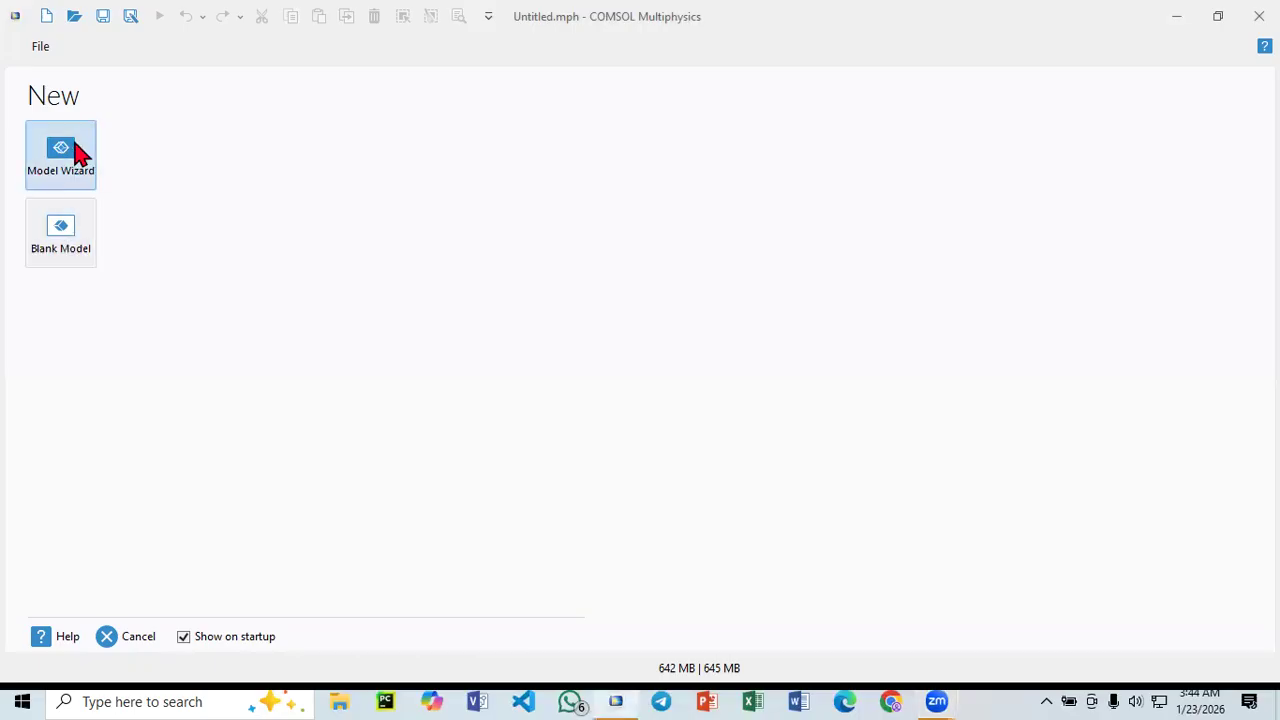
- Start a 3D model with the Model Wizard and add the Wave Optics interface Electromagnetic Waves, Frequency Domain (ewfd)
{"action": "left_click", "coordinate": [78, 155]}
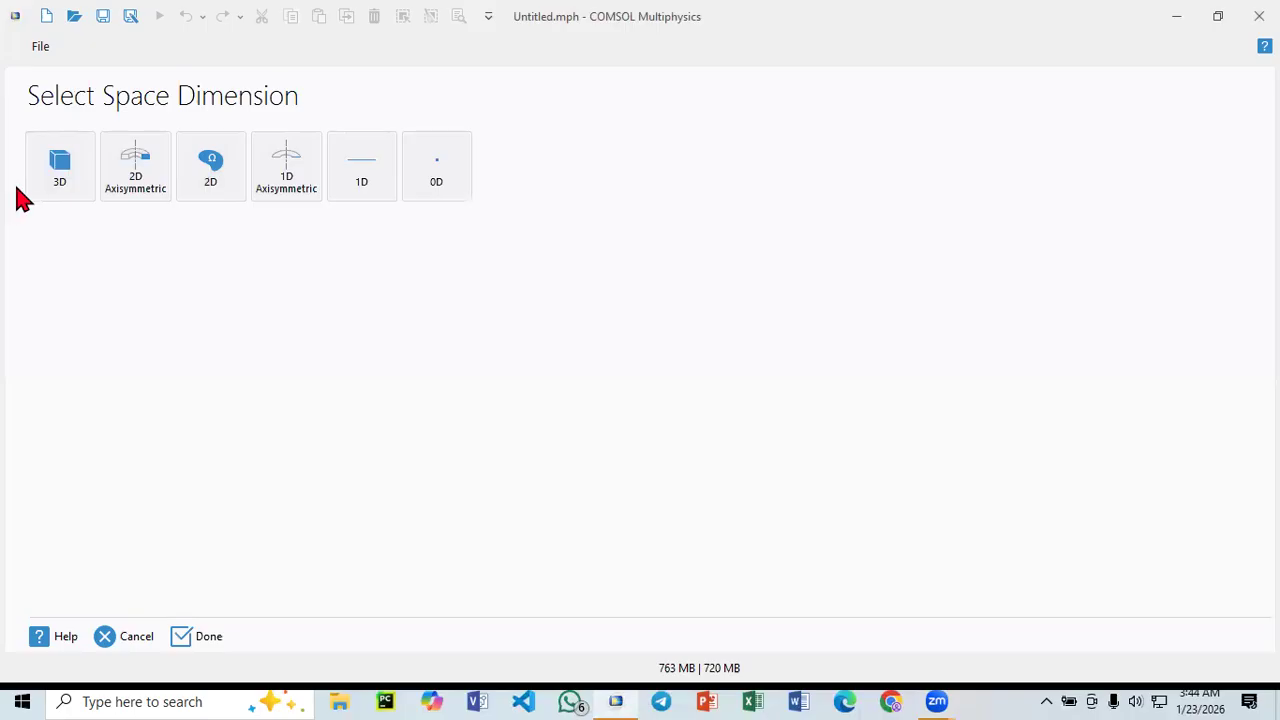
{"action": "left_click", "coordinate": [70, 186]}
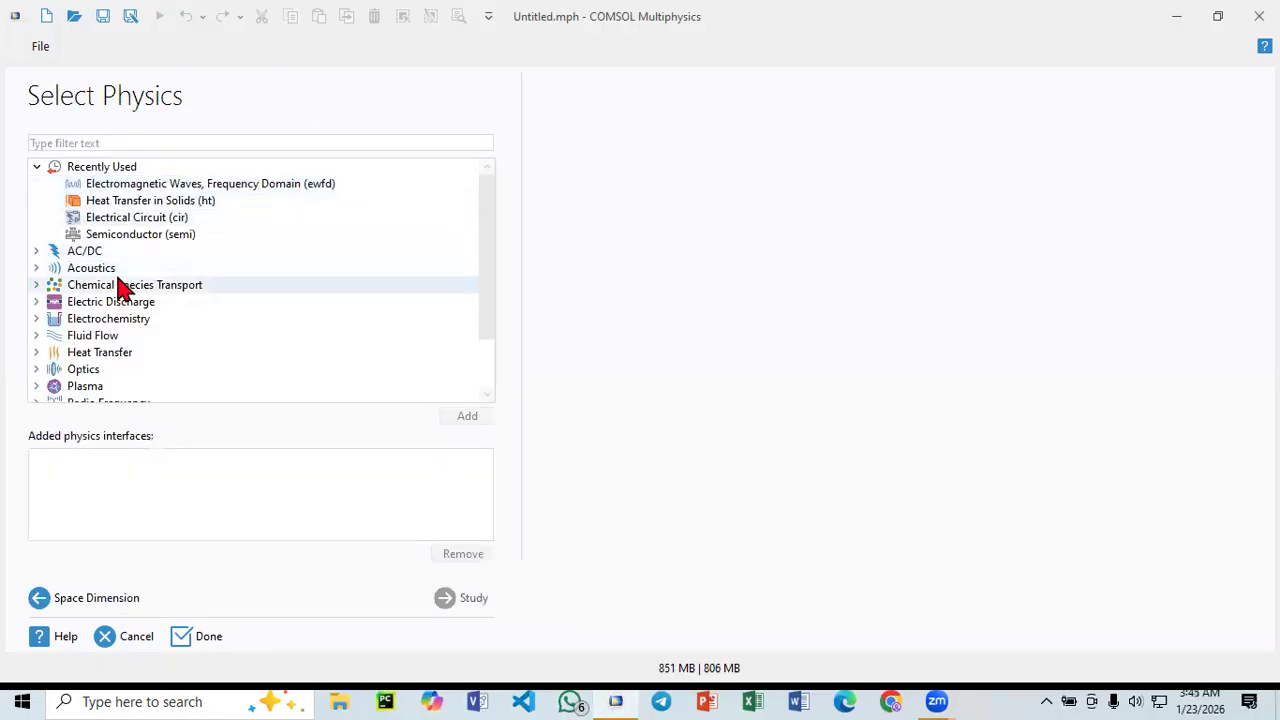
{"action": "scroll", "coordinate": [52, 300], "scroll_direction": "down", "scroll_amount": 2}
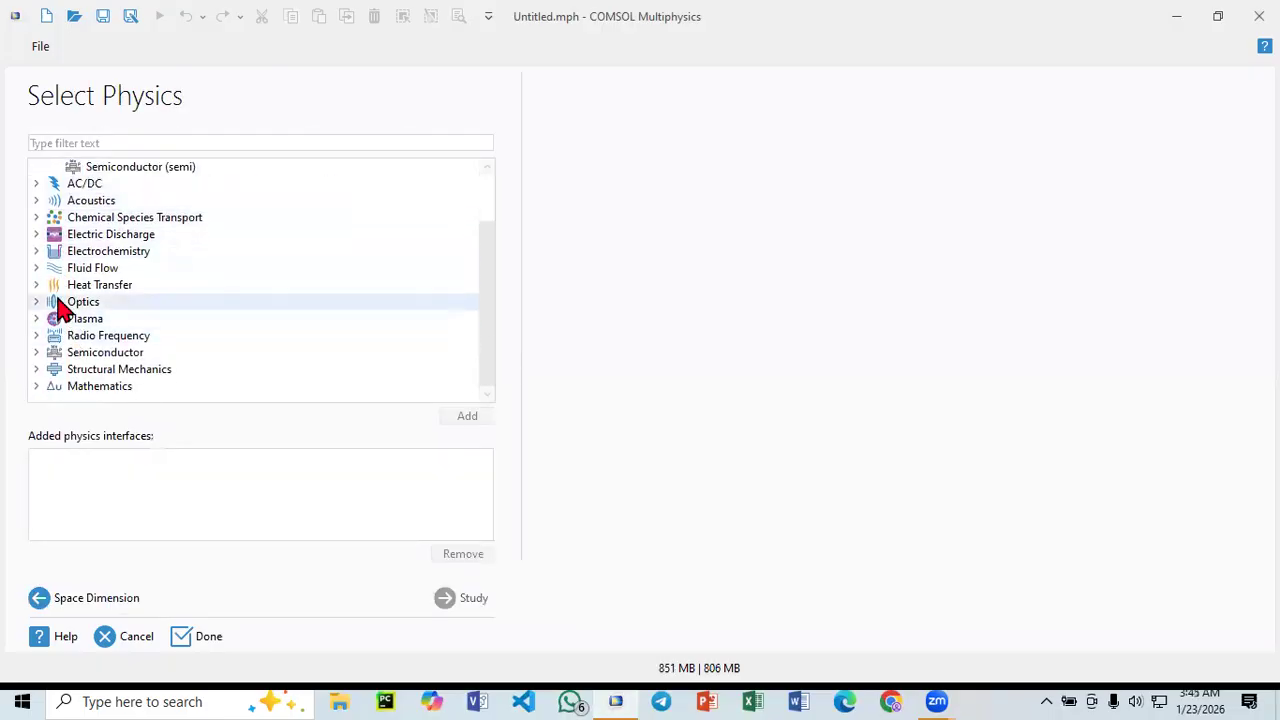
{"action": "left_click", "coordinate": [37, 302]}
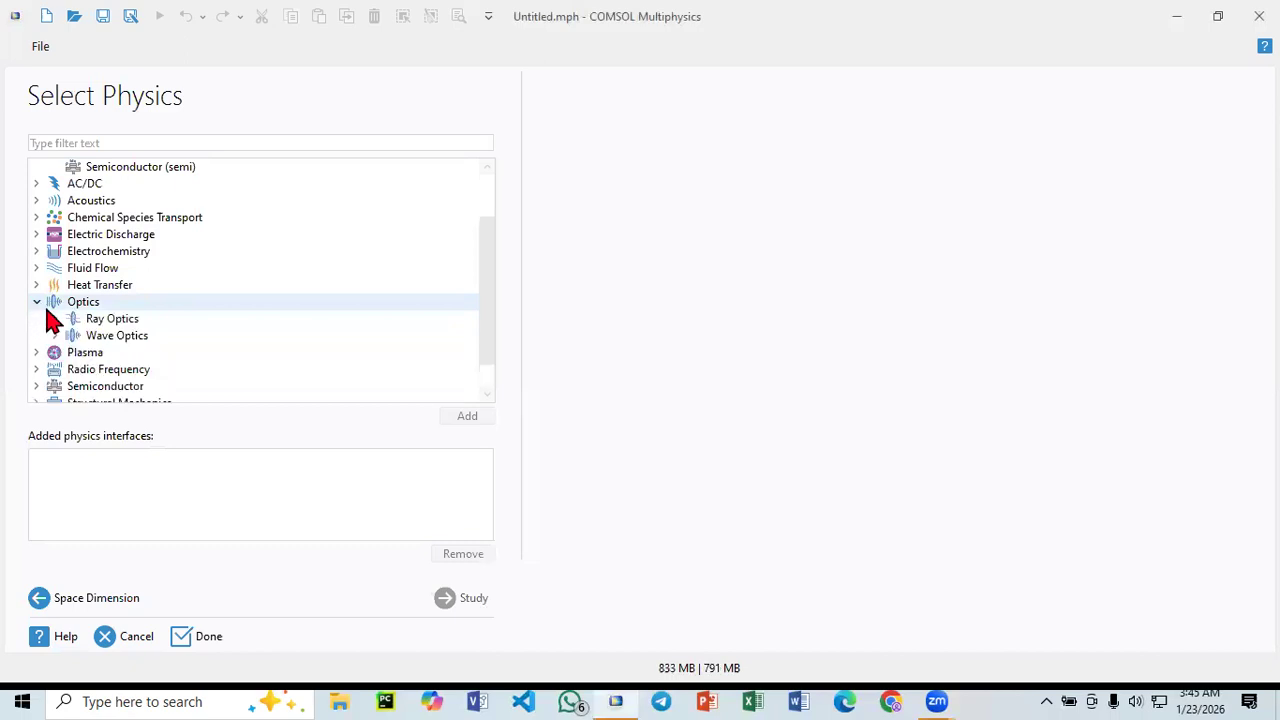
{"action": "scroll", "coordinate": [108, 277], "scroll_direction": "up", "scroll_amount": 3}
{"action": "scroll", "coordinate": [108, 277], "scroll_direction": "down", "scroll_amount": 2}
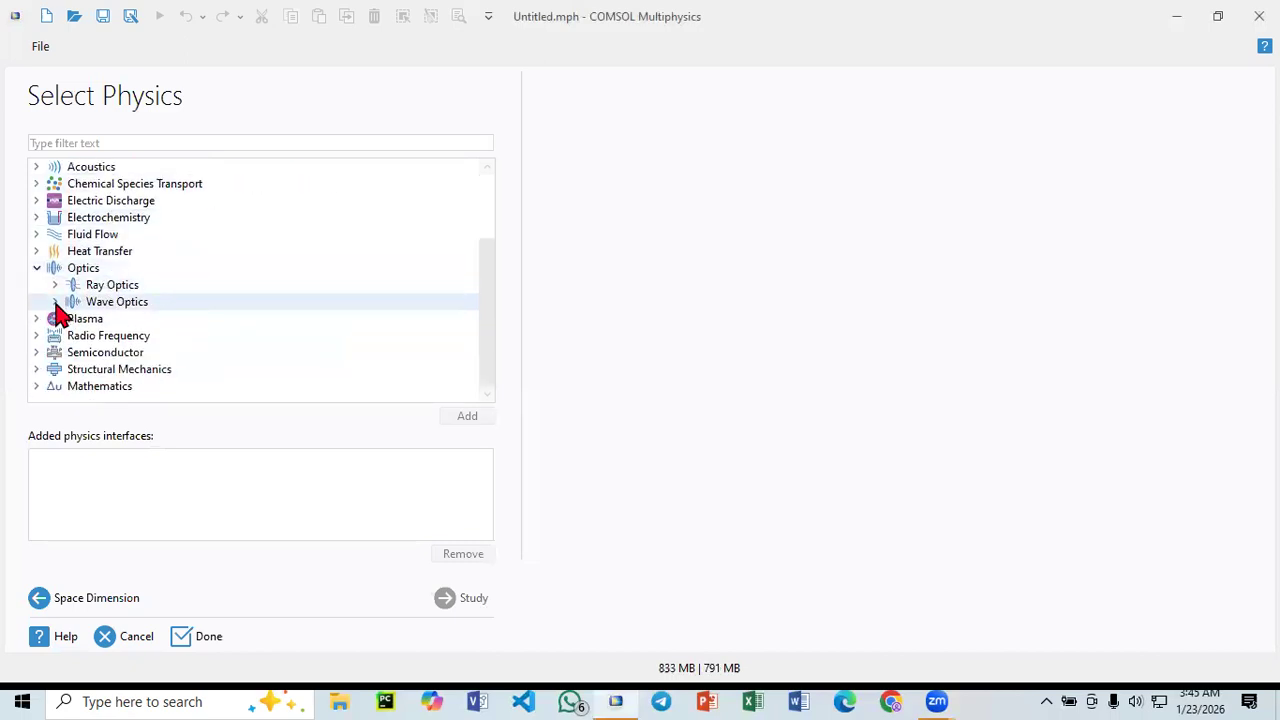
{"action": "left_click", "coordinate": [70, 269]}
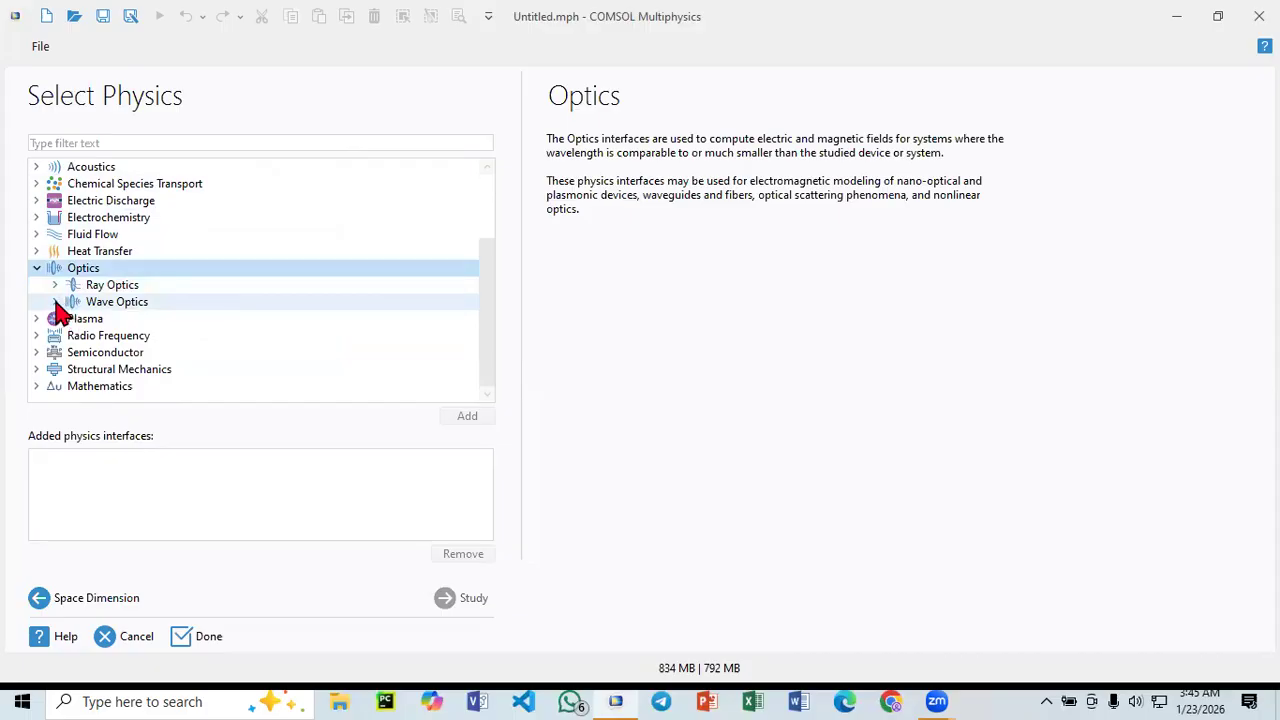
{"action": "left_click", "coordinate": [55, 302]}
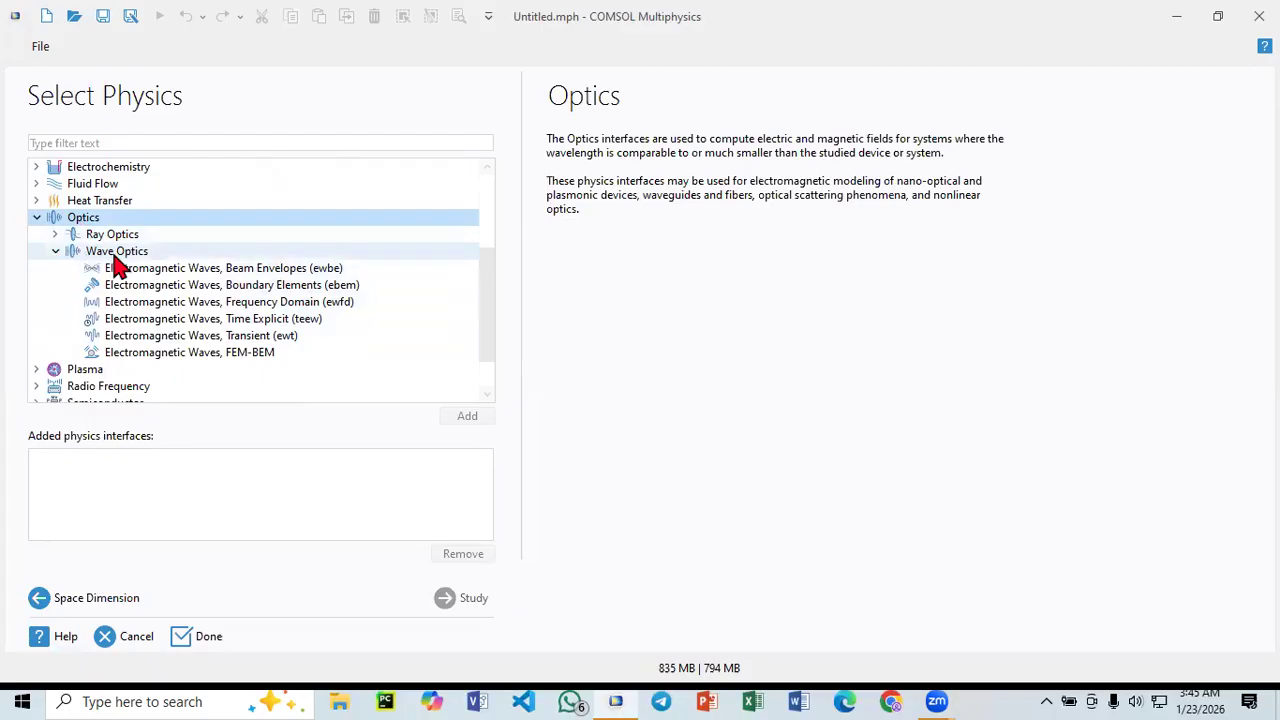
{"action": "left_click", "coordinate": [195, 305]}
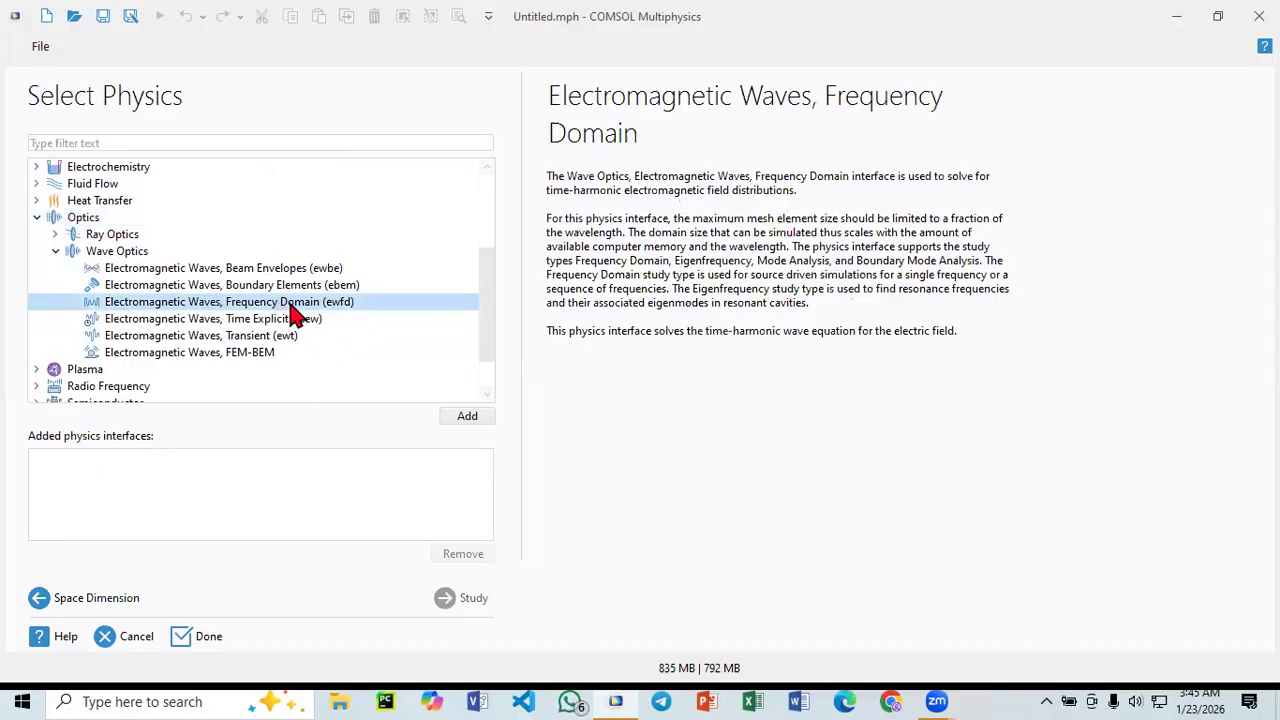
{"action": "left_click", "coordinate": [486, 420]}
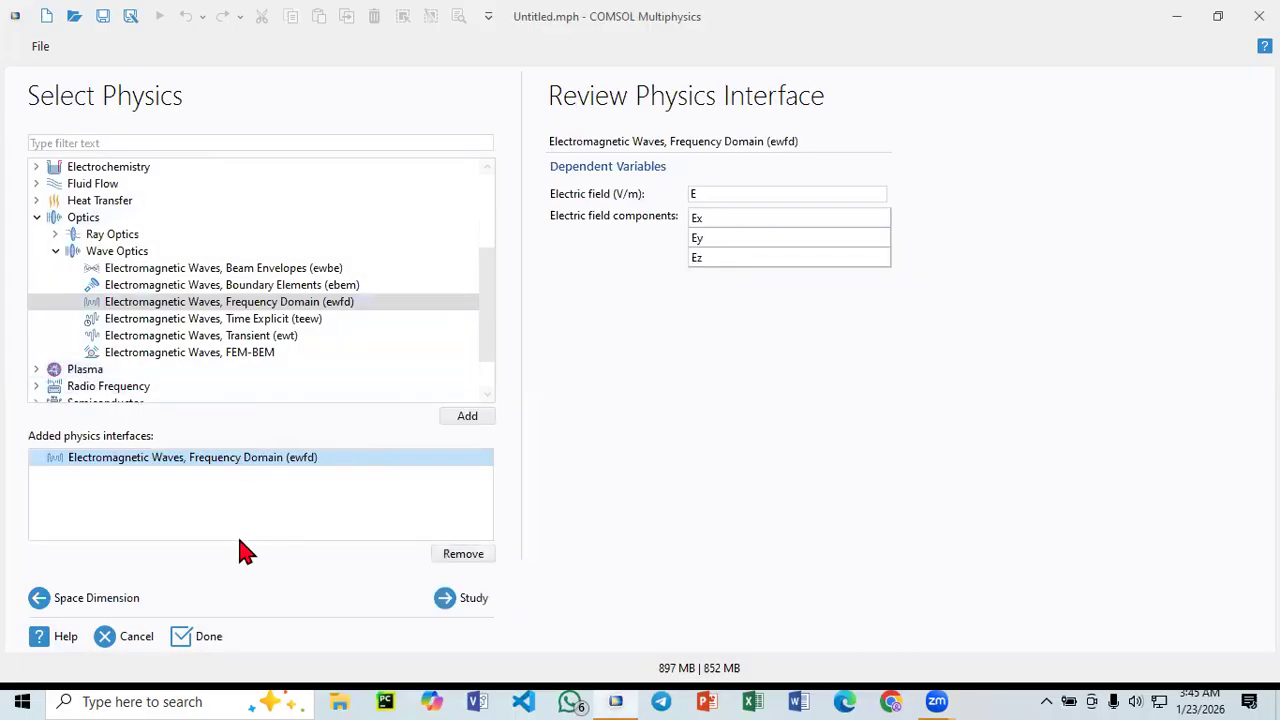
- Choose the general Frequency Domain study for the model and finish the wizard
{"action": "left_click", "coordinate": [478, 605]}
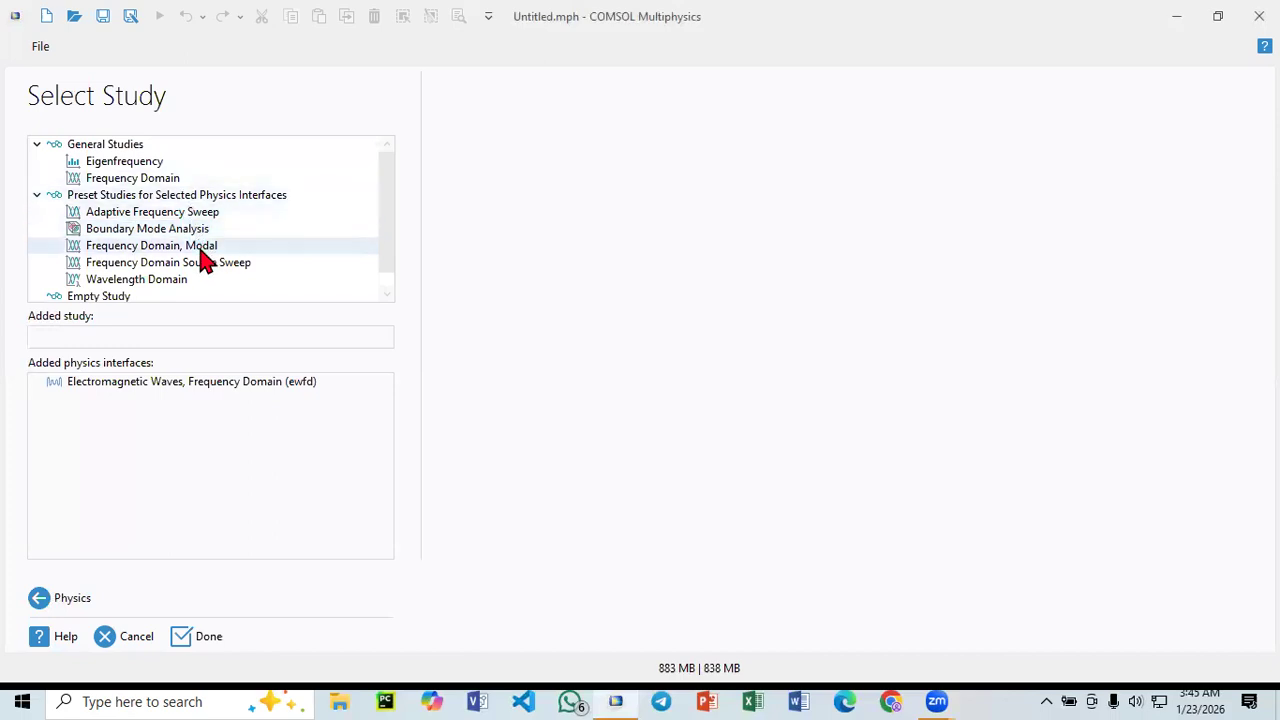
{"action": "scroll", "coordinate": [205, 262], "scroll_direction": "down", "scroll_amount": 1}
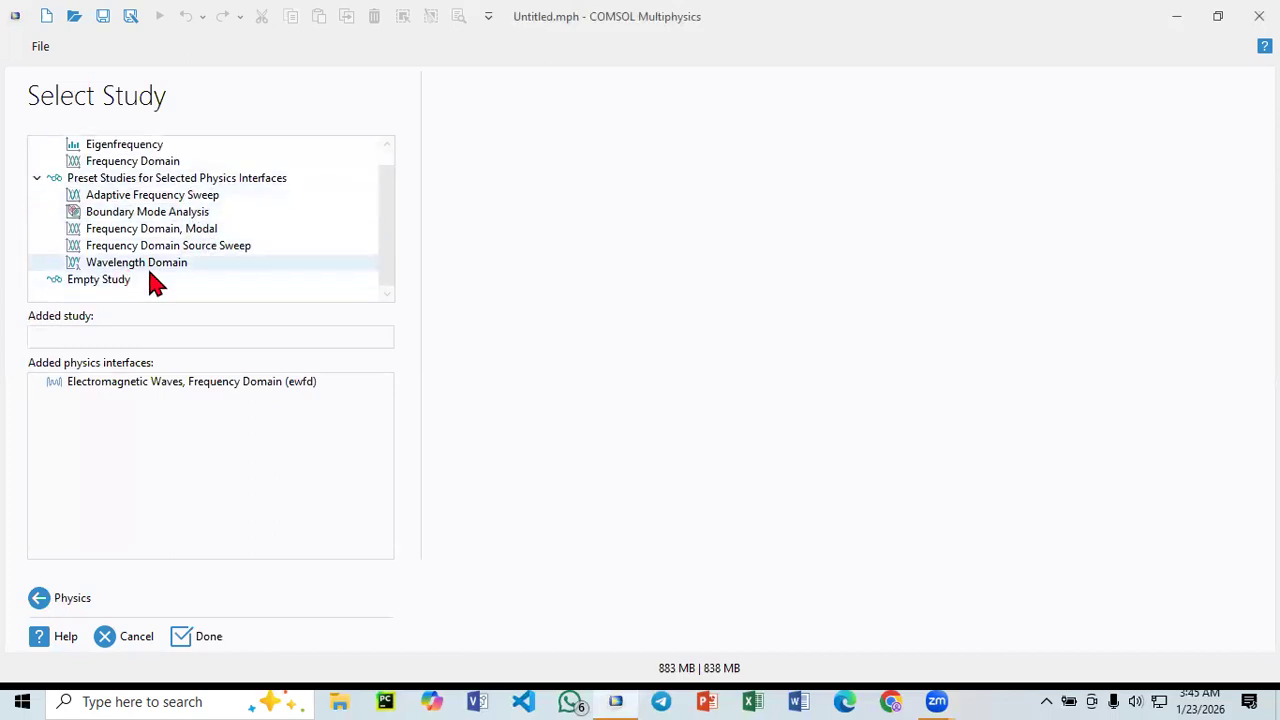
{"action": "left_click", "coordinate": [168, 264]}
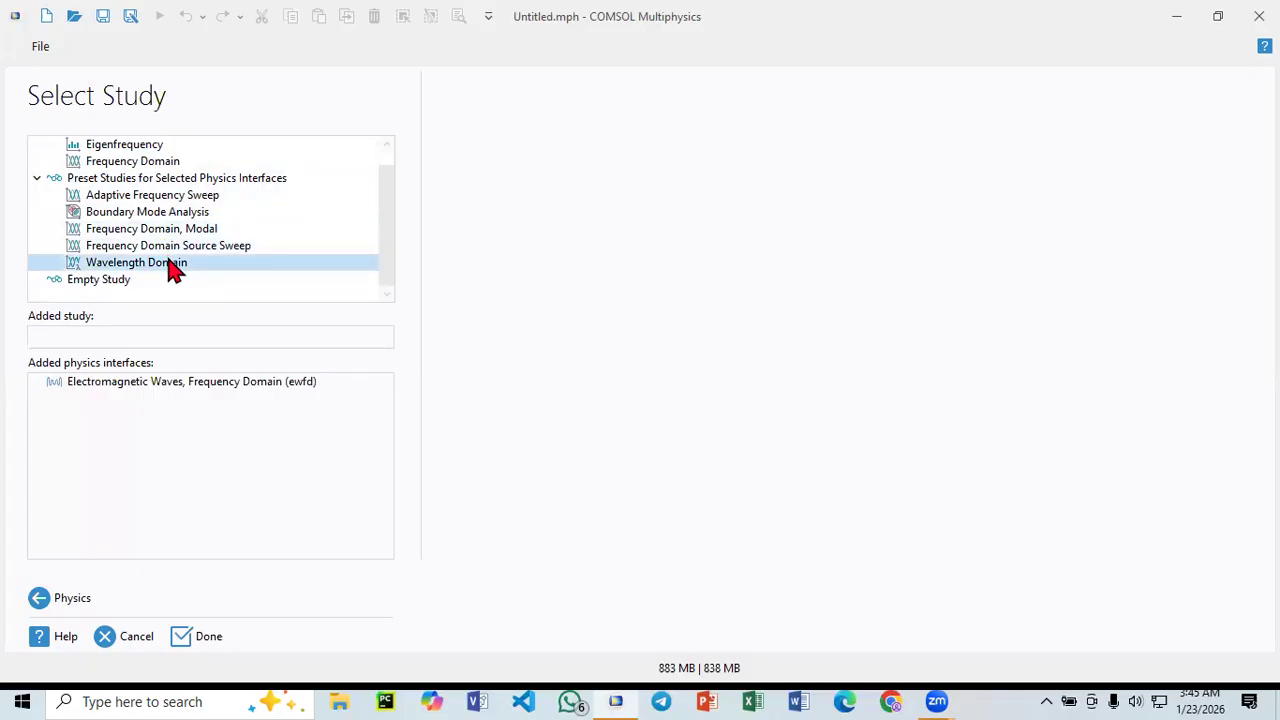
{"action": "scroll", "coordinate": [172, 255], "scroll_direction": "up", "scroll_amount": 1}
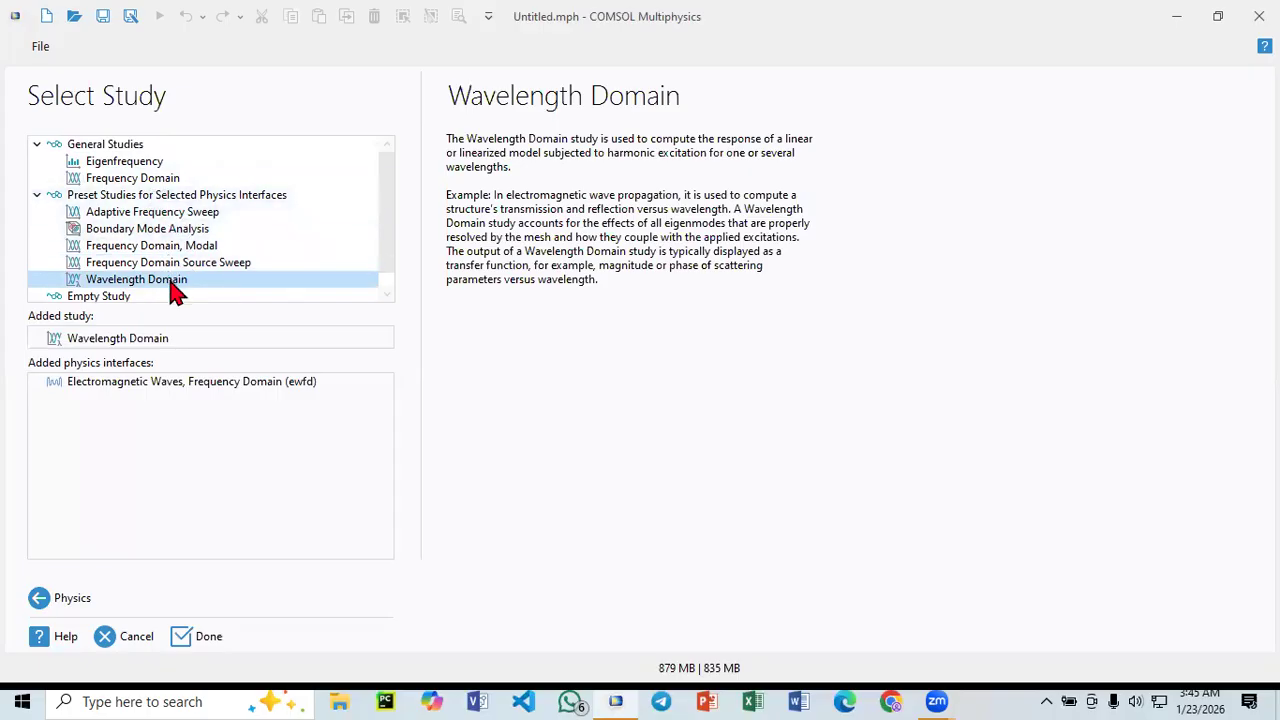
{"action": "left_click", "coordinate": [171, 182]}
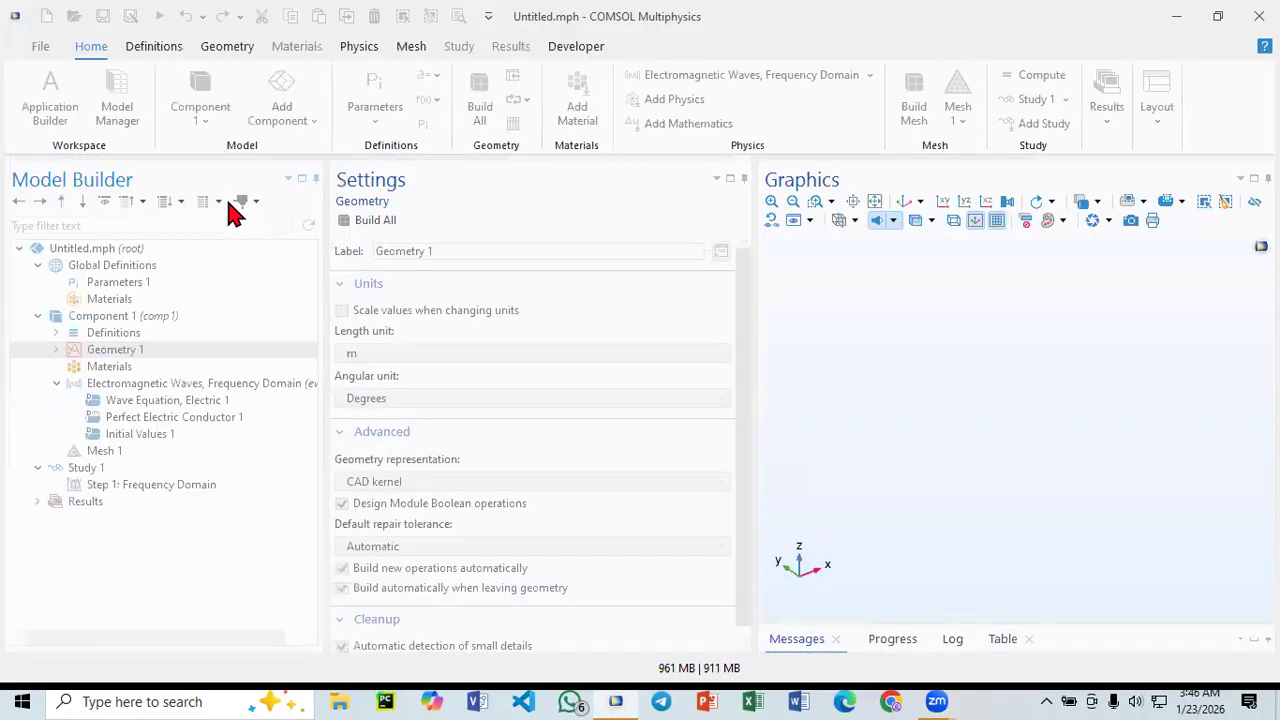
- Add a Block primitive to Geometry 1
{"action": "left_click", "coordinate": [96, 351]}
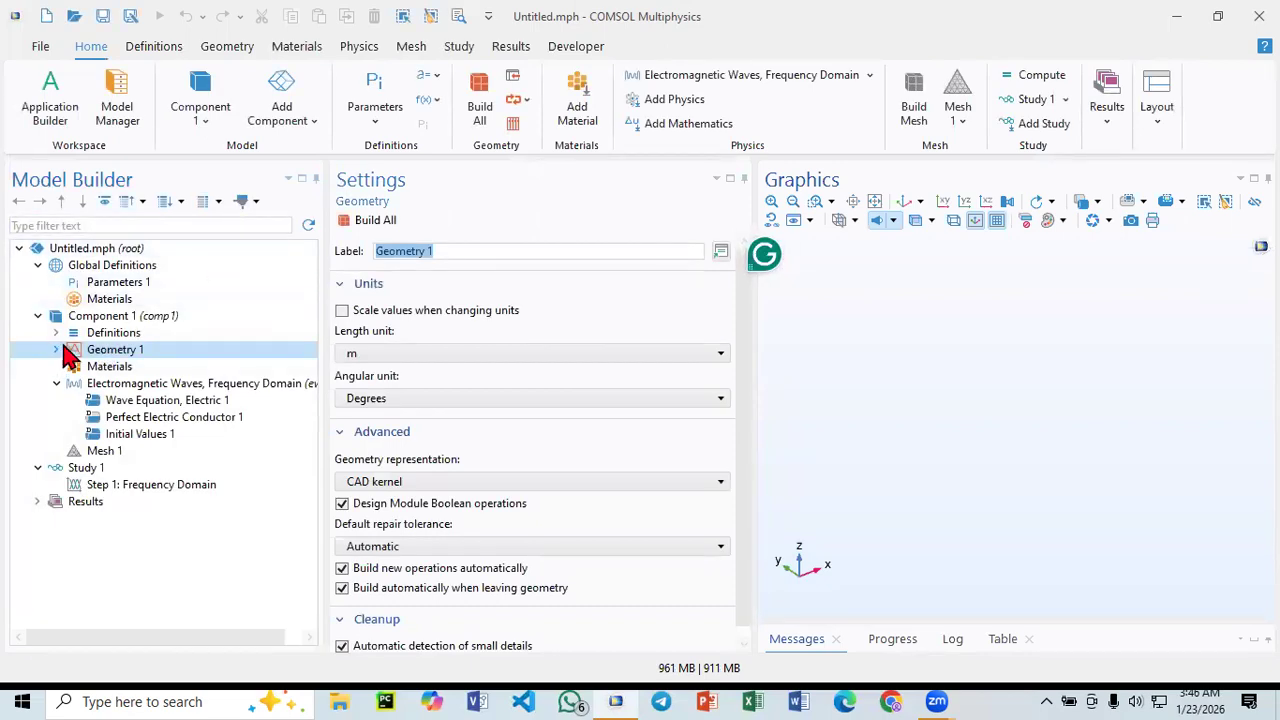
{"action": "left_click", "coordinate": [58, 349]}
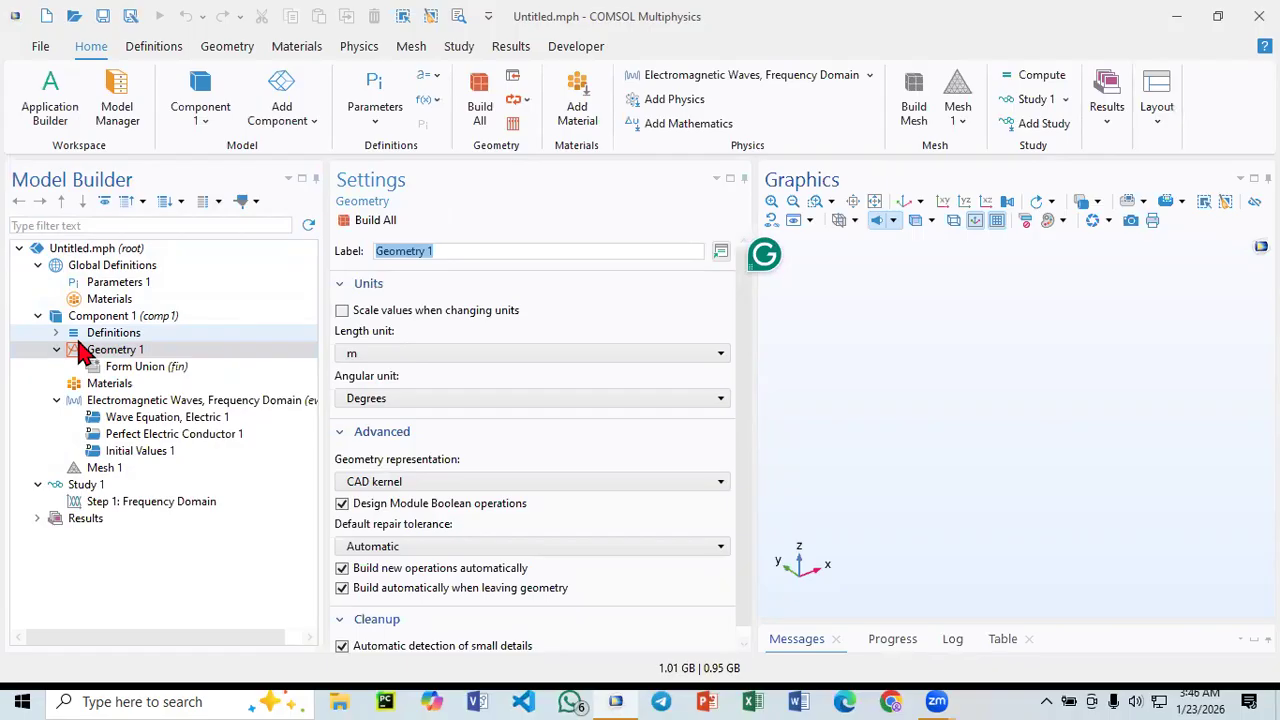
{"action": "left_click", "coordinate": [110, 352]}
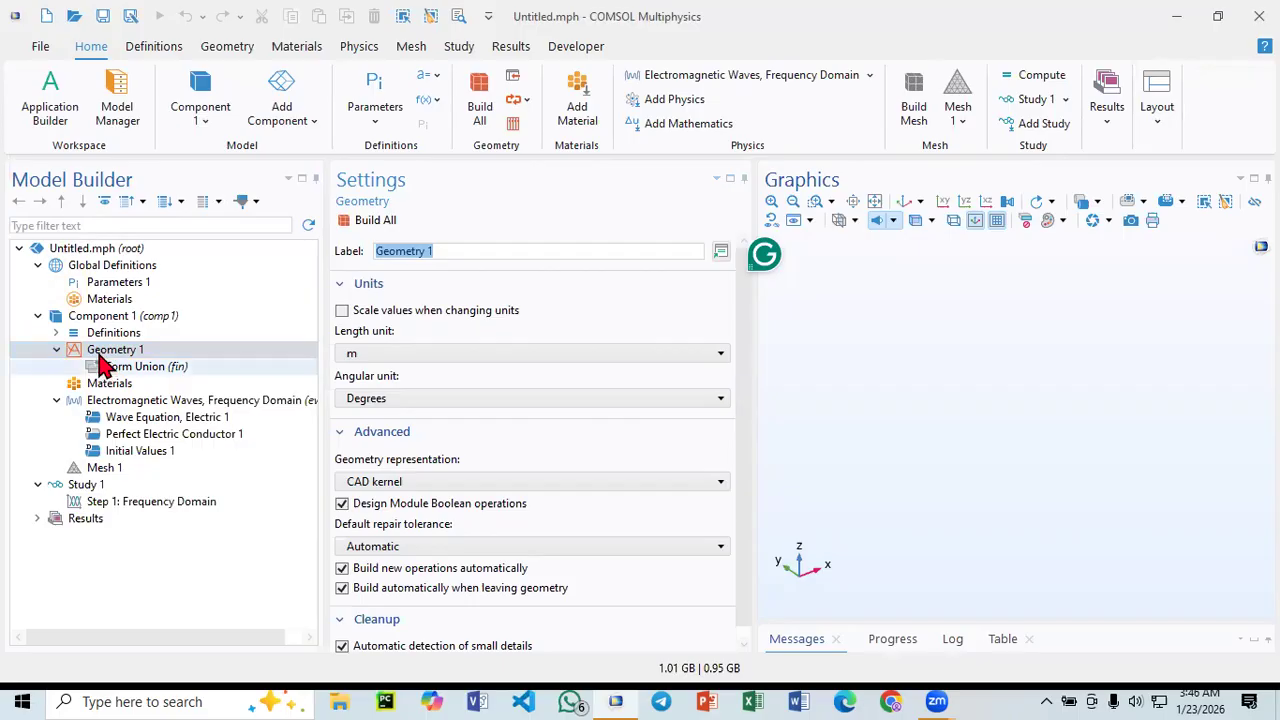
{"action": "left_click", "coordinate": [120, 285]}
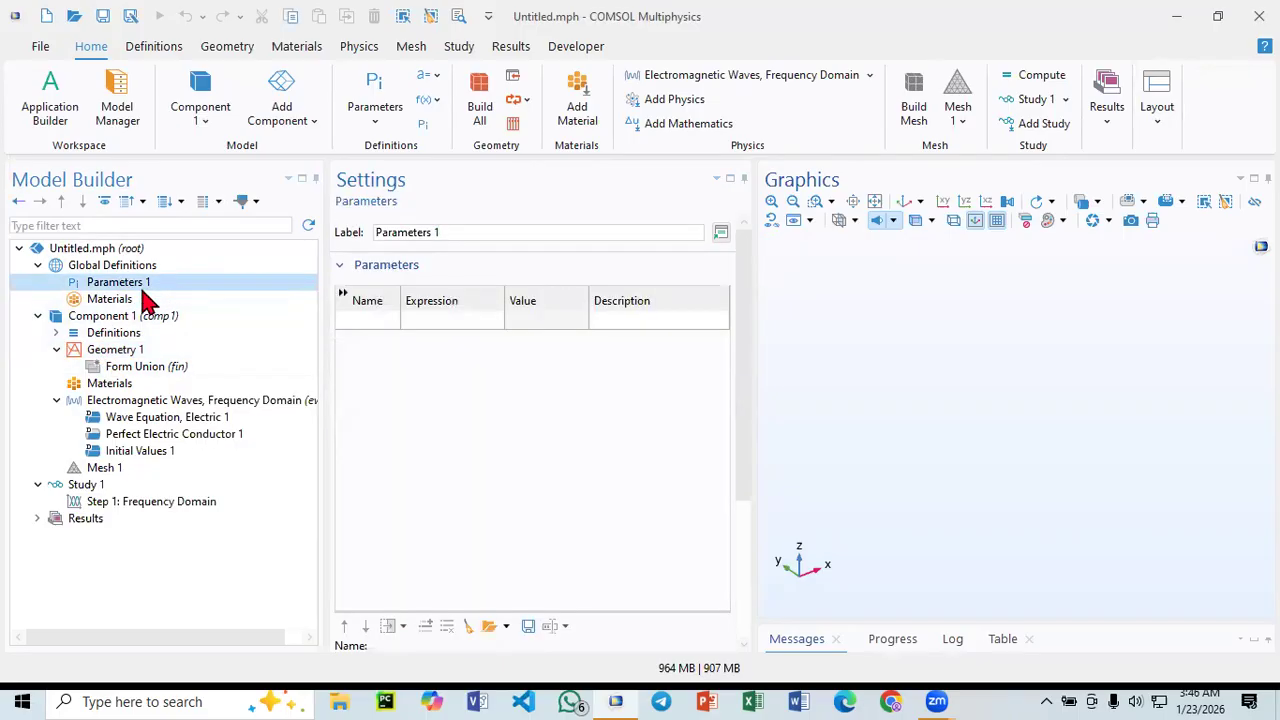
{"action": "left_click", "coordinate": [112, 367]}
{"action": "left_click", "coordinate": [118, 353]}
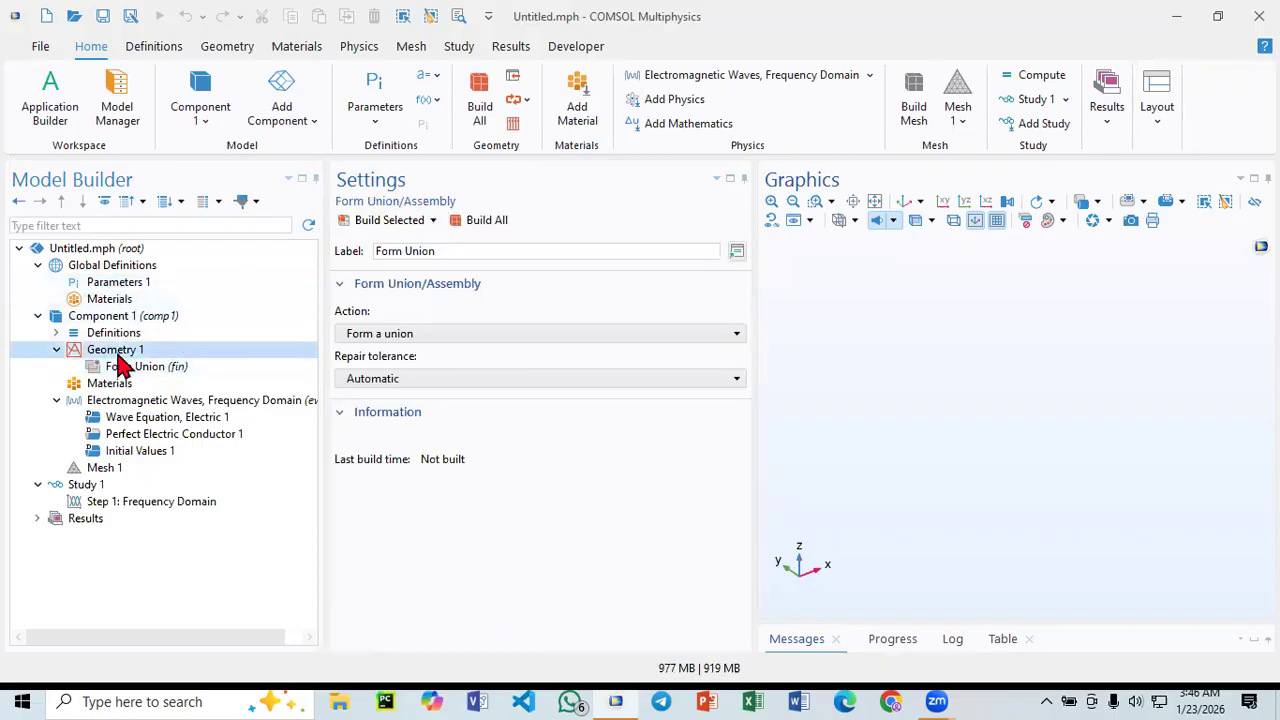
{"action": "right_click", "coordinate": [117, 357]}
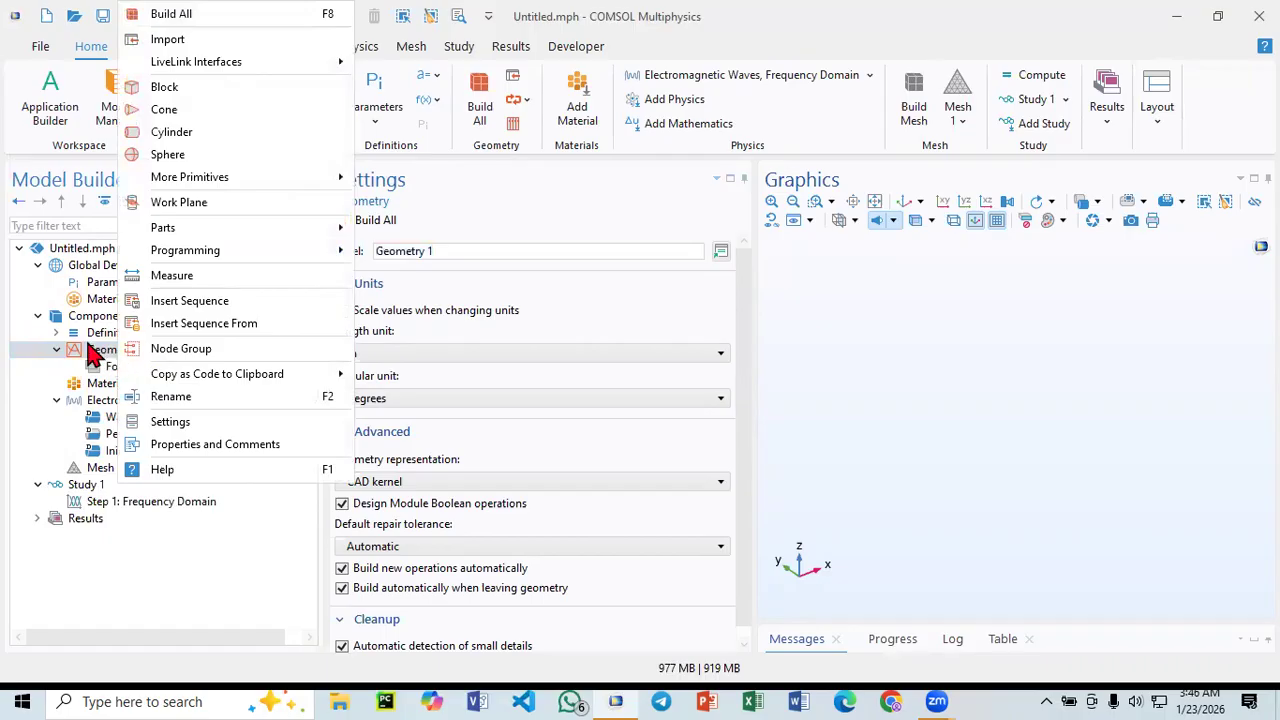
{"action": "left_click", "coordinate": [180, 90]}
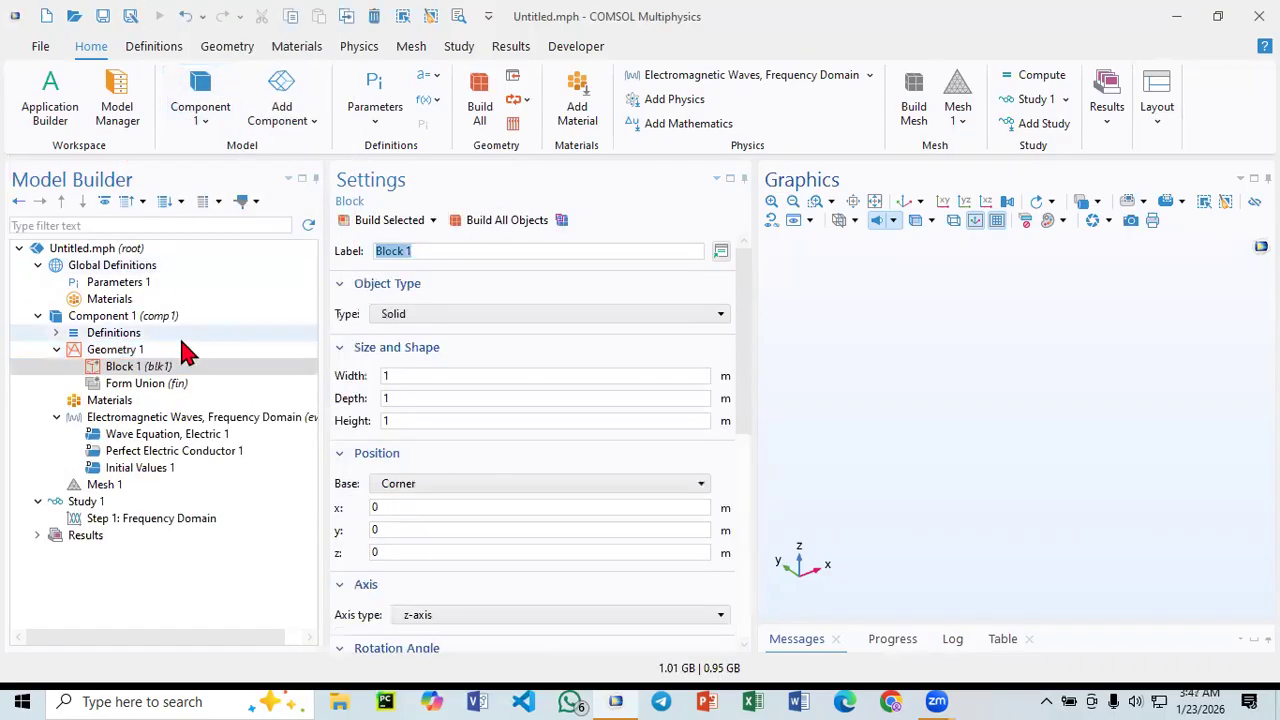
- Set the length unit of Geometry 1 to nm
{"action": "left_click", "coordinate": [410, 375]}
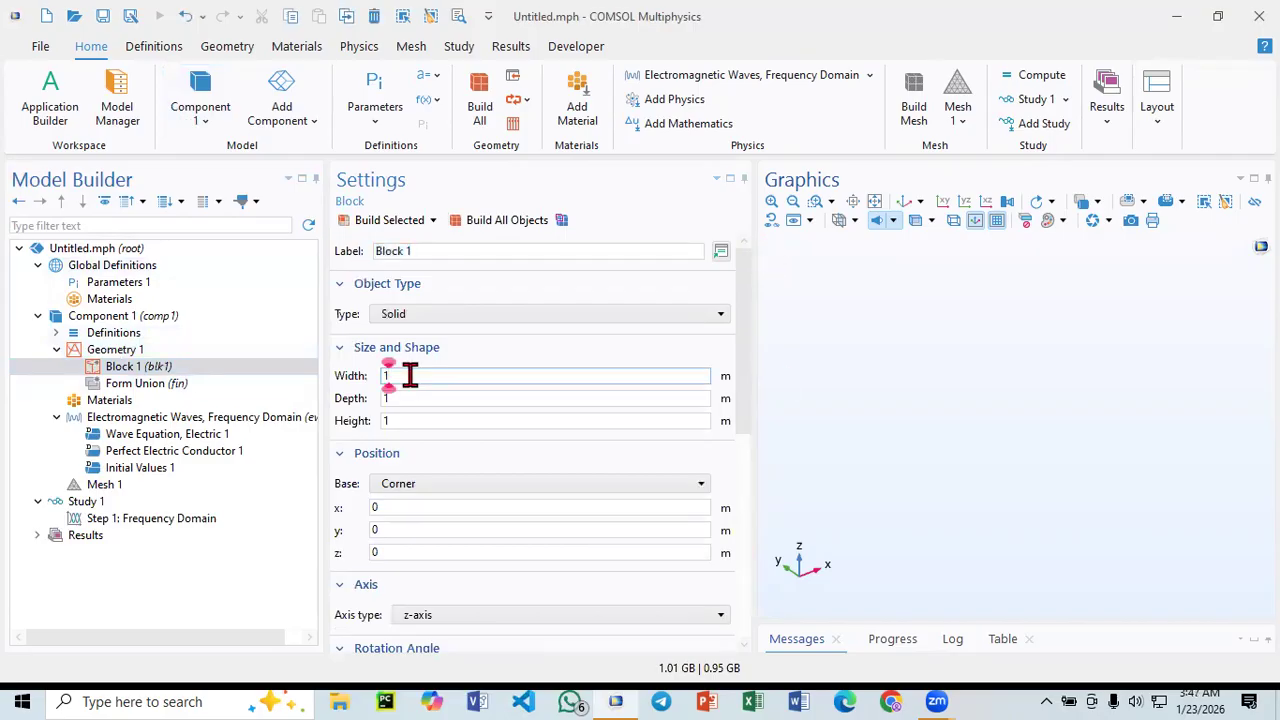
{"action": "left_click", "coordinate": [112, 356]}
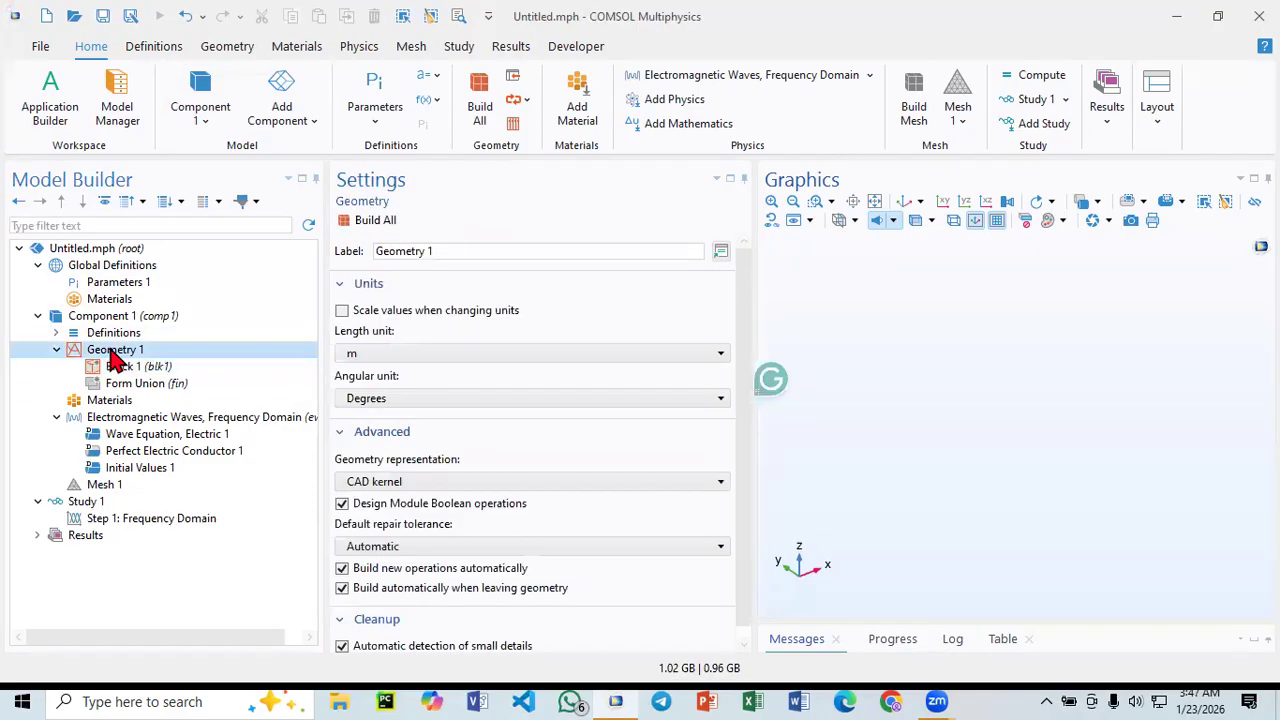
{"action": "left_click", "coordinate": [370, 353]}
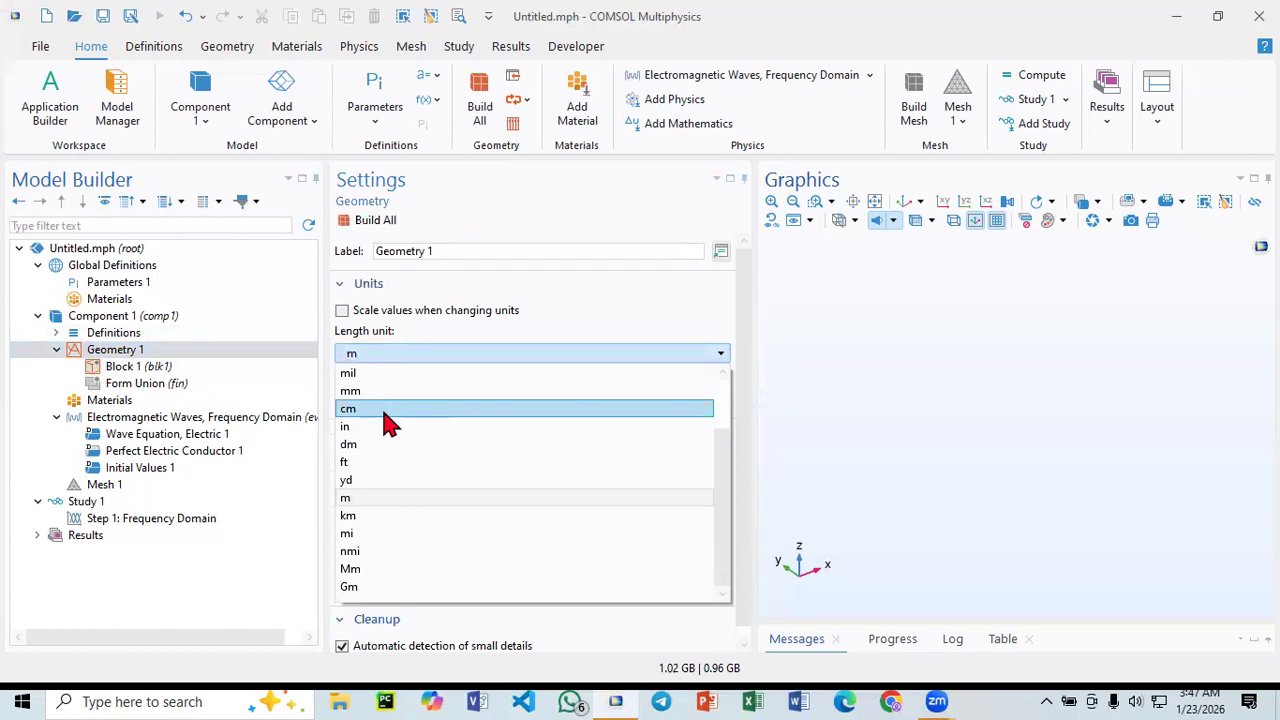
{"action": "scroll", "coordinate": [388, 420], "scroll_direction": "up", "scroll_amount": 2}
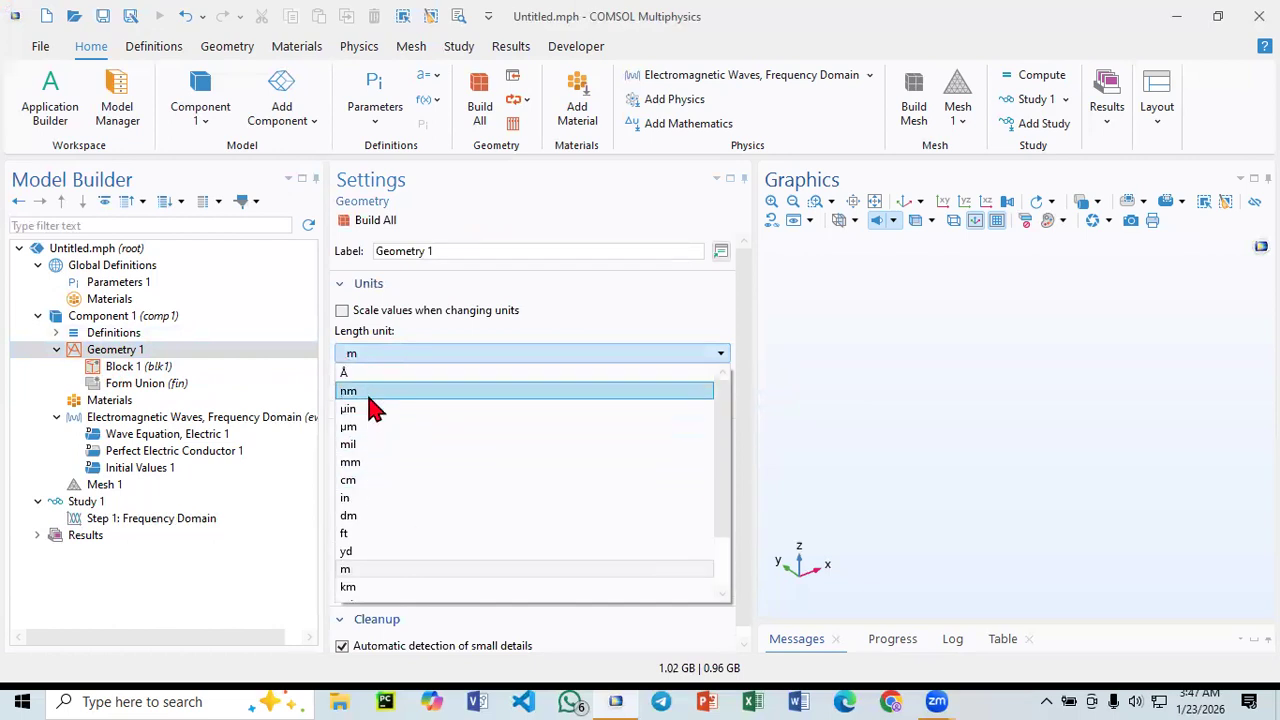
{"action": "left_click", "coordinate": [368, 396]}
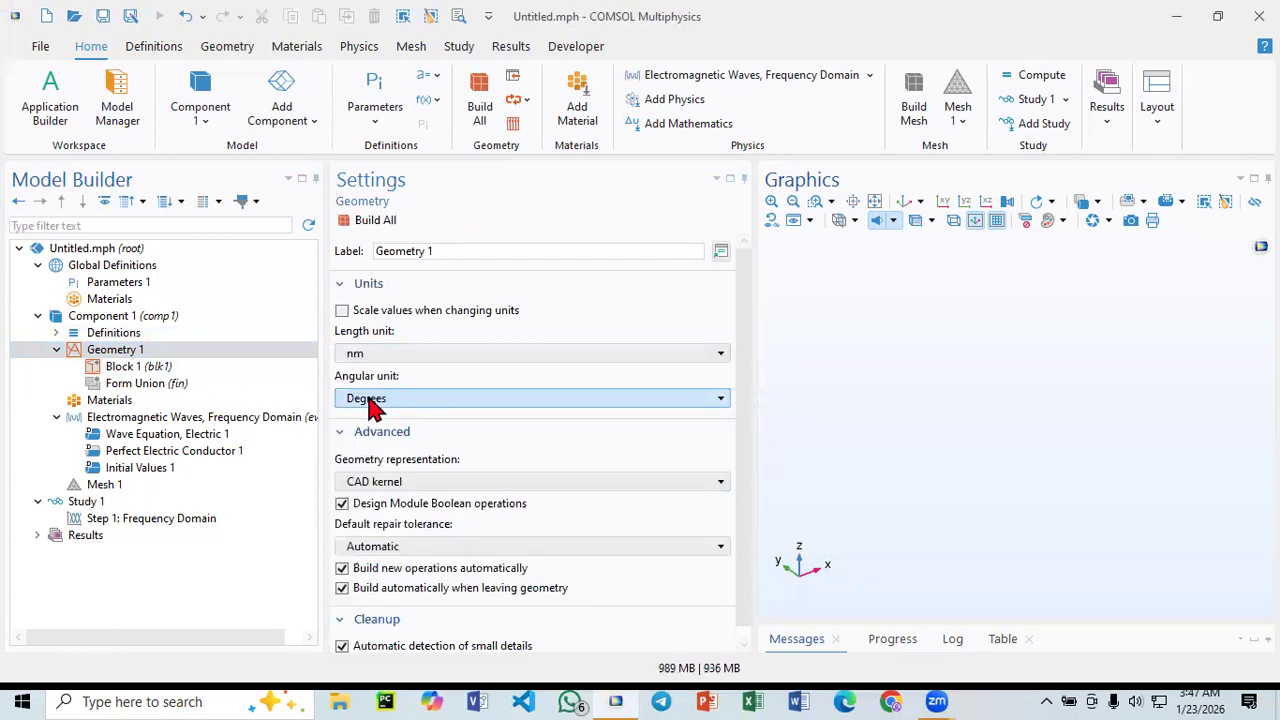
- Set both the width and the depth of Block 1 to 100[nm]
{"action": "left_click", "coordinate": [128, 366]}
{"action": "left_click", "coordinate": [396, 376]}
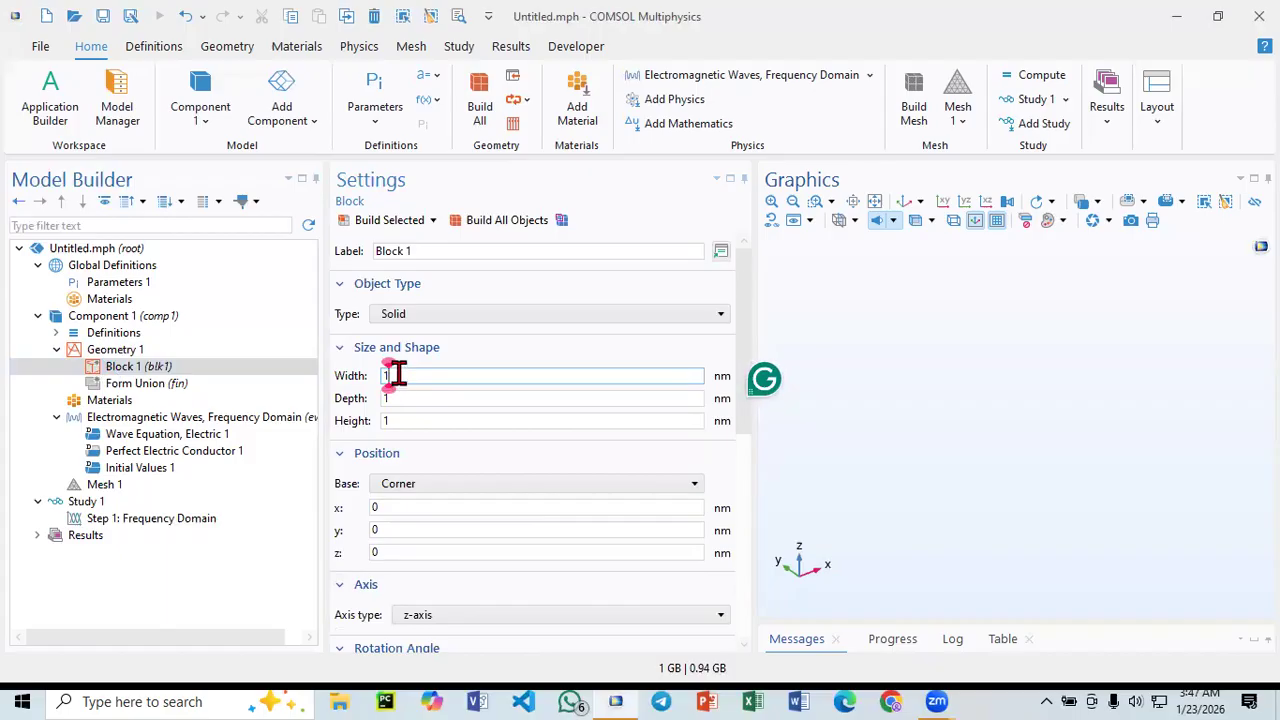
{"action": "left_click_drag", "start_coordinate": [423, 372], "coordinate": [343, 383]}
{"action": "type", "text": "00"}
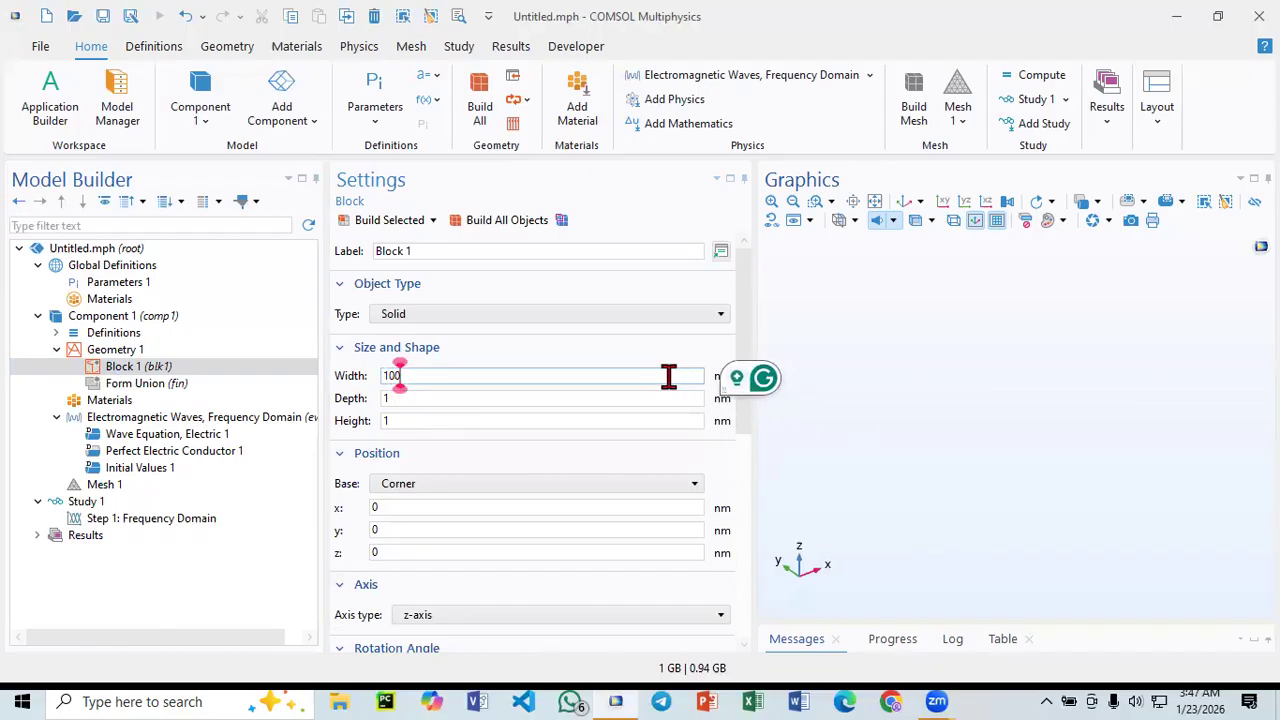
{"action": "type", "text": "0[nm"}
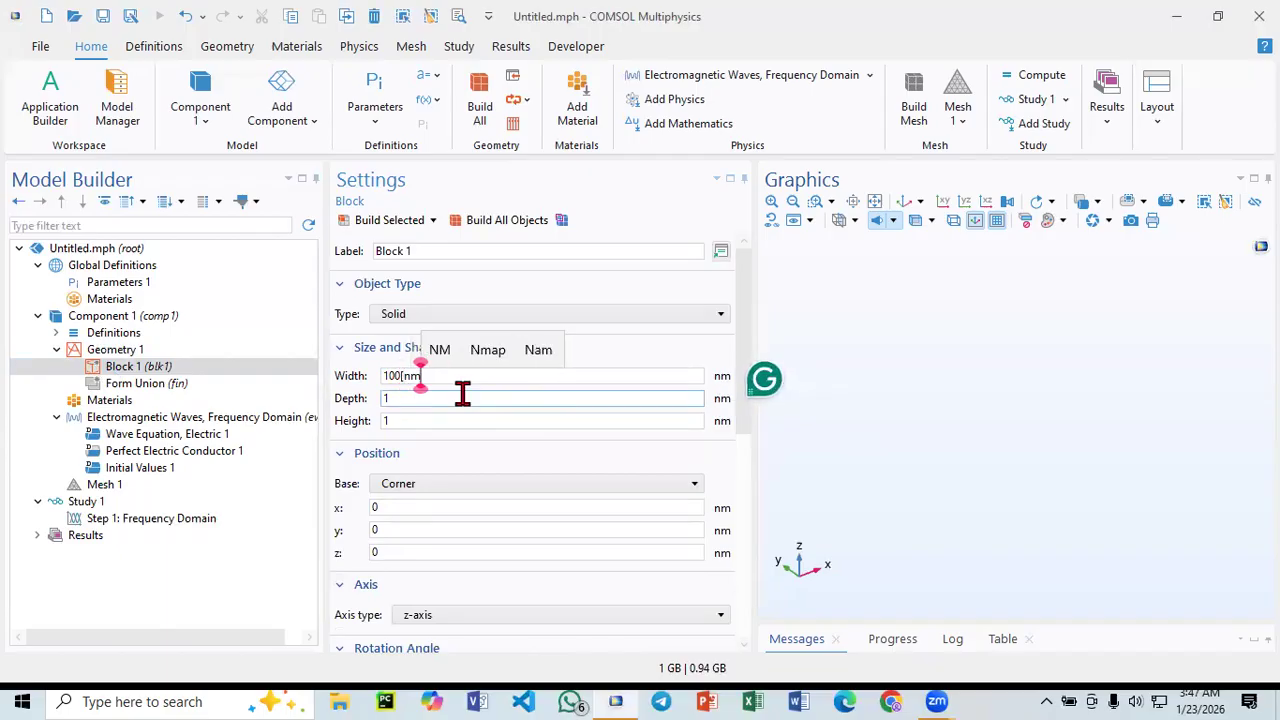
{"action": "type", "text": "]"}
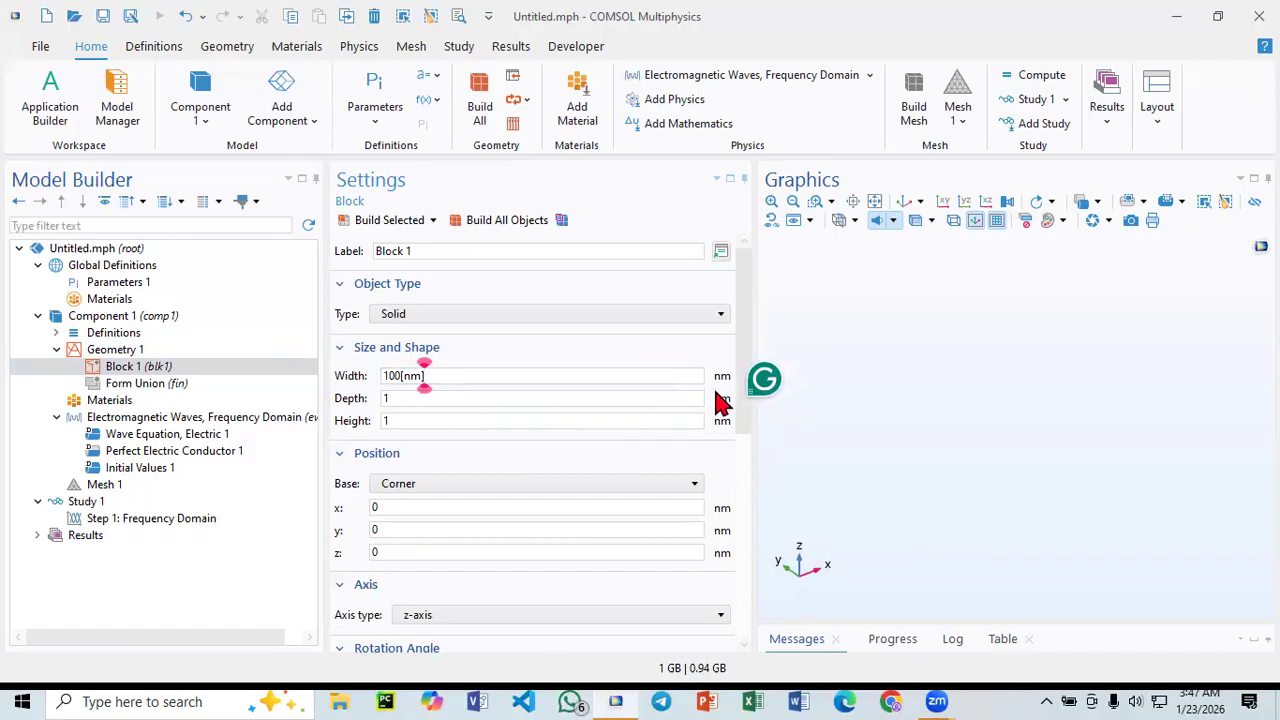
{"action": "double_click", "coordinate": [437, 398]}
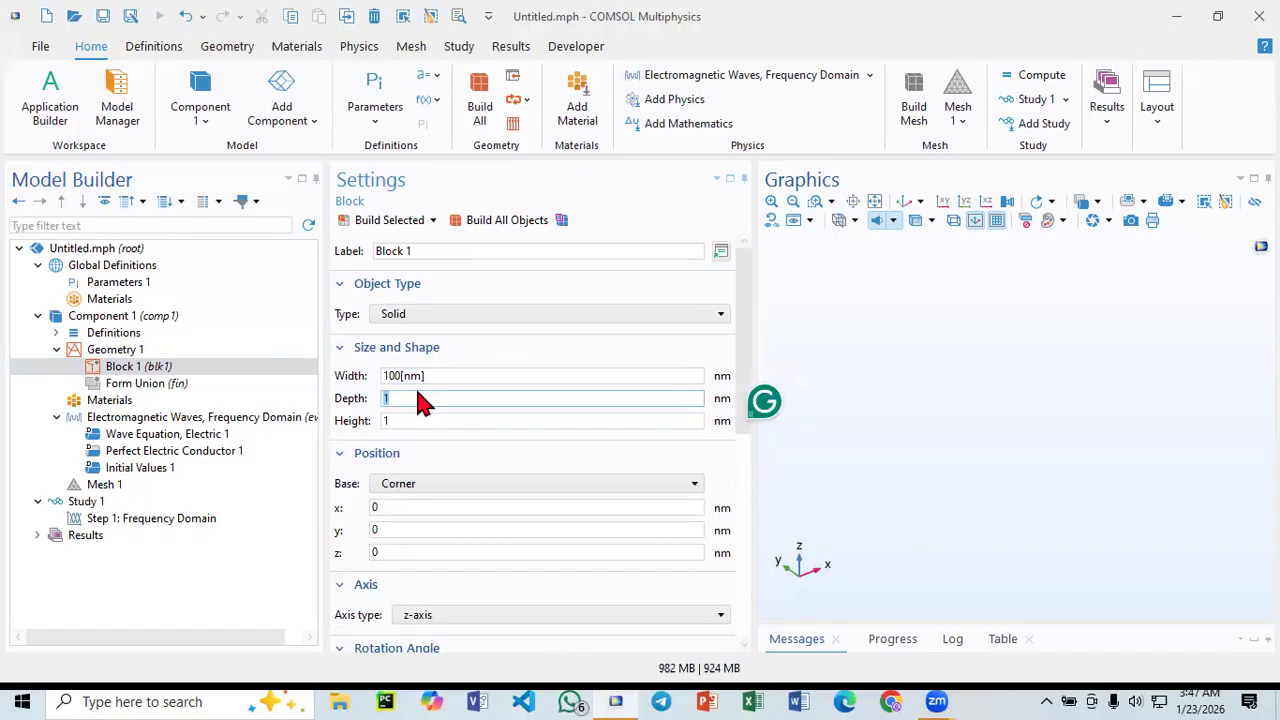
{"action": "type", "text": "100[nm]"}
- Set the height of Block 1 to 20 nm and build the block
{"action": "left_click", "coordinate": [400, 420]}
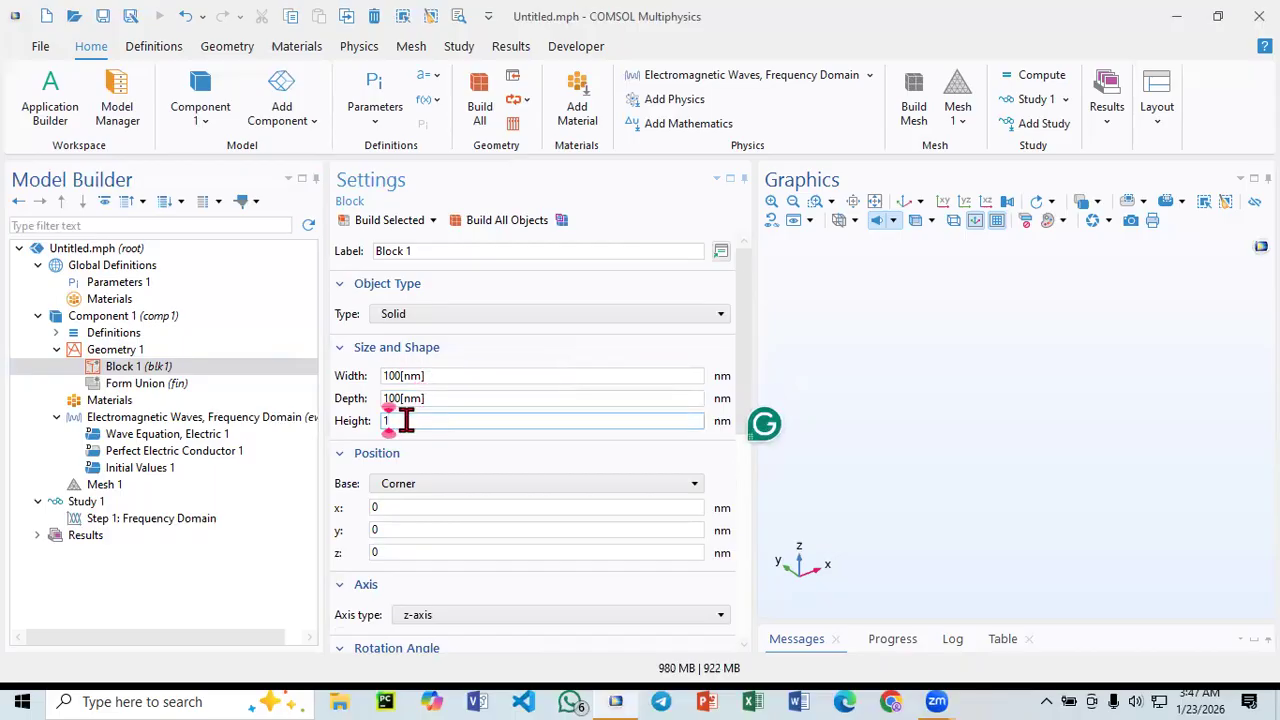
{"action": "type", "text": "1"}
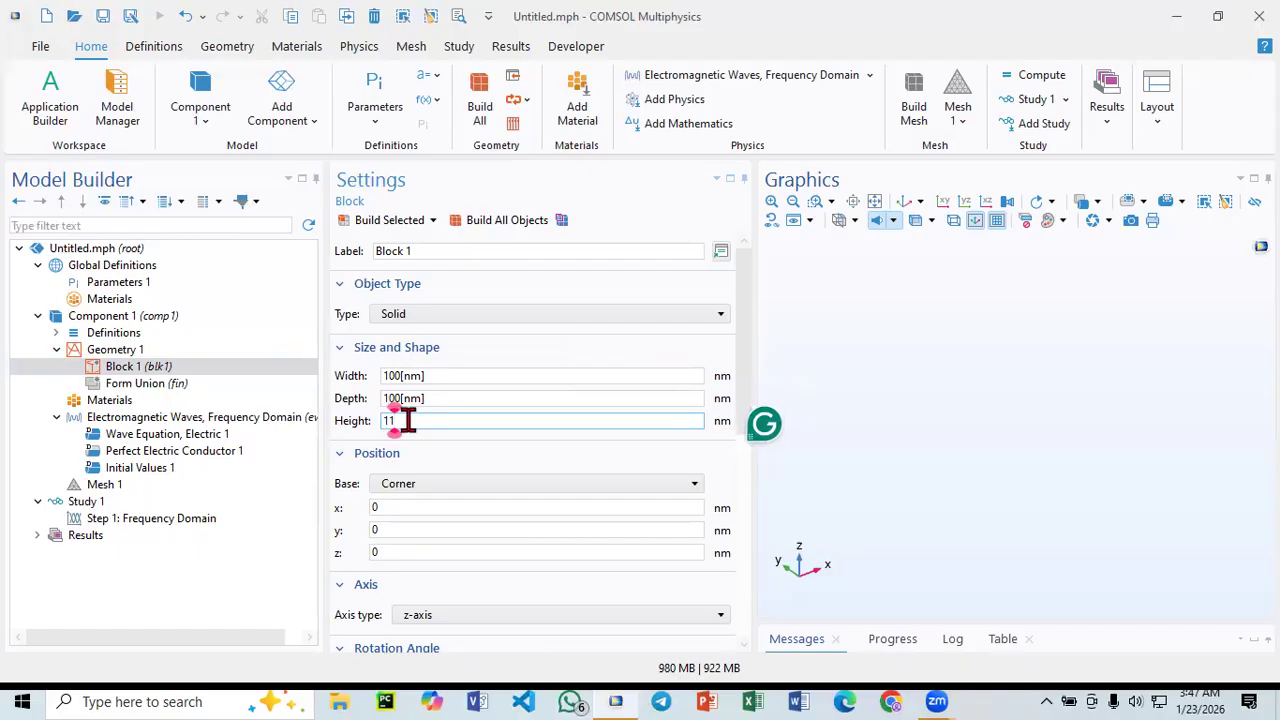
{"action": "key", "text": "Return"}
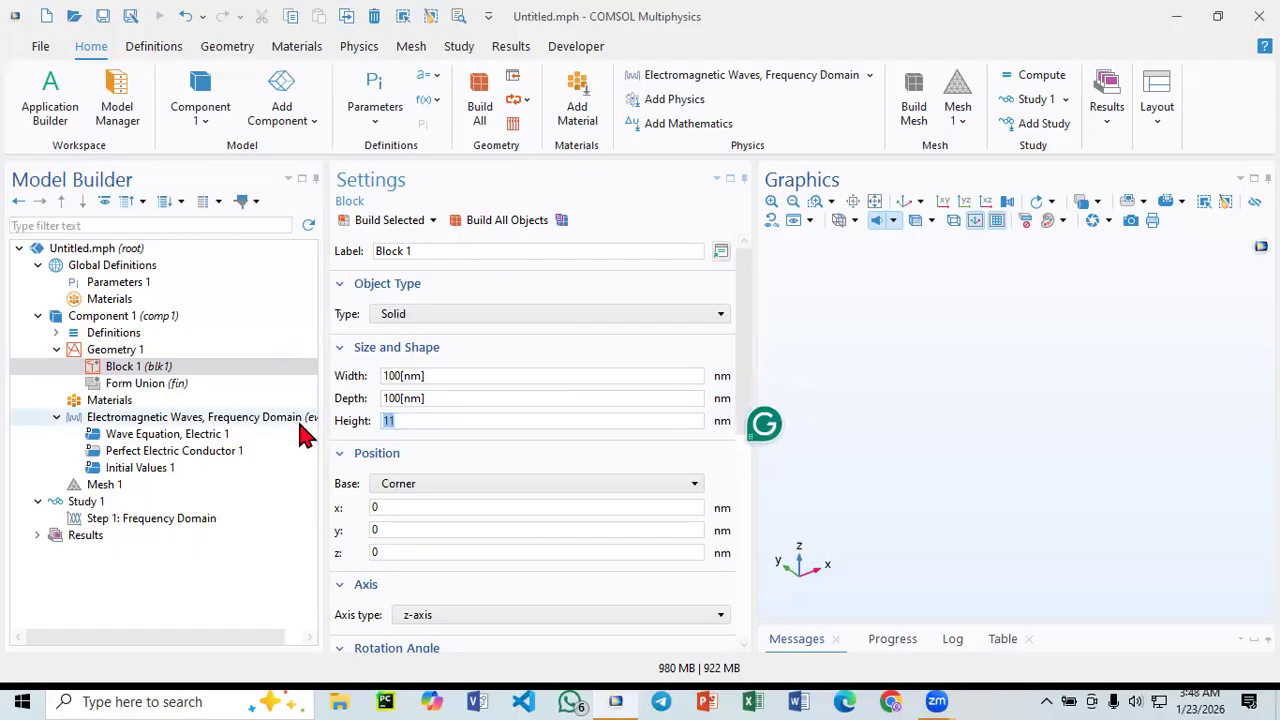
{"action": "type", "text": "20"}
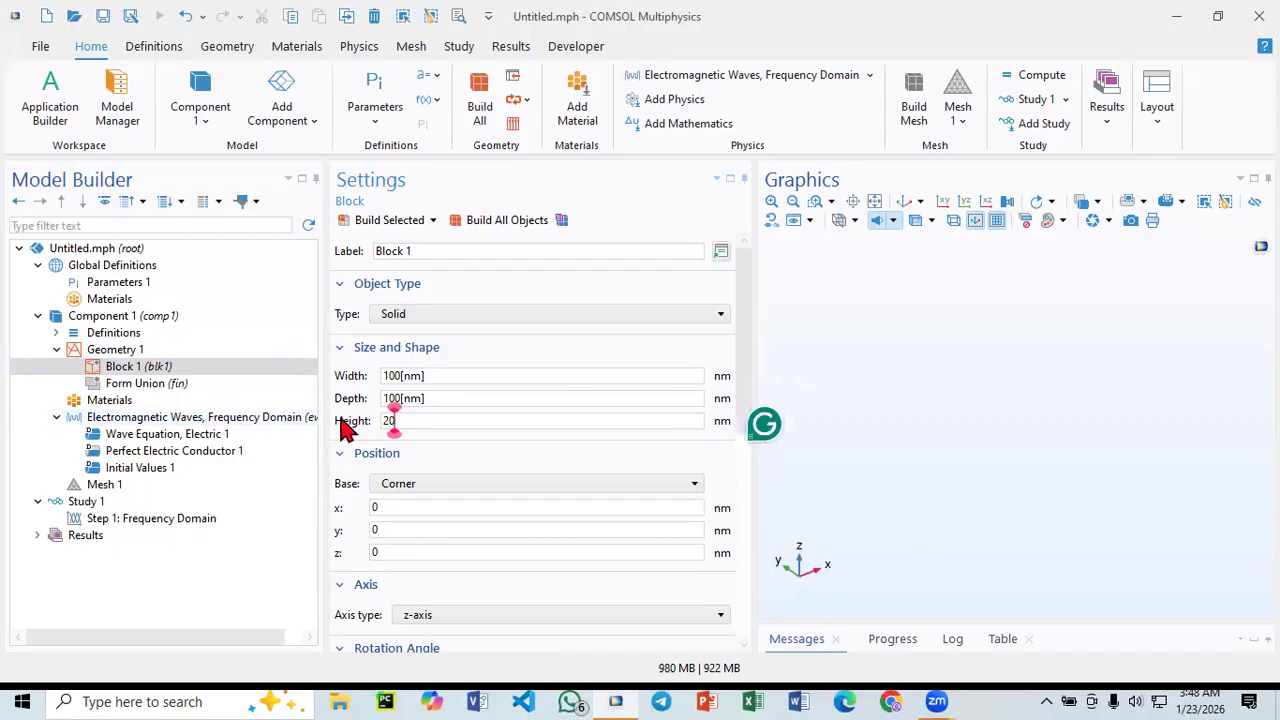
{"action": "left_click", "coordinate": [392, 225]}
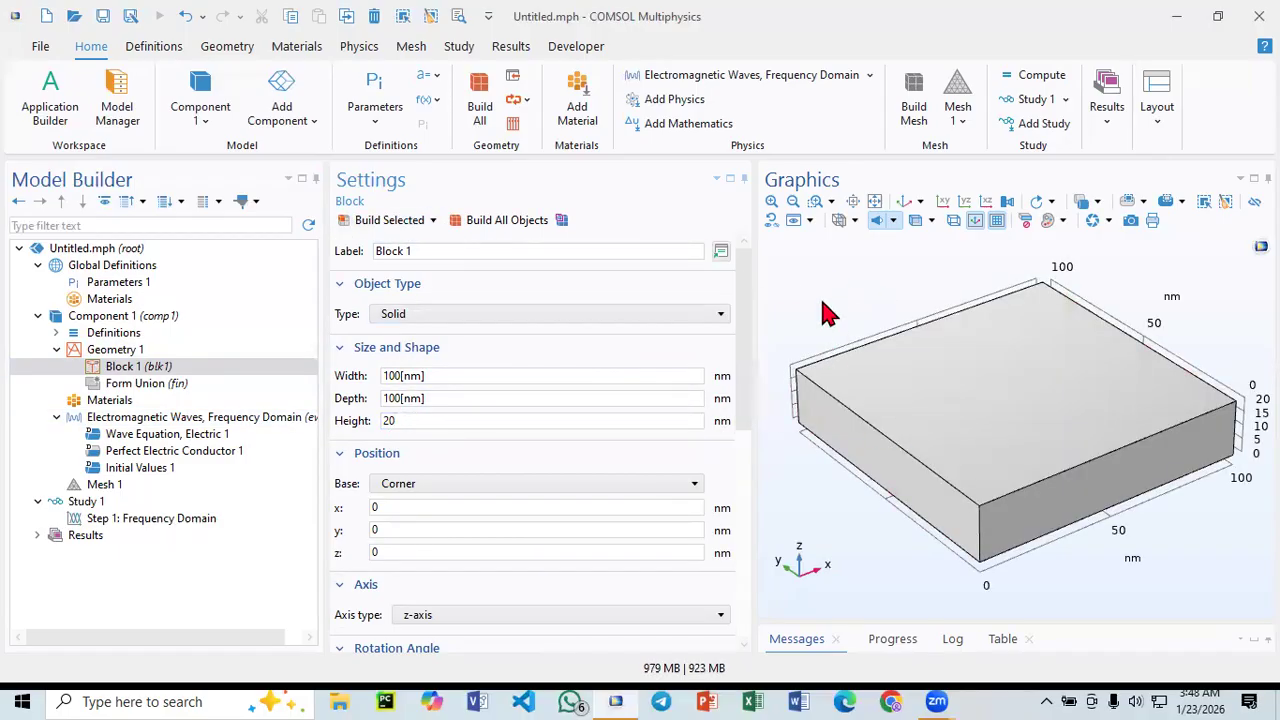
{"action": "left_click_drag", "start_coordinate": [816, 321], "coordinate": [837, 277]}
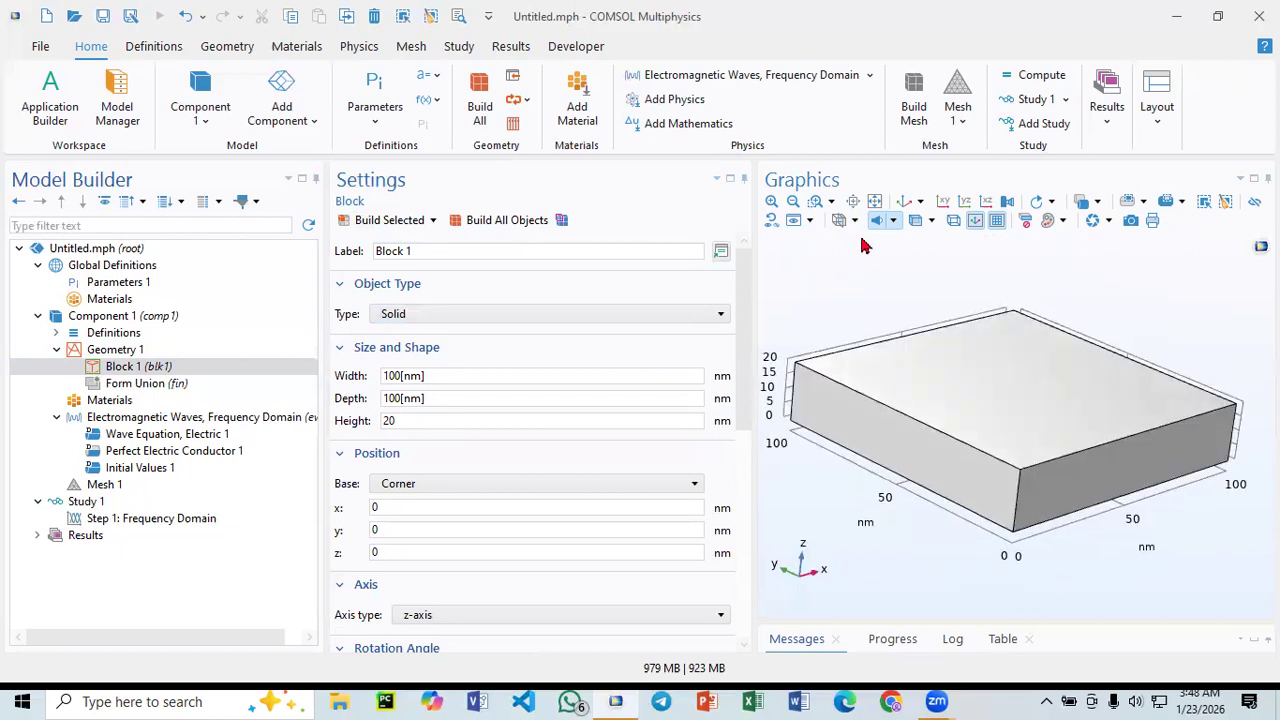
{"action": "left_click", "coordinate": [903, 203]}
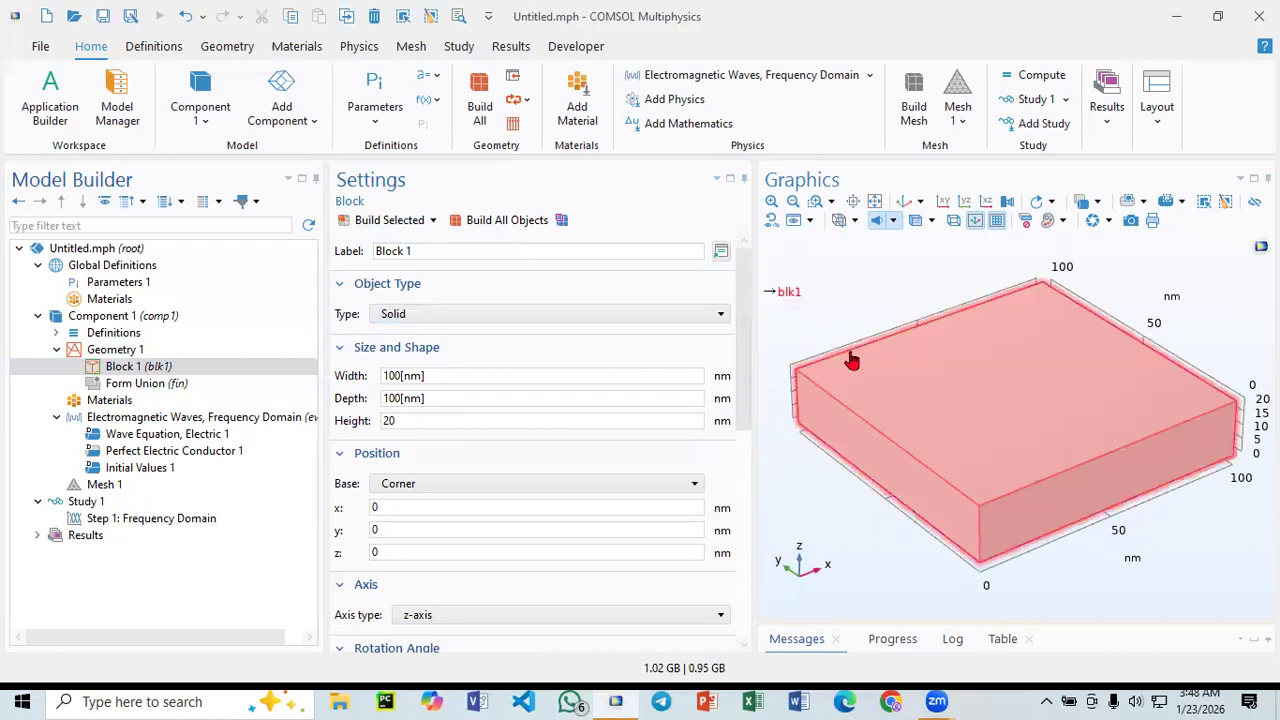
- Add a second Block primitive to Geometry 1
{"action": "left_click", "coordinate": [119, 354]}
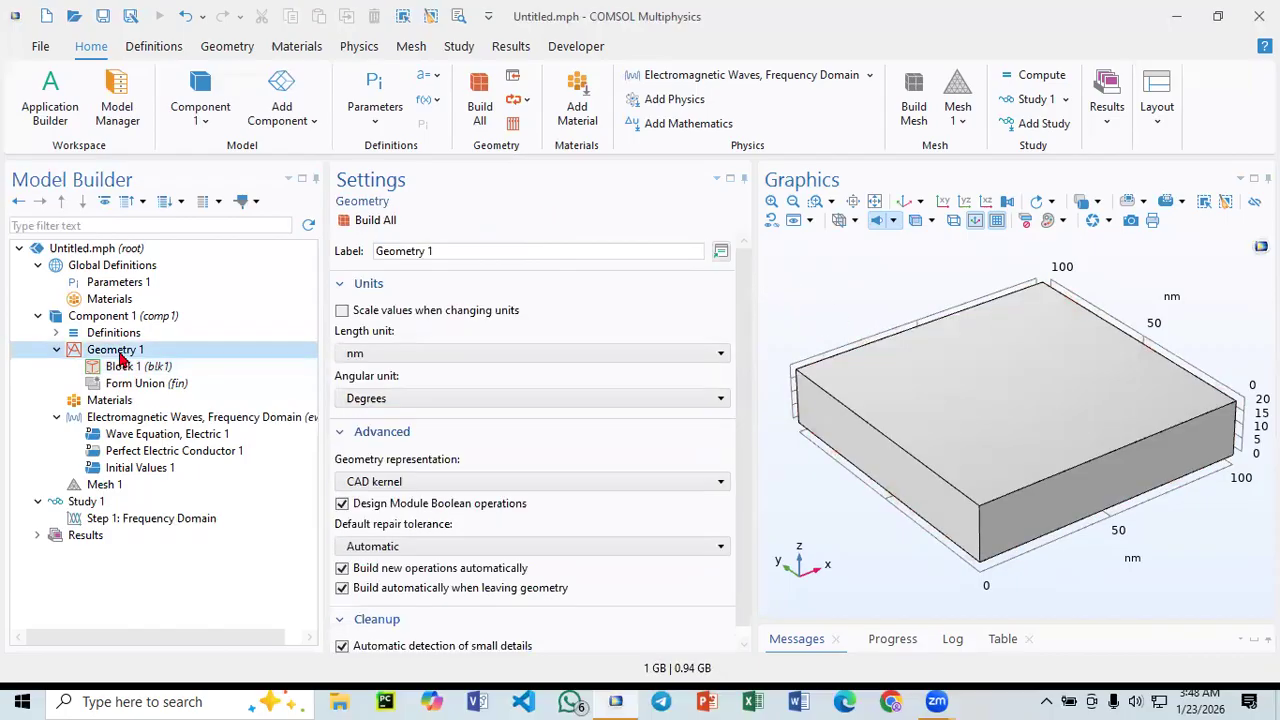
{"action": "right_click", "coordinate": [119, 355]}
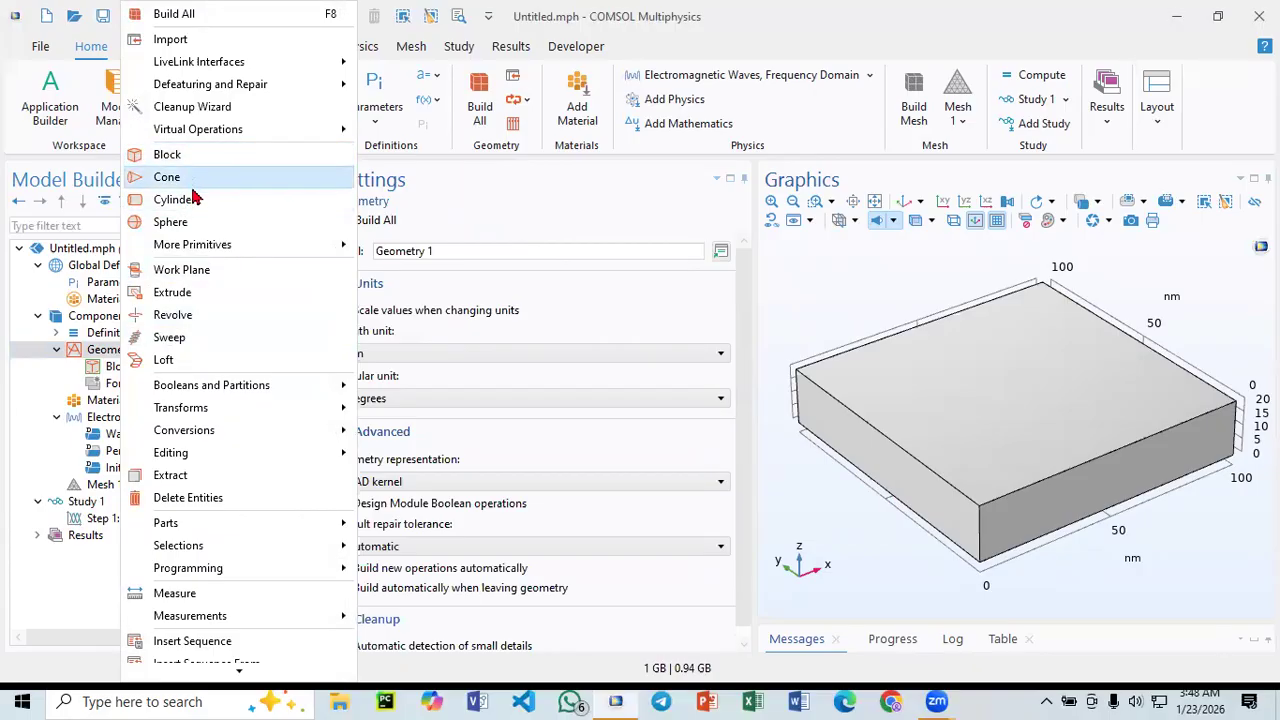
{"action": "left_click", "coordinate": [90, 374]}
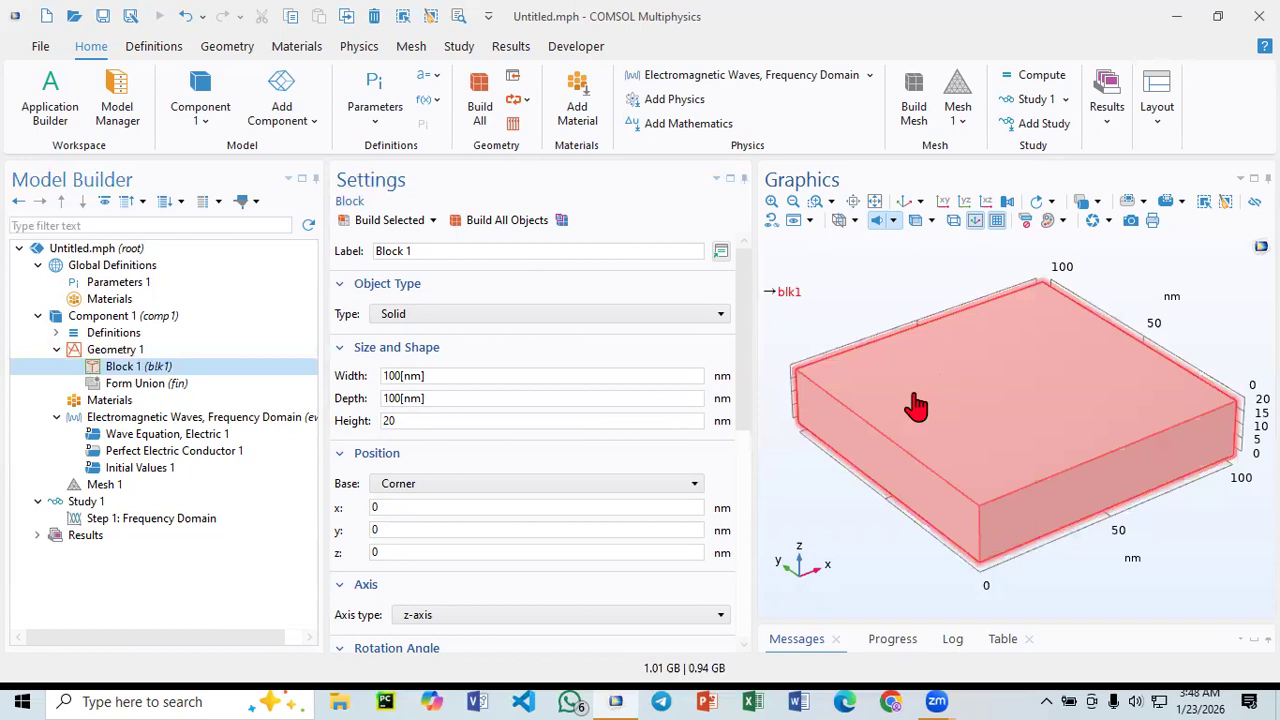
{"action": "left_click", "coordinate": [114, 352]}
{"action": "right_click", "coordinate": [121, 357]}
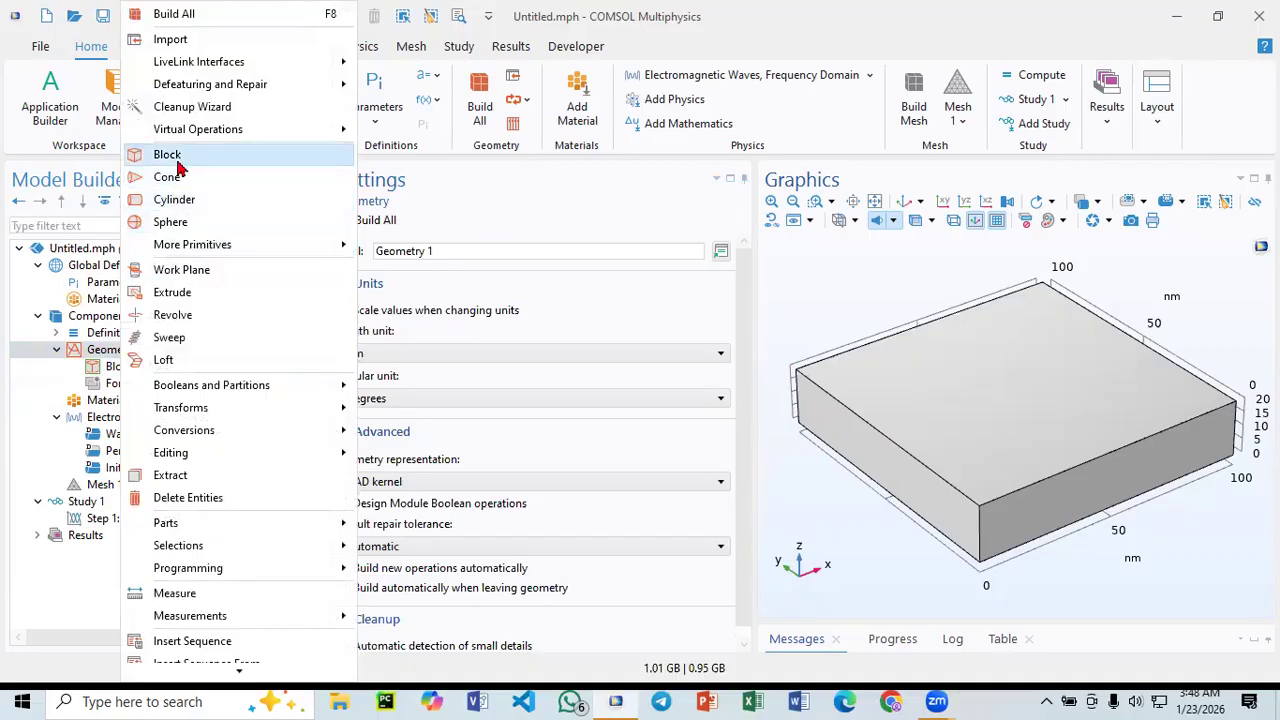
{"action": "key", "text": "Escape"}
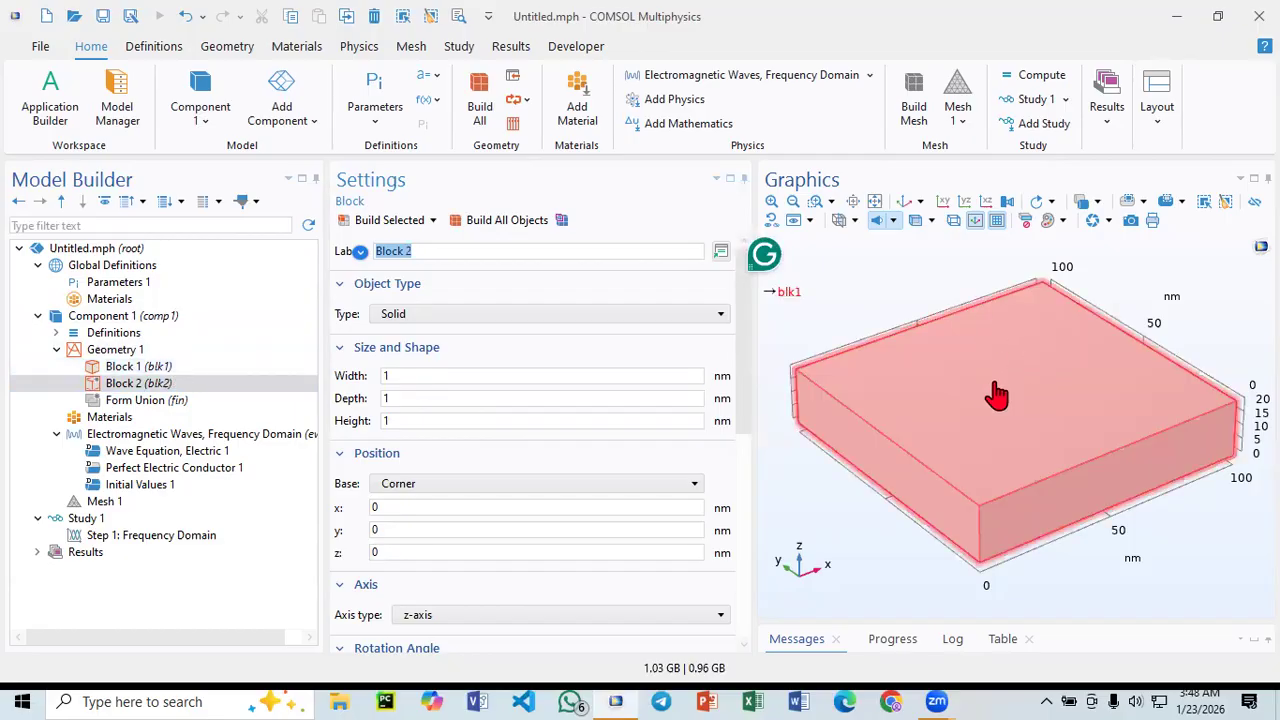
- Delete the newly added Block 2 from Geometry 1
{"action": "left_click", "coordinate": [118, 368]}
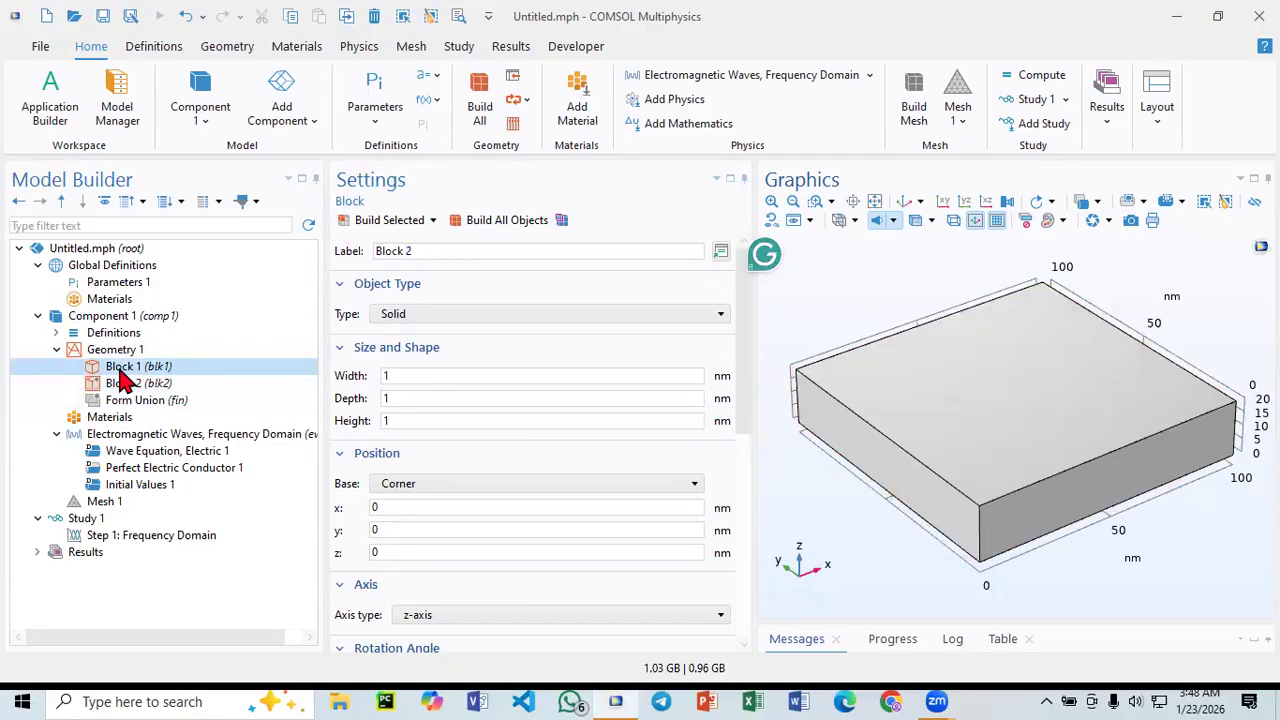
{"action": "left_click", "coordinate": [158, 388]}
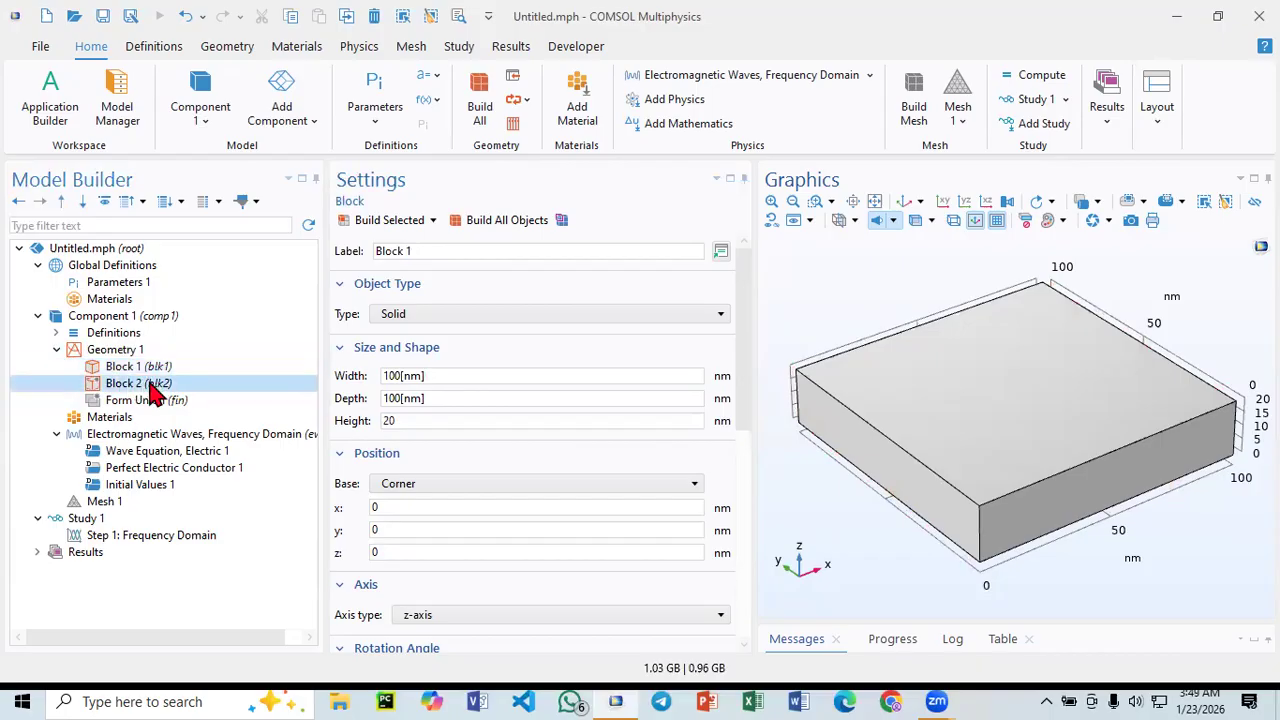
{"action": "right_click", "coordinate": [160, 392]}
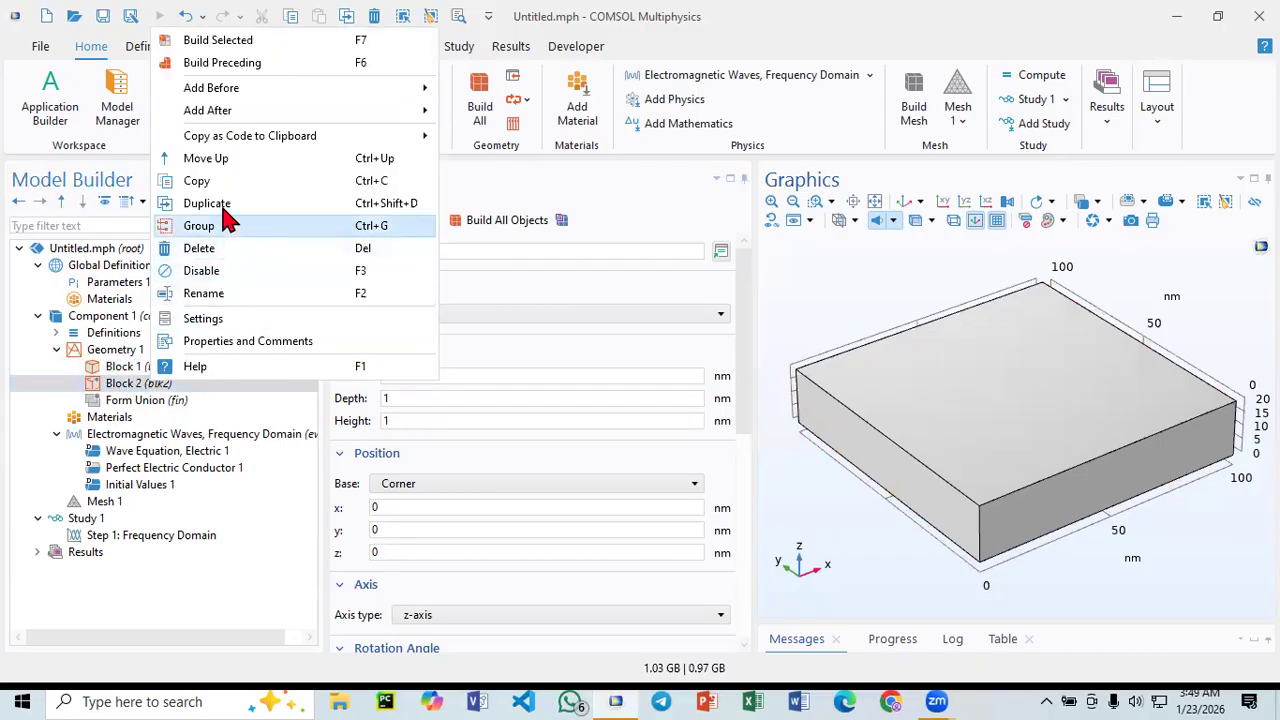
{"action": "left_click", "coordinate": [199, 248]}
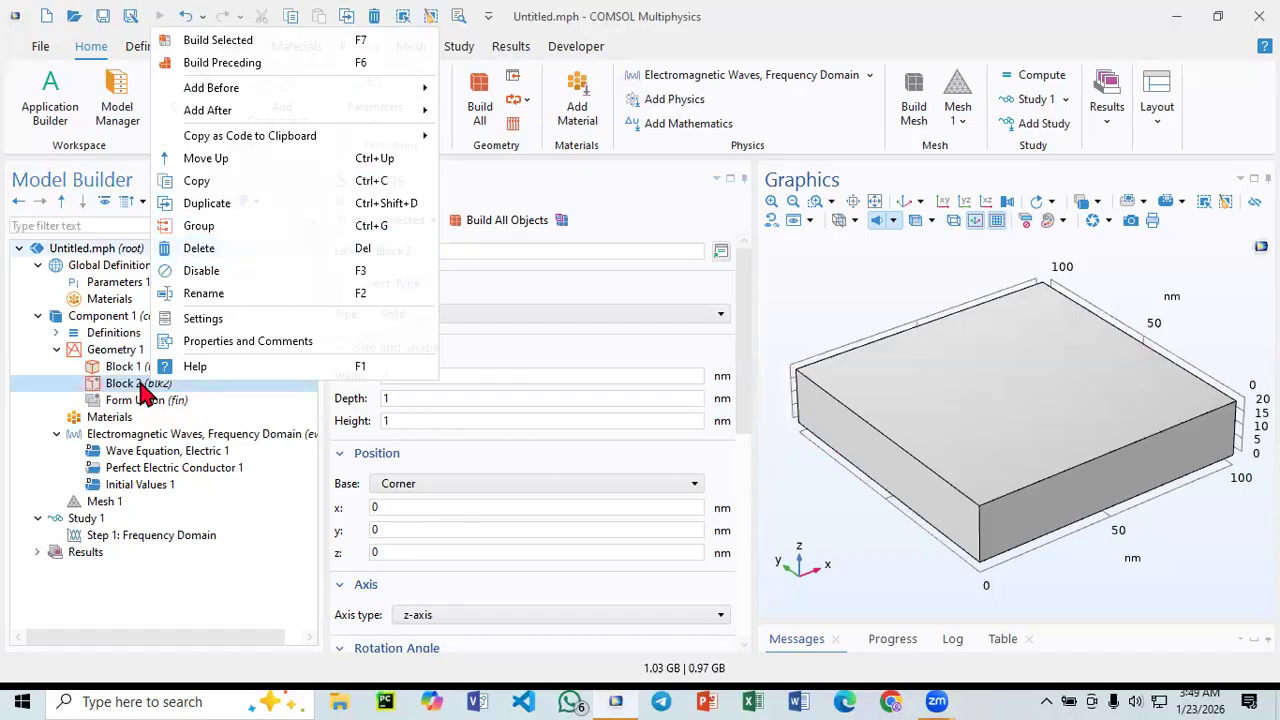
{"action": "left_click", "coordinate": [680, 418]}
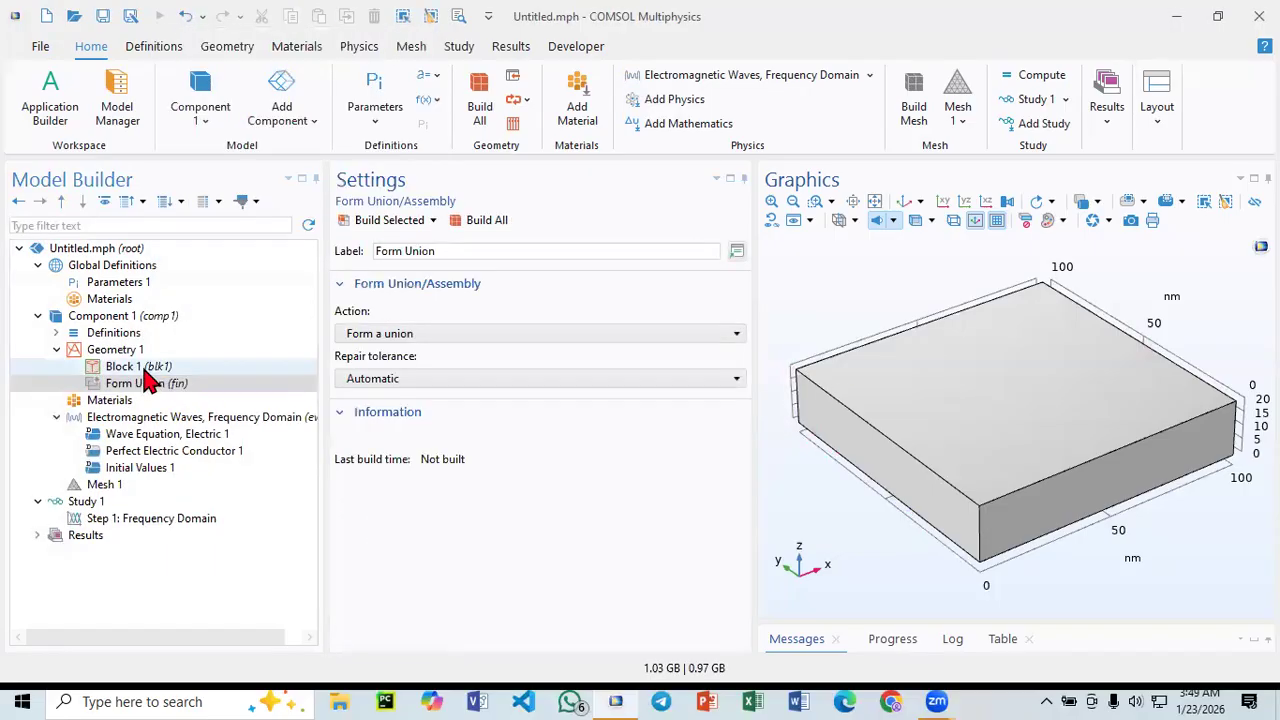
- Duplicate Block 1 in Geometry 1
{"action": "left_click", "coordinate": [146, 370]}
{"action": "right_click", "coordinate": [135, 370]}
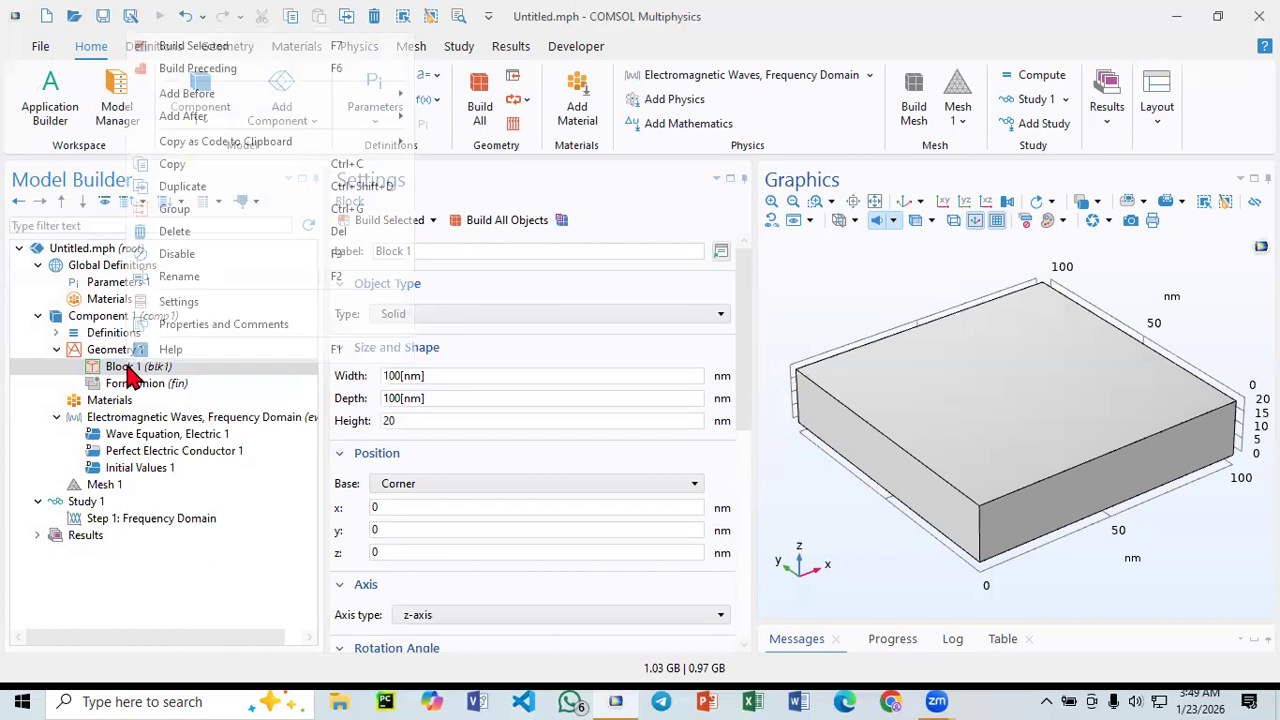
{"action": "left_click", "coordinate": [195, 187]}
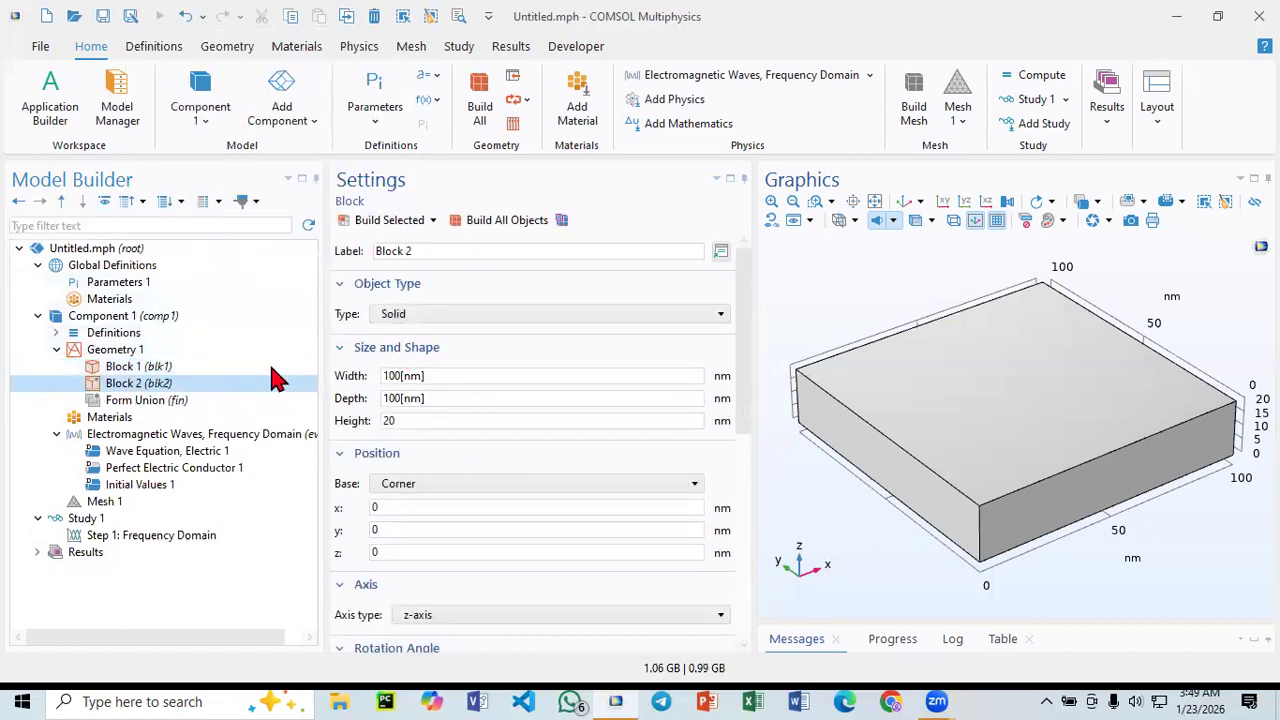
- Change the label of the duplicated block, Block 2, to Air
{"action": "left_click", "coordinate": [172, 368]}
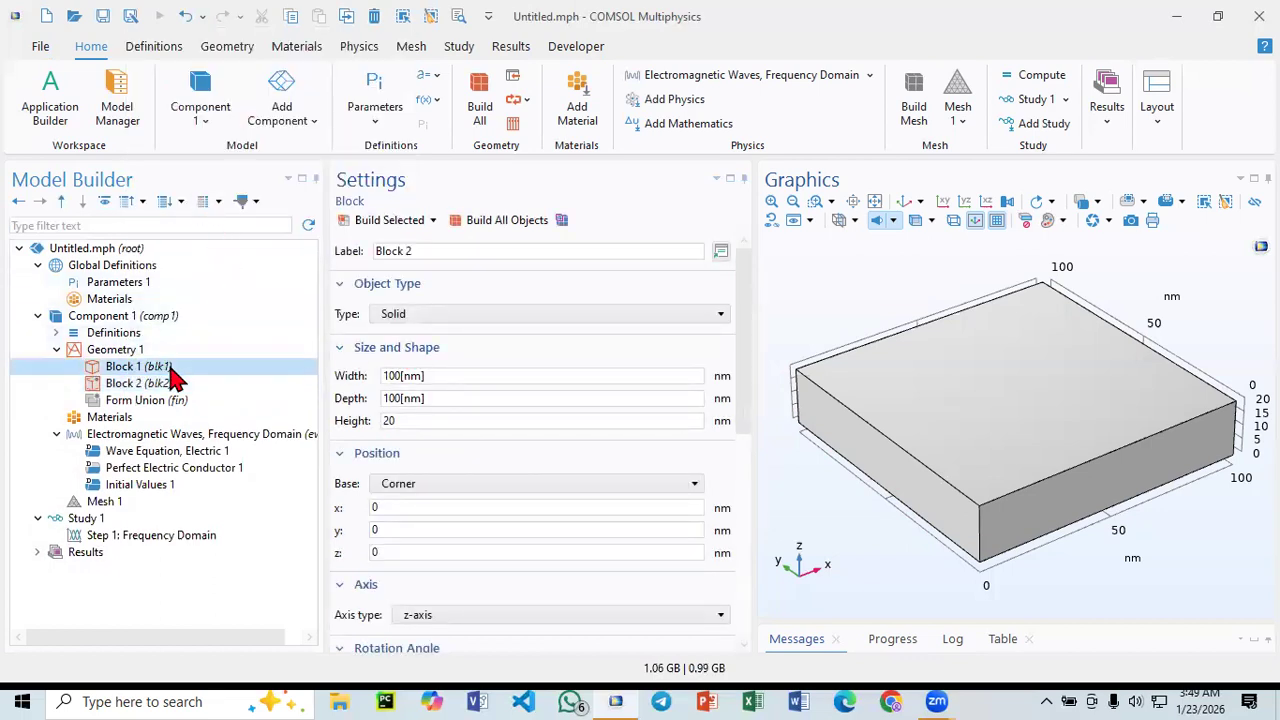
{"action": "triple_click", "coordinate": [409, 252]}
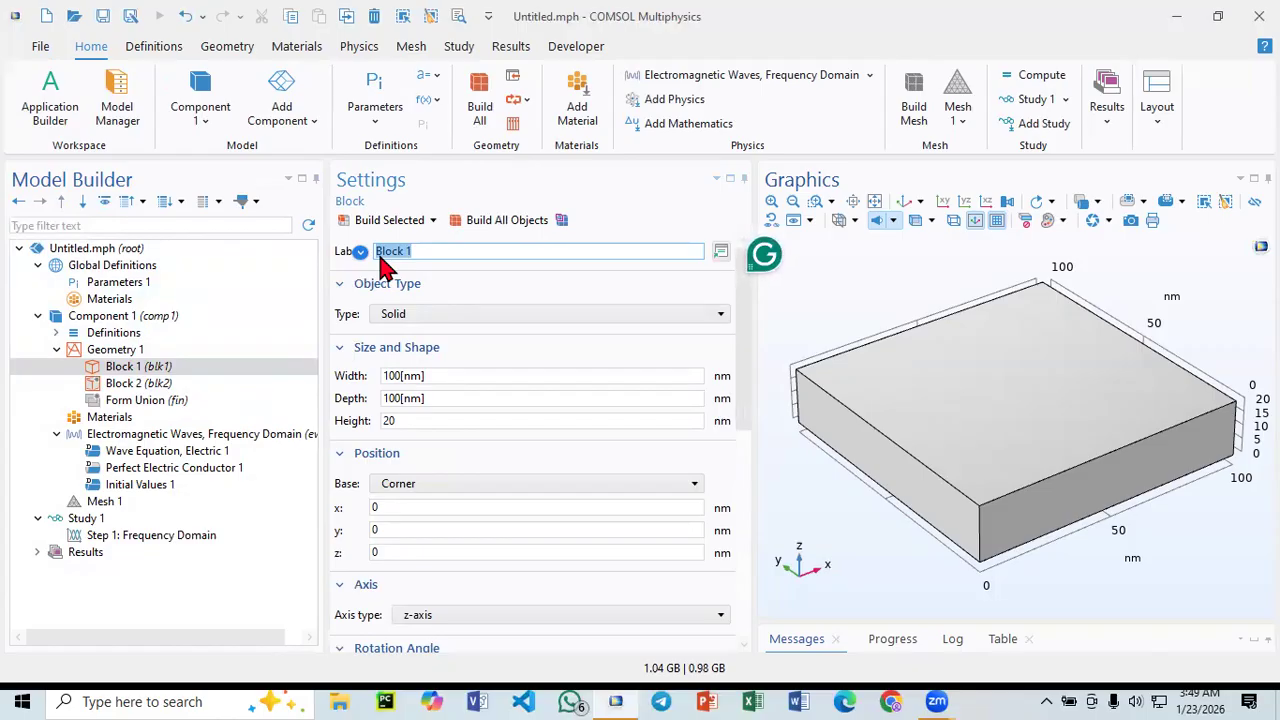
{"action": "left_click", "coordinate": [137, 385]}
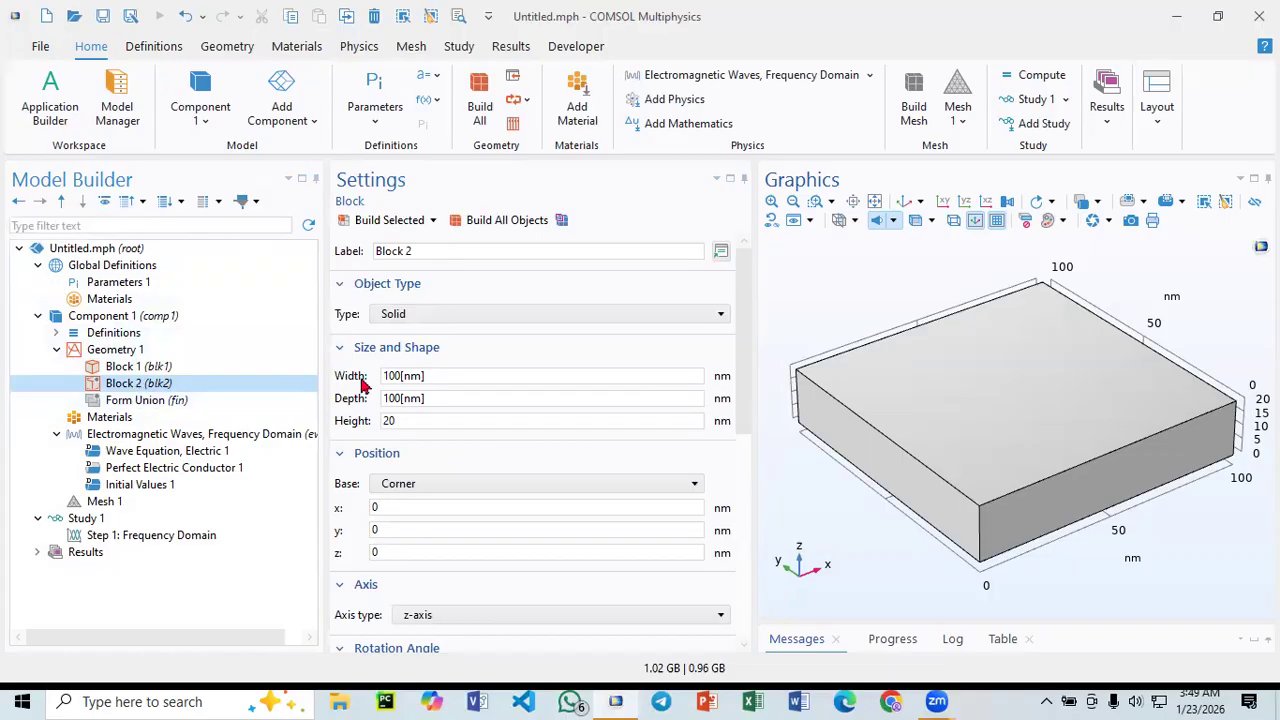
{"action": "left_click_drag", "start_coordinate": [432, 250], "coordinate": [323, 257]}
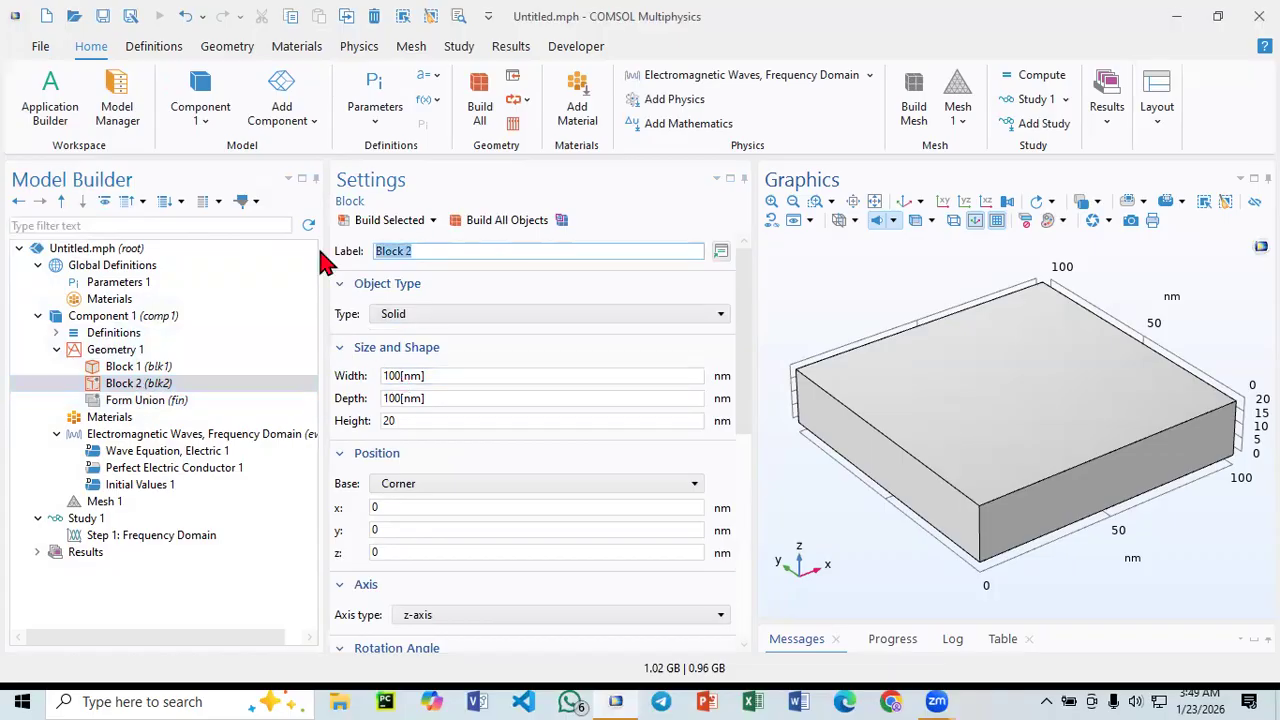
{"action": "type", "text": "Air"}
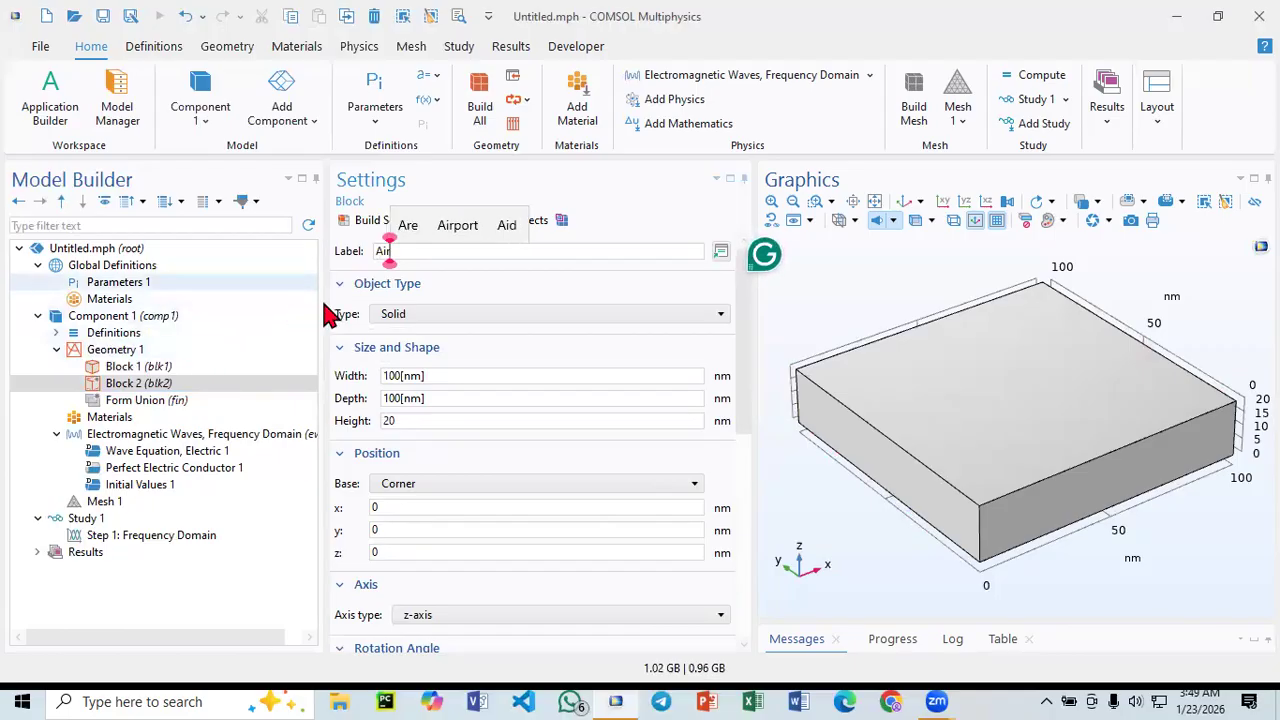
- Set the z position of the Air block's corner to 20 nm, reusing its copied height value
{"action": "left_click", "coordinate": [408, 420]}
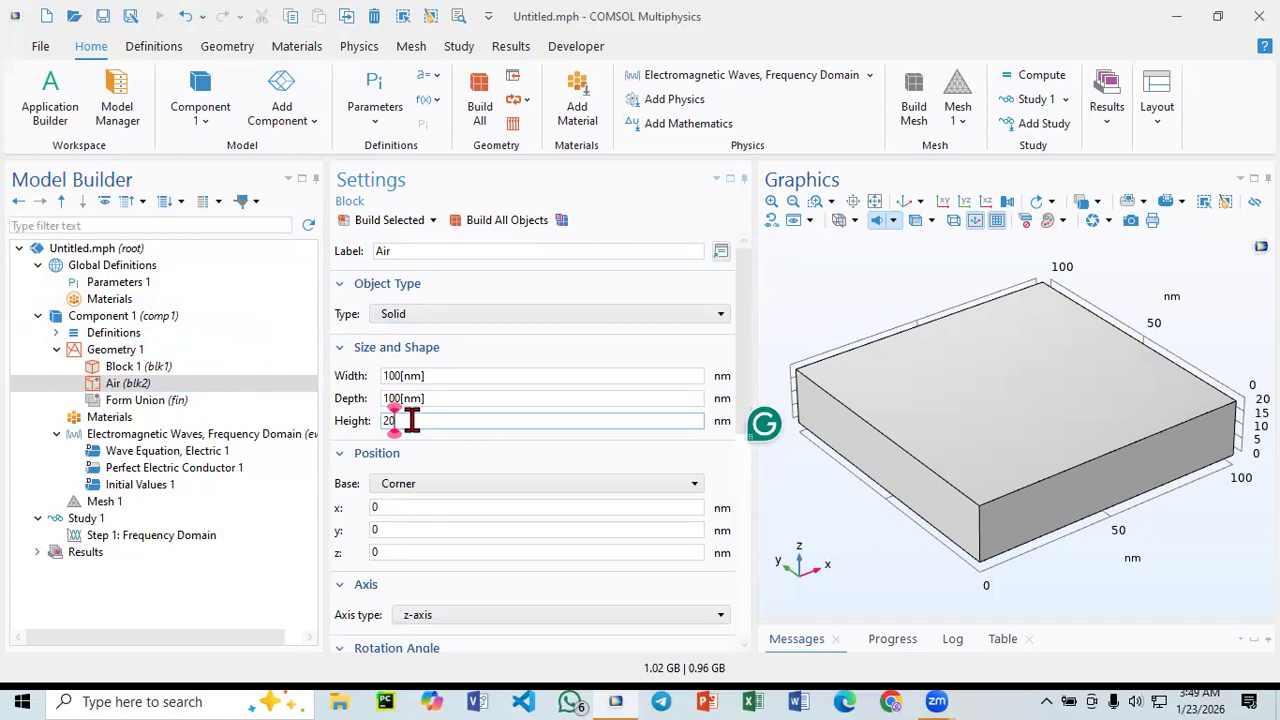
{"action": "double_click", "coordinate": [395, 420]}
{"action": "key", "text": "ctrl+c"}
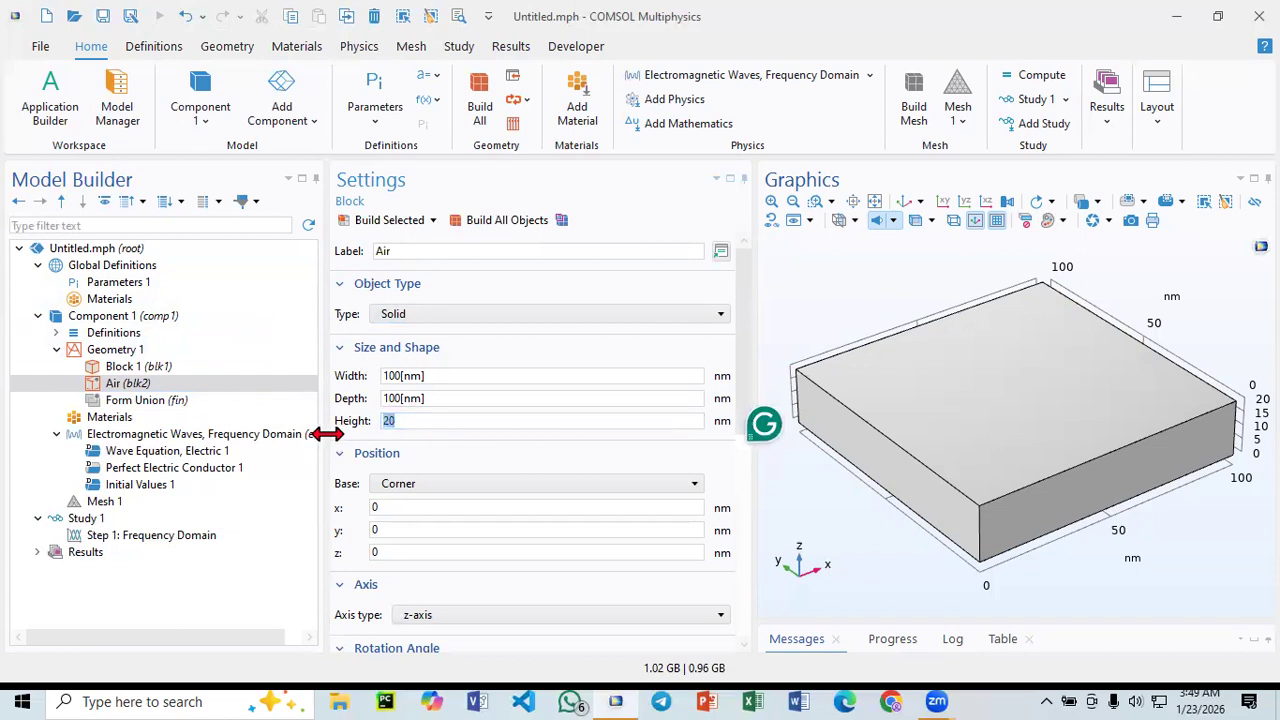
{"action": "double_click", "coordinate": [408, 552]}
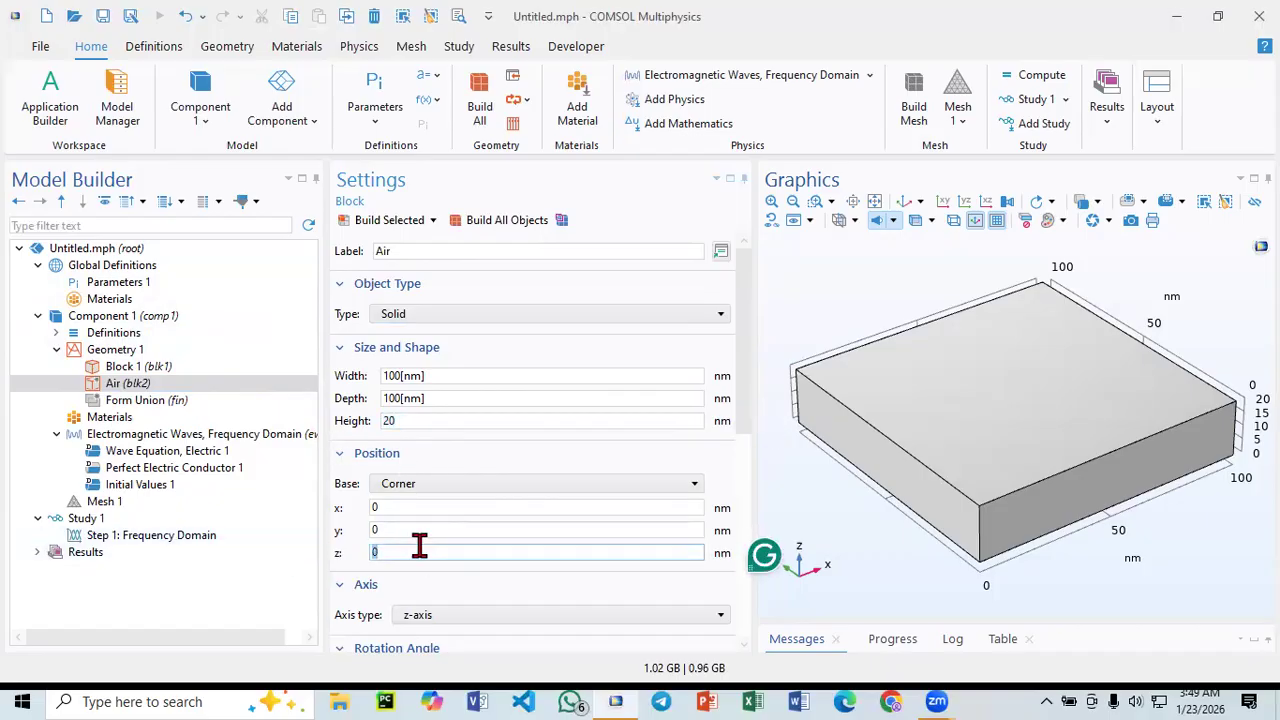
{"action": "key", "text": "ctrl+v"}
- Set the height of the Air block to 100 nm and build the block
{"action": "left_click", "coordinate": [419, 420]}
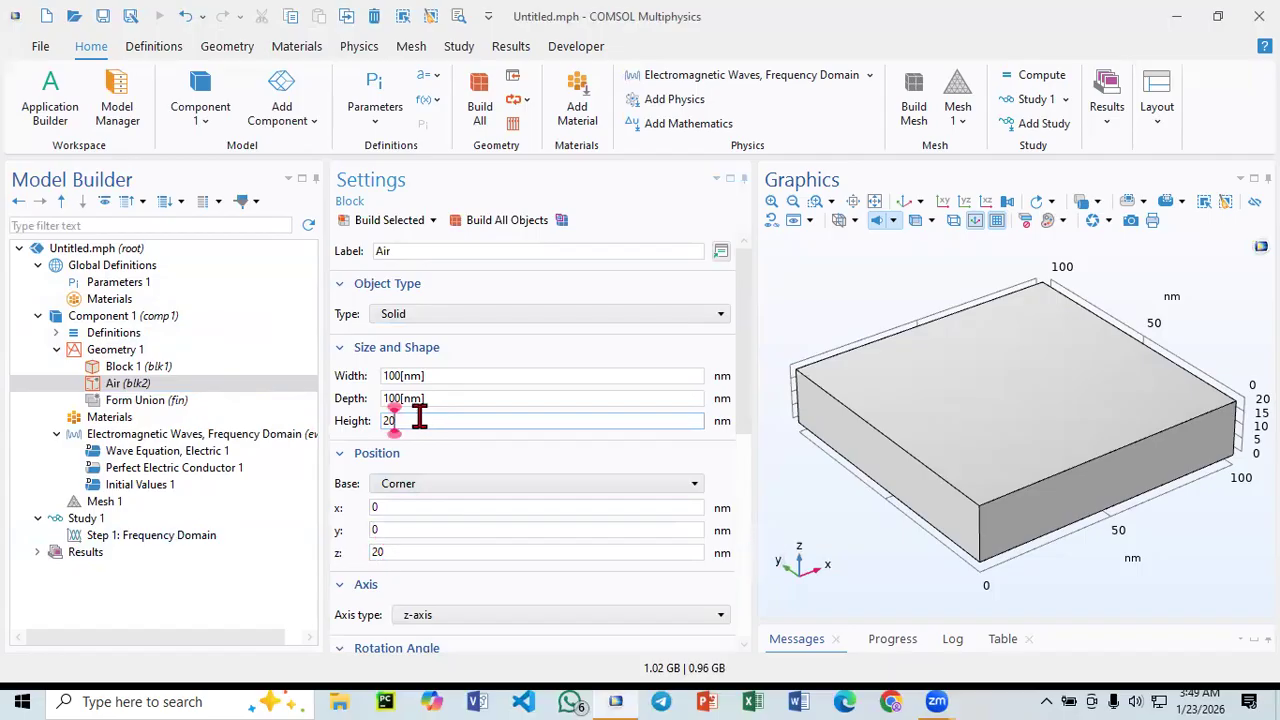
{"action": "left_click_drag", "start_coordinate": [418, 418], "coordinate": [337, 420]}
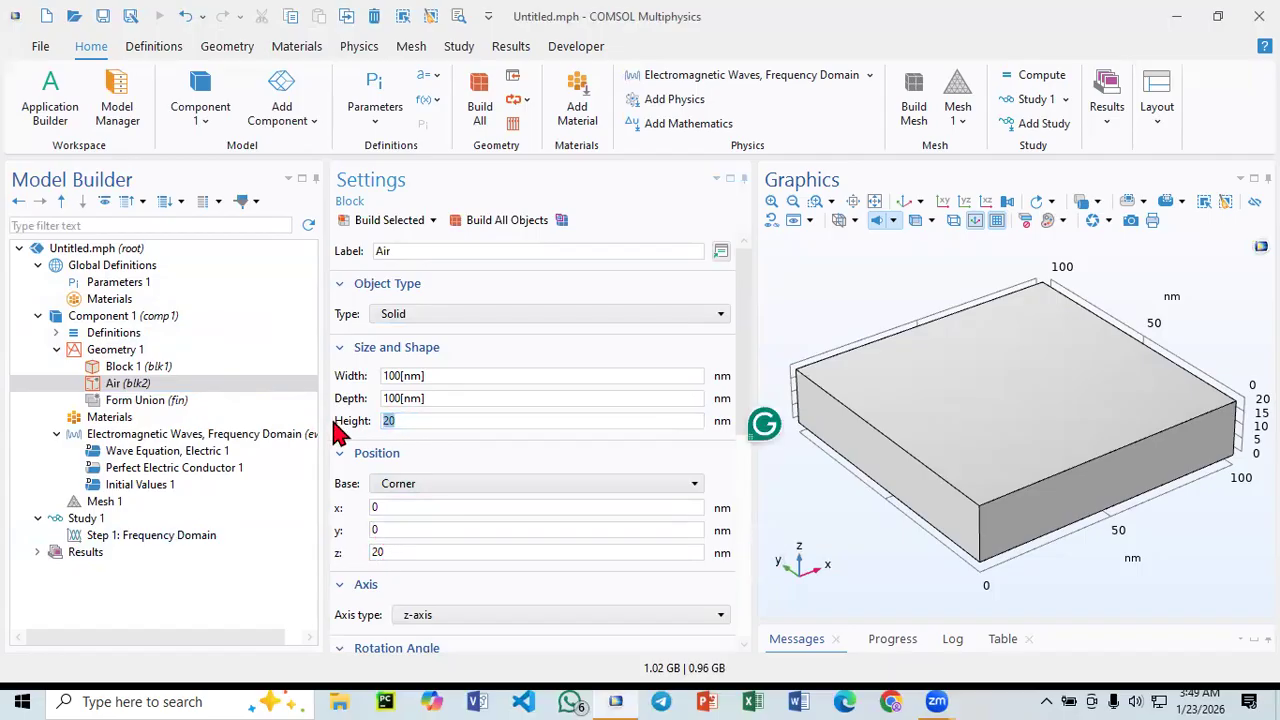
{"action": "type", "text": "100"}
{"action": "left_click", "coordinate": [386, 221]}
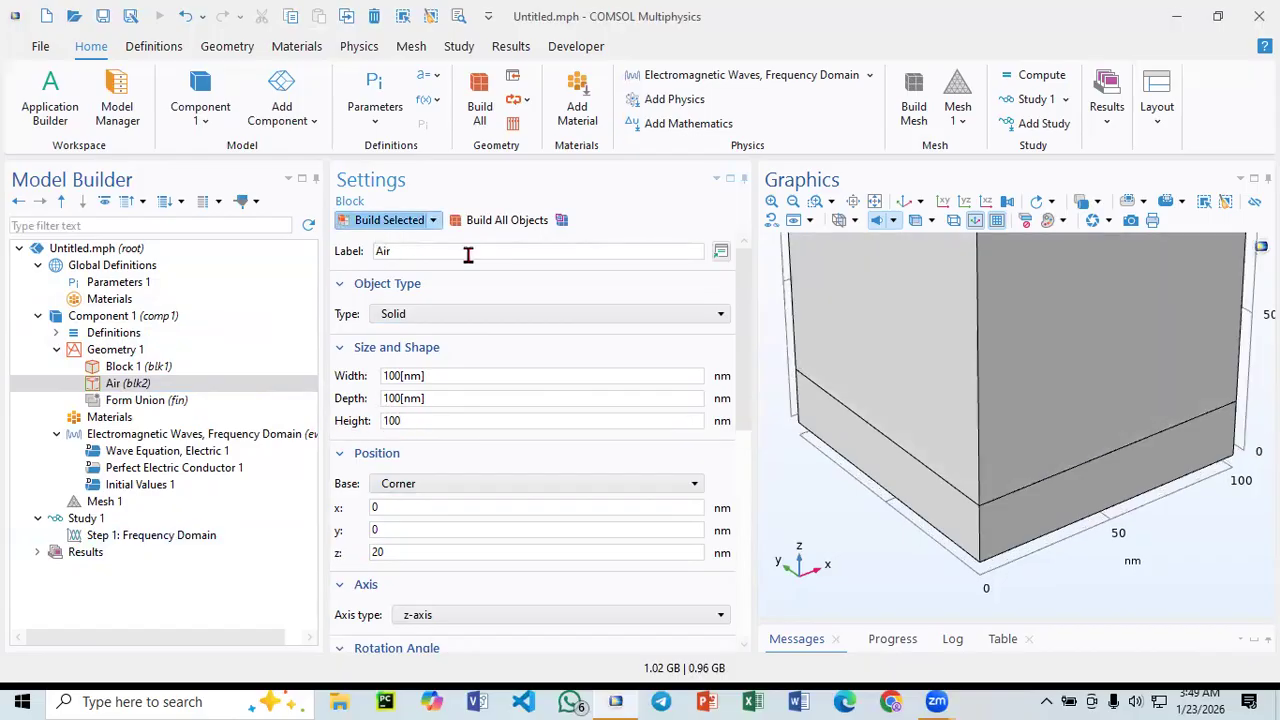
- Turn on transparency for the stacked blocks and show them in the default 3D view
{"action": "left_click", "coordinate": [910, 203]}
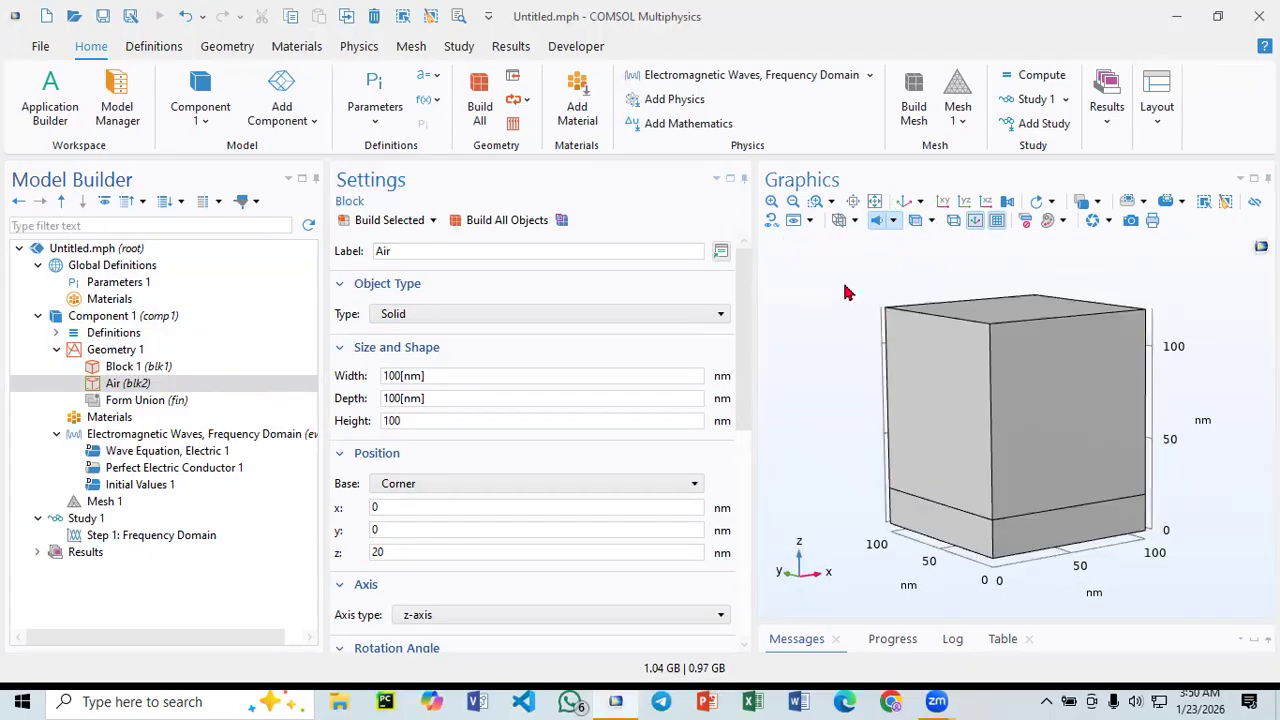
{"action": "left_click_drag", "start_coordinate": [820, 294], "coordinate": [1028, 277]}
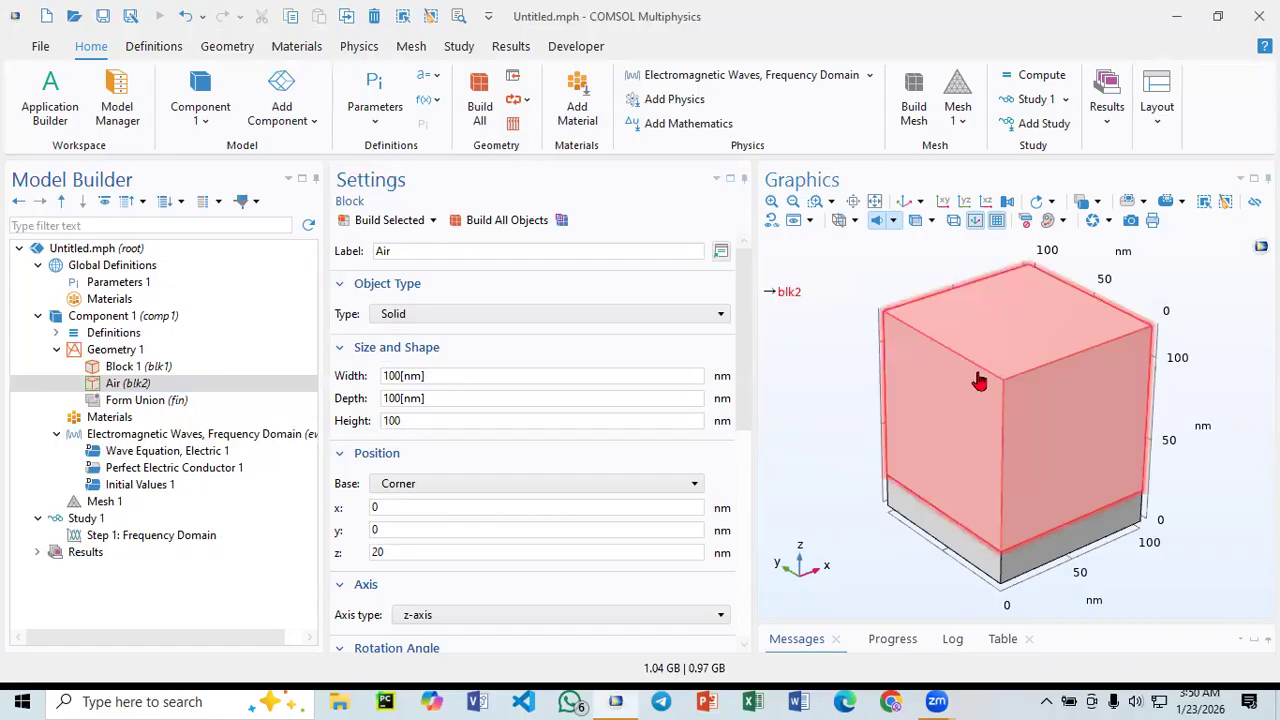
{"action": "left_click", "coordinate": [917, 222]}
{"action": "mouse_move", "coordinate": [880, 280]}
{"action": "left_mouse_down"}
{"action": "mouse_move", "coordinate": [897, 266]}
{"action": "mouse_move", "coordinate": [880, 281]}
{"action": "left_mouse_up"}
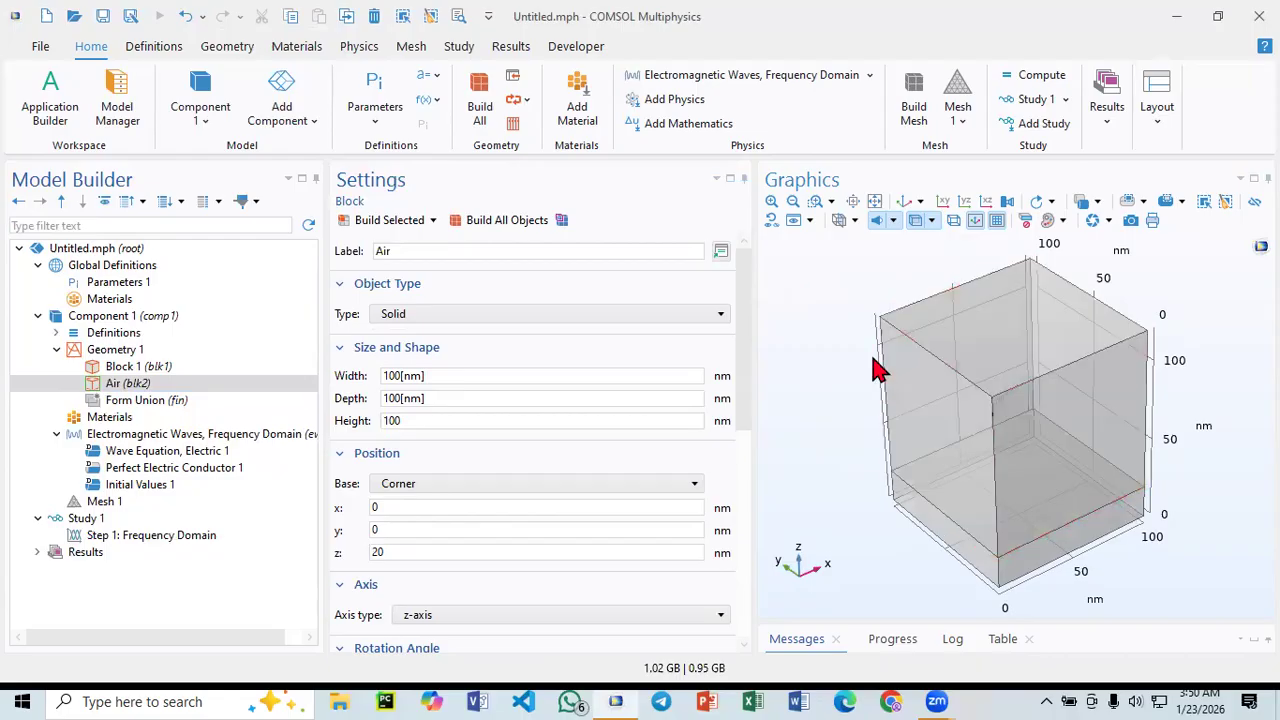
{"action": "left_click_drag", "start_coordinate": [828, 286], "coordinate": [838, 270]}
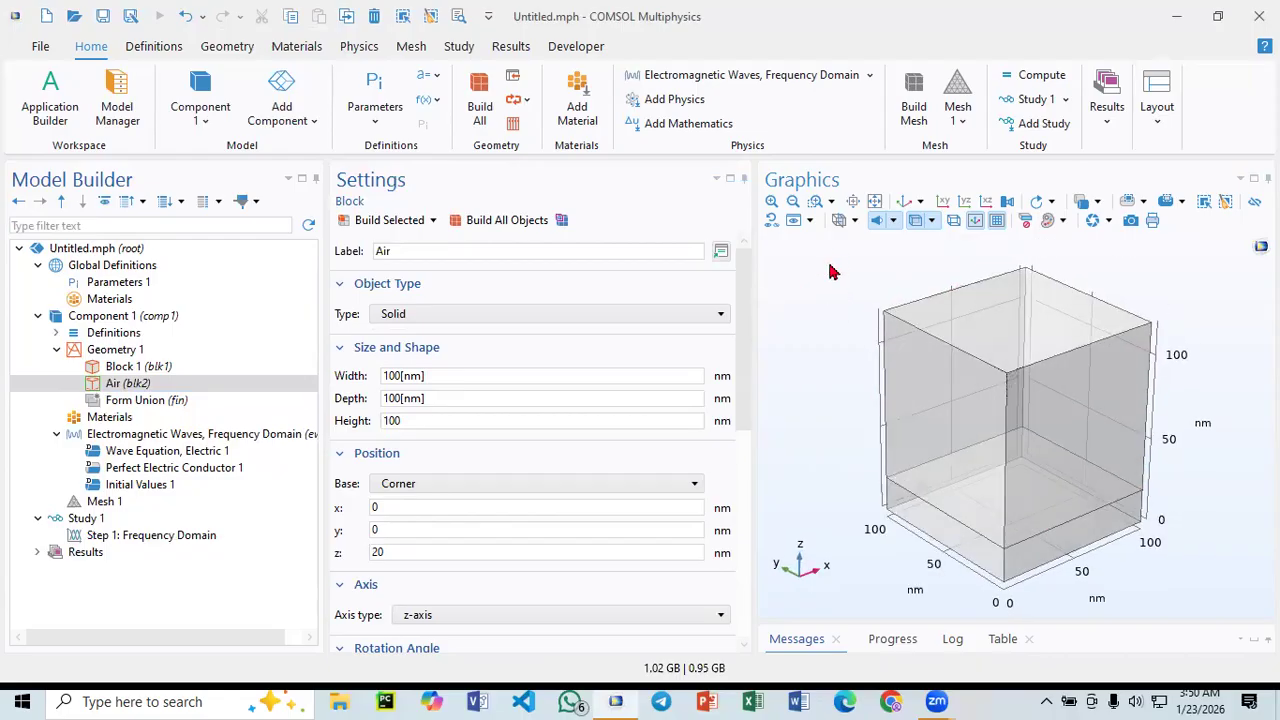
{"action": "left_click", "coordinate": [905, 203]}
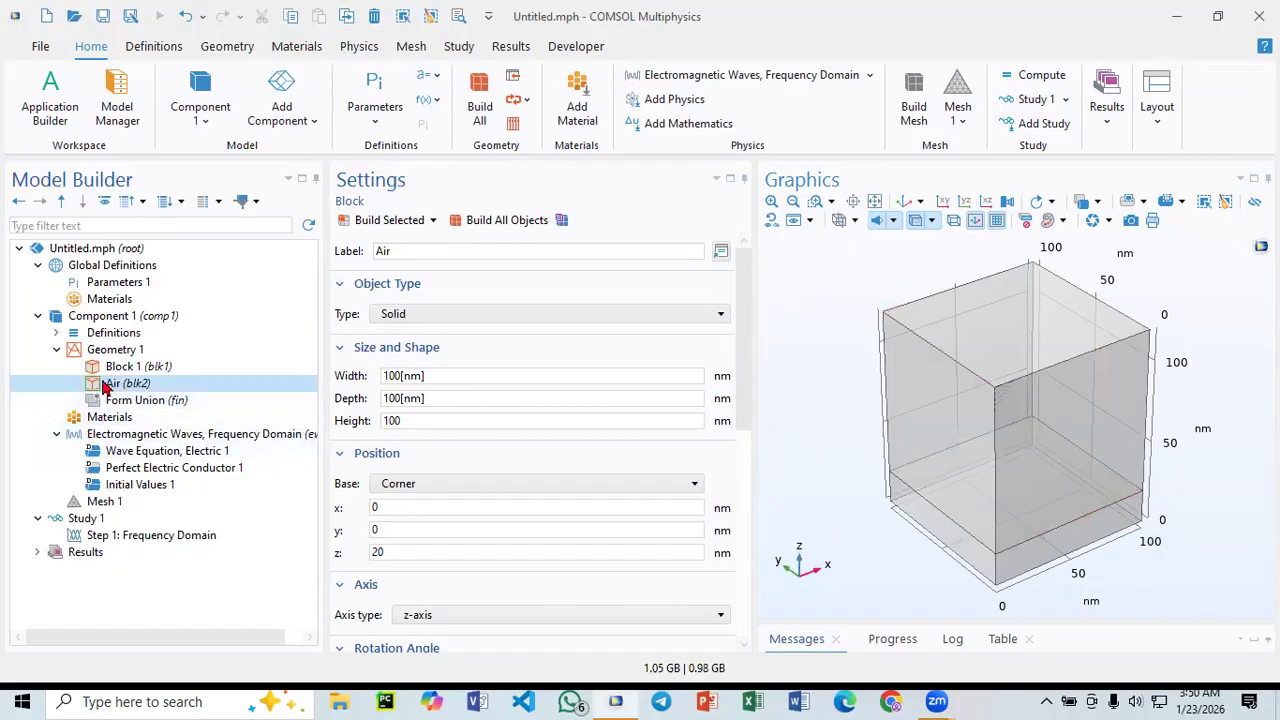
{"action": "left_click", "coordinate": [995, 440]}
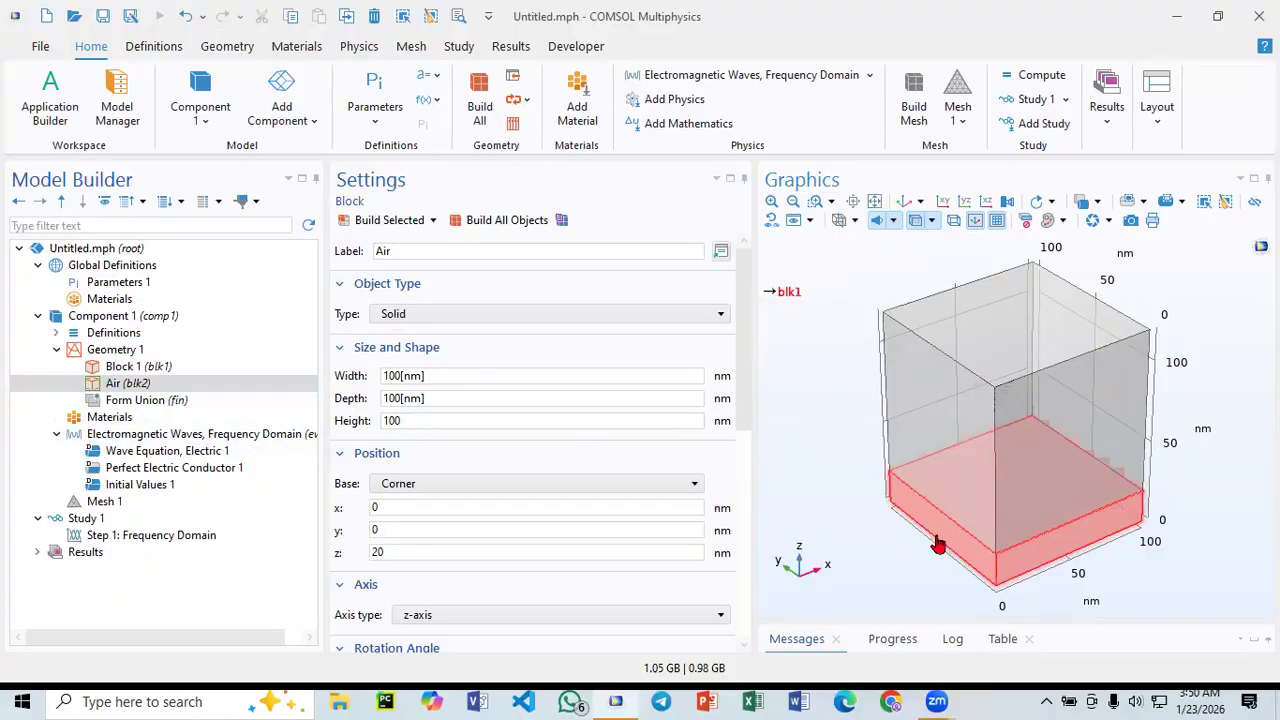
{"action": "left_click", "coordinate": [84, 418]}
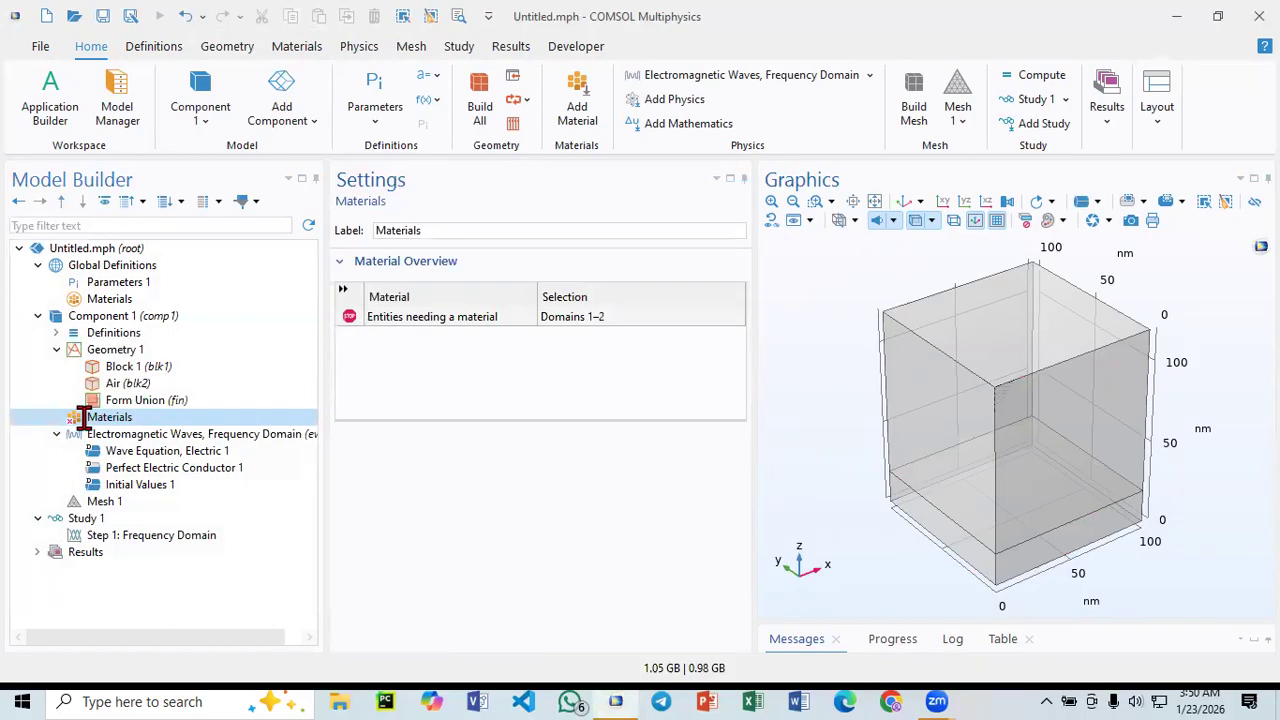
{"action": "right_click", "coordinate": [84, 418]}
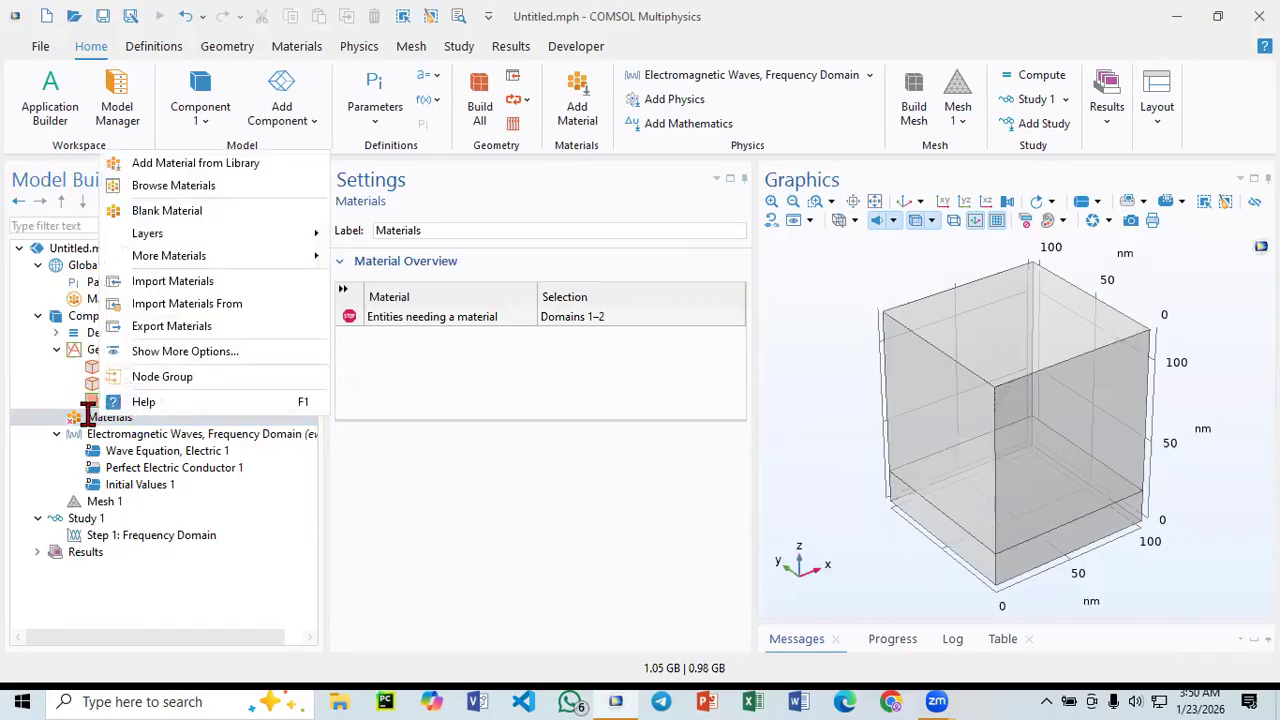
{"action": "left_click", "coordinate": [88, 350]}
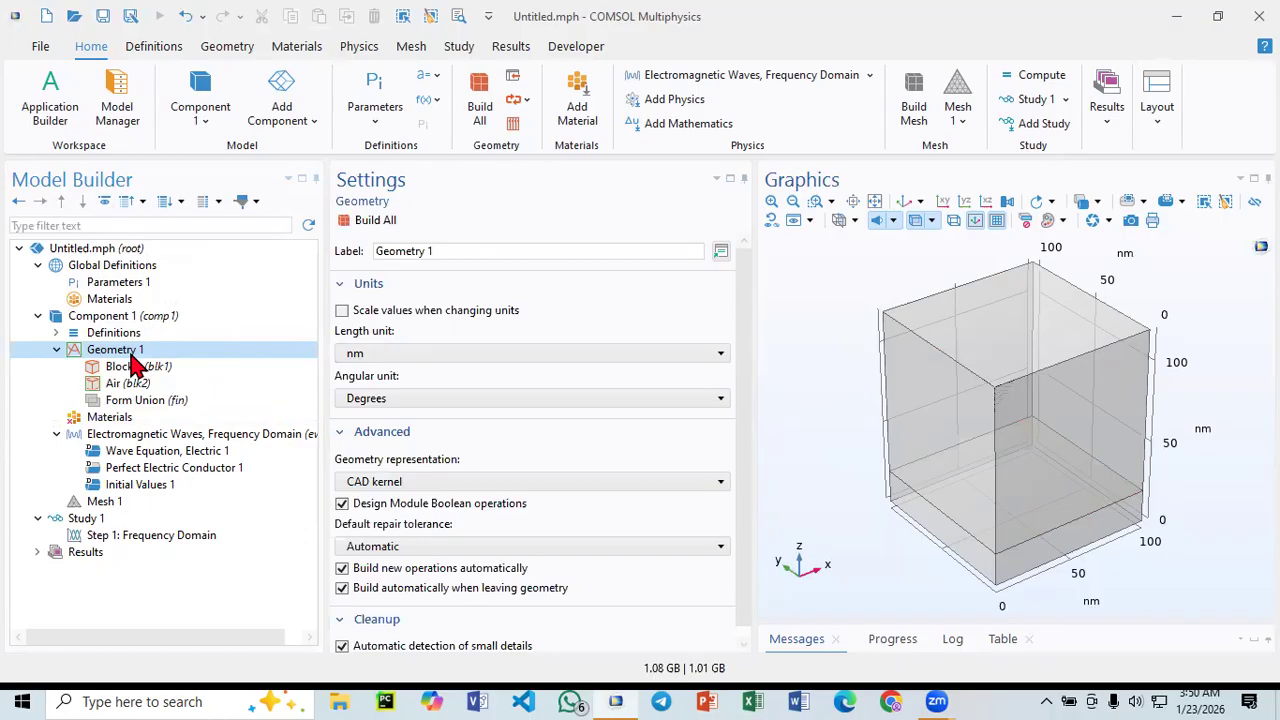
- Duplicate the Air block in the geometry and label the copy PML
{"action": "left_click", "coordinate": [128, 387]}
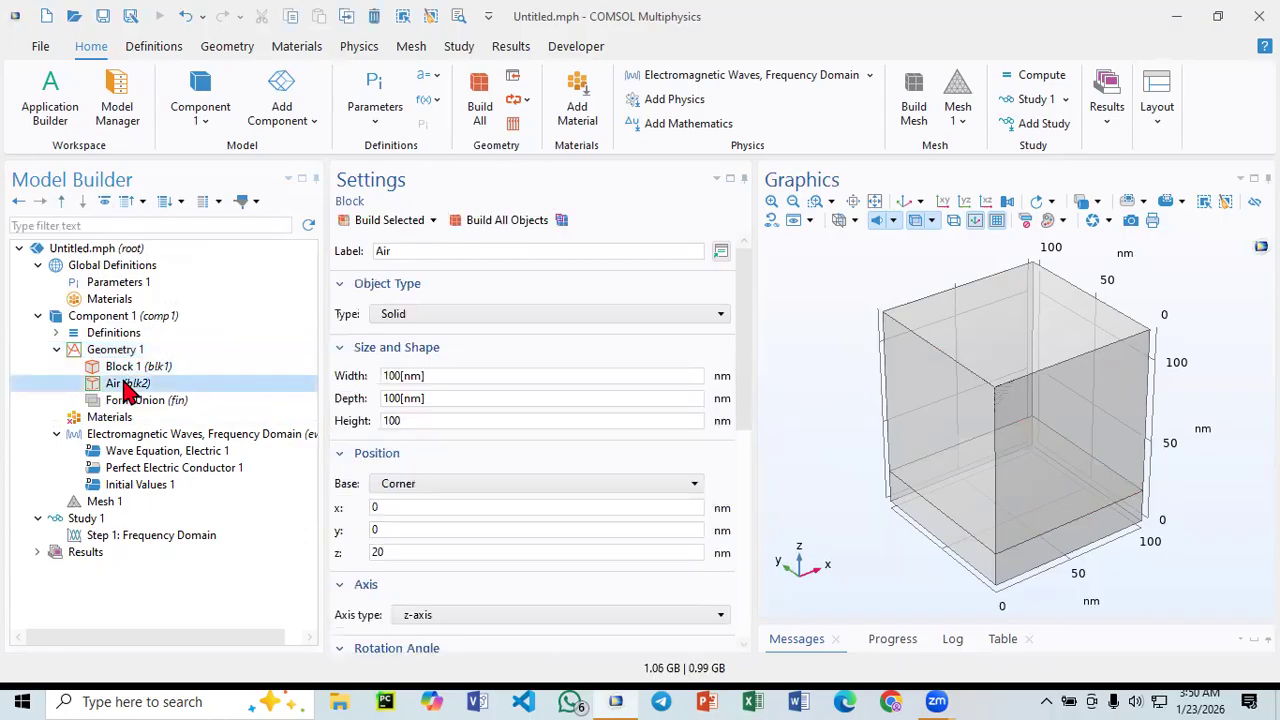
{"action": "right_click", "coordinate": [125, 388]}
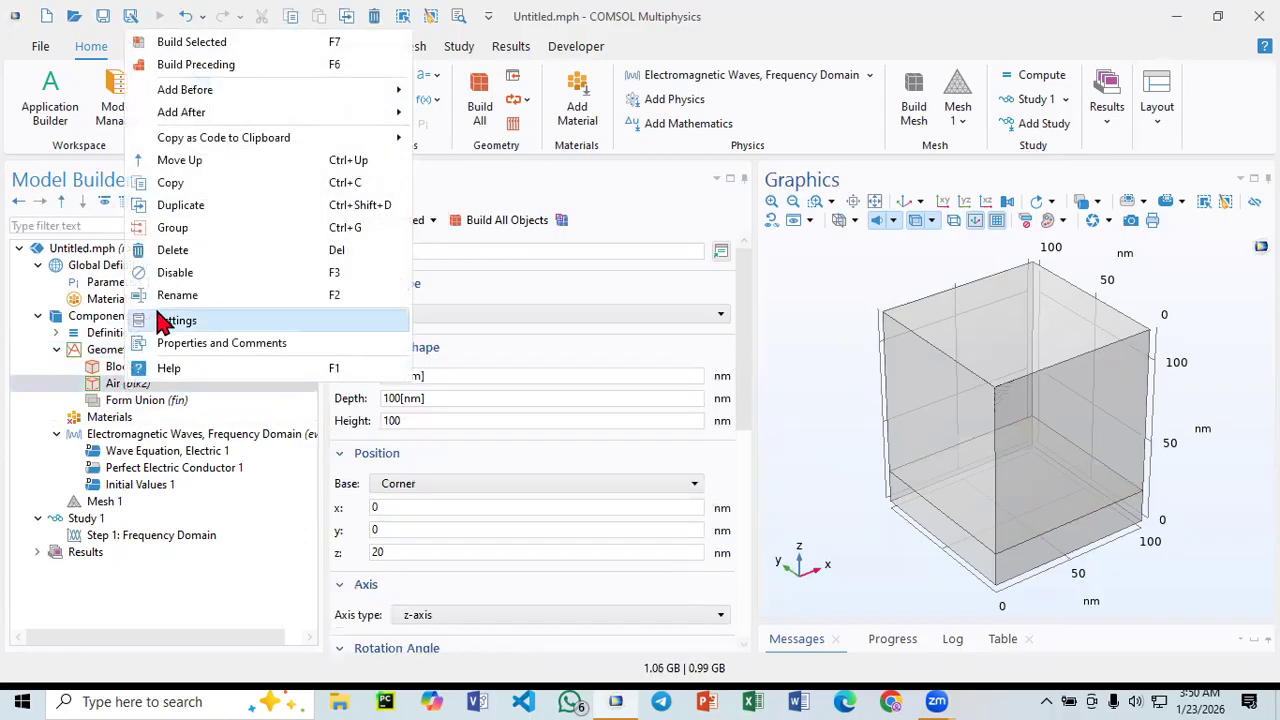
{"action": "left_click", "coordinate": [197, 210]}
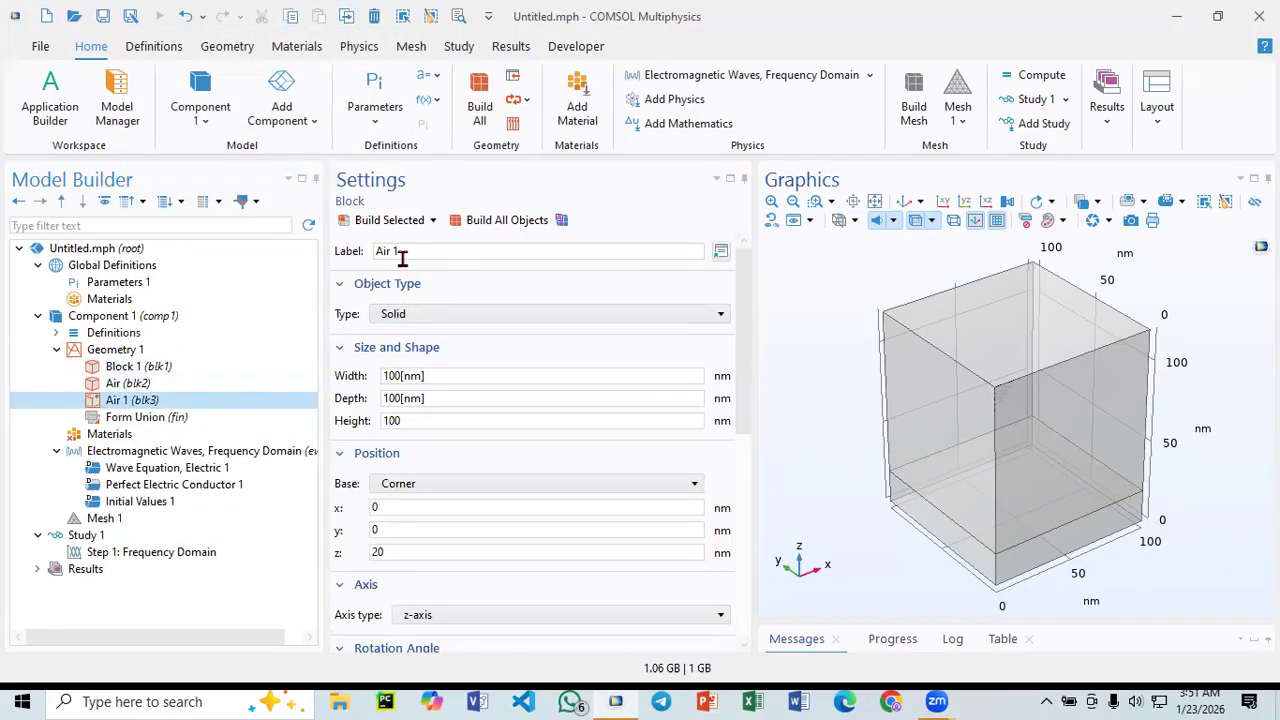
{"action": "left_click_drag", "start_coordinate": [408, 250], "coordinate": [340, 253]}
{"action": "type", "text": "PML"}
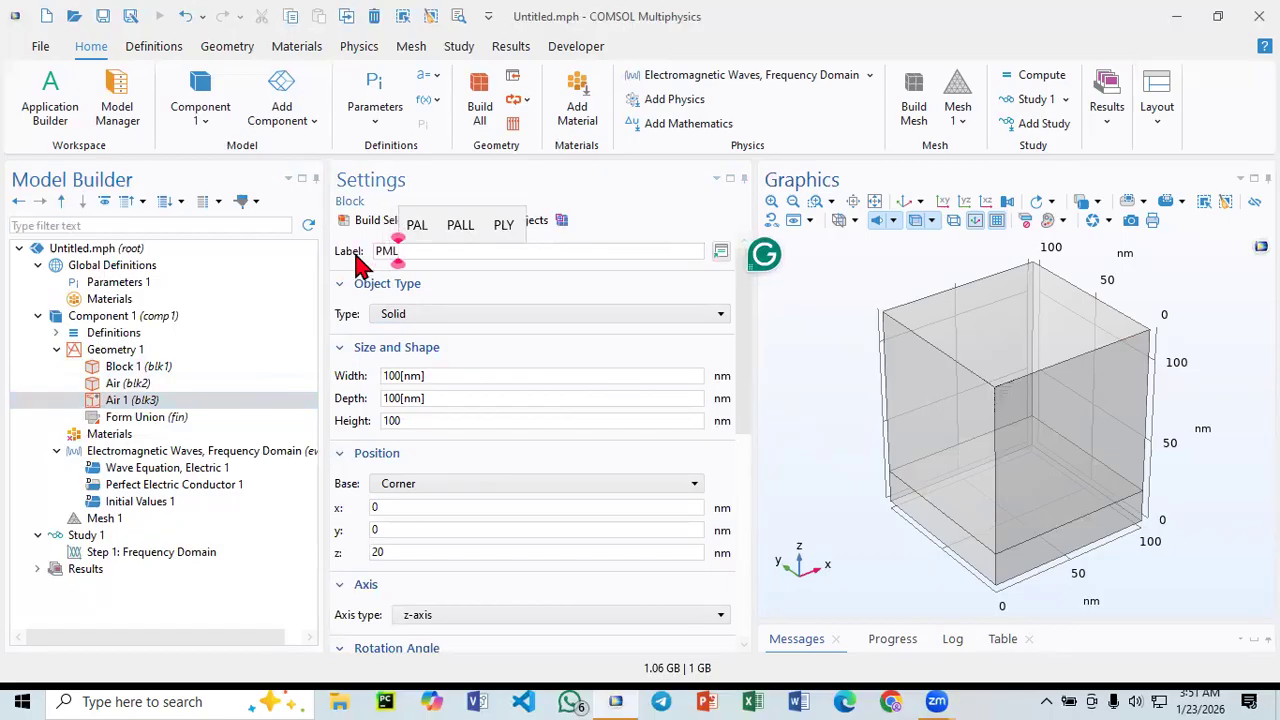
- Set the PML block's z position to 0 nm and its height to 110 nm, and build it
{"action": "left_click_drag", "start_coordinate": [400, 551], "coordinate": [328, 553]}
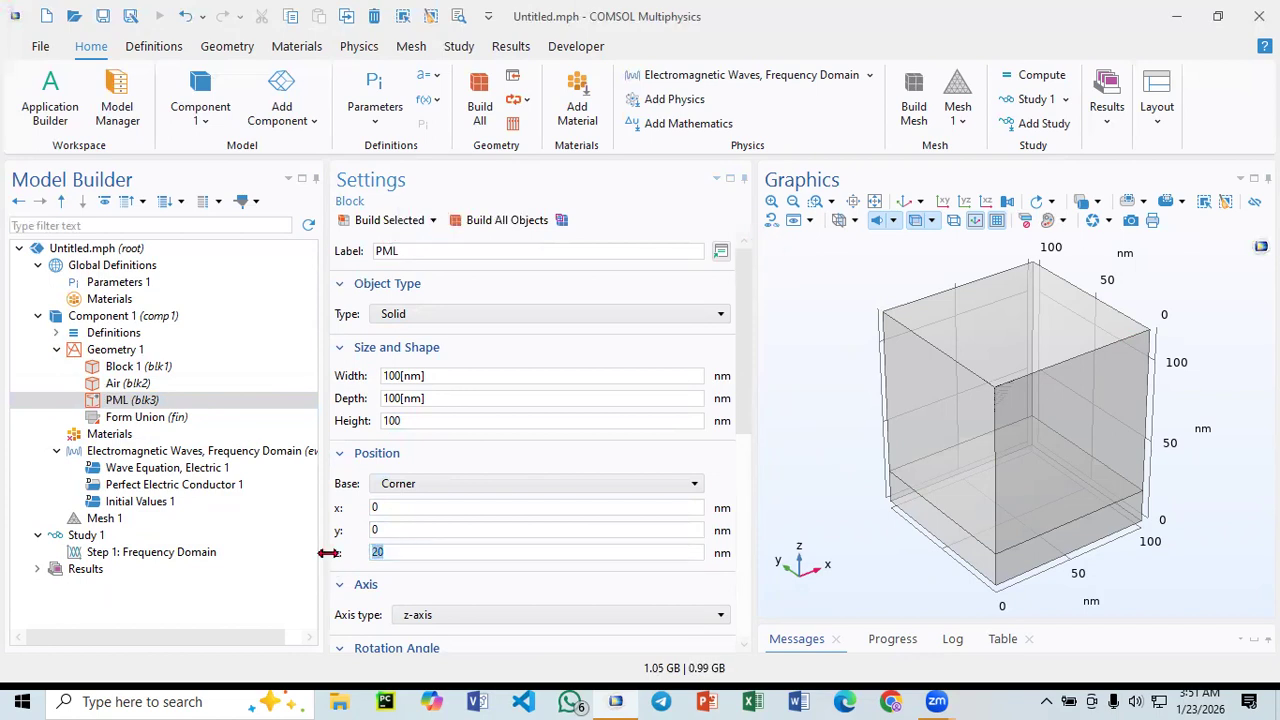
{"action": "type", "text": "0"}
{"action": "left_click", "coordinate": [423, 421]}
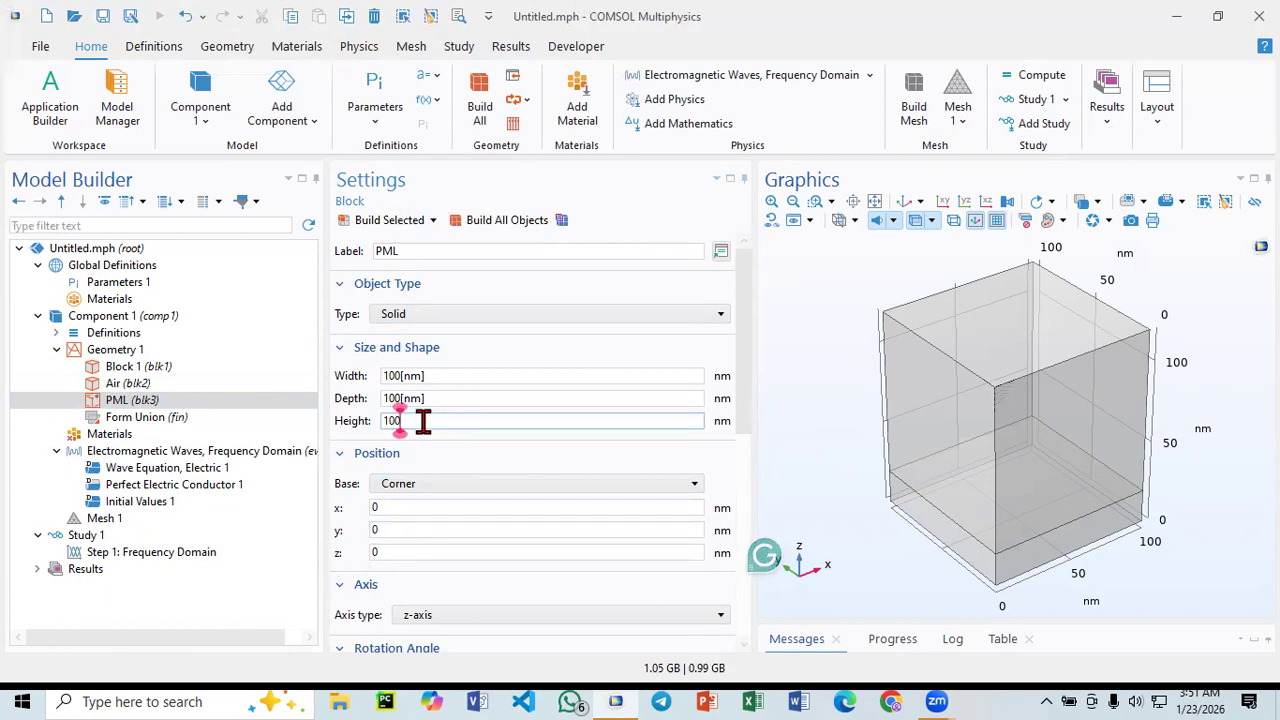
{"action": "left_click_drag", "start_coordinate": [423, 421], "coordinate": [390, 420]}
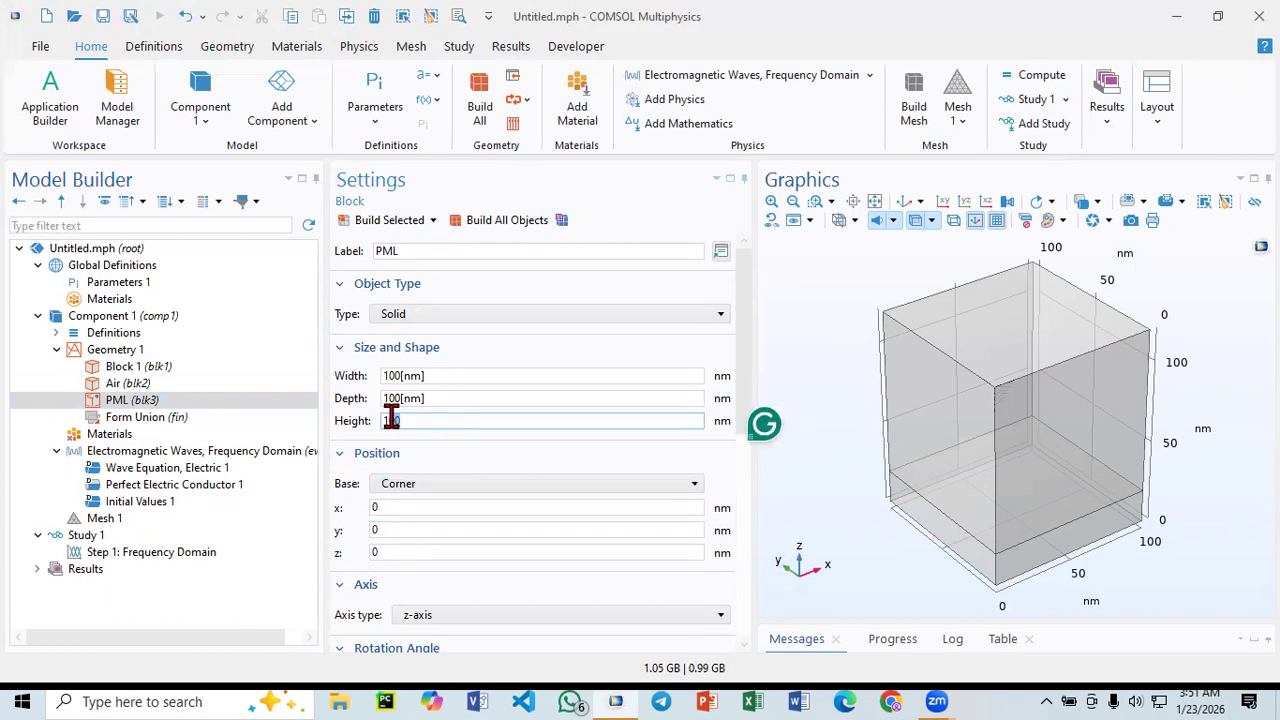
{"action": "type", "text": "110"}
{"action": "left_click", "coordinate": [389, 221]}
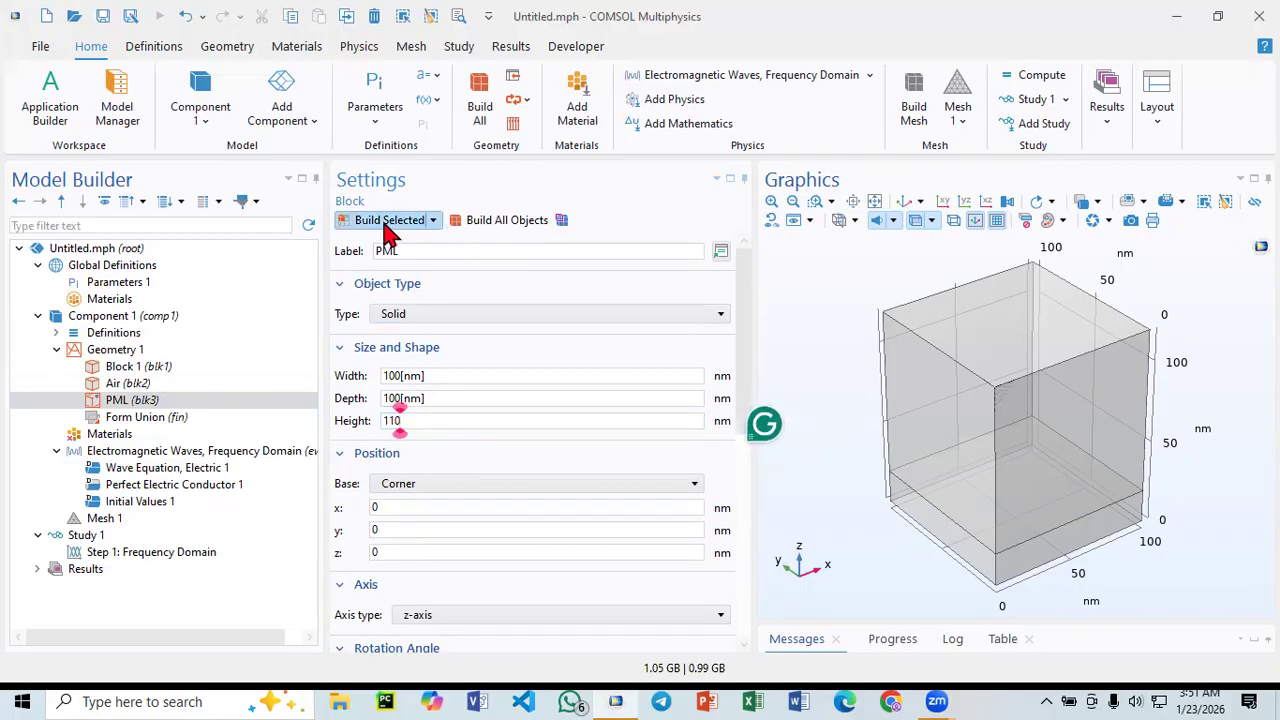
- Set the height of the PML block to 130 nm and rebuild the block
{"action": "double_click", "coordinate": [391, 420]}
{"action": "type", "text": "130"}
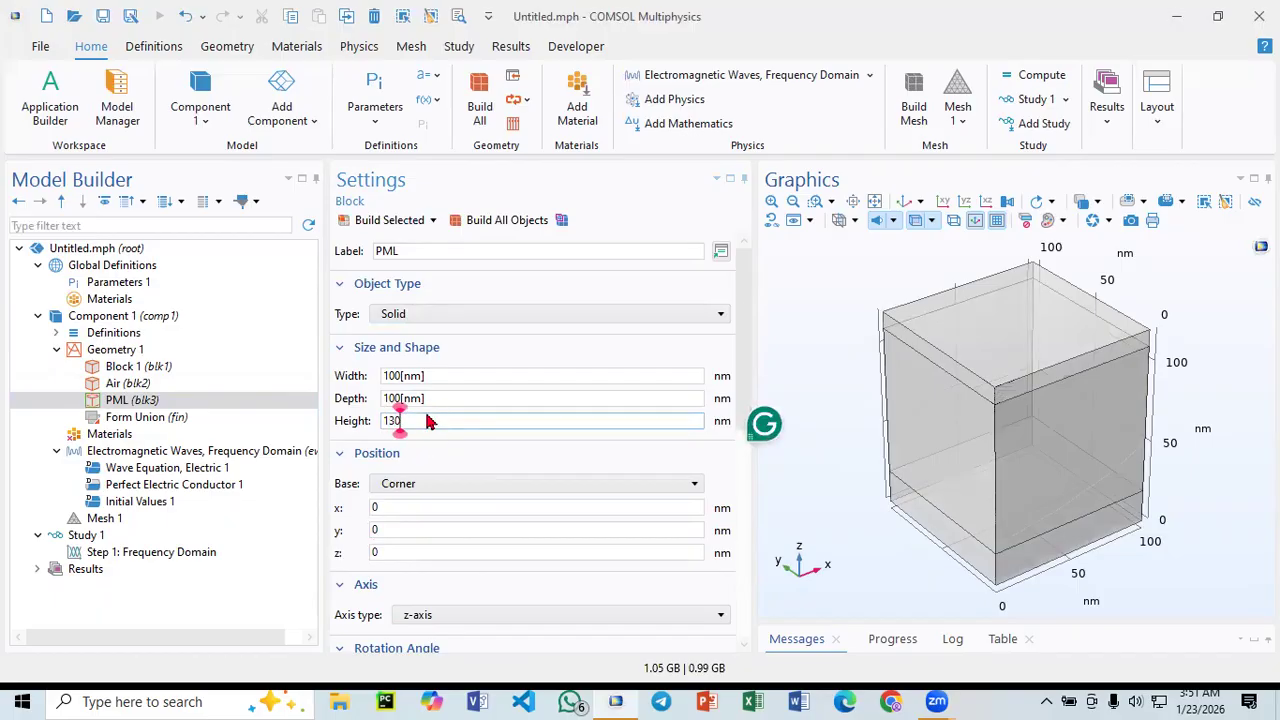
{"action": "left_click", "coordinate": [381, 221]}
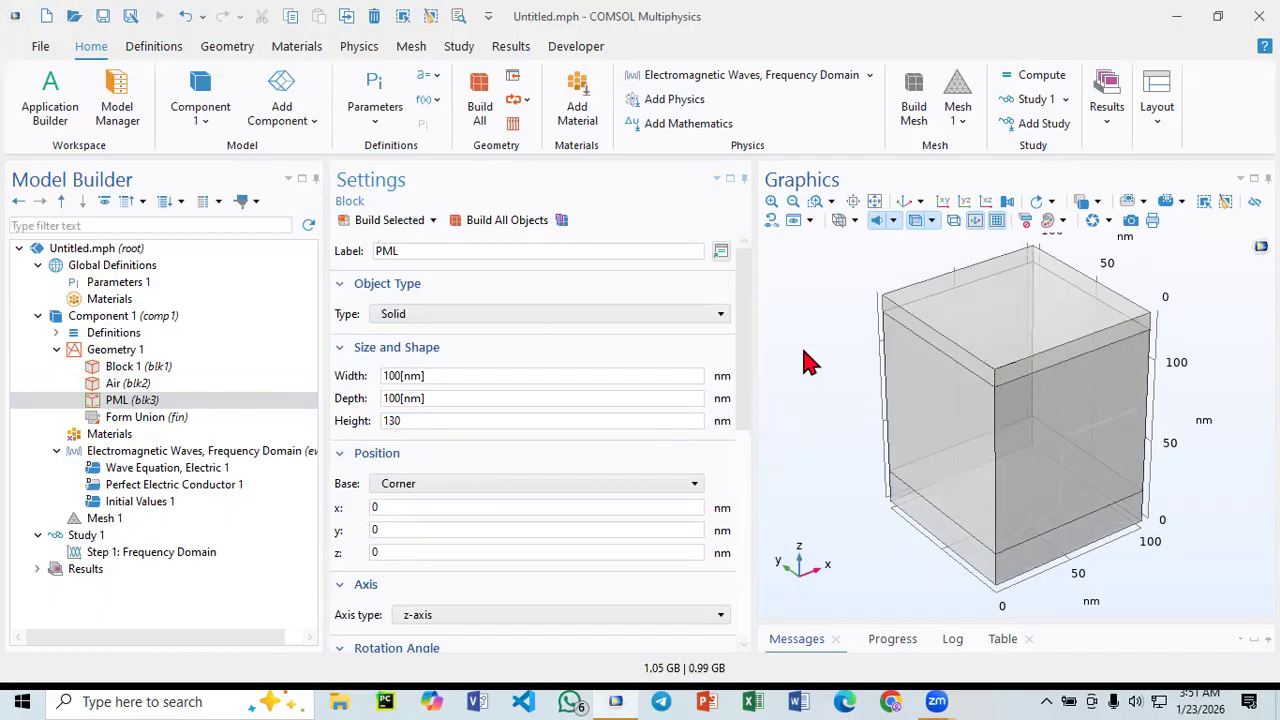
- Set both the width and the depth of the PML block to 120 nm and rebuild it
{"action": "left_click_drag", "start_coordinate": [816, 347], "coordinate": [686, 334]}
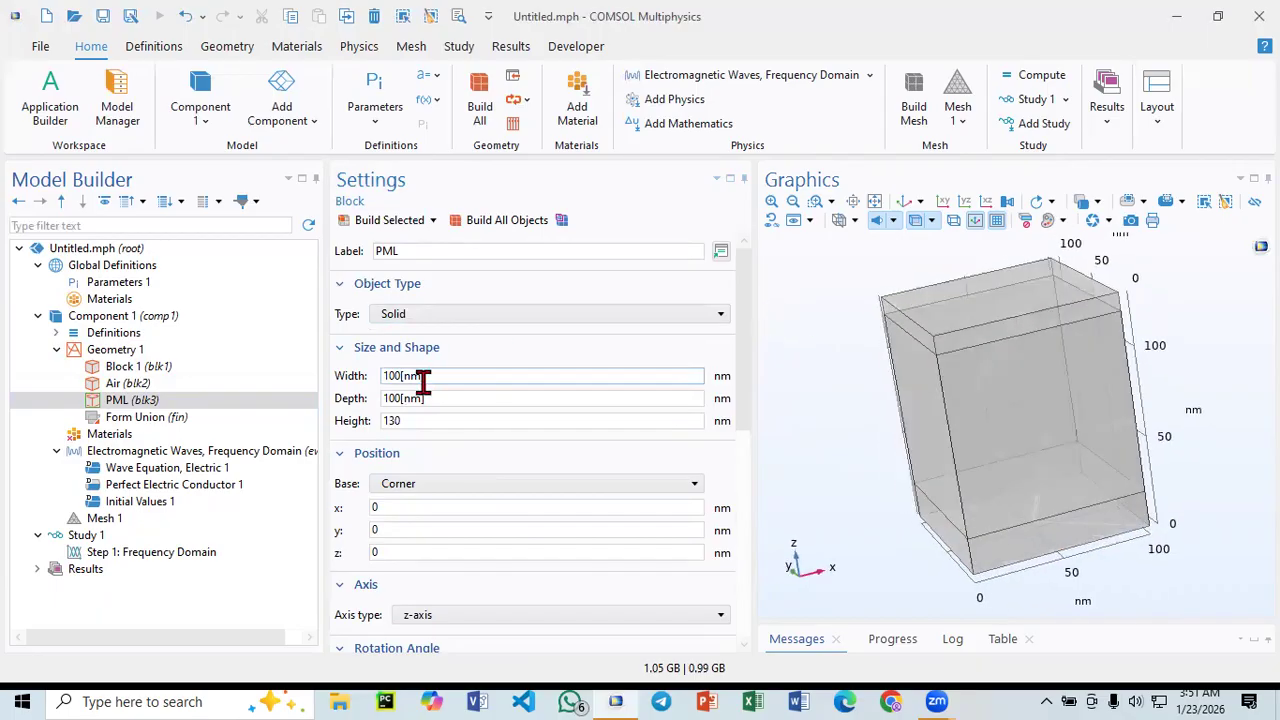
{"action": "left_click", "coordinate": [396, 375]}
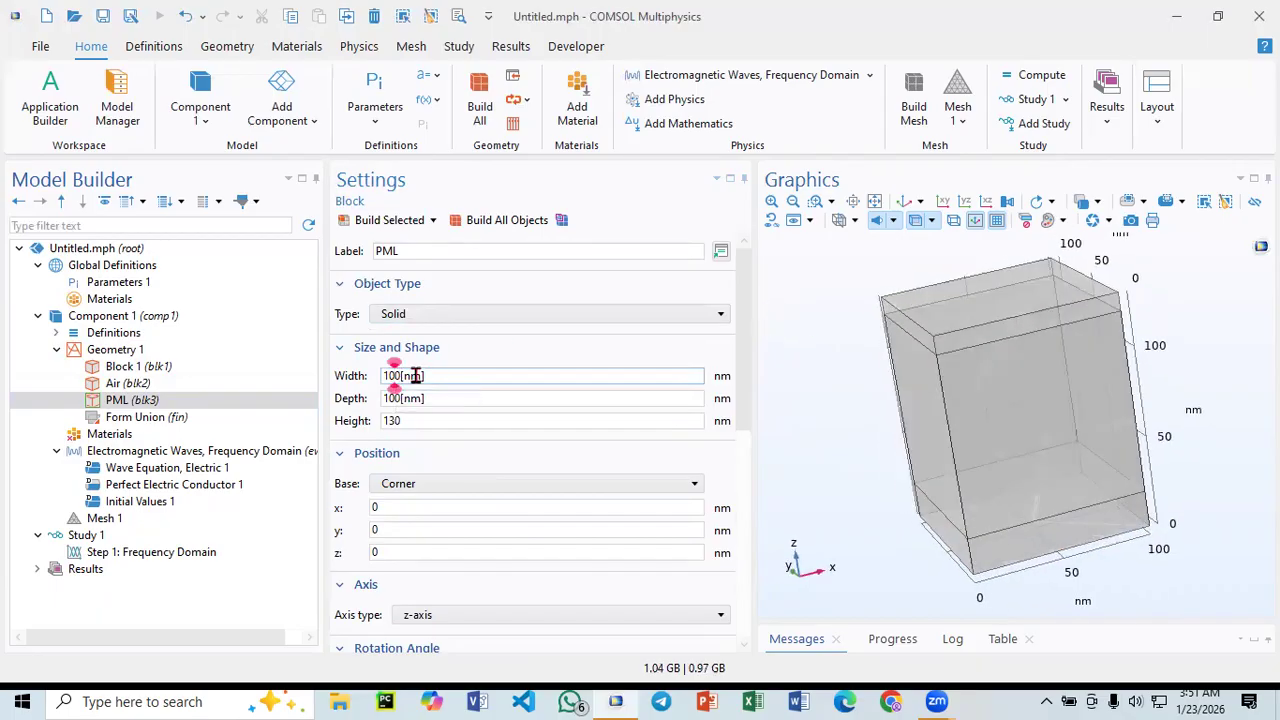
{"action": "key", "text": "BackSpace"}
{"action": "type", "text": "2"}
{"action": "left_click", "coordinate": [394, 398]}
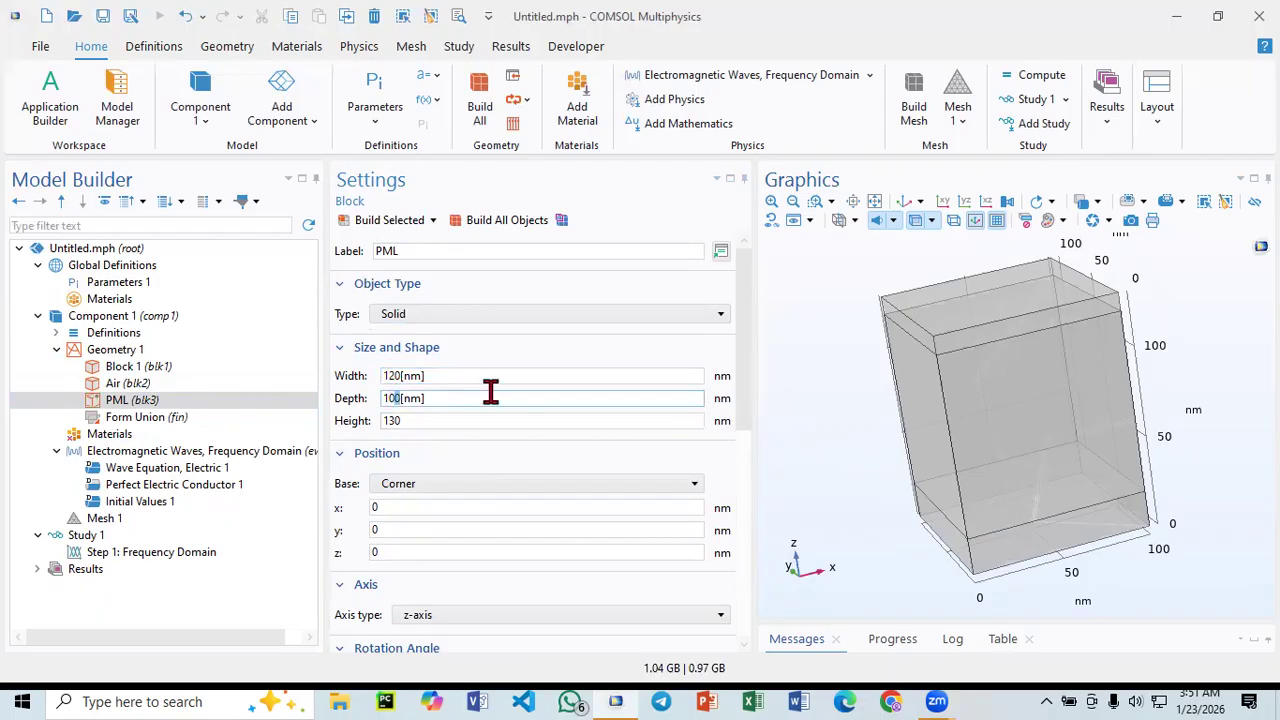
{"action": "left_click", "coordinate": [393, 398]}
{"action": "key", "text": "BackSpace"}
{"action": "type", "text": "2"}
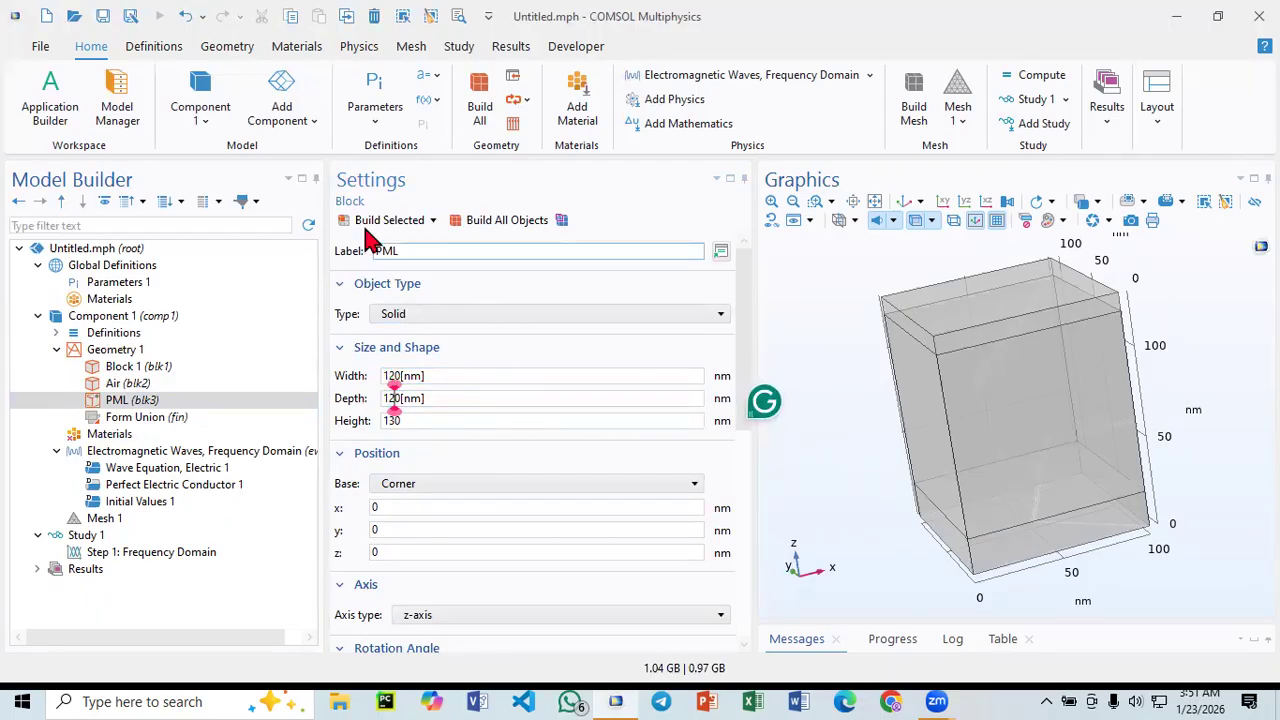
{"action": "left_click", "coordinate": [366, 221]}
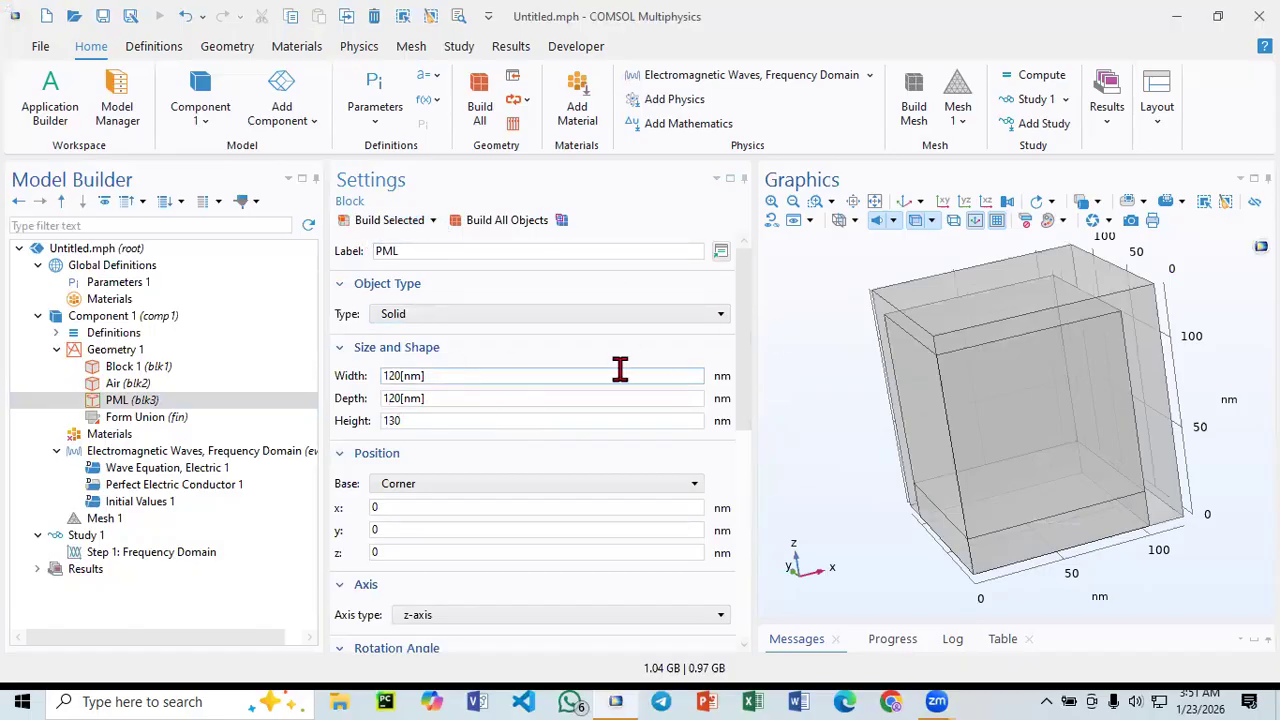
- Increase the height of the PML block to 140 nm and rebuild the block
{"action": "left_click_drag", "start_coordinate": [855, 368], "coordinate": [822, 413]}
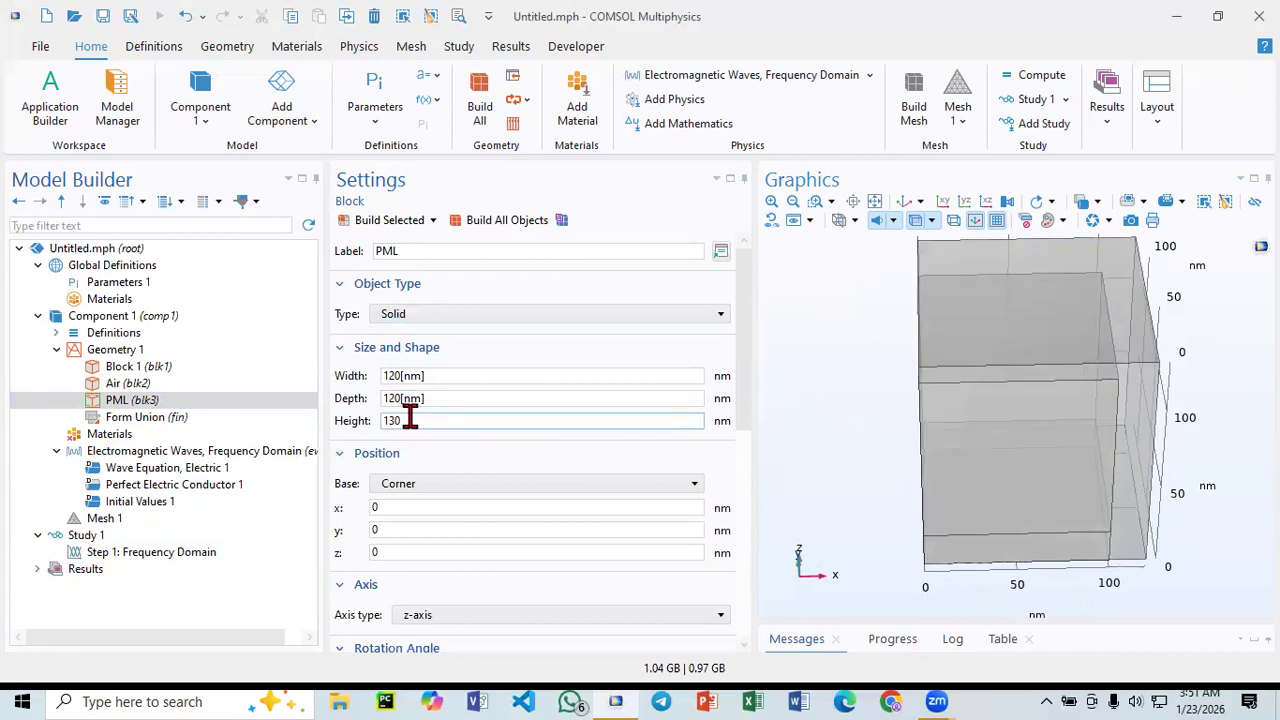
{"action": "left_click", "coordinate": [903, 204]}
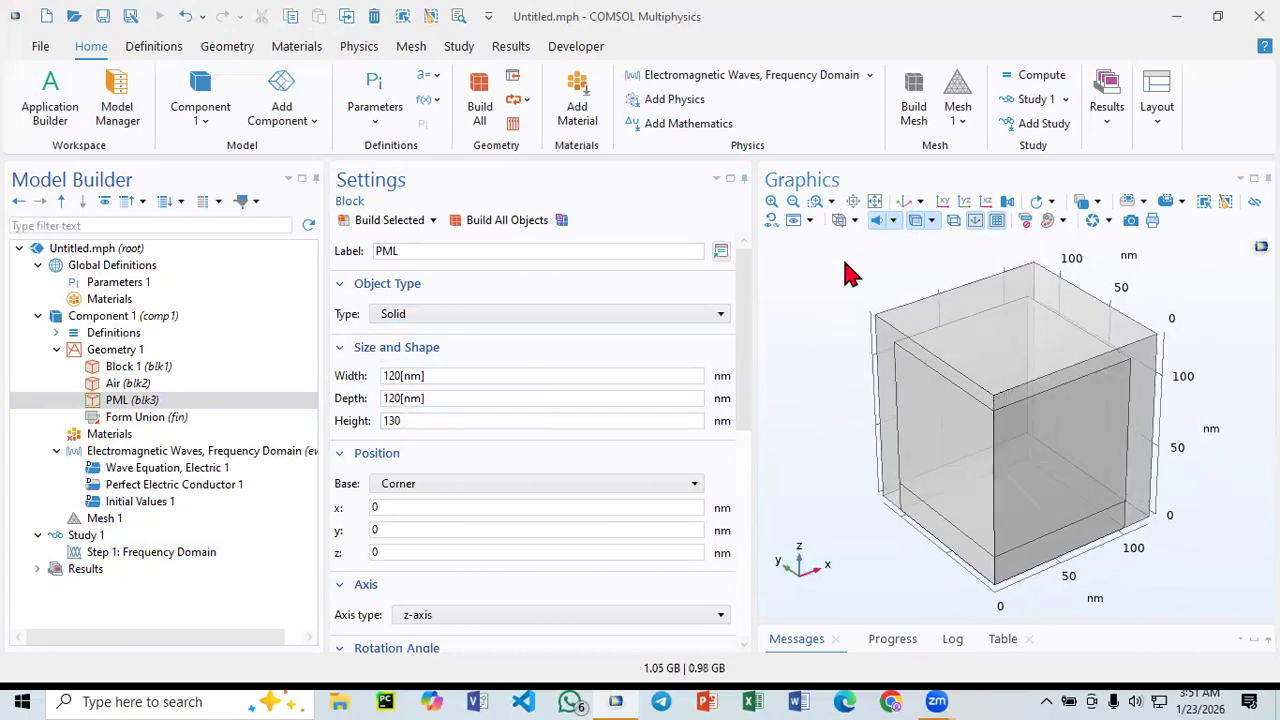
{"action": "left_click", "coordinate": [391, 422]}
{"action": "key", "text": "BackSpace"}
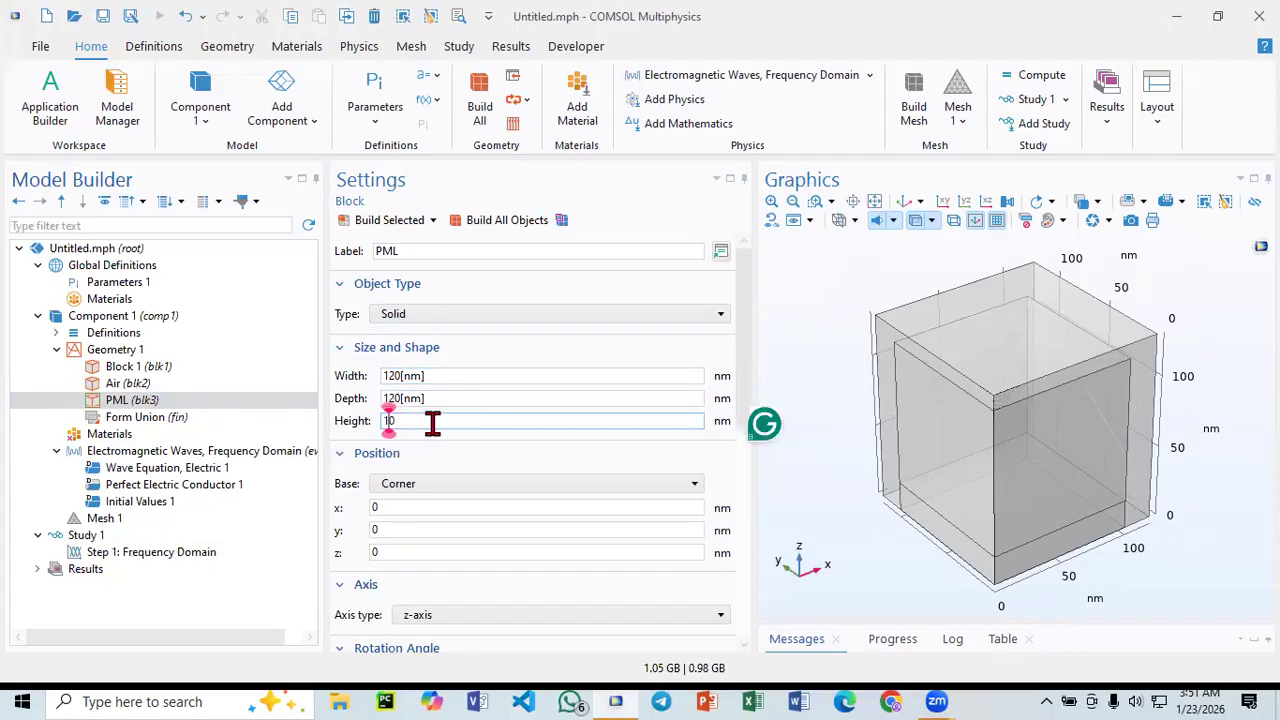
{"action": "type", "text": "4"}
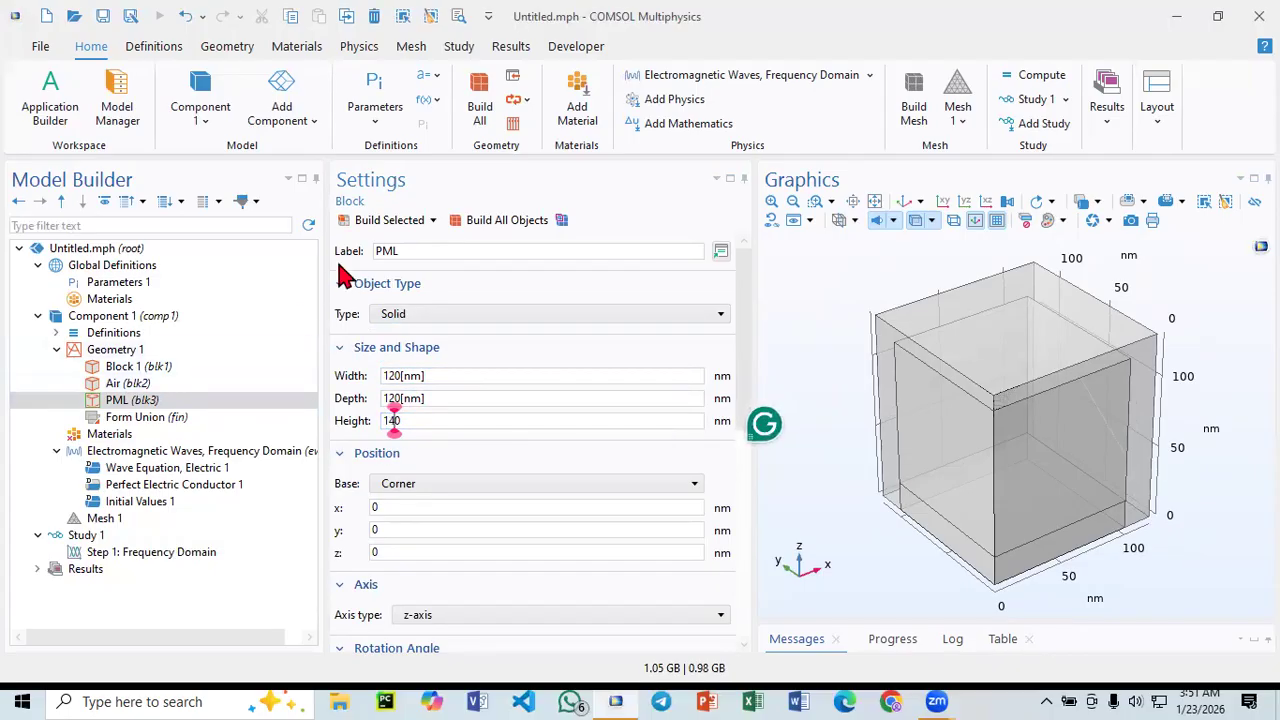
{"action": "left_click", "coordinate": [358, 221]}
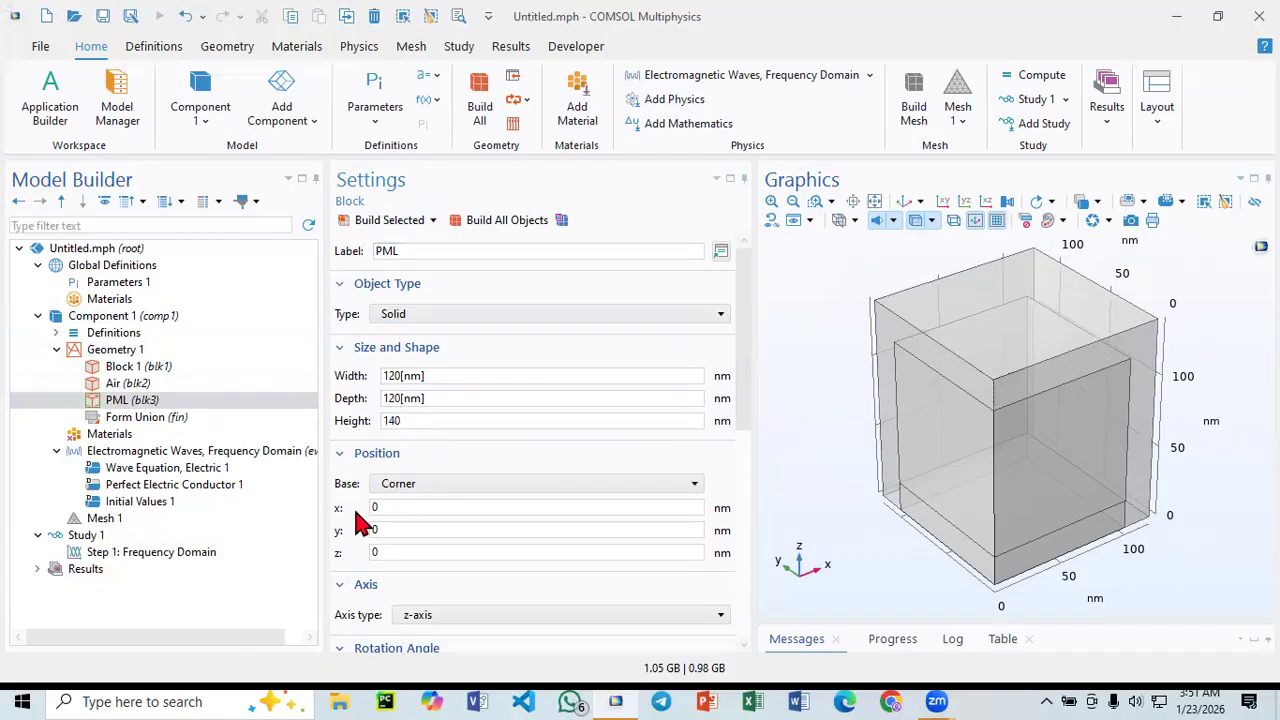
- Set the z position of the PML block's corner to -10 nm and rebuild the block
{"action": "double_click", "coordinate": [379, 552]}
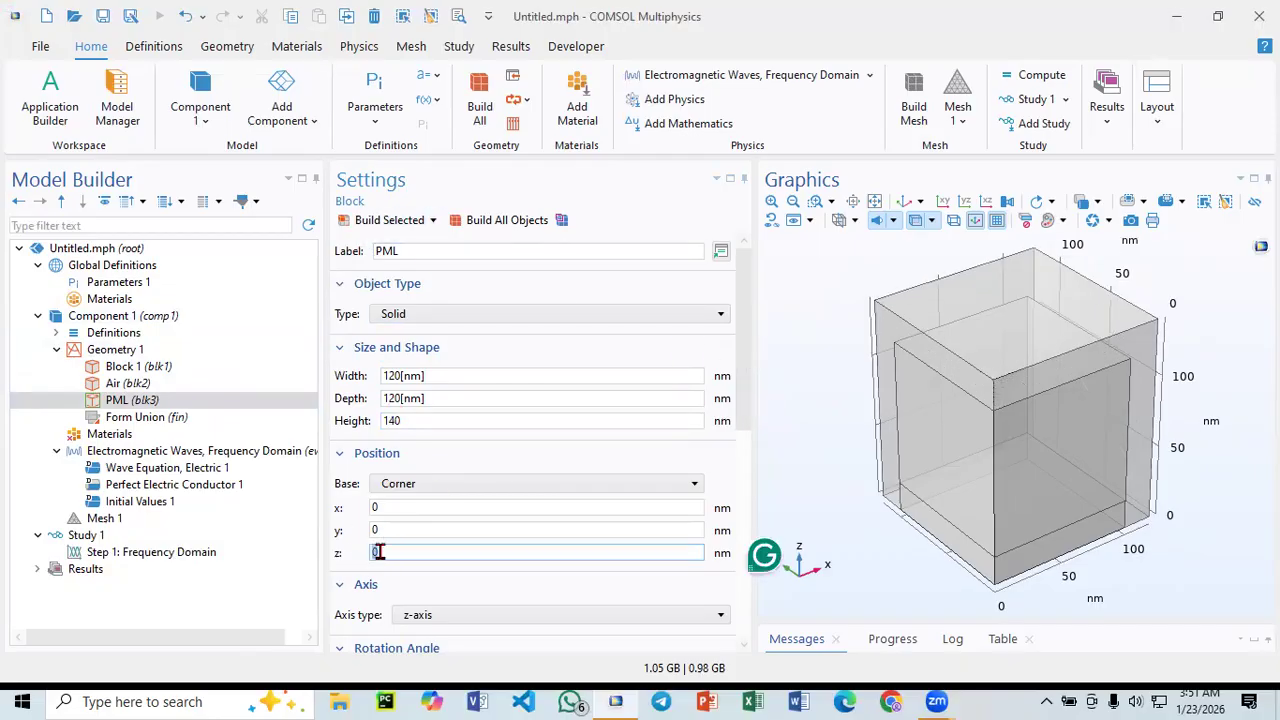
{"action": "type", "text": "-1"}
{"action": "key", "text": "BackSpace"}
{"action": "type", "text": "0"}
{"action": "key", "text": "Return"}
{"action": "left_click", "coordinate": [383, 222]}
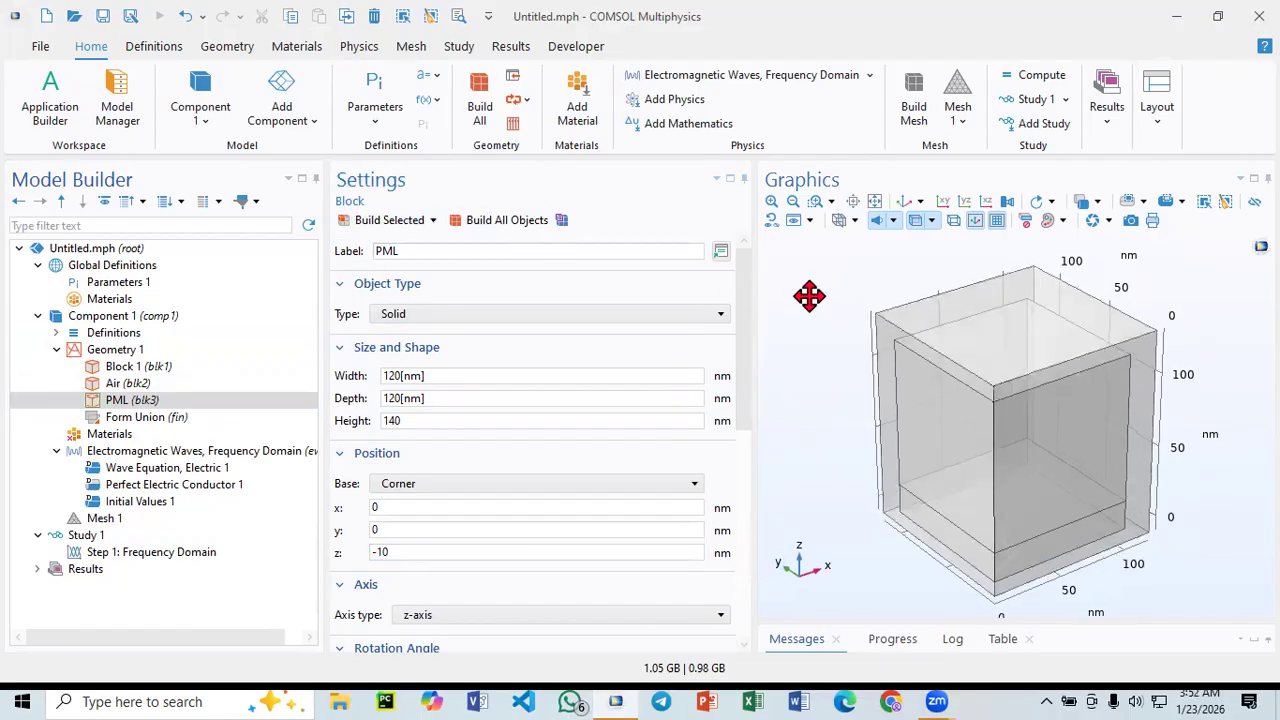
- Examine how the PML block surrounds the inner blocks in the yz view and review the heights of Air, Block 1 and PML
{"action": "left_click_drag", "start_coordinate": [806, 300], "coordinate": [838, 278]}
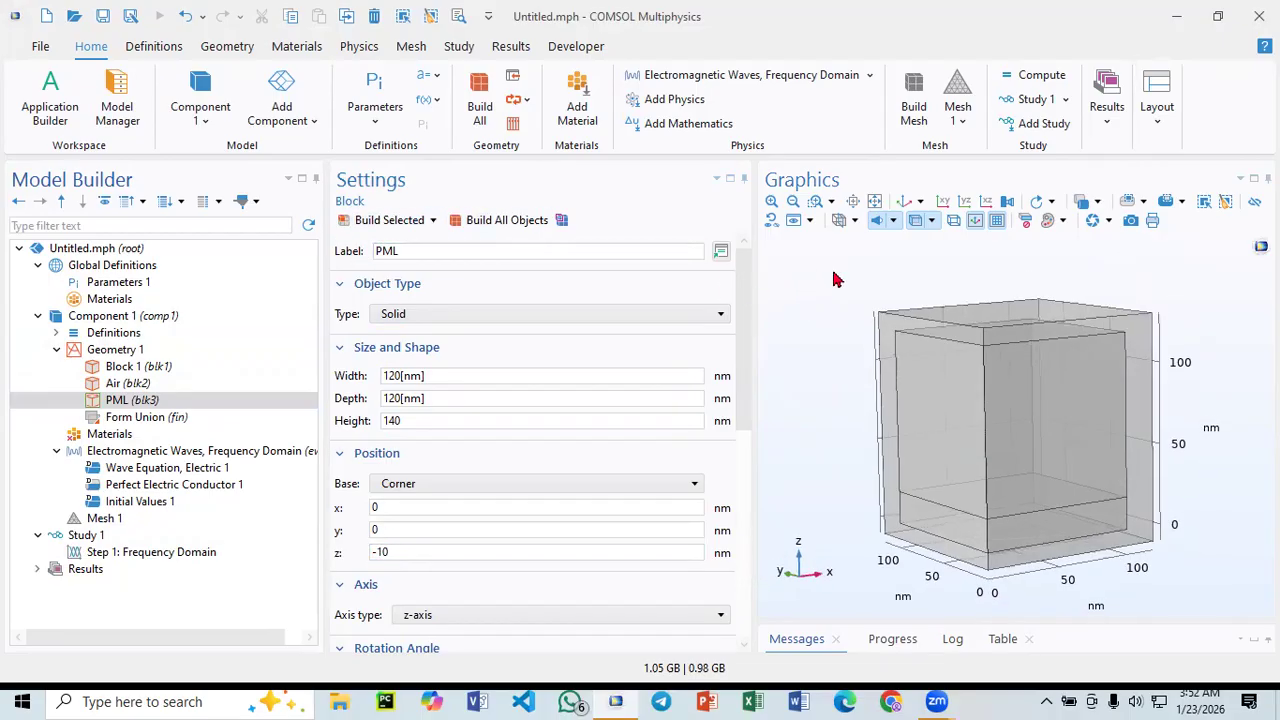
{"action": "left_click", "coordinate": [940, 204]}
{"action": "left_click_drag", "start_coordinate": [840, 279], "coordinate": [839, 289]}
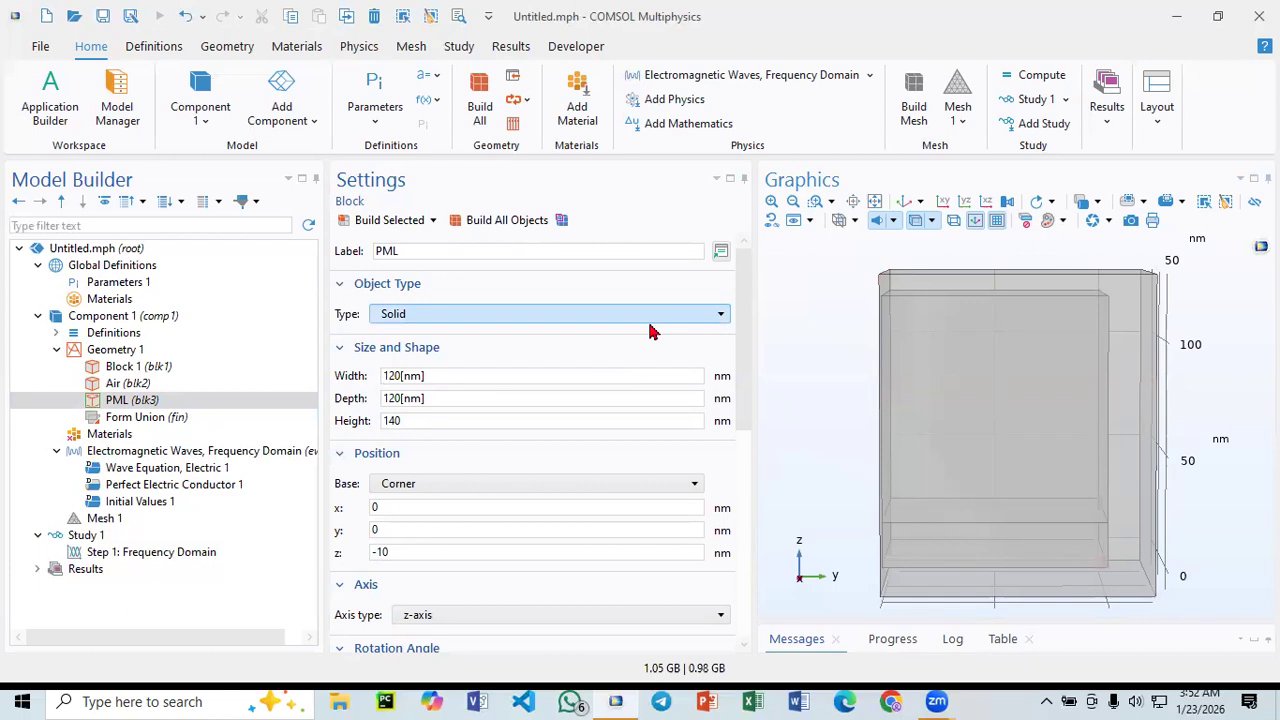
{"action": "left_click", "coordinate": [155, 386]}
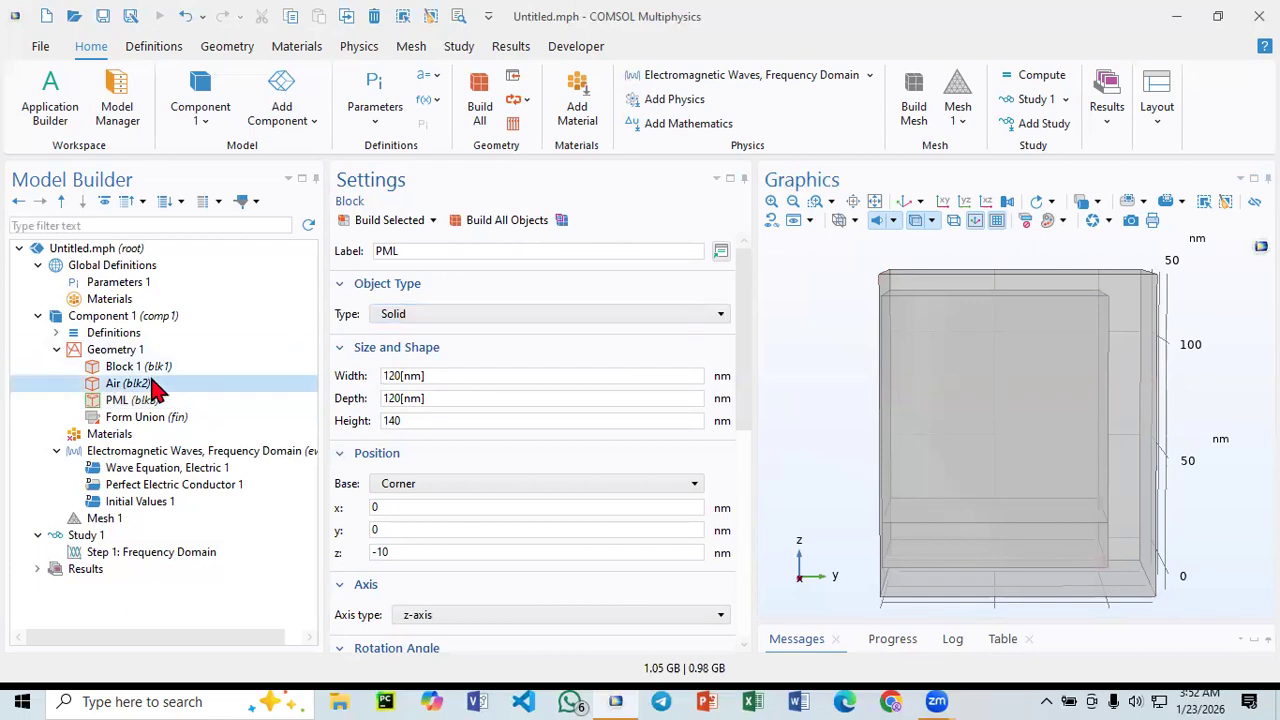
{"action": "double_click", "coordinate": [430, 421]}
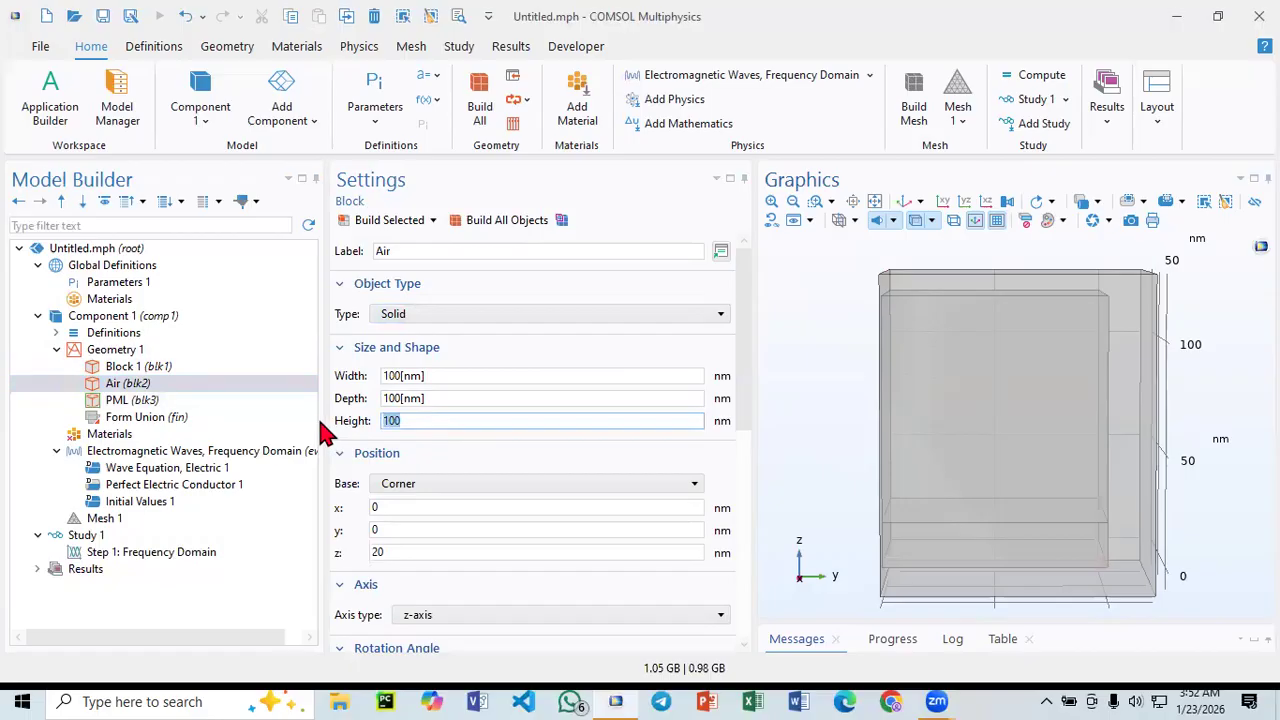
{"action": "left_click", "coordinate": [140, 370]}
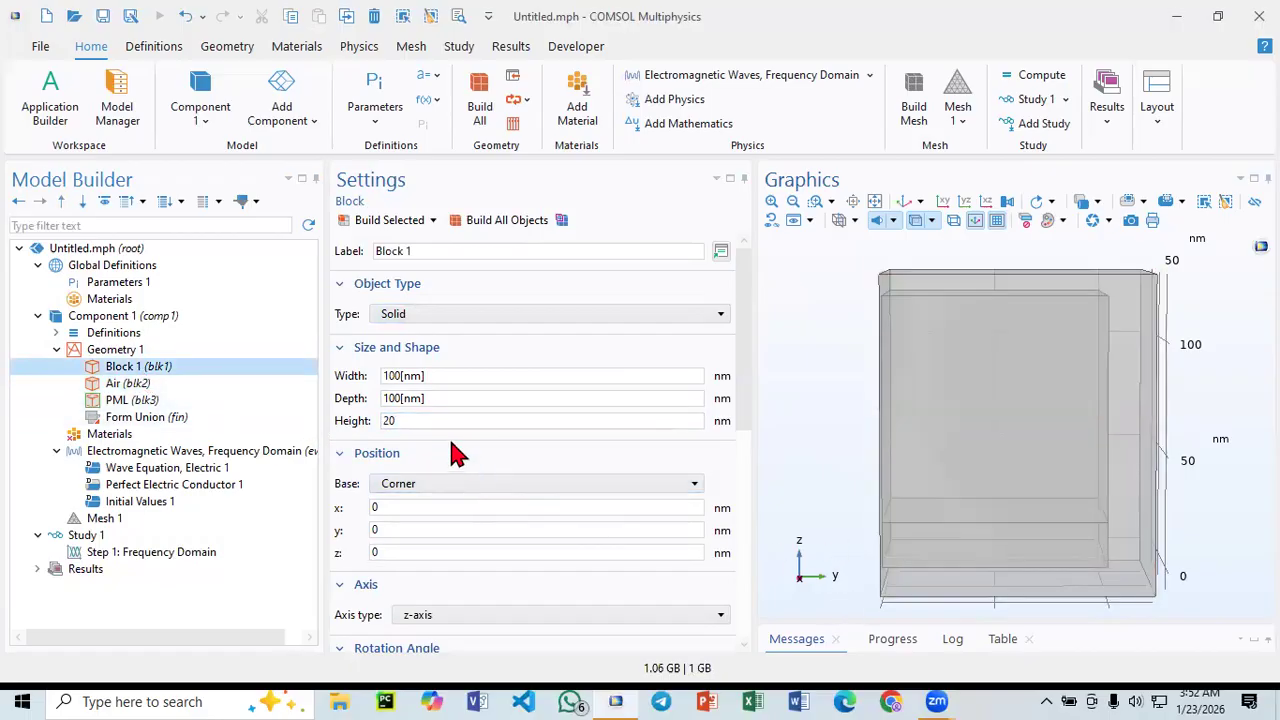
{"action": "double_click", "coordinate": [386, 421]}
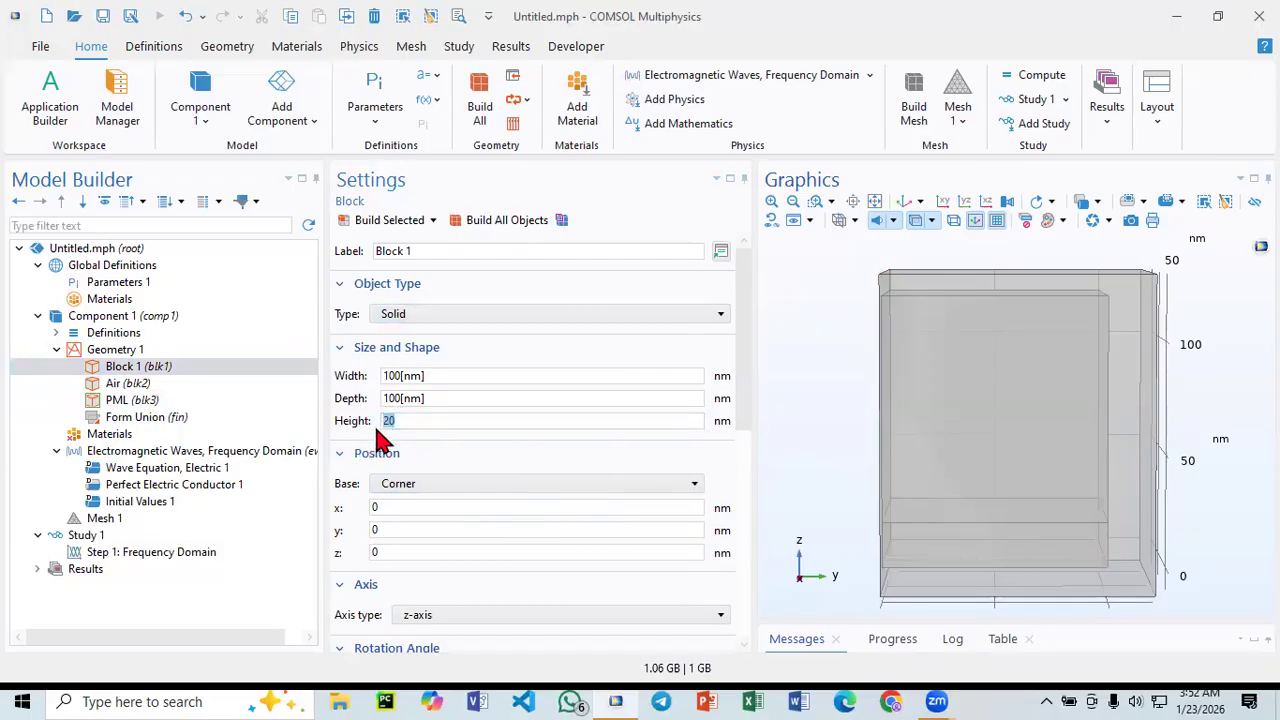
{"action": "left_click", "coordinate": [155, 402]}
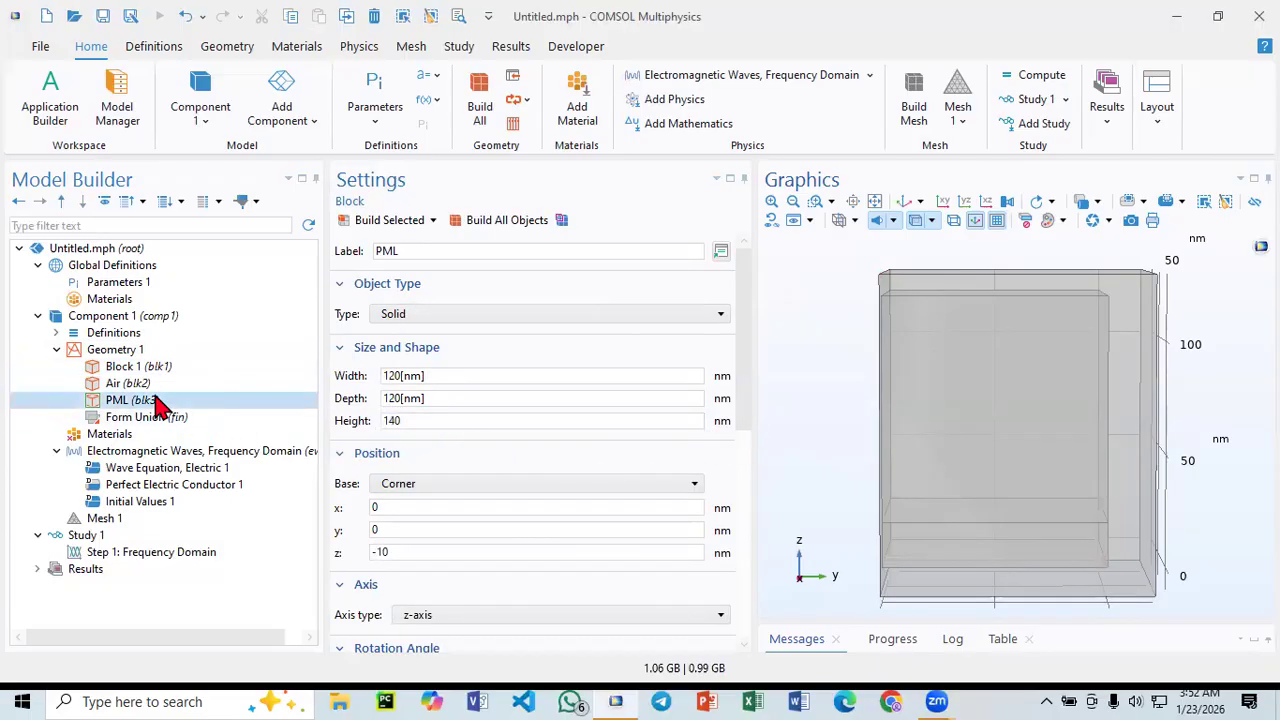
{"action": "left_click", "coordinate": [421, 420]}
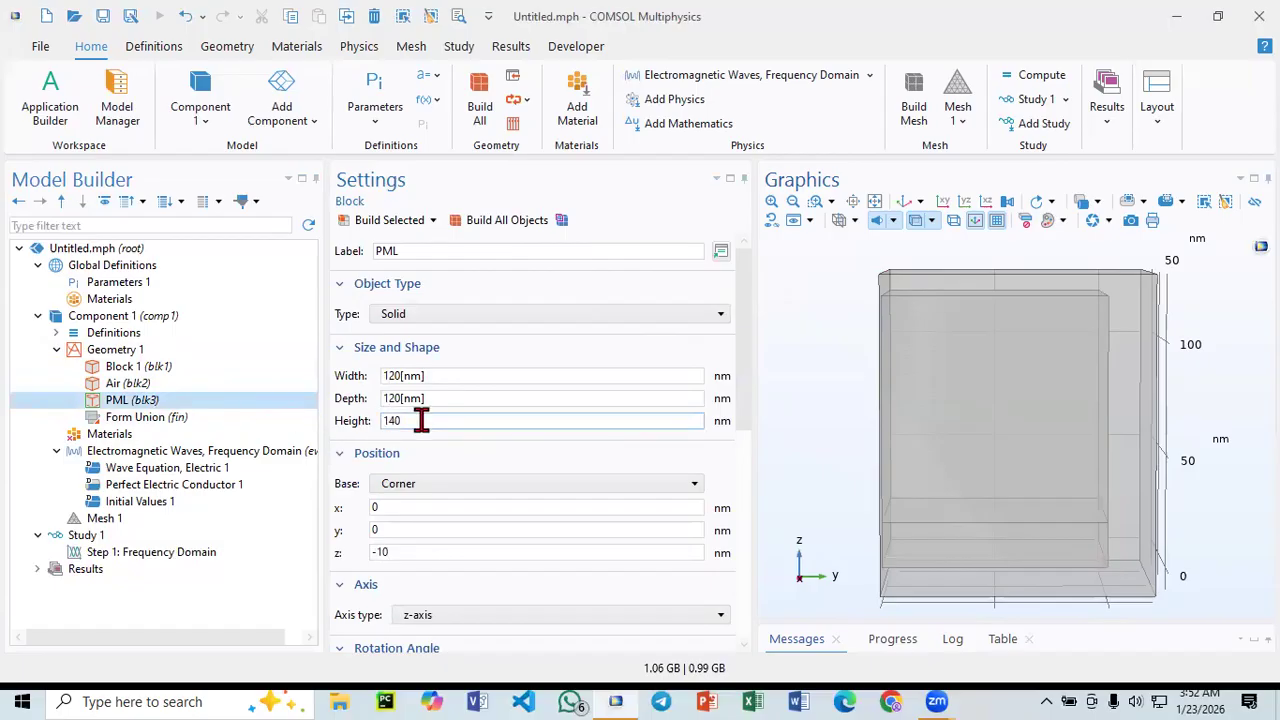
{"action": "double_click", "coordinate": [390, 421]}
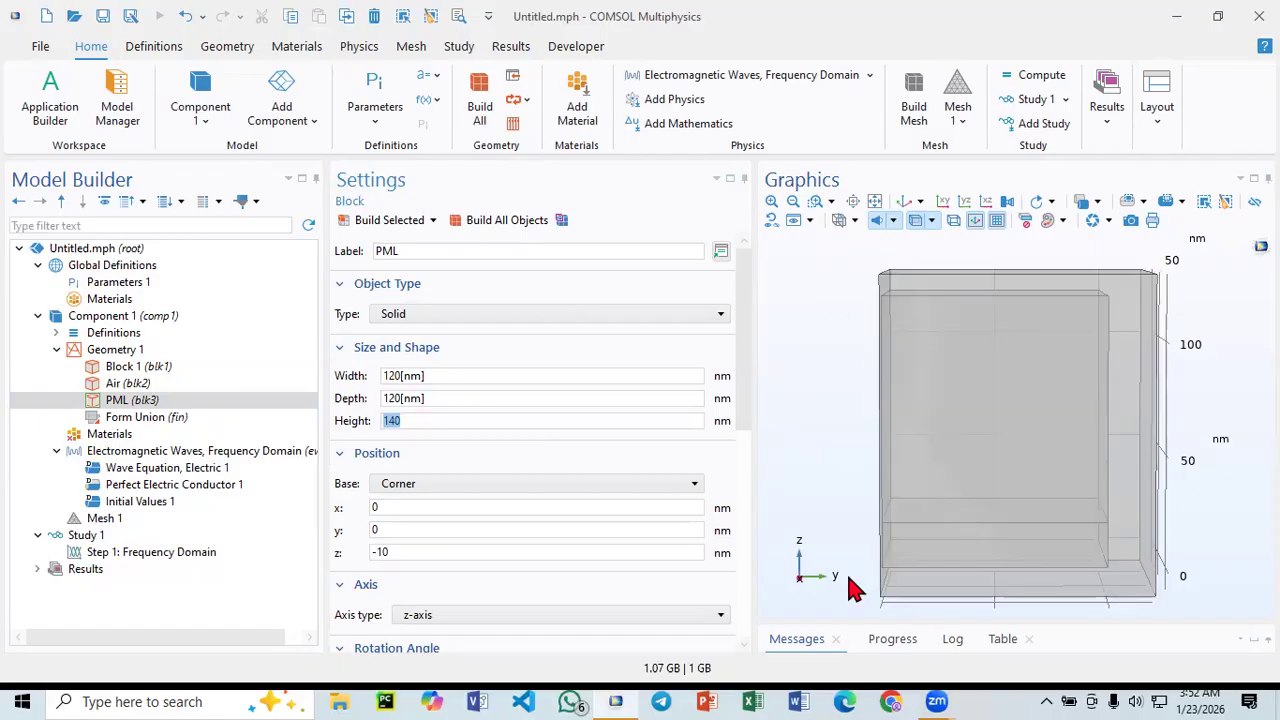
- Set the x position of the PML block's corner to -10 nm and rebuild the block
{"action": "left_click", "coordinate": [122, 400]}
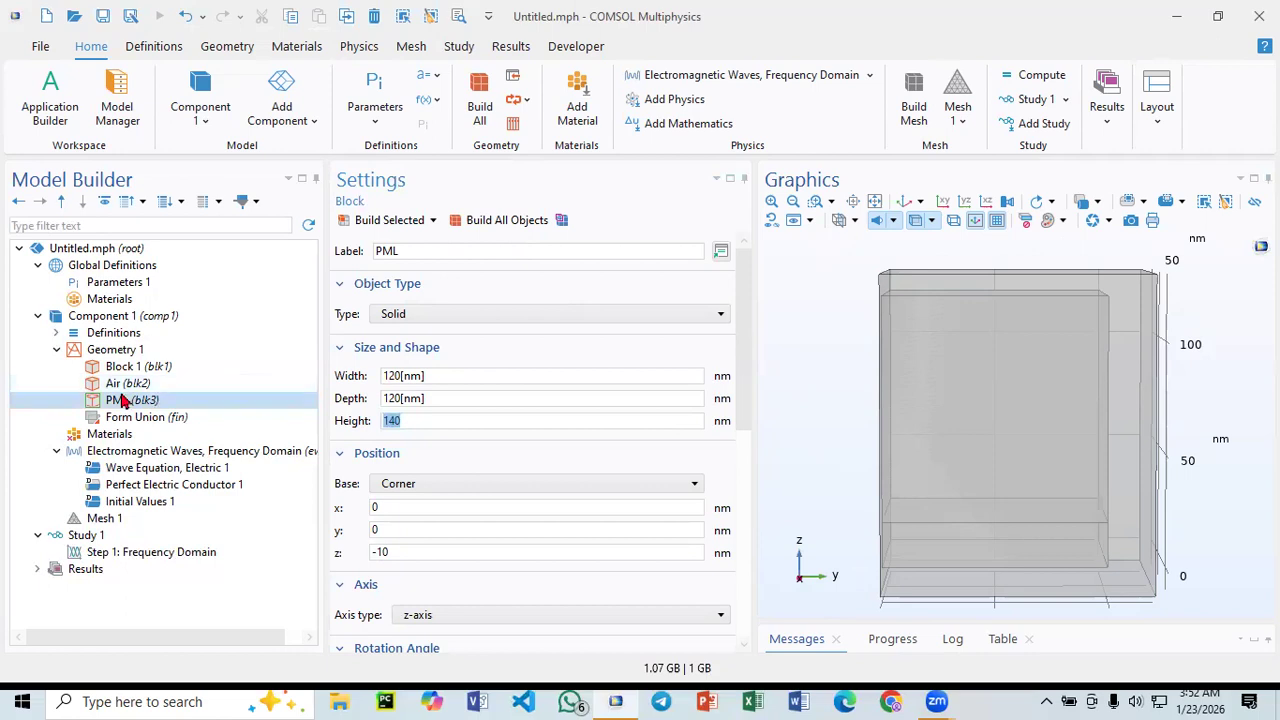
{"action": "mouse_move", "coordinate": [800, 380]}
{"action": "left_mouse_down"}
{"action": "mouse_move", "coordinate": [800, 394]}
{"action": "mouse_move", "coordinate": [791, 371]}
{"action": "mouse_move", "coordinate": [783, 394]}
{"action": "mouse_move", "coordinate": [806, 400]}
{"action": "left_mouse_up"}
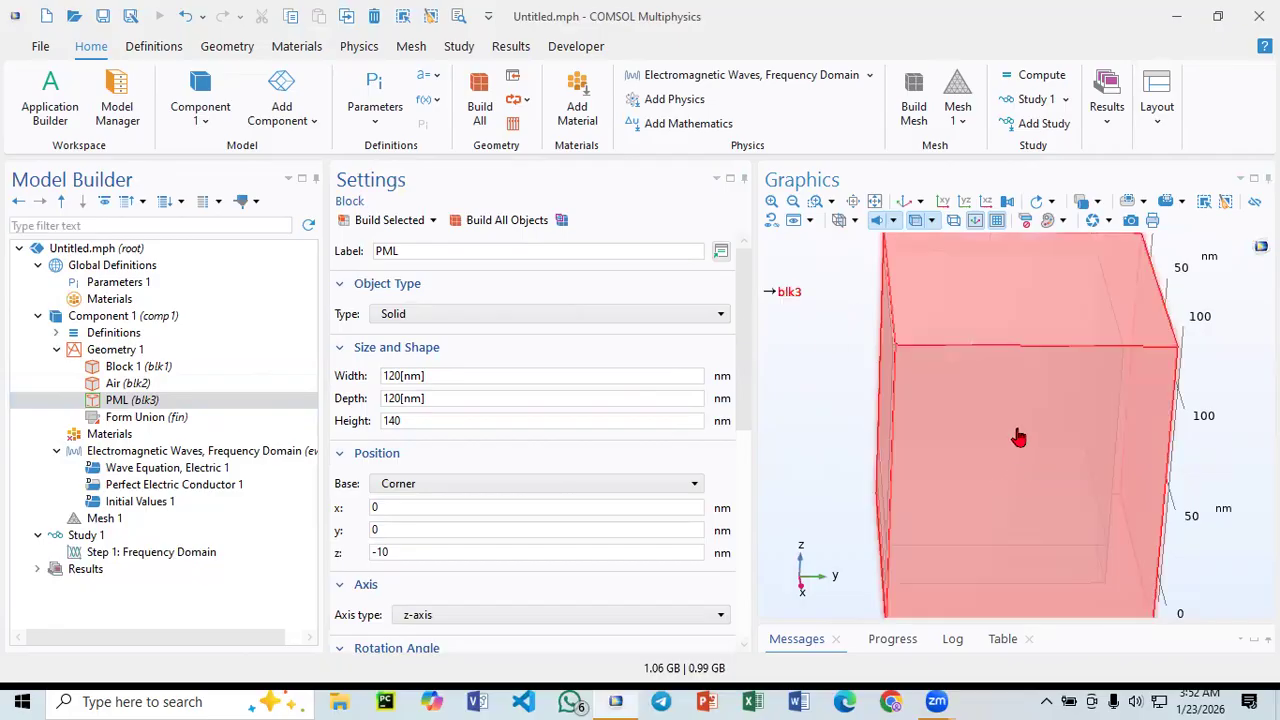
{"action": "left_click", "coordinate": [395, 380]}
{"action": "left_click_drag", "start_coordinate": [397, 512], "coordinate": [370, 506]}
{"action": "type", "text": "-10"}
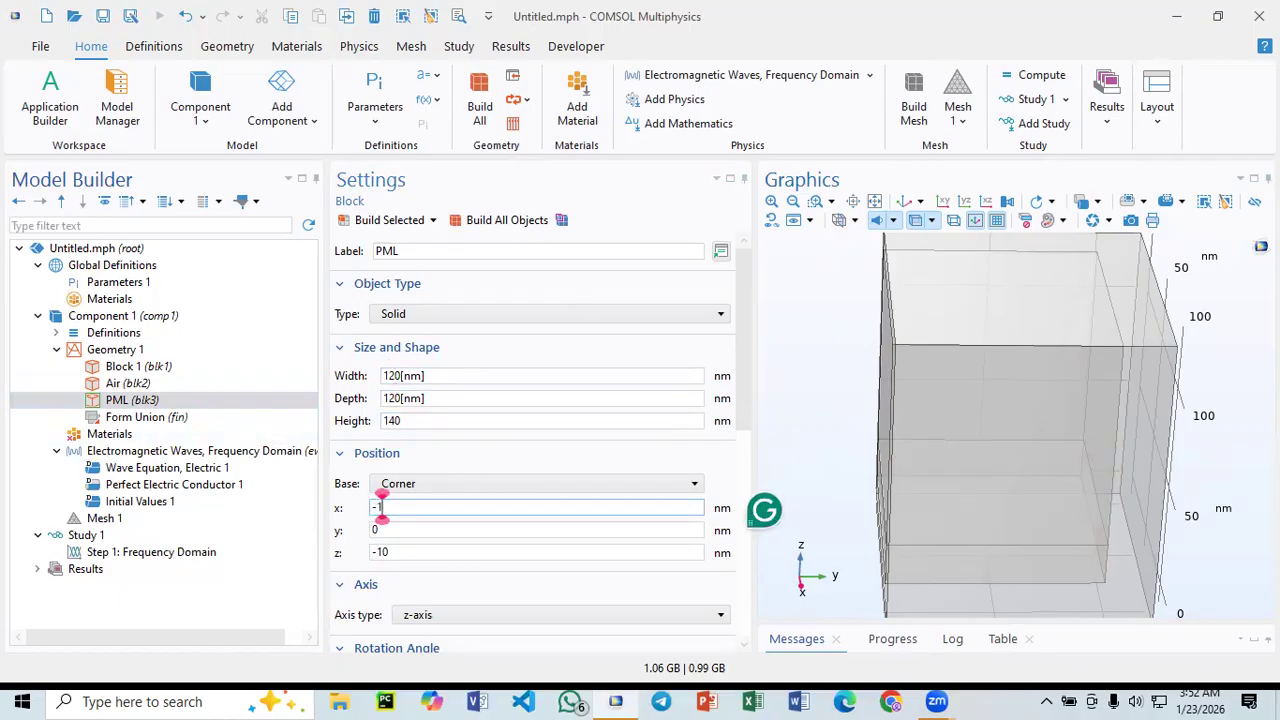
{"action": "left_click", "coordinate": [392, 220]}
- Set the y position of the PML block's corner to -10 nm, rebuild the block and restore the default 3D view
{"action": "left_click_drag", "start_coordinate": [797, 358], "coordinate": [813, 428]}
{"action": "left_click_drag", "start_coordinate": [392, 531], "coordinate": [346, 530]}
{"action": "type", "text": "-10"}
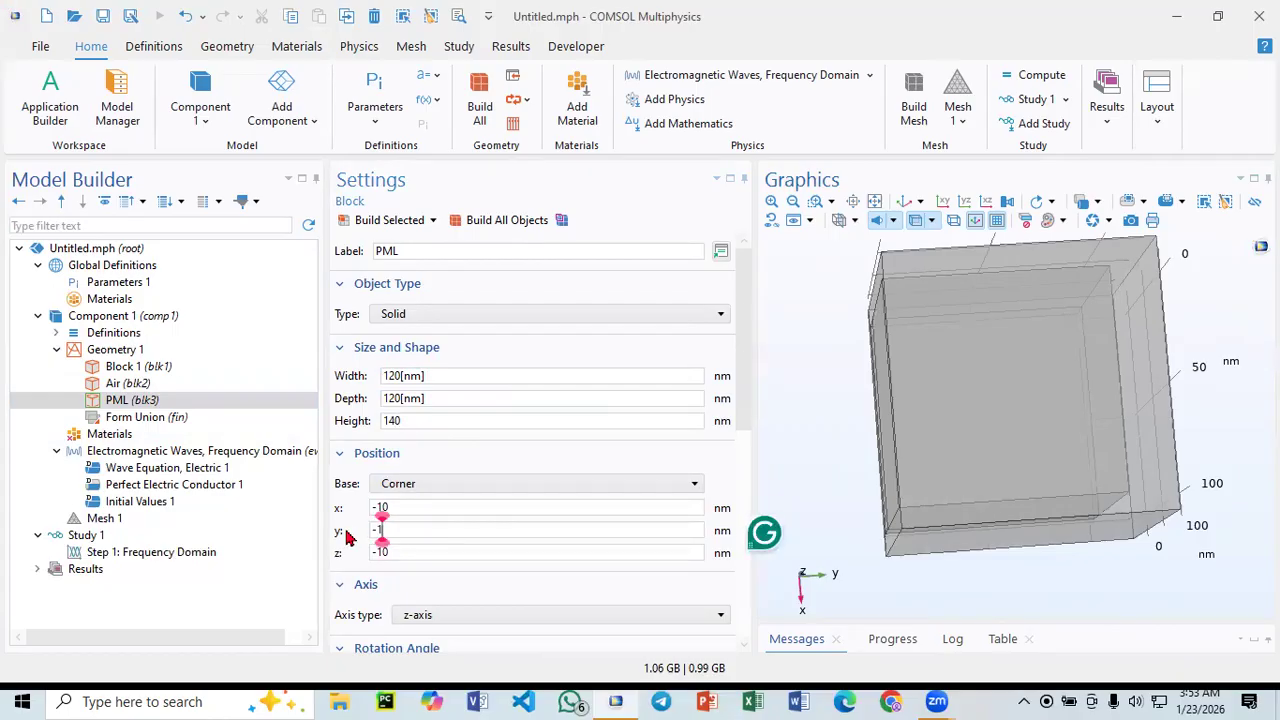
{"action": "left_click", "coordinate": [358, 219]}
{"action": "right_click_drag", "start_coordinate": [815, 336], "coordinate": [806, 283]}
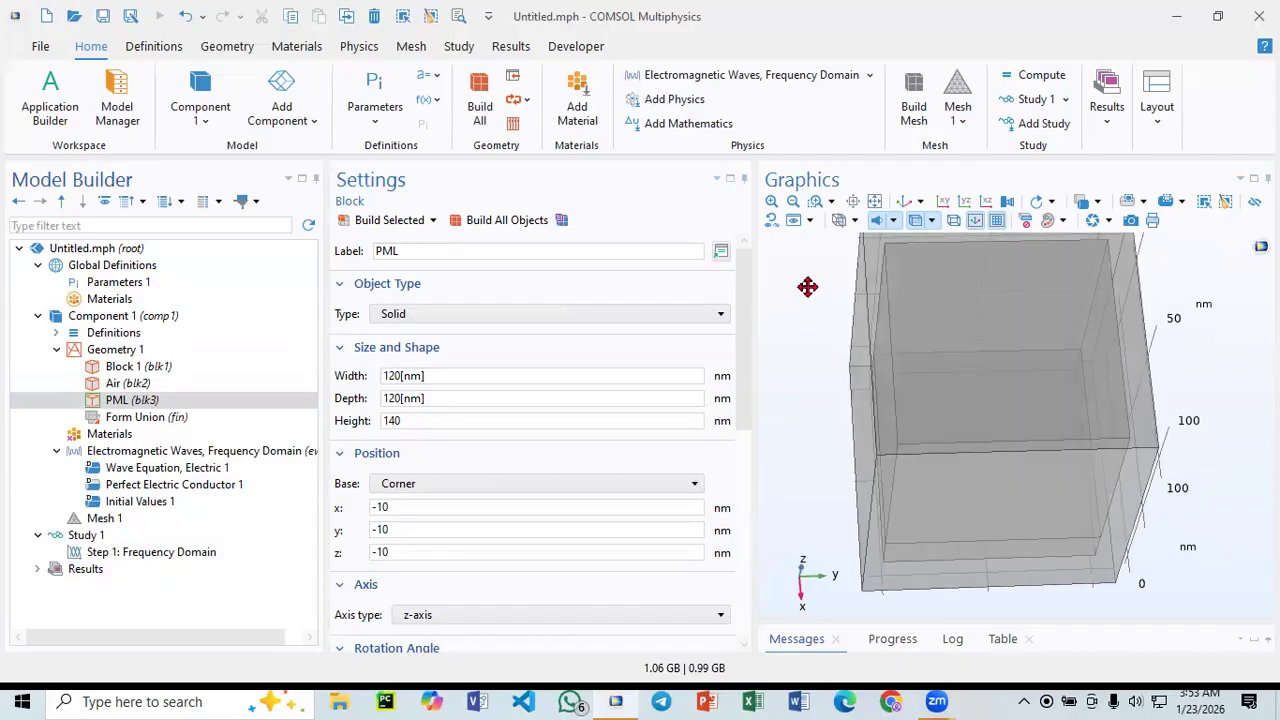
{"action": "left_click", "coordinate": [905, 208]}
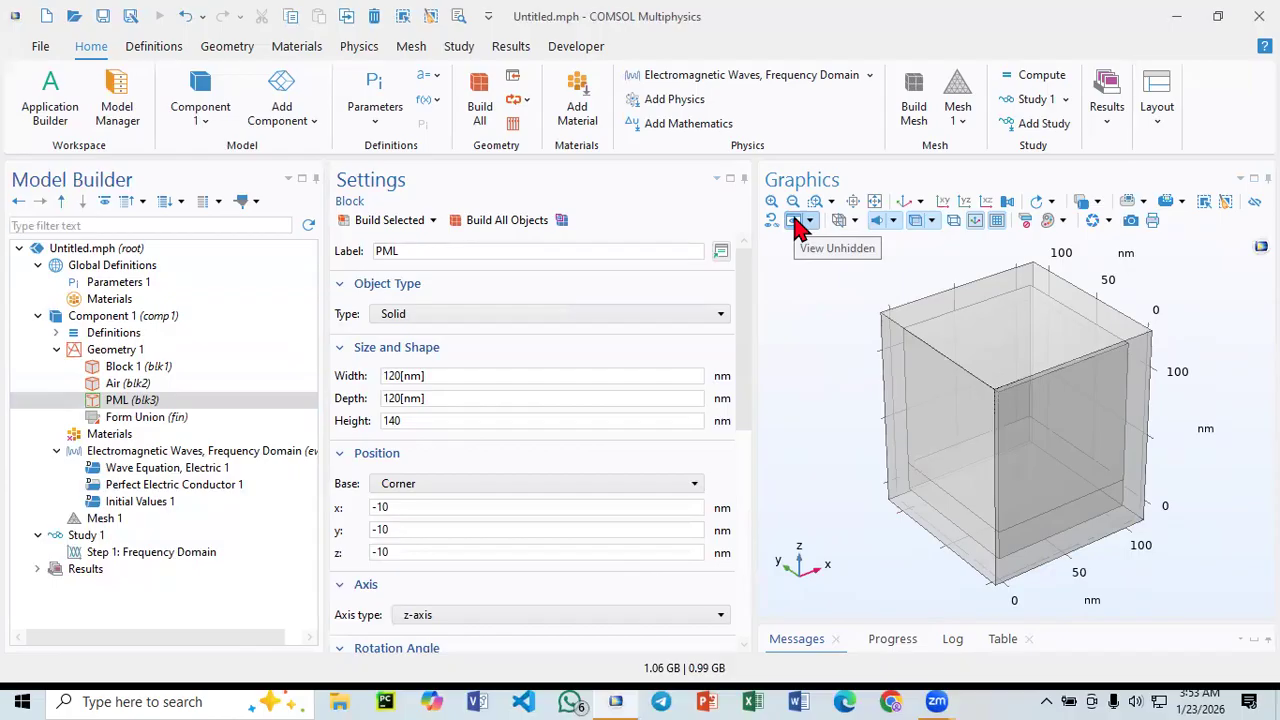
- Compare the View Unhidden and View Hidden Only display modes of the geometry and return to View Unhidden
{"action": "left_click", "coordinate": [810, 221]}
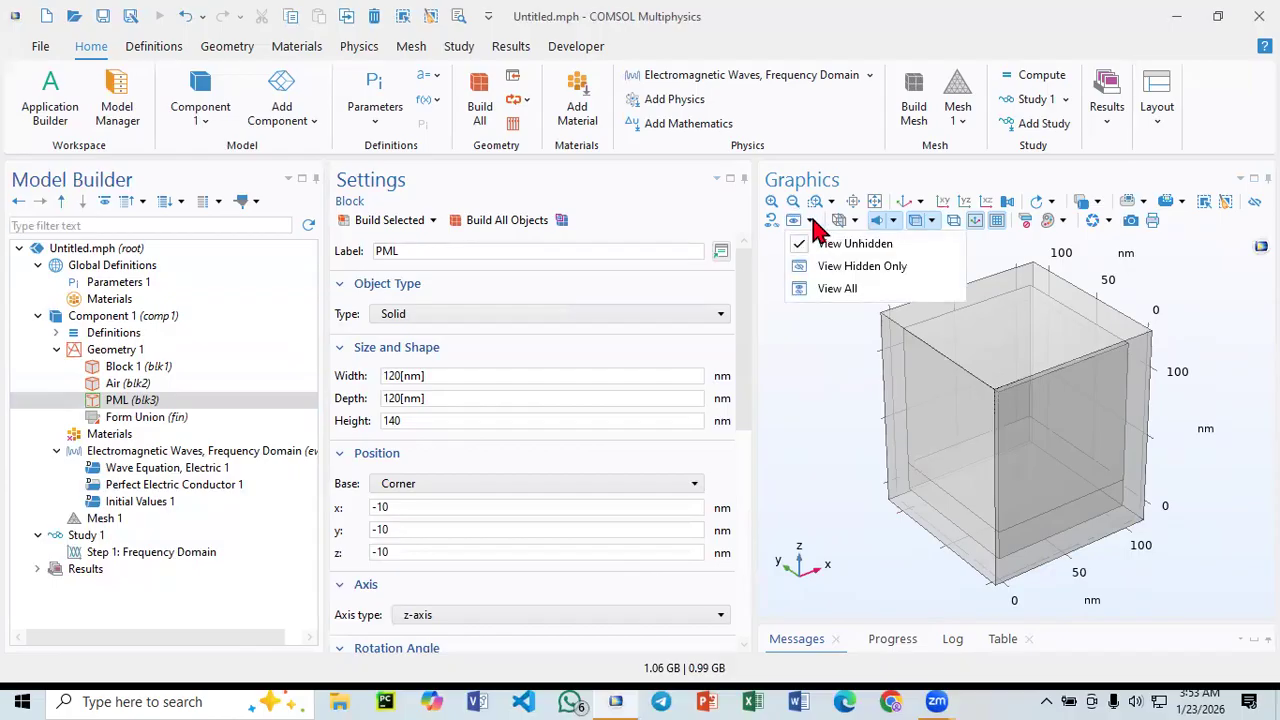
{"action": "left_click", "coordinate": [795, 223]}
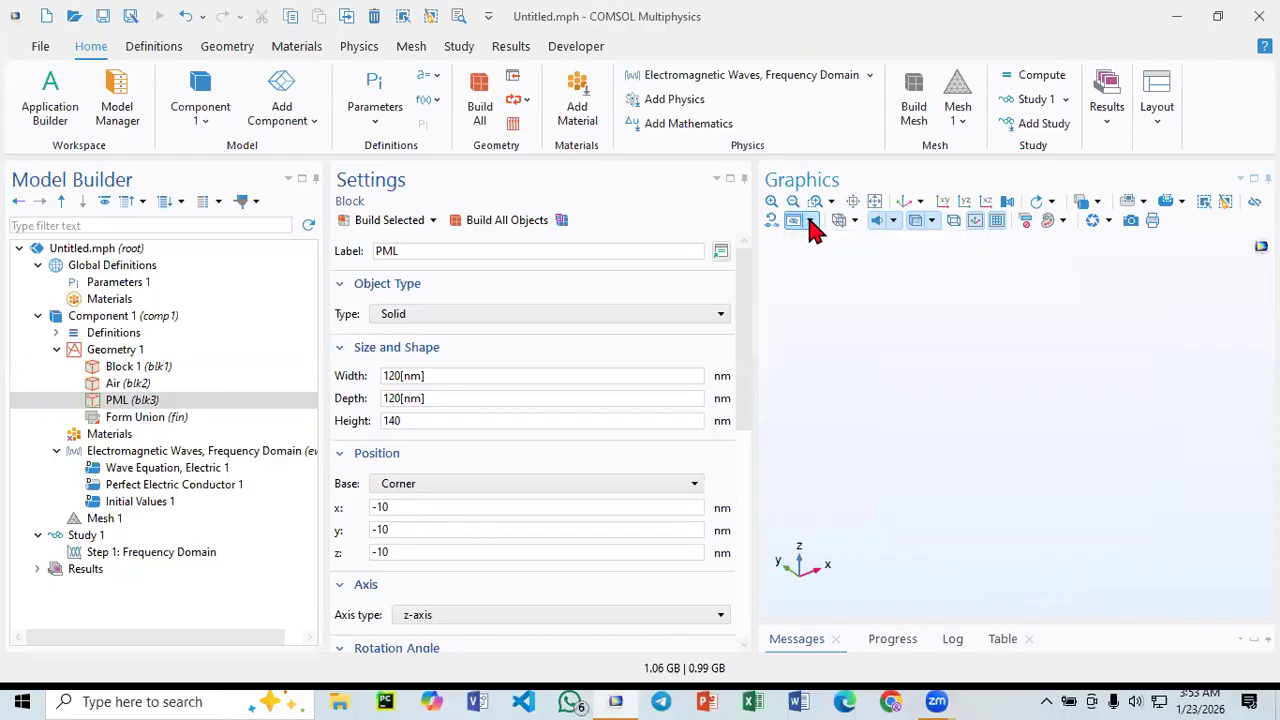
{"action": "left_click", "coordinate": [808, 223]}
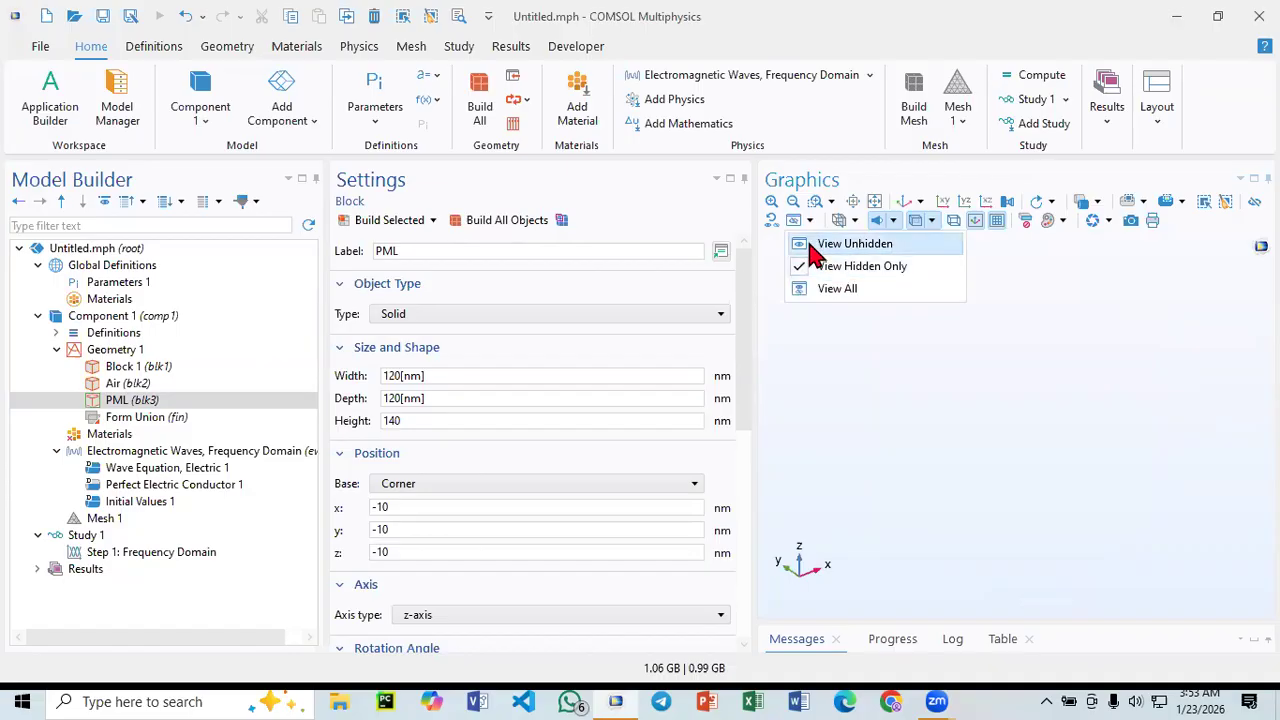
{"action": "left_click", "coordinate": [850, 244]}
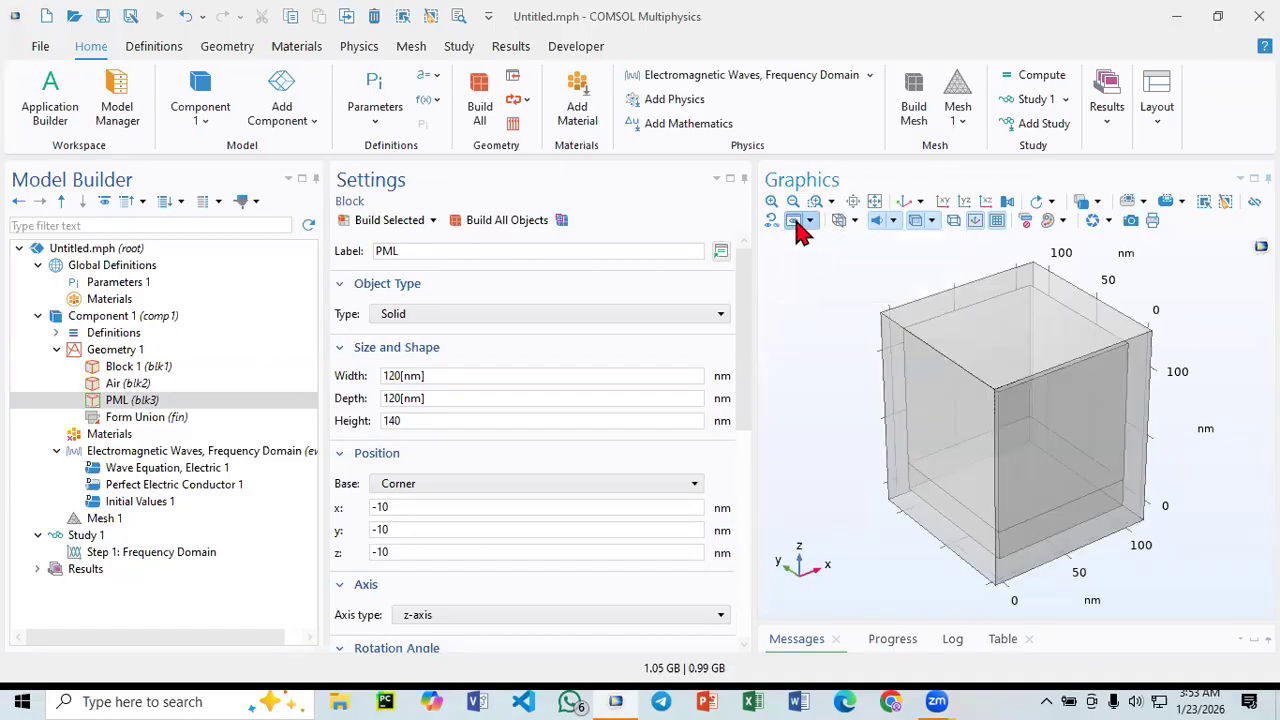
{"action": "left_click", "coordinate": [799, 223]}
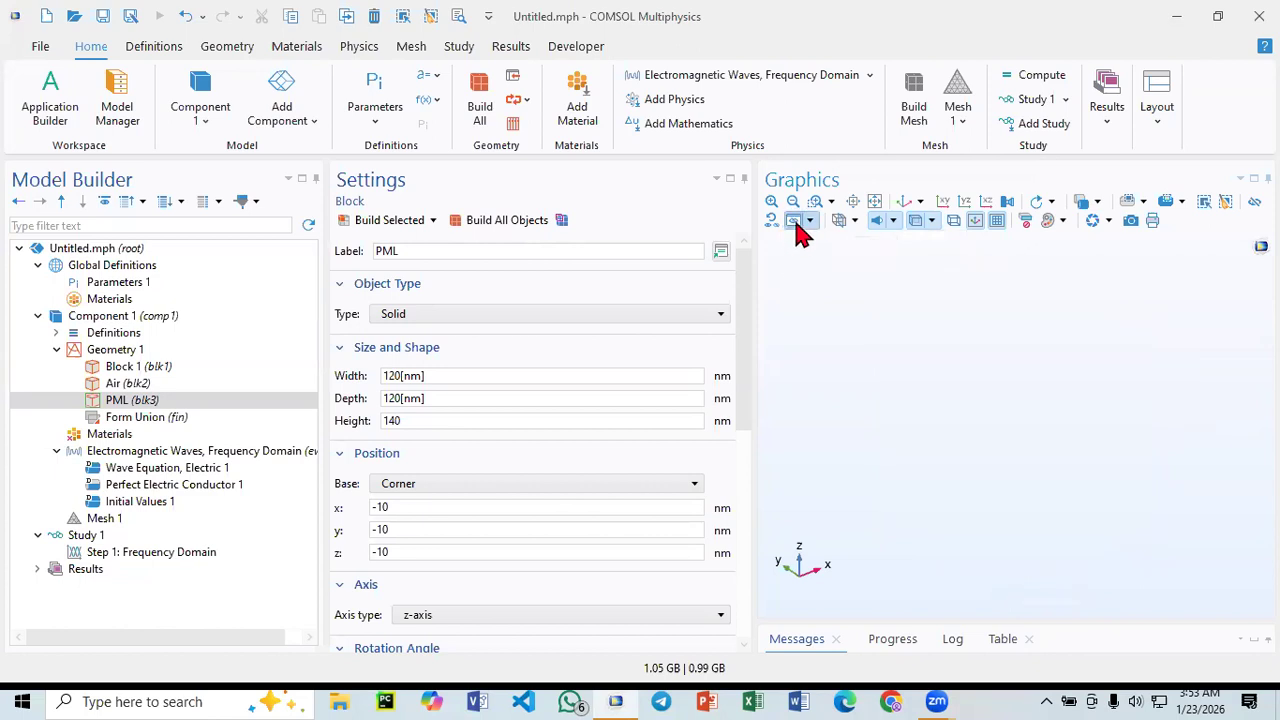
{"action": "left_click", "coordinate": [799, 223]}
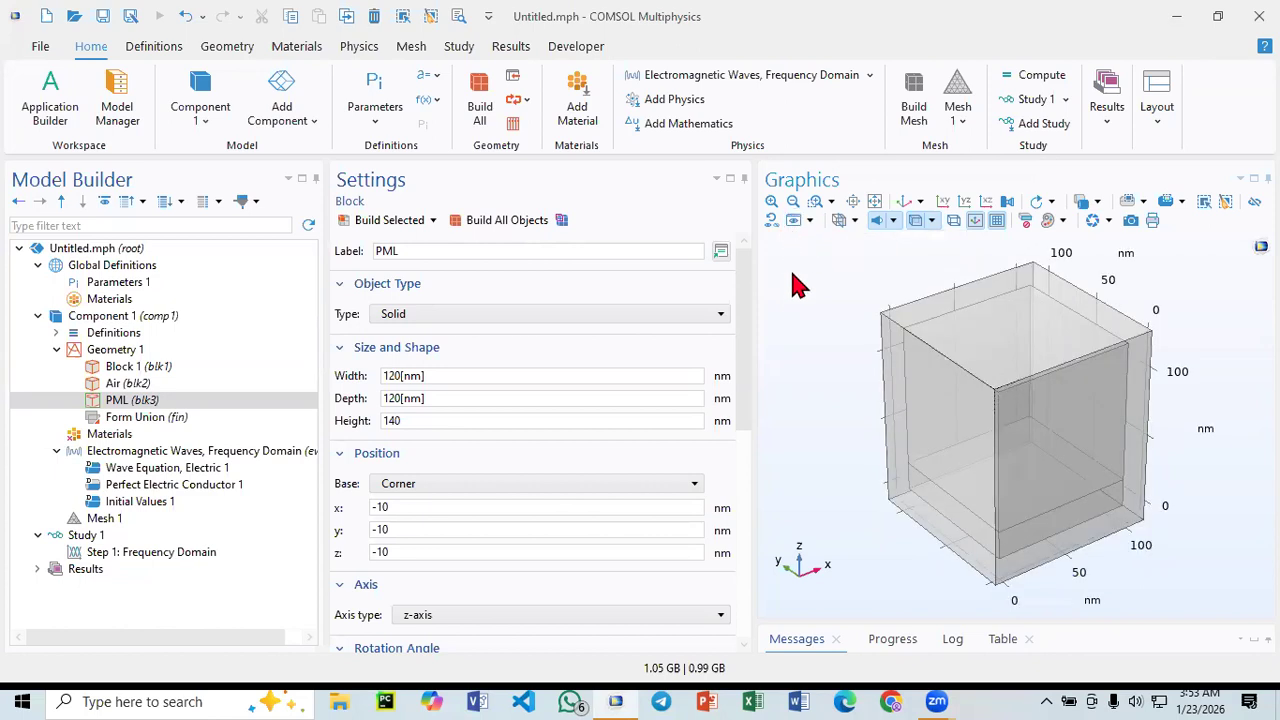
{"action": "left_click", "coordinate": [797, 224]}
{"action": "left_click", "coordinate": [809, 221]}
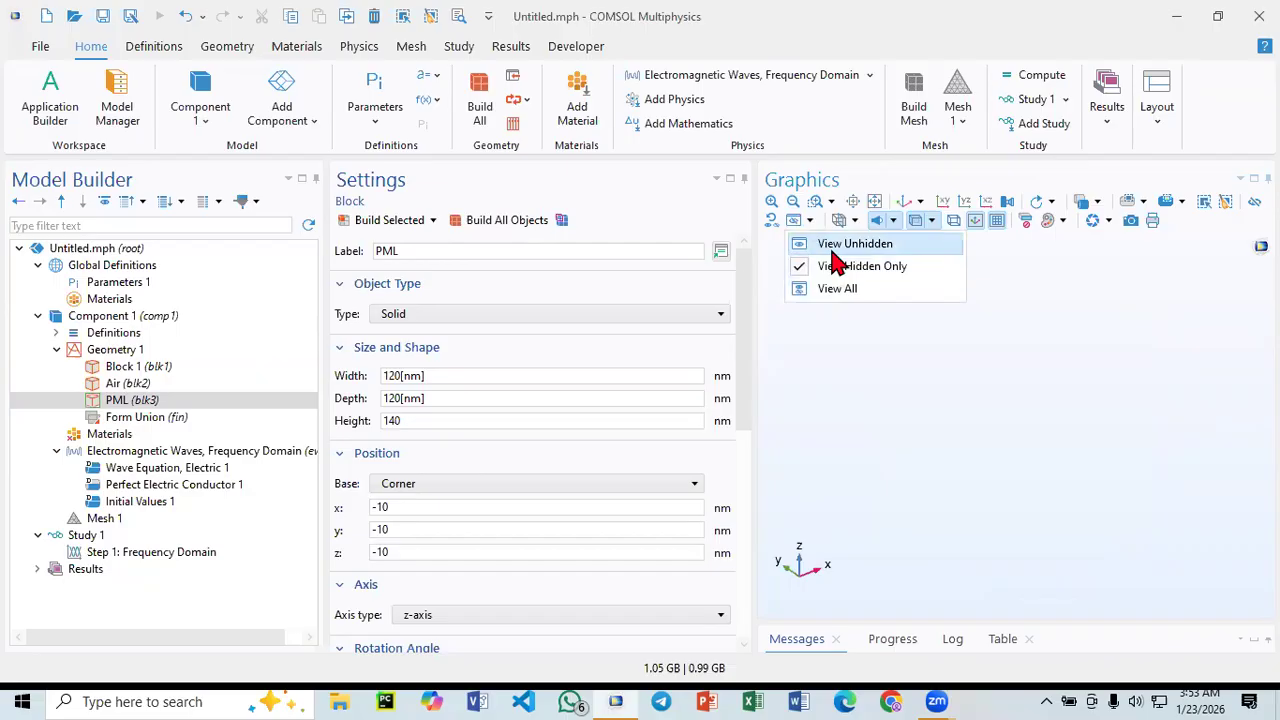
{"action": "left_click", "coordinate": [836, 258]}
- Switch the graphics selection level to boundaries and select the PML block's outer face on the negative x side
{"action": "right_click", "coordinate": [827, 322]}
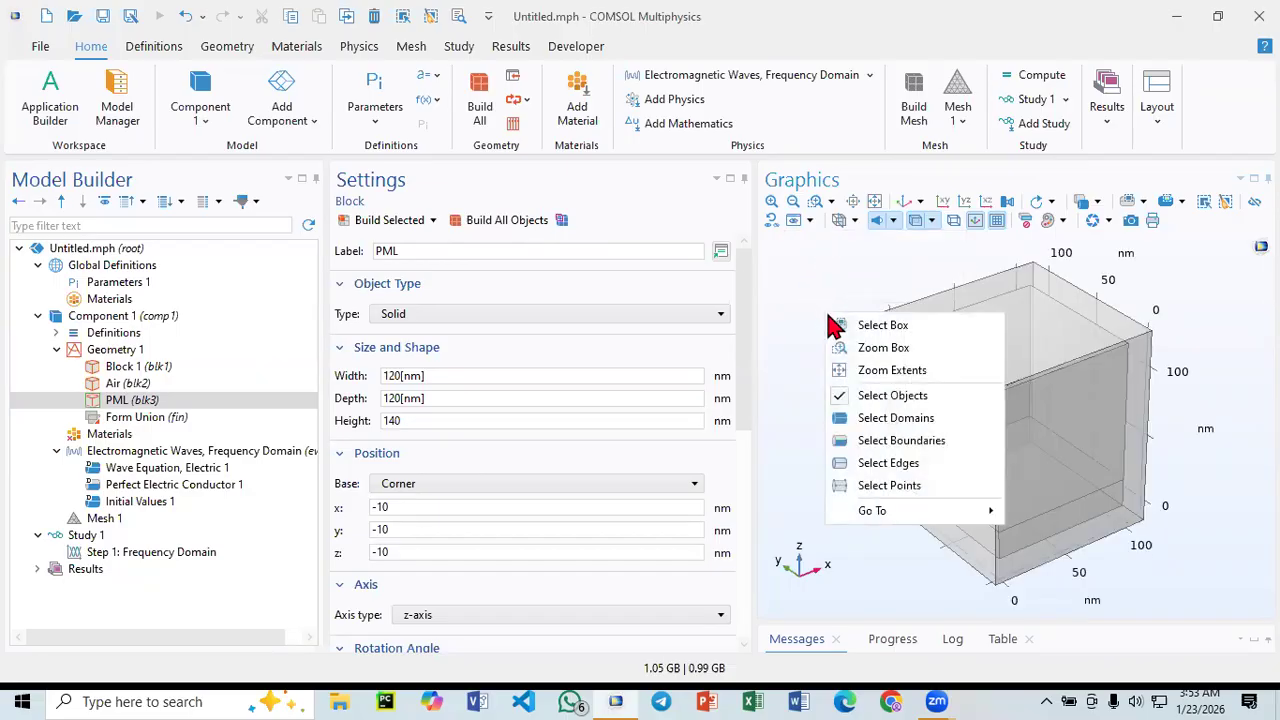
{"action": "left_click", "coordinate": [920, 445]}
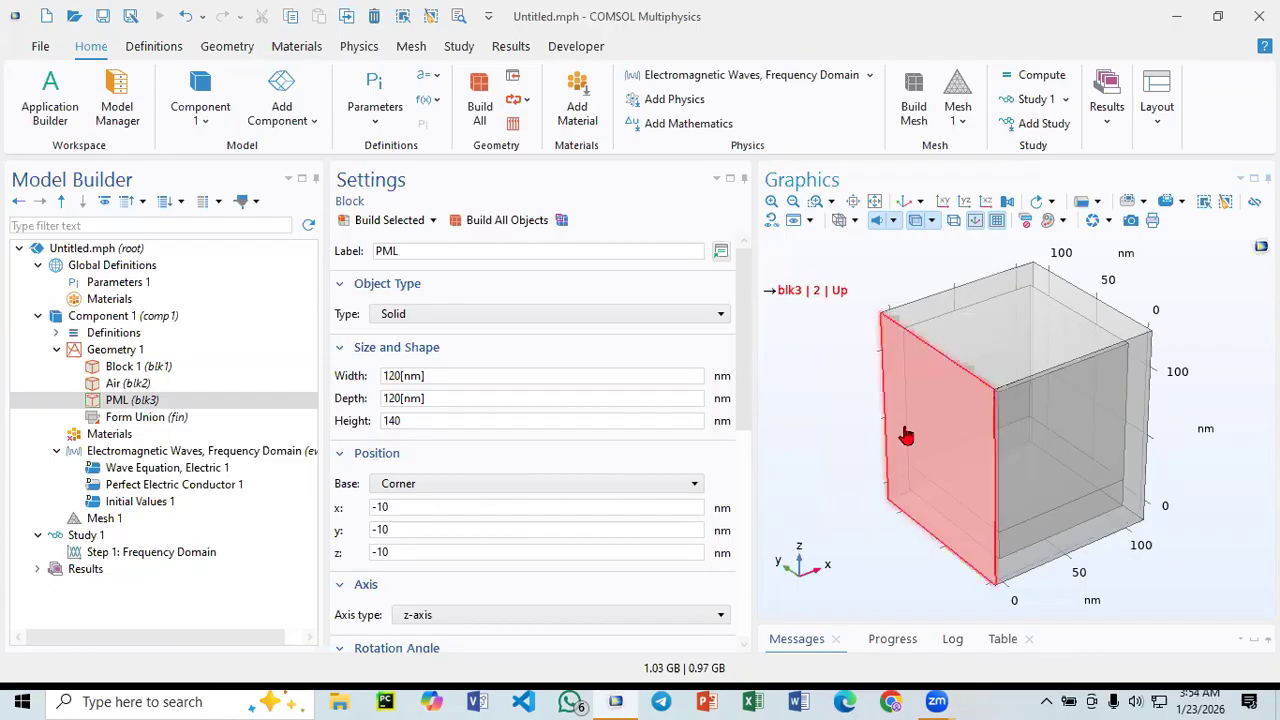
{"action": "left_click", "coordinate": [910, 418]}
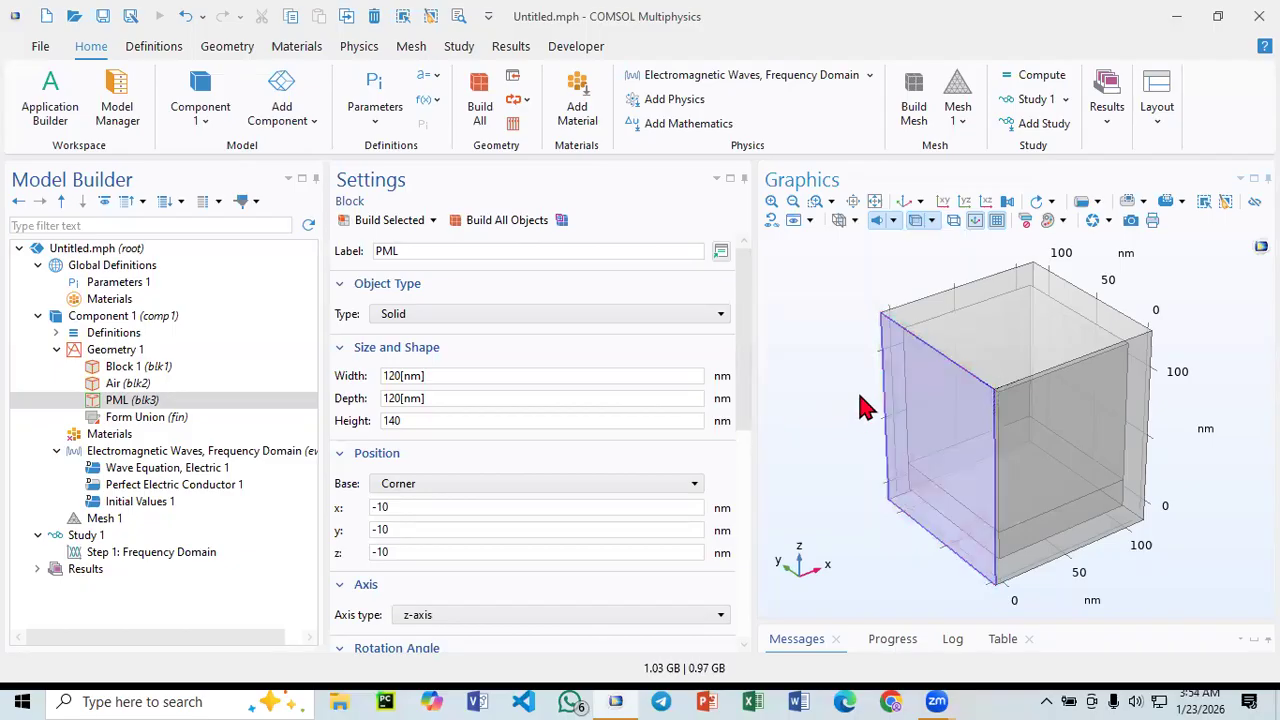
- Check the geometry in View Hidden Only mode and switch the display to View All
{"action": "left_click", "coordinate": [792, 221]}
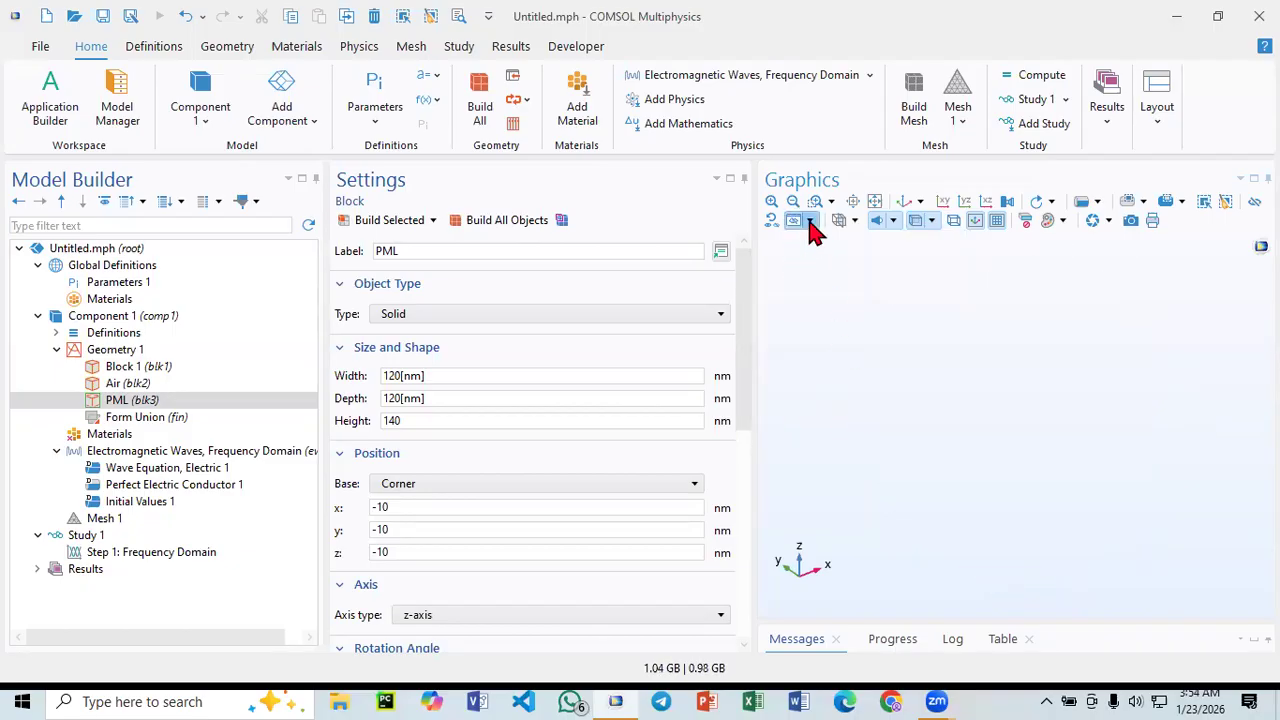
{"action": "left_click", "coordinate": [810, 222]}
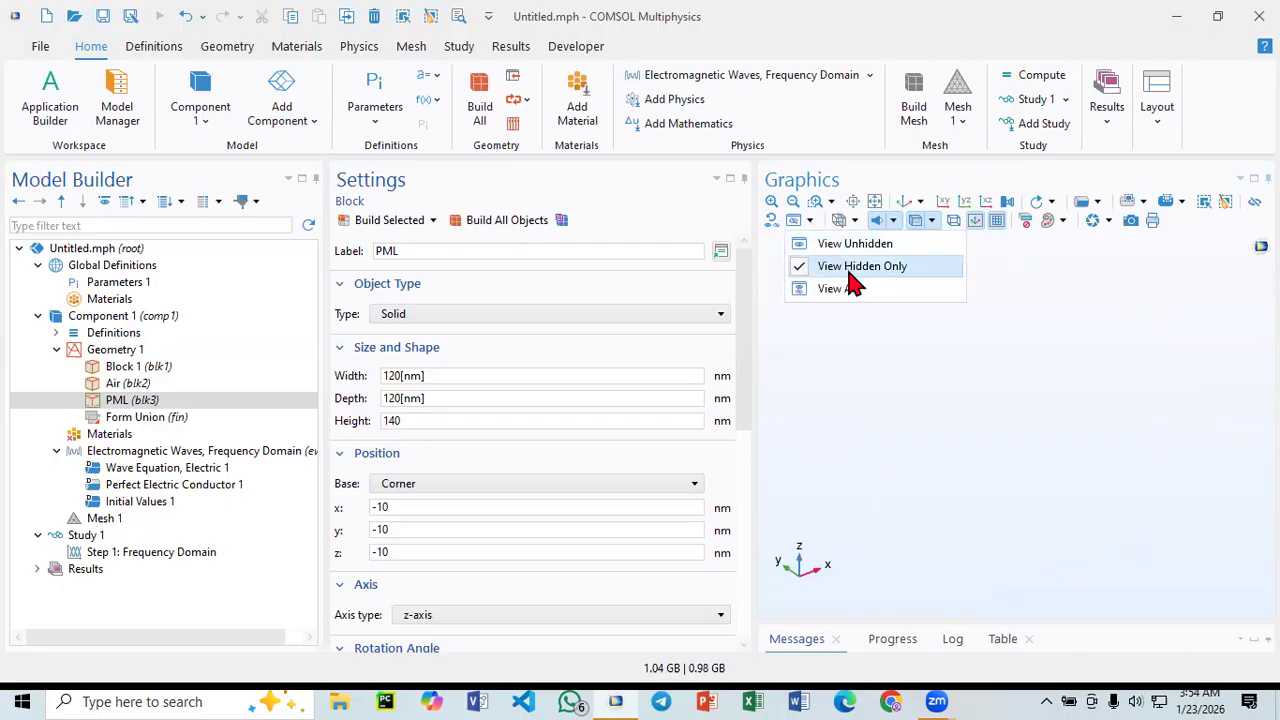
{"action": "left_click", "coordinate": [800, 267]}
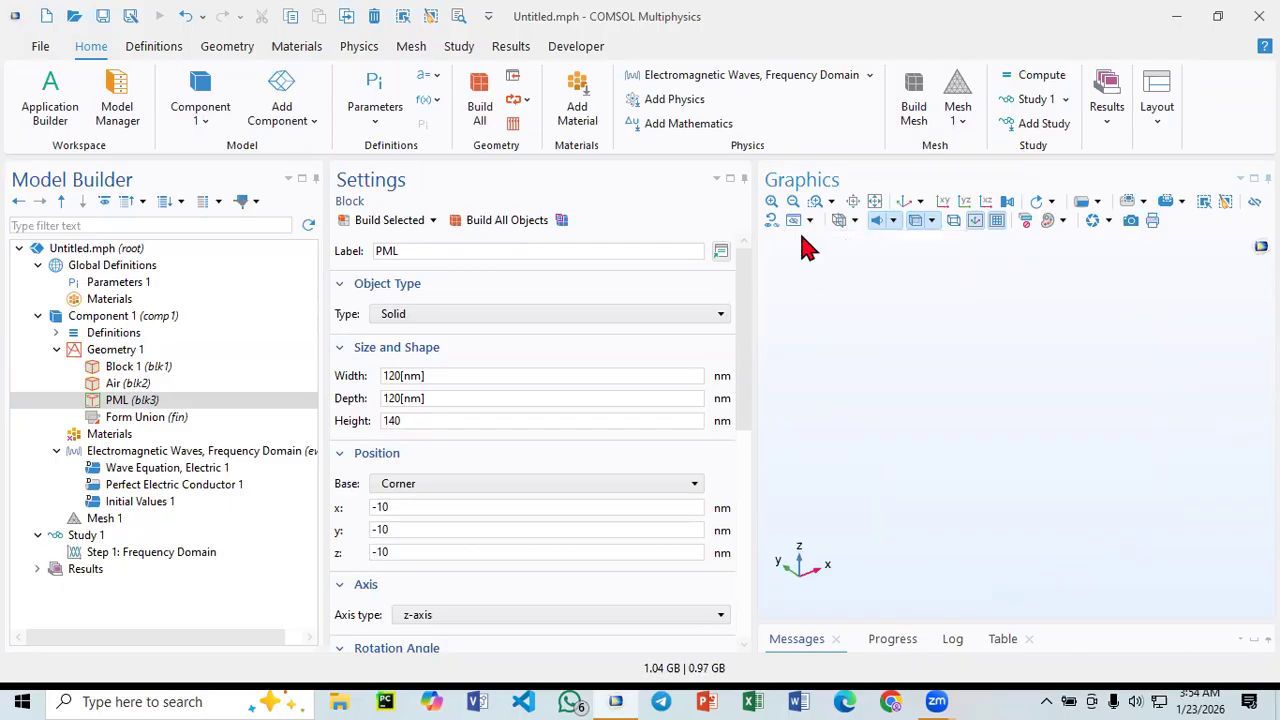
{"action": "left_click", "coordinate": [794, 221]}
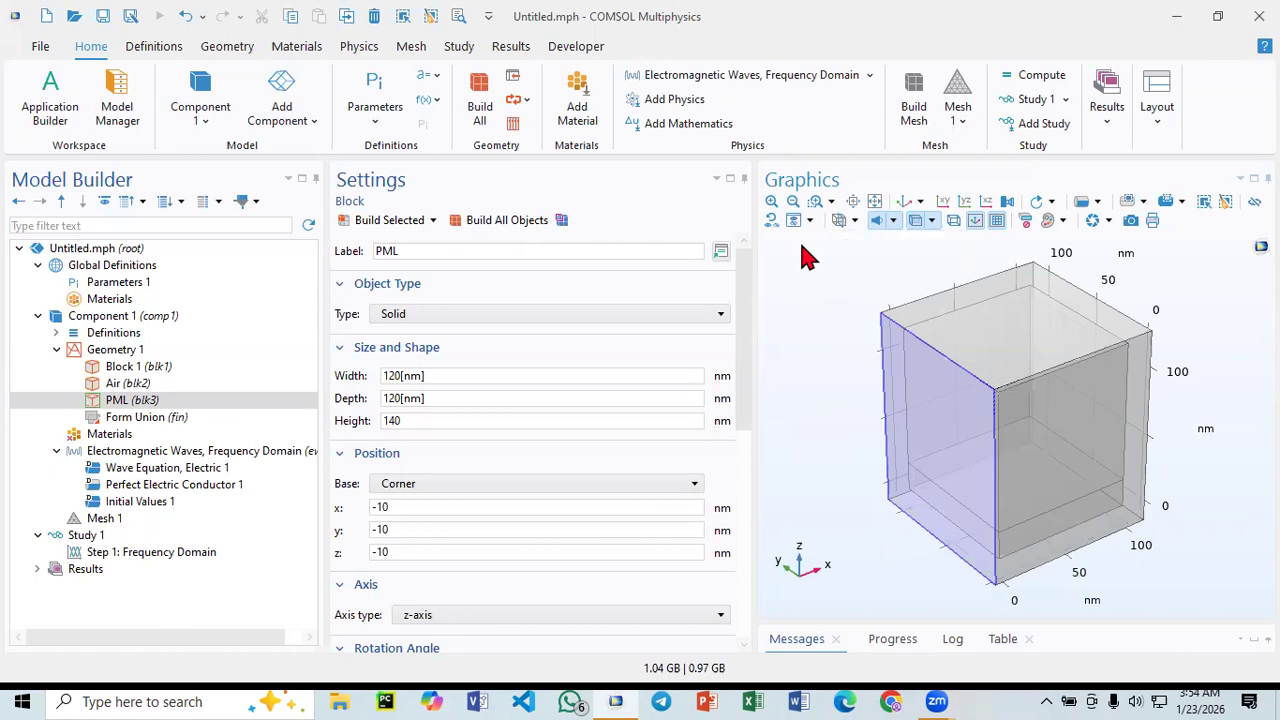
- Reselect the PML block's negative x face and test how the View All and View Hidden Only modes treat it
{"action": "left_click", "coordinate": [809, 382]}
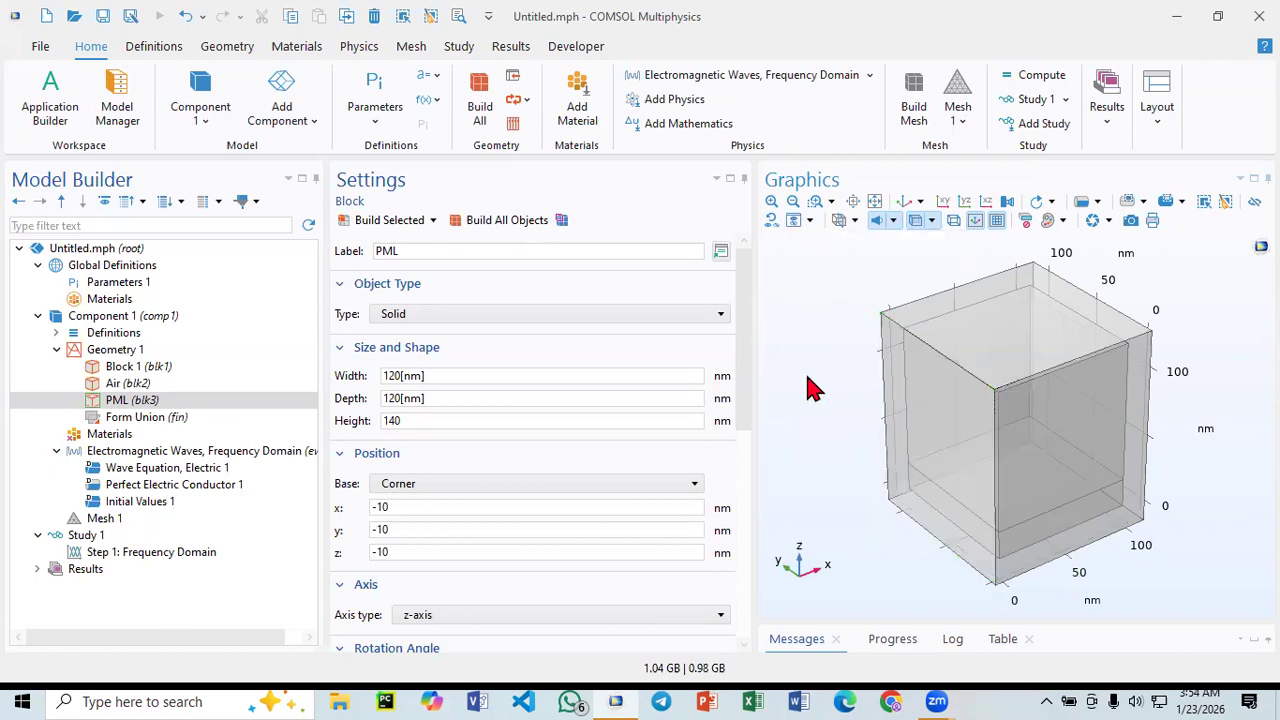
{"action": "left_click", "coordinate": [892, 395]}
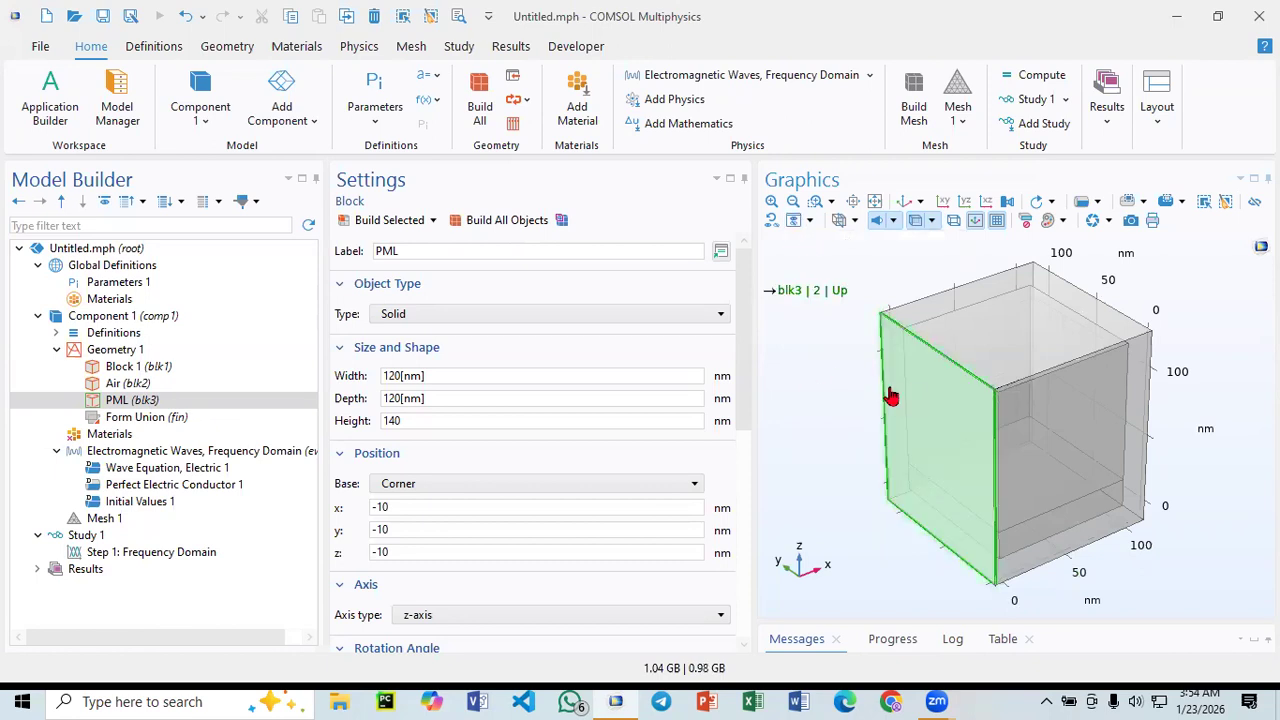
{"action": "left_click", "coordinate": [810, 221]}
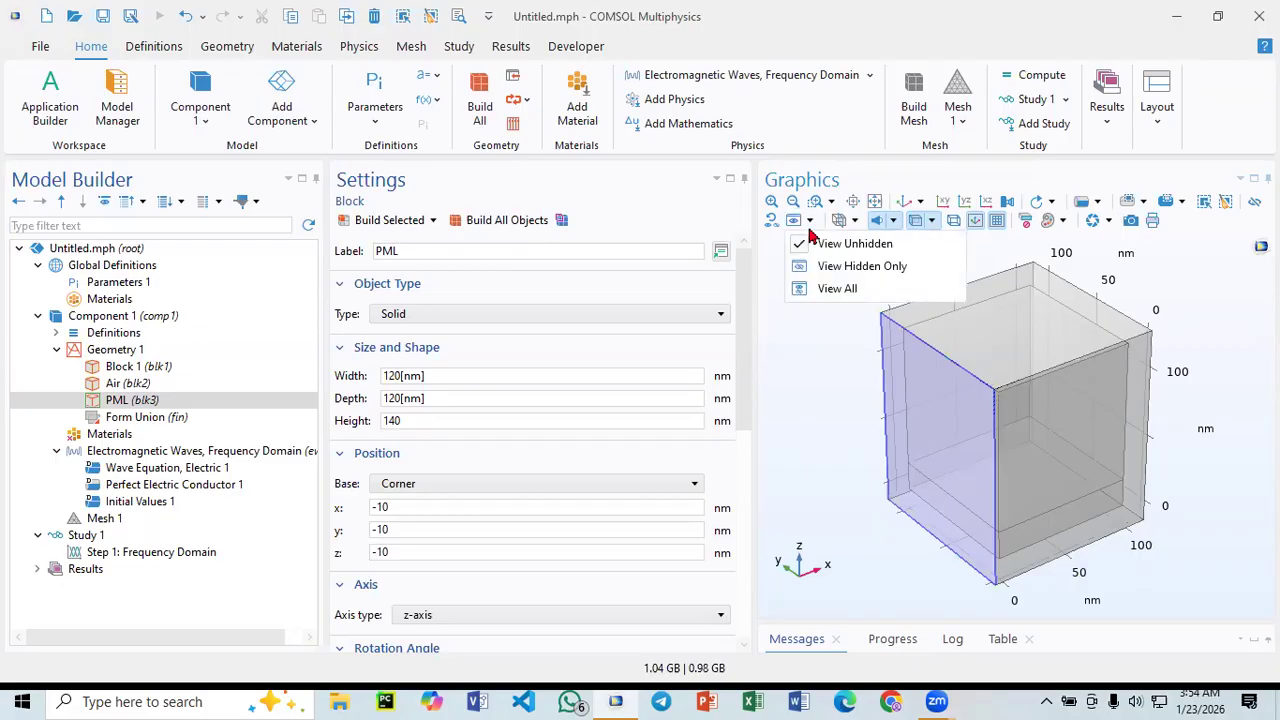
{"action": "left_click", "coordinate": [835, 288]}
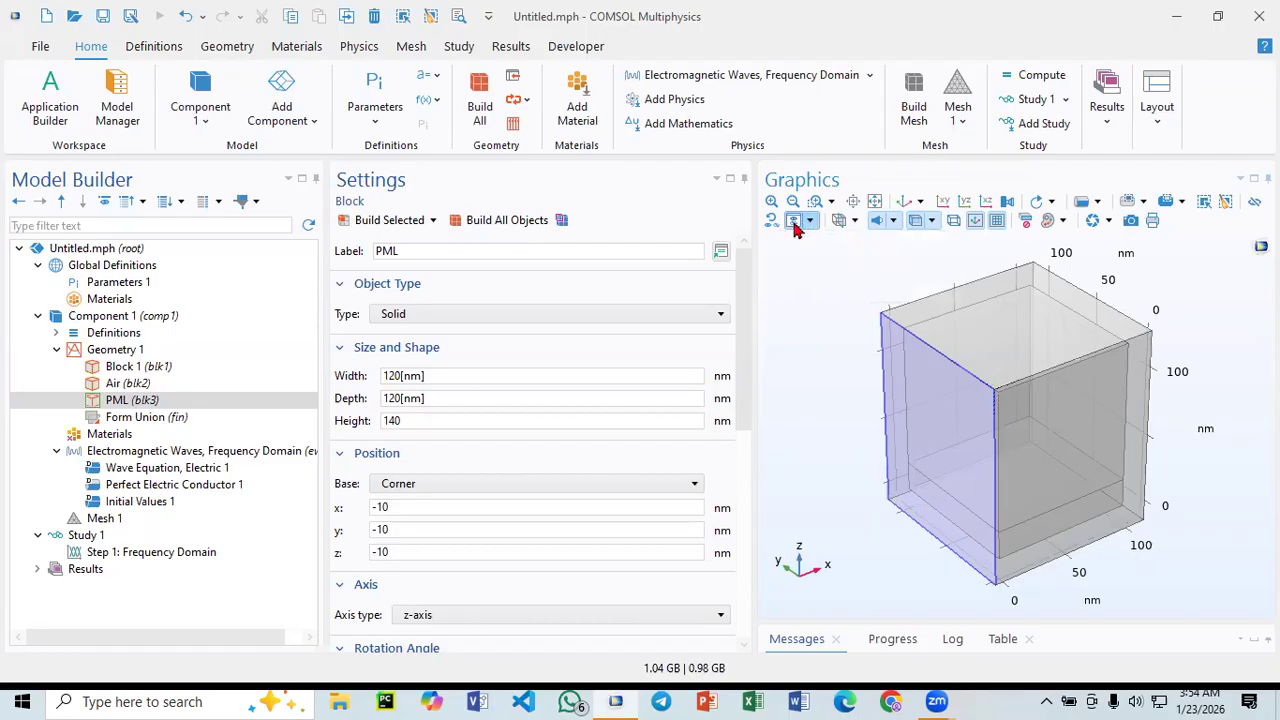
{"action": "left_click", "coordinate": [927, 413]}
{"action": "left_click", "coordinate": [792, 221]}
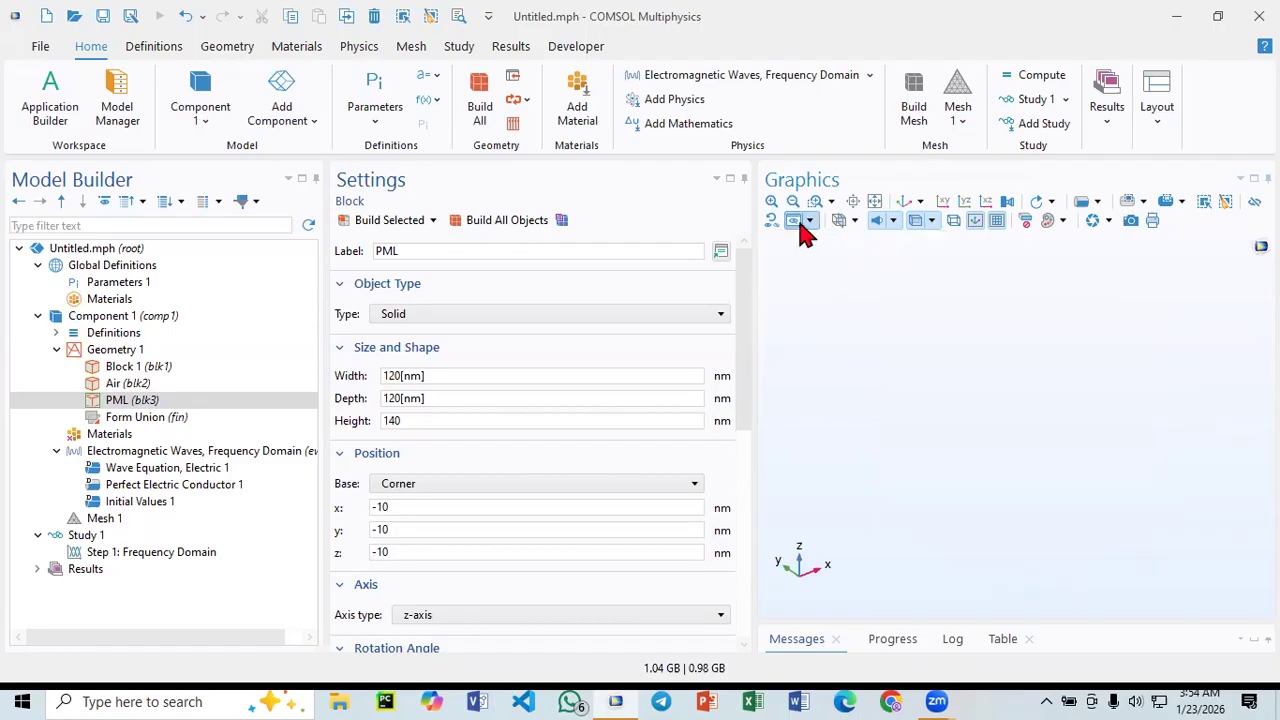
{"action": "left_click", "coordinate": [797, 219]}
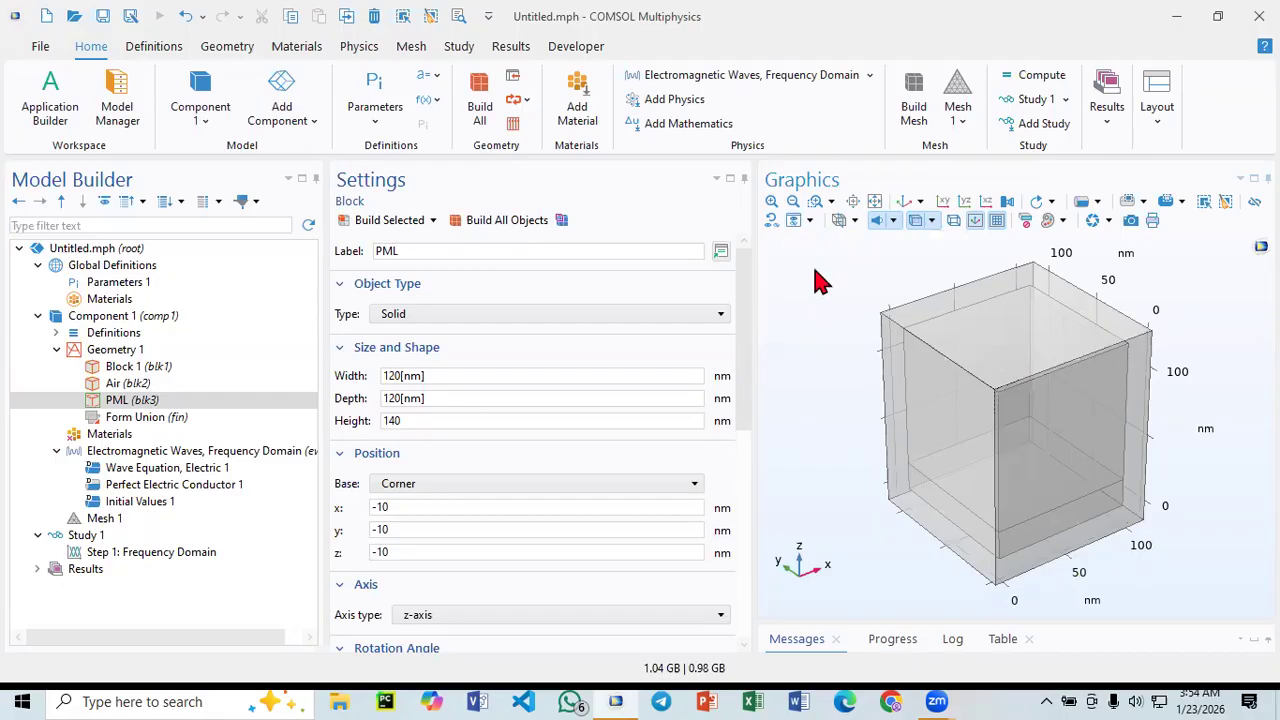
- Reset hiding by deleting all hide for geometry nodes and set the display mode to View Unhidden
{"action": "left_click", "coordinate": [773, 221]}
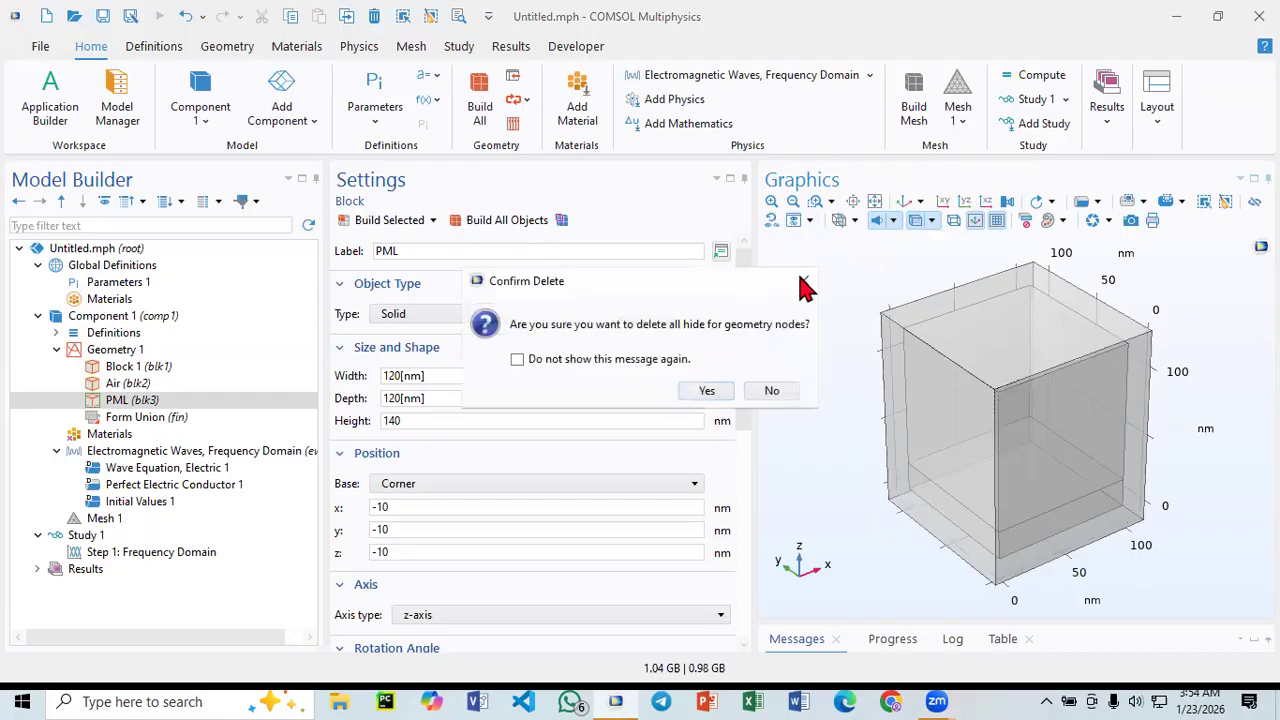
{"action": "left_click", "coordinate": [720, 394]}
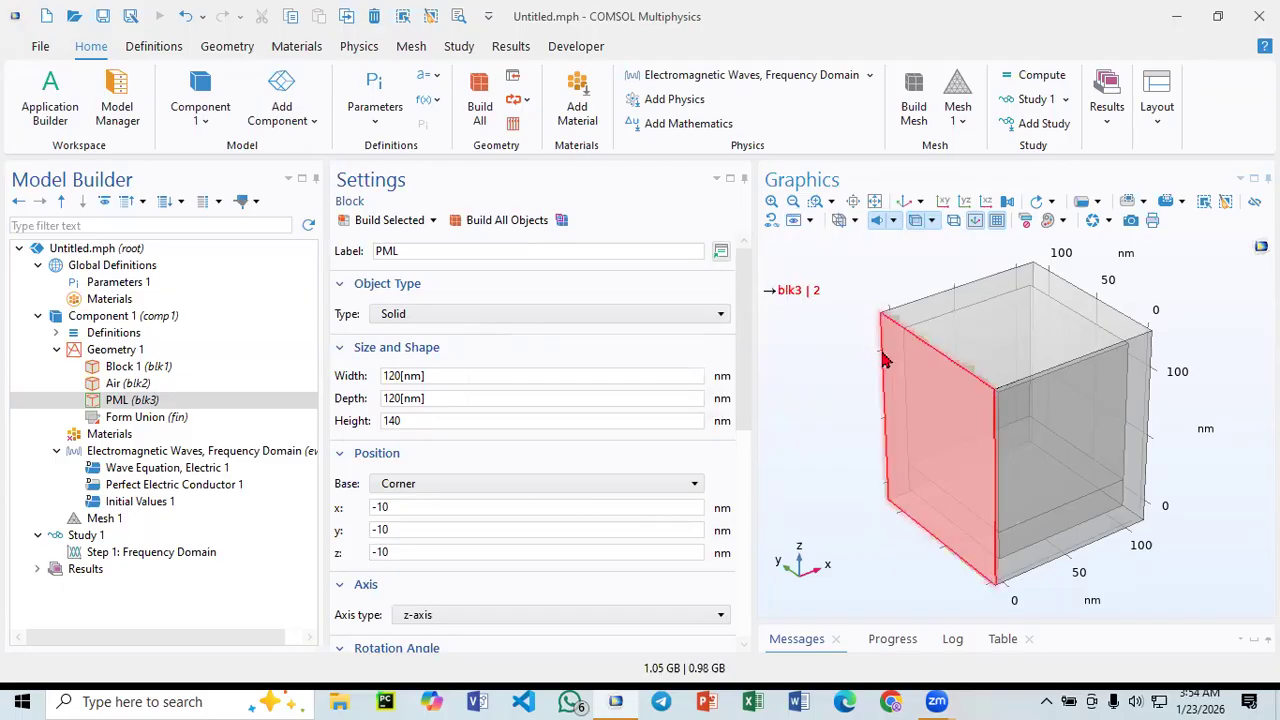
{"action": "left_click", "coordinate": [793, 222]}
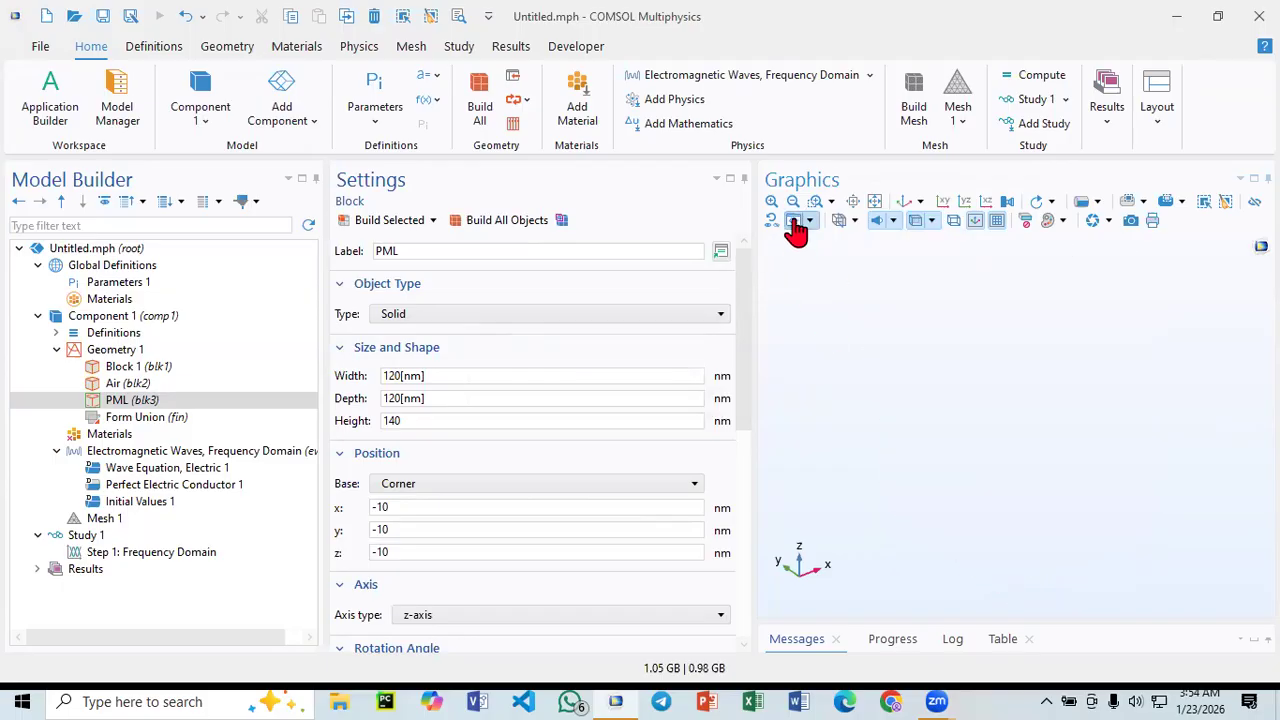
{"action": "left_click", "coordinate": [795, 223]}
{"action": "left_click", "coordinate": [812, 221]}
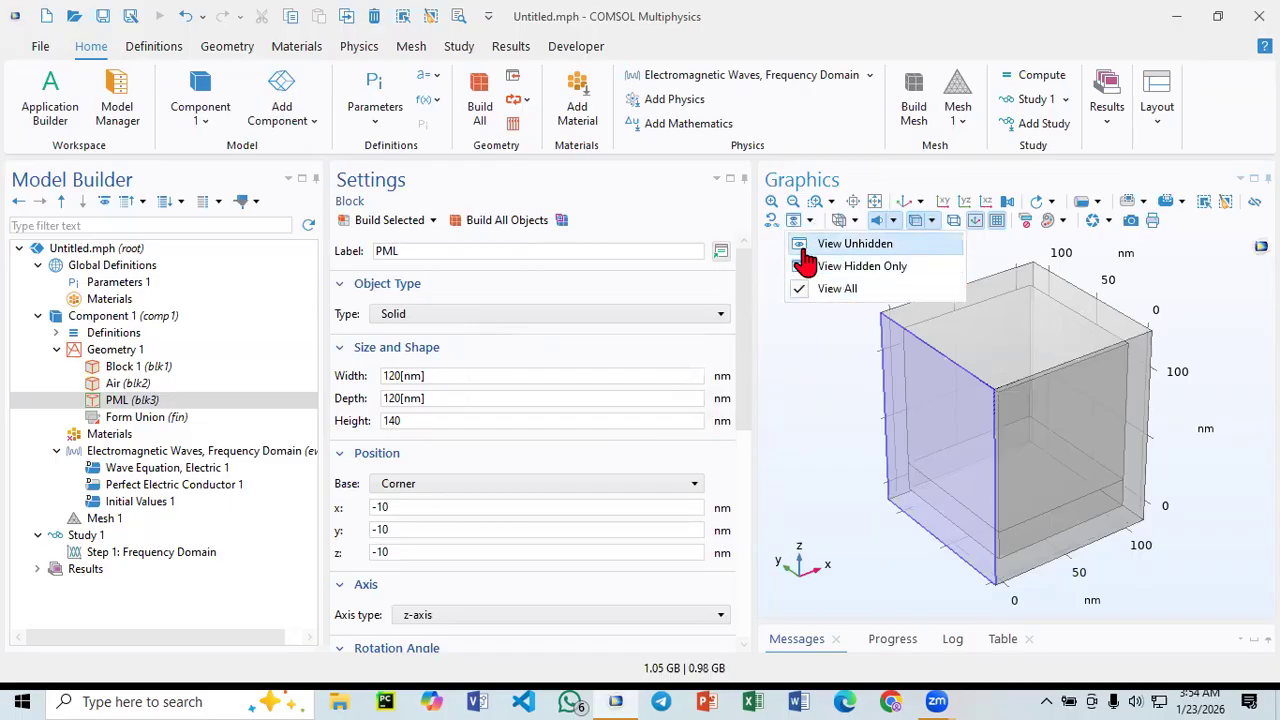
{"action": "left_click", "coordinate": [806, 248]}
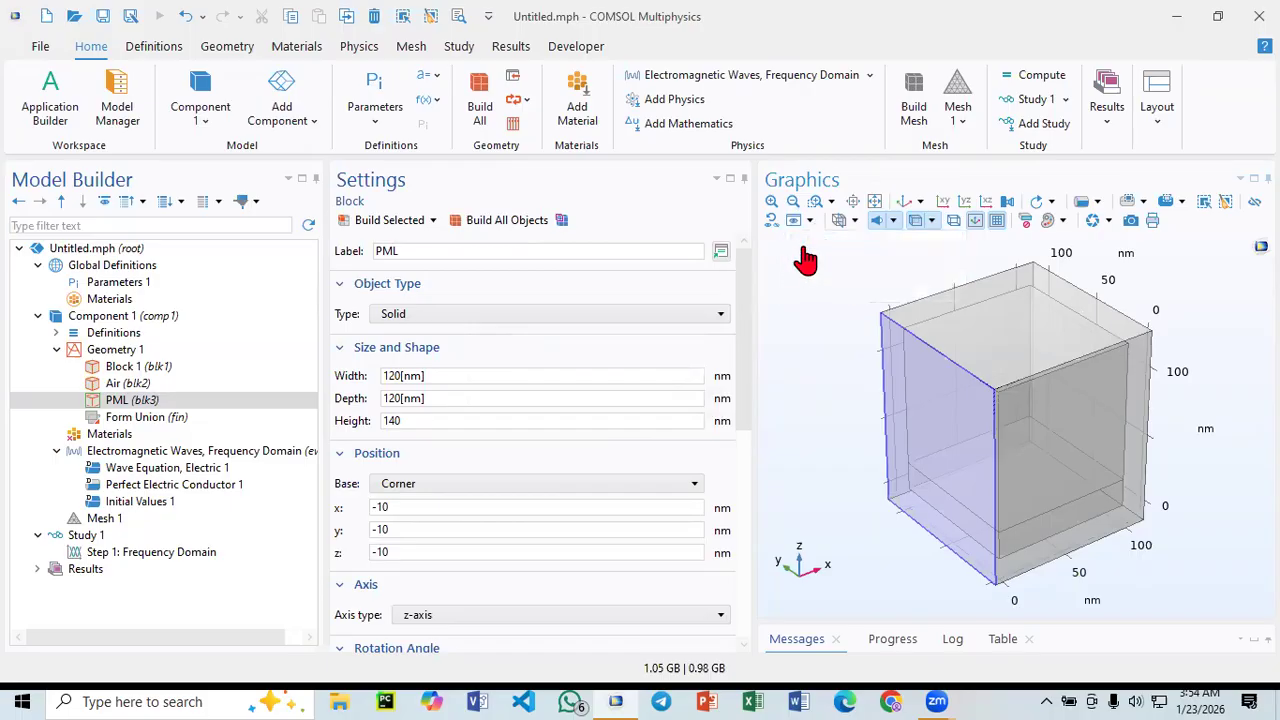
- Select the PML block's outer negative x face, check the View Unhidden mode, and activate Click and Hide
{"action": "left_click", "coordinate": [919, 363]}
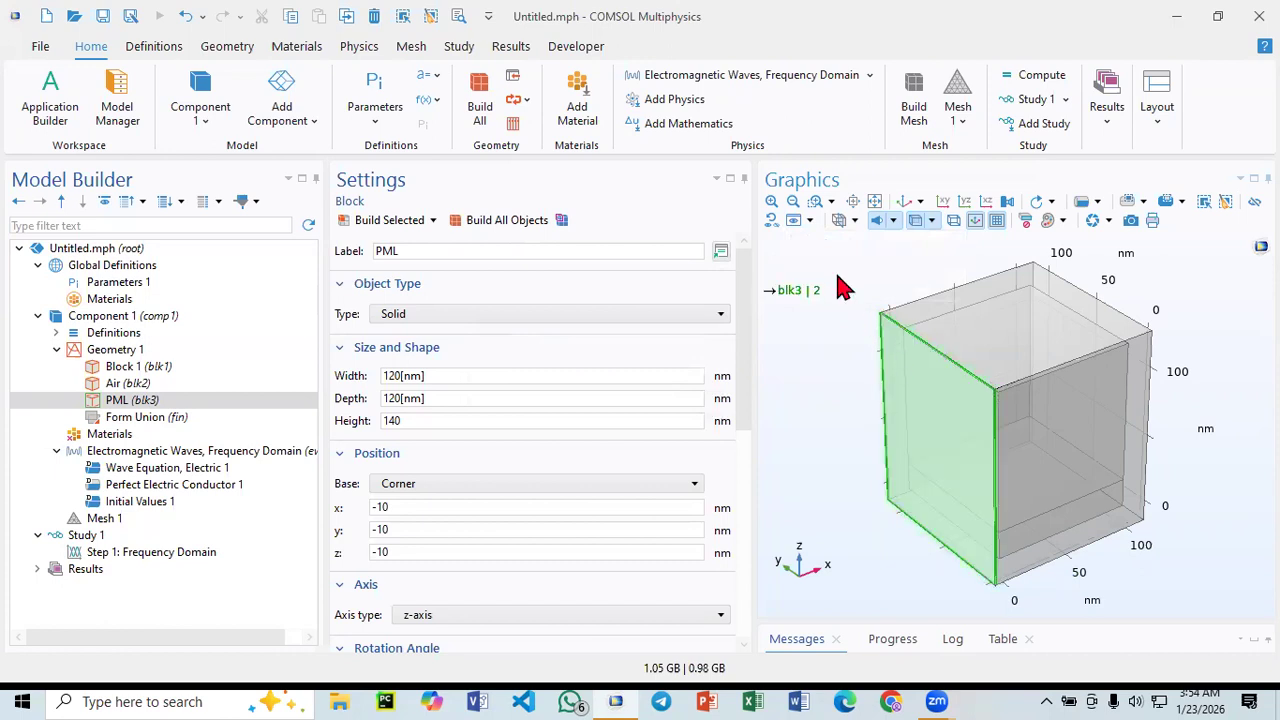
{"action": "left_click", "coordinate": [797, 222]}
{"action": "left_click", "coordinate": [797, 222]}
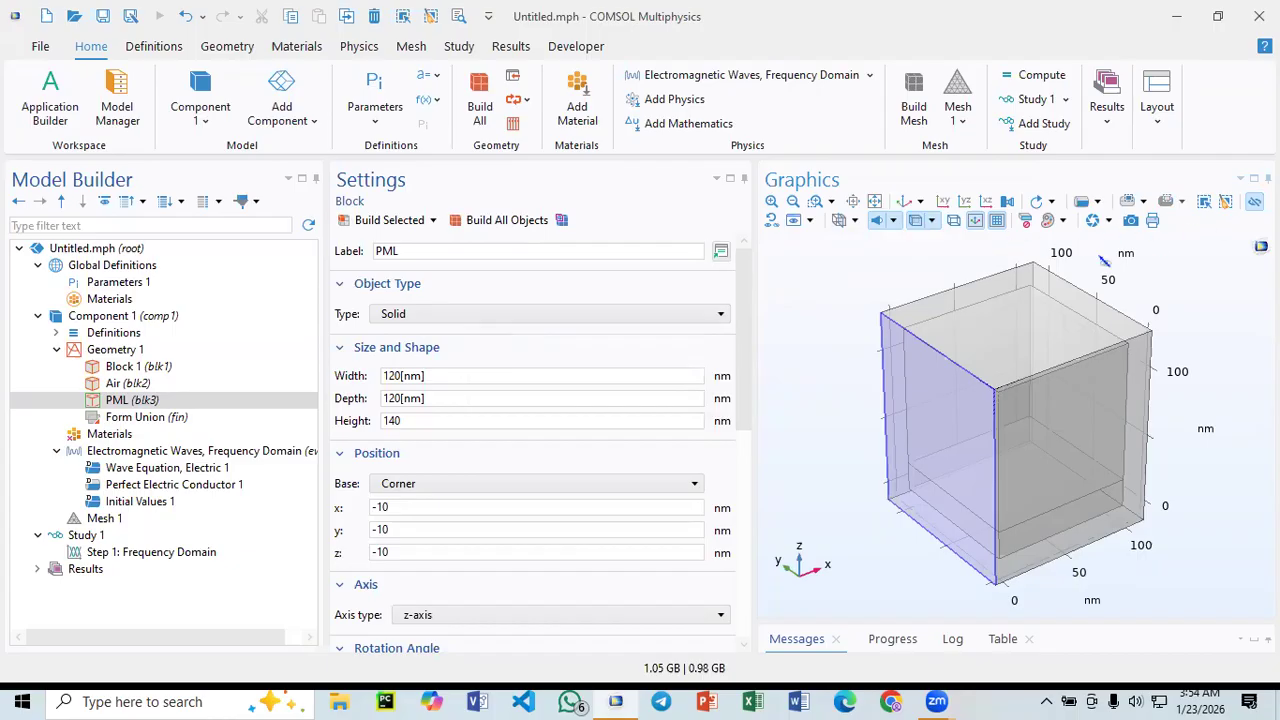
{"action": "left_click", "coordinate": [809, 221]}
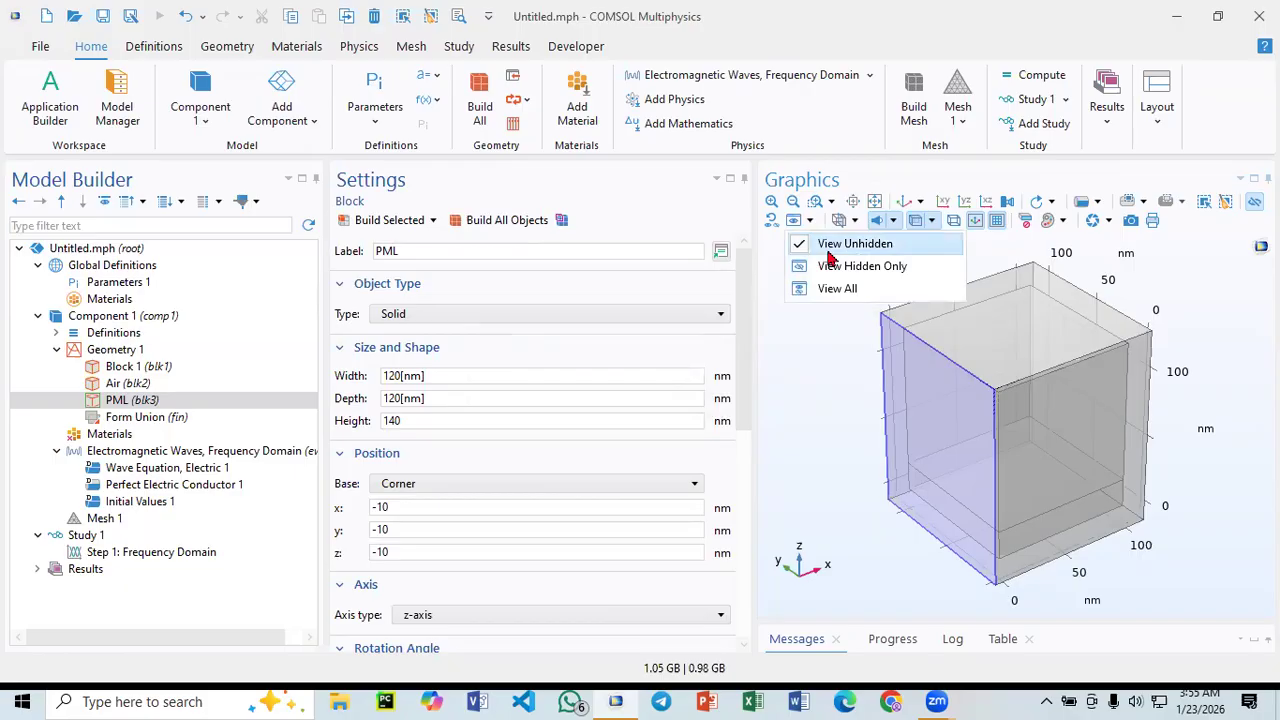
{"action": "left_click", "coordinate": [809, 222]}
{"action": "left_click", "coordinate": [809, 222]}
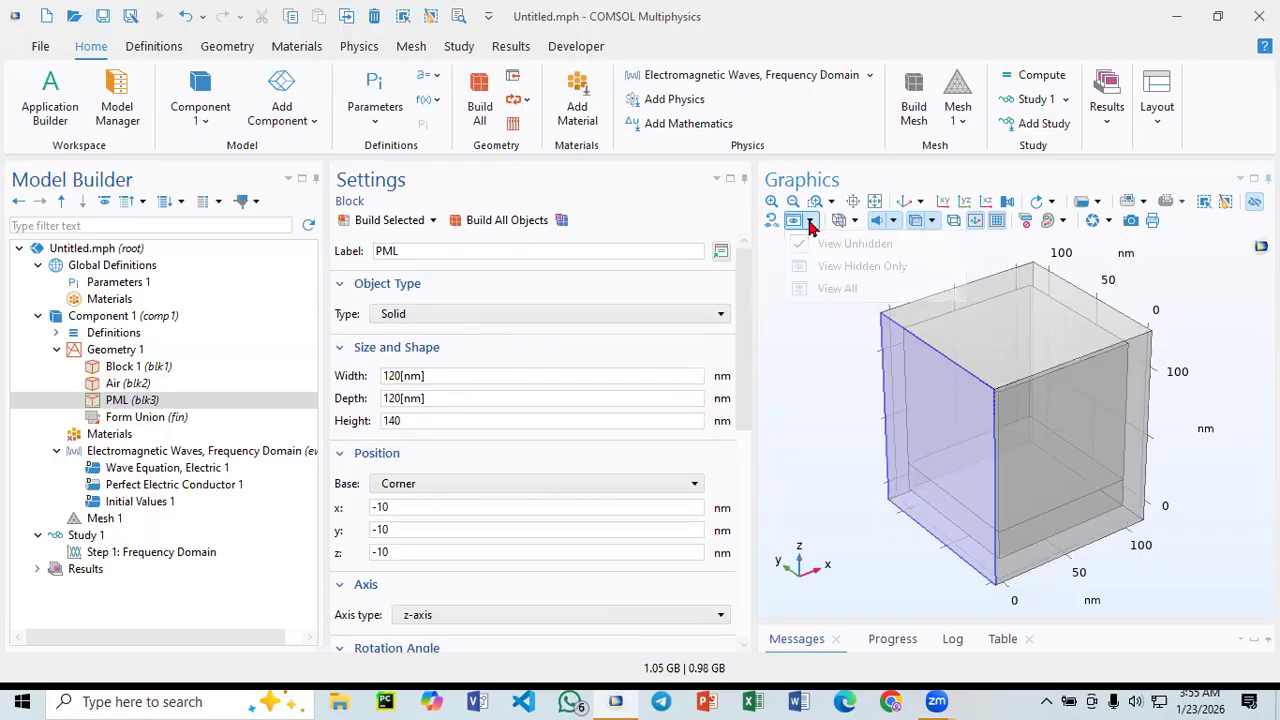
{"action": "left_click", "coordinate": [1244, 215]}
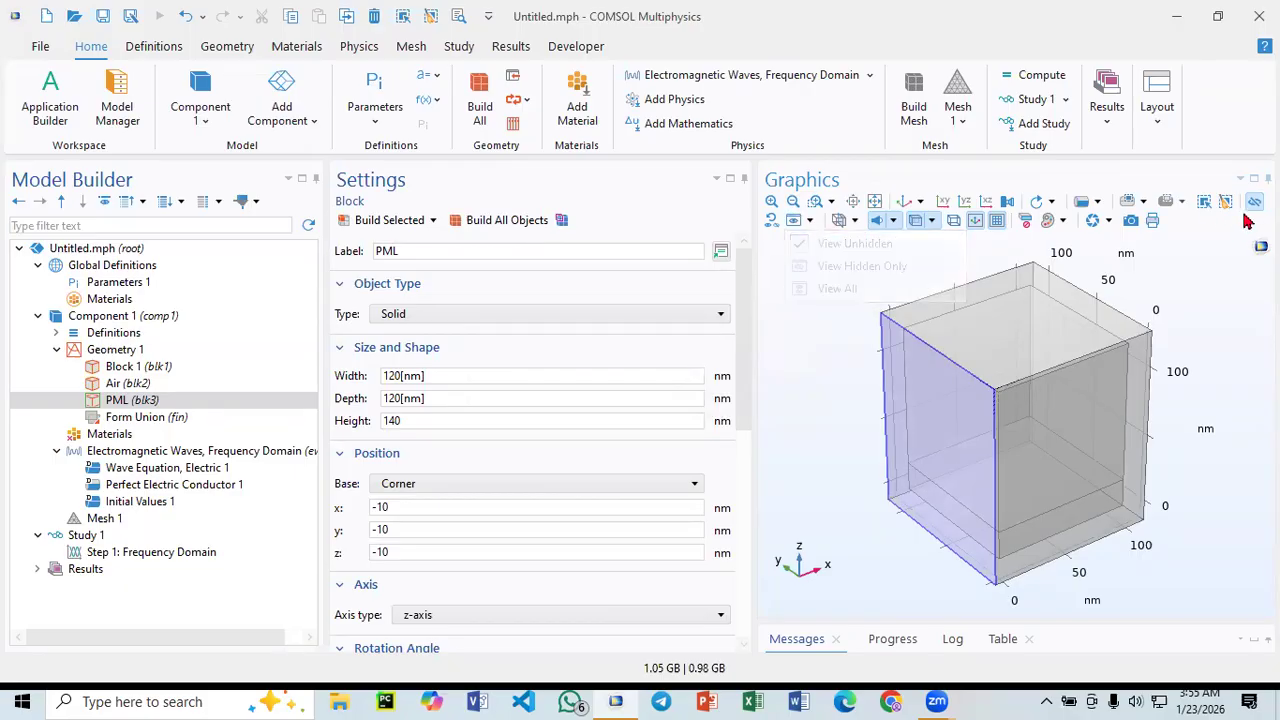
{"action": "left_click", "coordinate": [1254, 203]}
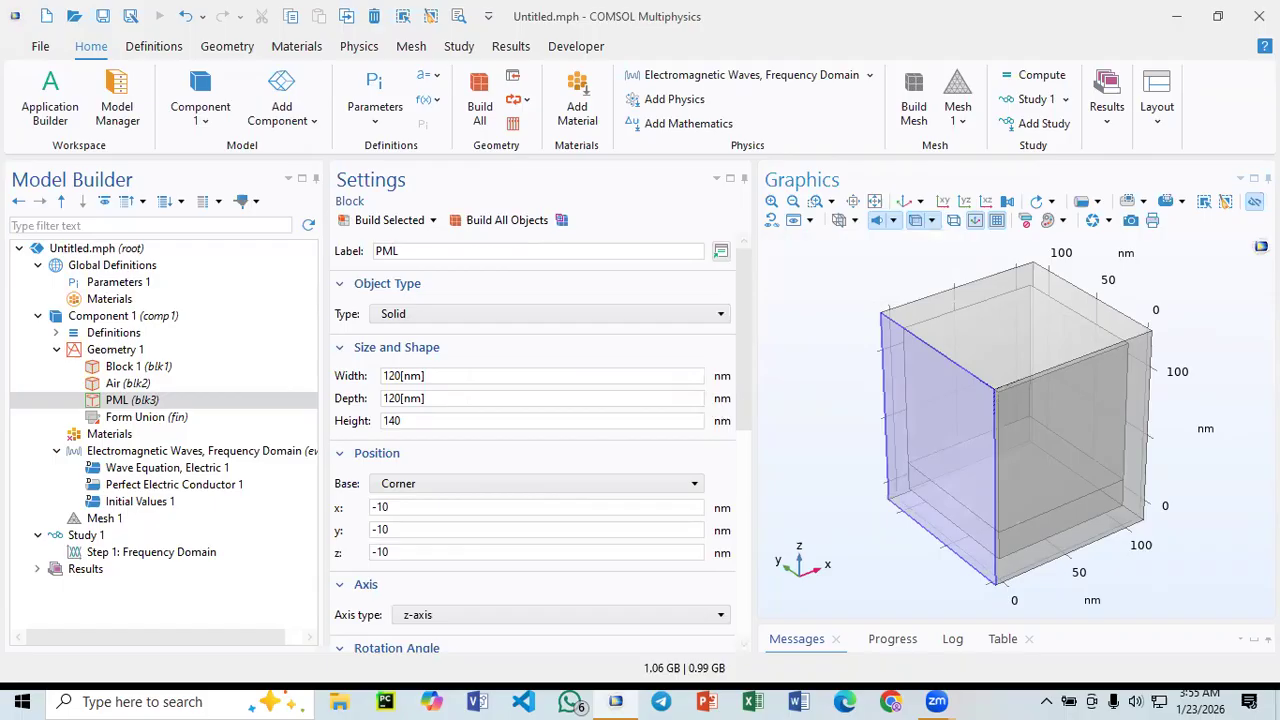
- Set the geometric entity level to boundaries and hide the PML block's outer negative x face
{"action": "right_click", "coordinate": [816, 298]}
{"action": "key", "text": "Escape"}
{"action": "right_click", "coordinate": [815, 295]}
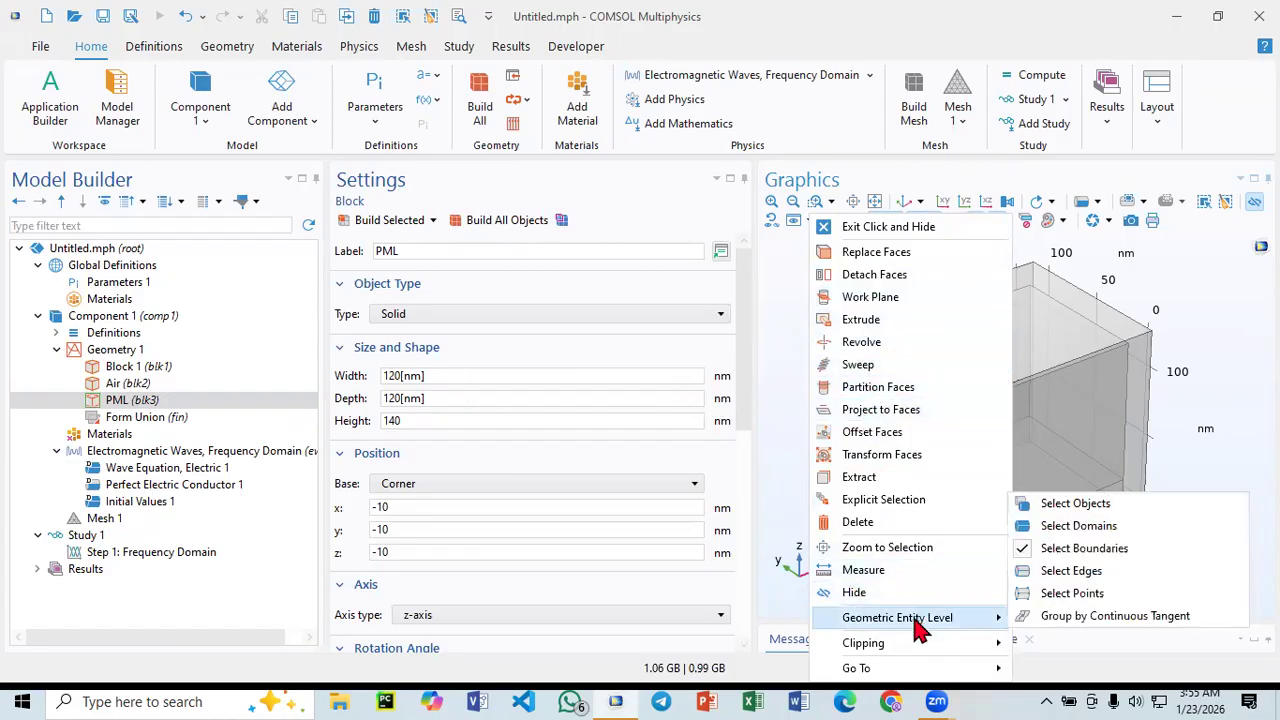
{"action": "mouse_move", "coordinate": [920, 630]}
{"action": "left_click", "coordinate": [1061, 554]}
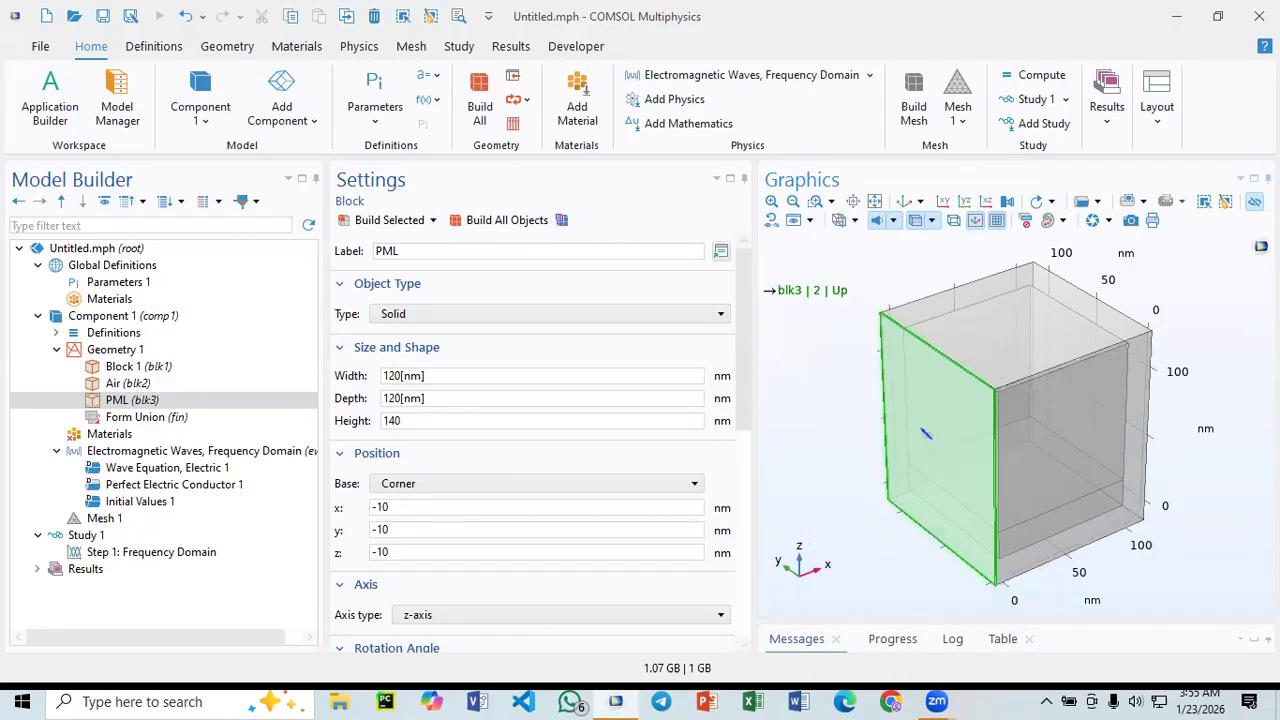
{"action": "left_click", "coordinate": [937, 433]}
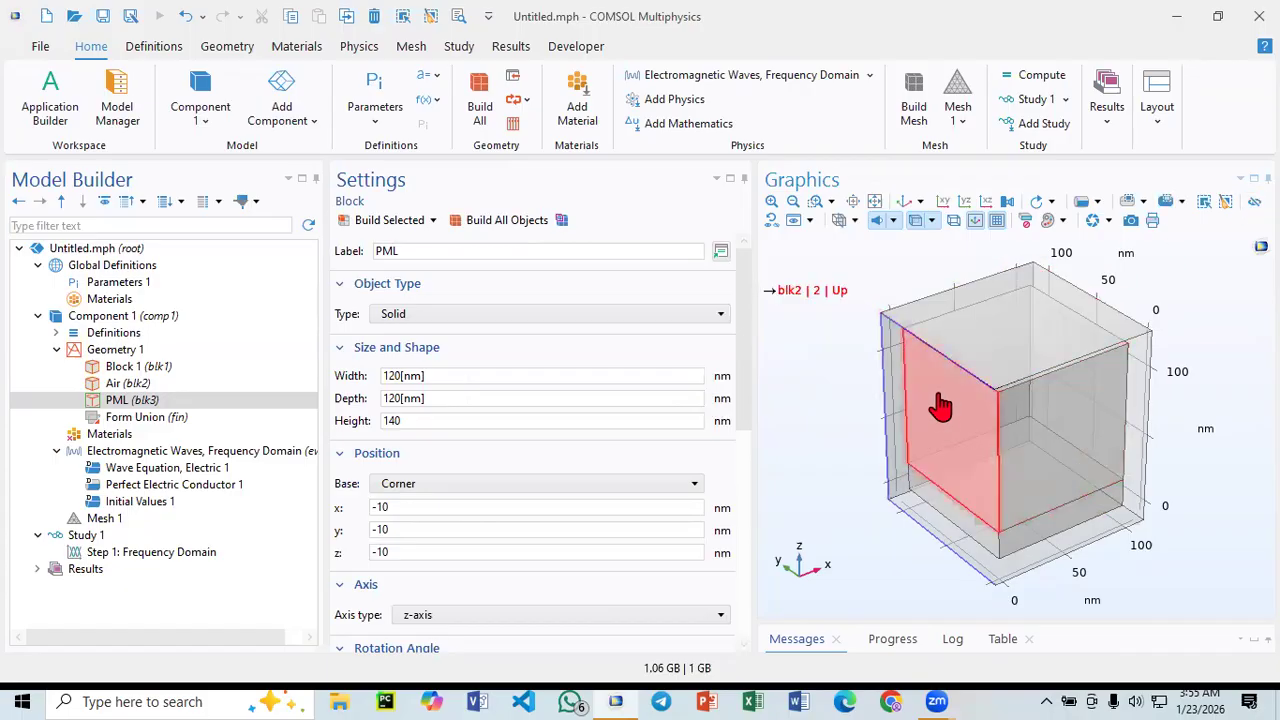
{"action": "mouse_move", "coordinate": [850, 332]}
{"action": "left_mouse_down"}
{"action": "mouse_move", "coordinate": [846, 297]}
{"action": "mouse_move", "coordinate": [848, 355]}
{"action": "mouse_move", "coordinate": [845, 318]}
{"action": "mouse_move", "coordinate": [826, 337]}
{"action": "mouse_move", "coordinate": [886, 320]}
{"action": "mouse_move", "coordinate": [886, 337]}
{"action": "mouse_move", "coordinate": [791, 303]}
{"action": "mouse_move", "coordinate": [789, 352]}
{"action": "mouse_move", "coordinate": [849, 331]}
{"action": "left_mouse_up"}
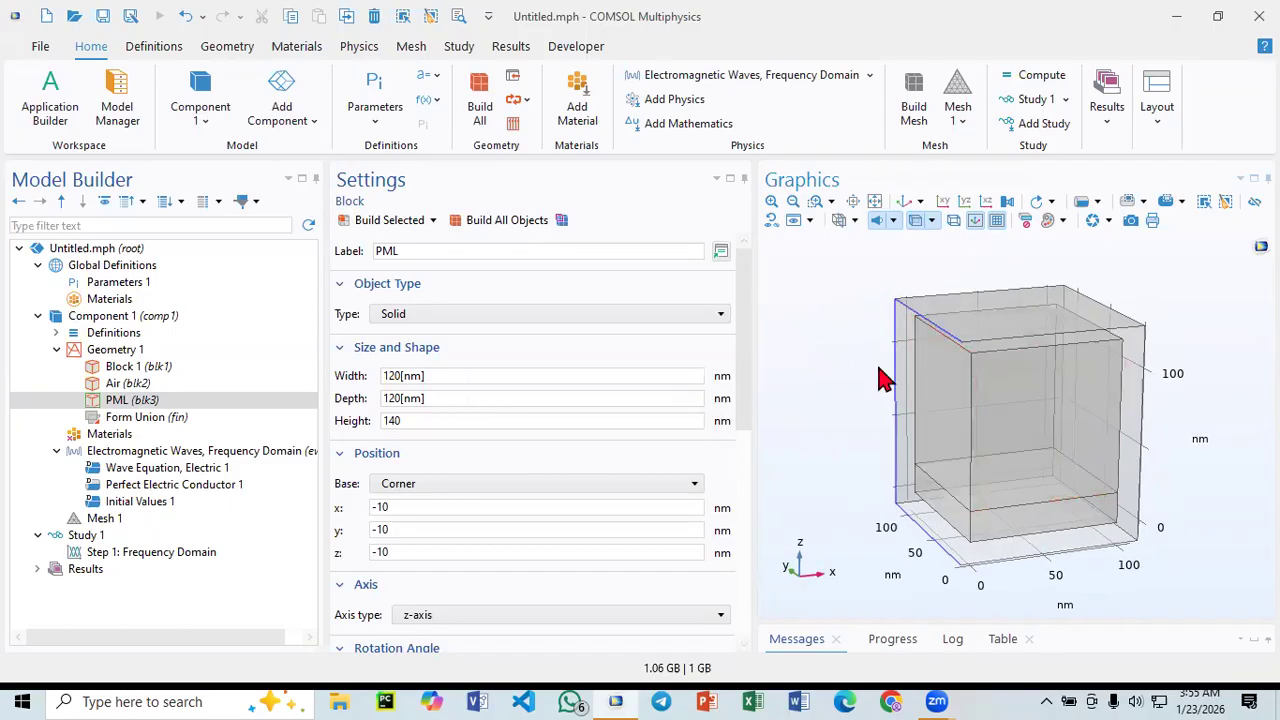
- Add a blank material to Component 1
{"action": "left_click", "coordinate": [111, 439]}
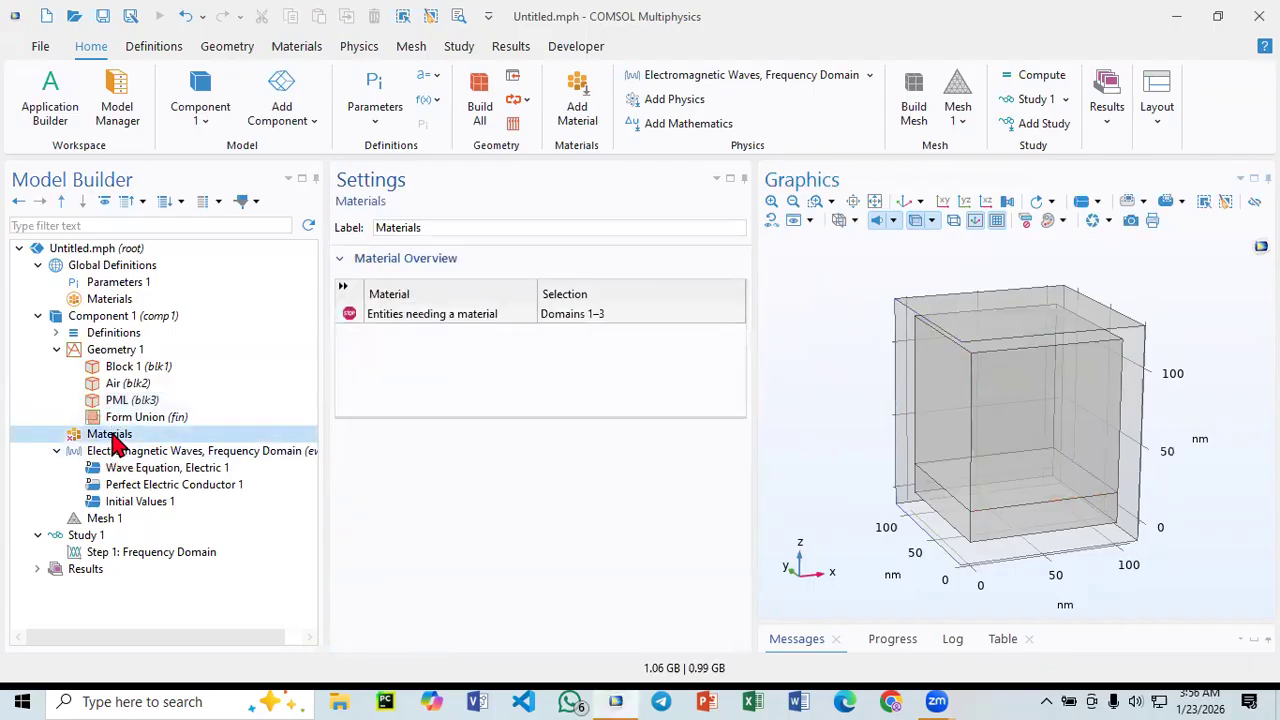
{"action": "right_click", "coordinate": [104, 446]}
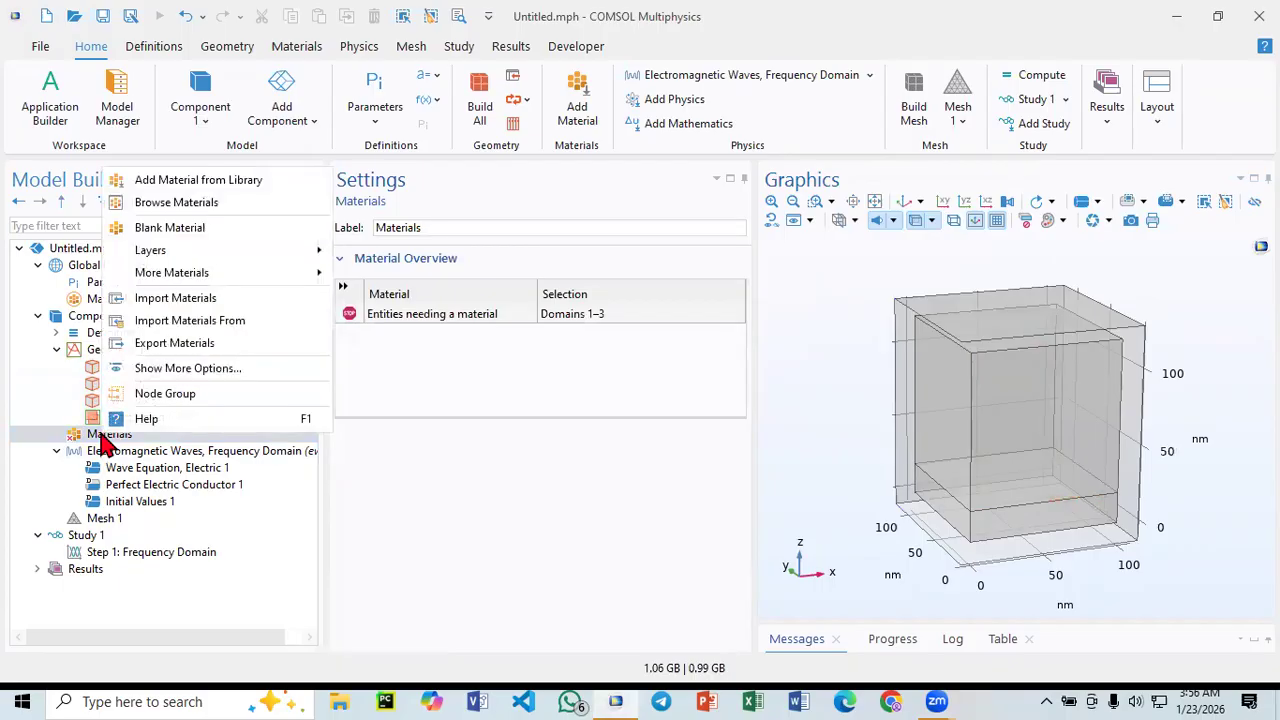
{"action": "mouse_move", "coordinate": [170, 256]}
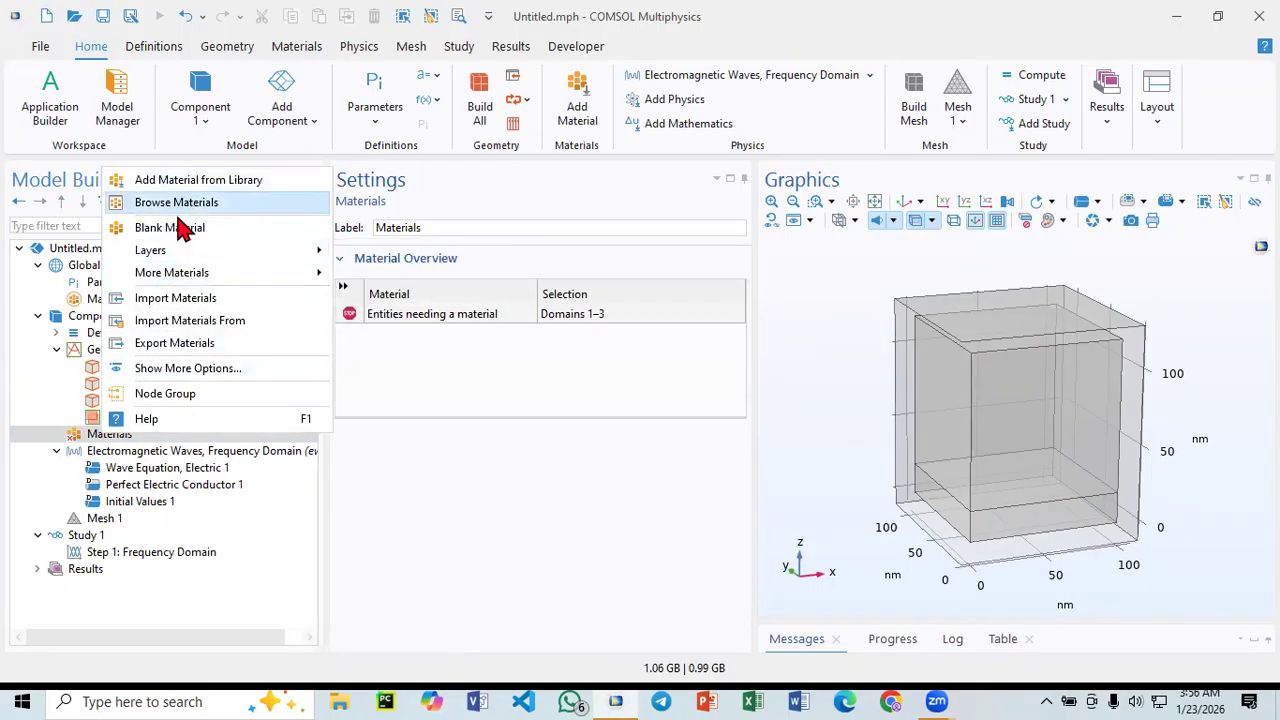
{"action": "left_click", "coordinate": [198, 228]}
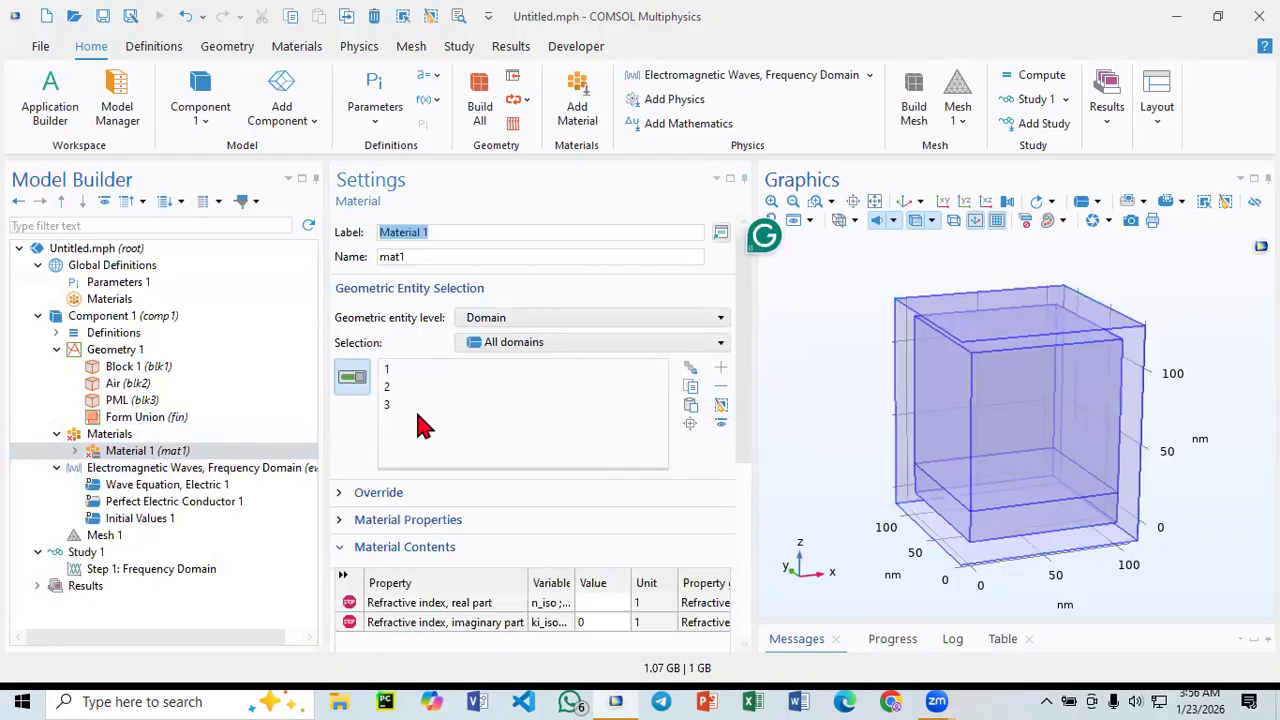
{"action": "left_click", "coordinate": [1004, 512]}
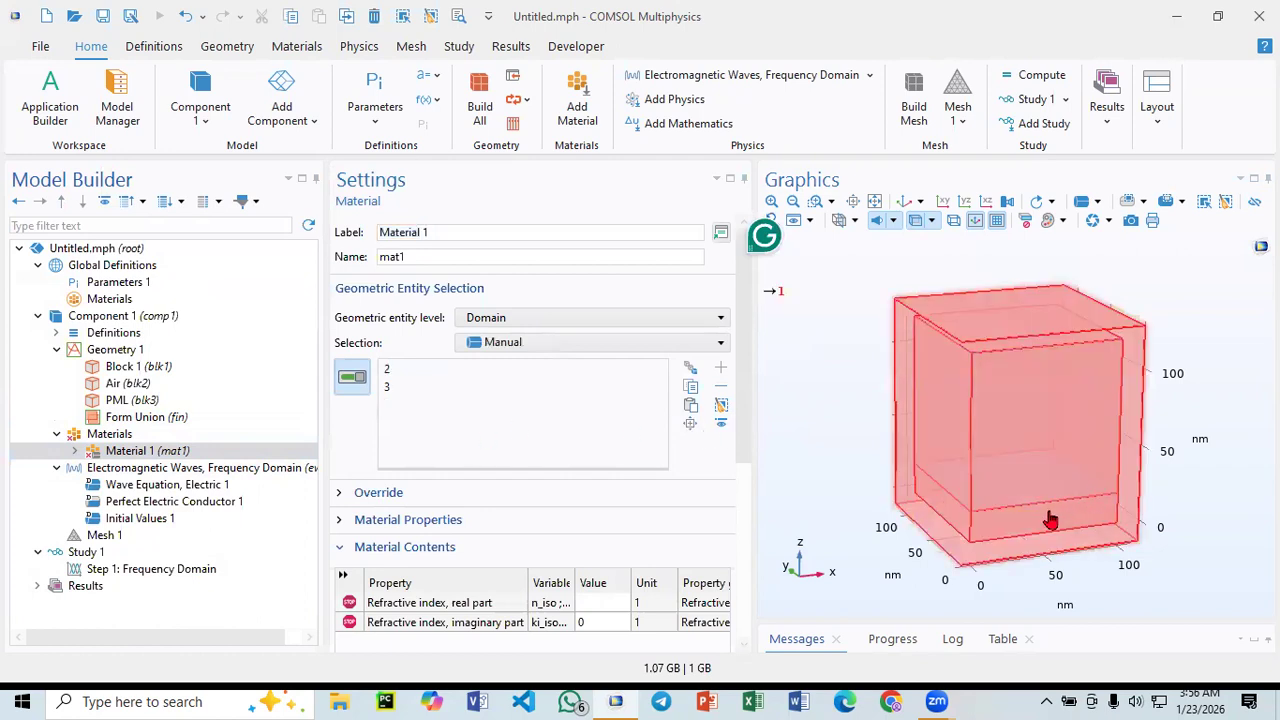
{"action": "left_click_drag", "start_coordinate": [824, 382], "coordinate": [768, 286]}
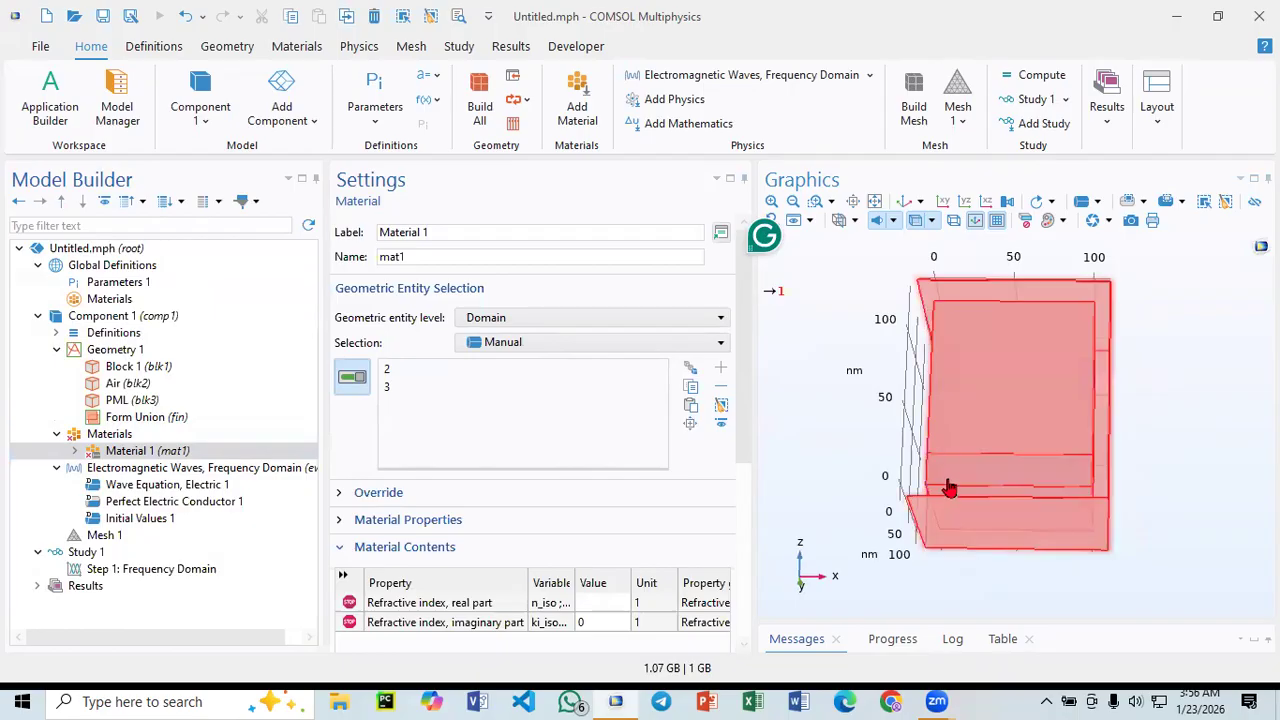
{"action": "left_click_drag", "start_coordinate": [794, 486], "coordinate": [886, 469]}
{"action": "left_click", "coordinate": [978, 329]}
{"action": "left_click_drag", "start_coordinate": [845, 366], "coordinate": [817, 274]}
- Identify the base block as domain 2 and remove it from the new material's domain selection
{"action": "left_click", "coordinate": [406, 370]}
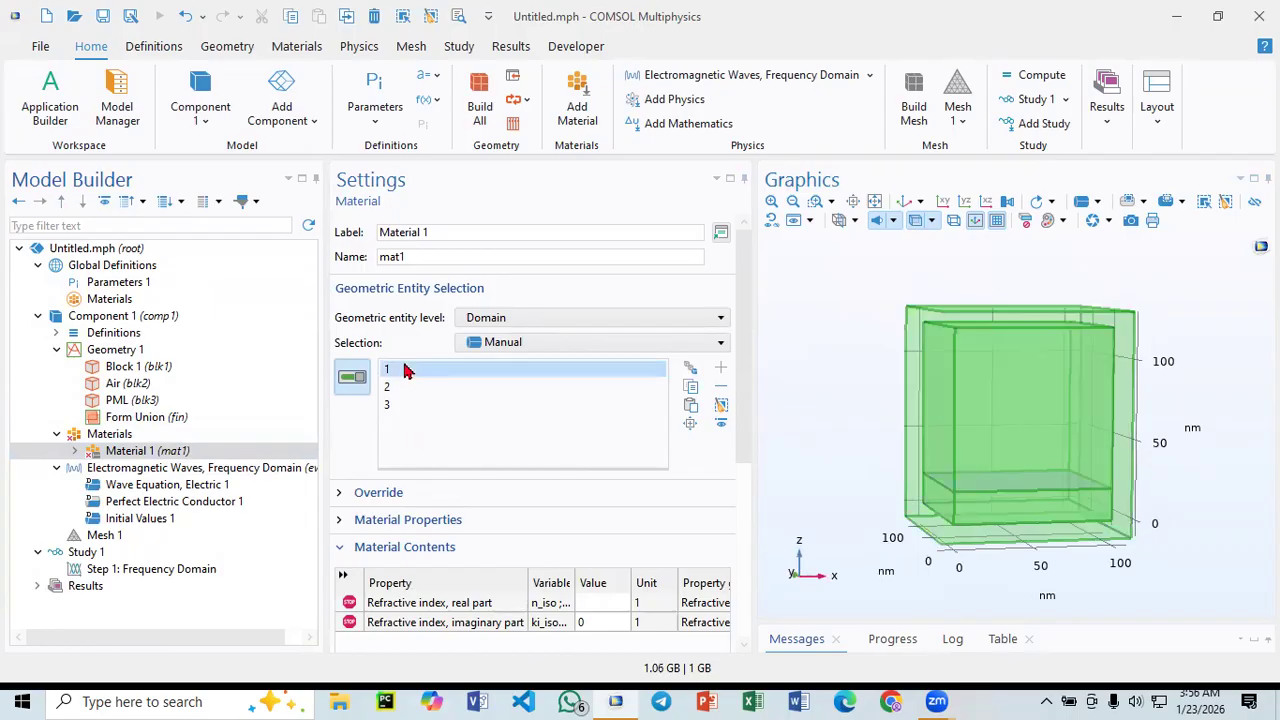
{"action": "left_click", "coordinate": [404, 388]}
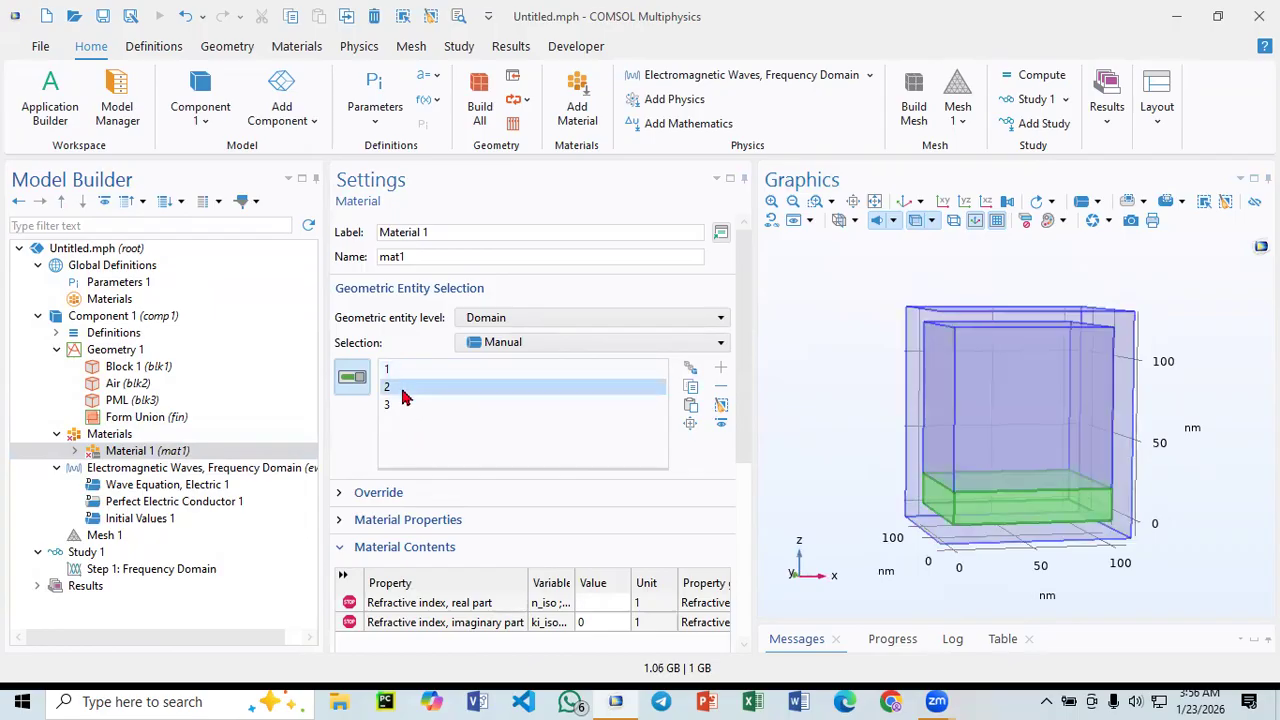
{"action": "left_click", "coordinate": [720, 387]}
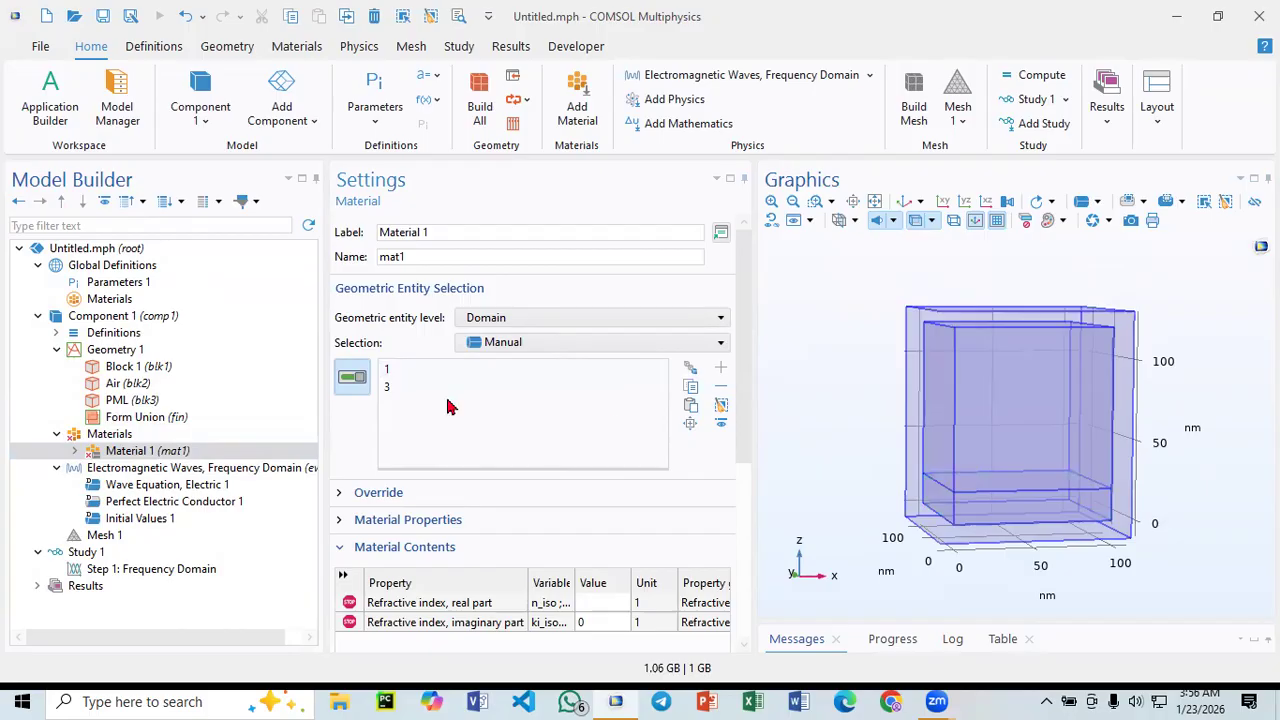
- Check domains 3 and 1 in the material's selection and set the material's label to Air
{"action": "mouse_move", "coordinate": [897, 443]}
{"action": "left_mouse_down"}
{"action": "mouse_move", "coordinate": [891, 457]}
{"action": "mouse_move", "coordinate": [882, 436]}
{"action": "left_mouse_up"}
{"action": "left_click", "coordinate": [393, 388]}
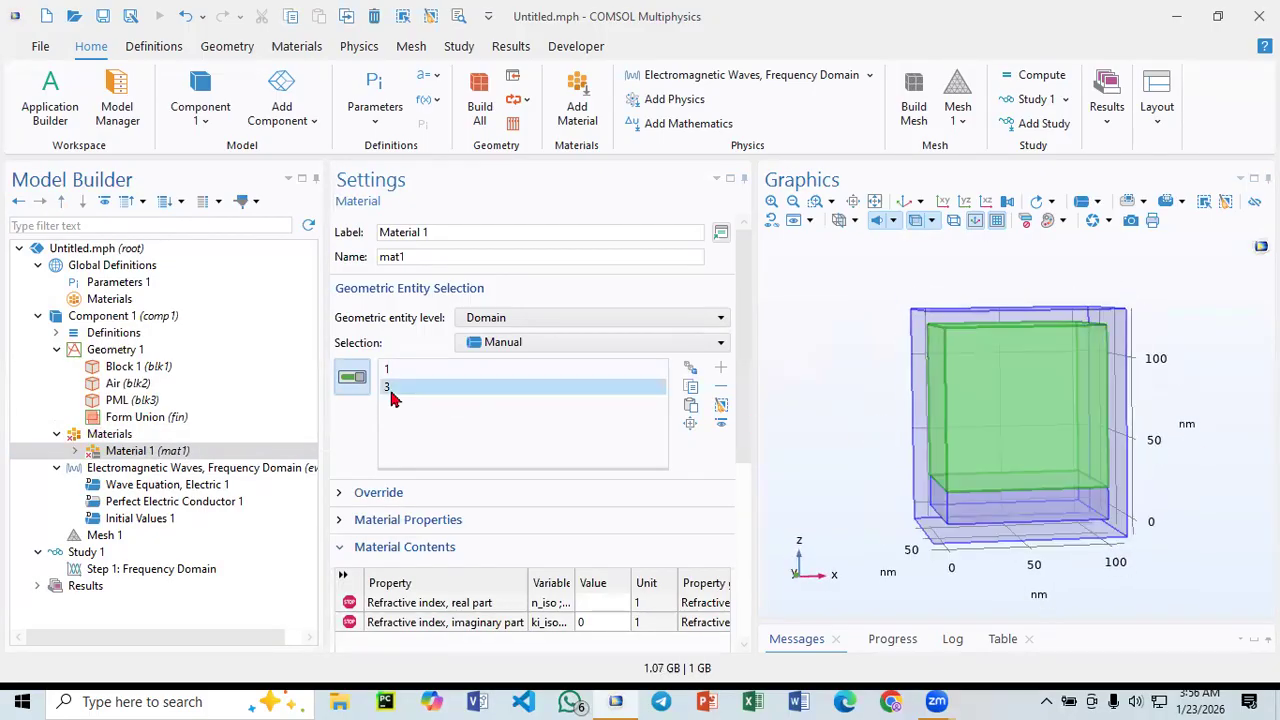
{"action": "left_click", "coordinate": [403, 373]}
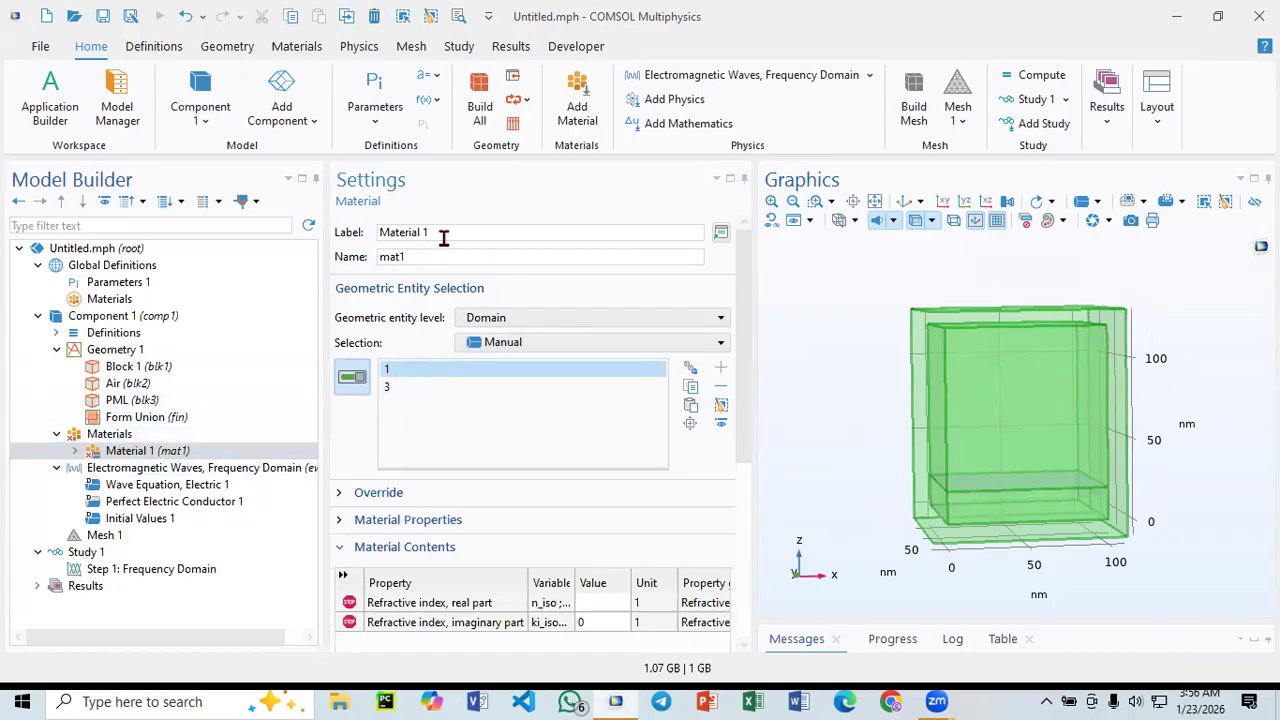
{"action": "left_click_drag", "start_coordinate": [443, 232], "coordinate": [340, 237]}
{"action": "type", "text": "Air"}
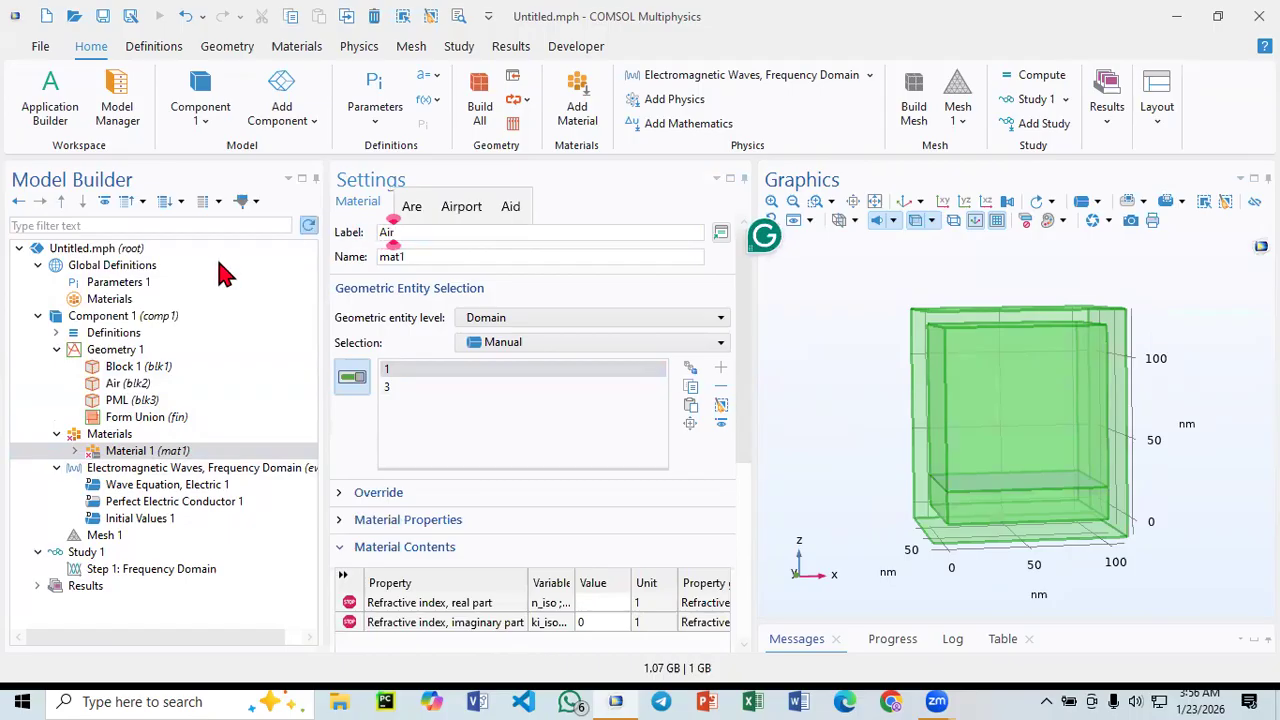
- Open the material library for Component 1 and select the first thin-film silver dataset among the optical inorganic materials
{"action": "left_click", "coordinate": [145, 435]}
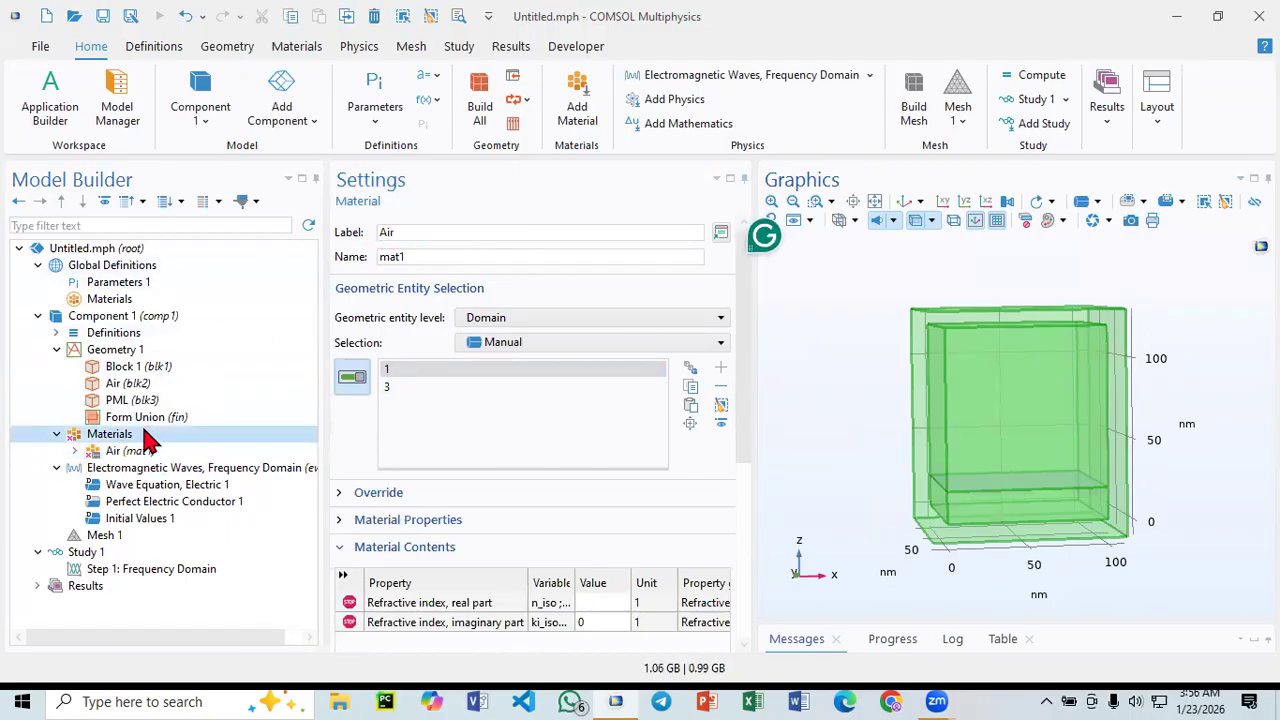
{"action": "right_click", "coordinate": [147, 438]}
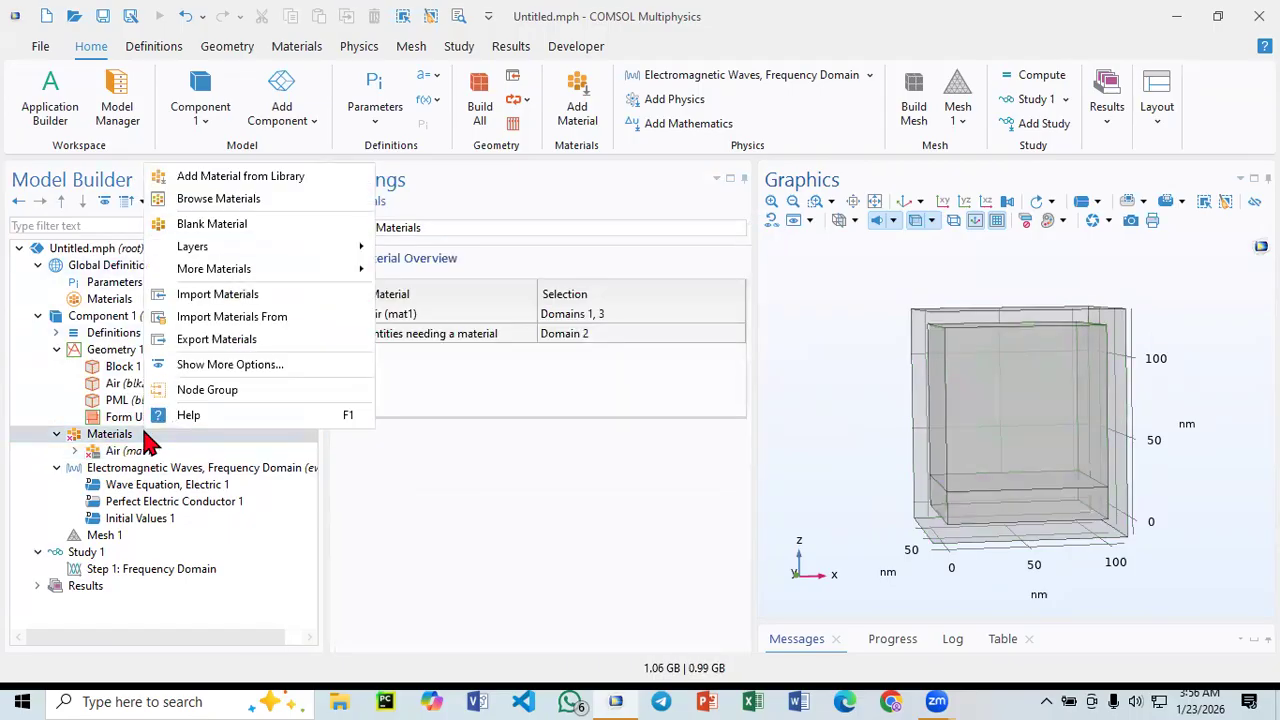
{"action": "left_click", "coordinate": [220, 180]}
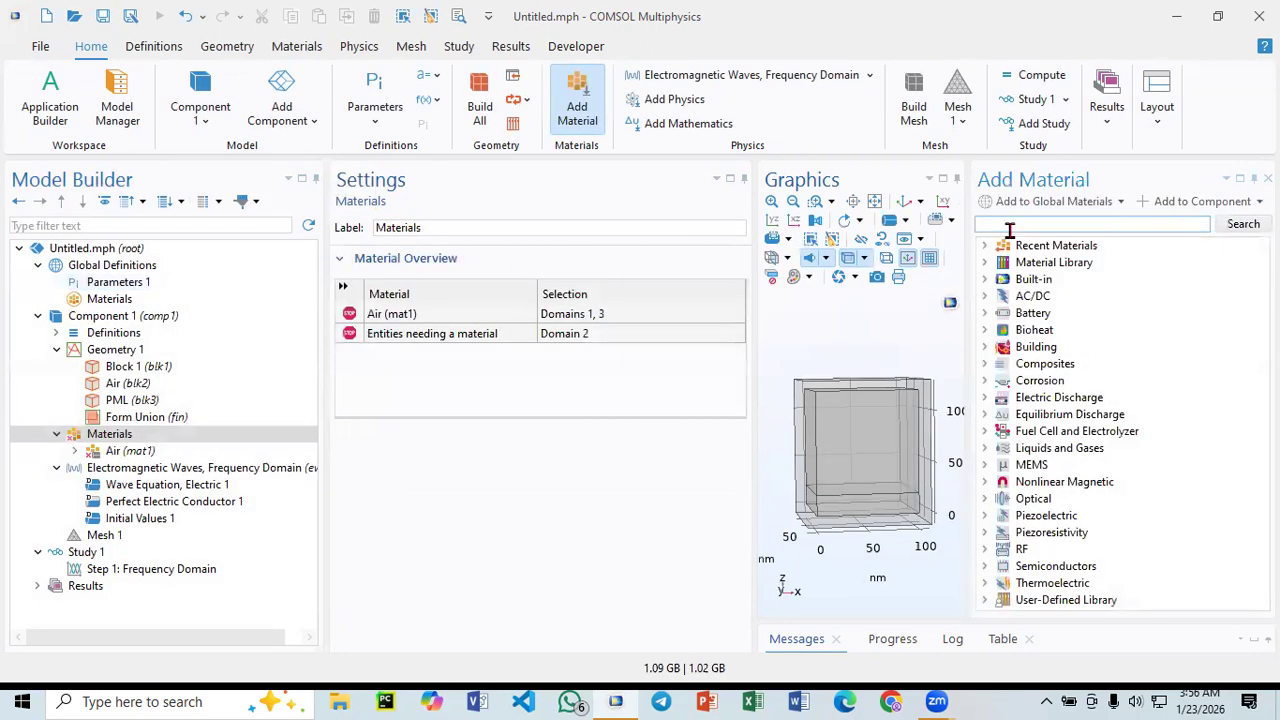
{"action": "left_click", "coordinate": [986, 500]}
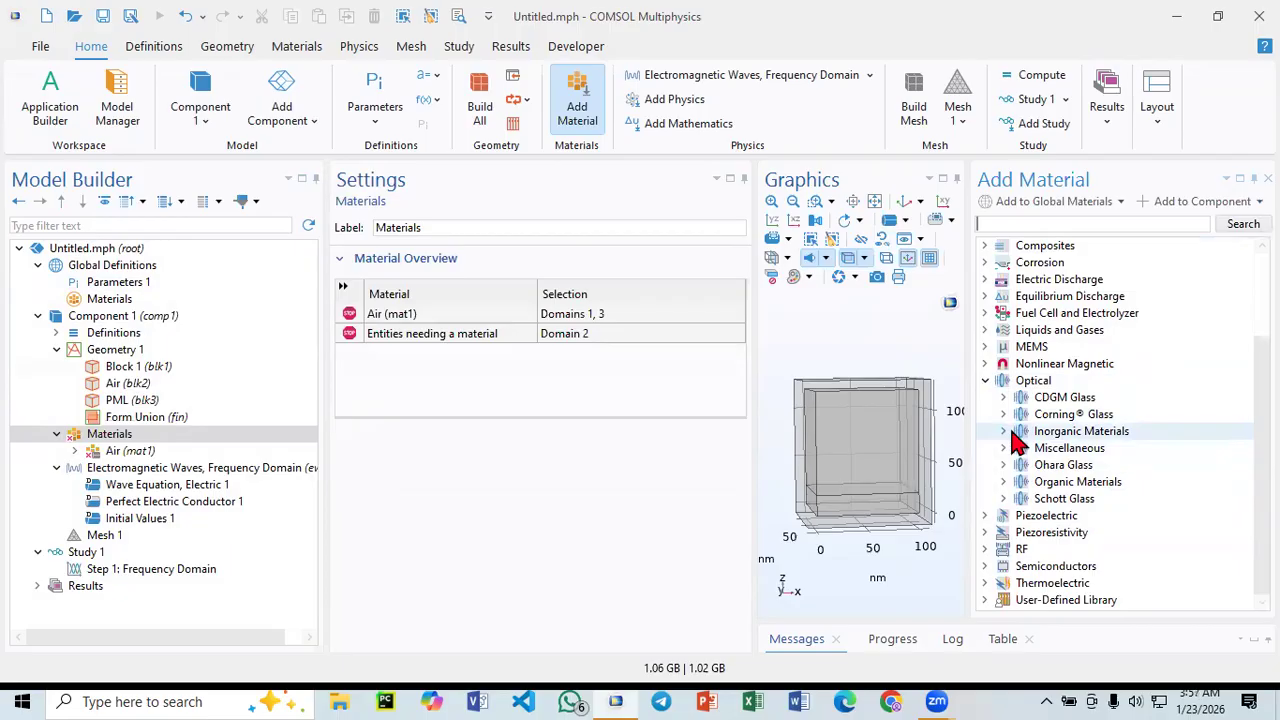
{"action": "left_click", "coordinate": [1004, 431]}
{"action": "left_click", "coordinate": [1022, 448]}
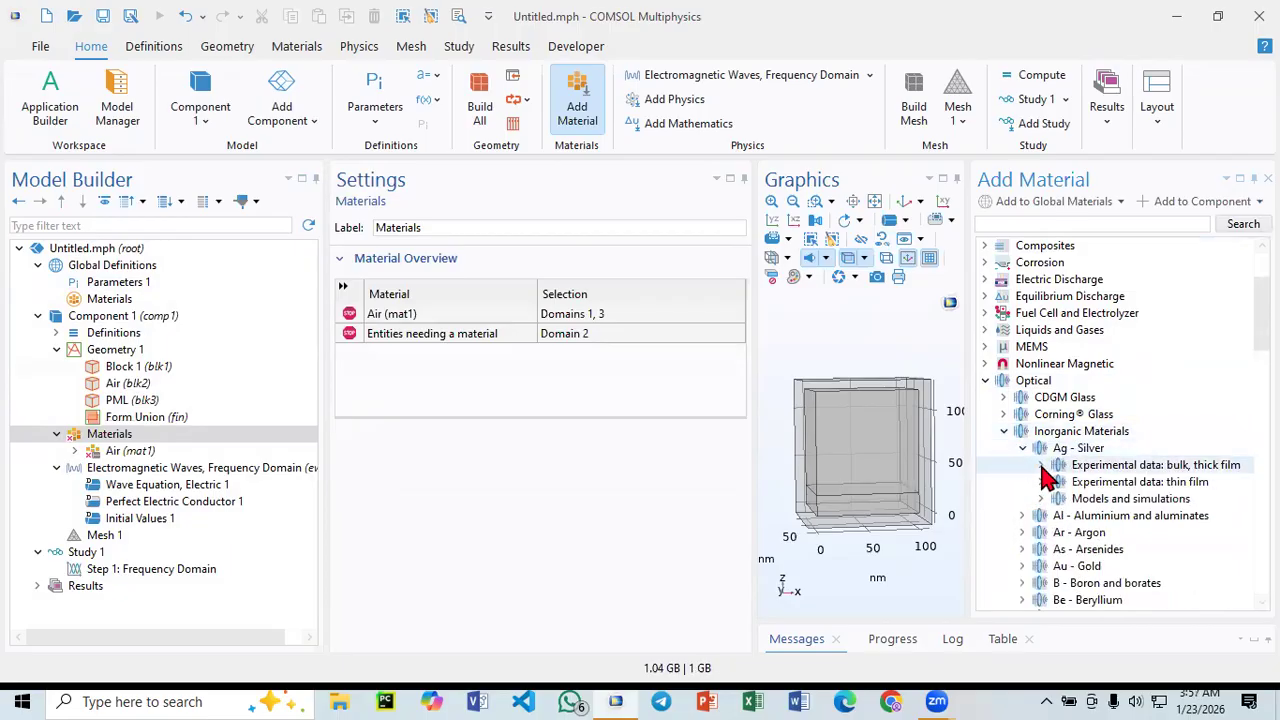
{"action": "left_click", "coordinate": [1042, 466]}
{"action": "left_click", "coordinate": [1042, 466]}
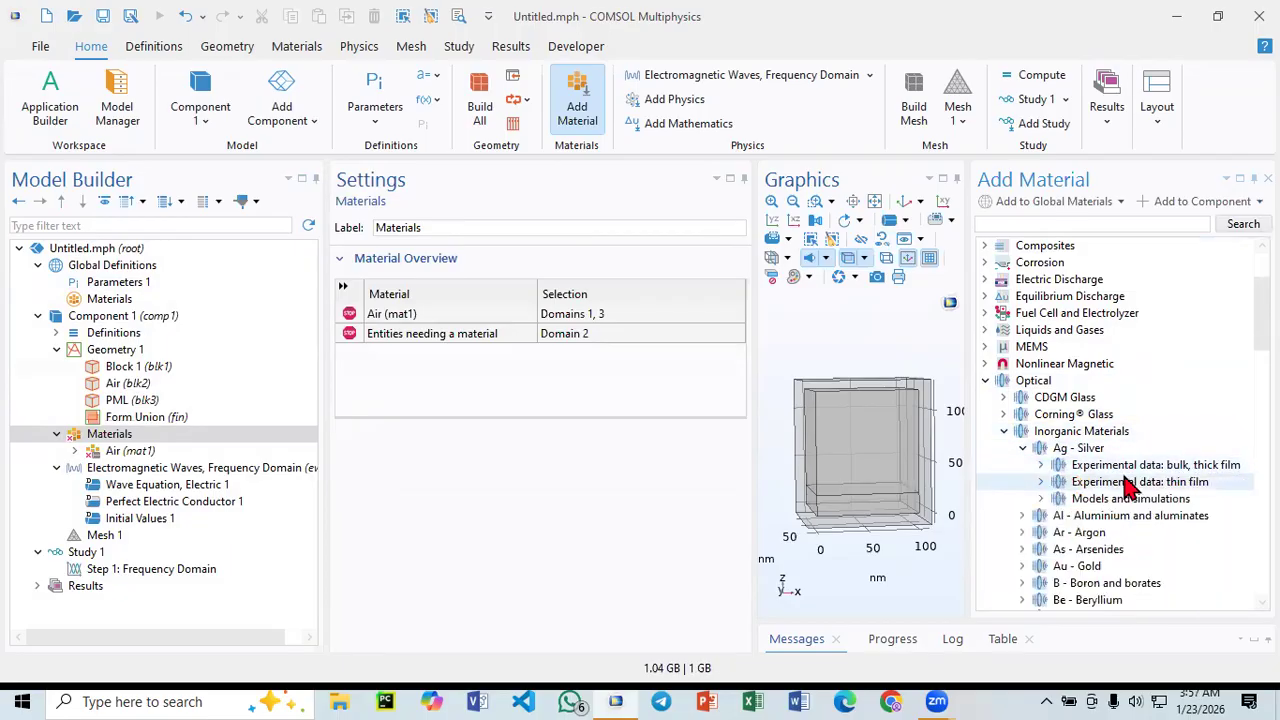
{"action": "left_click", "coordinate": [1042, 482]}
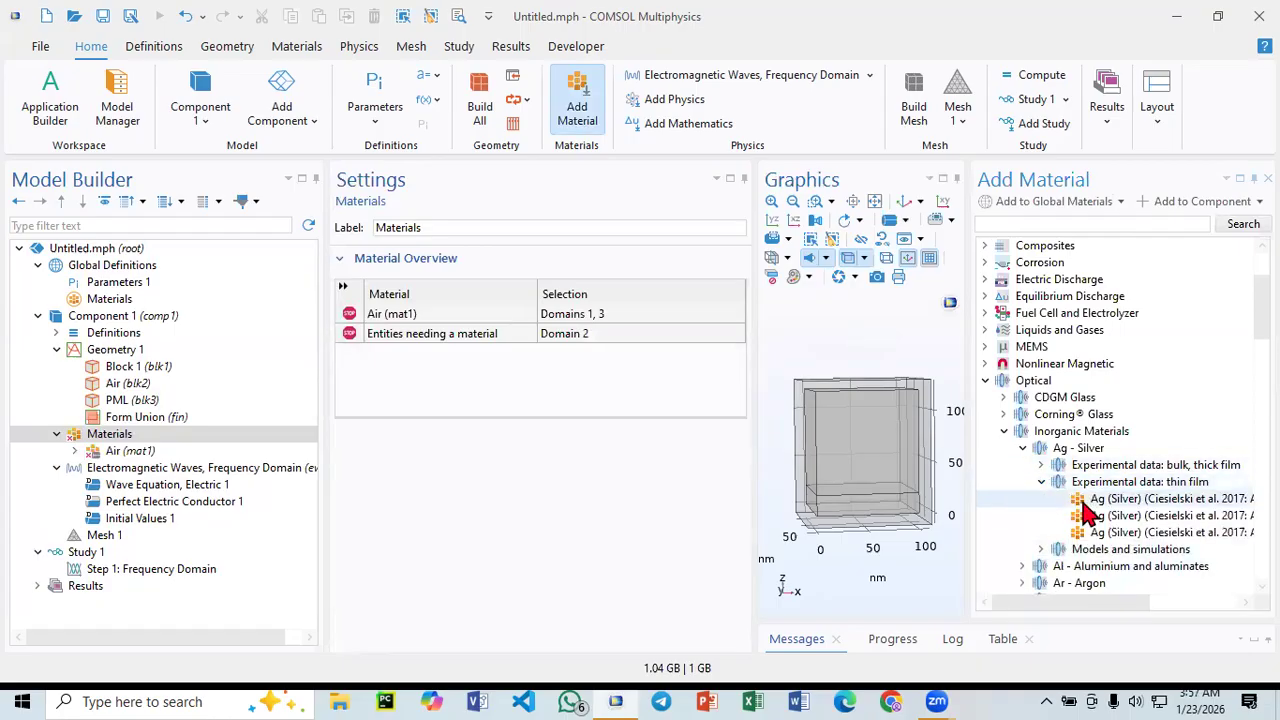
{"action": "left_click", "coordinate": [1082, 501]}
- Read the full names of the thin-film silver datasets and reselect the Ag/SiO2 entry covering n,k 0.191-20.9 um
{"action": "left_click_drag", "start_coordinate": [1115, 603], "coordinate": [1205, 612]}
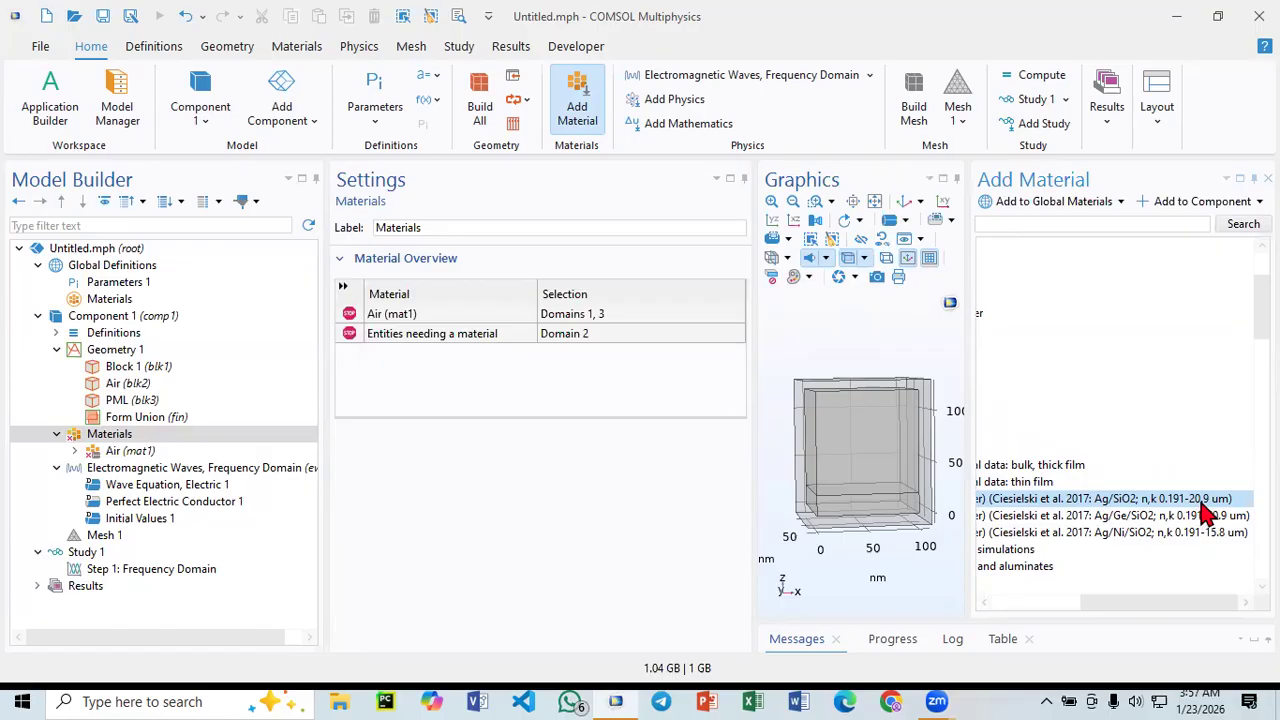
{"action": "left_click", "coordinate": [1170, 593]}
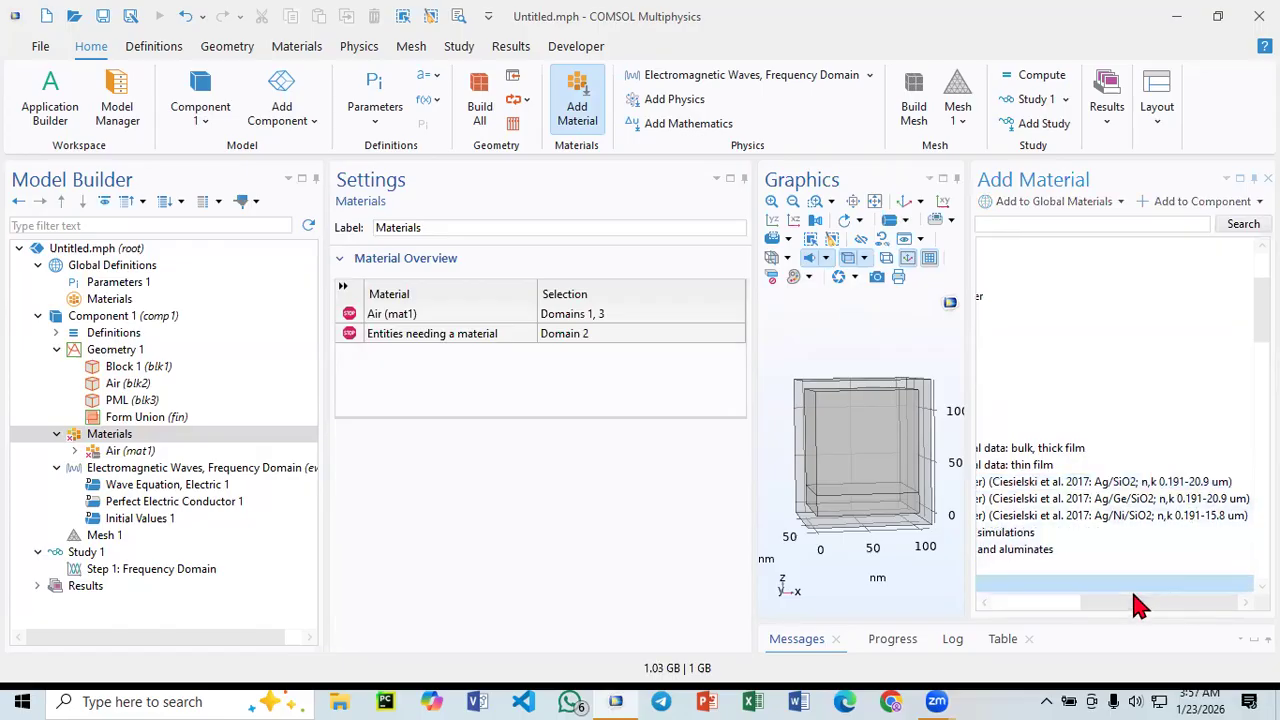
{"action": "left_click_drag", "start_coordinate": [1114, 605], "coordinate": [1043, 615]}
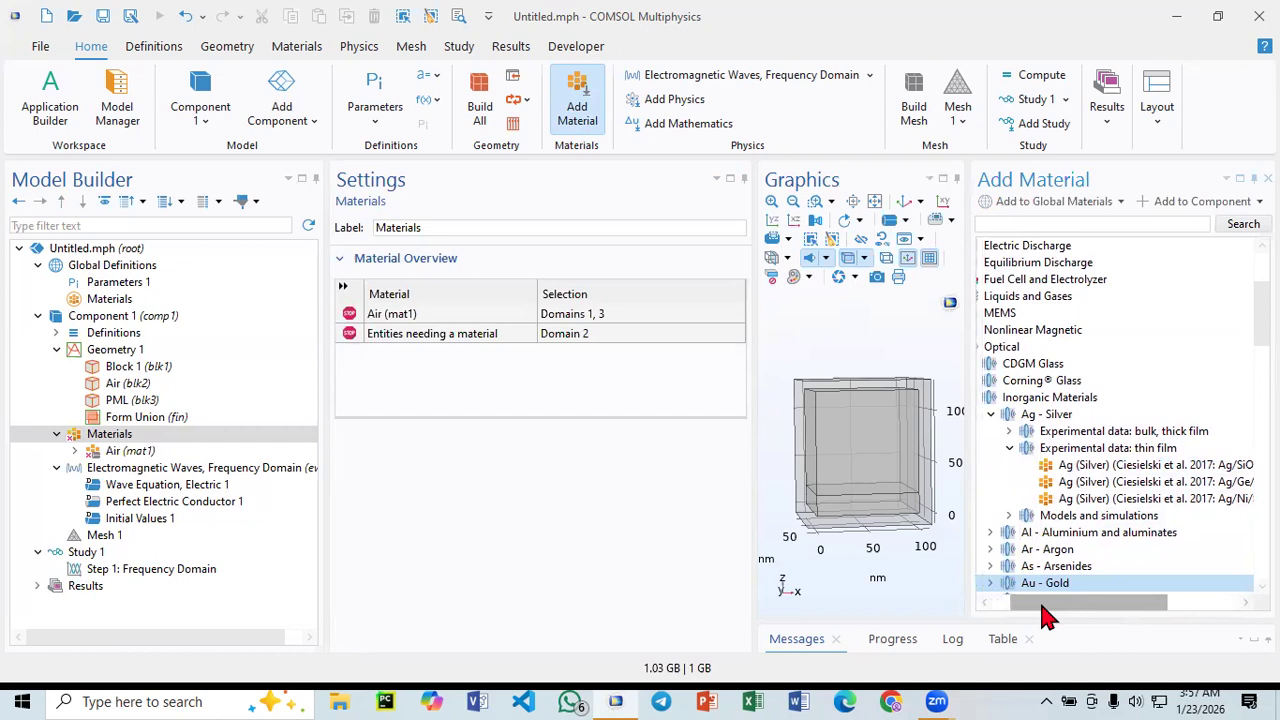
{"action": "left_click", "coordinate": [1090, 467]}
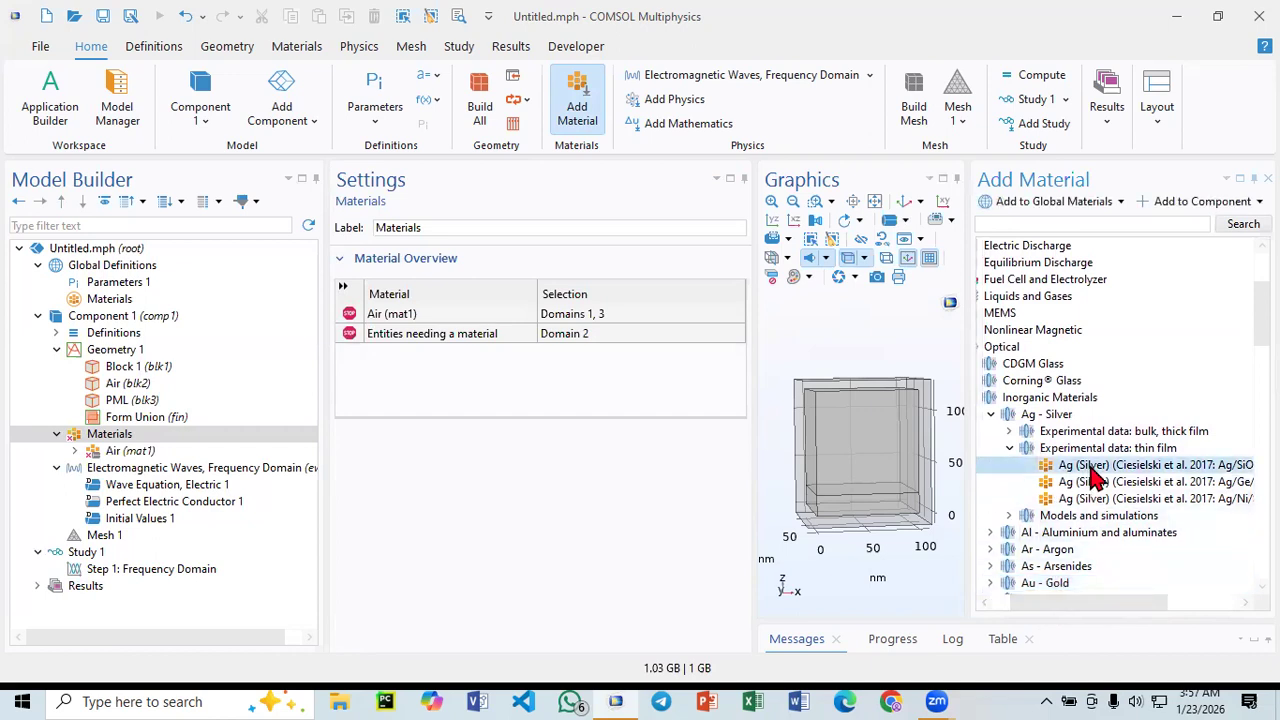
{"action": "left_click", "coordinate": [1105, 589]}
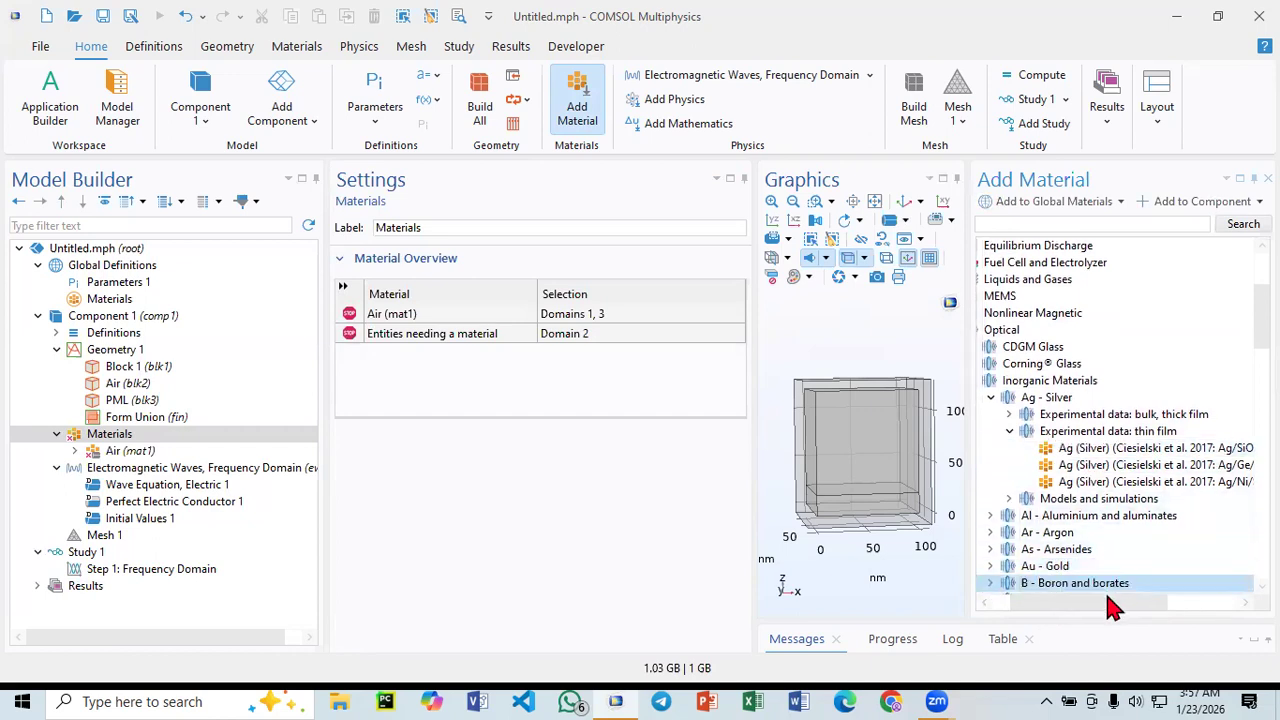
{"action": "left_click", "coordinate": [1087, 448]}
{"action": "left_click_drag", "start_coordinate": [1110, 604], "coordinate": [1174, 605]}
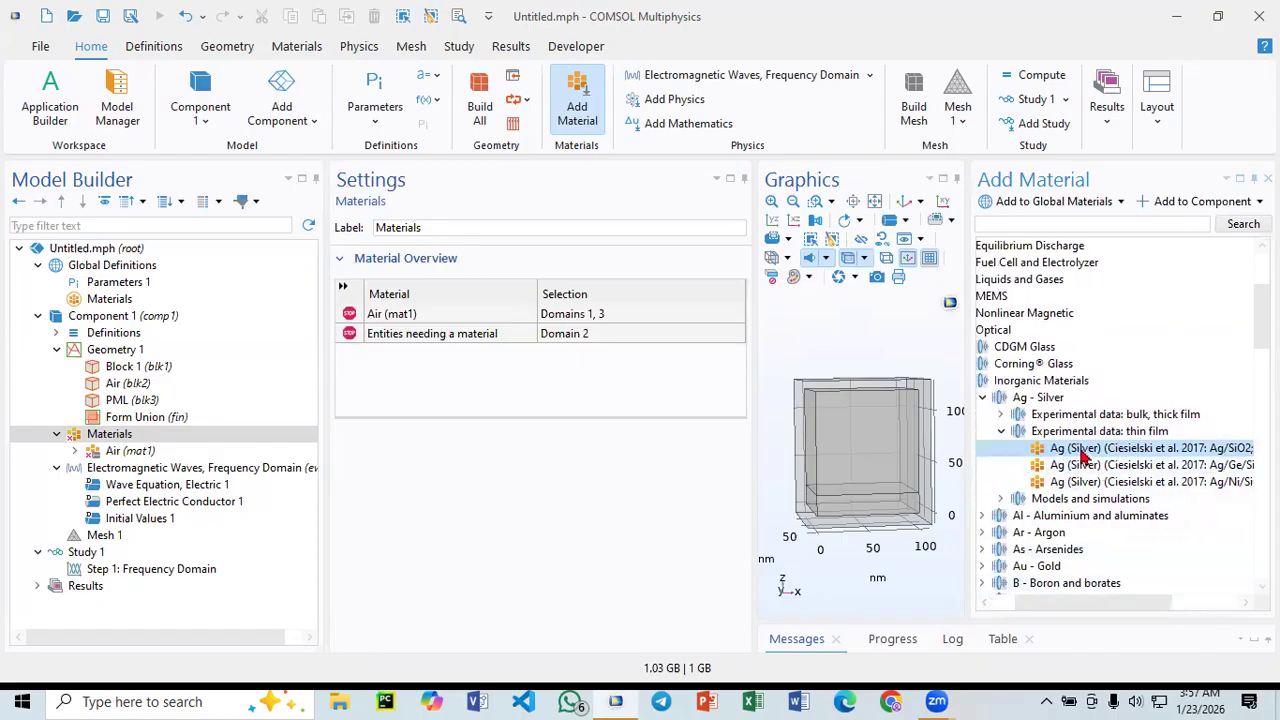
- Add the Ag/SiO2 thin-film silver material to the component and try to paste domain 1 into its selection
{"action": "double_click", "coordinate": [1083, 456]}
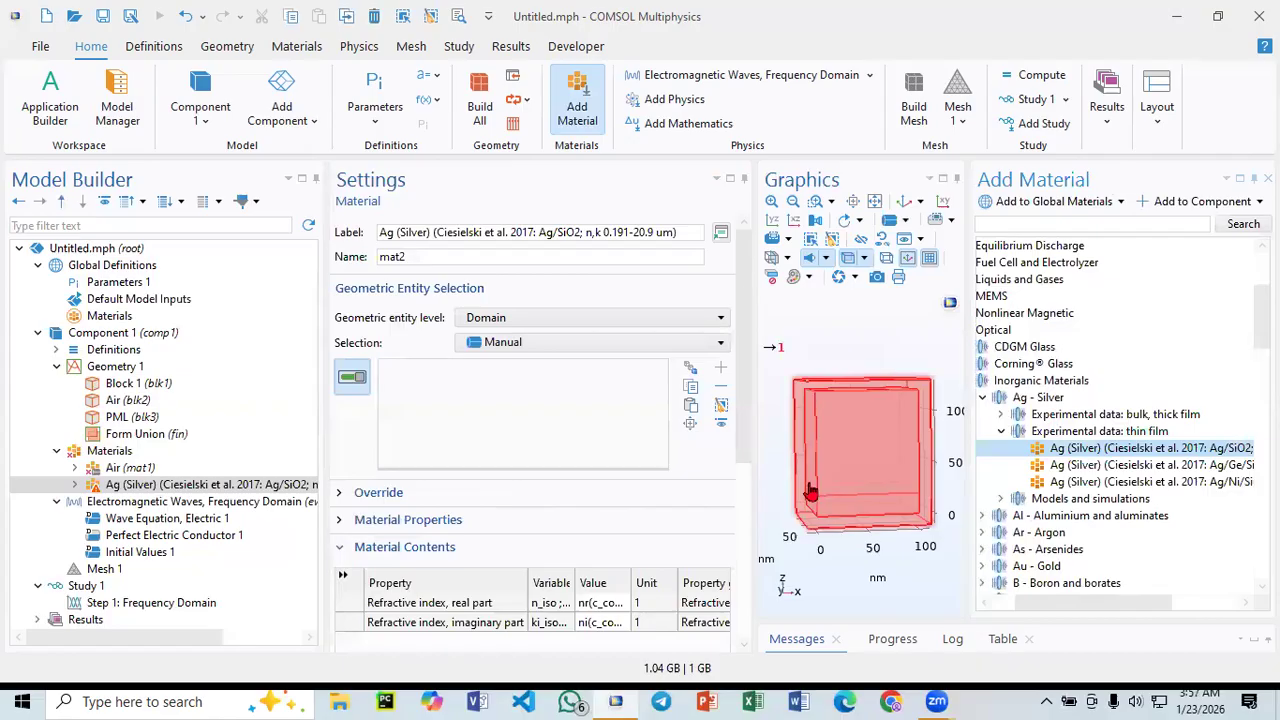
{"action": "left_click", "coordinate": [690, 404]}
{"action": "type", "text": "1"}
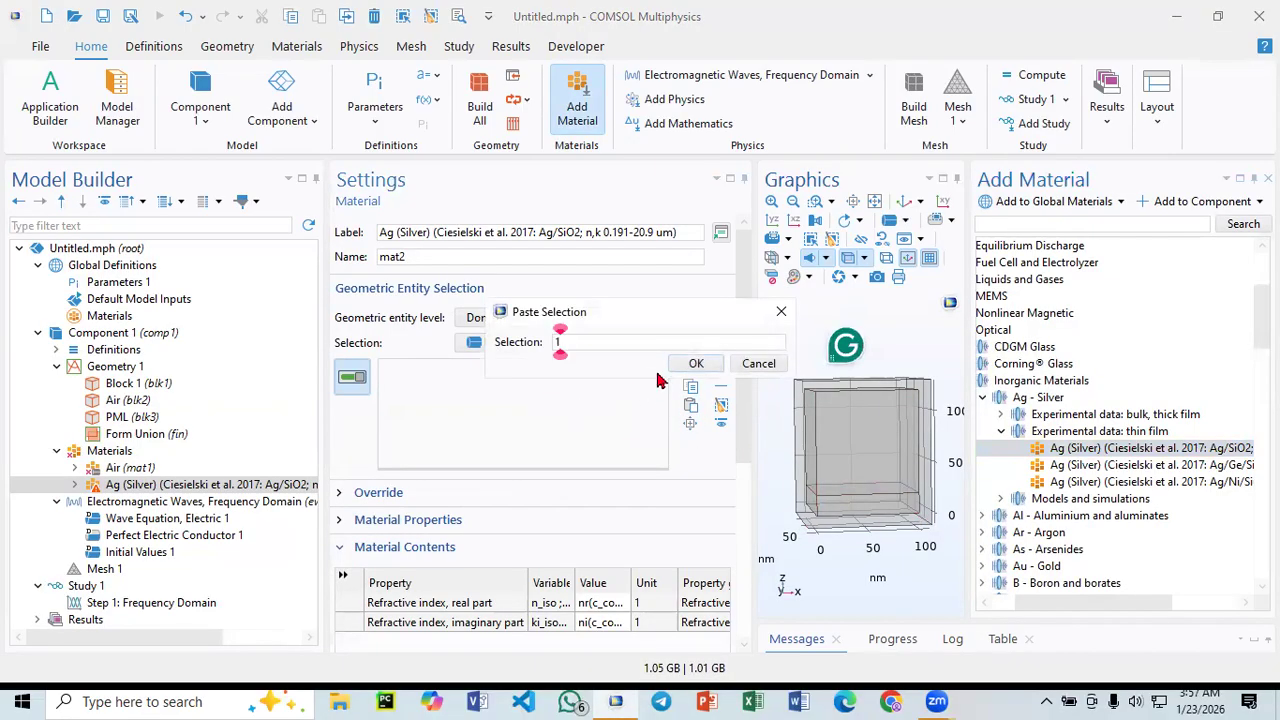
{"action": "key", "text": "Return"}
{"action": "left_click", "coordinate": [688, 412]}
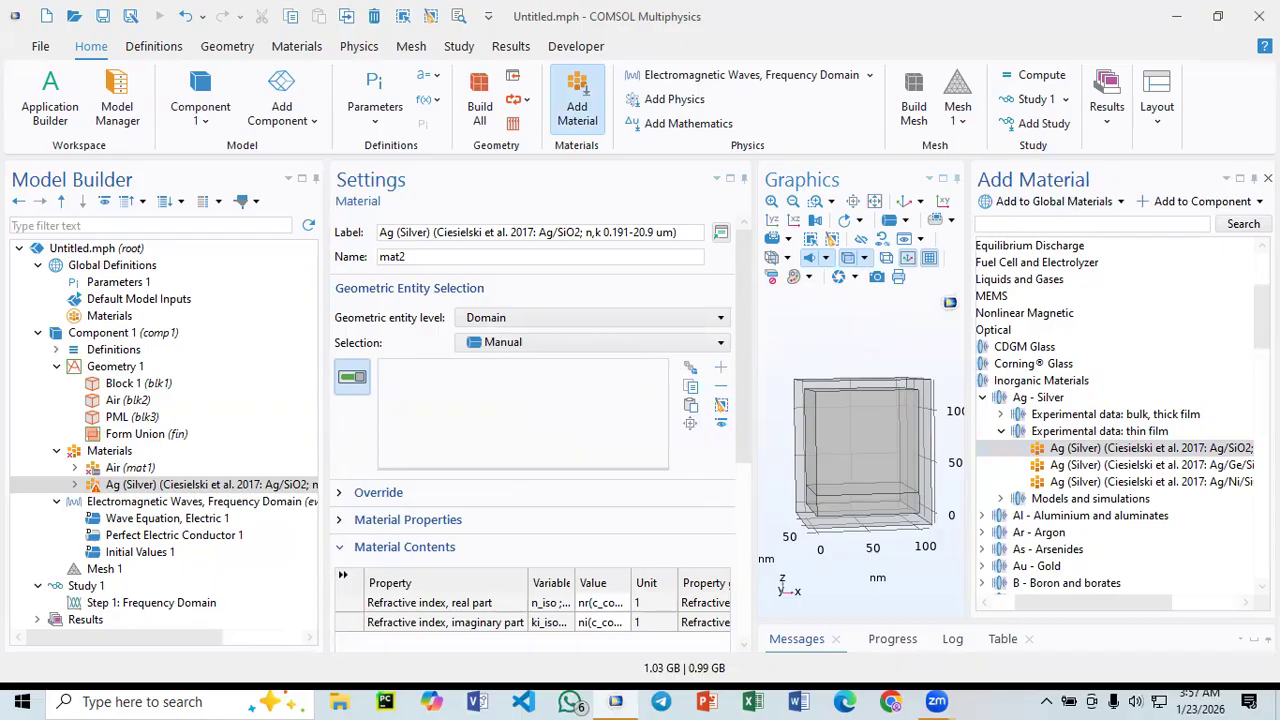
{"action": "left_click", "coordinate": [1268, 178]}
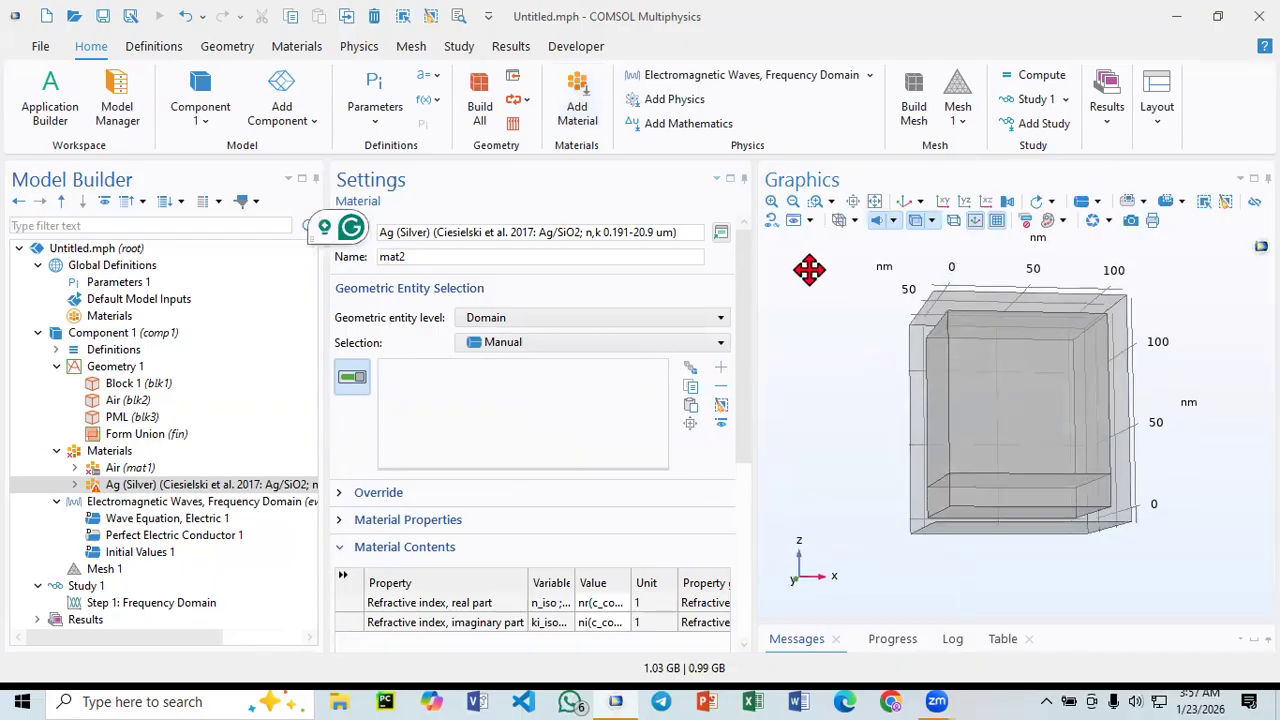
- Assign the silver material to the base block, domain 2, by box-selecting it in the 3D view
{"action": "left_click_drag", "start_coordinate": [848, 462], "coordinate": [848, 433]}
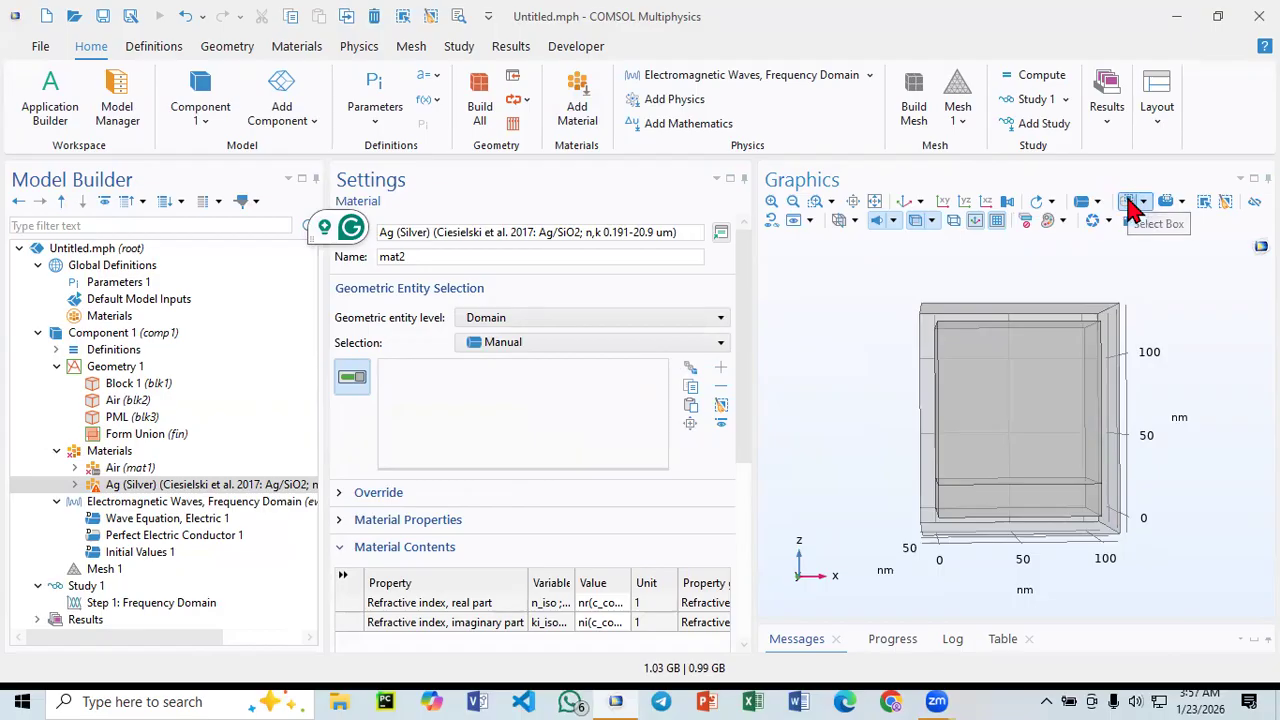
{"action": "left_click", "coordinate": [1127, 202]}
{"action": "left_click_drag", "start_coordinate": [888, 453], "coordinate": [1183, 538]}
{"action": "left_click_drag", "start_coordinate": [820, 400], "coordinate": [846, 424]}
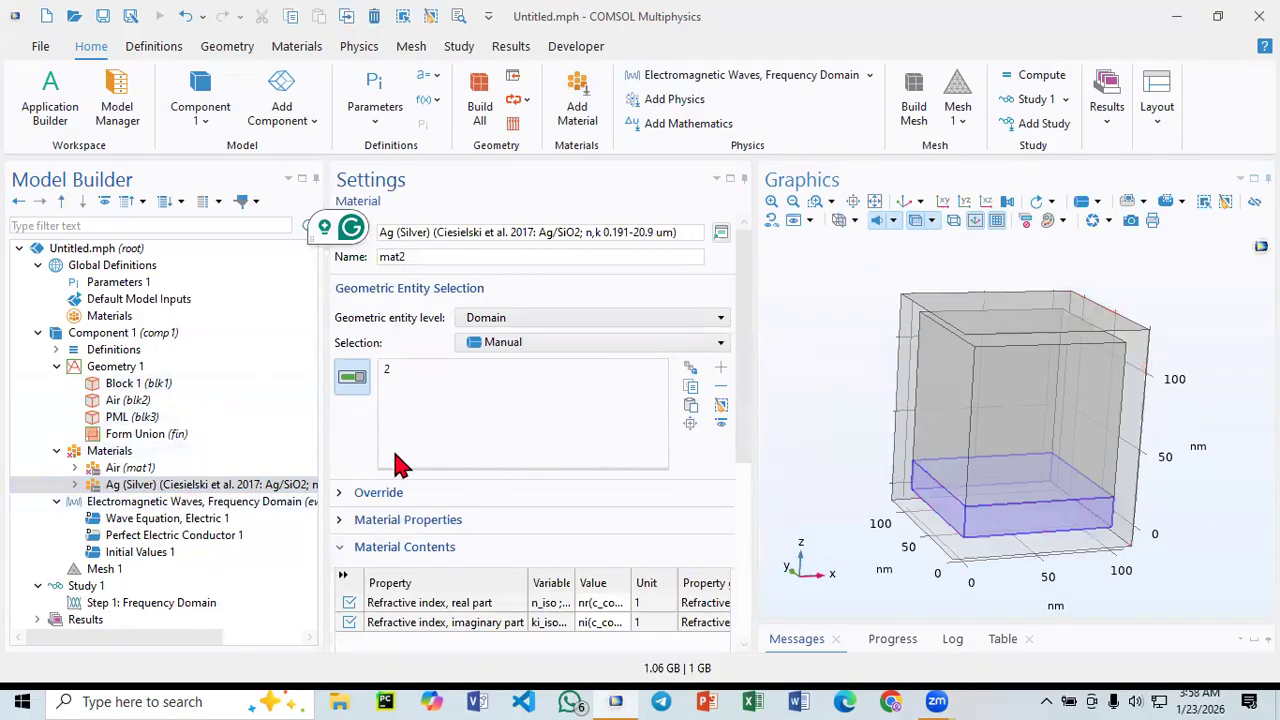
- Return to the Air material and delete all hide nodes to restore hidden geometry in the view
{"action": "left_click", "coordinate": [128, 470]}
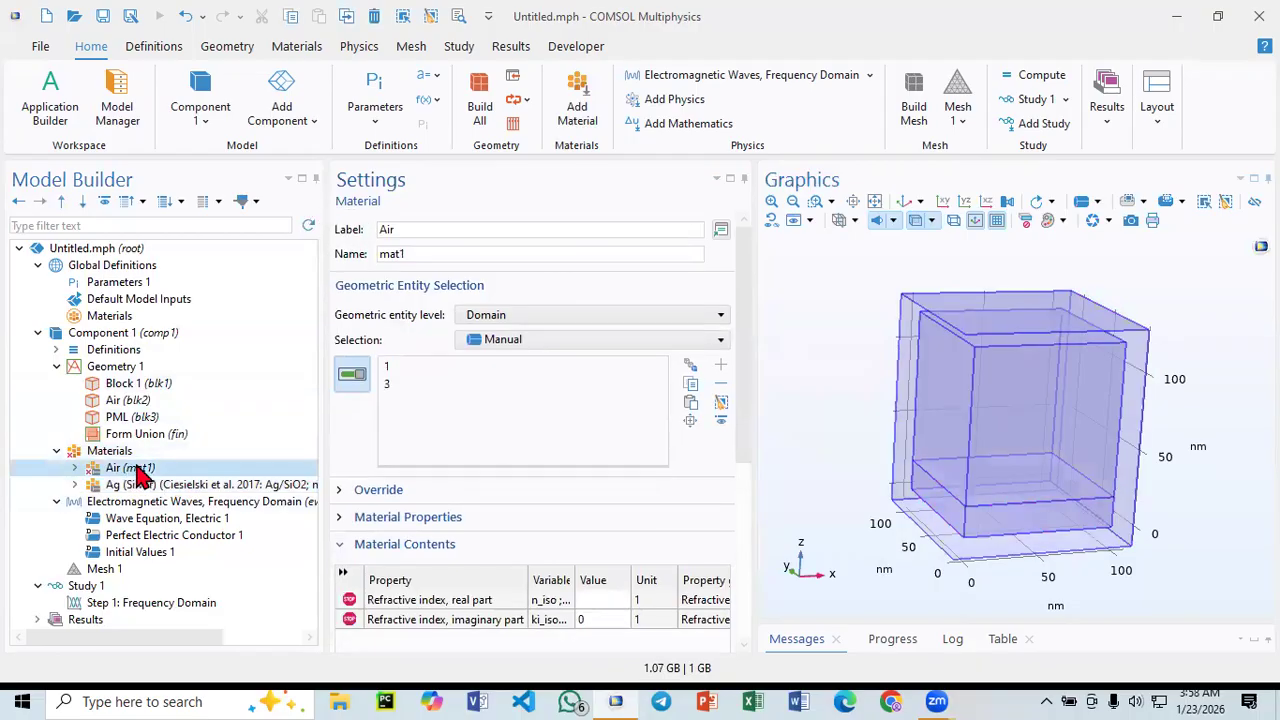
{"action": "left_click", "coordinate": [773, 222]}
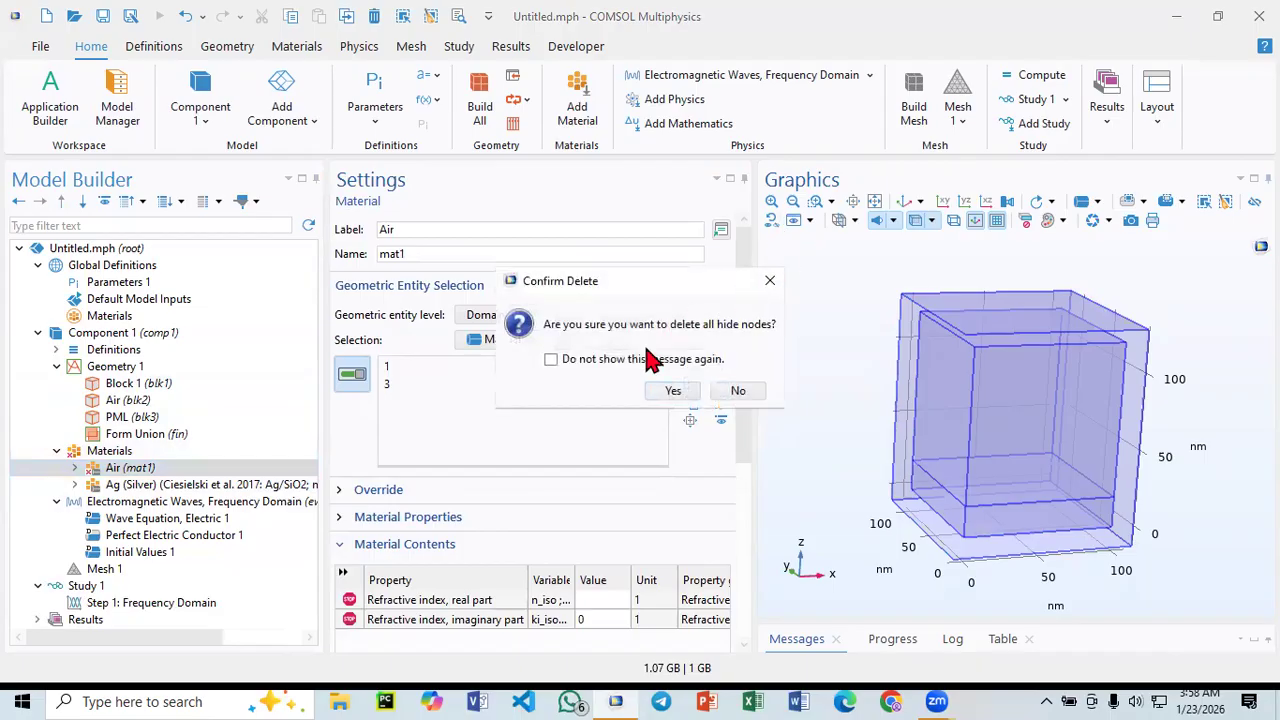
{"action": "left_click", "coordinate": [679, 395]}
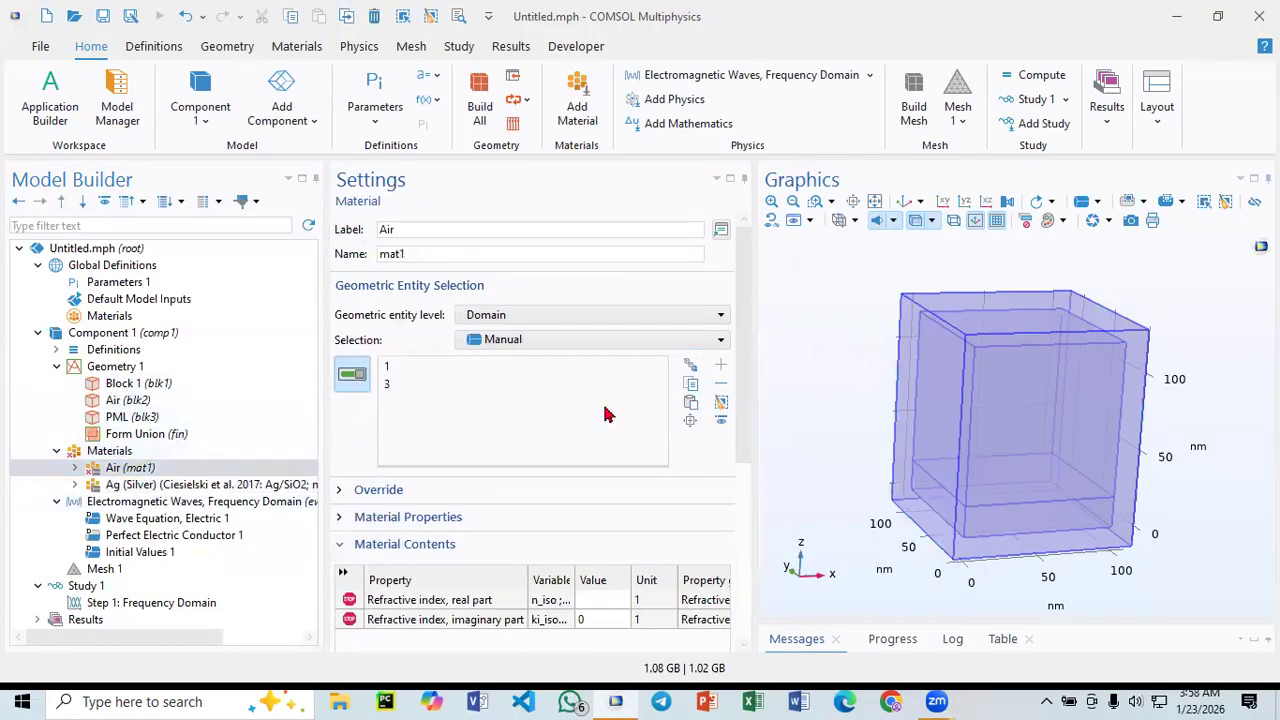
- Inspect domains 3 and 1 in the Air material's selection and compare with the silver material's domain
{"action": "left_click", "coordinate": [418, 386]}
{"action": "left_click", "coordinate": [420, 369]}
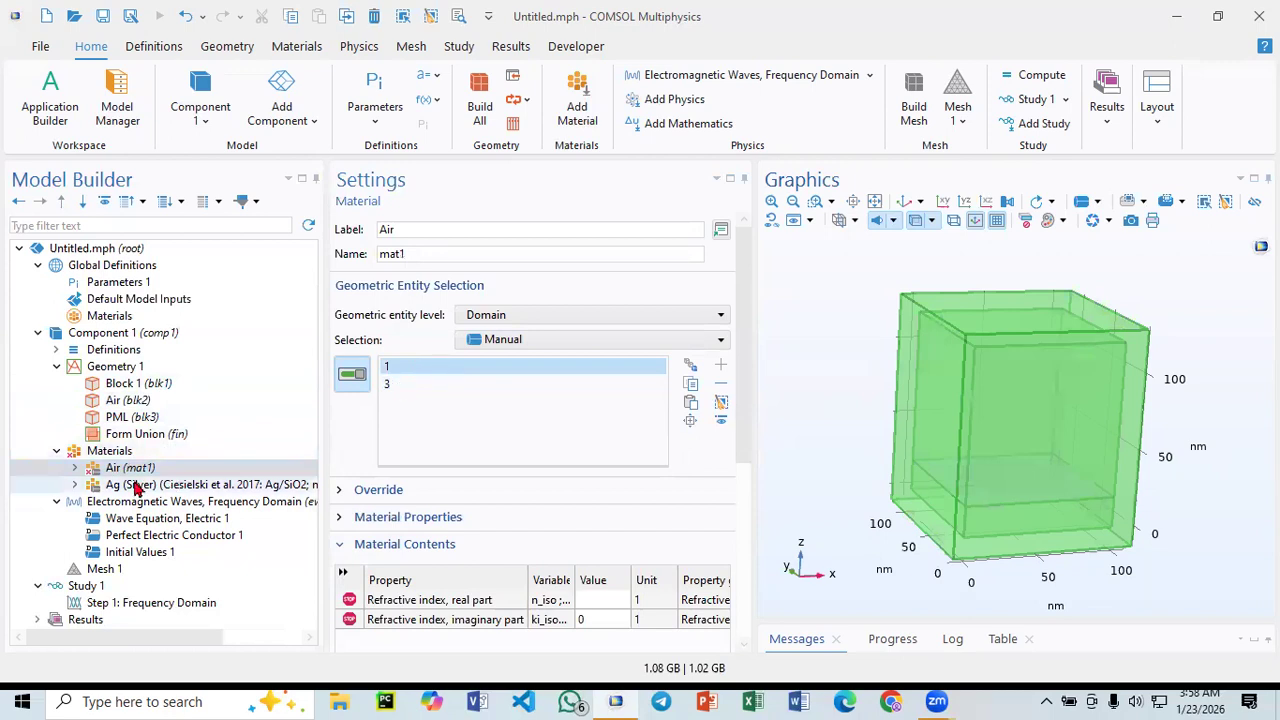
{"action": "left_click", "coordinate": [137, 487]}
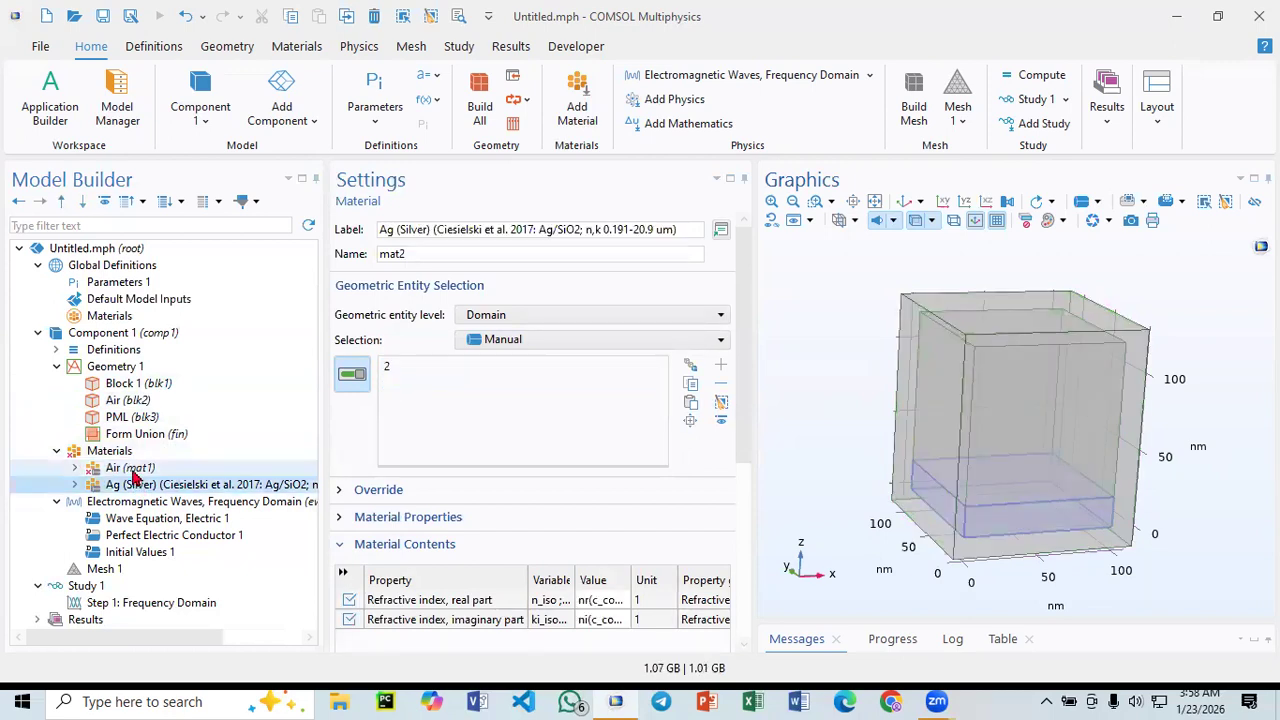
- Set the real part of the Air material's refractive index to 1 and review the material overview
{"action": "left_click", "coordinate": [137, 474]}
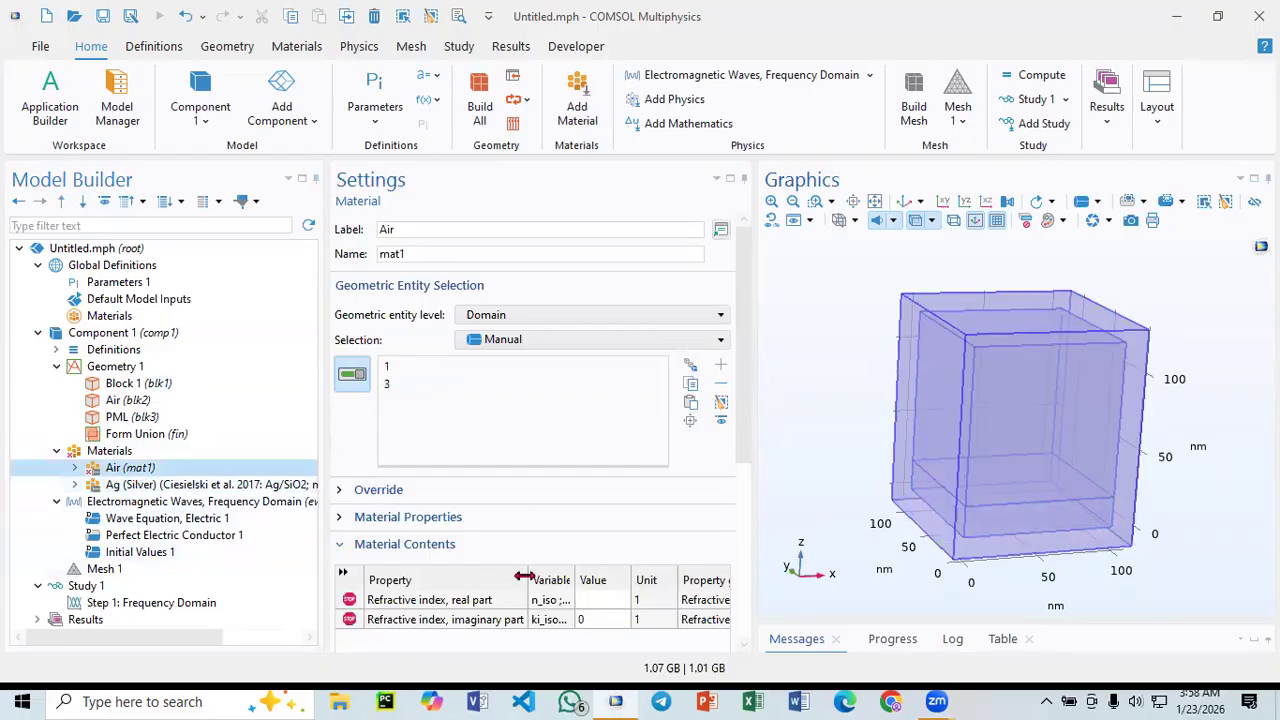
{"action": "left_click", "coordinate": [592, 600]}
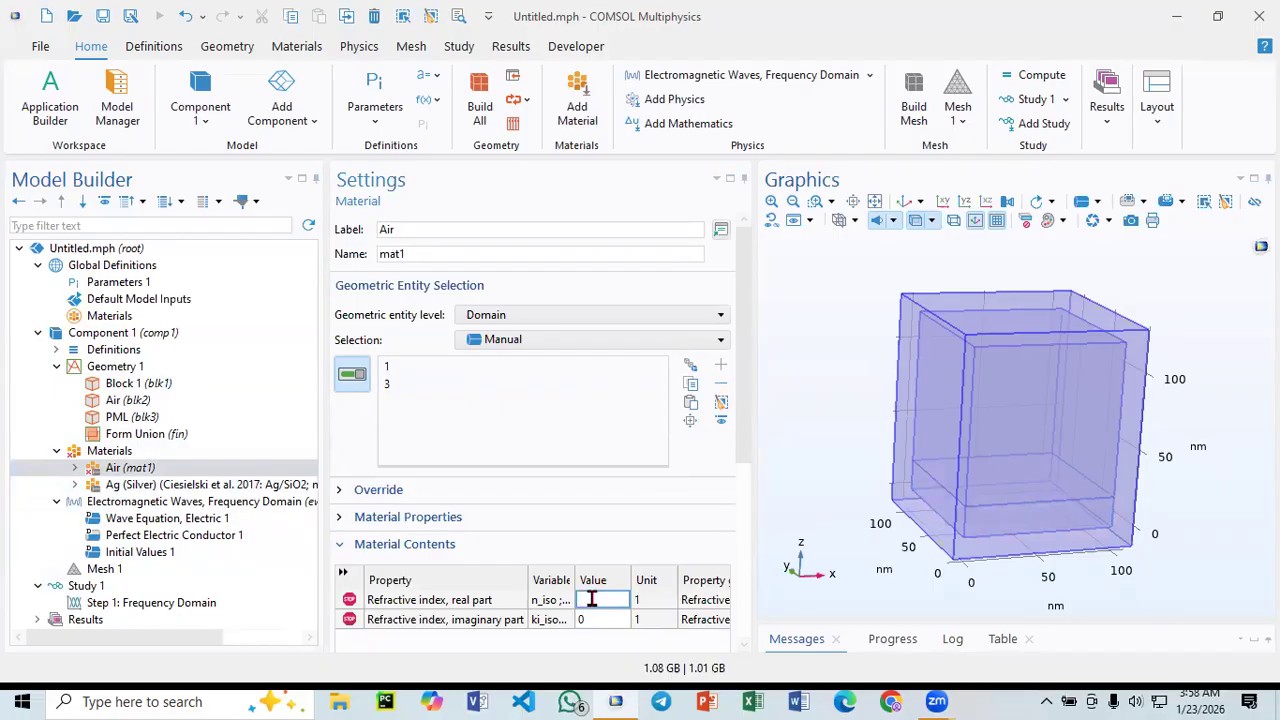
{"action": "type", "text": "1"}
{"action": "left_click", "coordinate": [607, 621]}
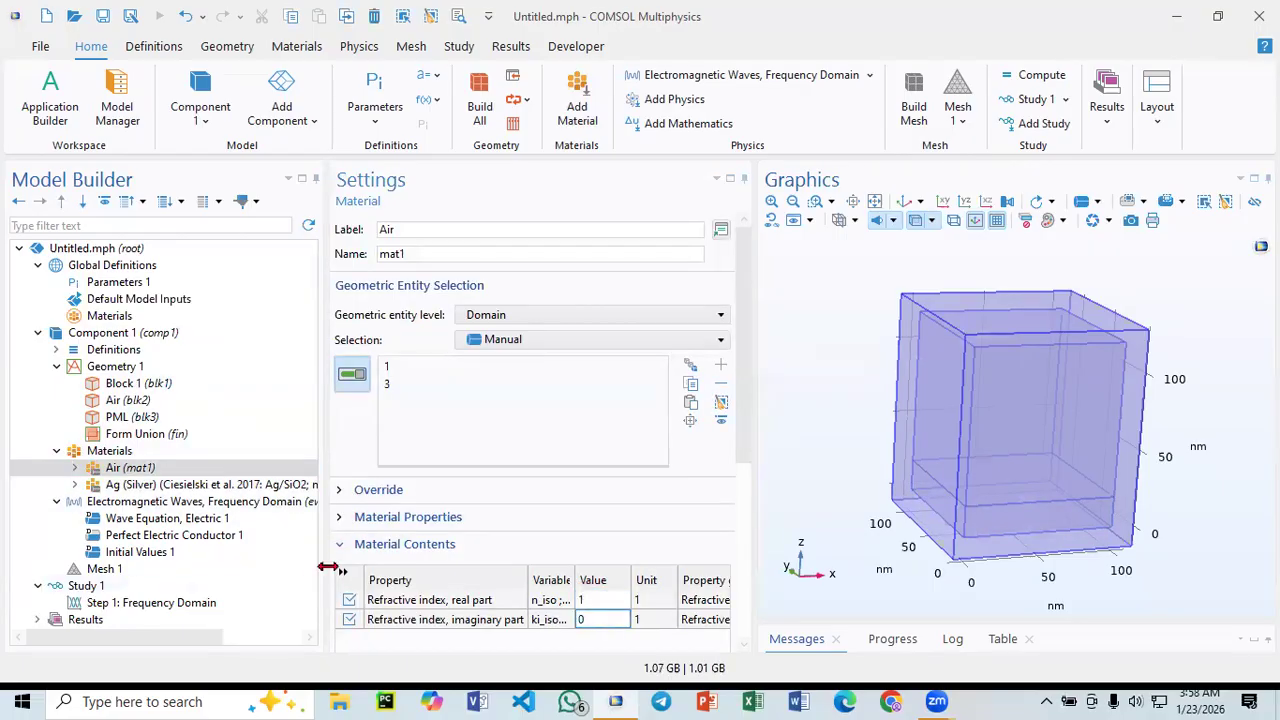
{"action": "left_click", "coordinate": [112, 458]}
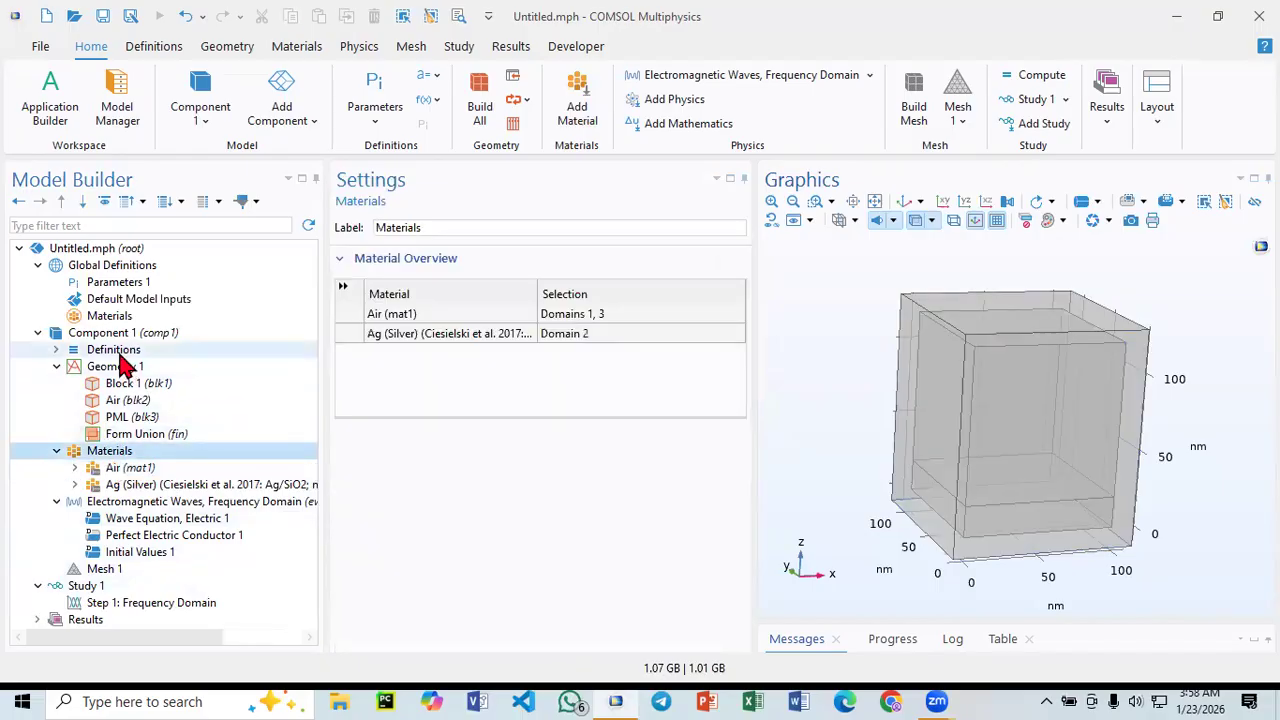
- Add a Perfectly Matched Layer to the definitions of Component 1
{"action": "left_click", "coordinate": [57, 349]}
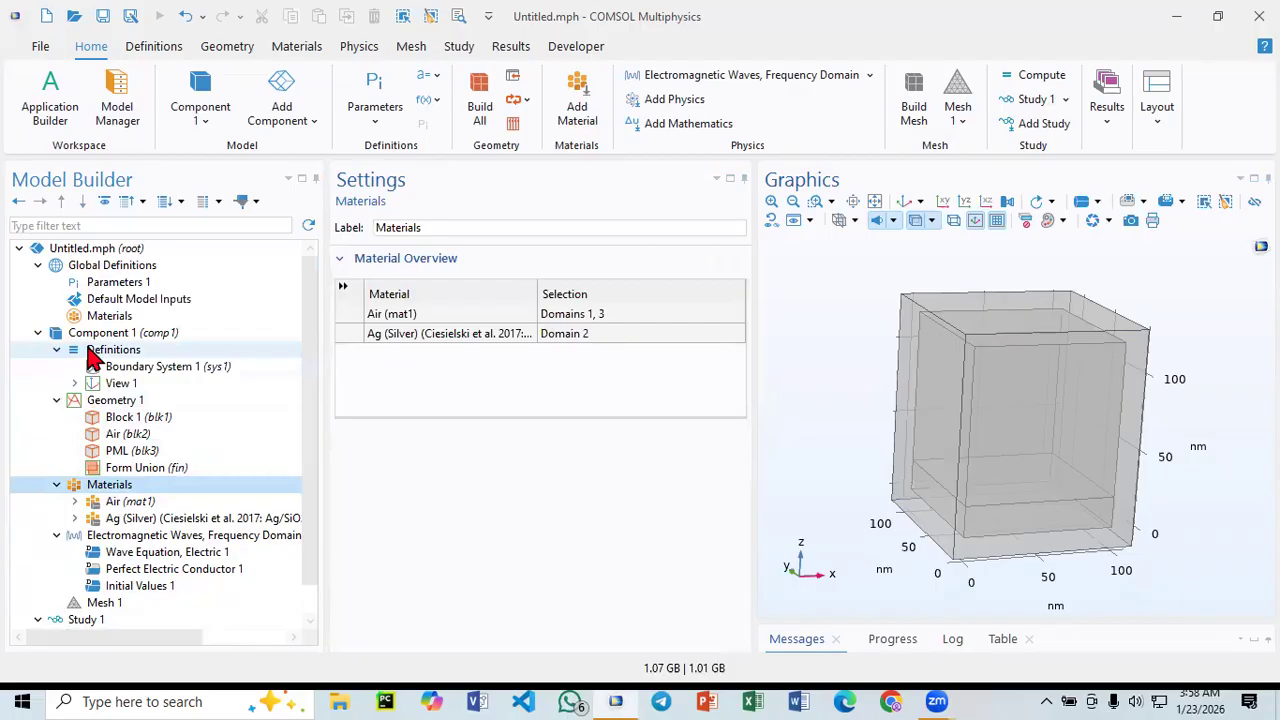
{"action": "left_click", "coordinate": [90, 352]}
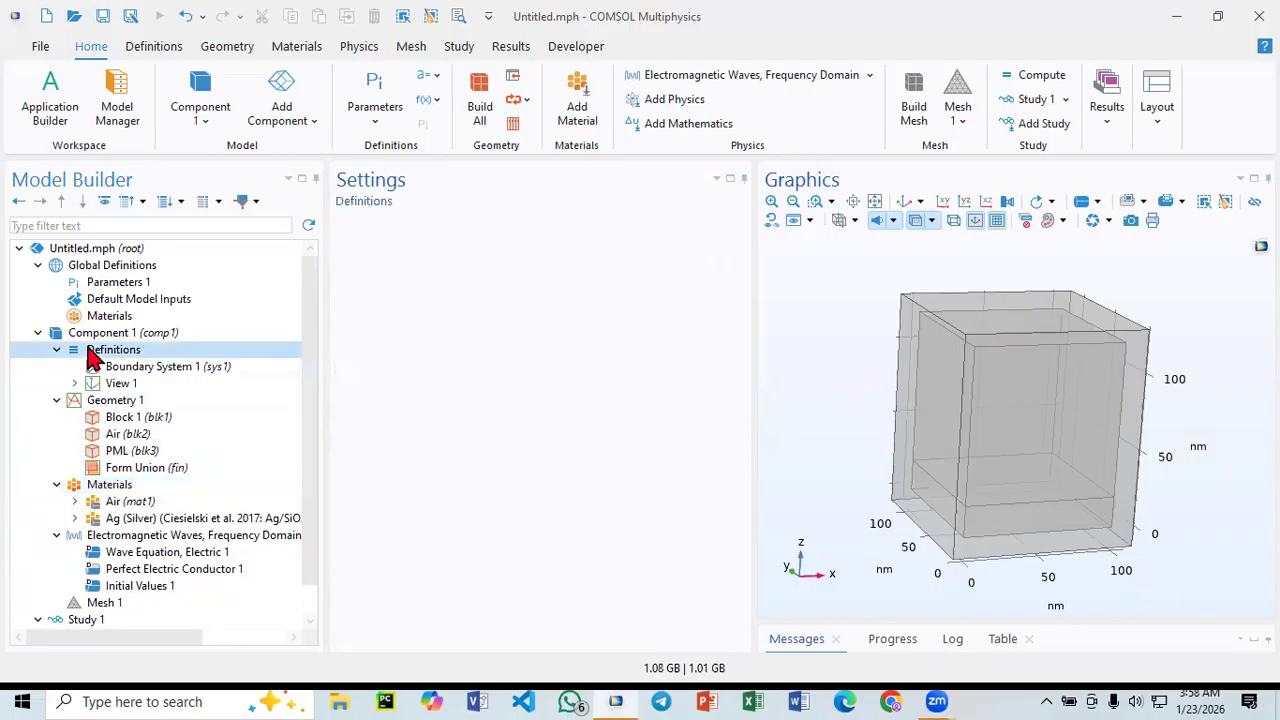
{"action": "right_click", "coordinate": [88, 352]}
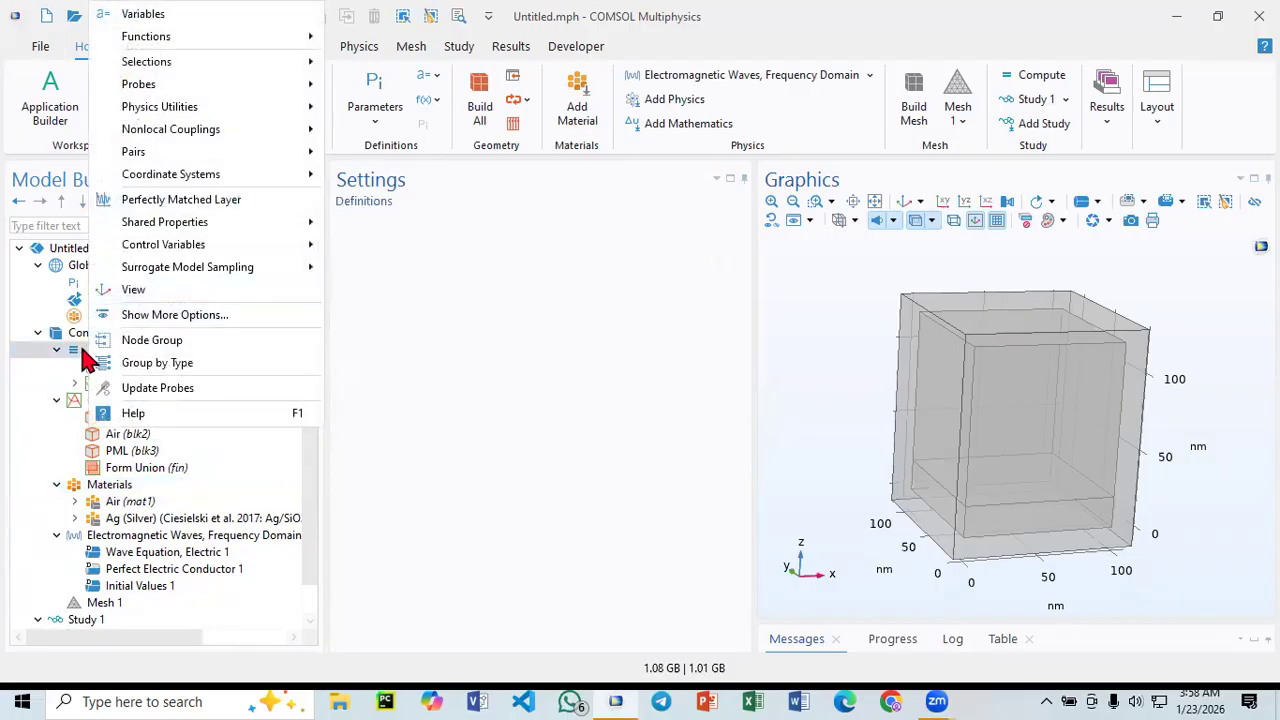
{"action": "left_click", "coordinate": [88, 352]}
{"action": "right_click", "coordinate": [100, 352]}
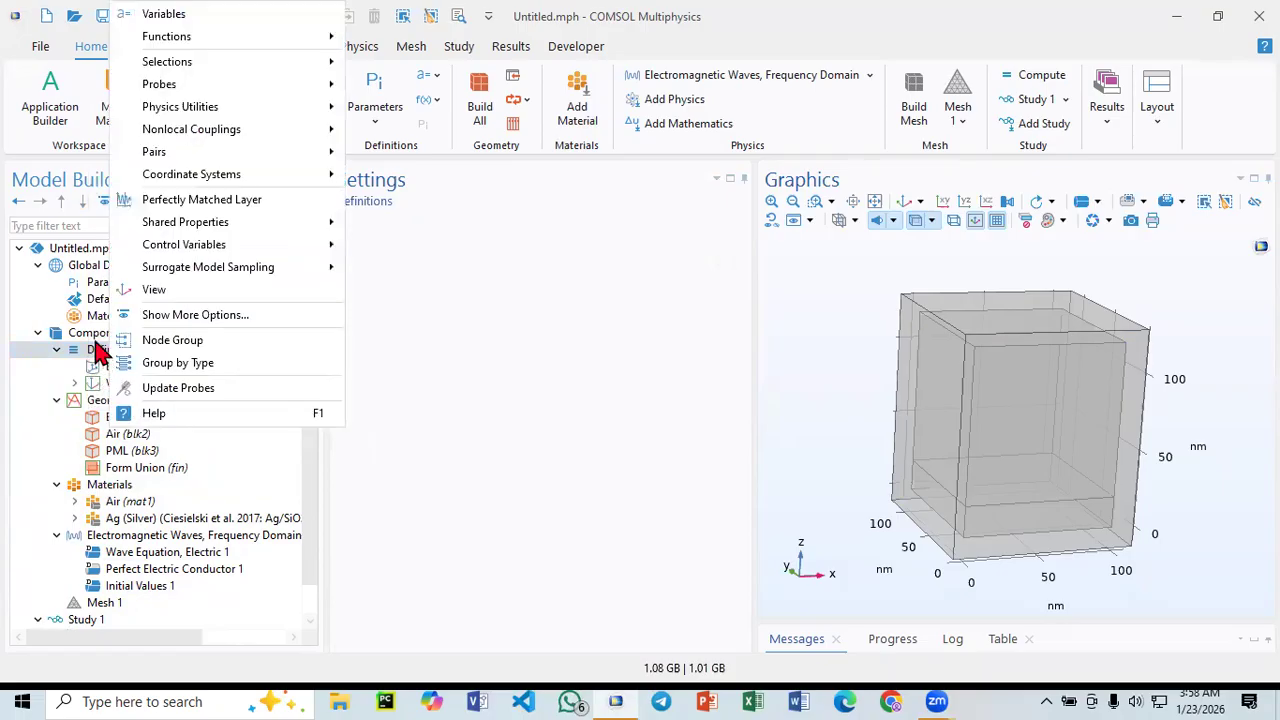
{"action": "left_click", "coordinate": [202, 204]}
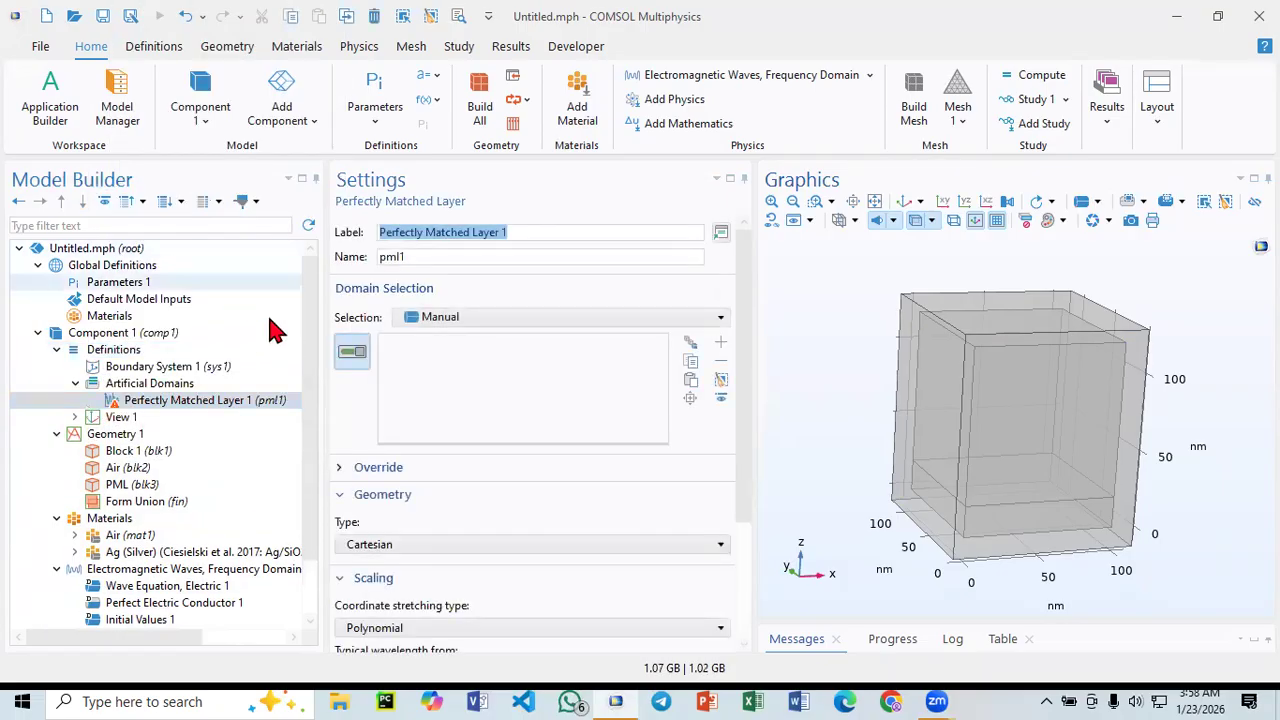
- Set the perfectly matched layer's geometry type to User defined with 3 stretching directions
{"action": "left_click", "coordinate": [428, 548]}
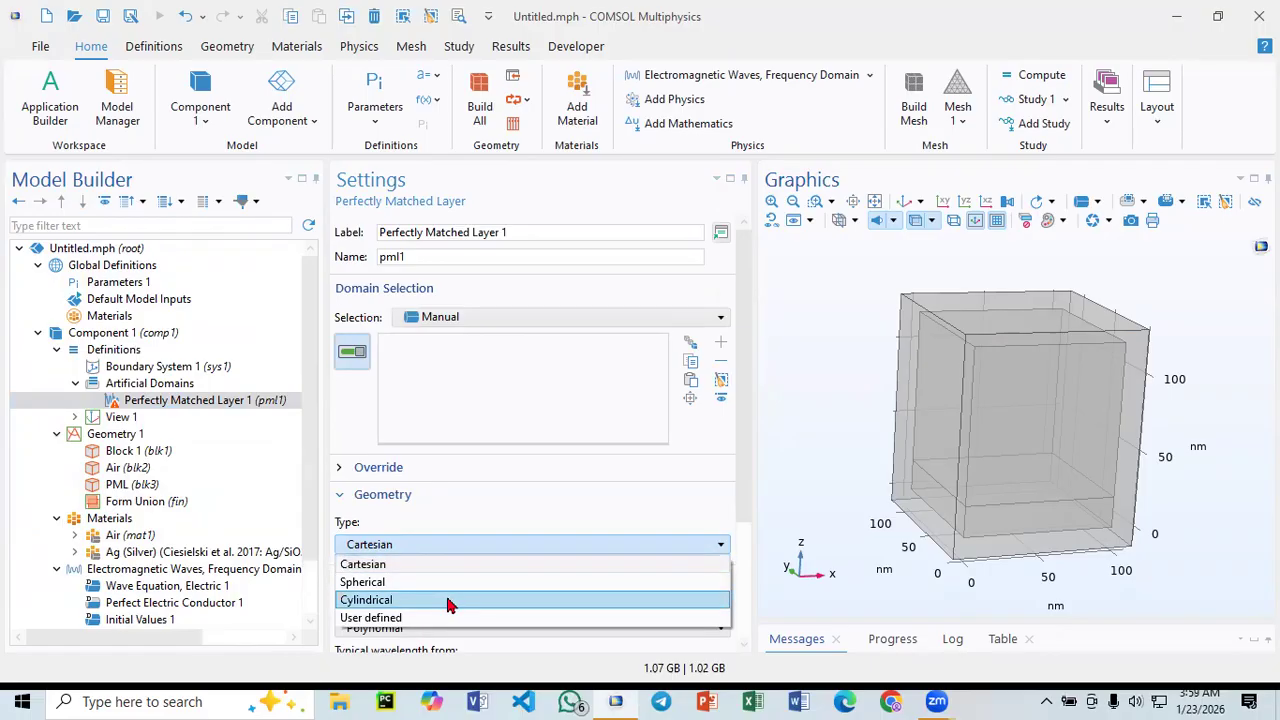
{"action": "left_click", "coordinate": [443, 567]}
{"action": "scroll", "coordinate": [464, 541], "scroll_direction": "down", "scroll_amount": 3}
{"action": "scroll", "coordinate": [464, 545], "scroll_direction": "up", "scroll_amount": 1}
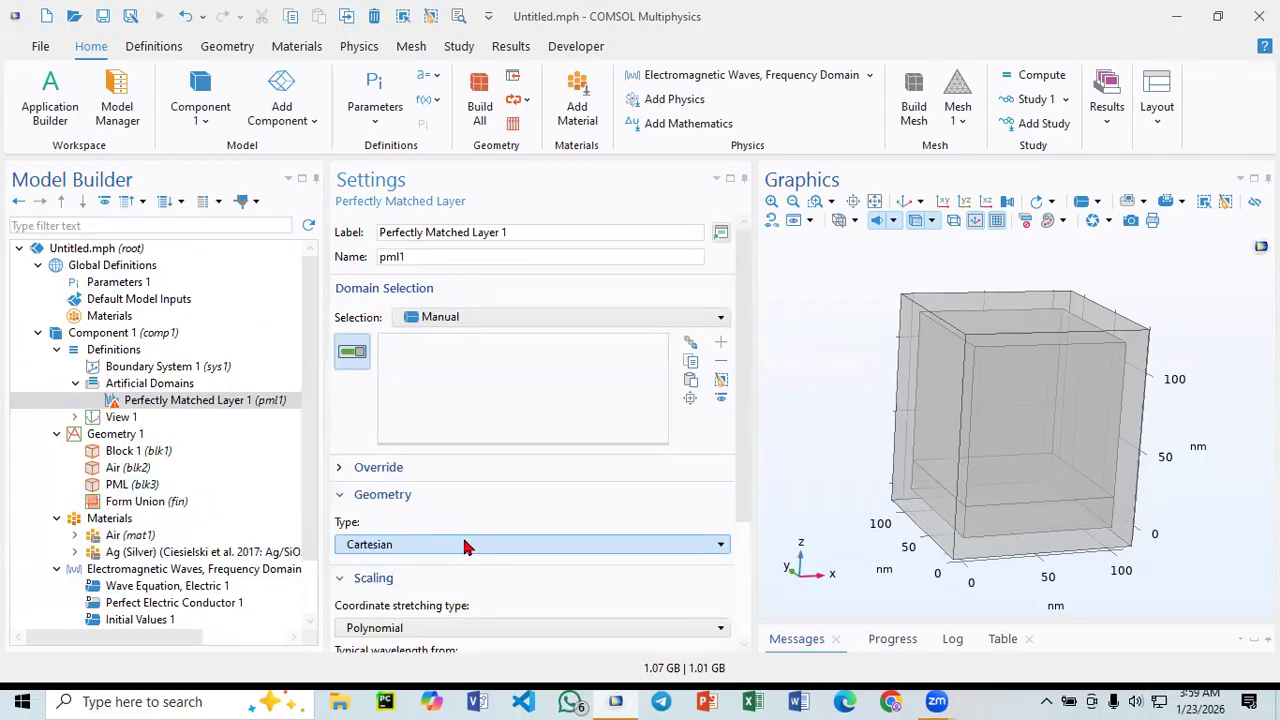
{"action": "left_click", "coordinate": [434, 549]}
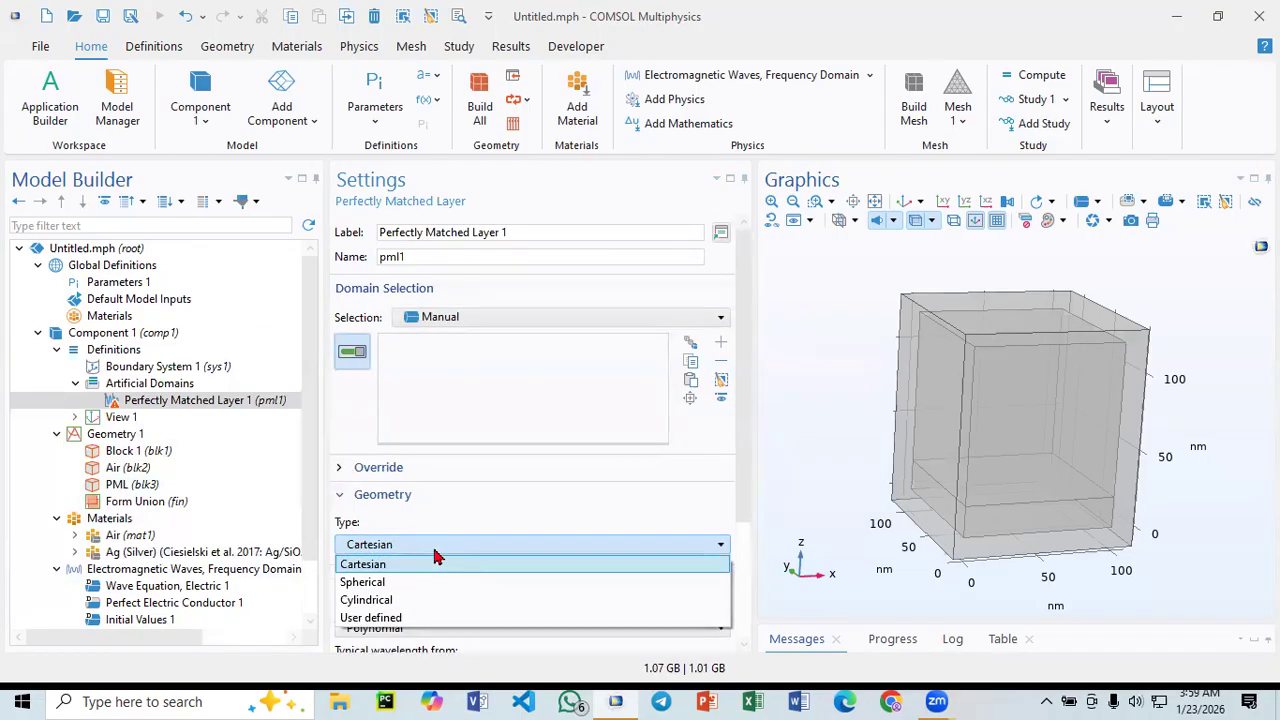
{"action": "left_click", "coordinate": [424, 617]}
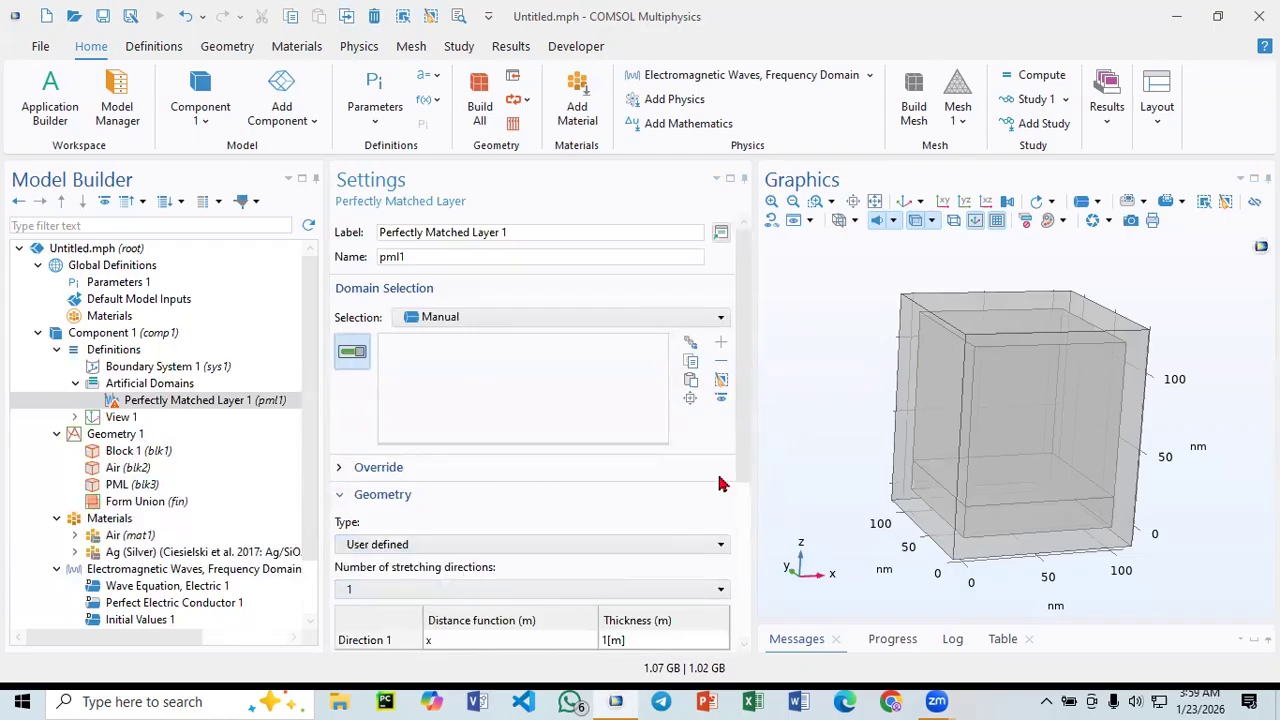
{"action": "left_click_drag", "start_coordinate": [737, 451], "coordinate": [728, 597]}
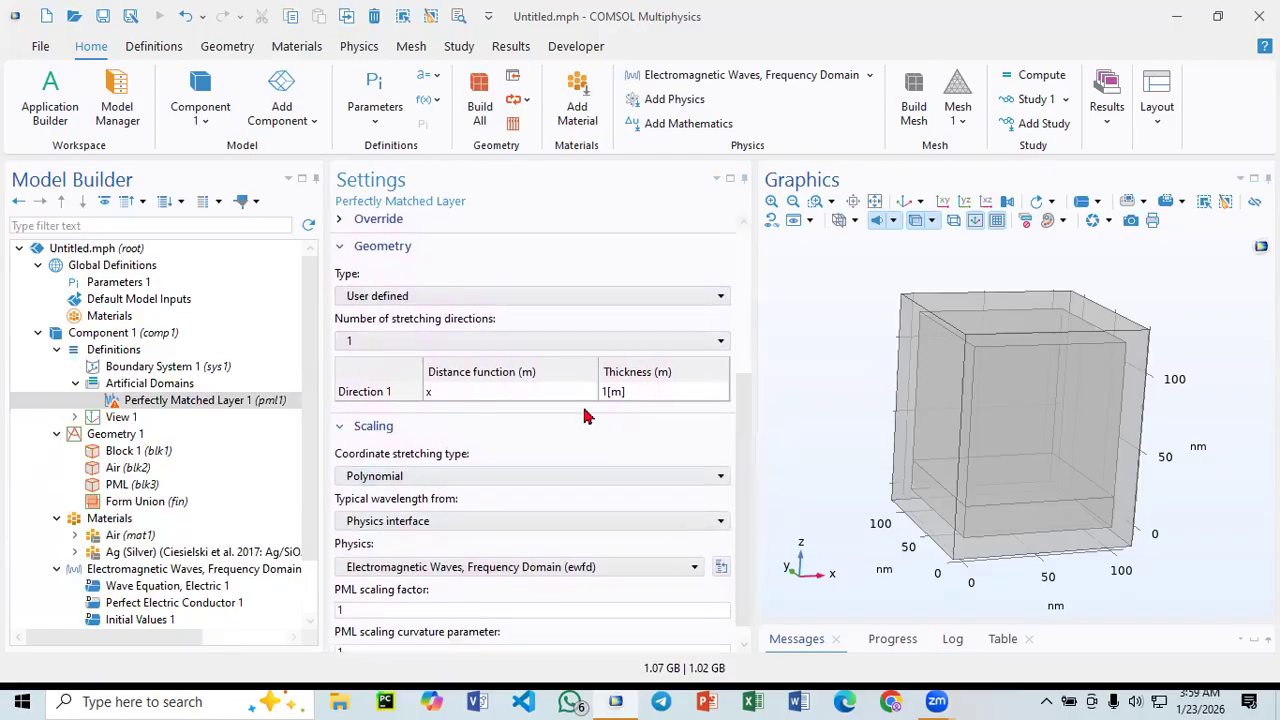
{"action": "left_click", "coordinate": [518, 345]}
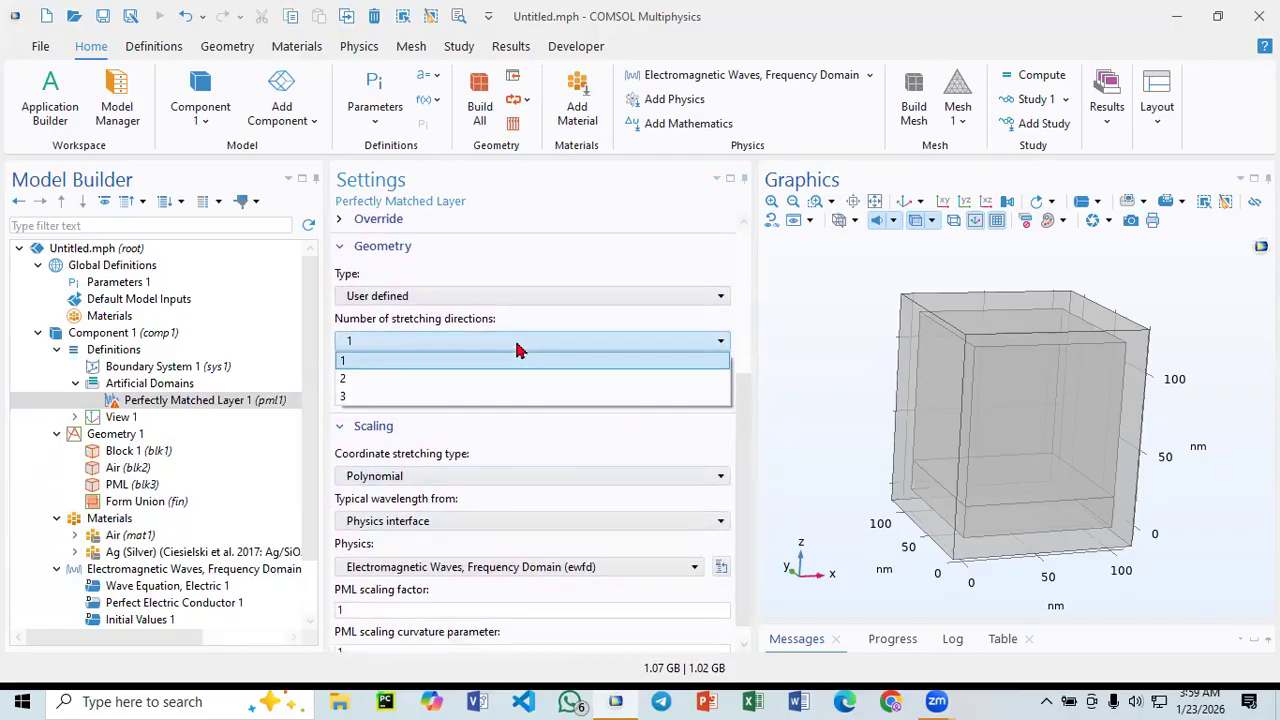
{"action": "left_click", "coordinate": [502, 397]}
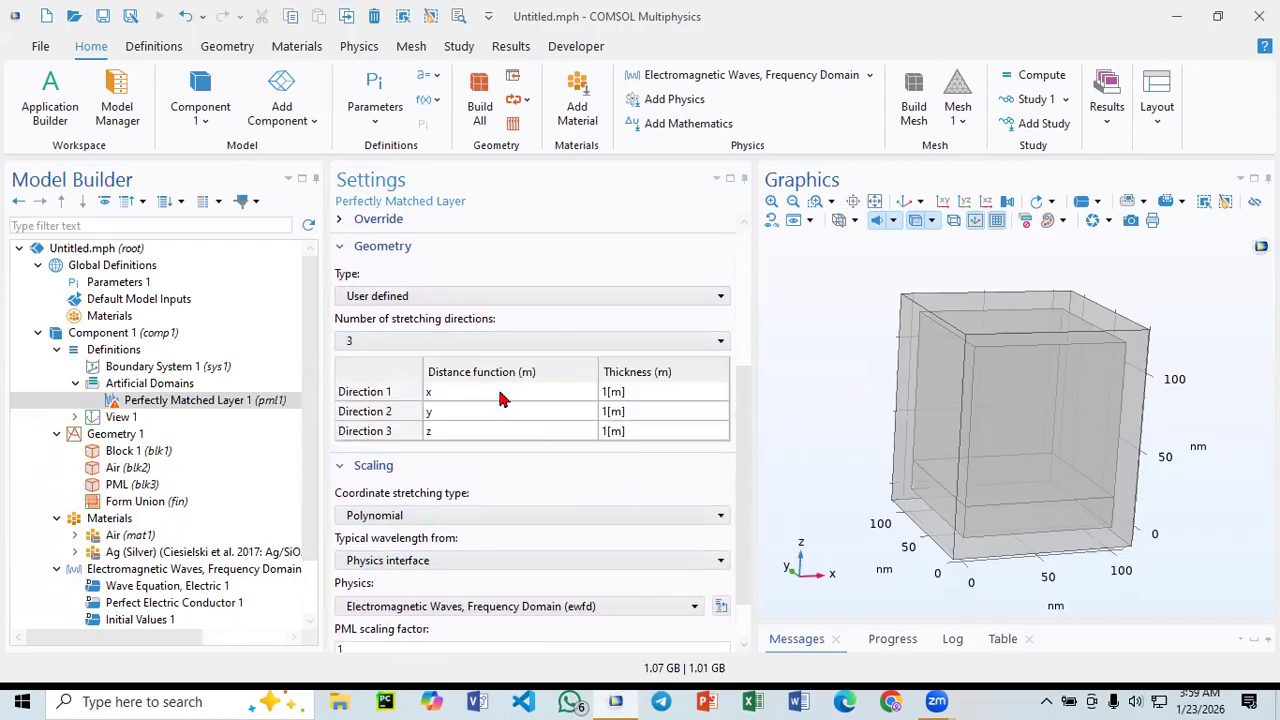
- Check the PML block's dimensions and set the perfectly matched layer's Direction 1 thickness to 120[nm]
{"action": "left_click", "coordinate": [609, 393]}
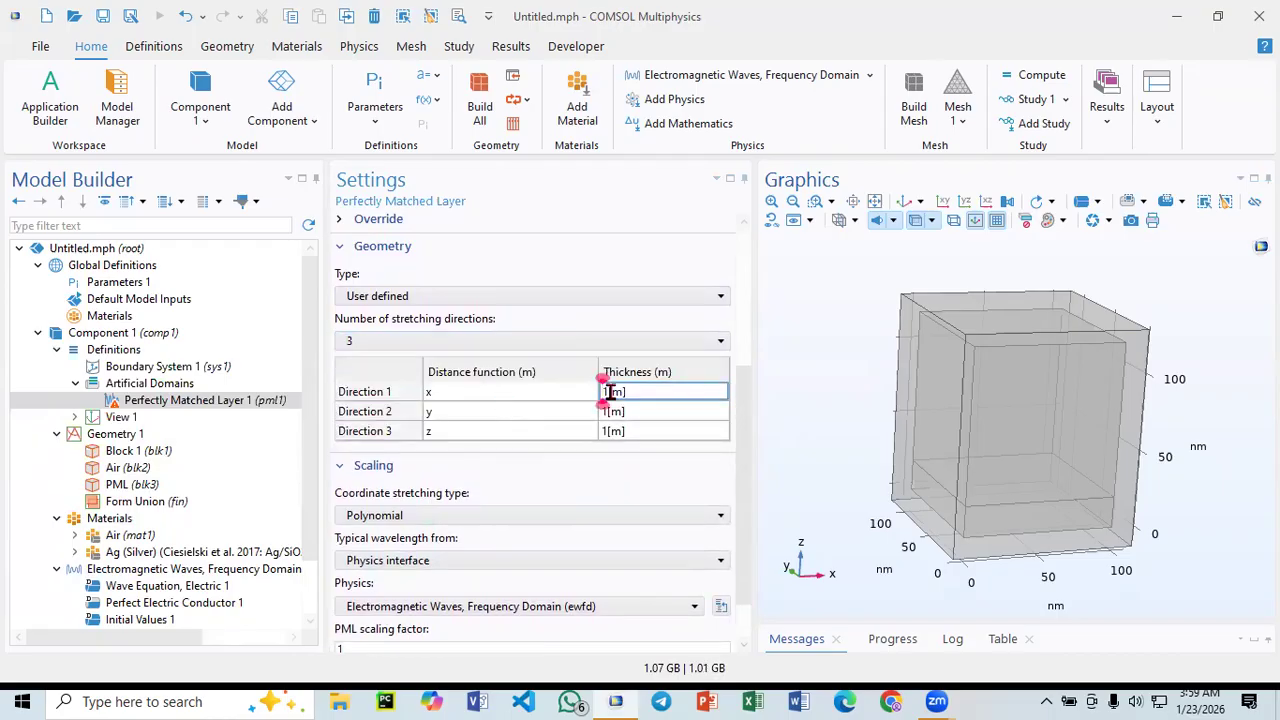
{"action": "left_click", "coordinate": [155, 484]}
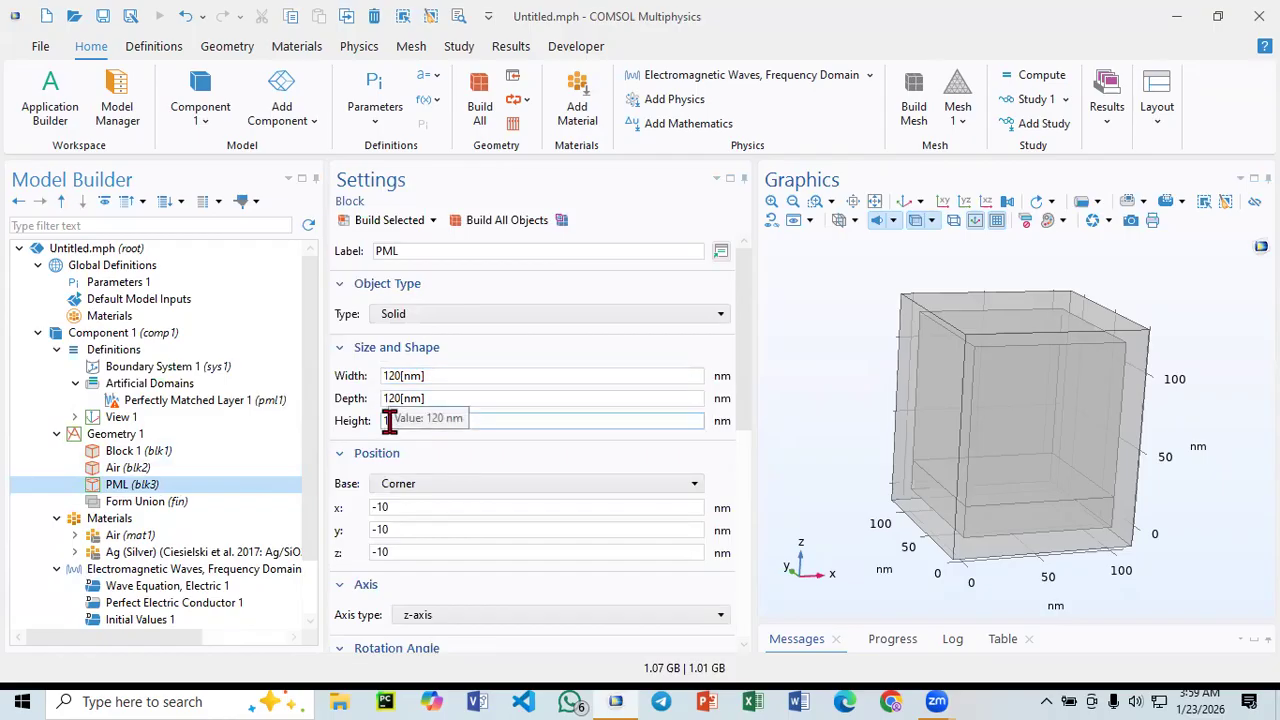
{"action": "left_click", "coordinate": [150, 401]}
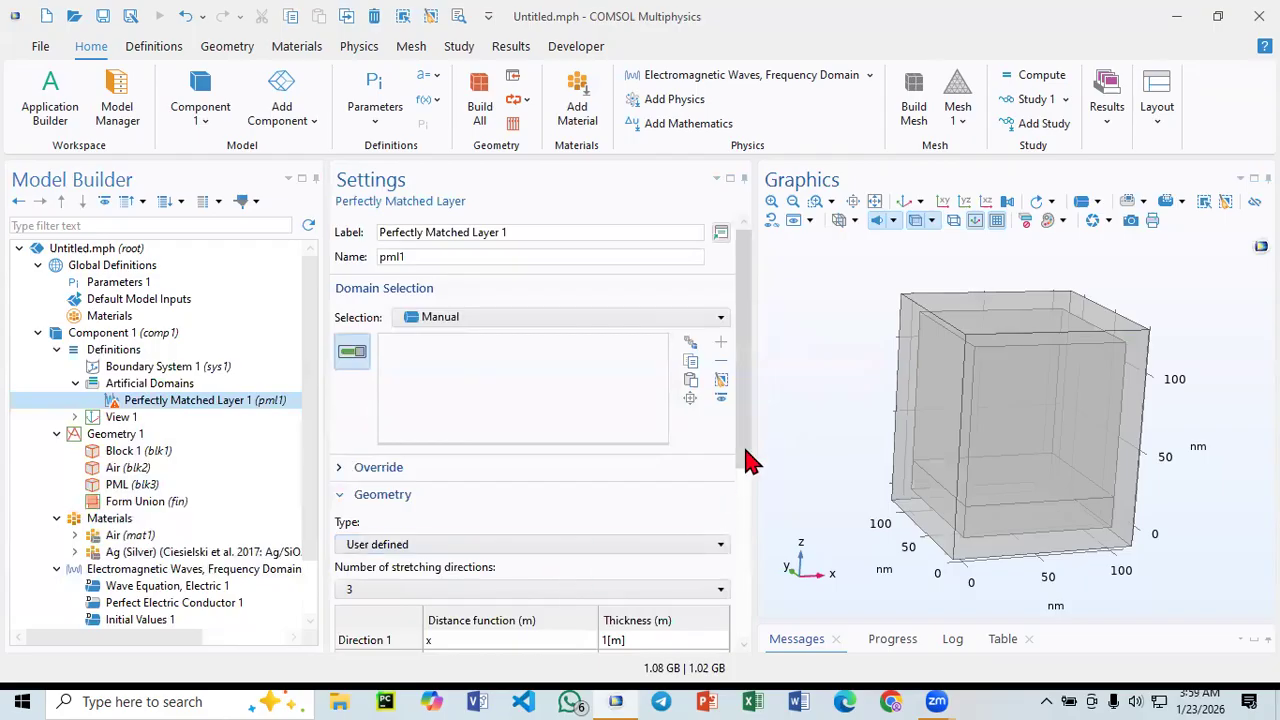
{"action": "left_click_drag", "start_coordinate": [743, 444], "coordinate": [741, 546]}
{"action": "left_click", "coordinate": [608, 456]}
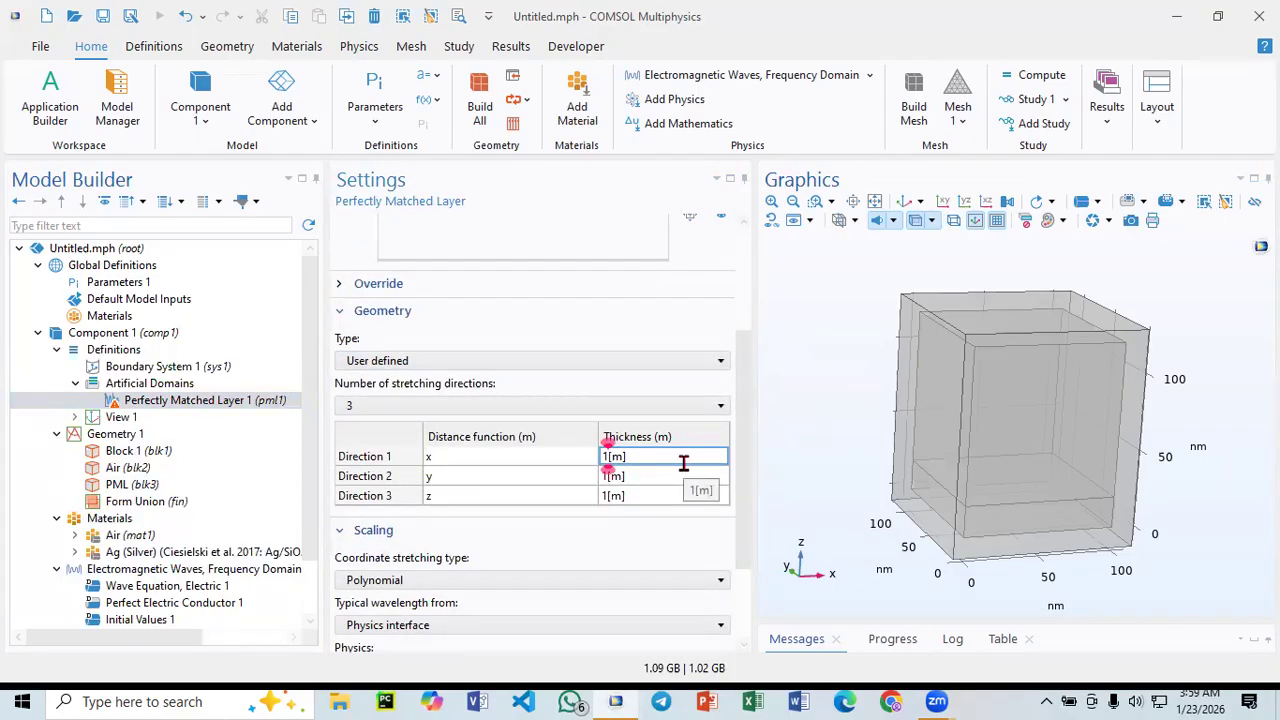
{"action": "type", "text": "20[n"}
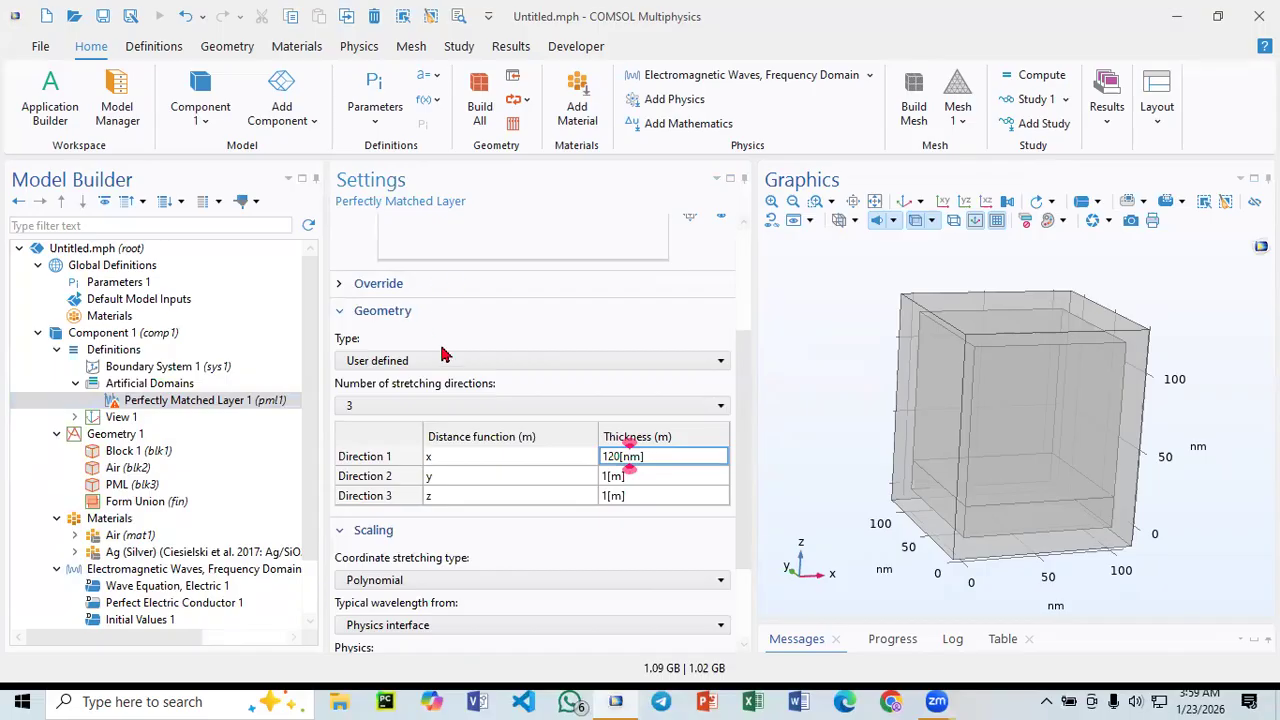
- Set the perfectly matched layer's Direction 2 thickness to 120[nm]
{"action": "left_click", "coordinate": [610, 480]}
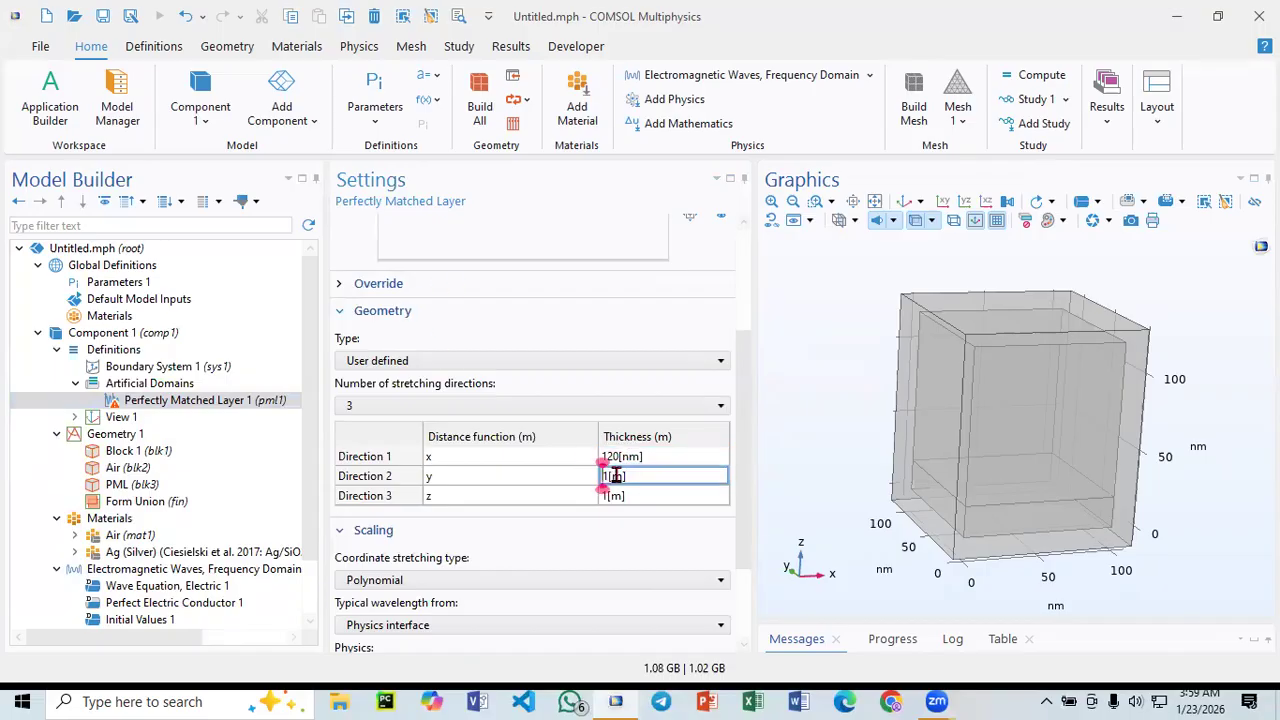
{"action": "type", "text": "20["}
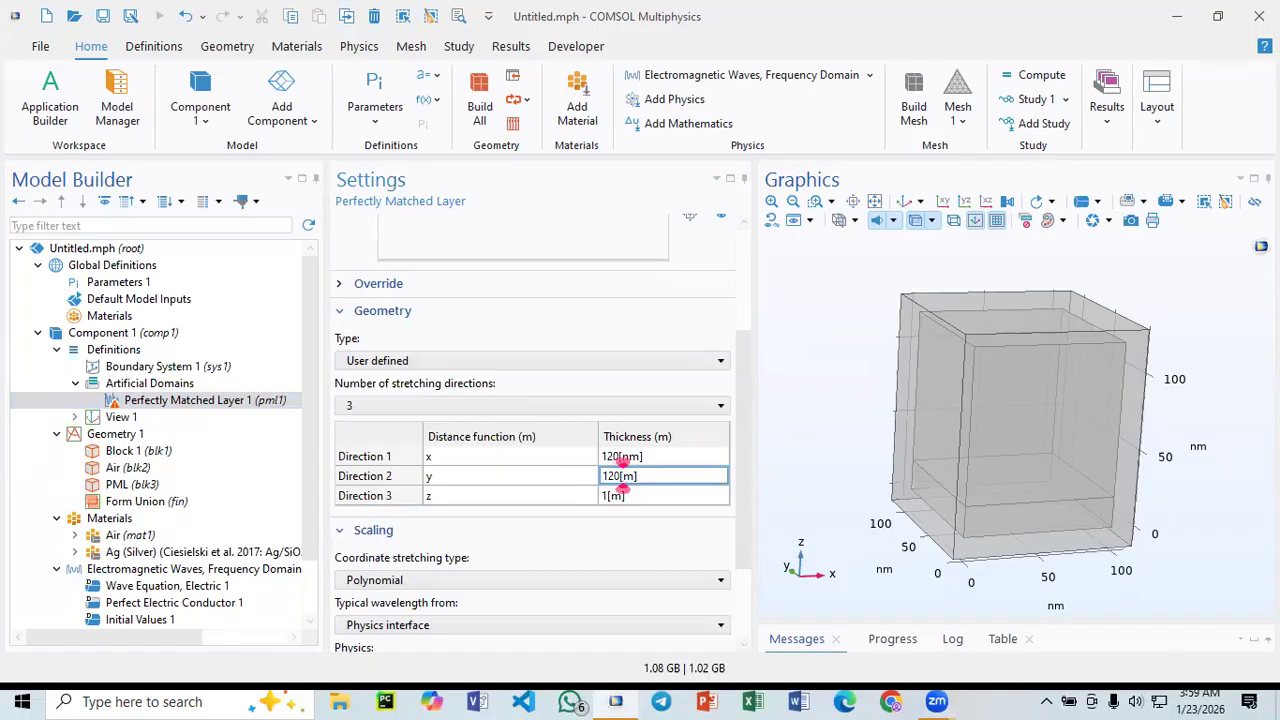
{"action": "type", "text": "n"}
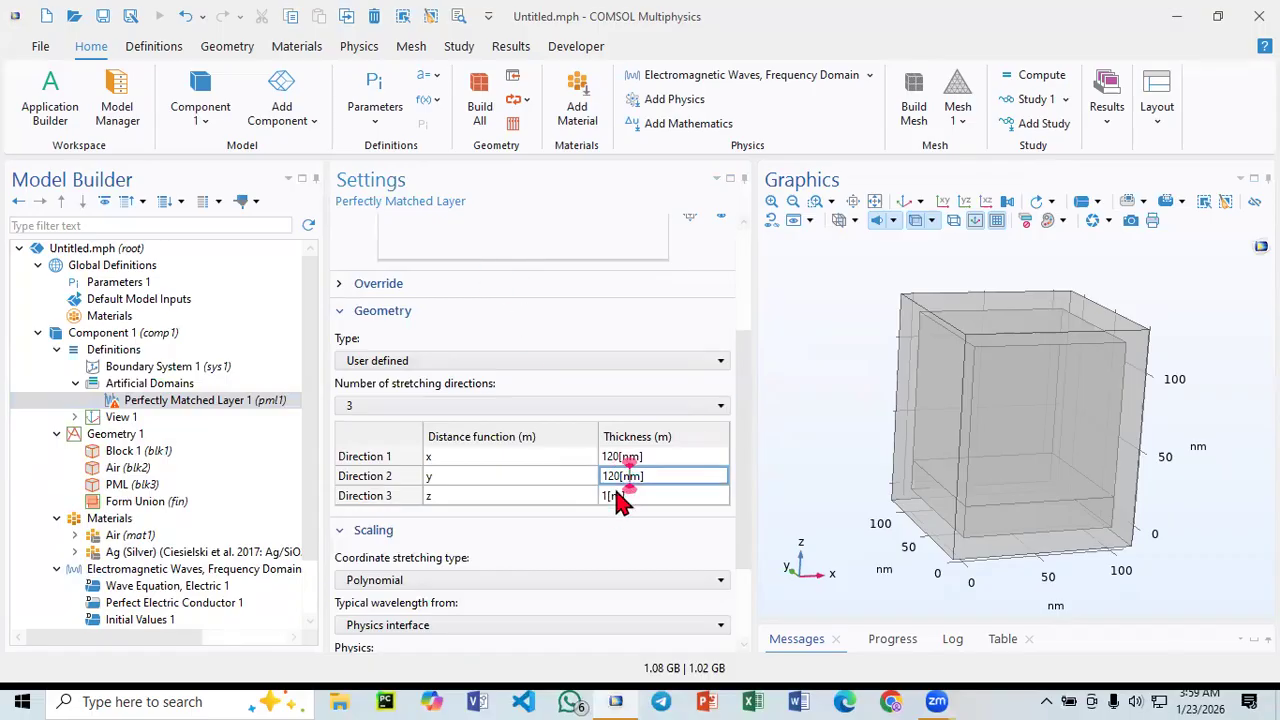
- Set the perfectly matched layer's Direction 3 thickness to 140[nm]
{"action": "left_click", "coordinate": [607, 500]}
{"action": "left_click", "coordinate": [608, 495]}
{"action": "type", "text": "40["}
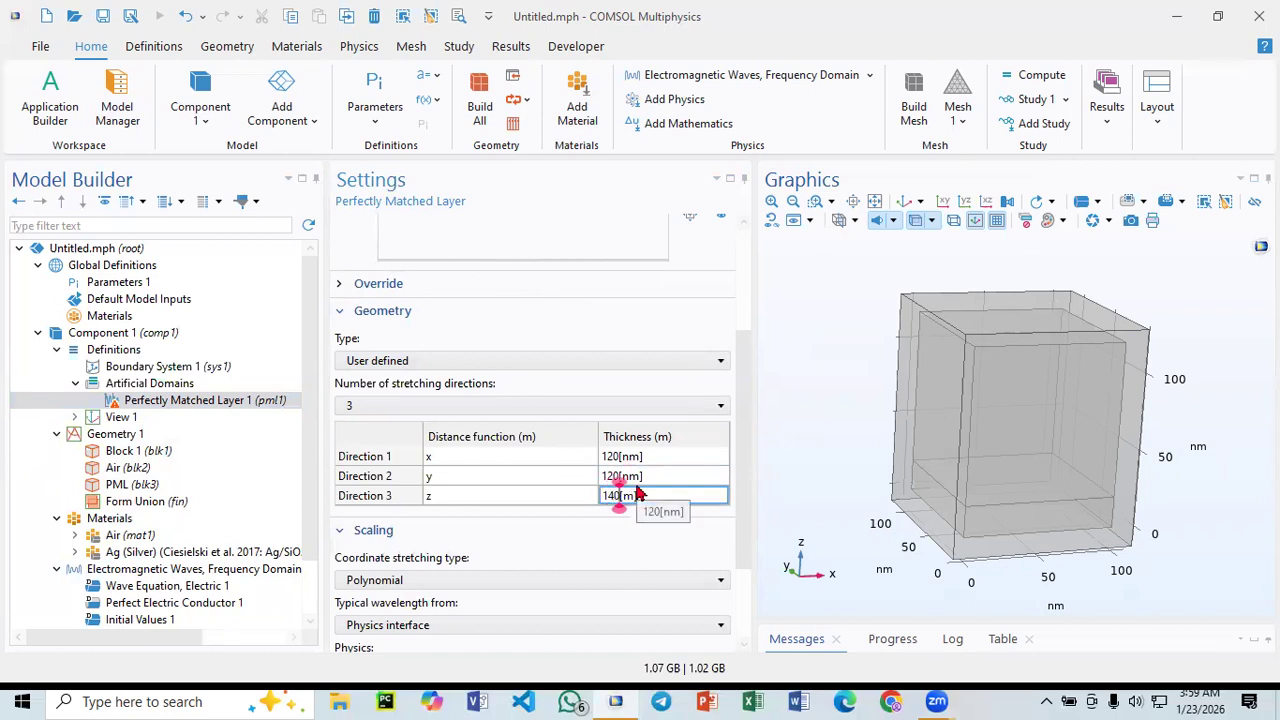
{"action": "type", "text": "n"}
- Assign the outer PML block, domain 1, to the perfectly matched layer
{"action": "scroll", "coordinate": [440, 317], "scroll_direction": "up", "scroll_amount": 2}
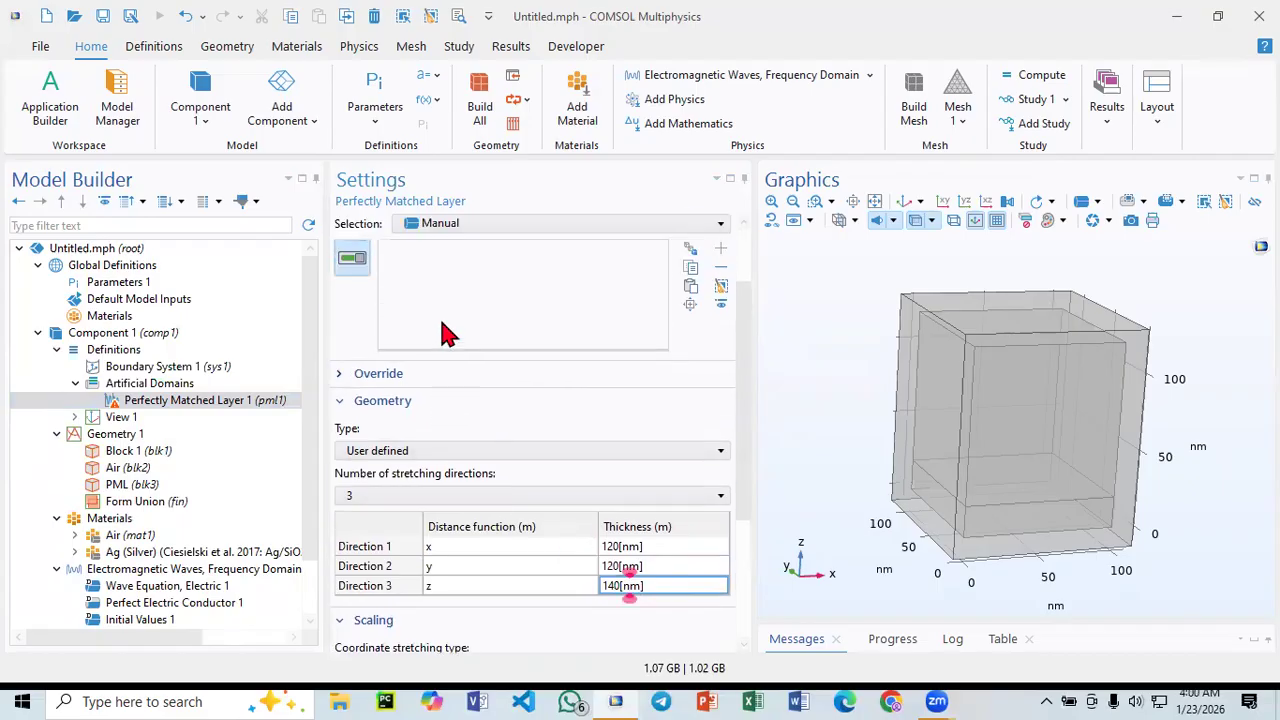
{"action": "left_click", "coordinate": [943, 371]}
{"action": "left_click_drag", "start_coordinate": [858, 352], "coordinate": [823, 334]}
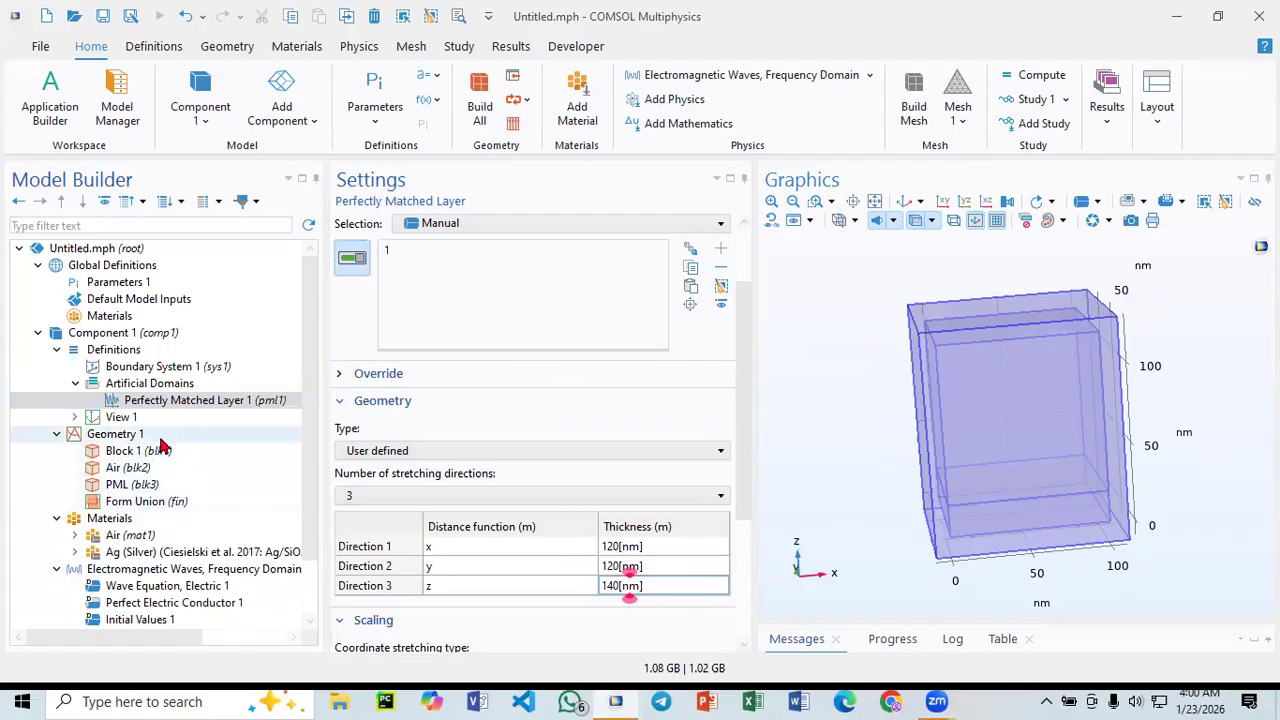
- Add a Hide for Physics feature to View 1 and assign the outer PML block, domain 1, to it
{"action": "scroll", "coordinate": [157, 445], "scroll_direction": "down", "scroll_amount": 2}
{"action": "scroll", "coordinate": [142, 458], "scroll_direction": "up", "scroll_amount": 2}
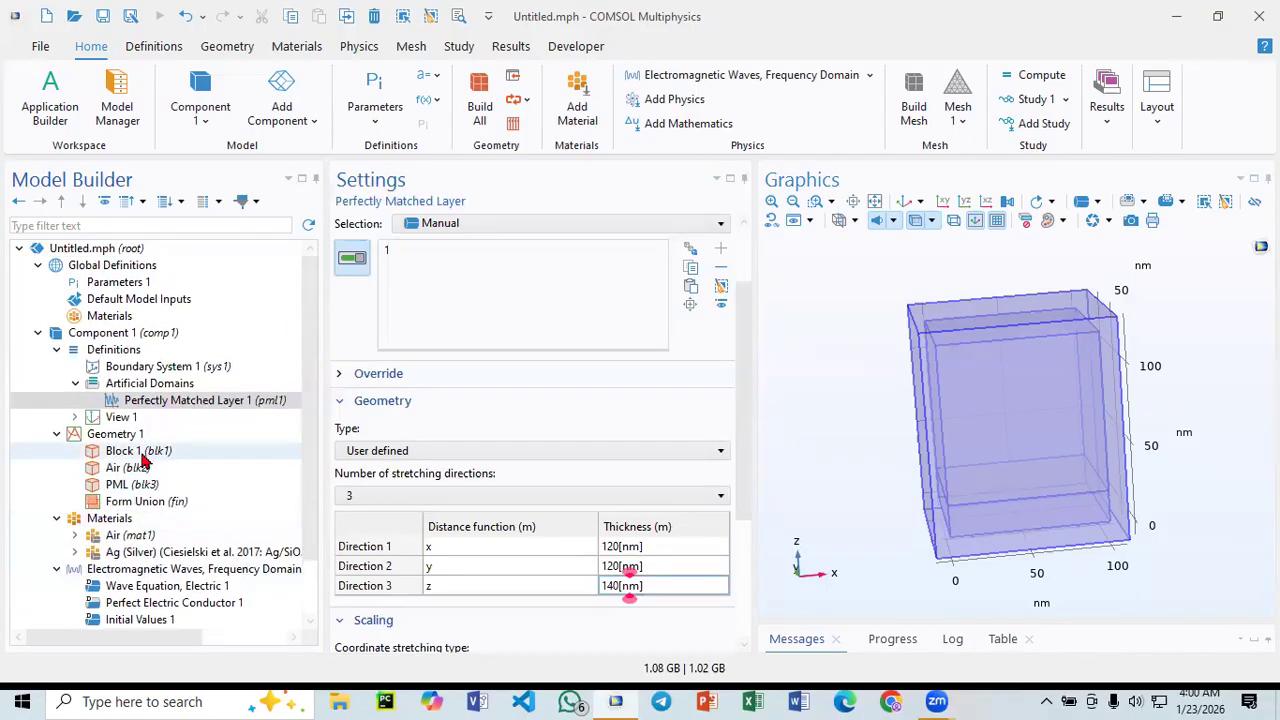
{"action": "left_click", "coordinate": [75, 417]}
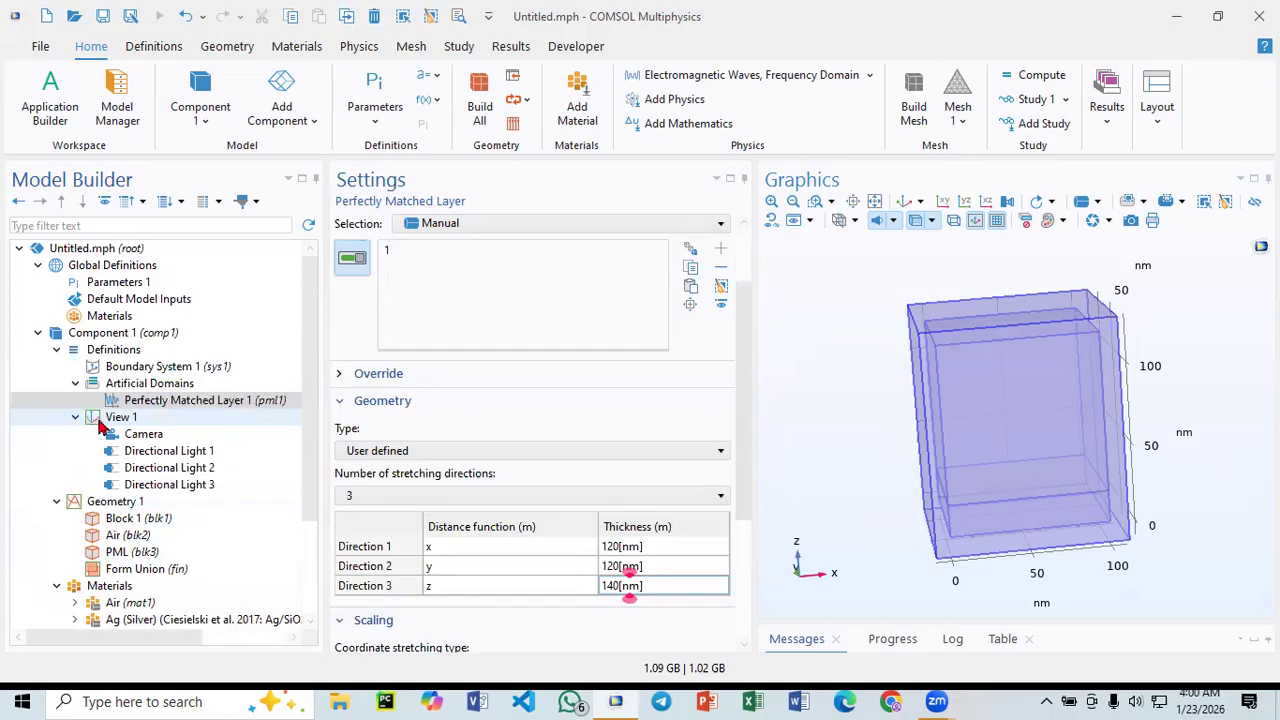
{"action": "left_click", "coordinate": [110, 420]}
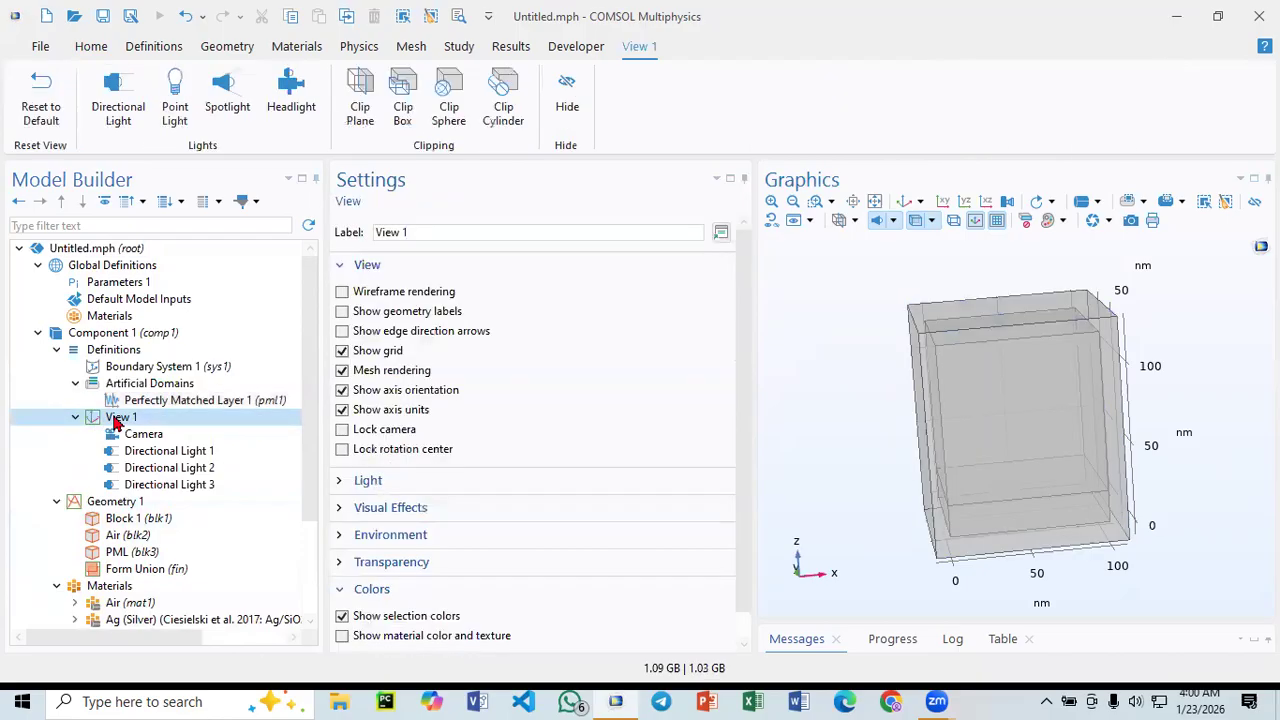
{"action": "right_click", "coordinate": [113, 423]}
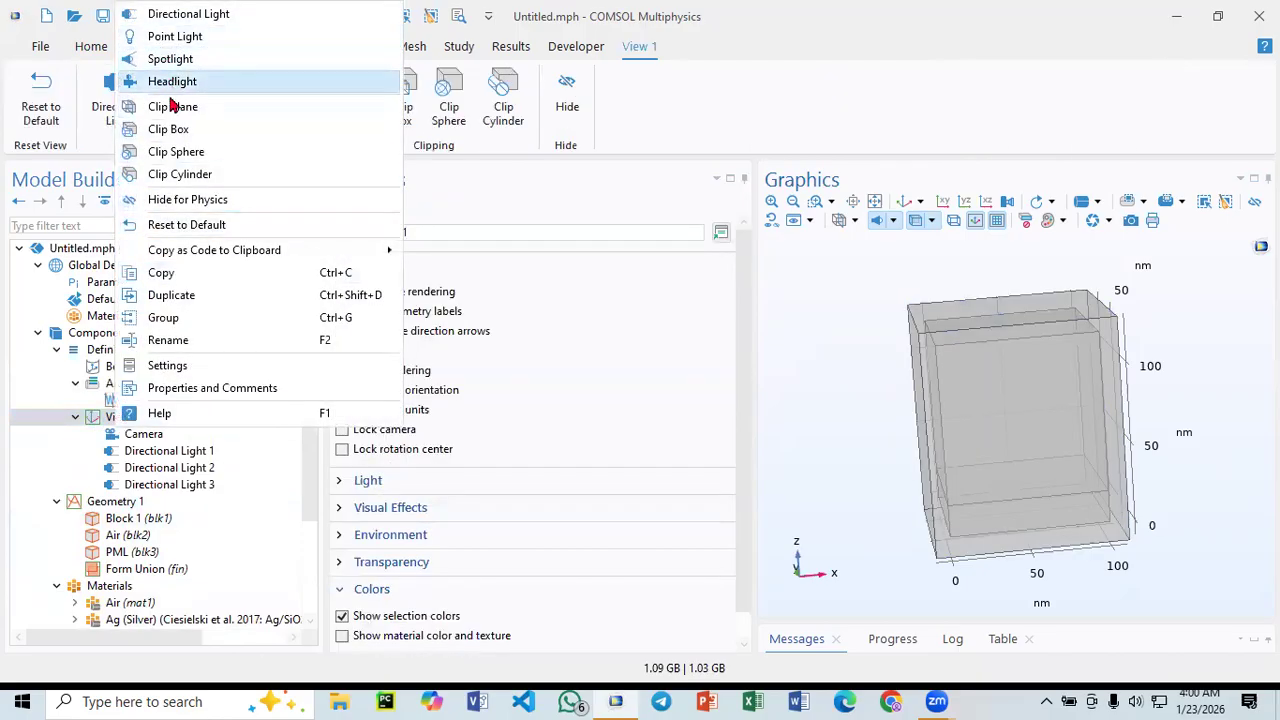
{"action": "left_click", "coordinate": [197, 205]}
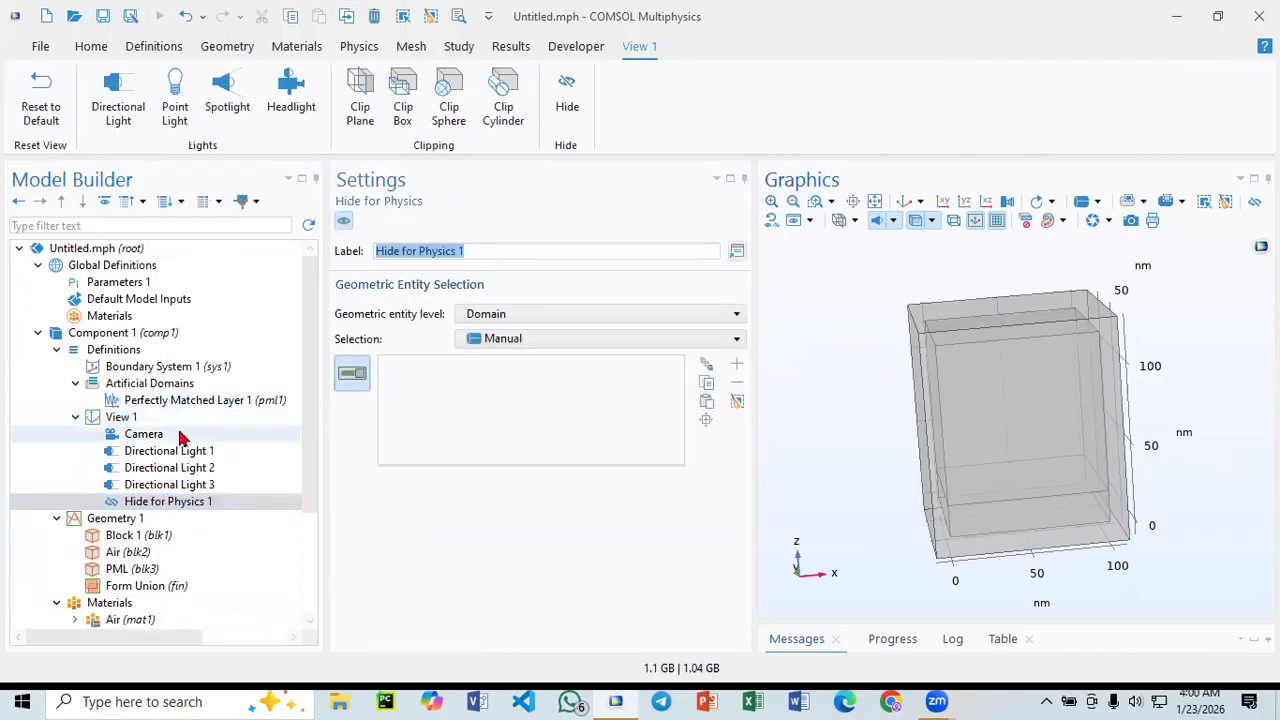
{"action": "scroll", "coordinate": [180, 440], "scroll_direction": "down", "scroll_amount": 2}
{"action": "left_click", "coordinate": [912, 343]}
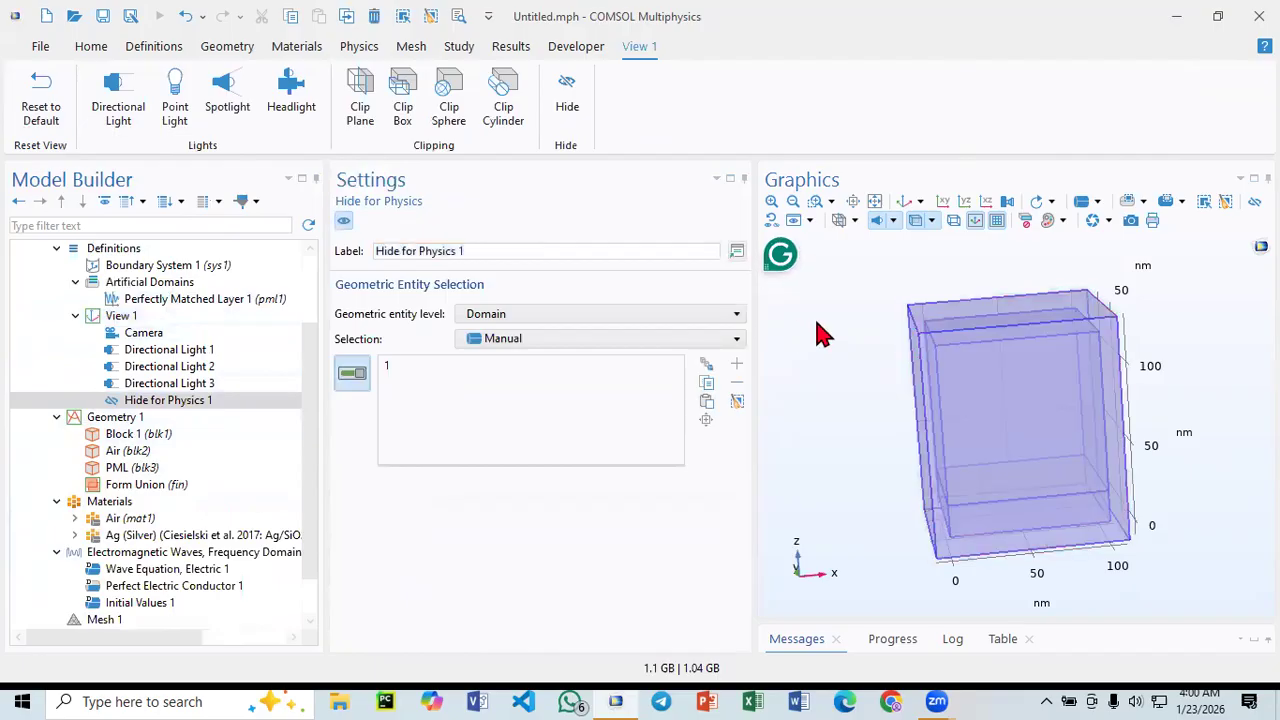
{"action": "left_click_drag", "start_coordinate": [820, 326], "coordinate": [846, 334]}
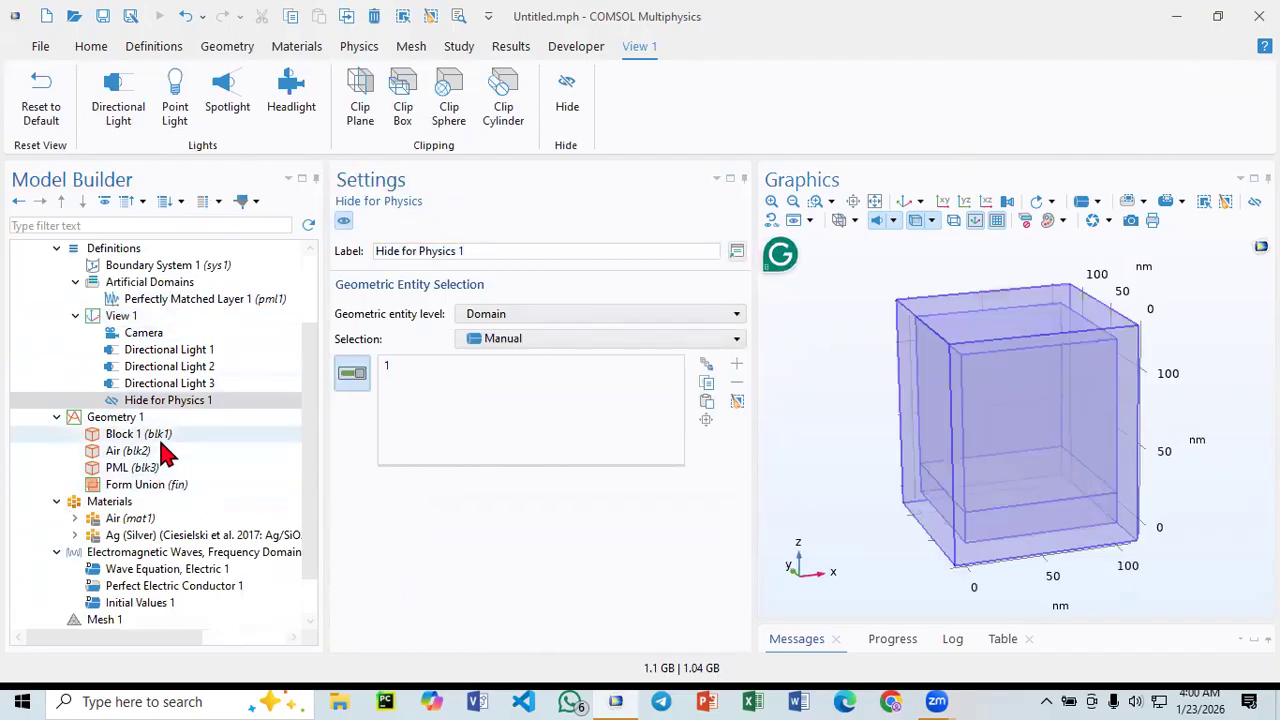
- Examine the domains assigned to the Air material and the Electromagnetic Waves, Frequency Domain interface, highlighting domains 1 and 3
{"action": "scroll", "coordinate": [165, 466], "scroll_direction": "down", "scroll_amount": 1}
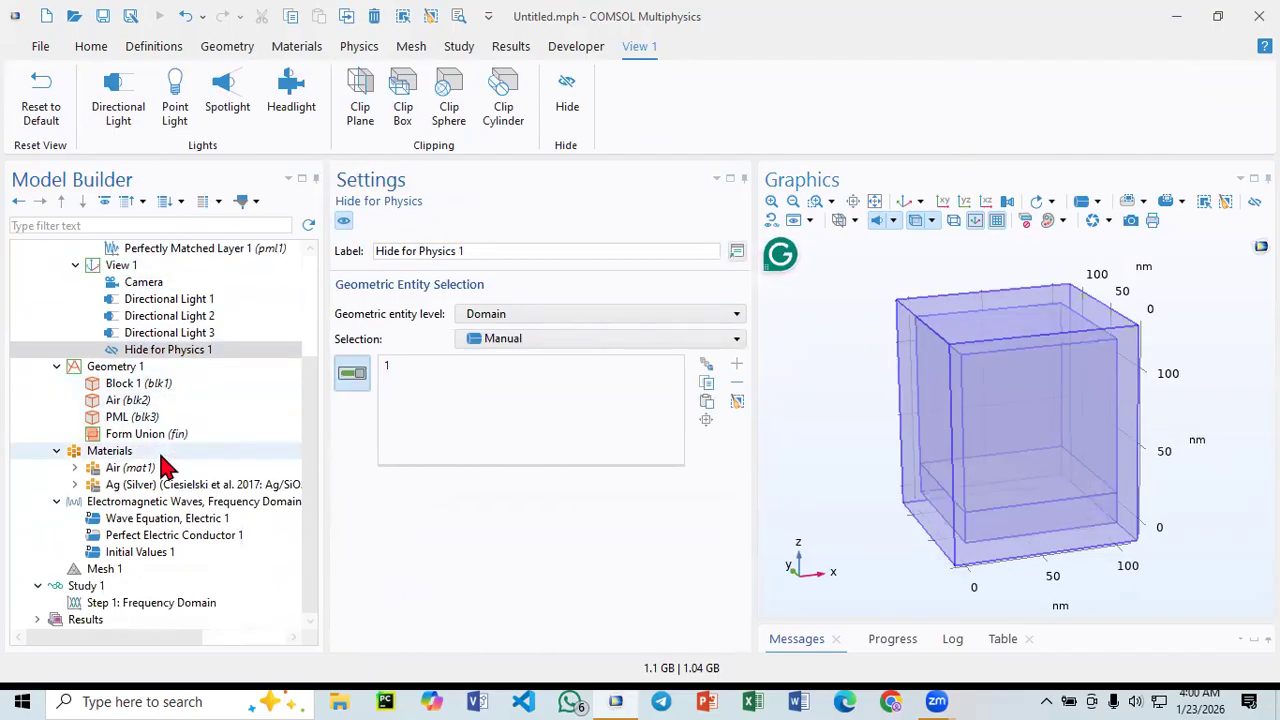
{"action": "left_click", "coordinate": [158, 472]}
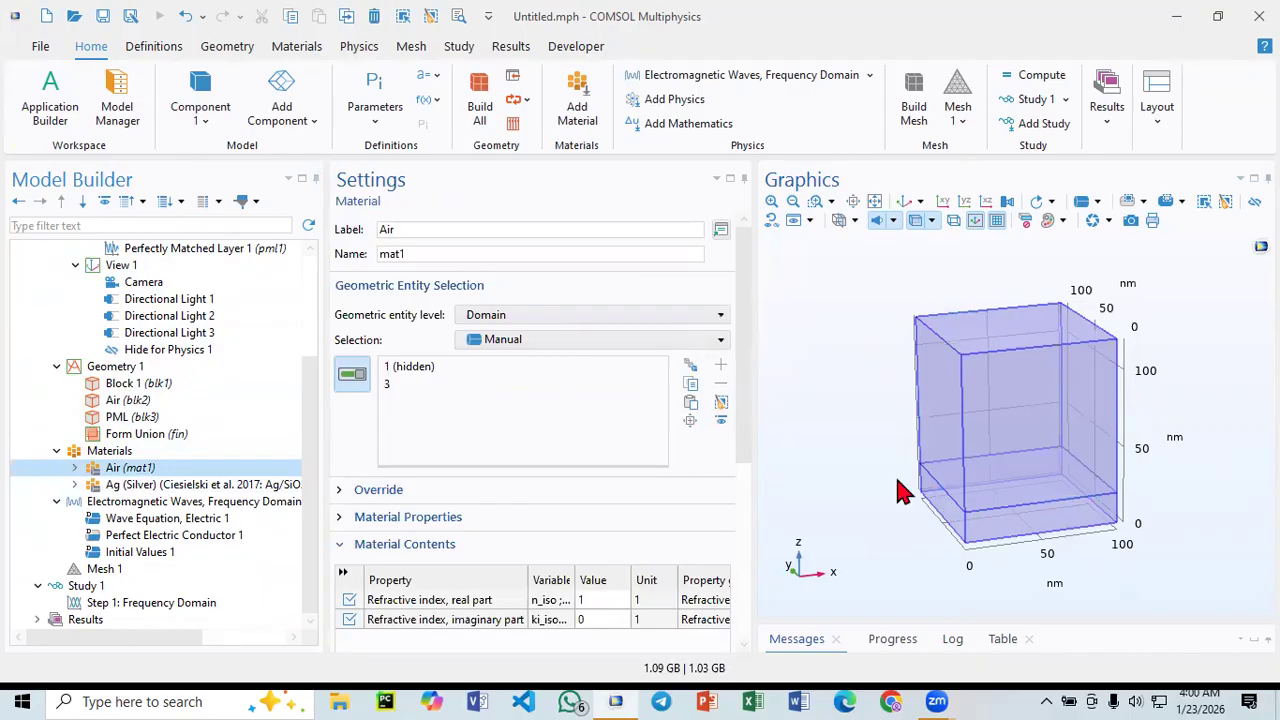
{"action": "left_click", "coordinate": [98, 503]}
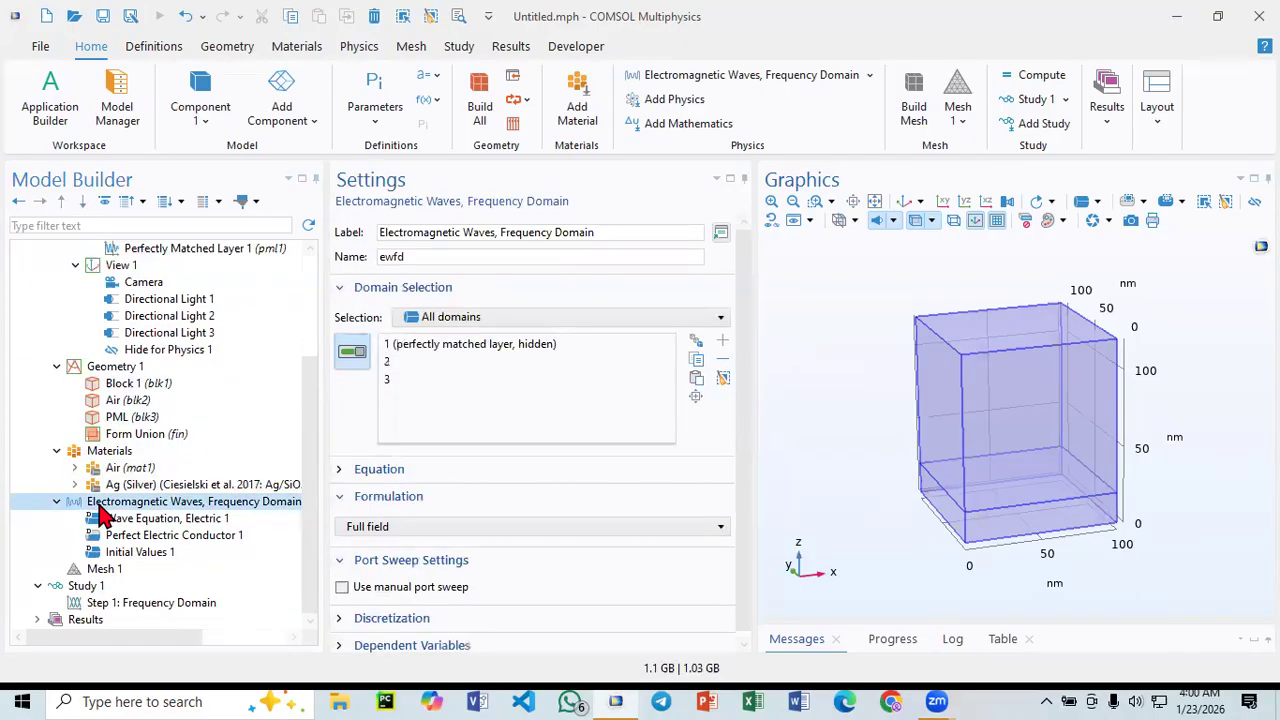
{"action": "left_click", "coordinate": [436, 348]}
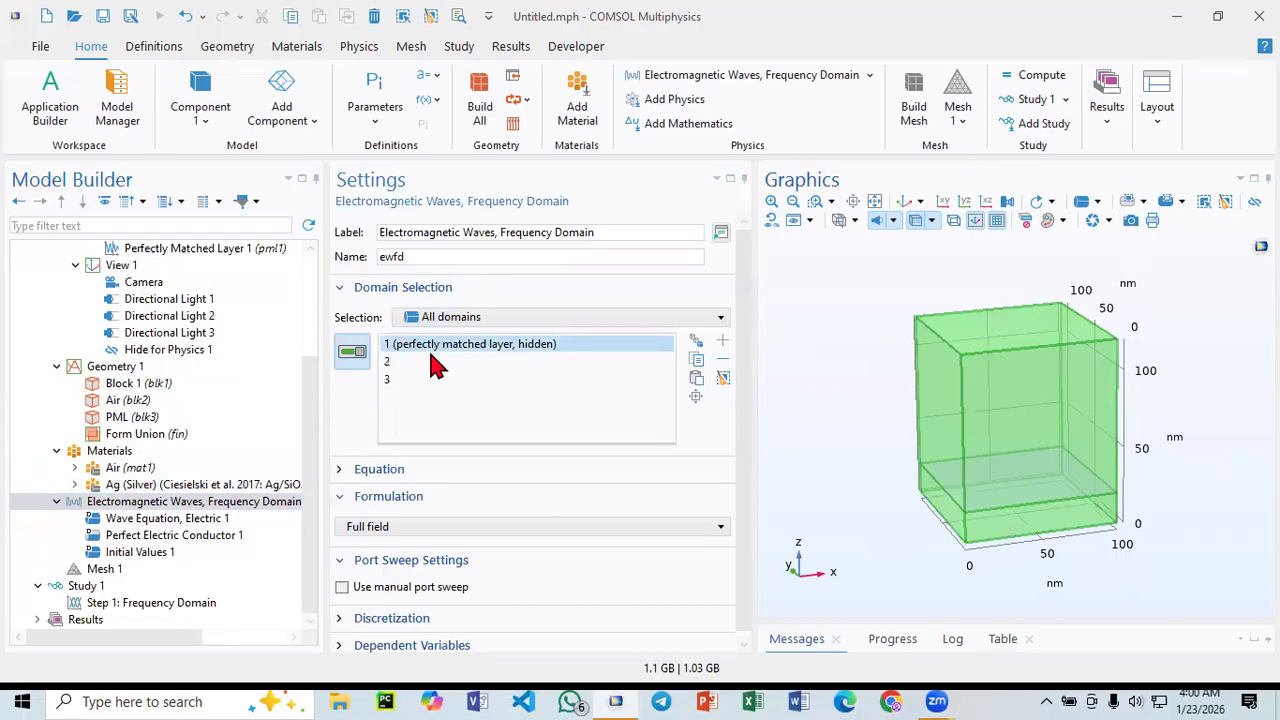
{"action": "left_click_drag", "start_coordinate": [871, 366], "coordinate": [780, 343]}
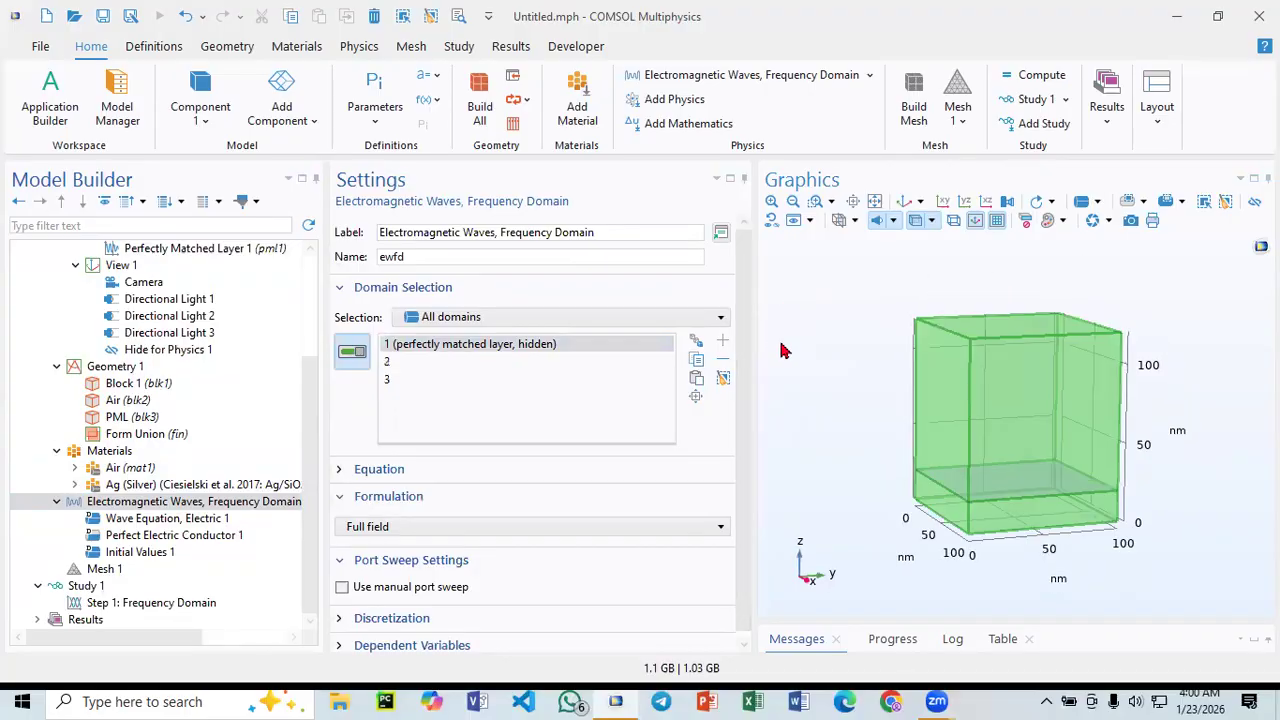
{"action": "left_click", "coordinate": [816, 204]}
{"action": "left_click_drag", "start_coordinate": [963, 486], "coordinate": [1026, 556]}
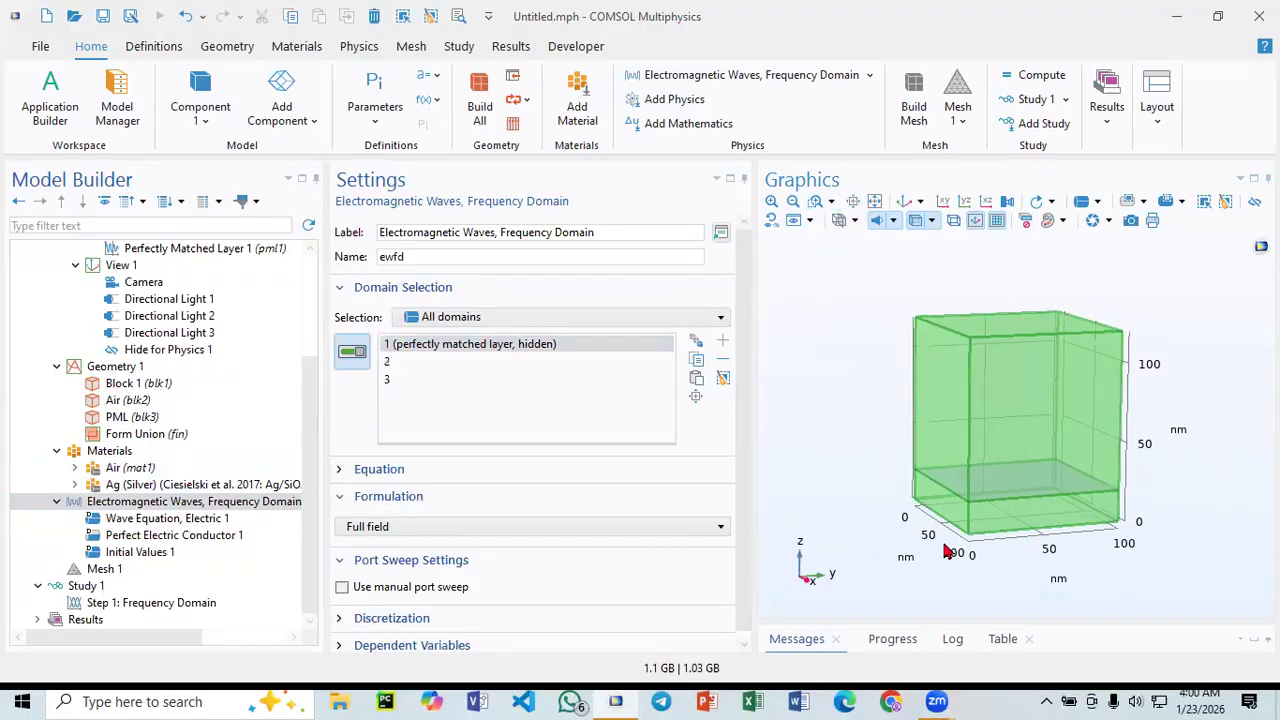
{"action": "left_click", "coordinate": [904, 202]}
{"action": "left_click", "coordinate": [416, 380]}
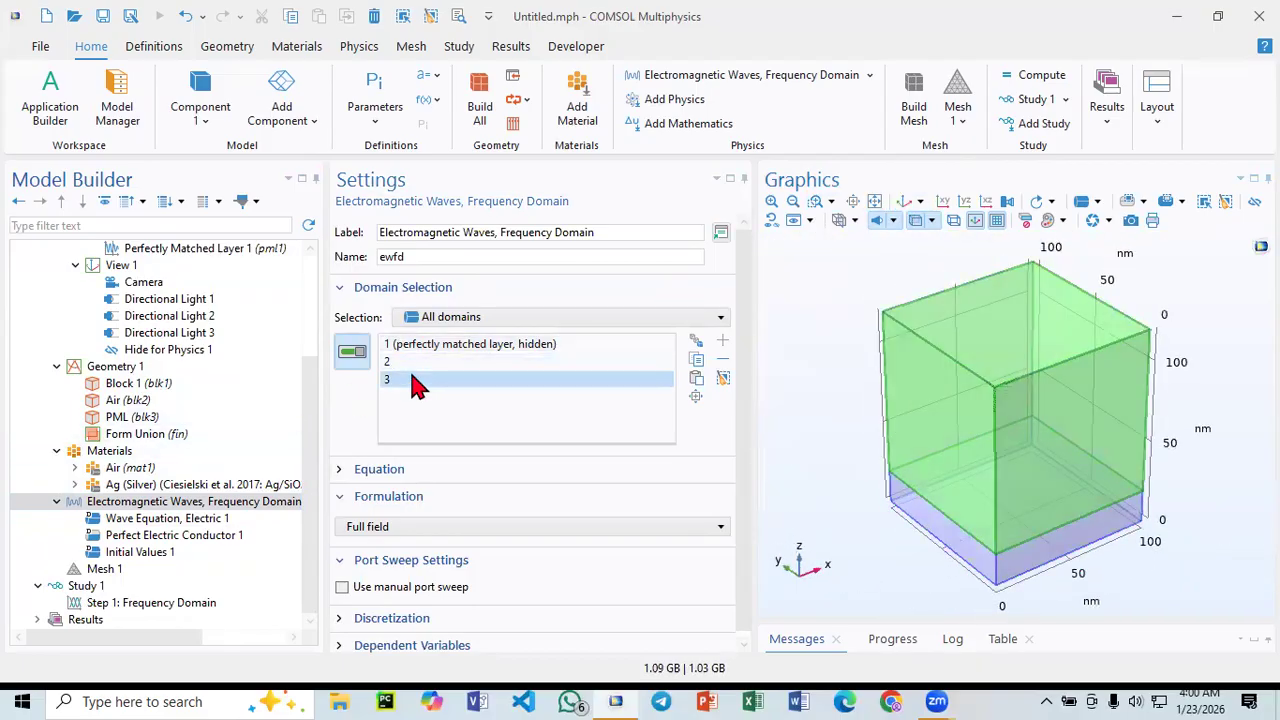
- Group the Electromagnetic Waves, Frequency Domain features by space dimension
{"action": "left_click", "coordinate": [147, 505]}
{"action": "right_click", "coordinate": [147, 505]}
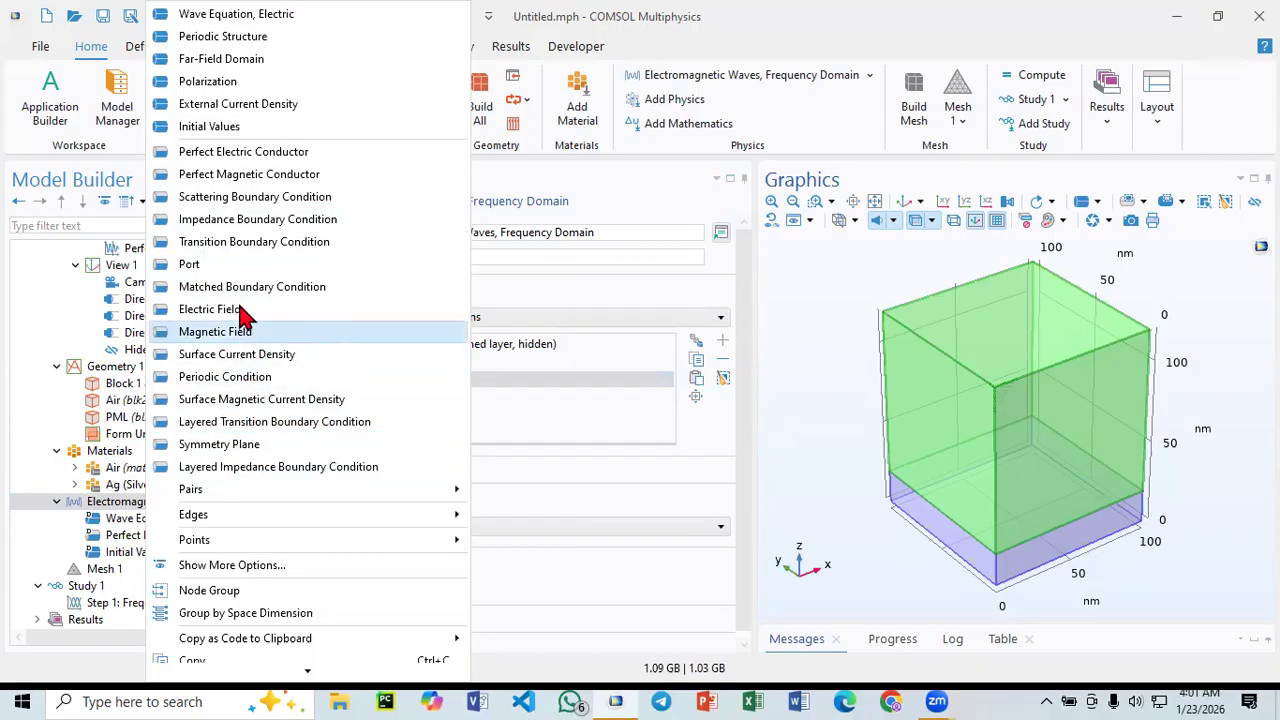
{"action": "key", "text": "Escape"}
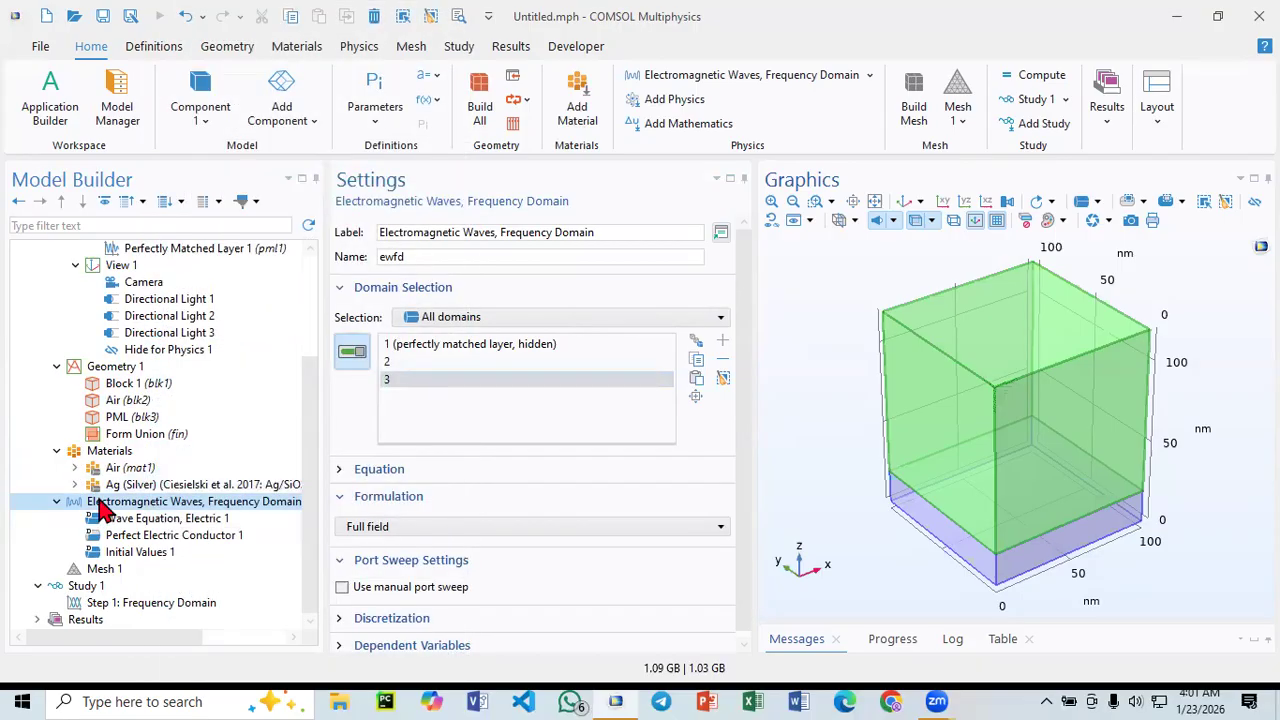
{"action": "right_click", "coordinate": [100, 508]}
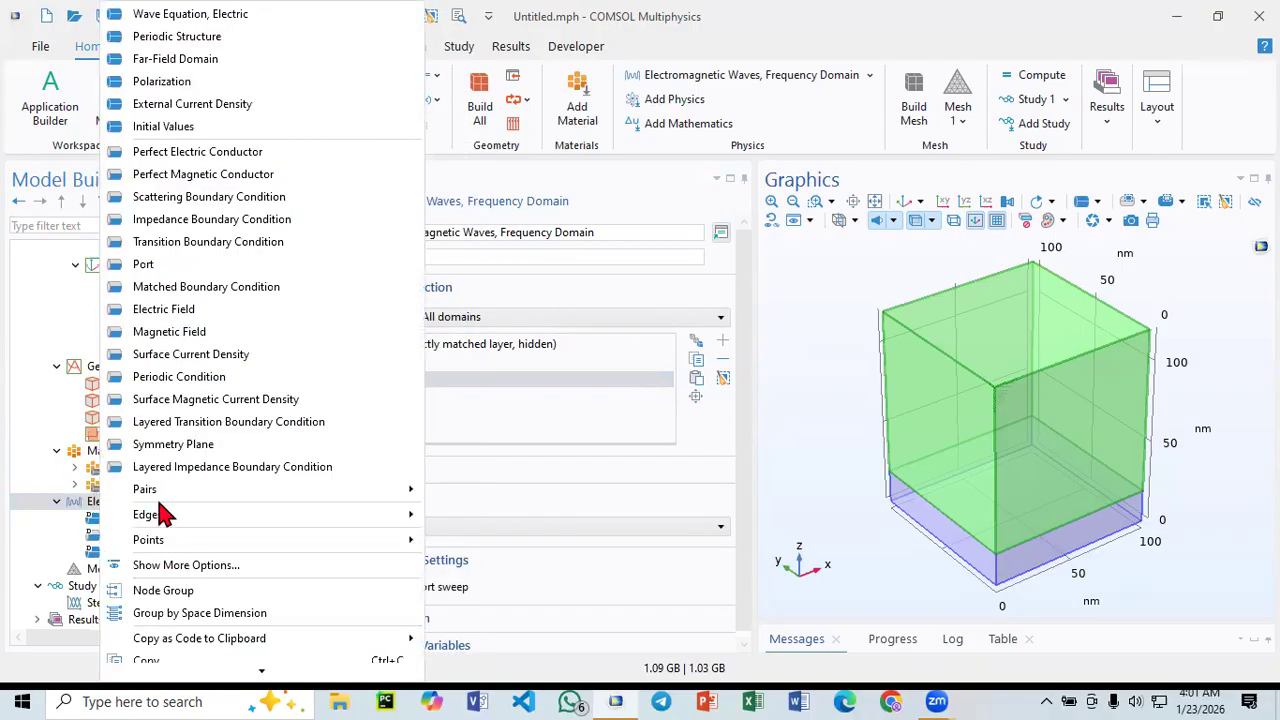
{"action": "left_click", "coordinate": [250, 613]}
{"action": "scroll", "coordinate": [120, 575], "scroll_direction": "down", "scroll_amount": 1}
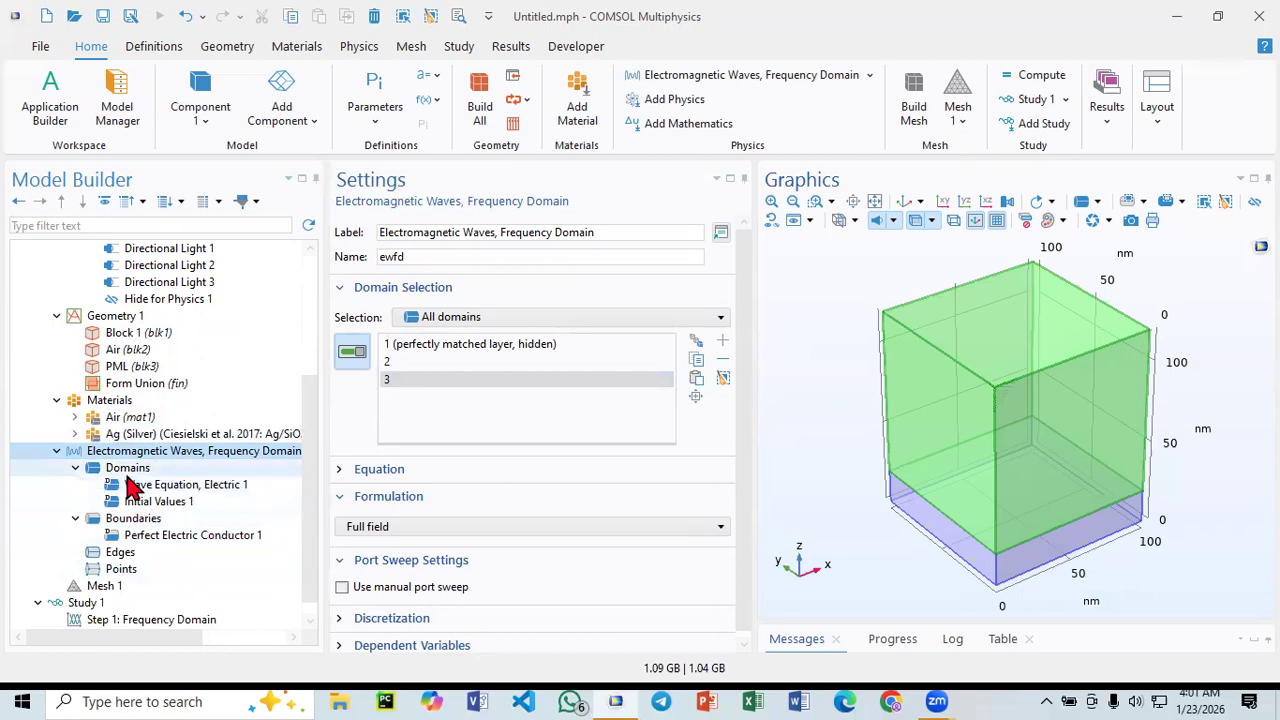
- Add a Port boundary condition to the physics and assign the air block's top face, boundary 12, to it
{"action": "left_click", "coordinate": [133, 518]}
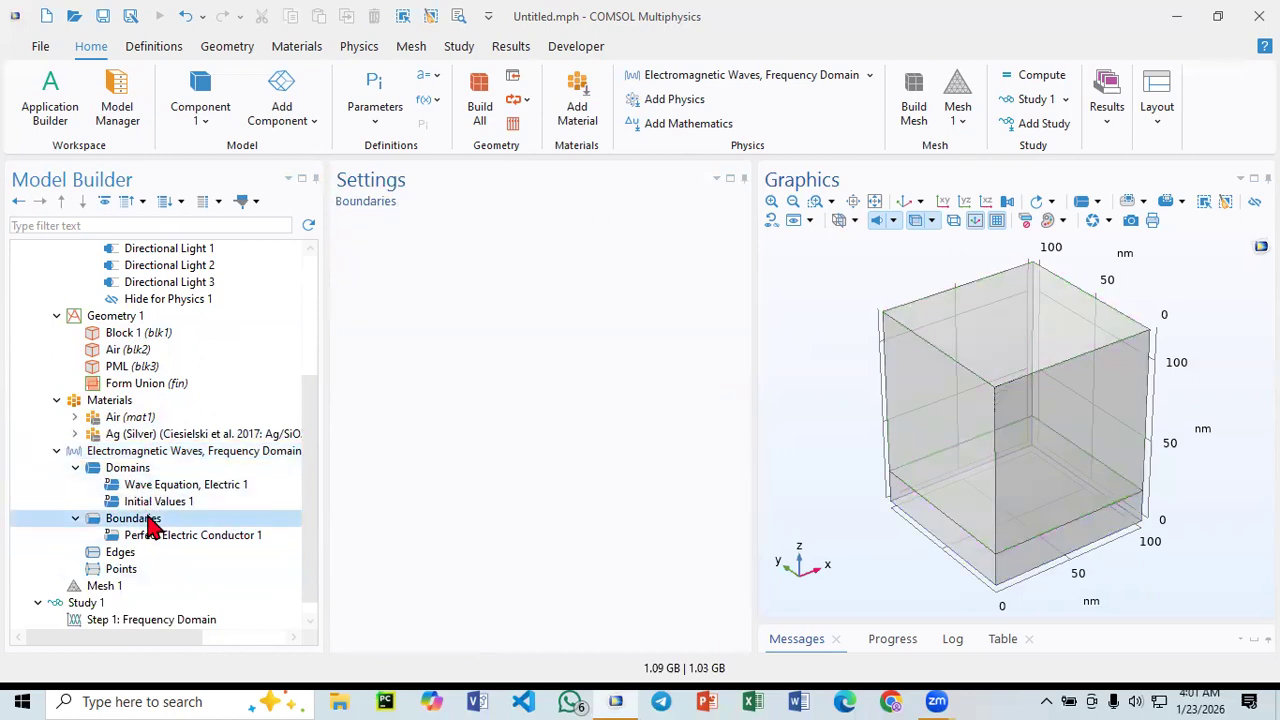
{"action": "right_click", "coordinate": [148, 527]}
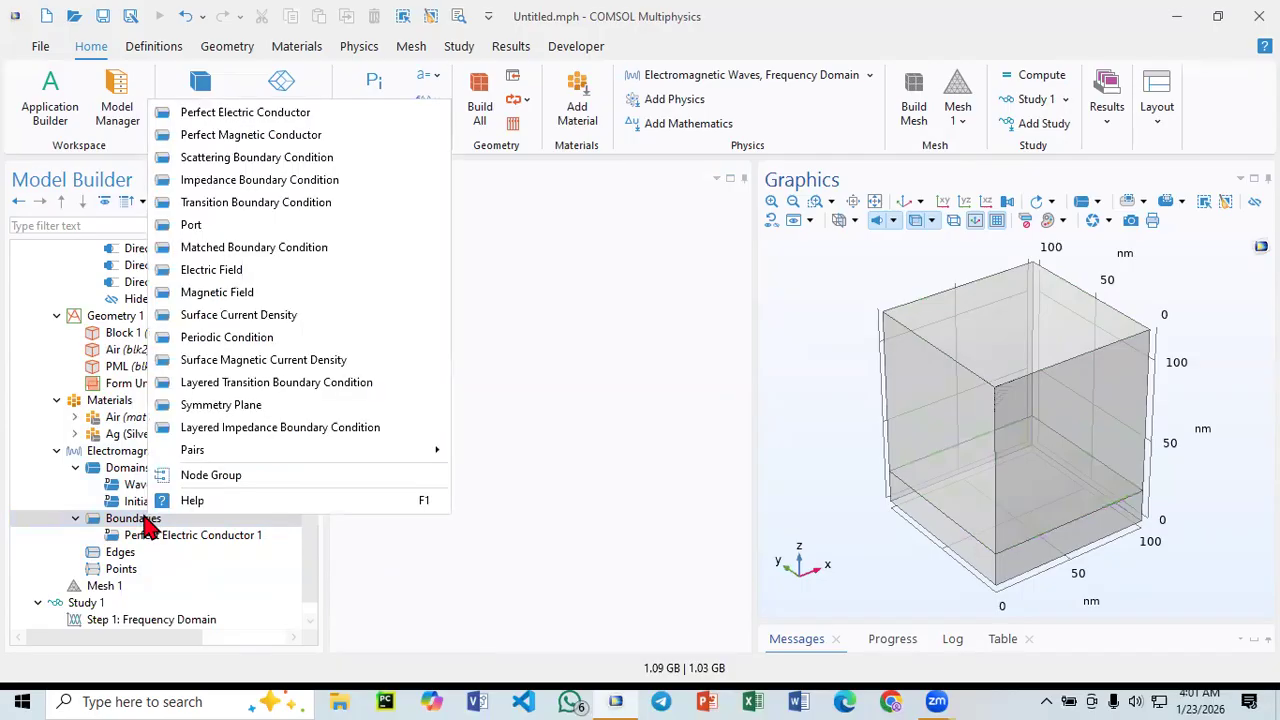
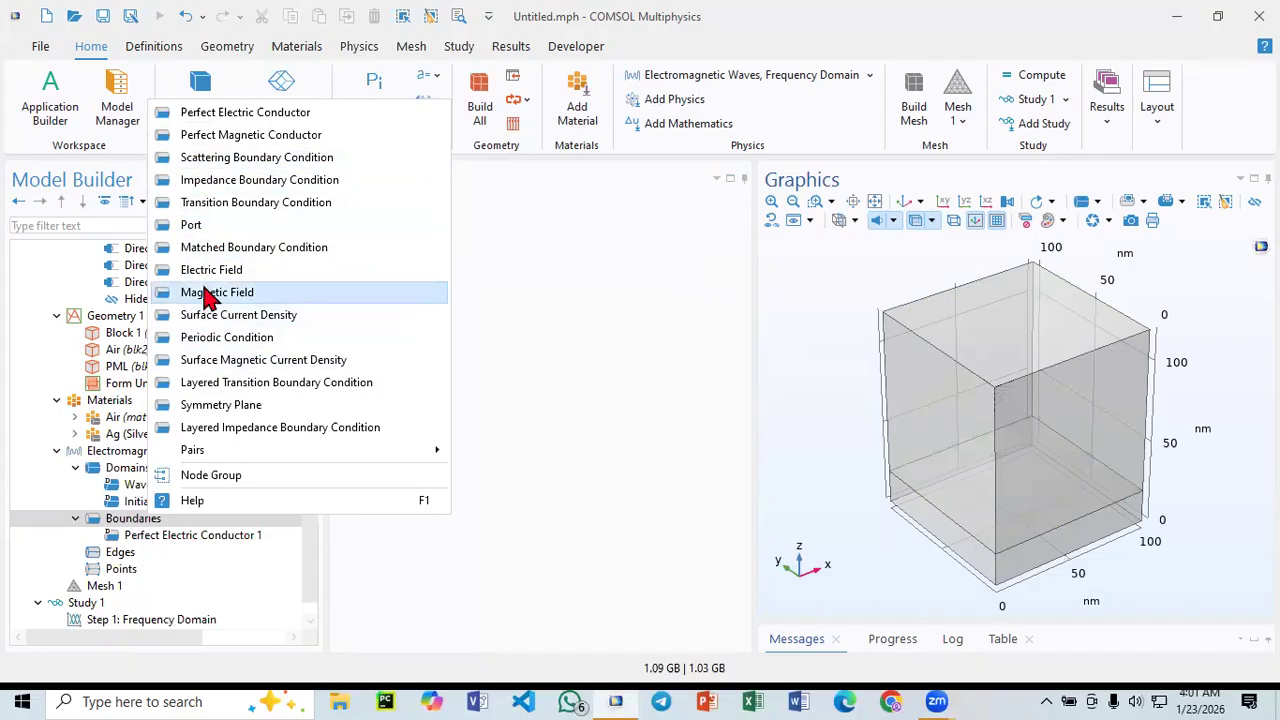
{"action": "left_click", "coordinate": [198, 225]}
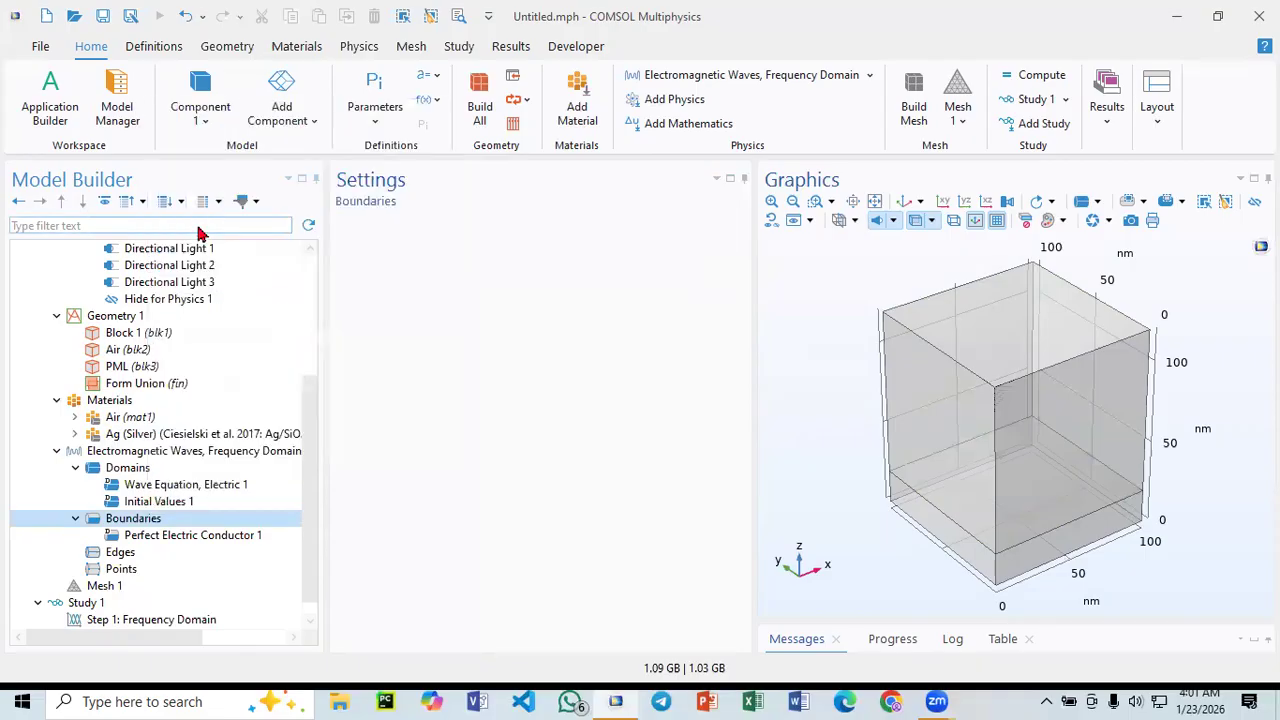
{"action": "left_click", "coordinate": [972, 333]}
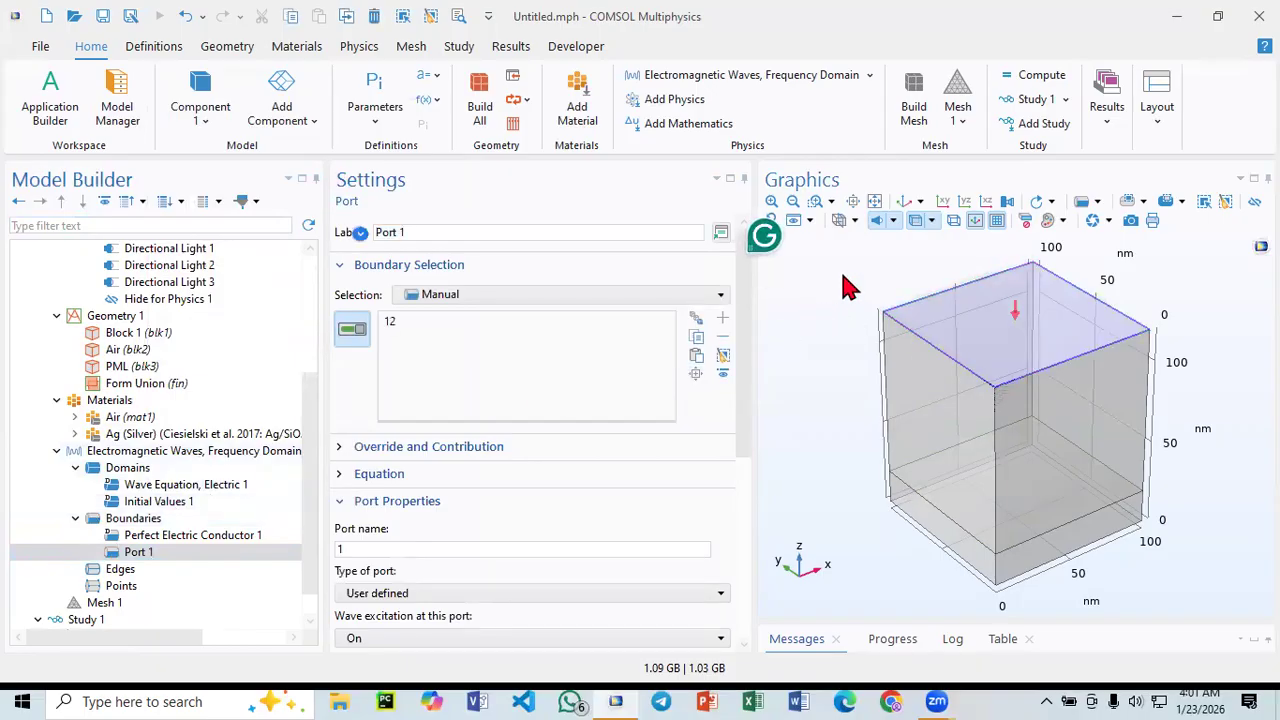
{"action": "left_click_drag", "start_coordinate": [845, 288], "coordinate": [837, 248]}
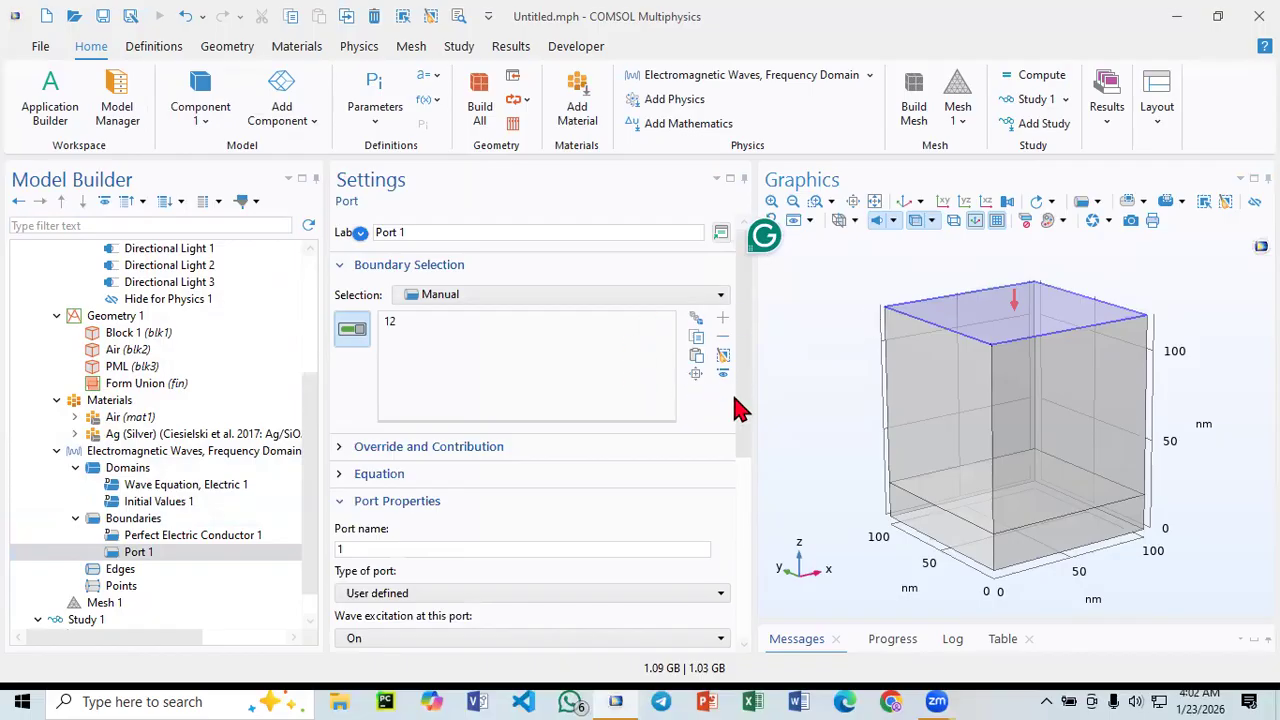
- Review Port 1's properties and mode settings, including port name, input power, input quantity, electric mode field and propagation constant
{"action": "scroll", "coordinate": [742, 426], "scroll_direction": "down", "scroll_amount": 1}
{"action": "scroll", "coordinate": [742, 436], "scroll_direction": "down", "scroll_amount": 3}
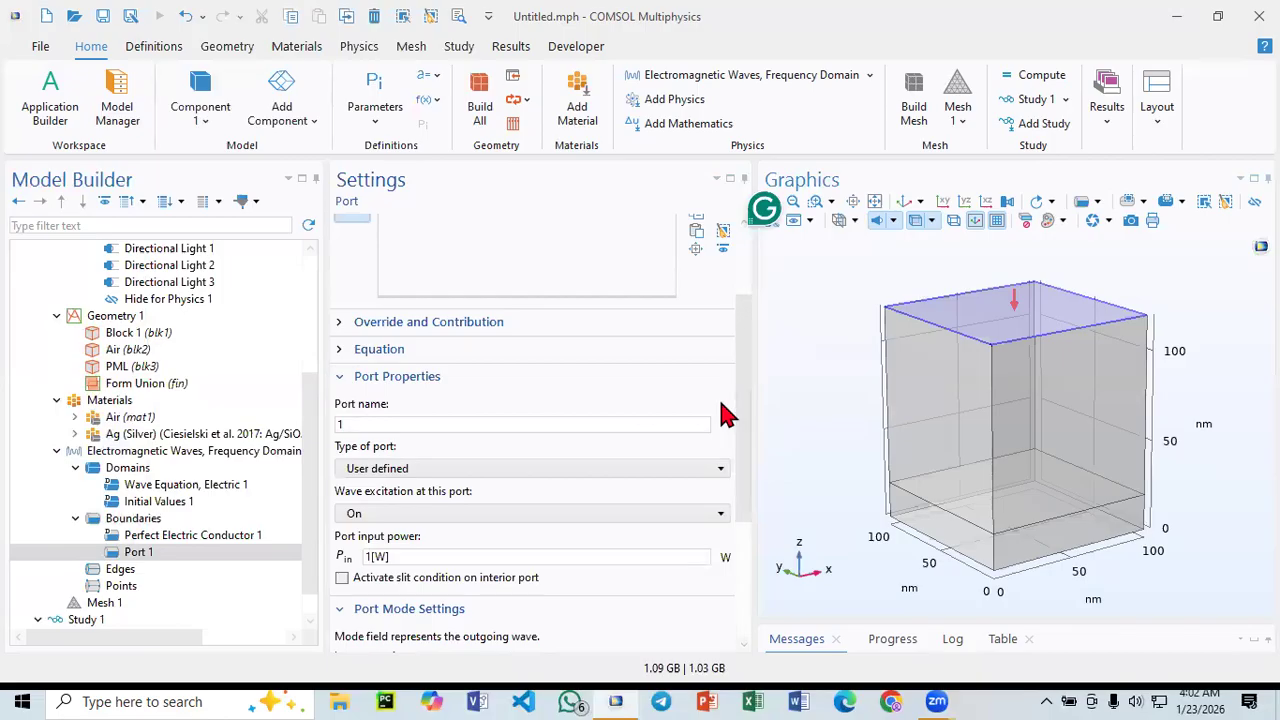
{"action": "double_click", "coordinate": [340, 424]}
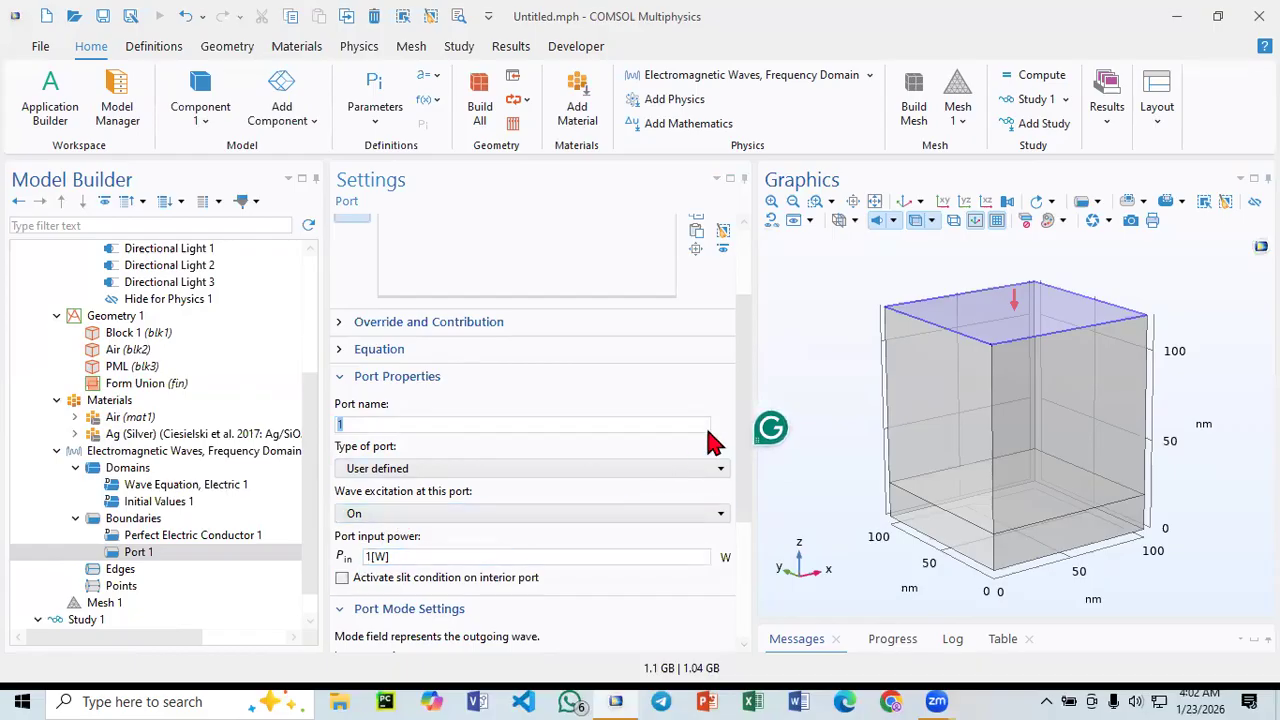
{"action": "left_click_drag", "start_coordinate": [748, 429], "coordinate": [734, 506]}
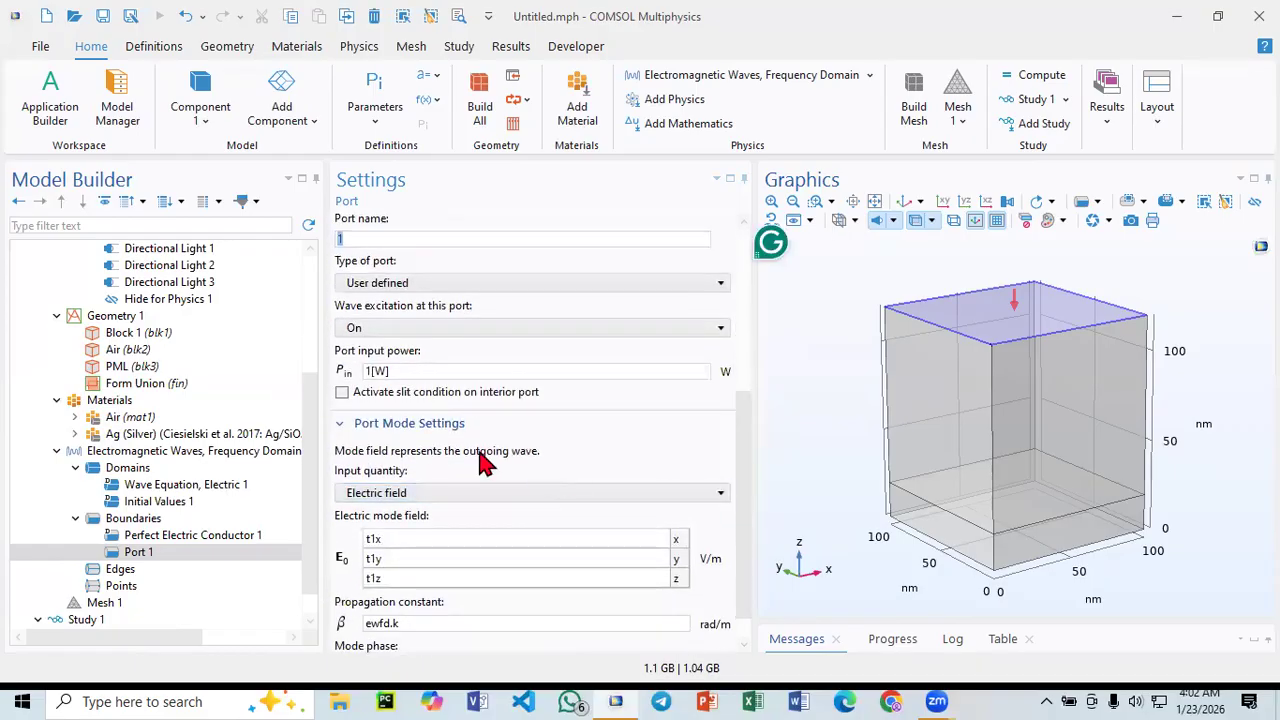
{"action": "left_click", "coordinate": [369, 371]}
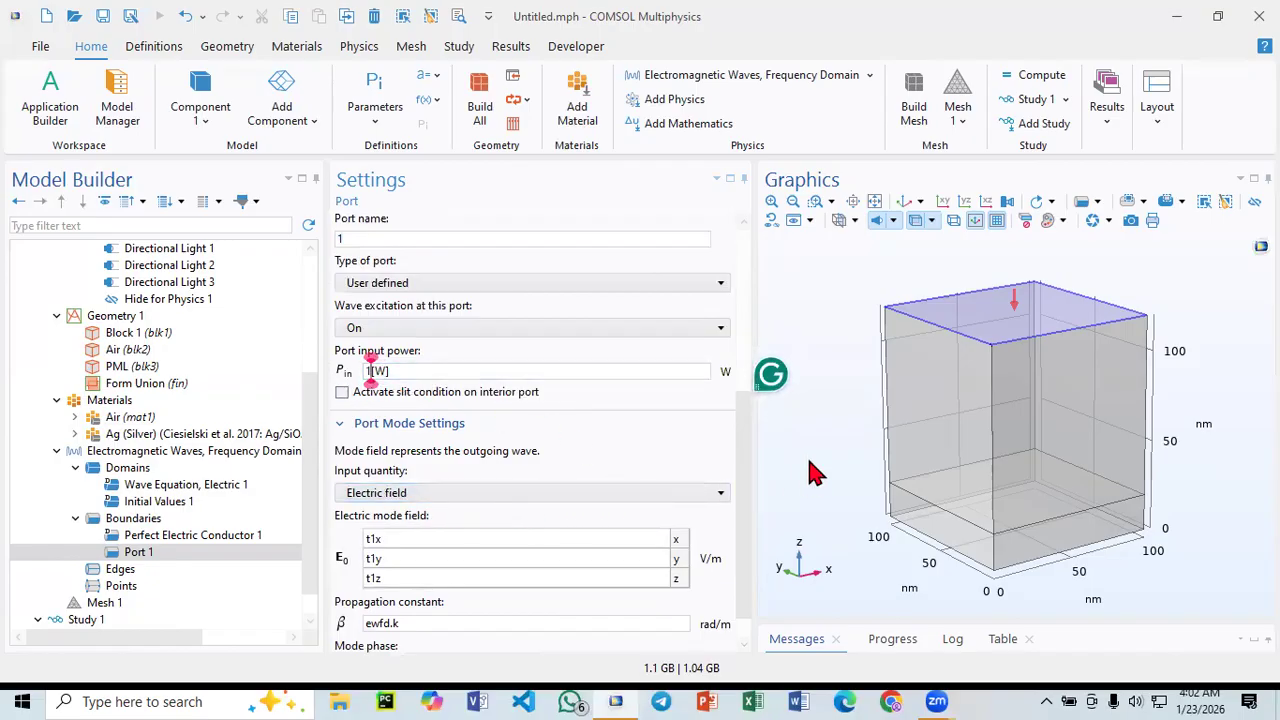
{"action": "left_click", "coordinate": [411, 492]}
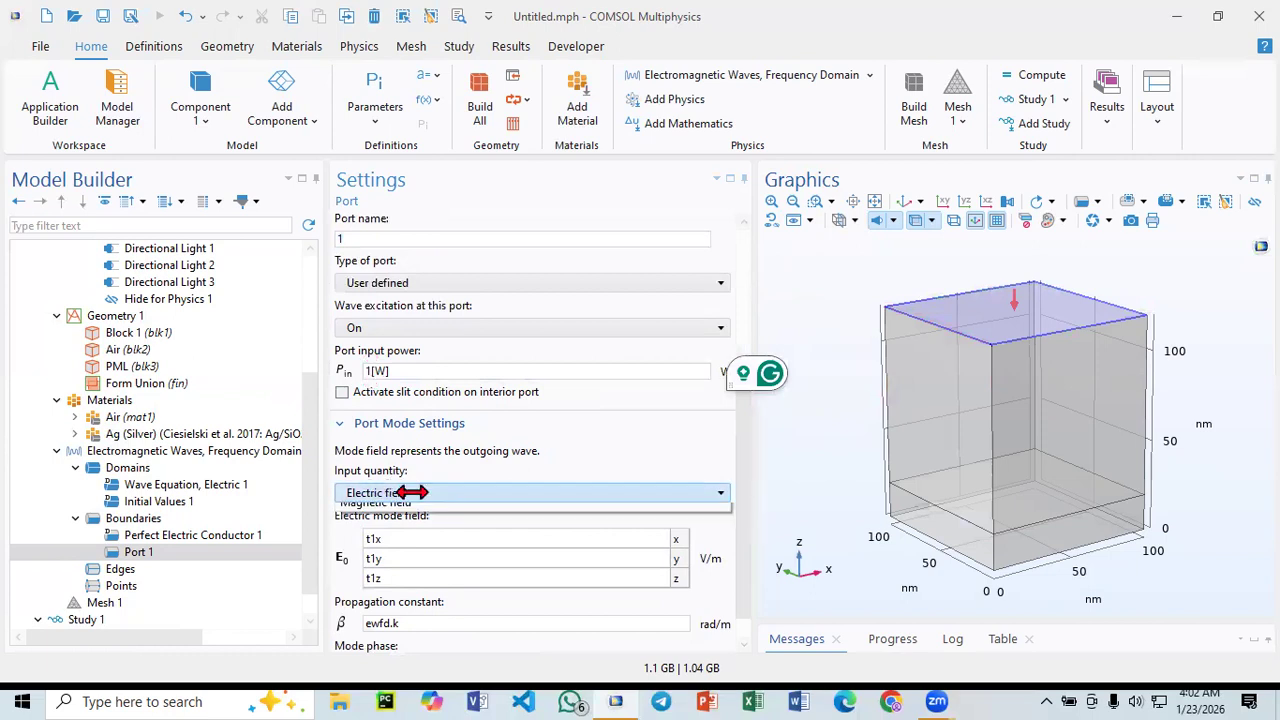
{"action": "left_click", "coordinate": [411, 492]}
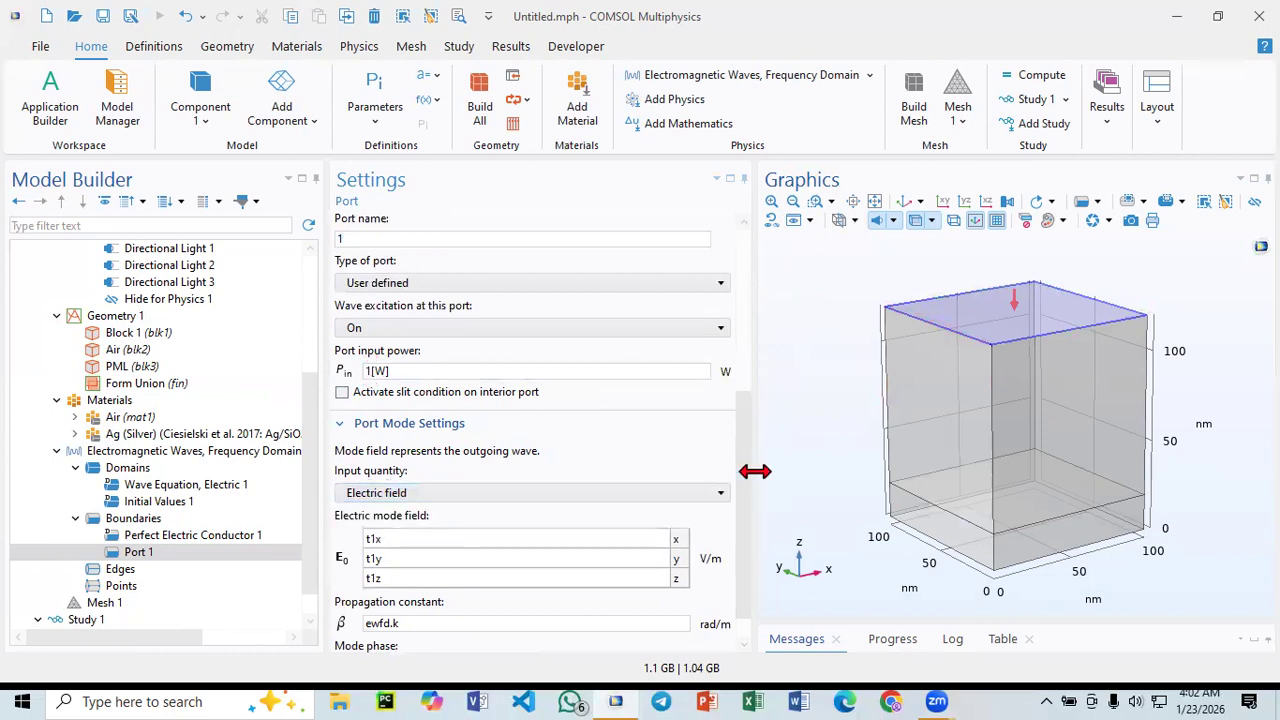
{"action": "scroll", "coordinate": [738, 486], "scroll_direction": "down", "scroll_amount": 1}
{"action": "double_click", "coordinate": [366, 588]}
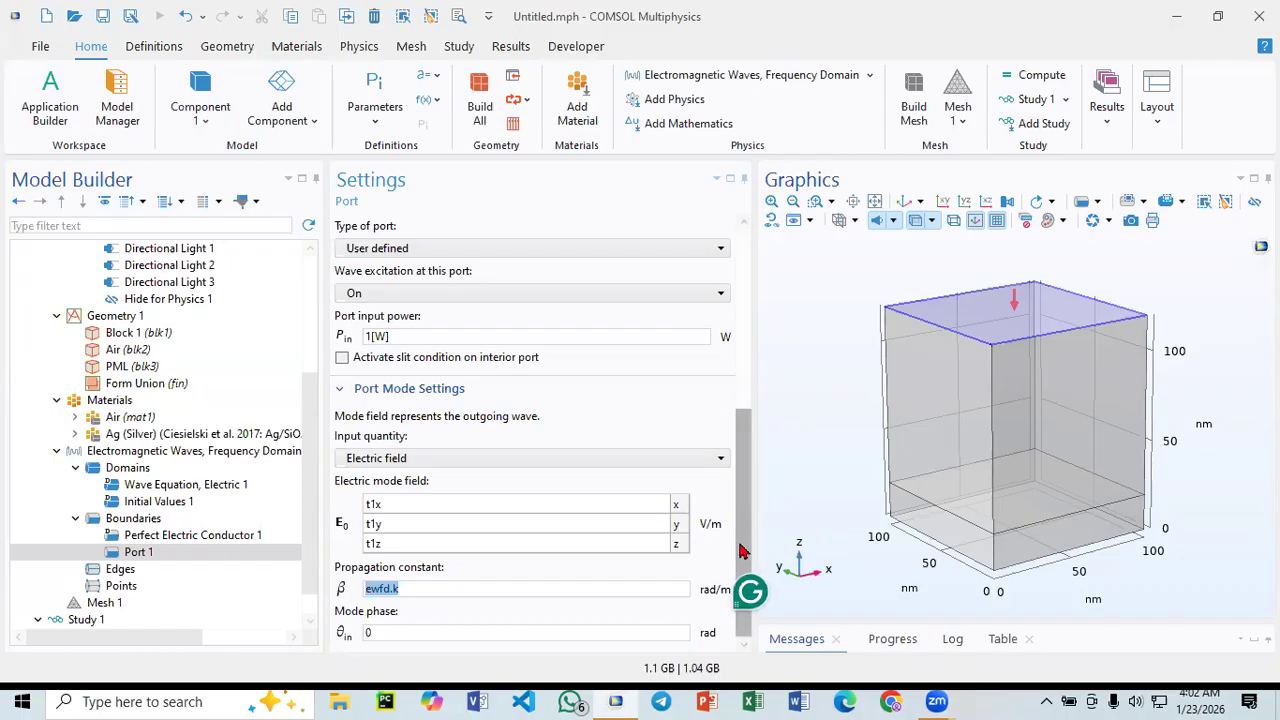
{"action": "left_click", "coordinate": [488, 458]}
{"action": "left_click", "coordinate": [488, 460]}
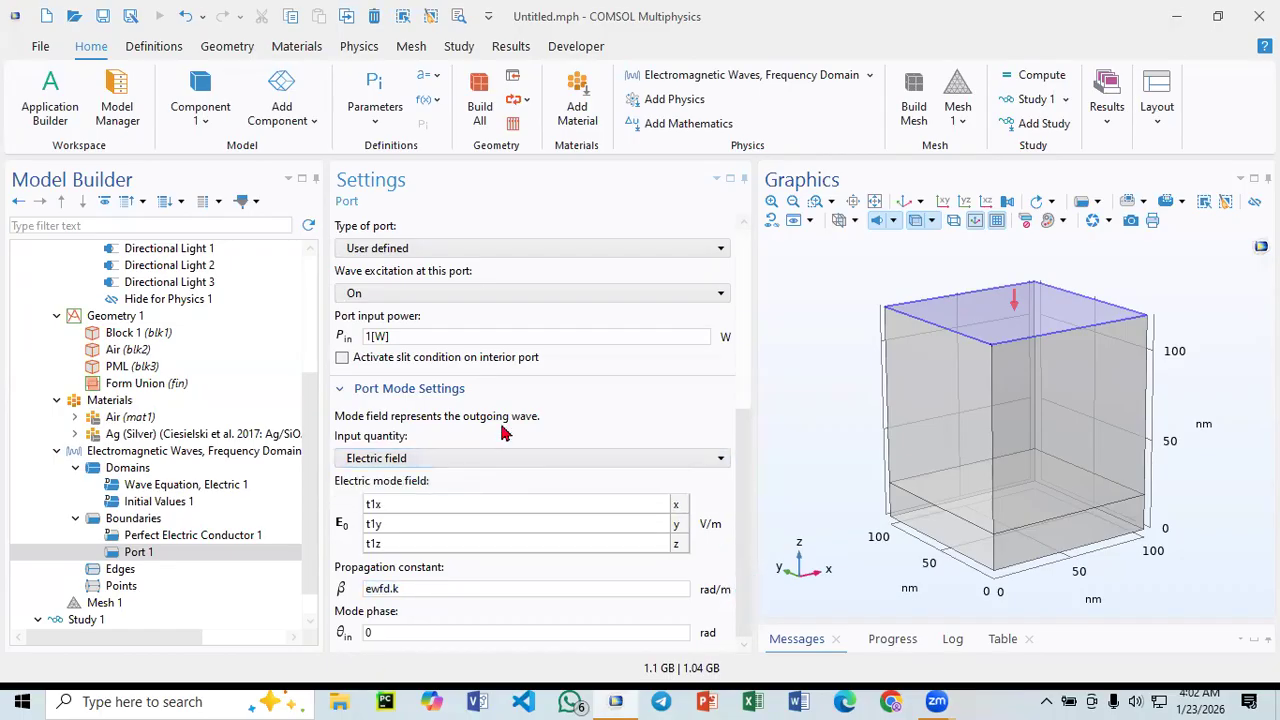
- Check the input quantity choices in Port 1's mode settings, keeping Electric field
{"action": "scroll", "coordinate": [742, 473], "scroll_direction": "up", "scroll_amount": 1}
{"action": "scroll", "coordinate": [742, 473], "scroll_direction": "down", "scroll_amount": 1}
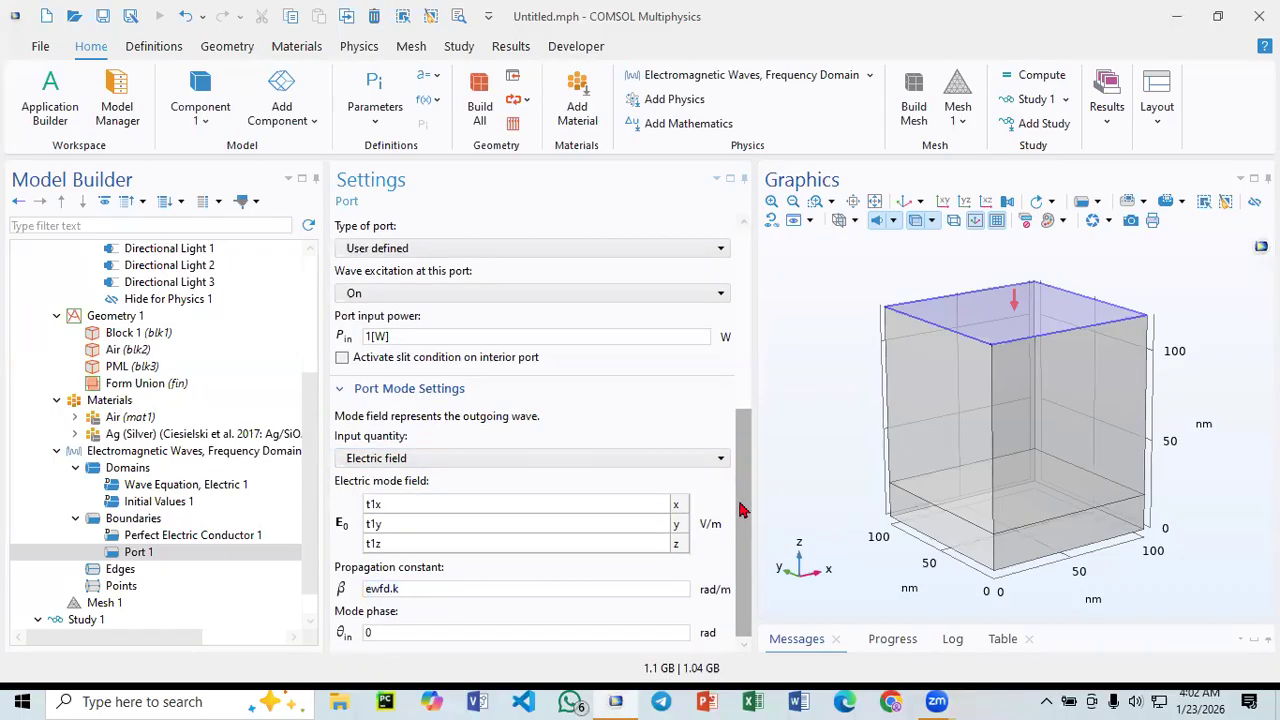
{"action": "left_click", "coordinate": [184, 553]}
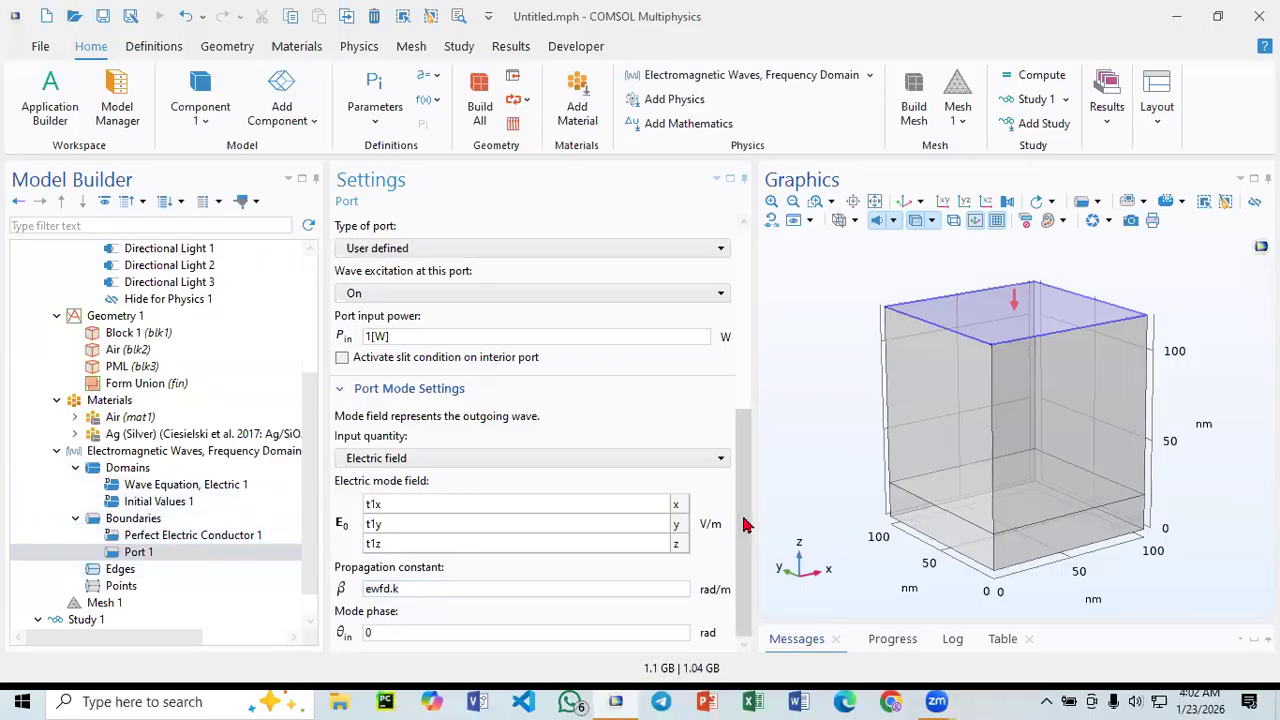
{"action": "scroll", "coordinate": [743, 520], "scroll_direction": "up", "scroll_amount": 3}
{"action": "left_click", "coordinate": [487, 497]}
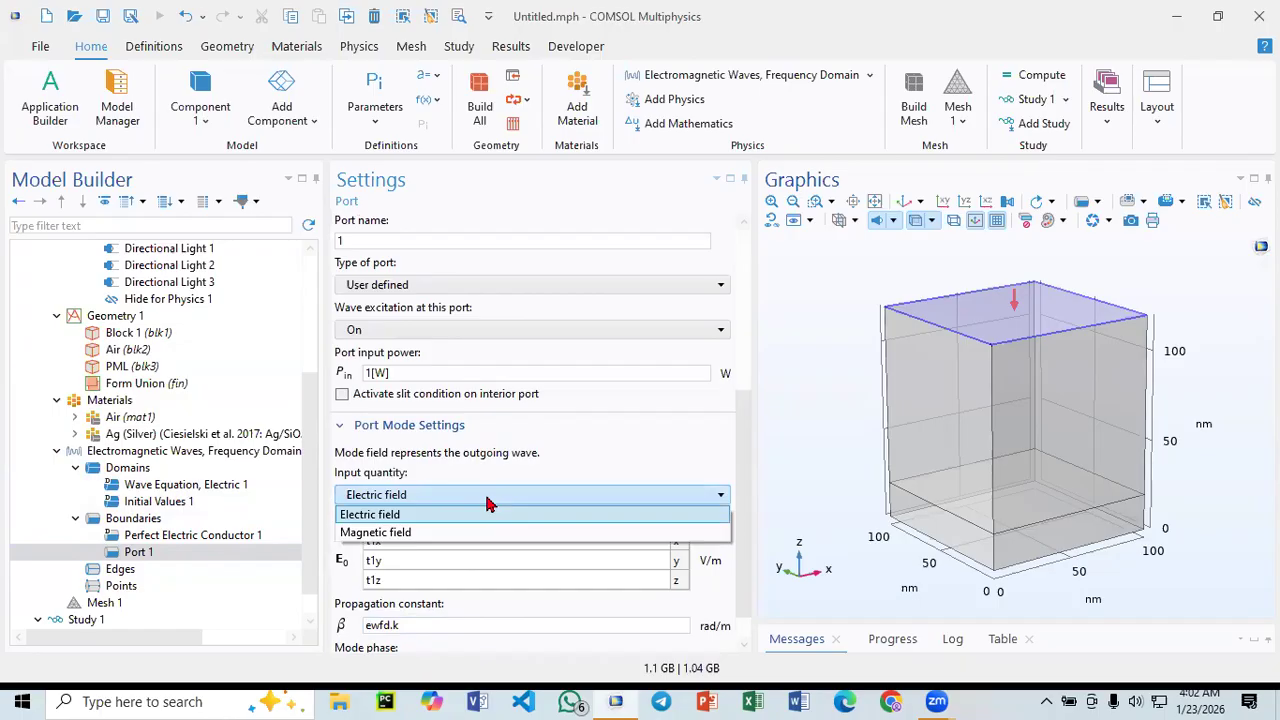
{"action": "left_click", "coordinate": [487, 505]}
{"action": "scroll", "coordinate": [749, 406], "scroll_direction": "up", "scroll_amount": 5}
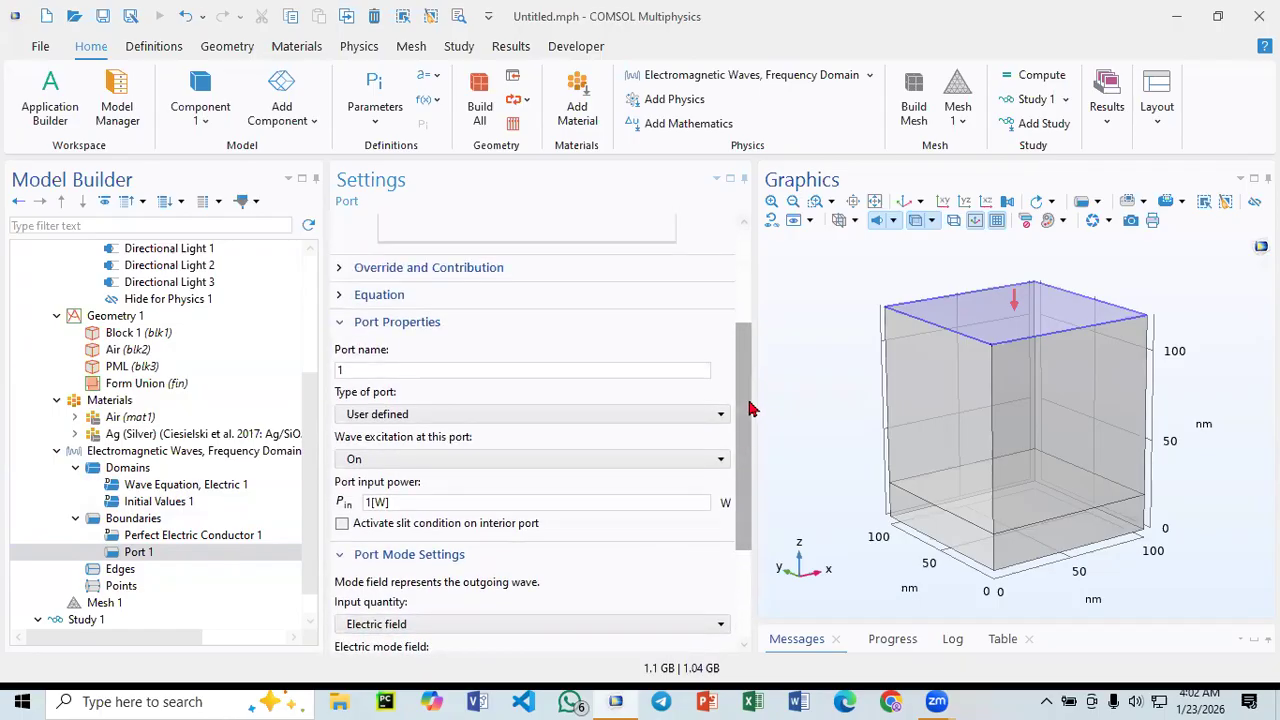
- Try the Numeric and Rectangular port types on Port 1 and inspect the rectangular mode settings
{"action": "left_click", "coordinate": [502, 415]}
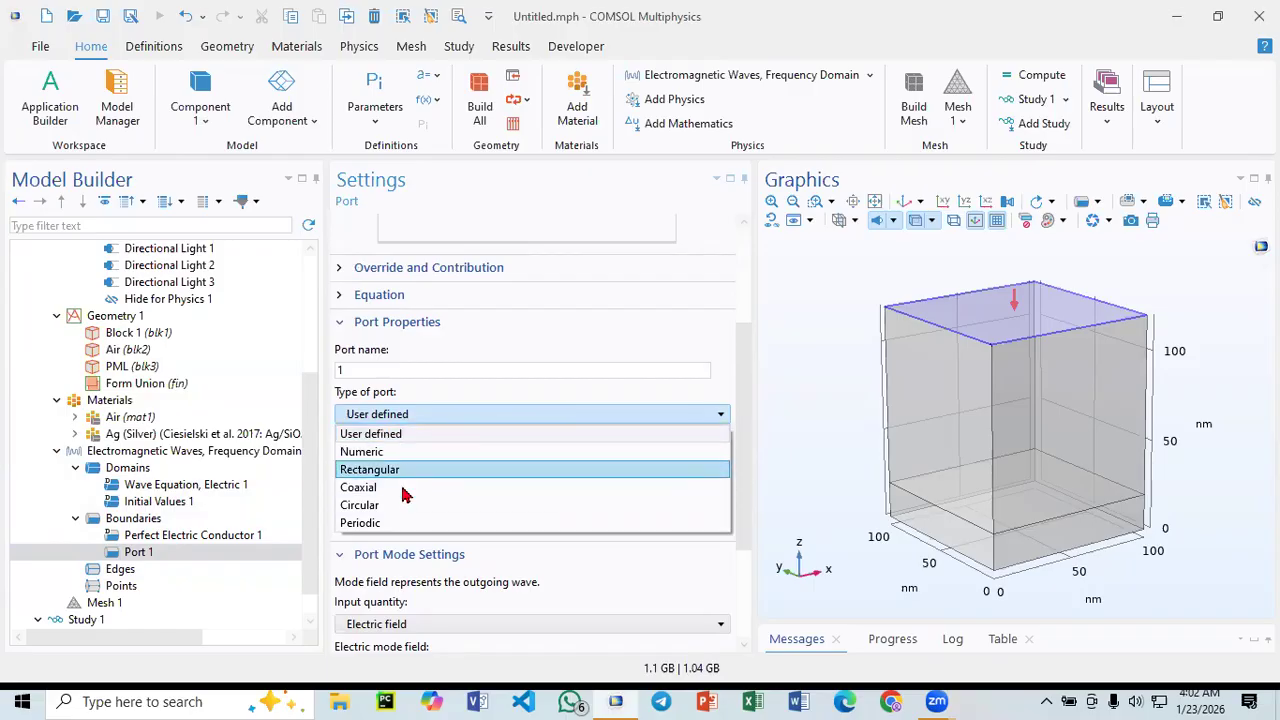
{"action": "left_click", "coordinate": [388, 451]}
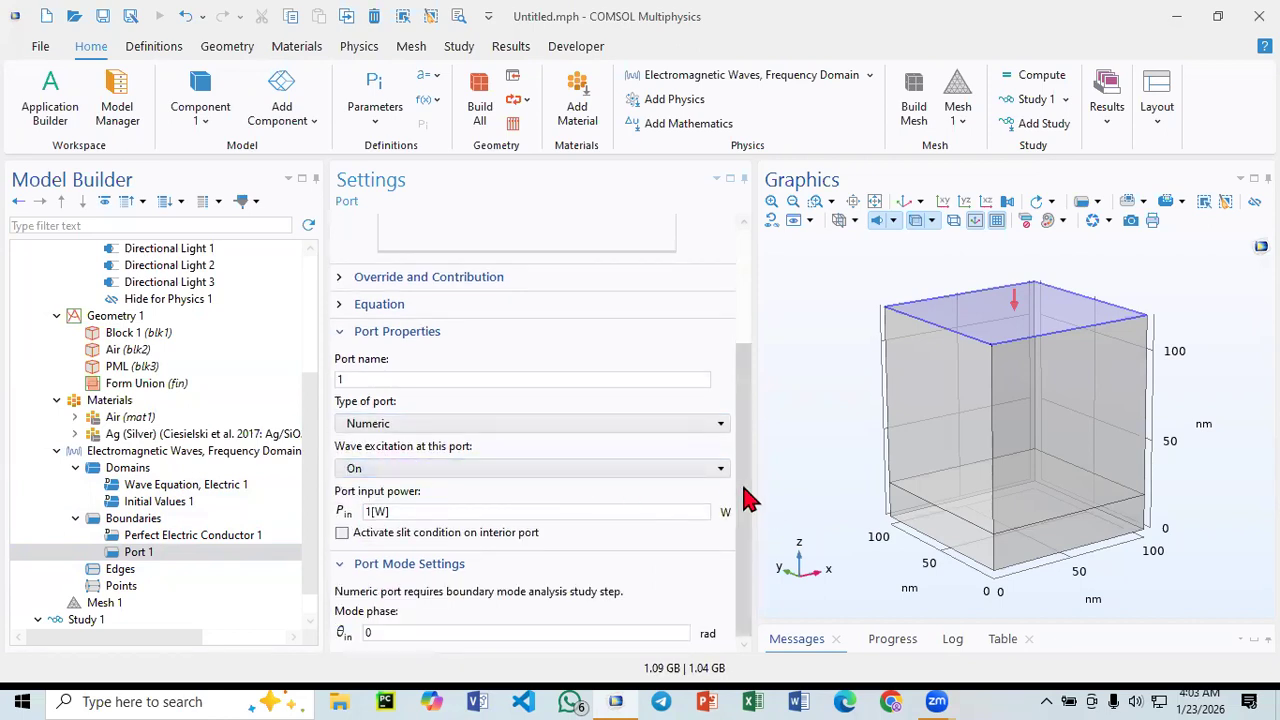
{"action": "left_click", "coordinate": [389, 512]}
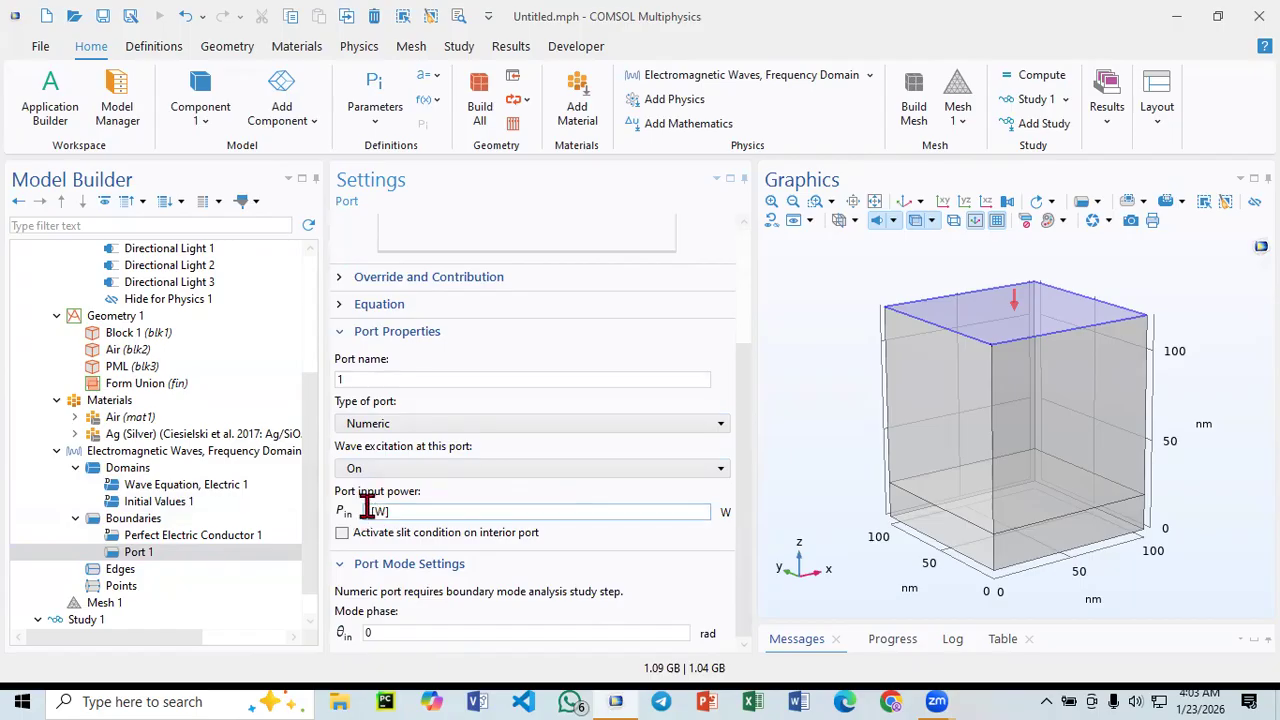
{"action": "left_click", "coordinate": [385, 424]}
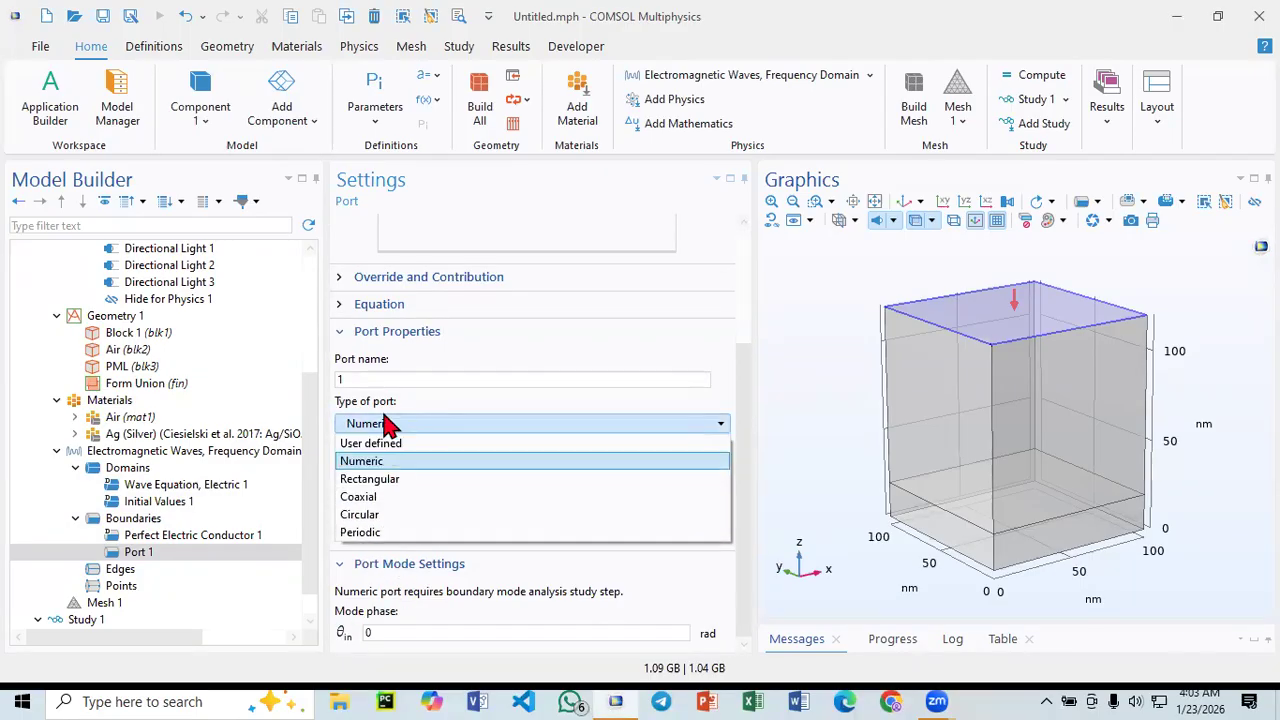
{"action": "left_click", "coordinate": [405, 484]}
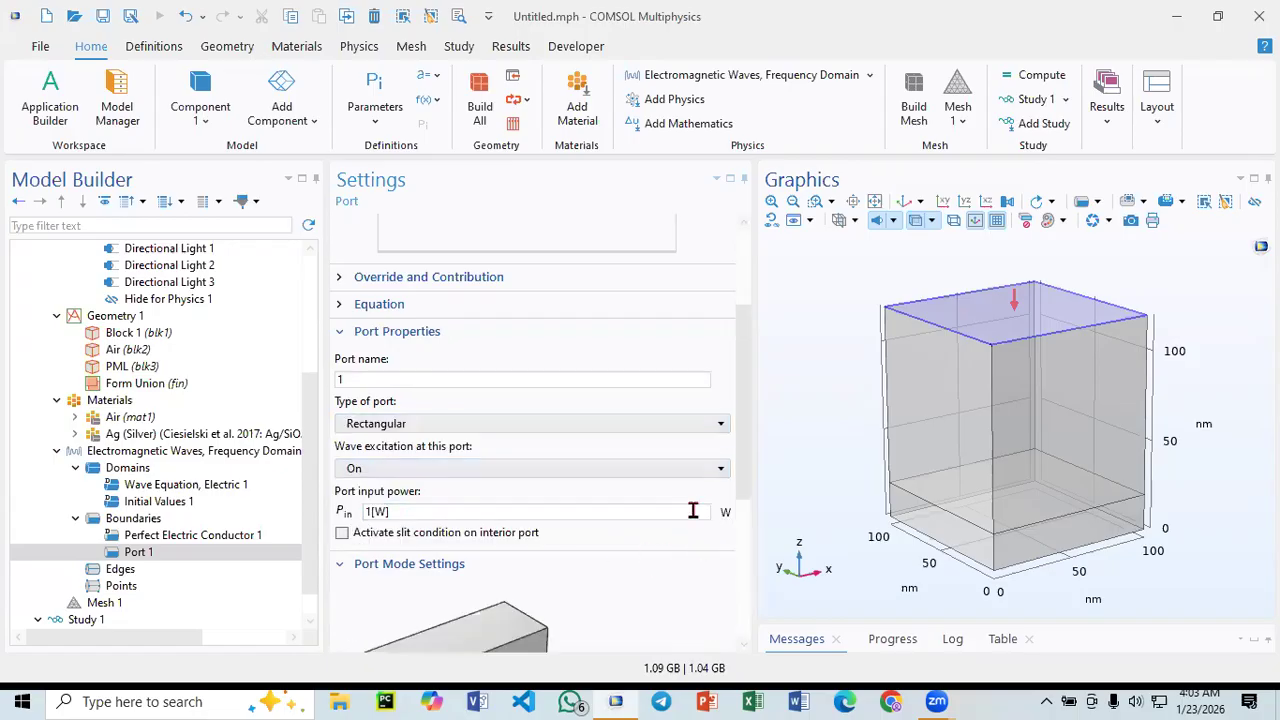
{"action": "left_click_drag", "start_coordinate": [742, 466], "coordinate": [751, 557]}
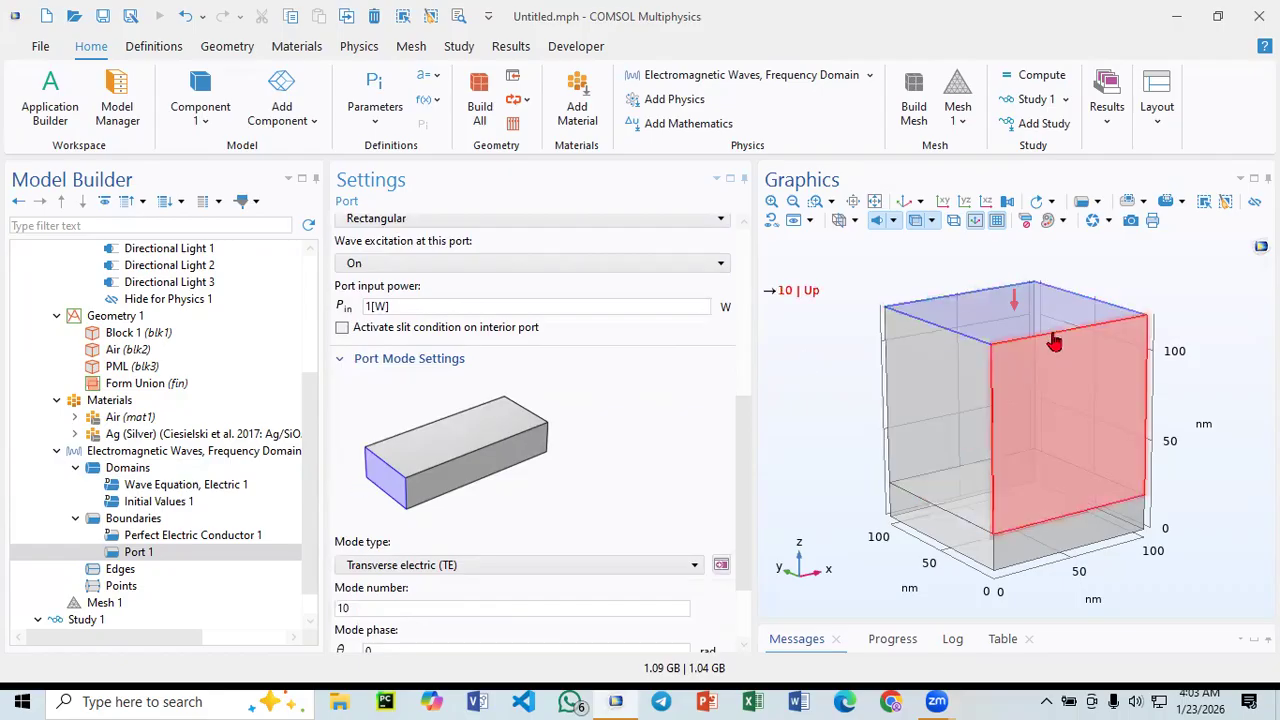
{"action": "mouse_move", "coordinate": [850, 316]}
{"action": "left_mouse_down"}
{"action": "mouse_move", "coordinate": [843, 363]}
{"action": "mouse_move", "coordinate": [837, 309]}
{"action": "mouse_move", "coordinate": [849, 314]}
{"action": "left_mouse_up"}
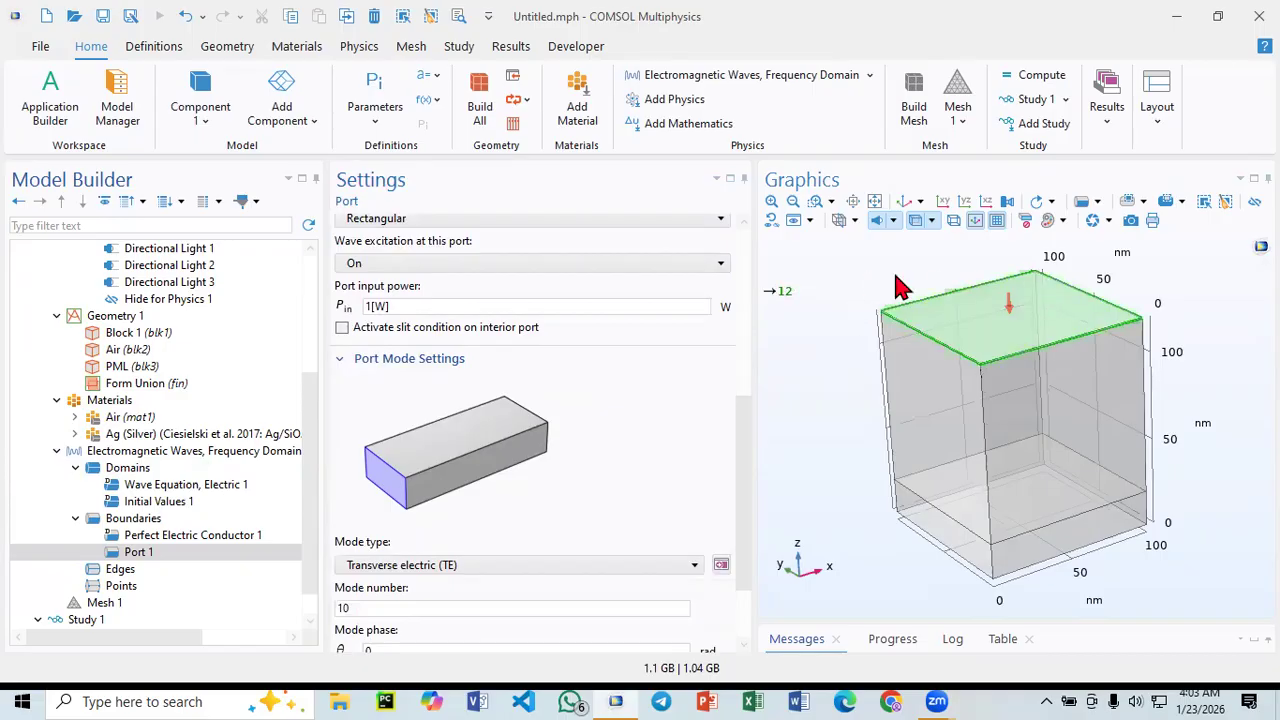
{"action": "left_click_drag", "start_coordinate": [740, 449], "coordinate": [731, 394]}
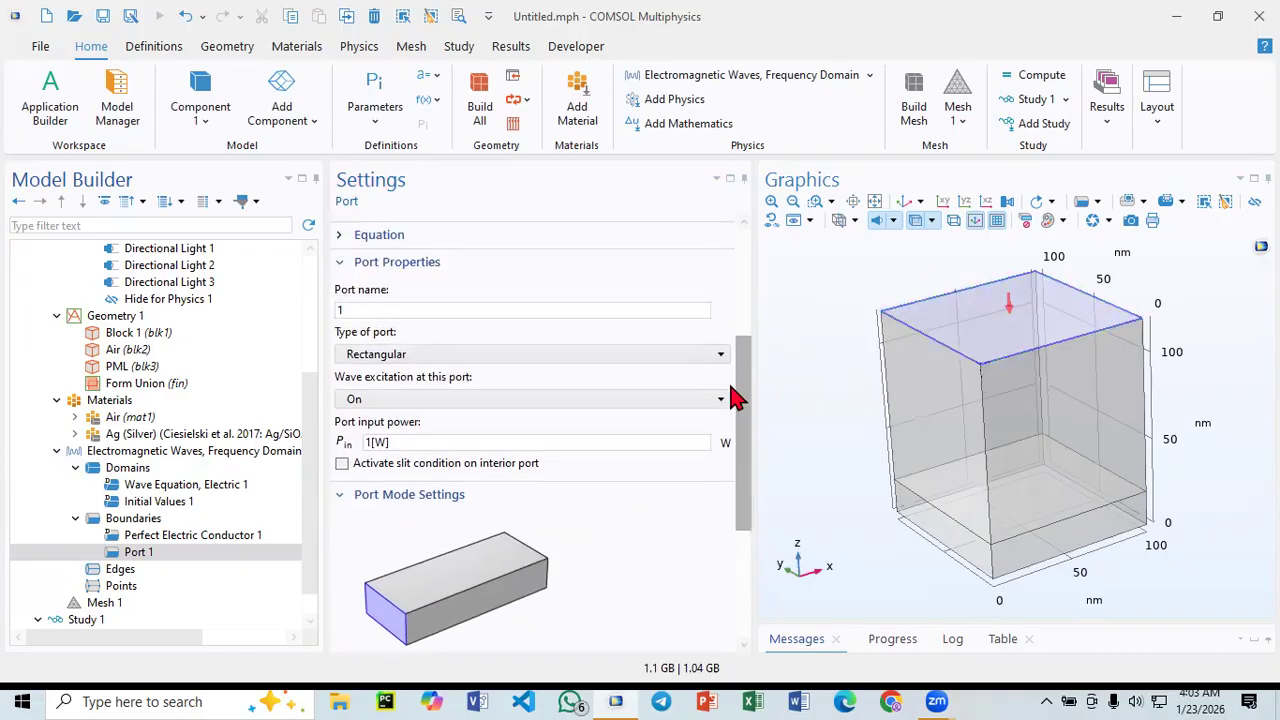
- Try the Coaxial and Circular port types on Port 1
{"action": "left_click", "coordinate": [558, 355]}
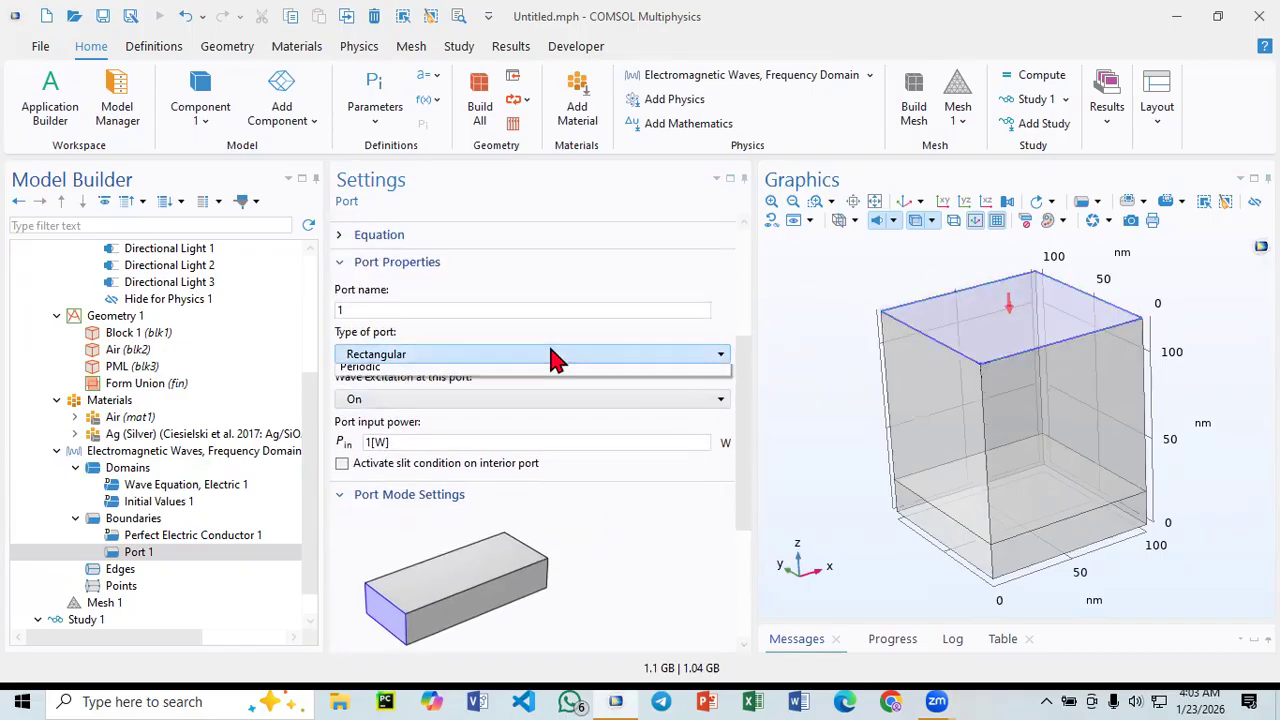
{"action": "left_click", "coordinate": [370, 428]}
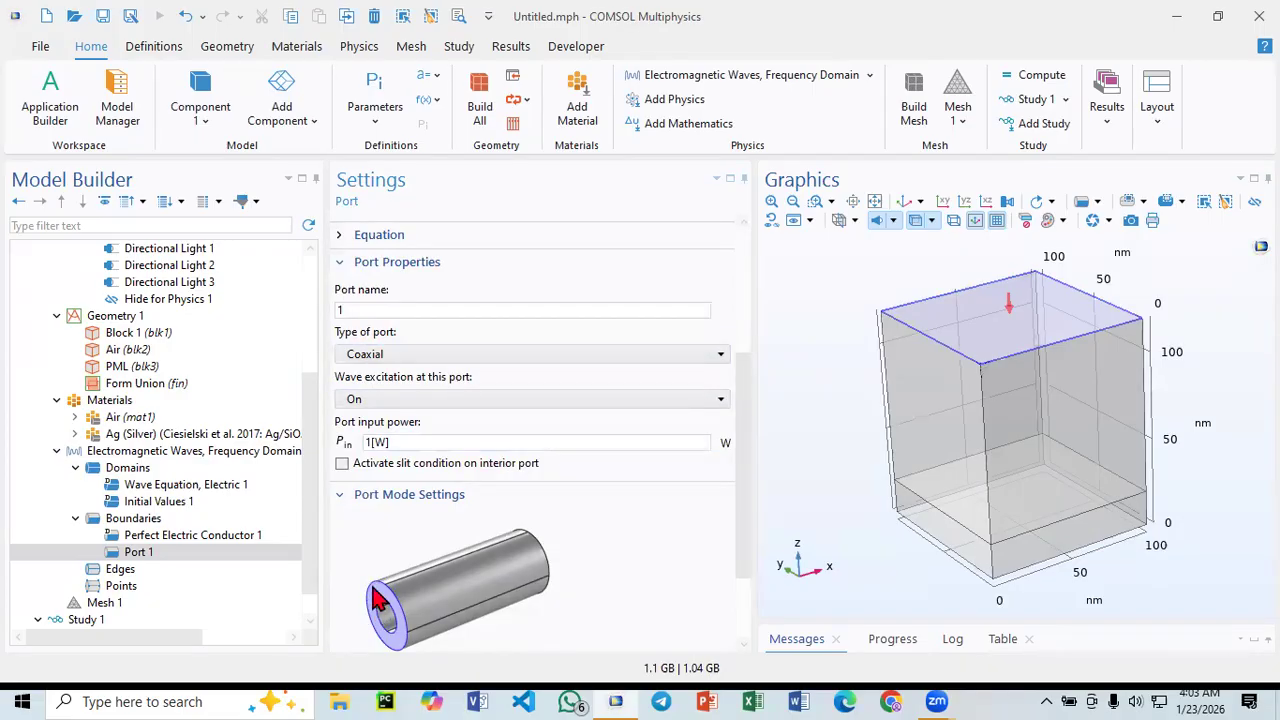
{"action": "left_click", "coordinate": [414, 358]}
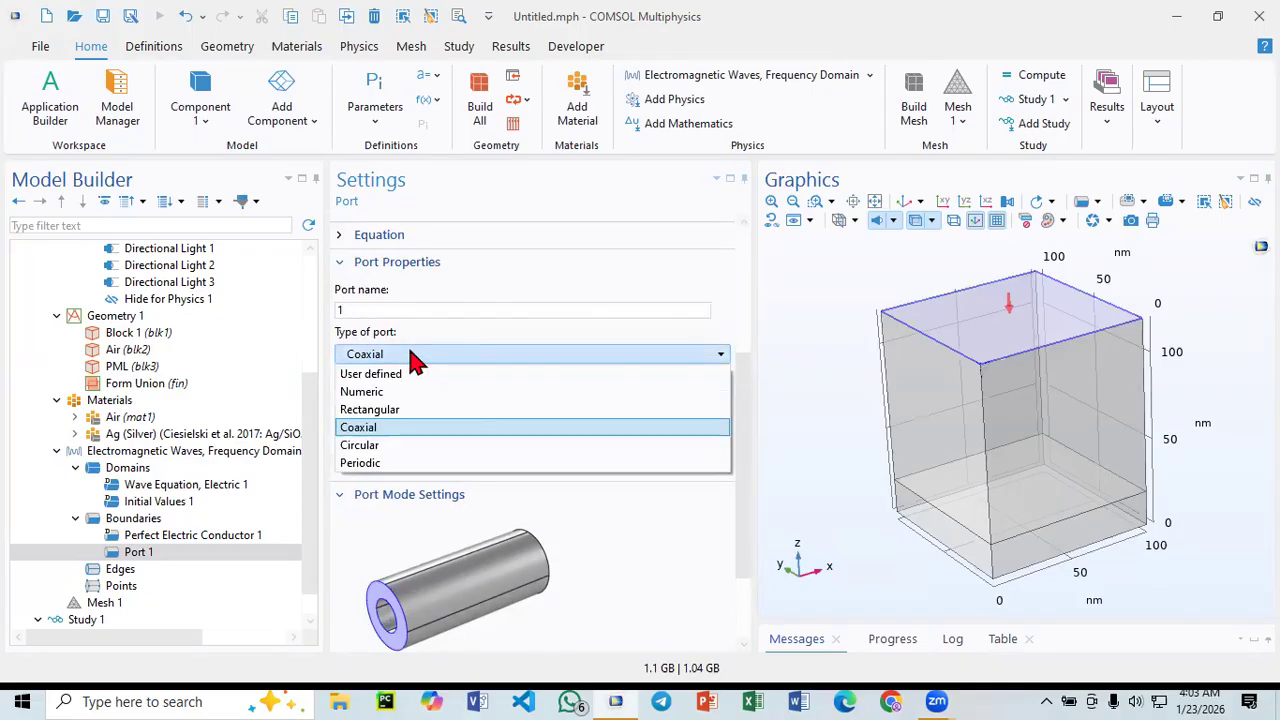
{"action": "left_click", "coordinate": [385, 445]}
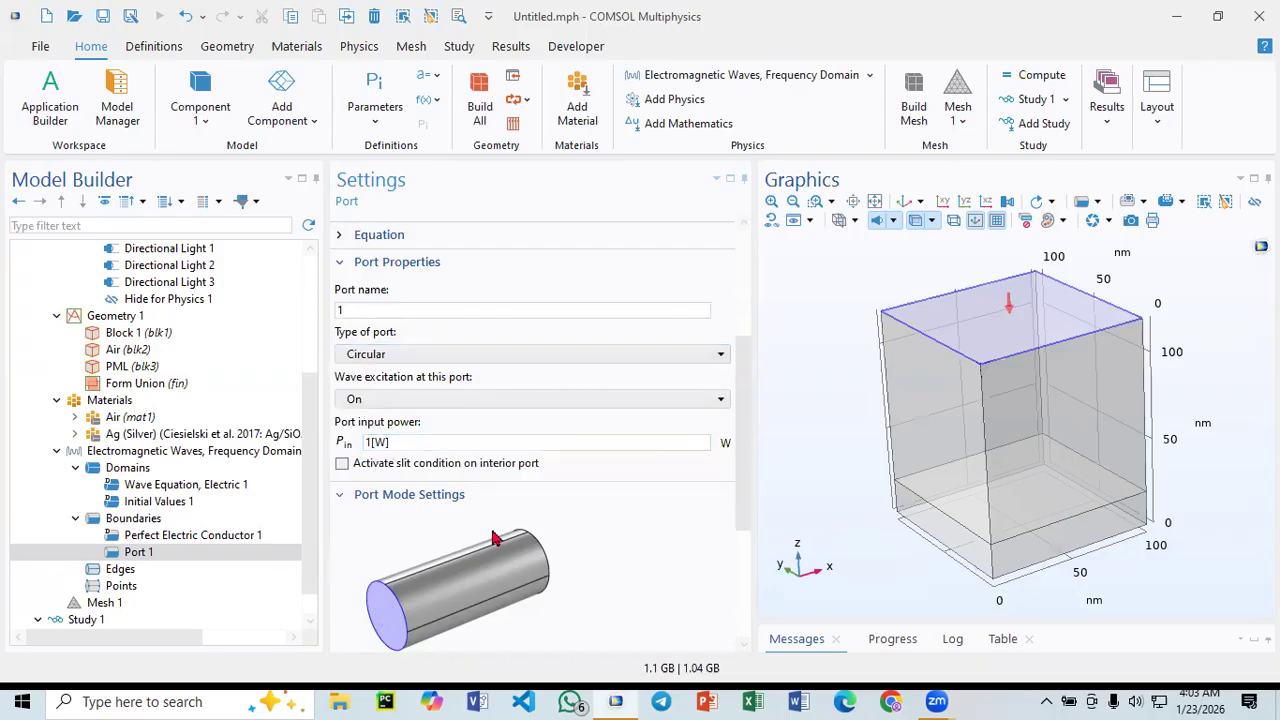
- Set Port 1's type to Periodic and review its electric mode field amplitude and angles of incidence
{"action": "left_click", "coordinate": [368, 358]}
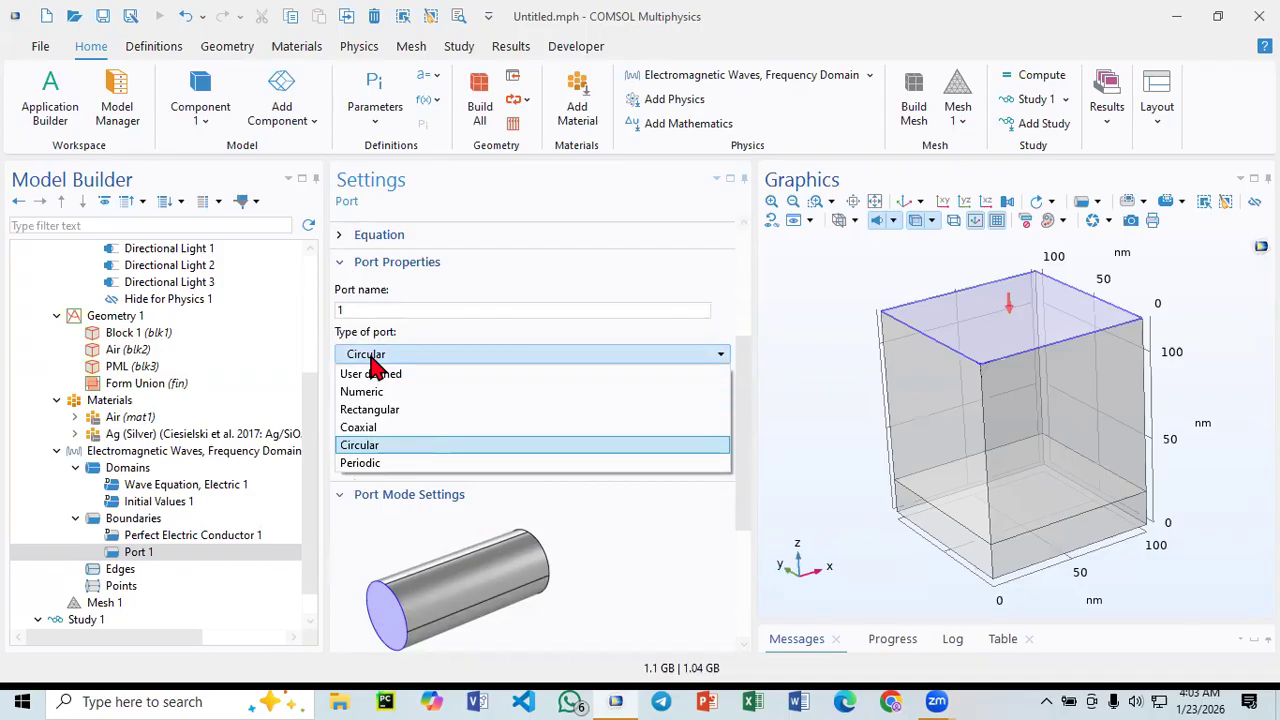
{"action": "left_click", "coordinate": [394, 465]}
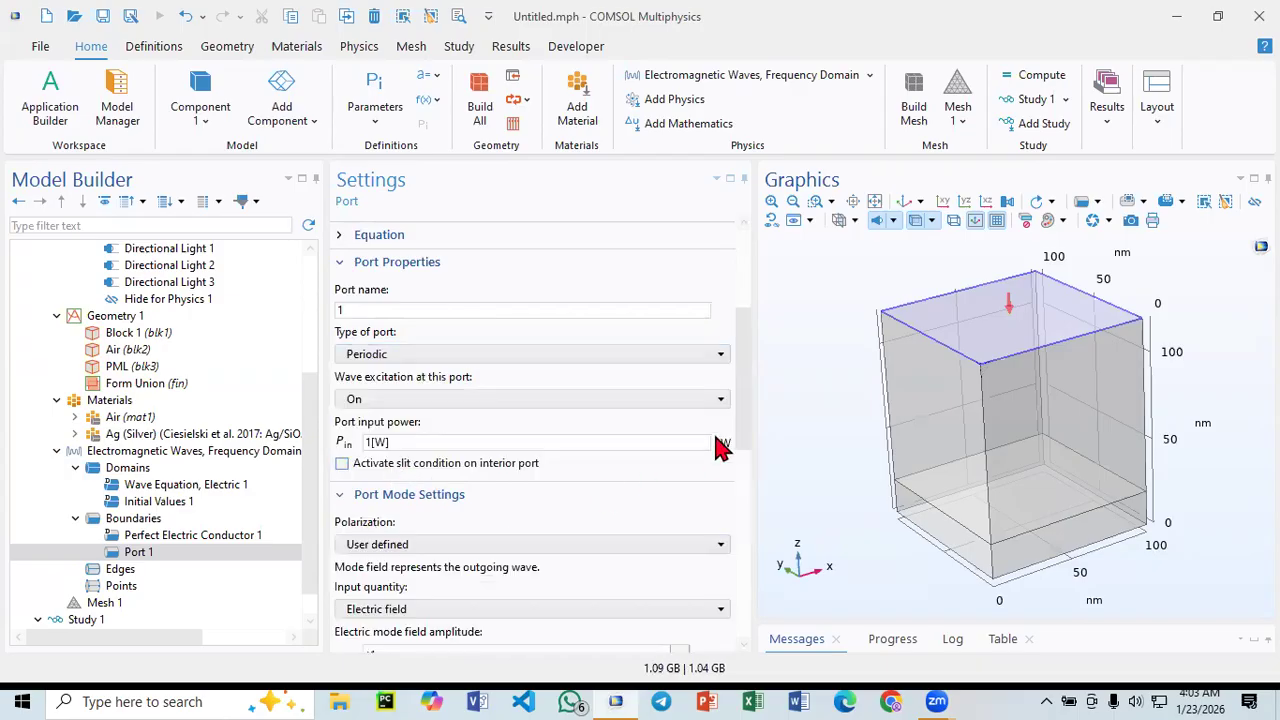
{"action": "left_click_drag", "start_coordinate": [750, 425], "coordinate": [758, 552]}
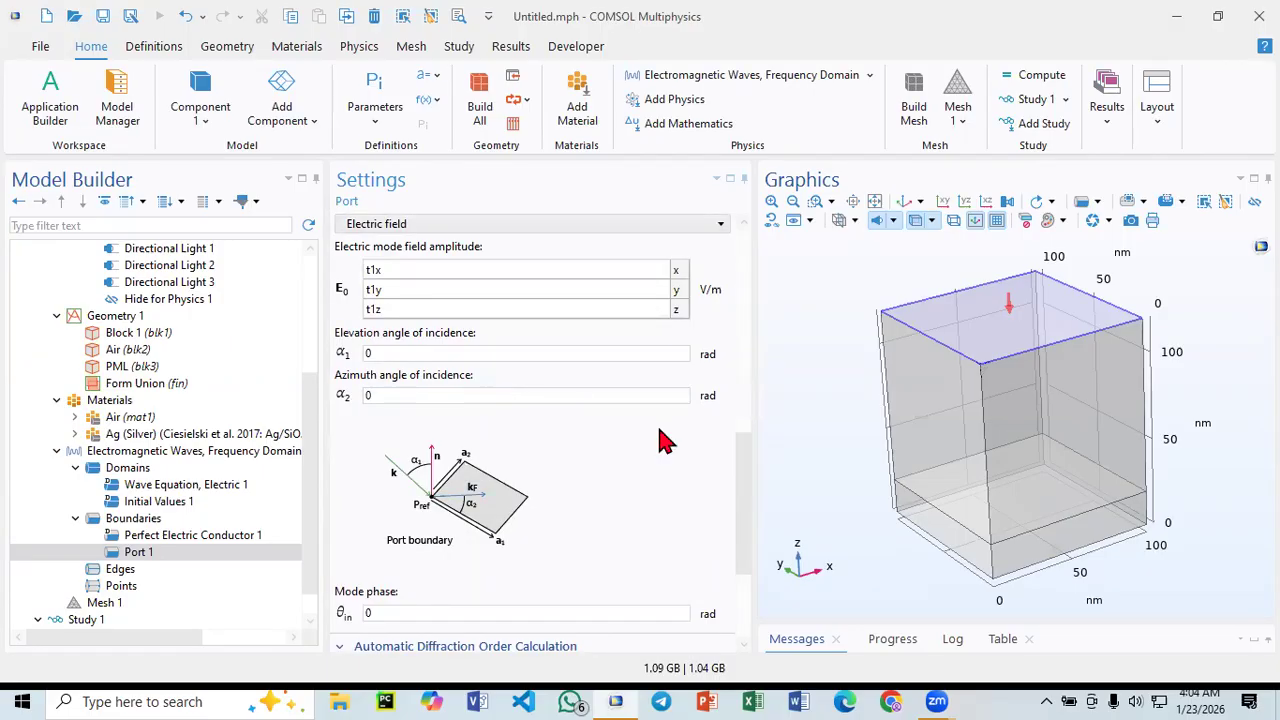
{"action": "left_click_drag", "start_coordinate": [743, 491], "coordinate": [745, 438]}
{"action": "left_click_drag", "start_coordinate": [741, 400], "coordinate": [728, 338]}
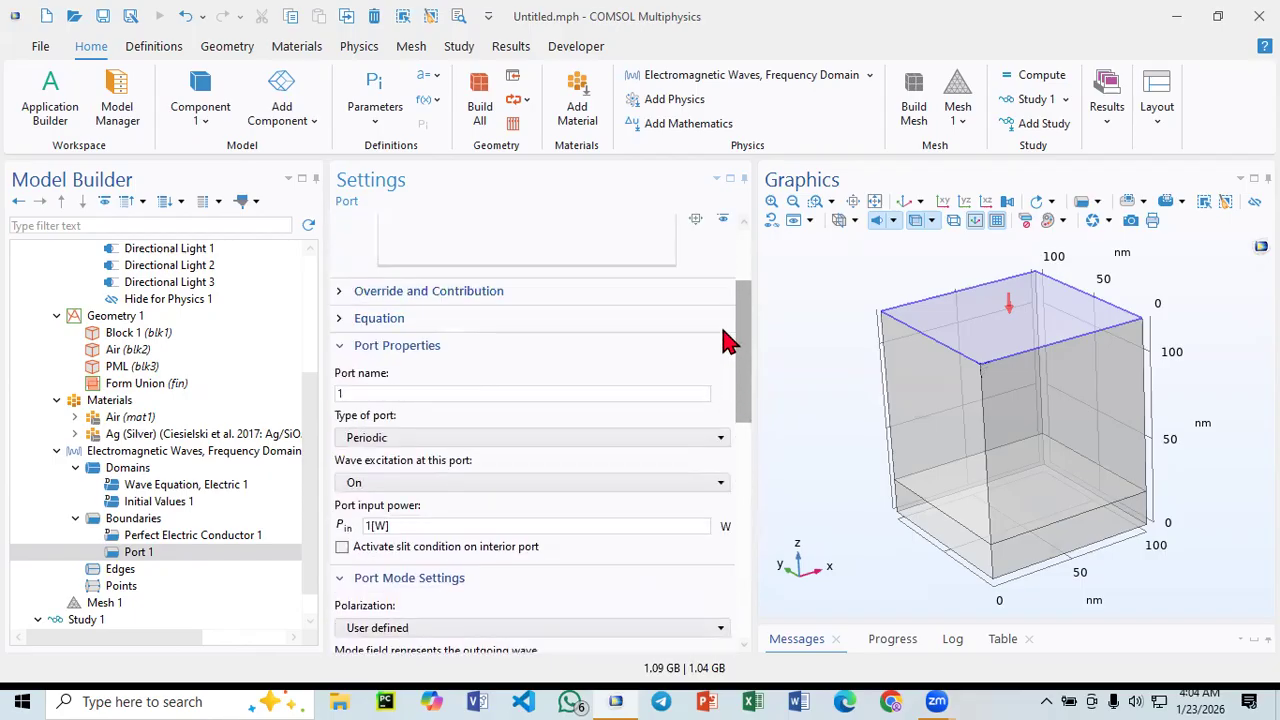
- Duplicate Port 1 as Port 2 and switch off wave excitation at the new port
{"action": "left_click", "coordinate": [130, 520]}
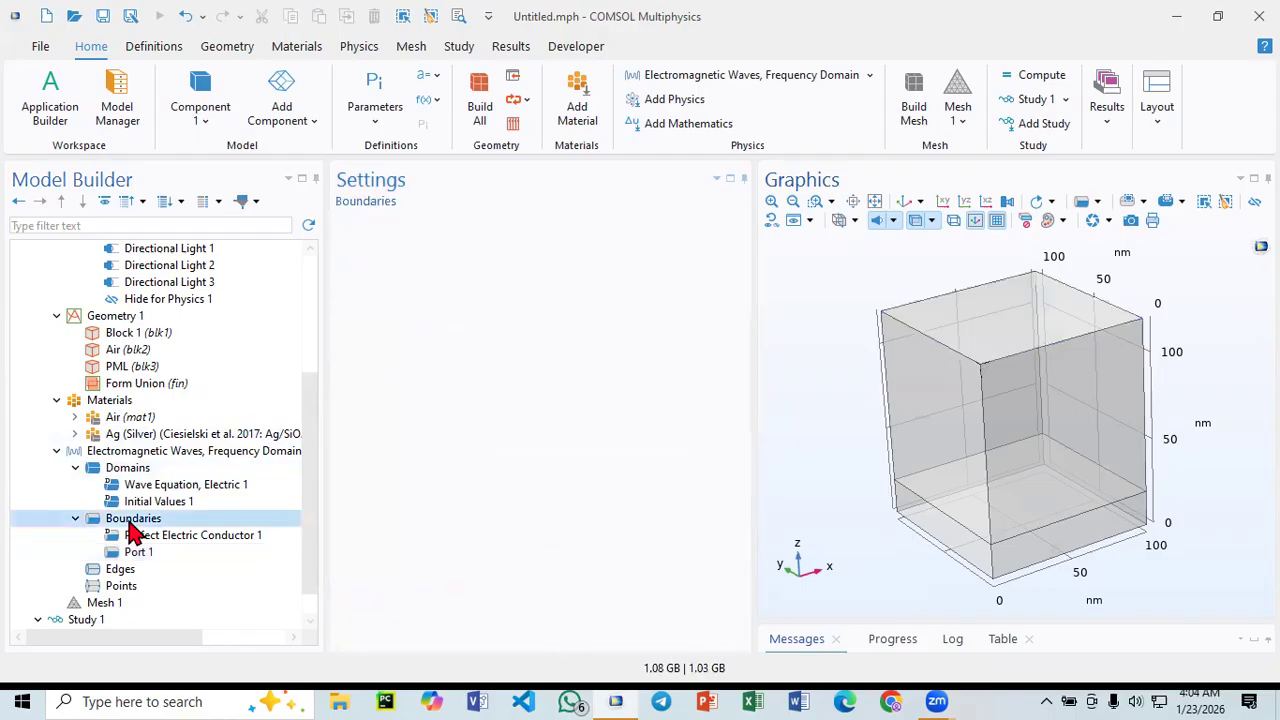
{"action": "left_click", "coordinate": [137, 554]}
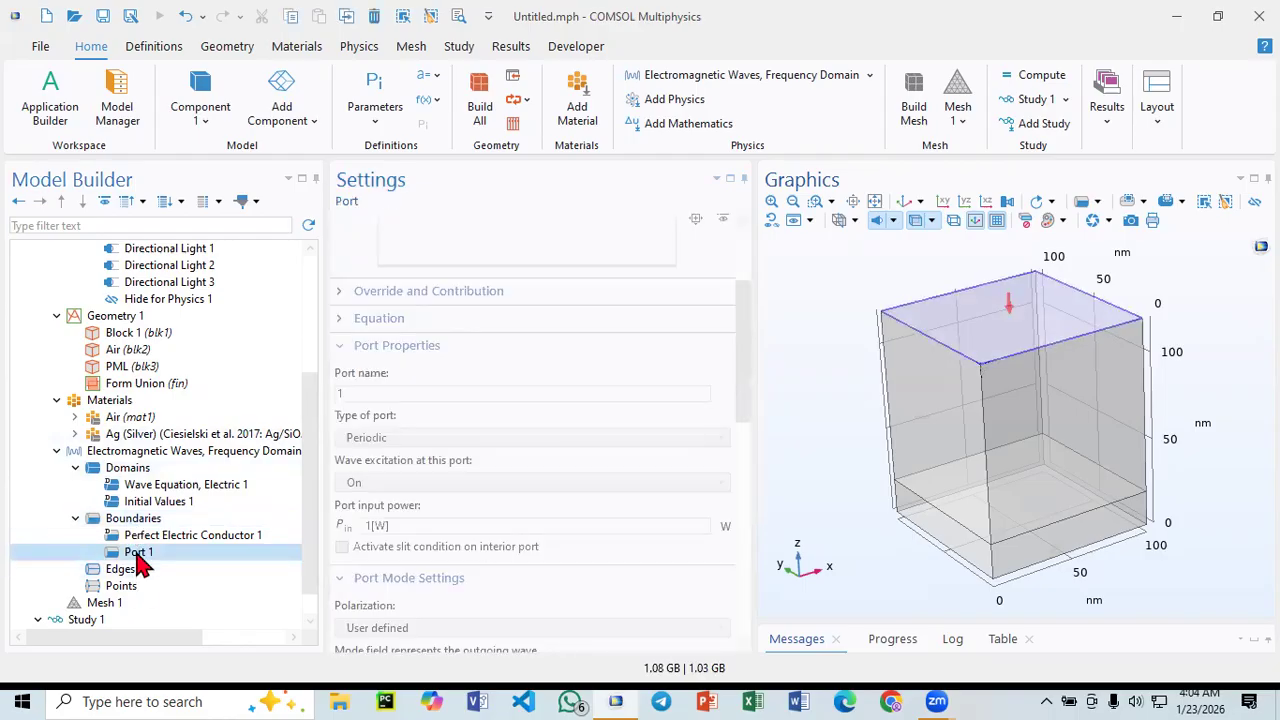
{"action": "right_click", "coordinate": [140, 560]}
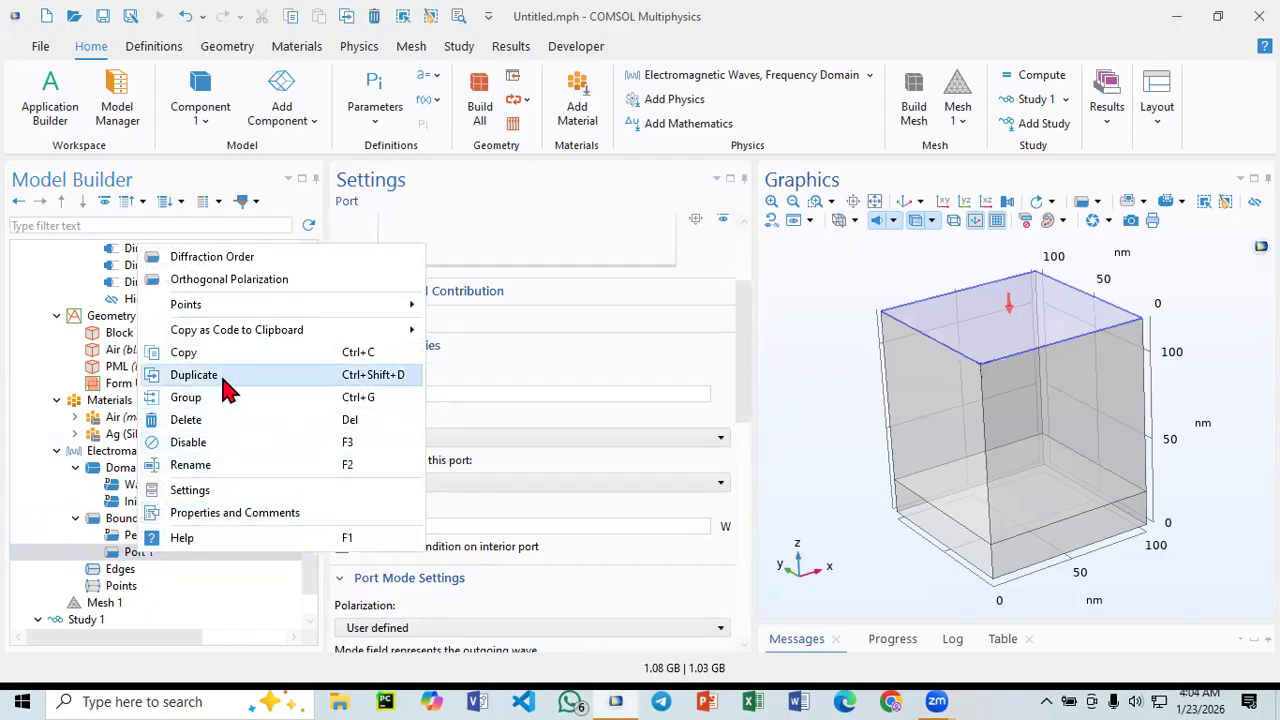
{"action": "key", "text": "Escape"}
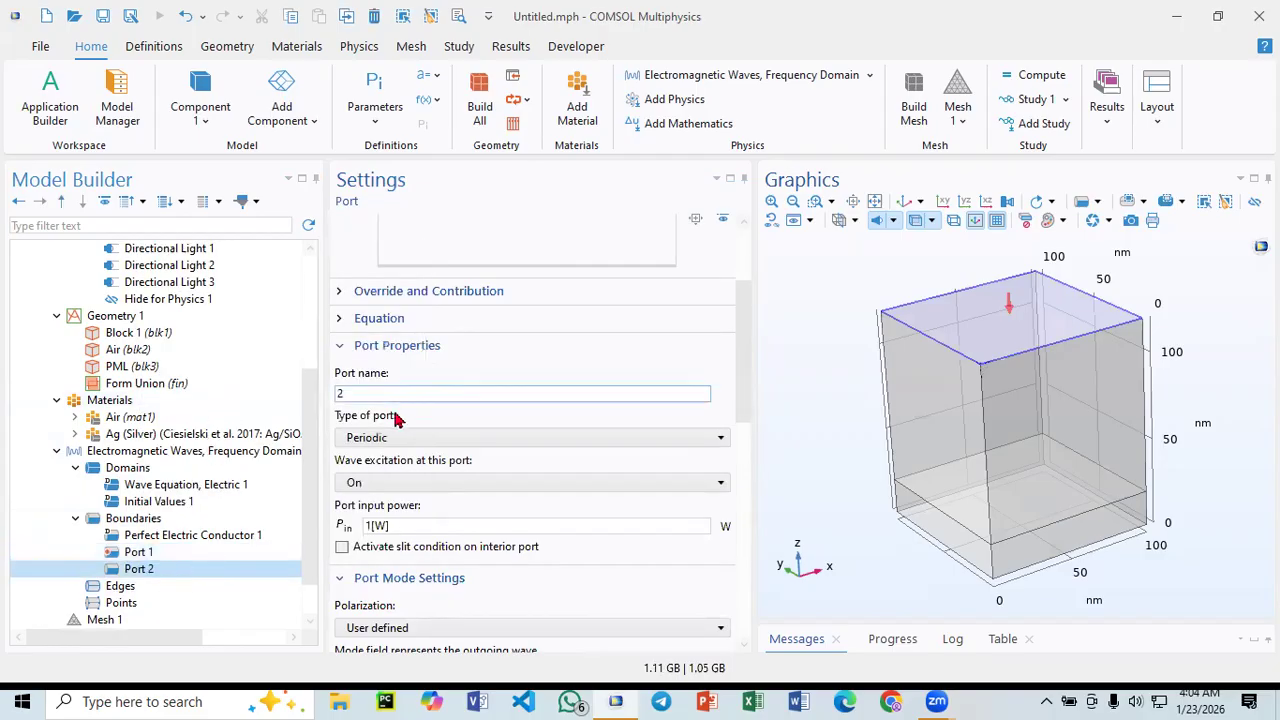
{"action": "left_click", "coordinate": [418, 489]}
{"action": "left_click", "coordinate": [400, 517]}
- Clear Port 2's copied boundary selection and assign the model's bottom face, boundary 8, to it
{"action": "left_click_drag", "start_coordinate": [806, 420], "coordinate": [809, 350]}
{"action": "left_click_drag", "start_coordinate": [740, 405], "coordinate": [737, 314]}
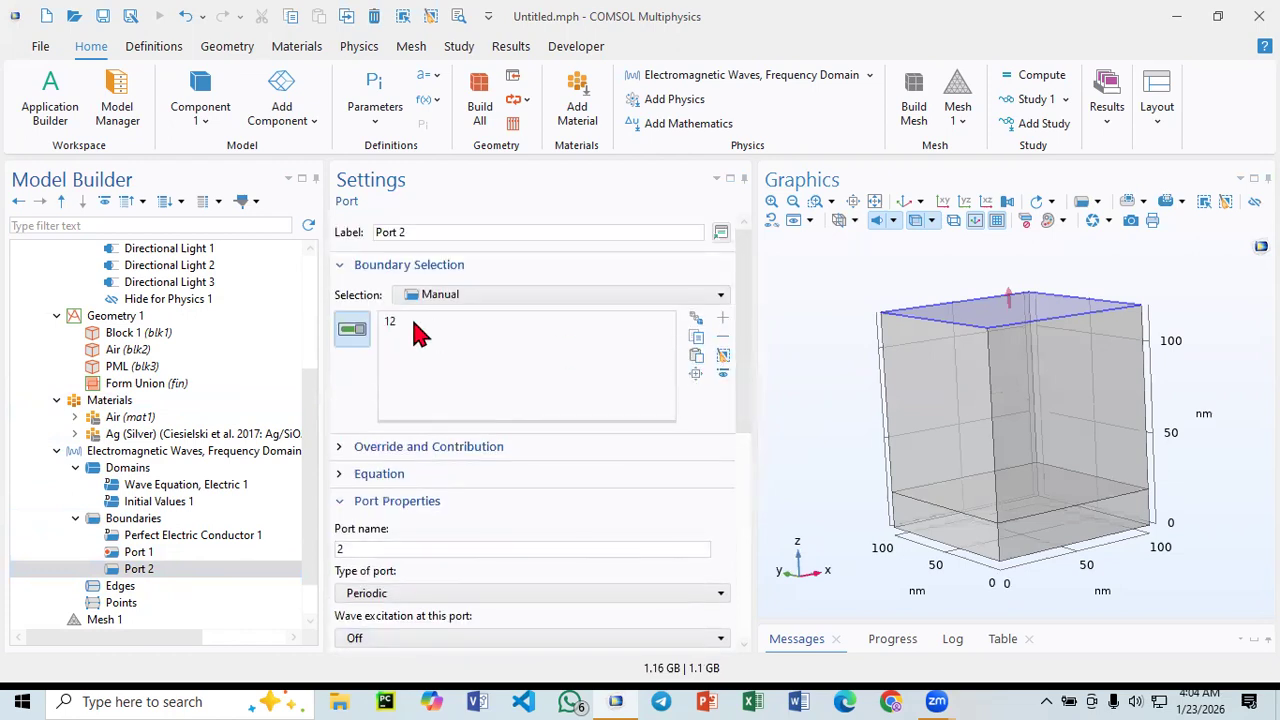
{"action": "left_click", "coordinate": [723, 356]}
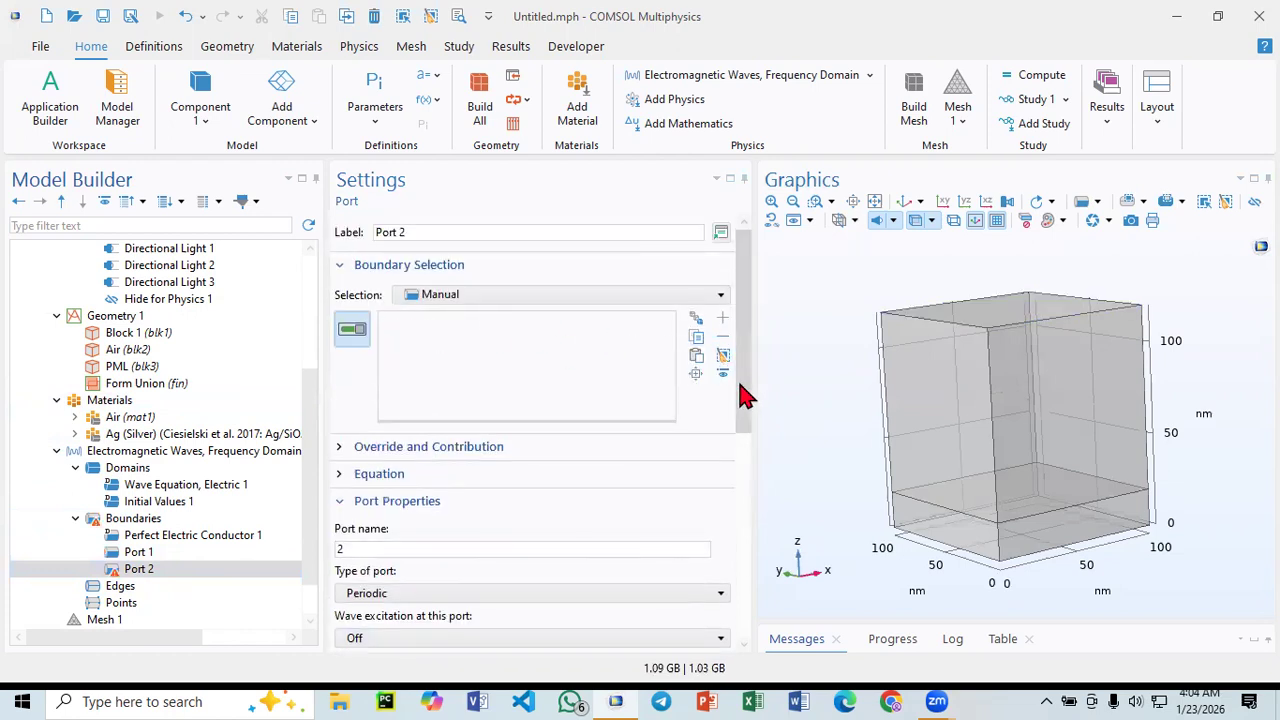
{"action": "left_click_drag", "start_coordinate": [820, 446], "coordinate": [909, 457]}
{"action": "left_click", "coordinate": [1012, 524]}
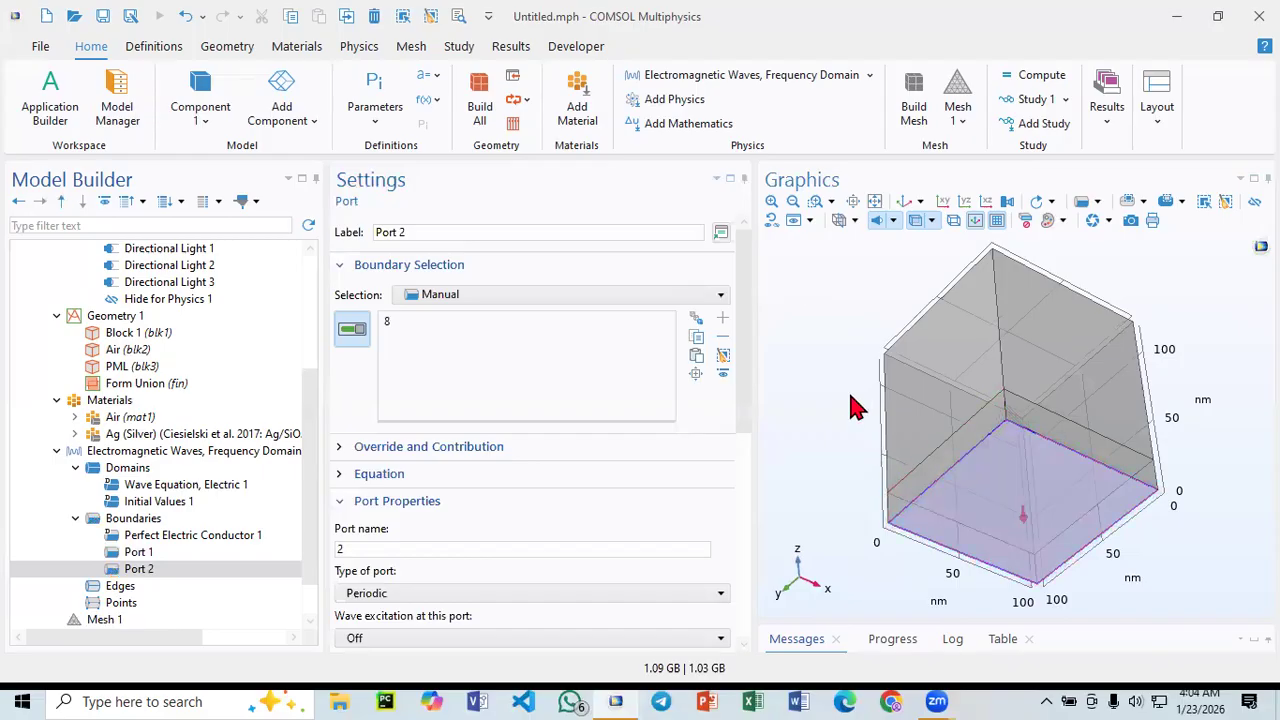
{"action": "left_click_drag", "start_coordinate": [809, 396], "coordinate": [812, 474]}
{"action": "left_click_drag", "start_coordinate": [806, 412], "coordinate": [810, 444]}
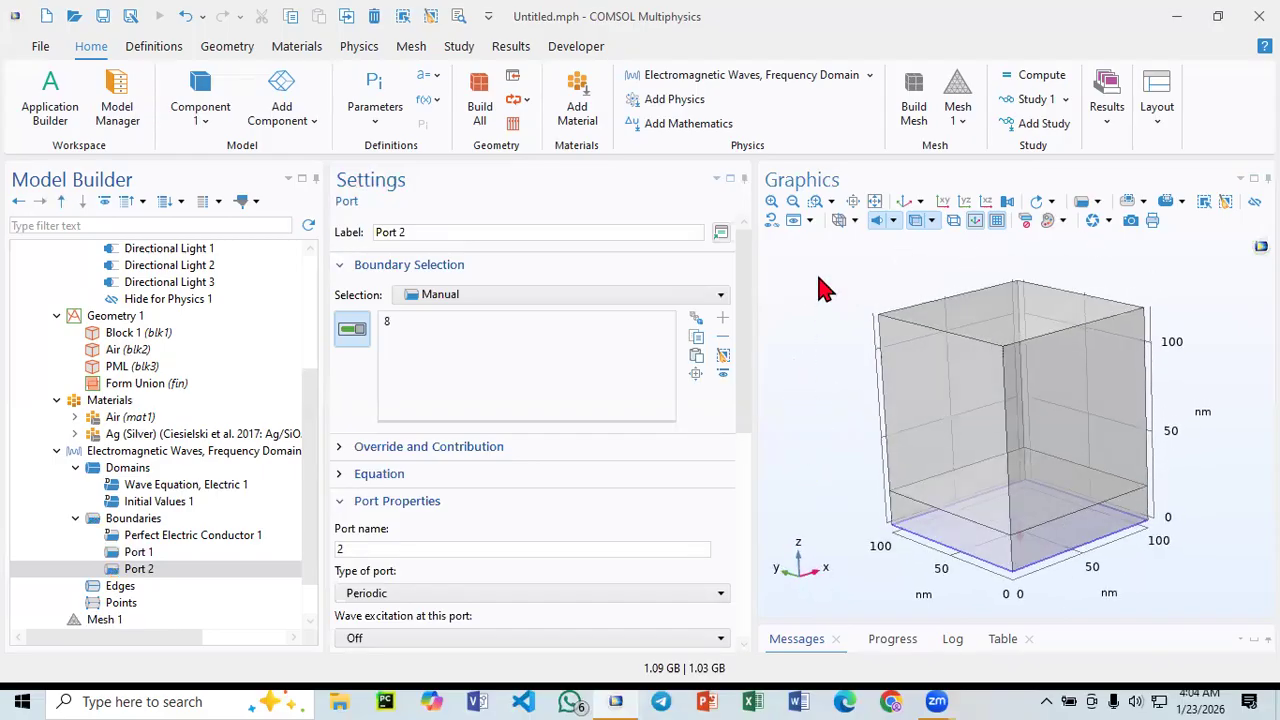
{"action": "left_click_drag", "start_coordinate": [818, 288], "coordinate": [975, 543]}
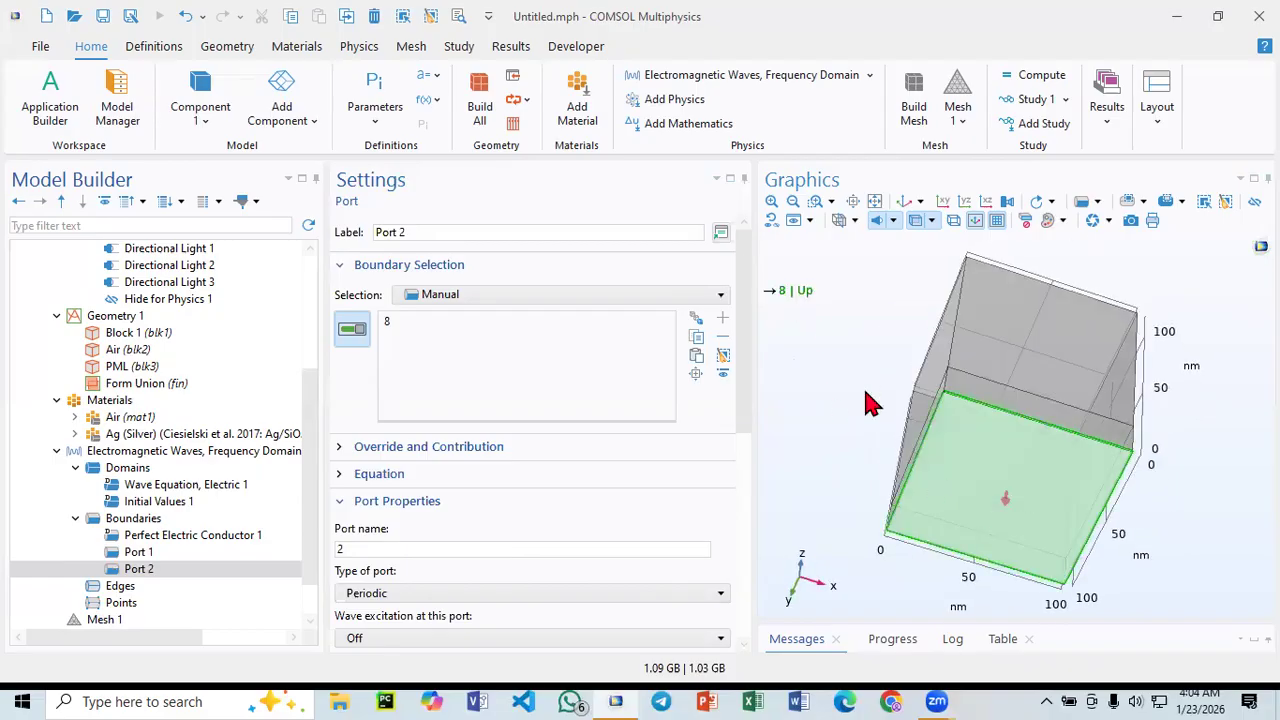
{"action": "scroll", "coordinate": [132, 533], "scroll_direction": "down", "scroll_amount": 1}
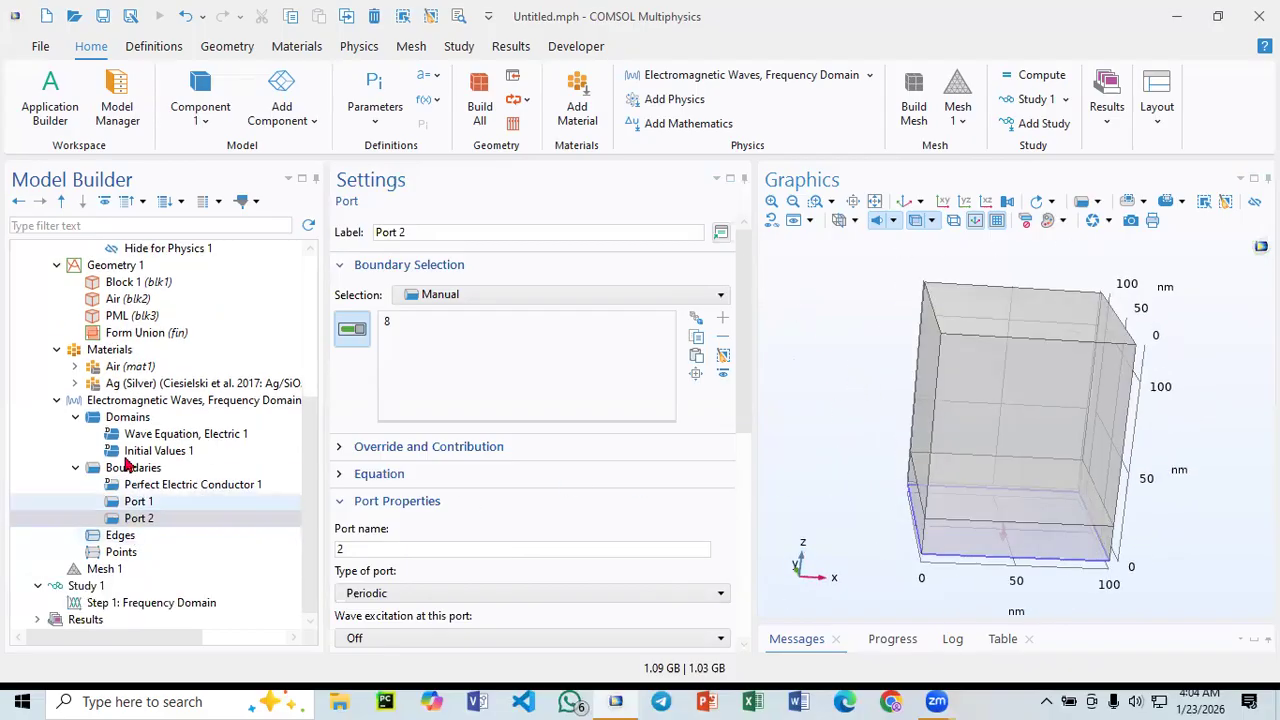
- Try adding a Periodic Condition to the Electromagnetic Waves boundaries, and delete it again
{"action": "left_click", "coordinate": [93, 570]}
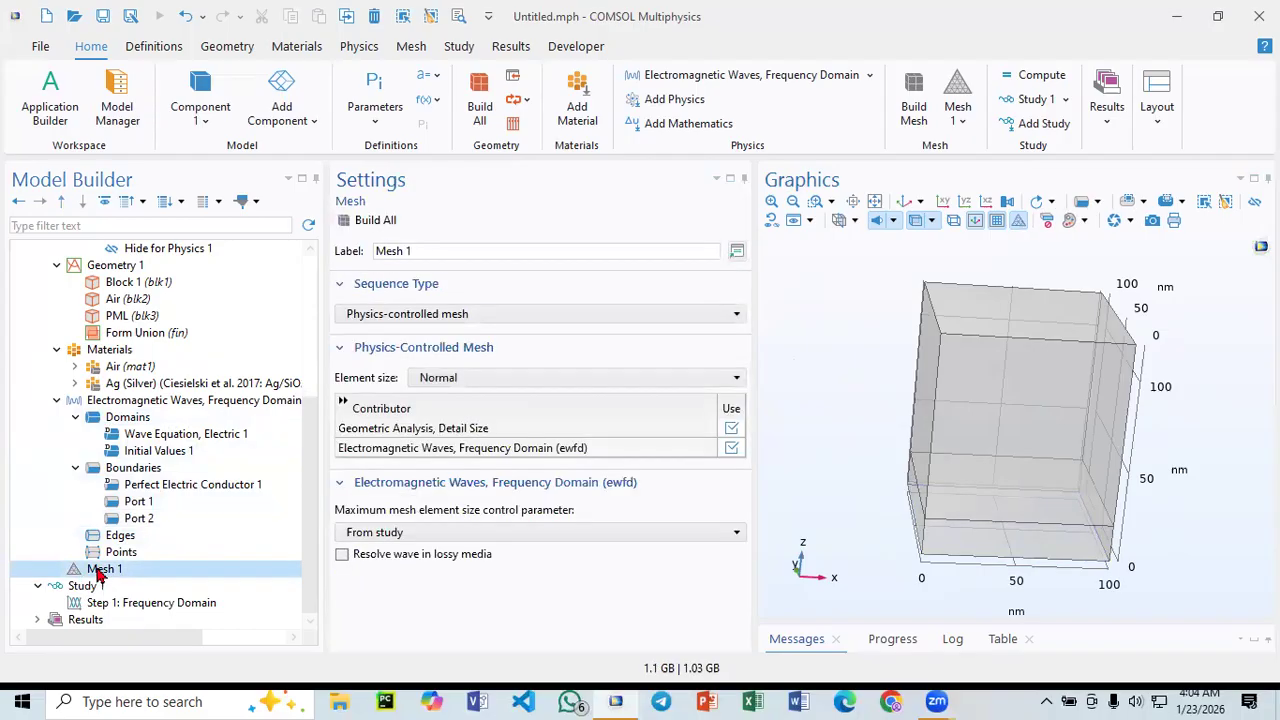
{"action": "left_click", "coordinate": [145, 472]}
{"action": "right_click", "coordinate": [143, 476]}
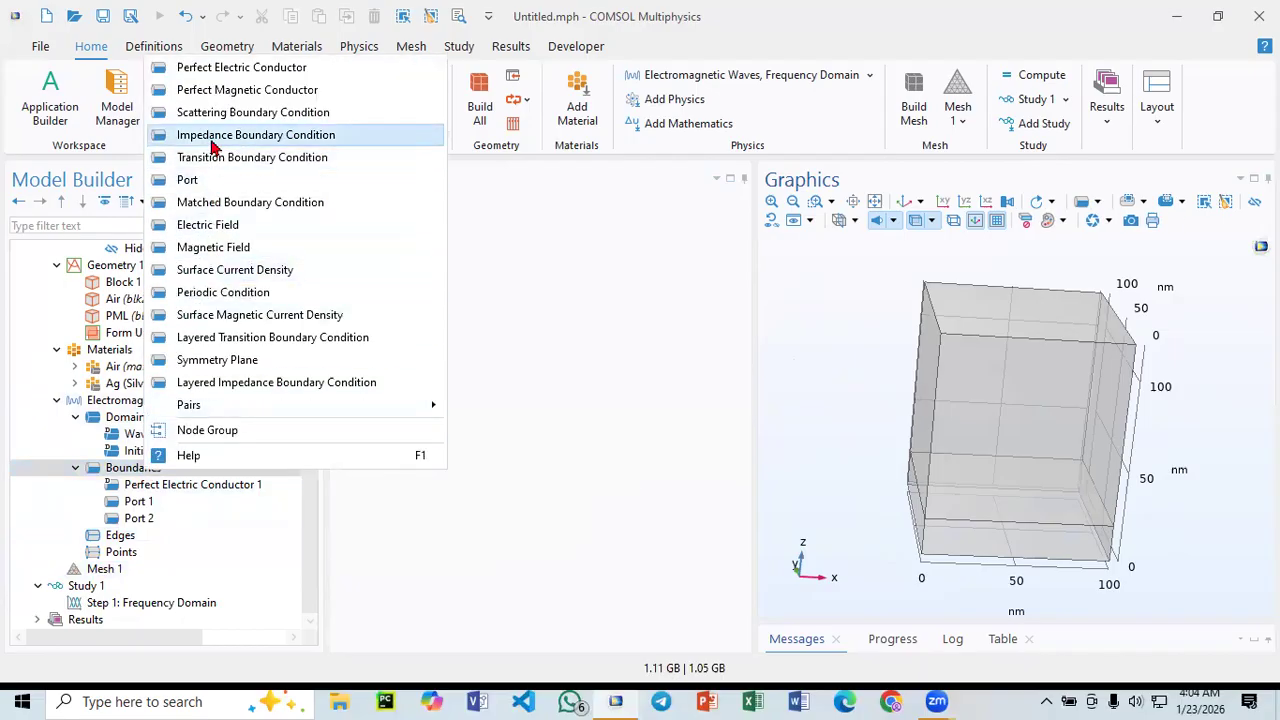
{"action": "left_click", "coordinate": [222, 292]}
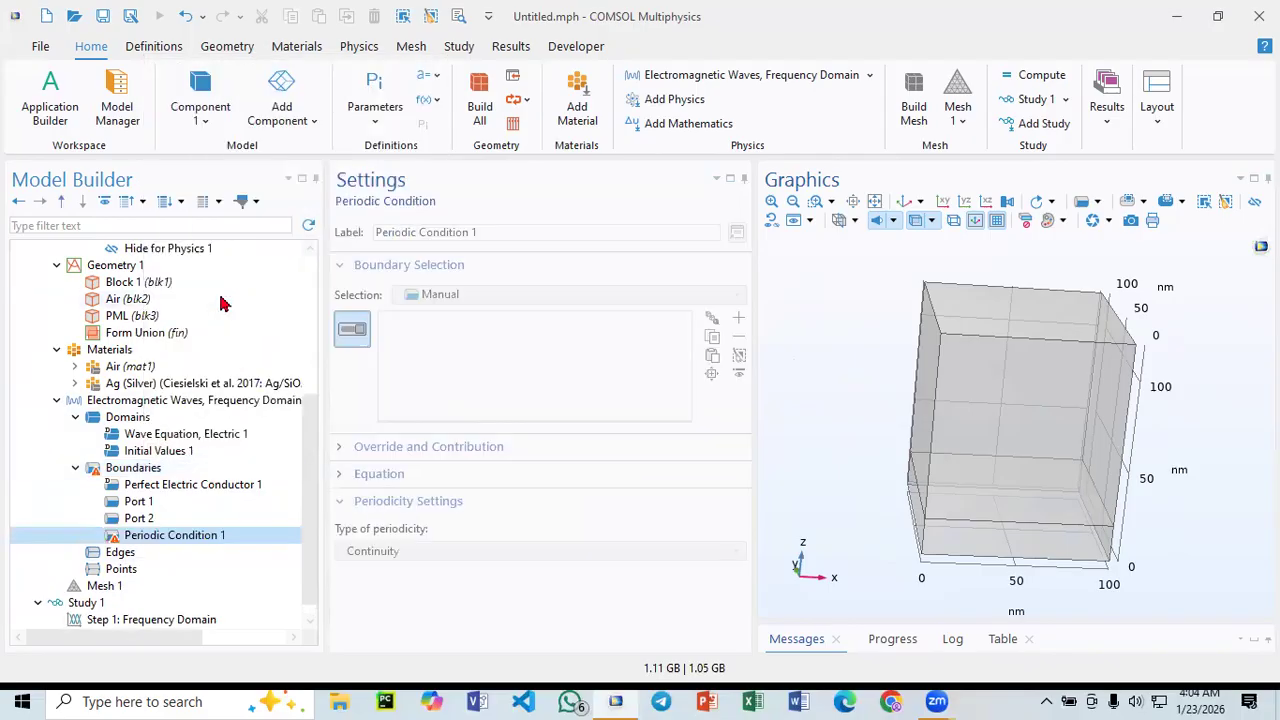
{"action": "left_click_drag", "start_coordinate": [866, 406], "coordinate": [894, 414]}
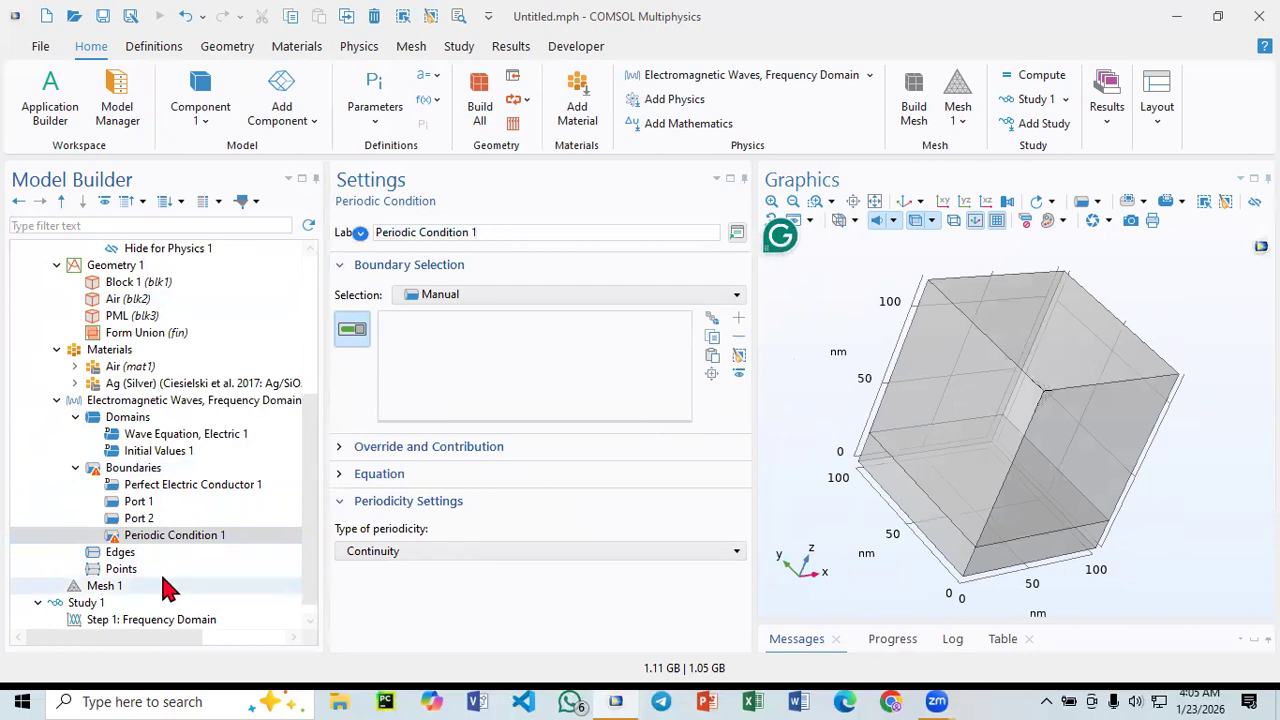
{"action": "right_click", "coordinate": [165, 536]}
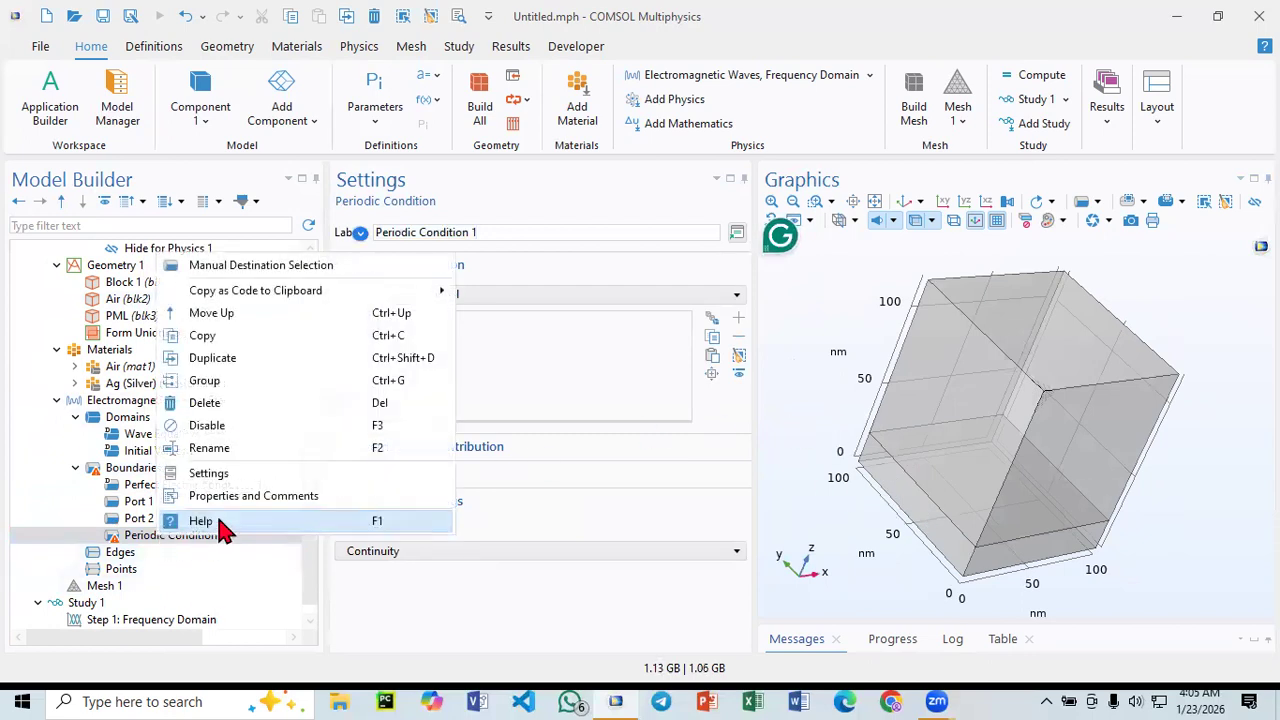
{"action": "left_click", "coordinate": [235, 404]}
{"action": "left_click", "coordinate": [695, 418]}
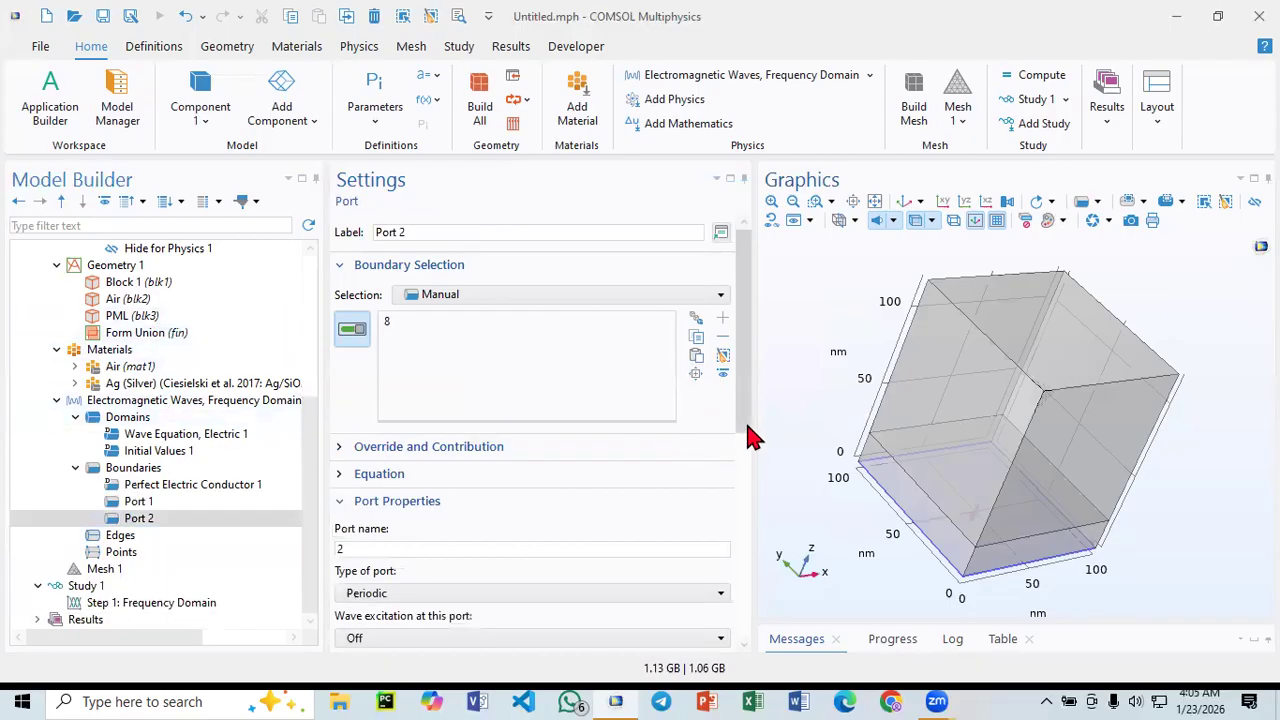
- Add a Size node for the entire geometry to Mesh 1 and disable it
{"action": "left_click", "coordinate": [113, 570]}
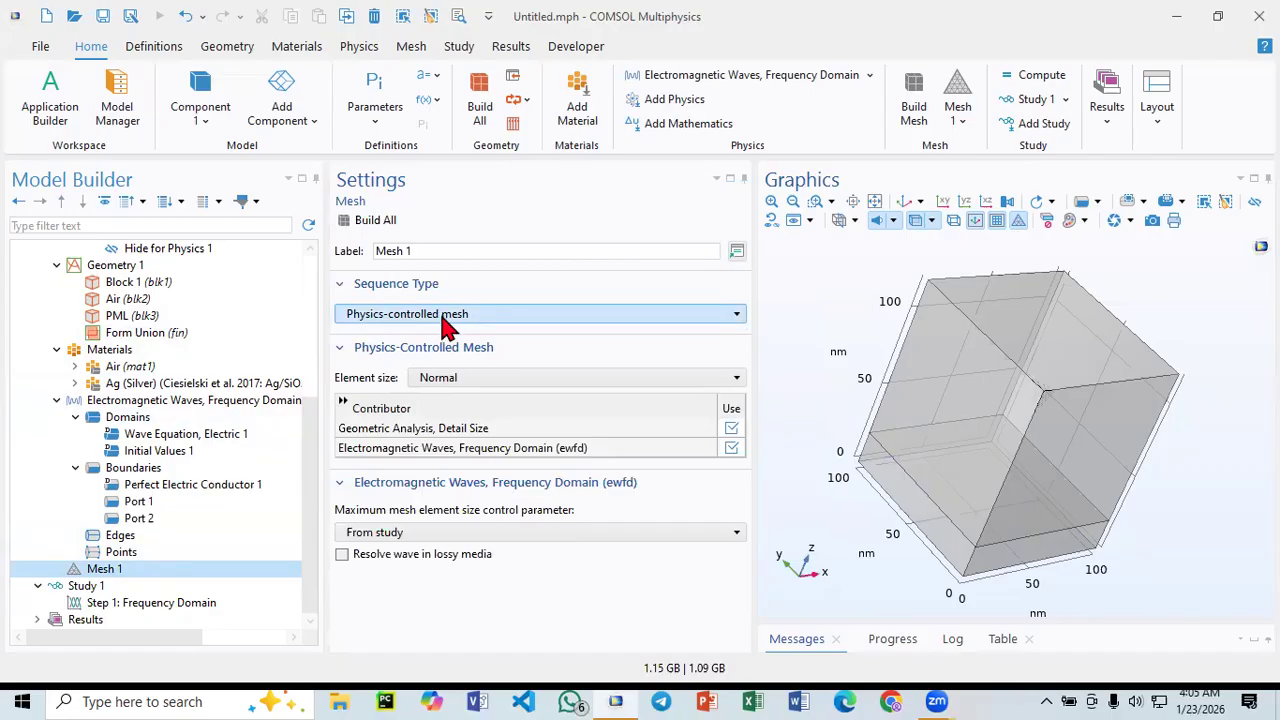
{"action": "right_click", "coordinate": [113, 577]}
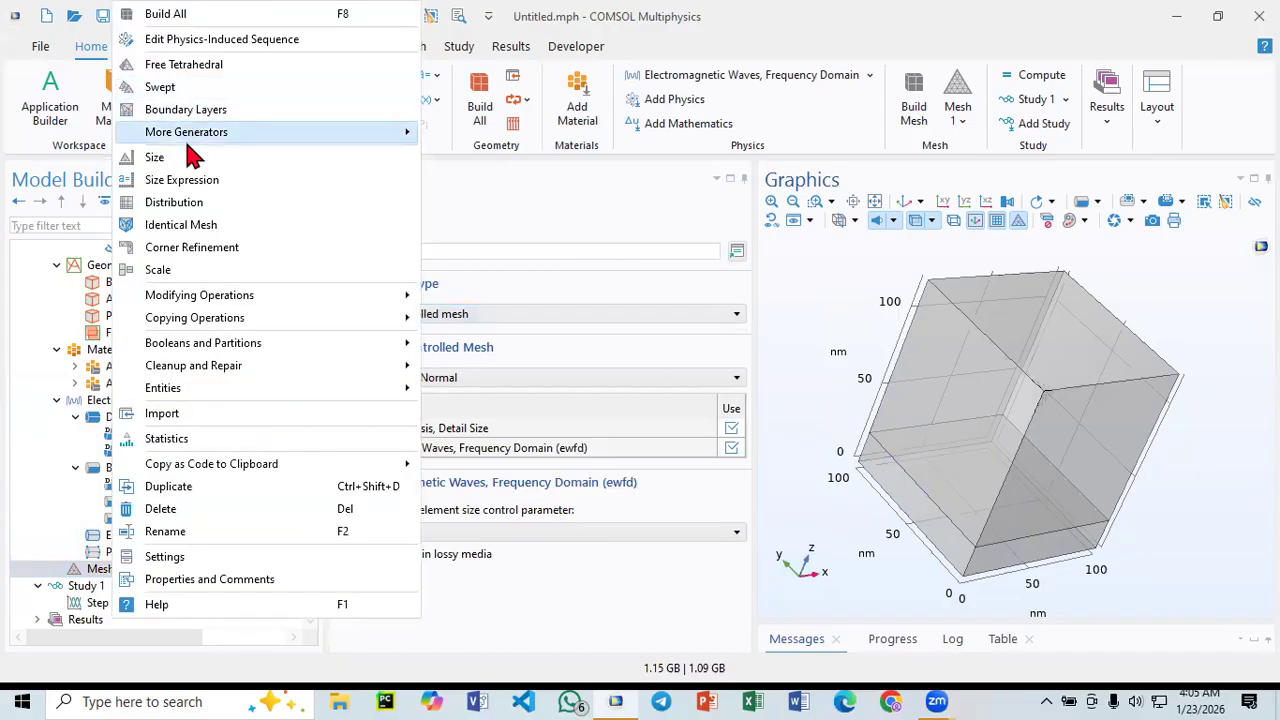
{"action": "left_click", "coordinate": [197, 162]}
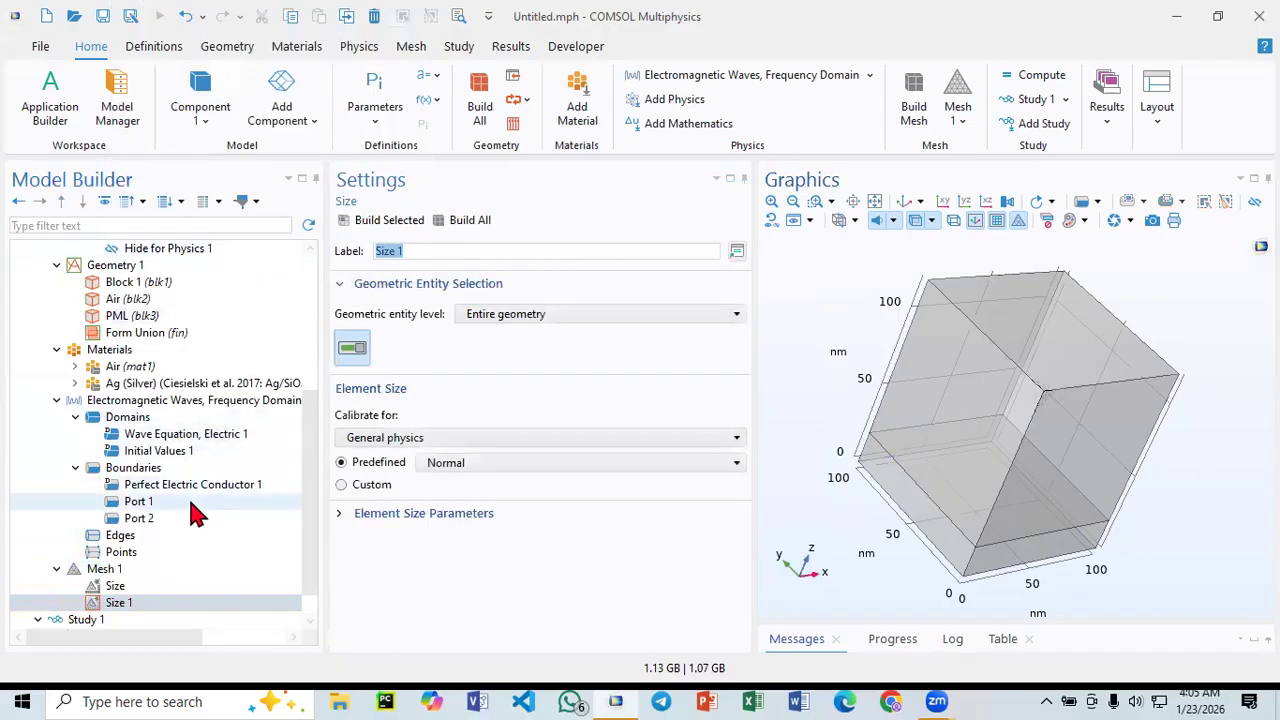
{"action": "scroll", "coordinate": [197, 515], "scroll_direction": "down", "scroll_amount": 1}
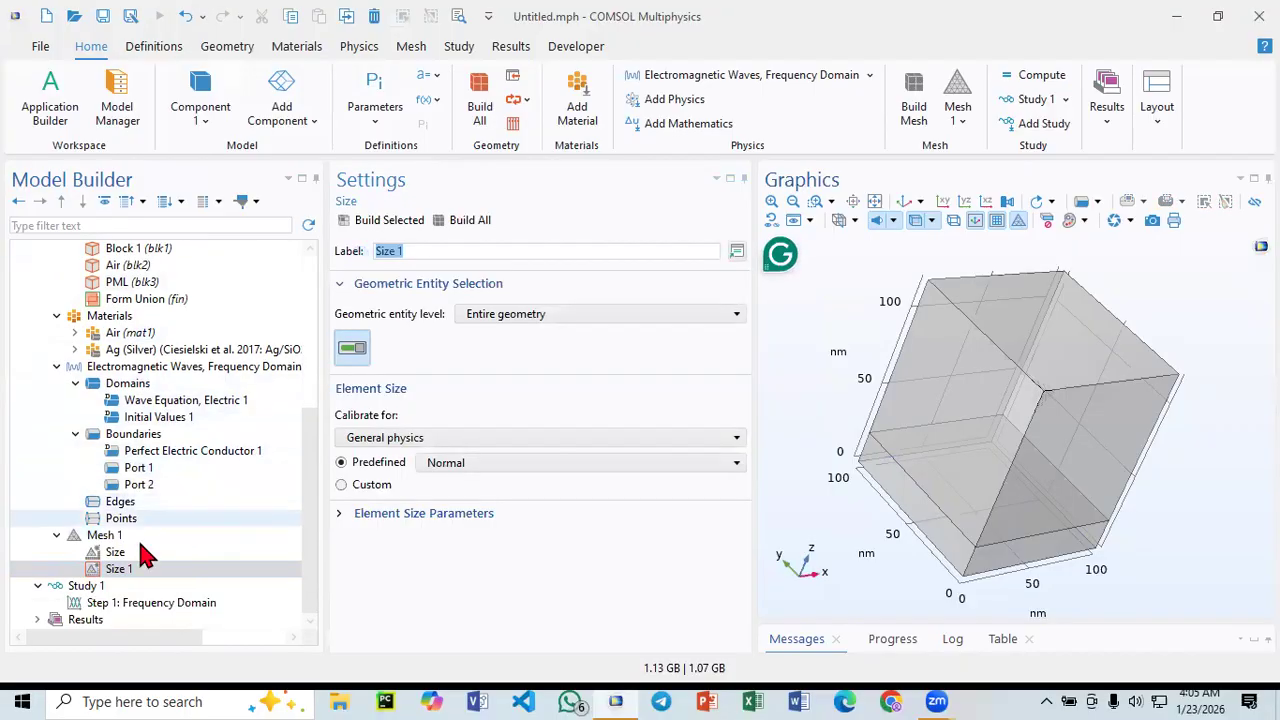
{"action": "left_click", "coordinate": [119, 569]}
{"action": "right_click", "coordinate": [119, 575]}
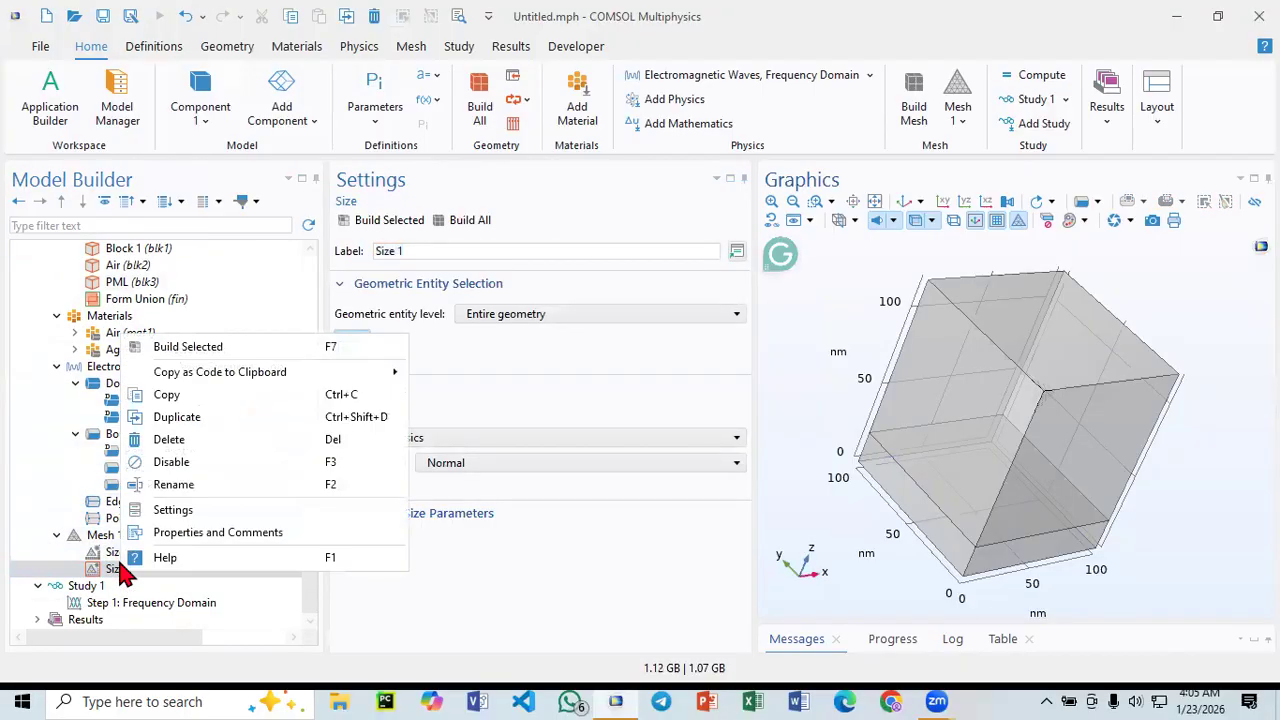
{"action": "left_click", "coordinate": [183, 465]}
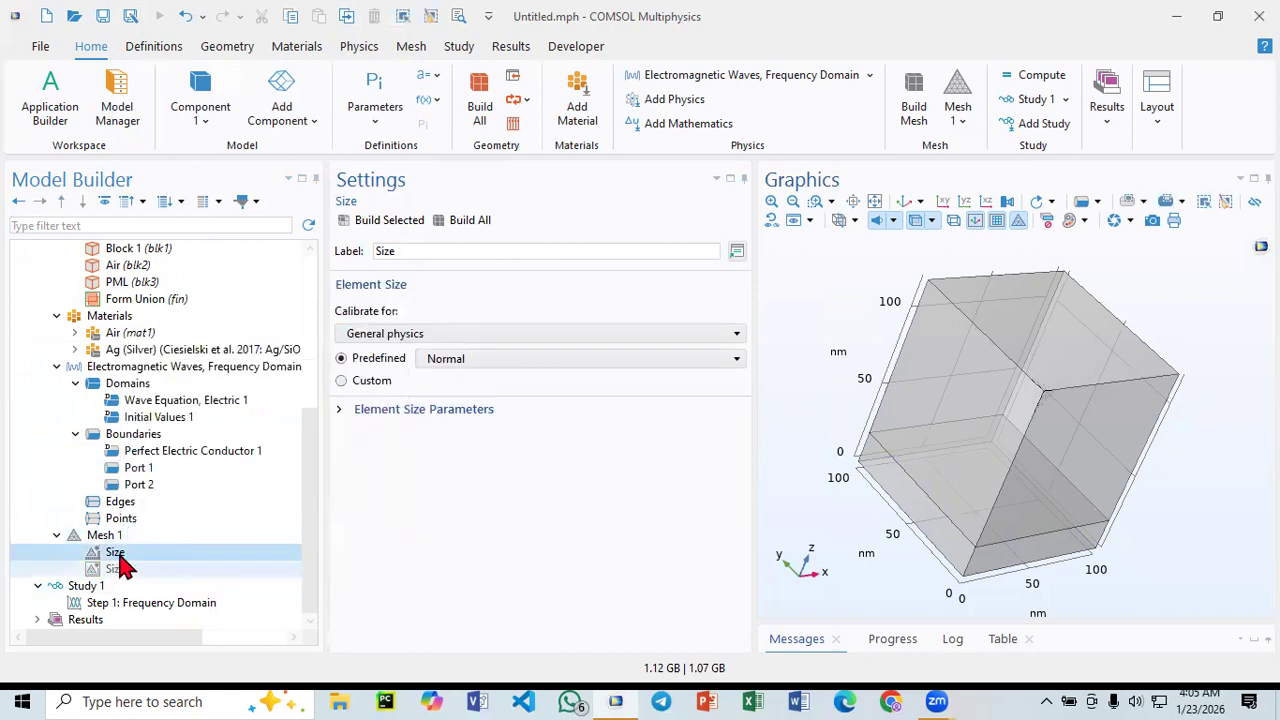
- Add an Identical Mesh node to Mesh 1 with side boundaries 6 and 9 as its first entity group
{"action": "left_click", "coordinate": [112, 541]}
{"action": "right_click", "coordinate": [112, 545]}
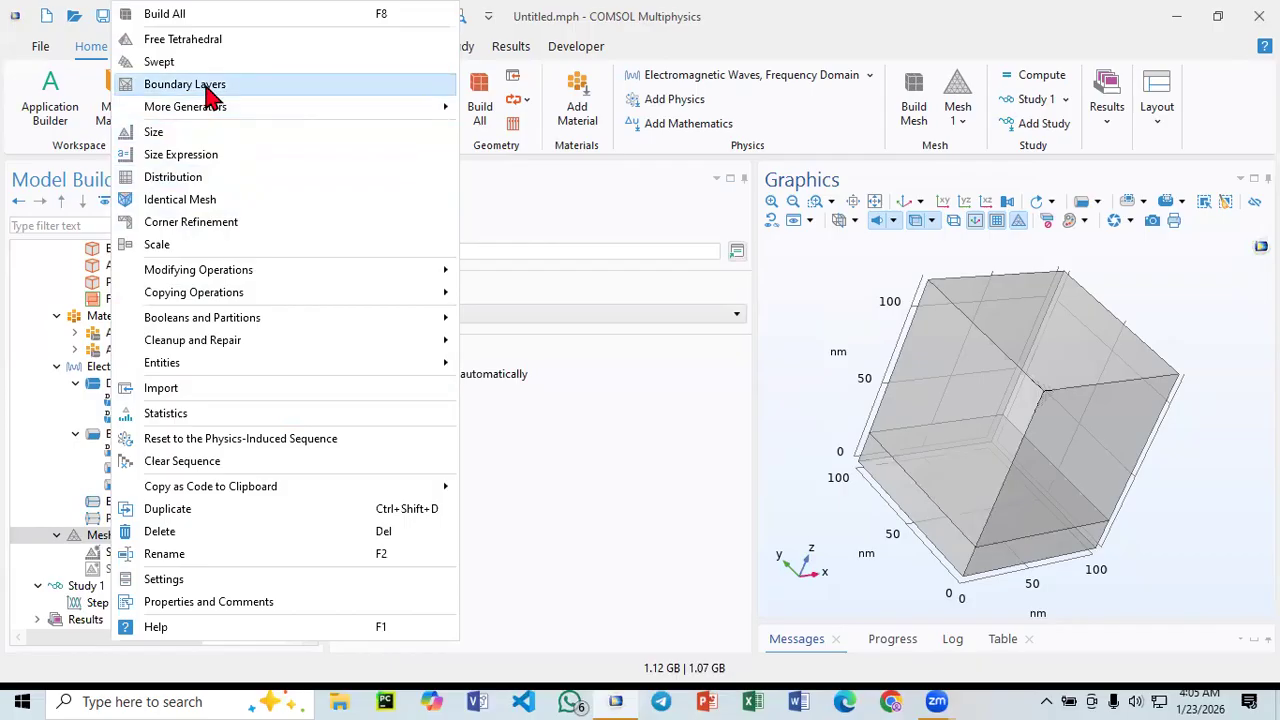
{"action": "left_click", "coordinate": [208, 201]}
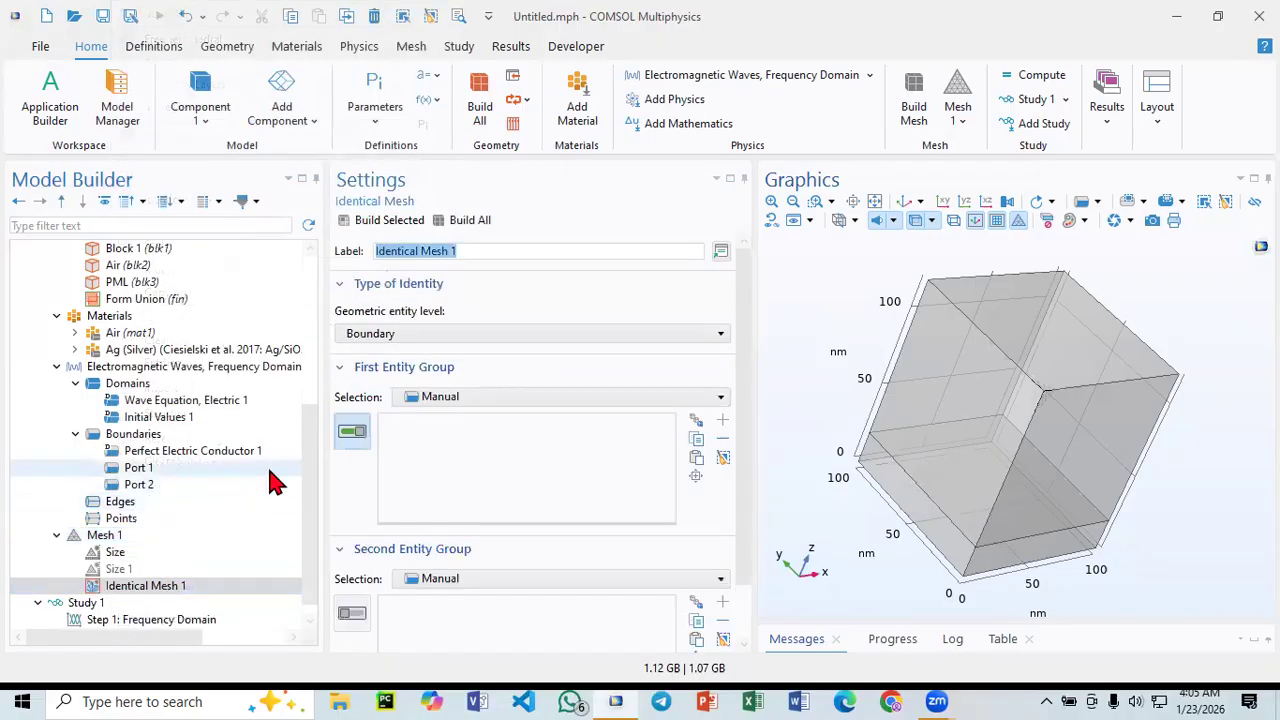
{"action": "left_click_drag", "start_coordinate": [809, 391], "coordinate": [953, 385]}
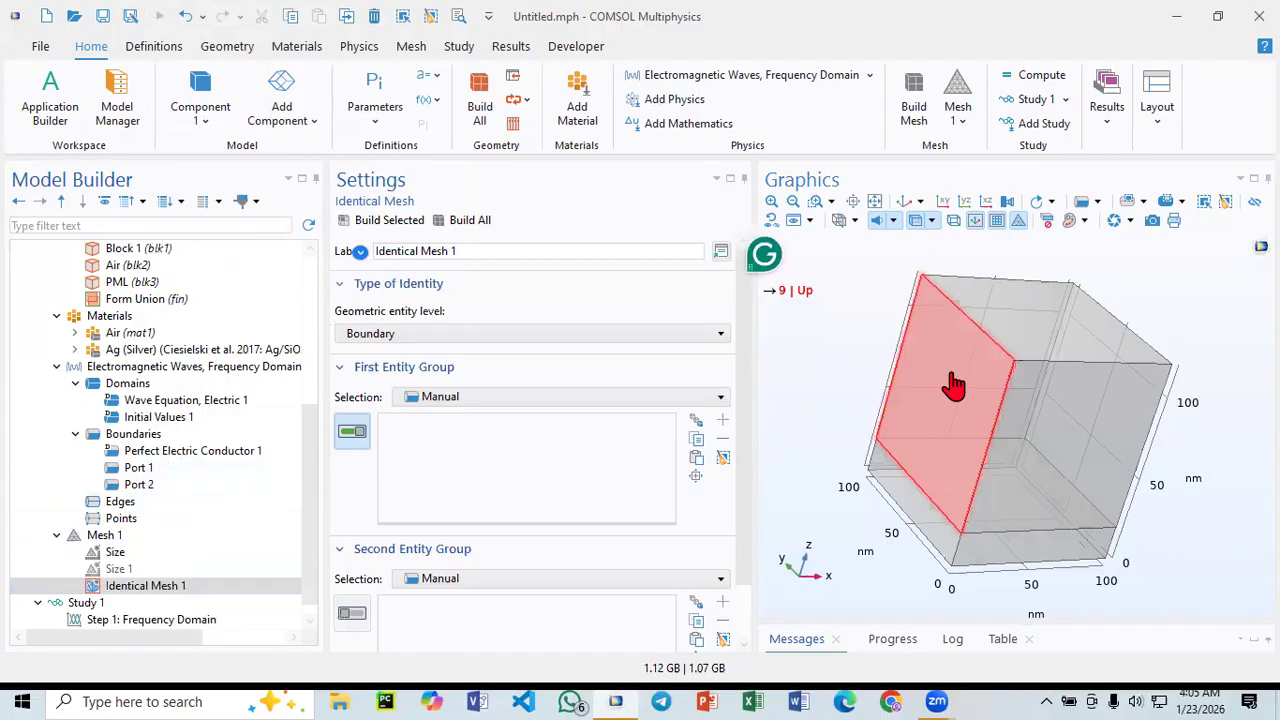
{"action": "left_click", "coordinate": [953, 385]}
{"action": "left_click", "coordinate": [886, 471]}
{"action": "left_click_drag", "start_coordinate": [849, 423], "coordinate": [828, 394]}
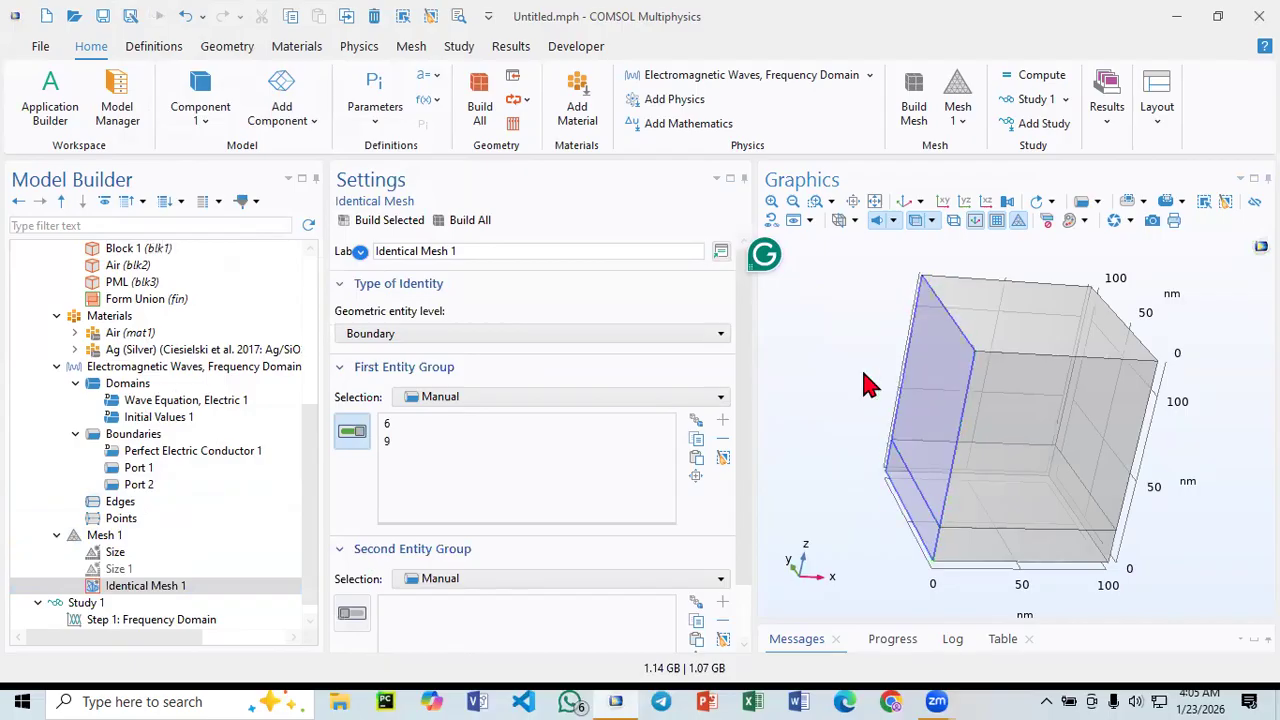
- Assign the opposite side boundaries 15 and 16 to the second entity group of the first Identical Mesh node
{"action": "scroll", "coordinate": [450, 525], "scroll_direction": "down", "scroll_amount": 1}
{"action": "left_click", "coordinate": [356, 549]}
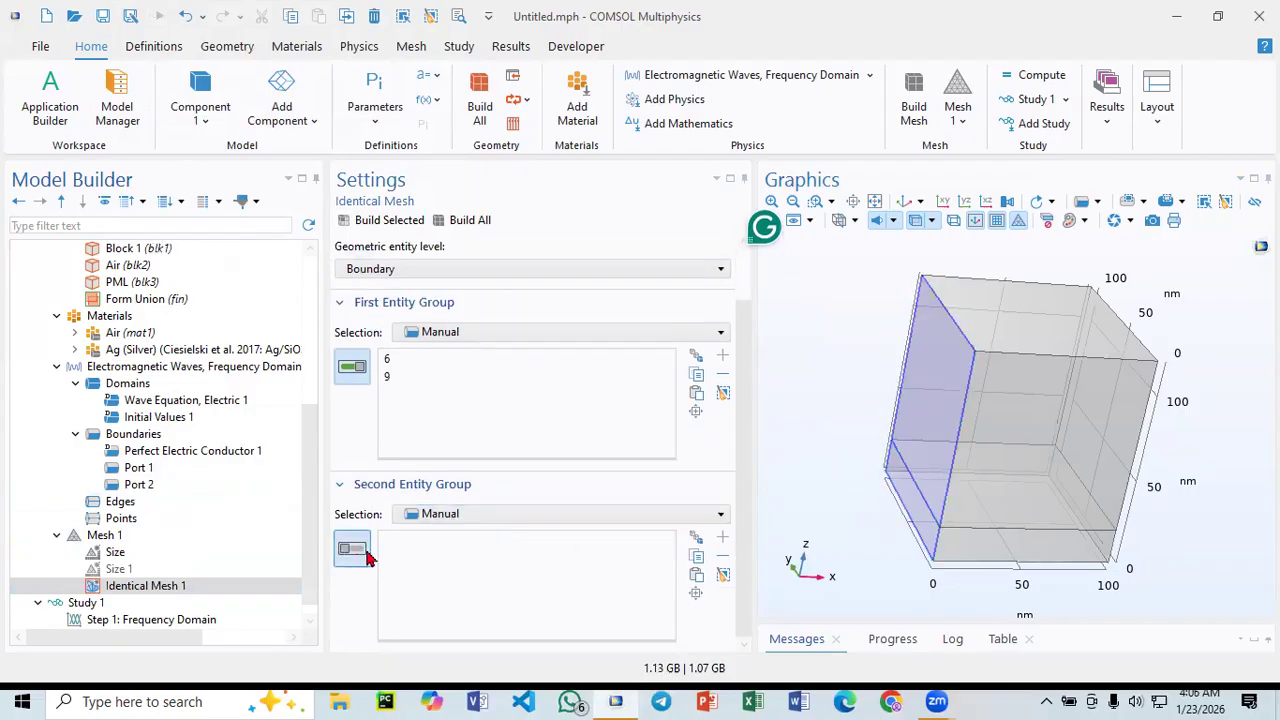
{"action": "left_click_drag", "start_coordinate": [891, 457], "coordinate": [1154, 377]}
{"action": "left_click", "coordinate": [1064, 424]}
{"action": "left_click", "coordinate": [1062, 530]}
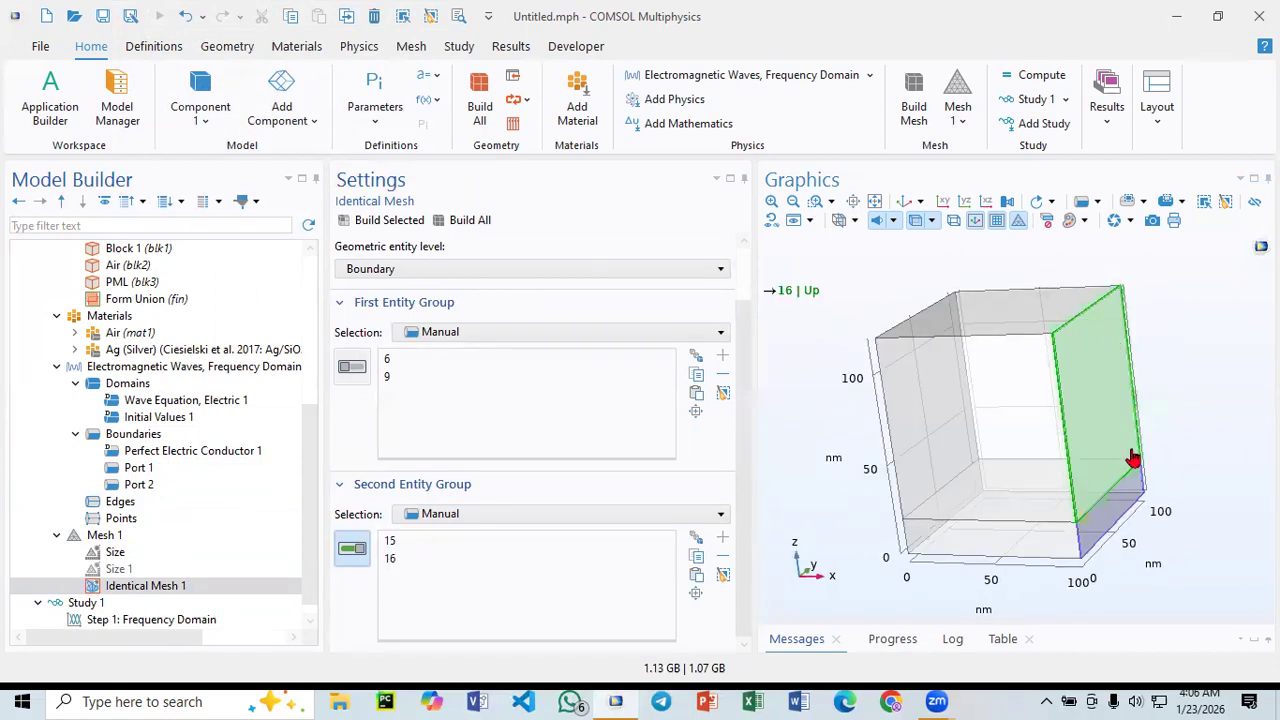
{"action": "left_click_drag", "start_coordinate": [767, 455], "coordinate": [835, 440]}
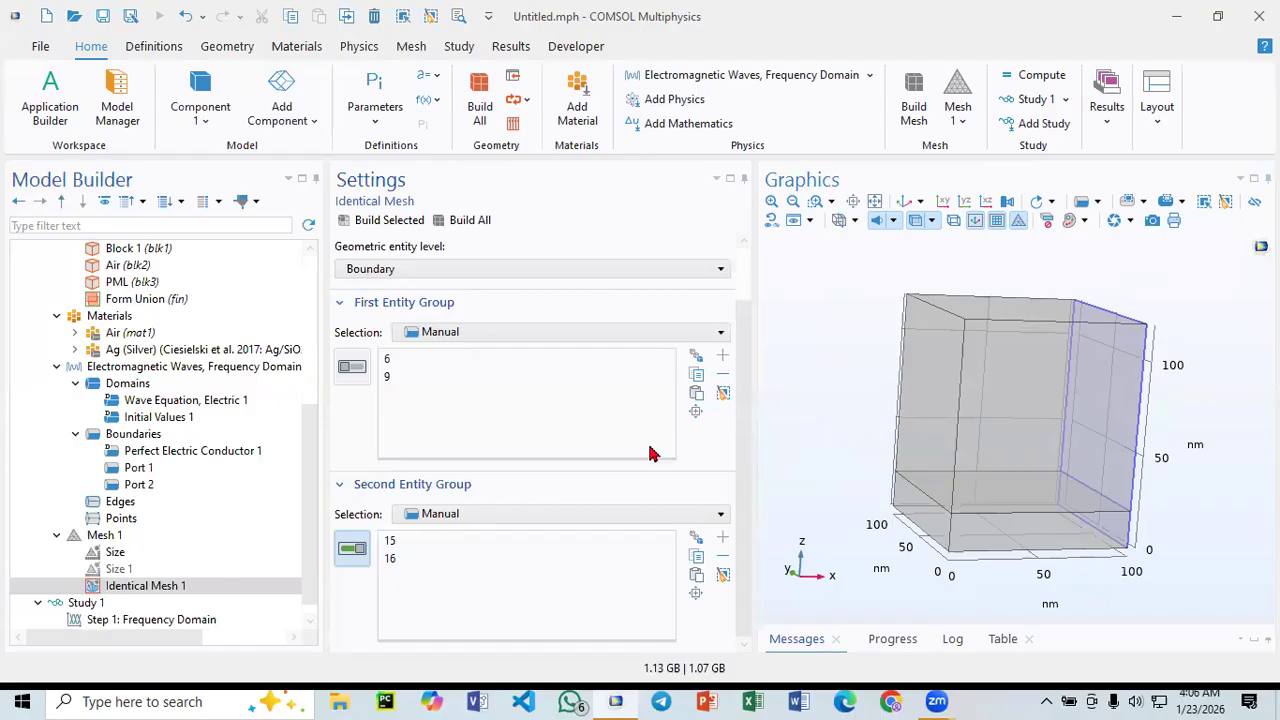
{"action": "right_click", "coordinate": [127, 590]}
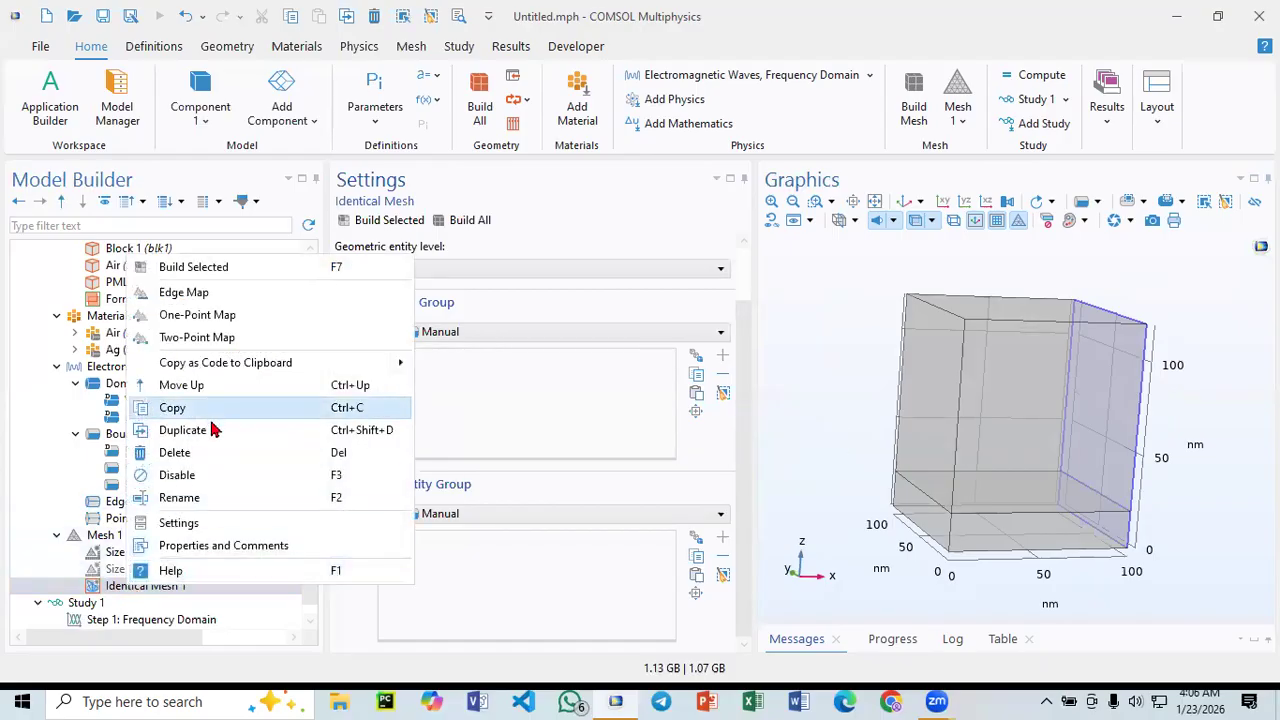
- Add a second Identical Mesh node to Mesh 1 with boundaries 7 and 10 as its first entity group
{"action": "left_click", "coordinate": [93, 540]}
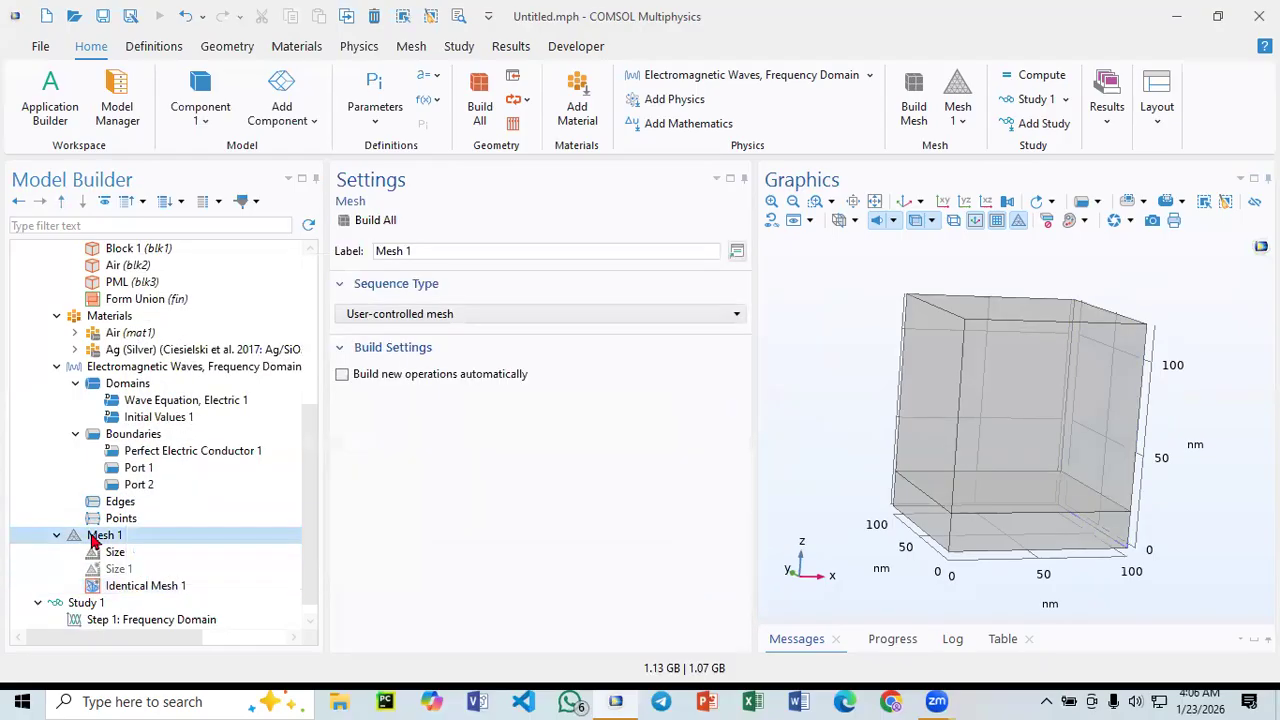
{"action": "right_click", "coordinate": [93, 540]}
{"action": "left_click", "coordinate": [193, 202]}
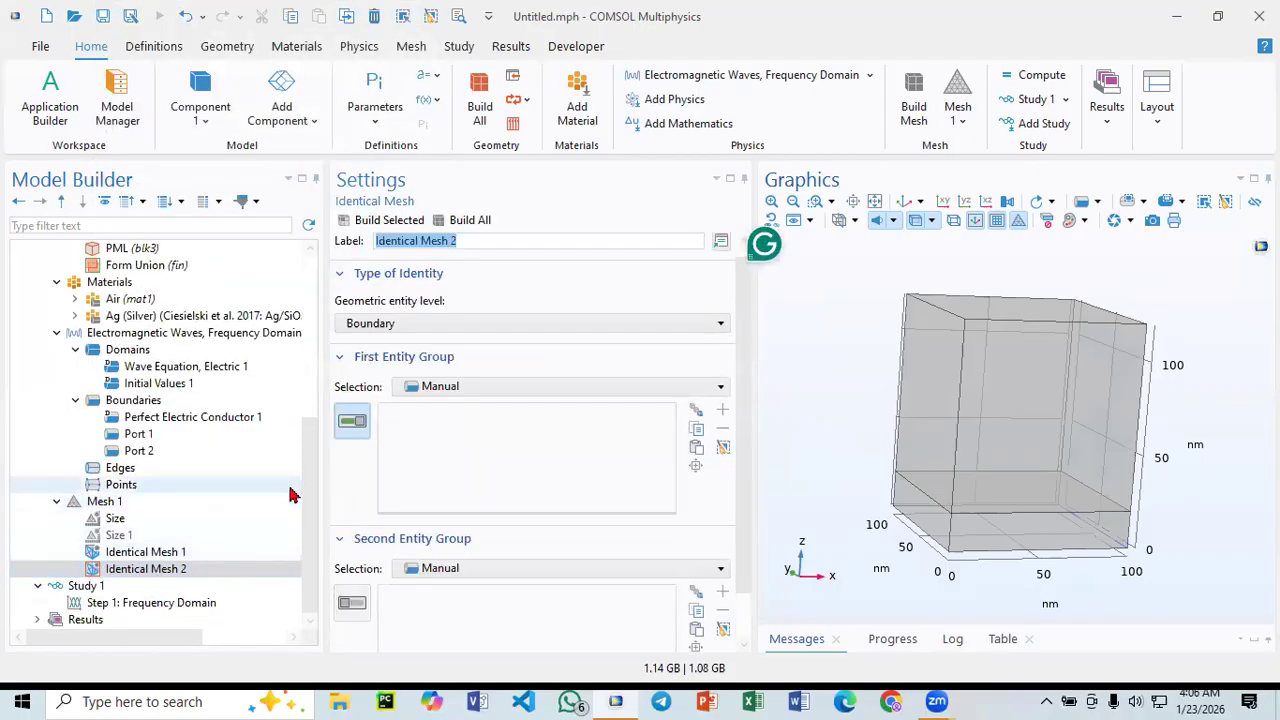
{"action": "left_click_drag", "start_coordinate": [860, 426], "coordinate": [858, 450]}
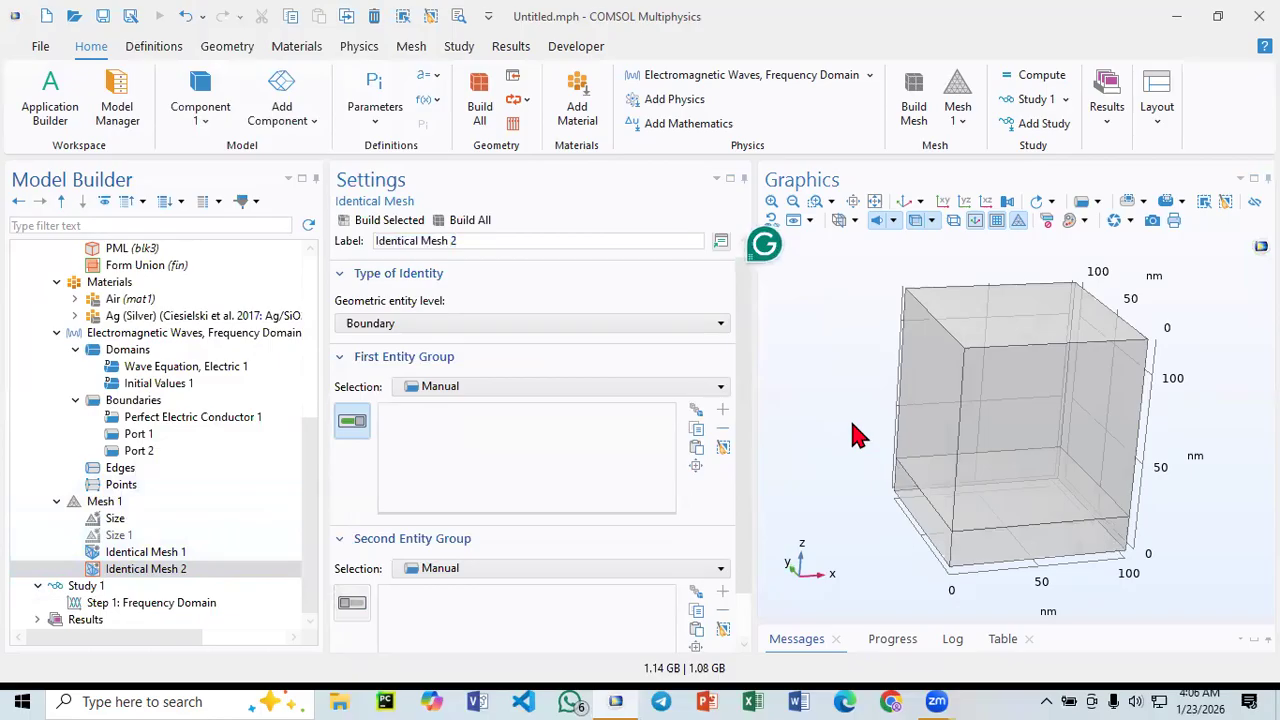
{"action": "left_click", "coordinate": [1065, 500]}
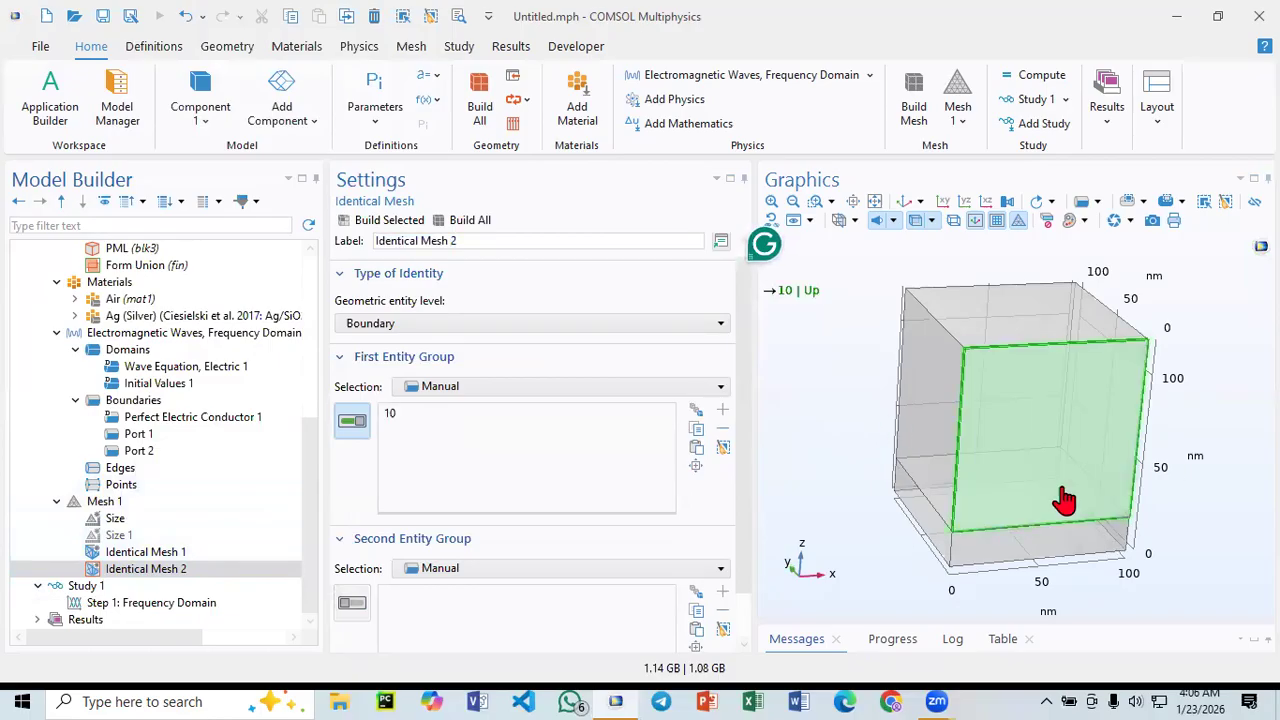
{"action": "left_click", "coordinate": [1050, 550]}
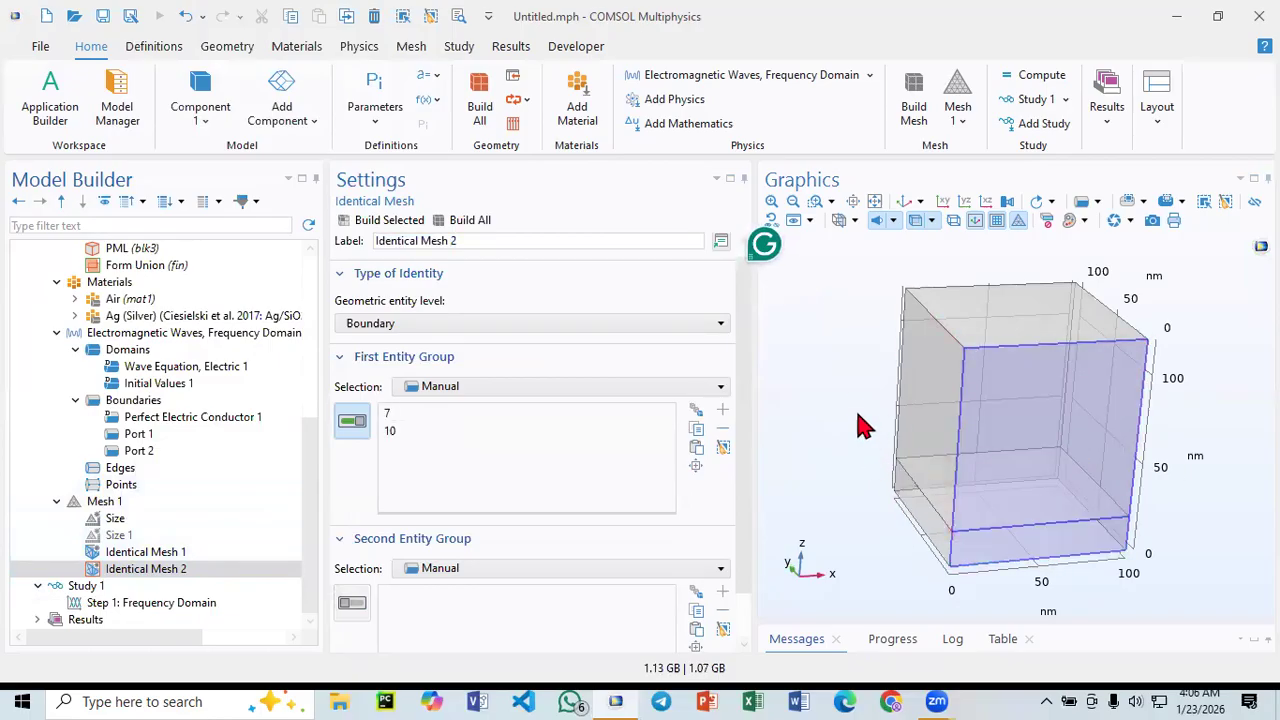
- Assign the opposite boundaries 13 and 14 to the second entity group of the second Identical Mesh node
{"action": "left_click_drag", "start_coordinate": [838, 370], "coordinate": [760, 470]}
{"action": "left_click", "coordinate": [345, 608]}
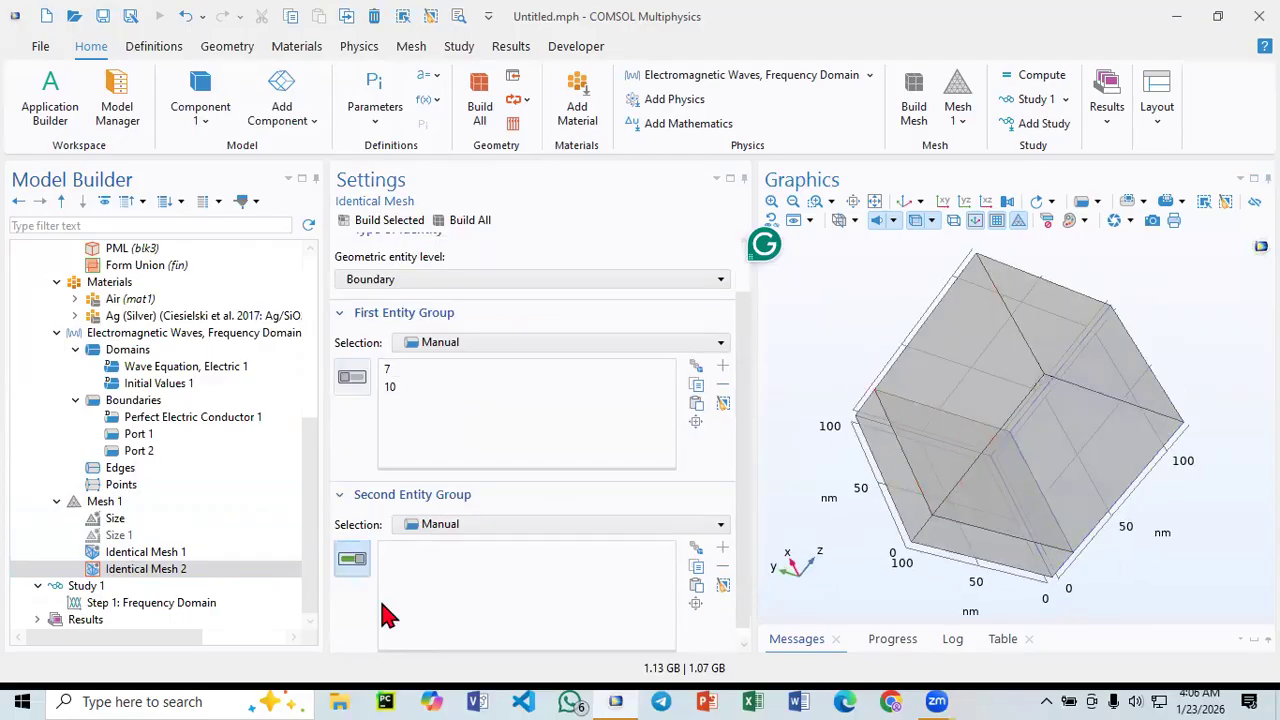
{"action": "left_click", "coordinate": [950, 380]}
{"action": "left_click", "coordinate": [868, 452]}
{"action": "left_click_drag", "start_coordinate": [829, 391], "coordinate": [700, 380]}
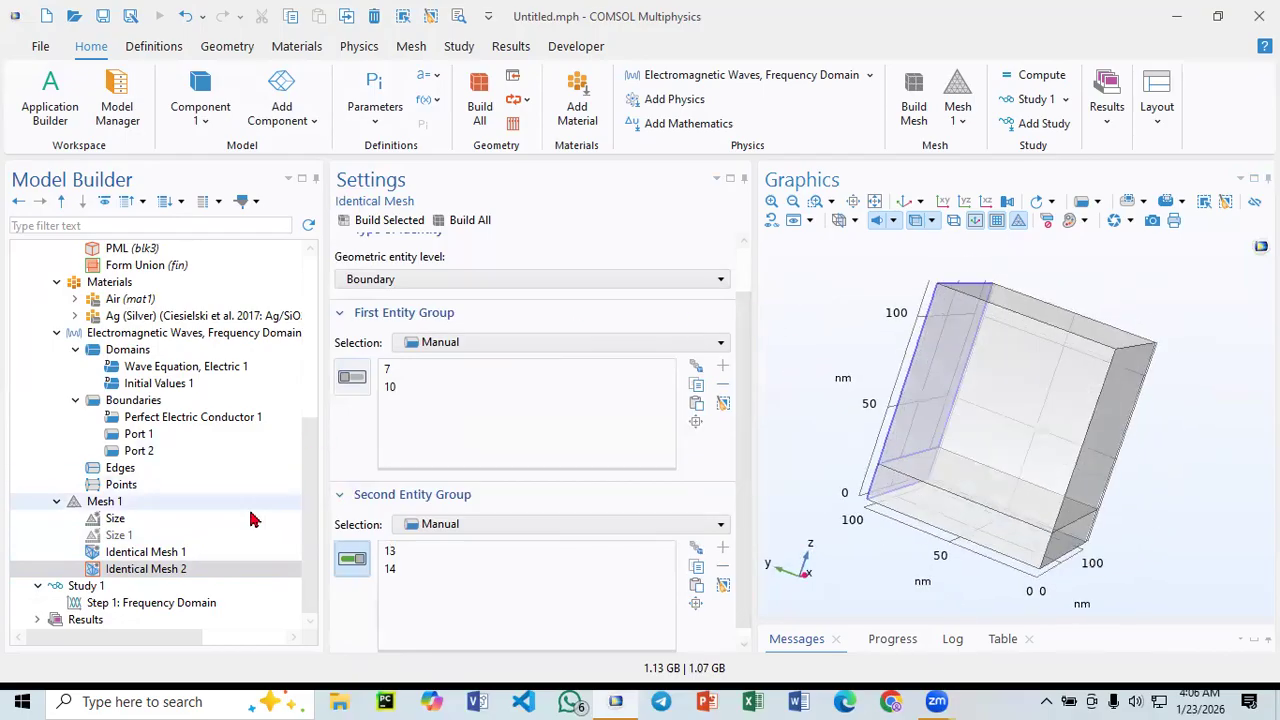
- Add a Mapped mesh operation to Mesh 1, apply it to the entire geometry and build the whole mesh
{"action": "left_click", "coordinate": [134, 502]}
{"action": "right_click", "coordinate": [134, 502]}
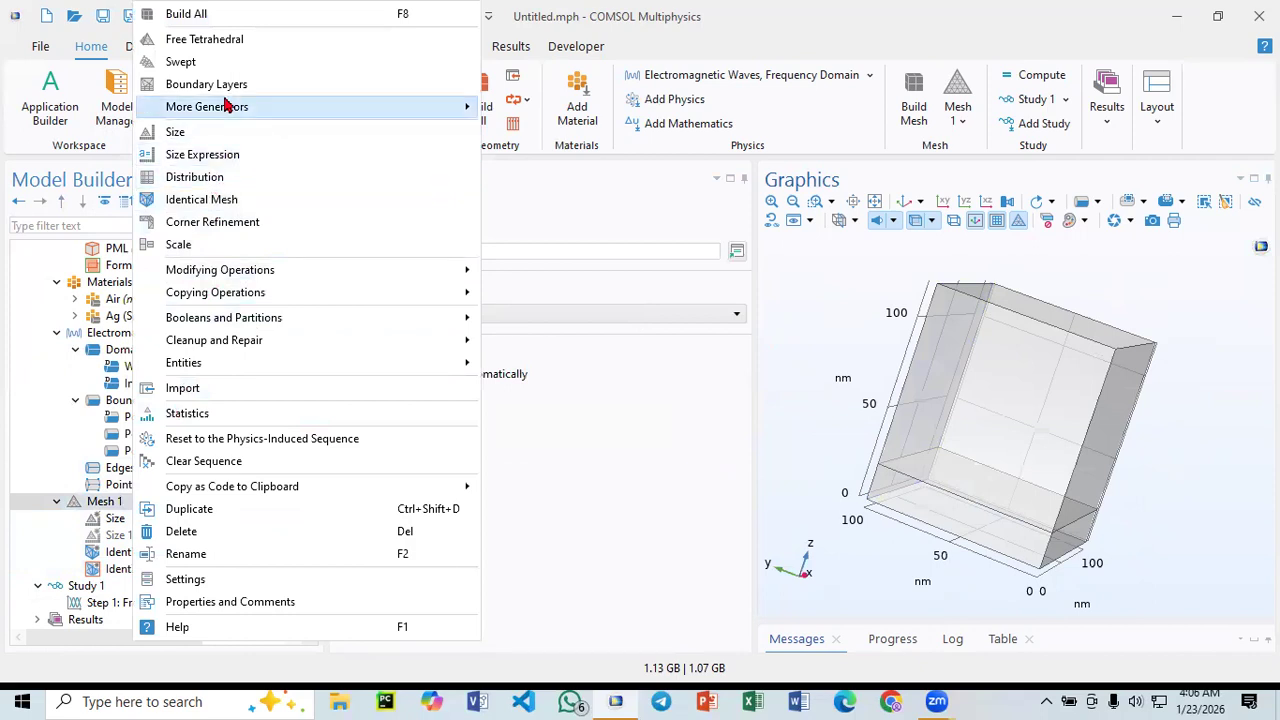
{"action": "mouse_move", "coordinate": [255, 106]}
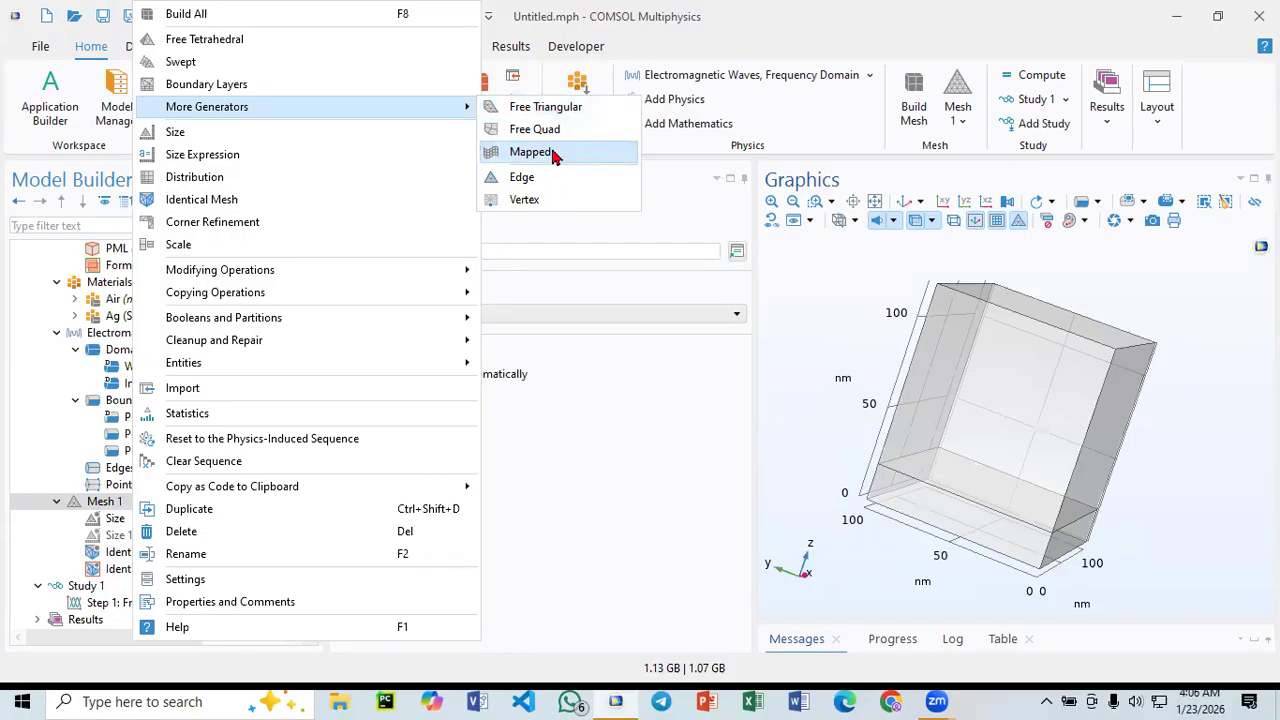
{"action": "left_click", "coordinate": [550, 152]}
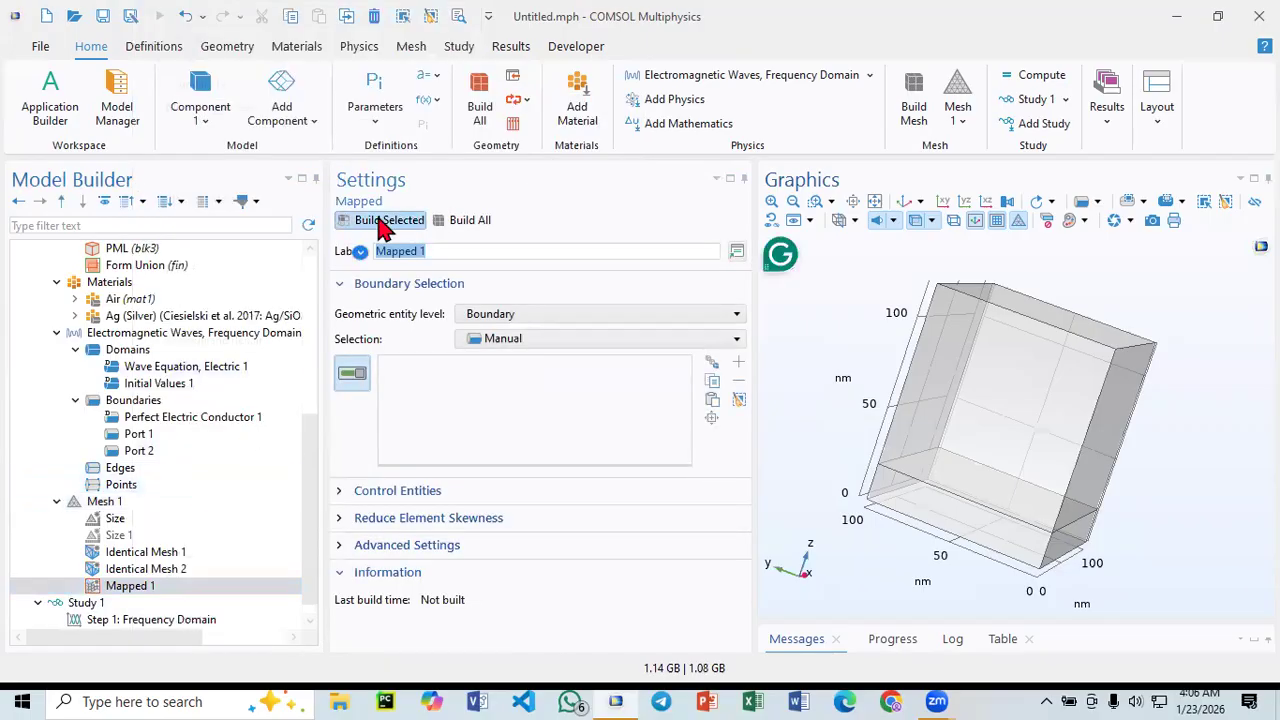
{"action": "left_click", "coordinate": [517, 323]}
{"action": "left_click", "coordinate": [518, 352]}
{"action": "left_click", "coordinate": [451, 218]}
{"action": "left_click_drag", "start_coordinate": [811, 303], "coordinate": [773, 315]}
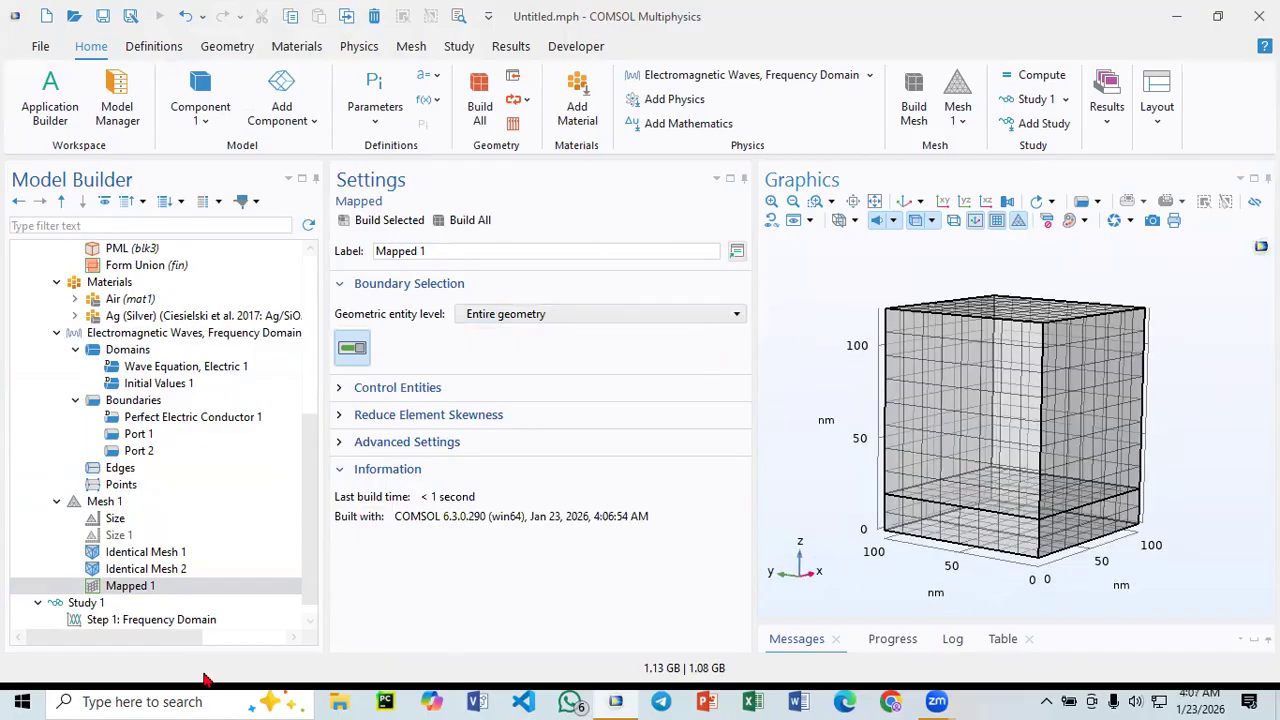
- Define a global parameter l with the expression 600[nm]
{"action": "scroll", "coordinate": [150, 600], "scroll_direction": "down", "scroll_amount": 1}
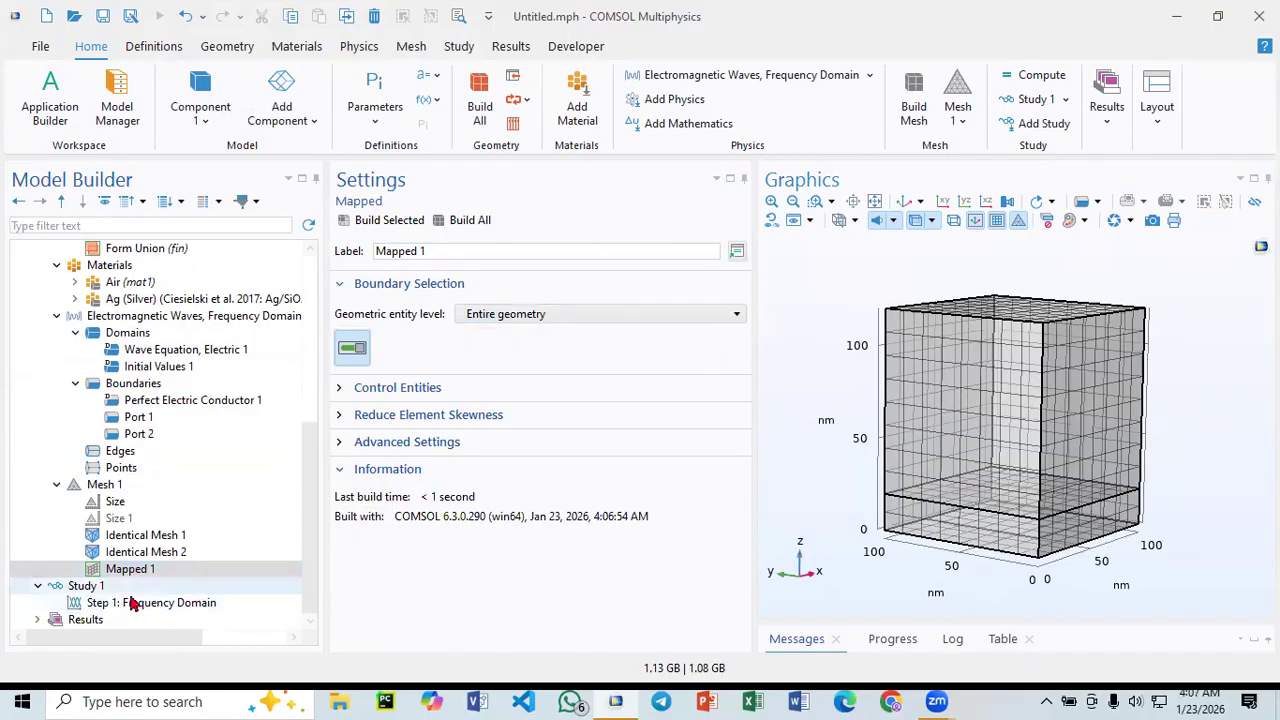
{"action": "left_click", "coordinate": [100, 605]}
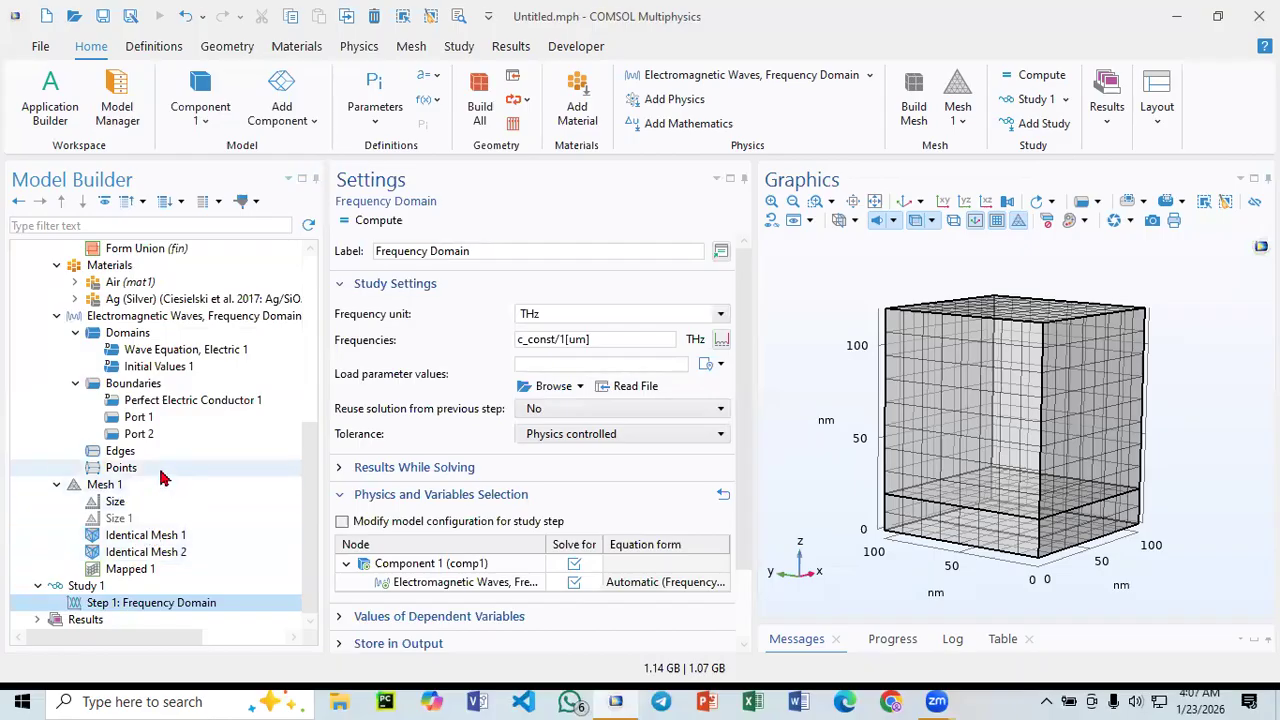
{"action": "scroll", "coordinate": [180, 480], "scroll_direction": "up", "scroll_amount": 7}
{"action": "left_click", "coordinate": [140, 285]}
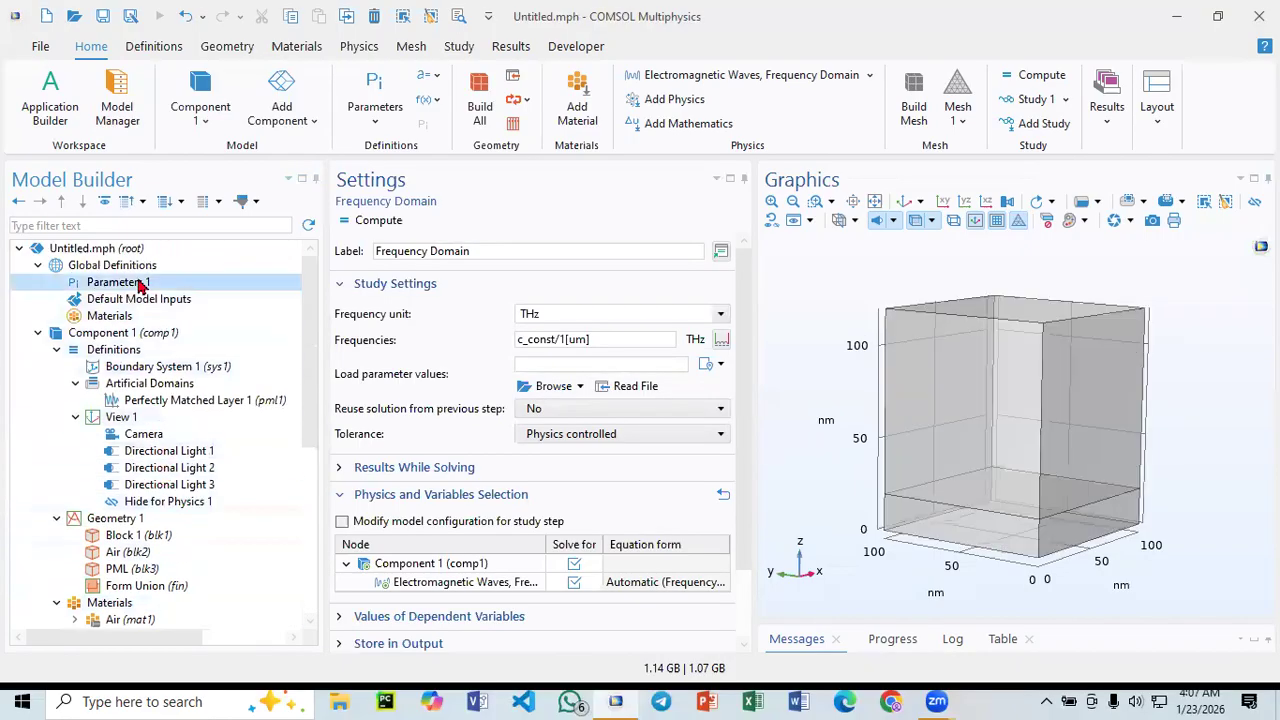
{"action": "left_click", "coordinate": [357, 321]}
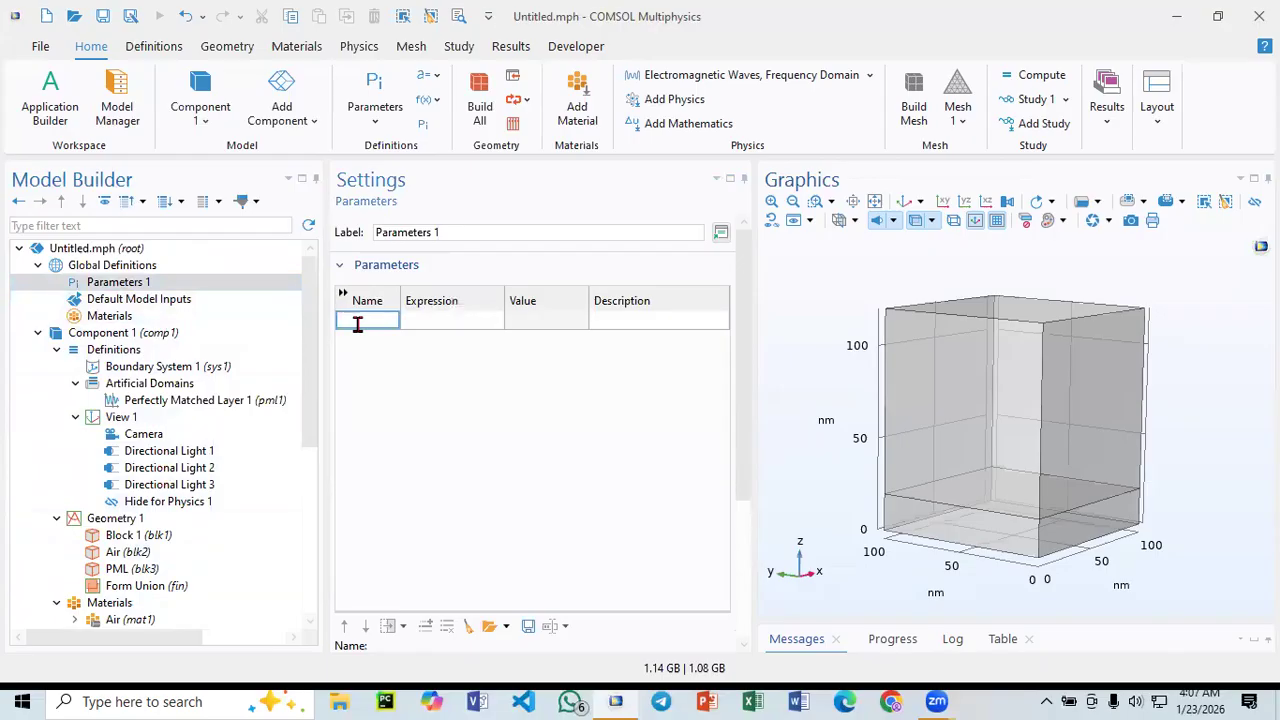
{"action": "left_click", "coordinate": [342, 320]}
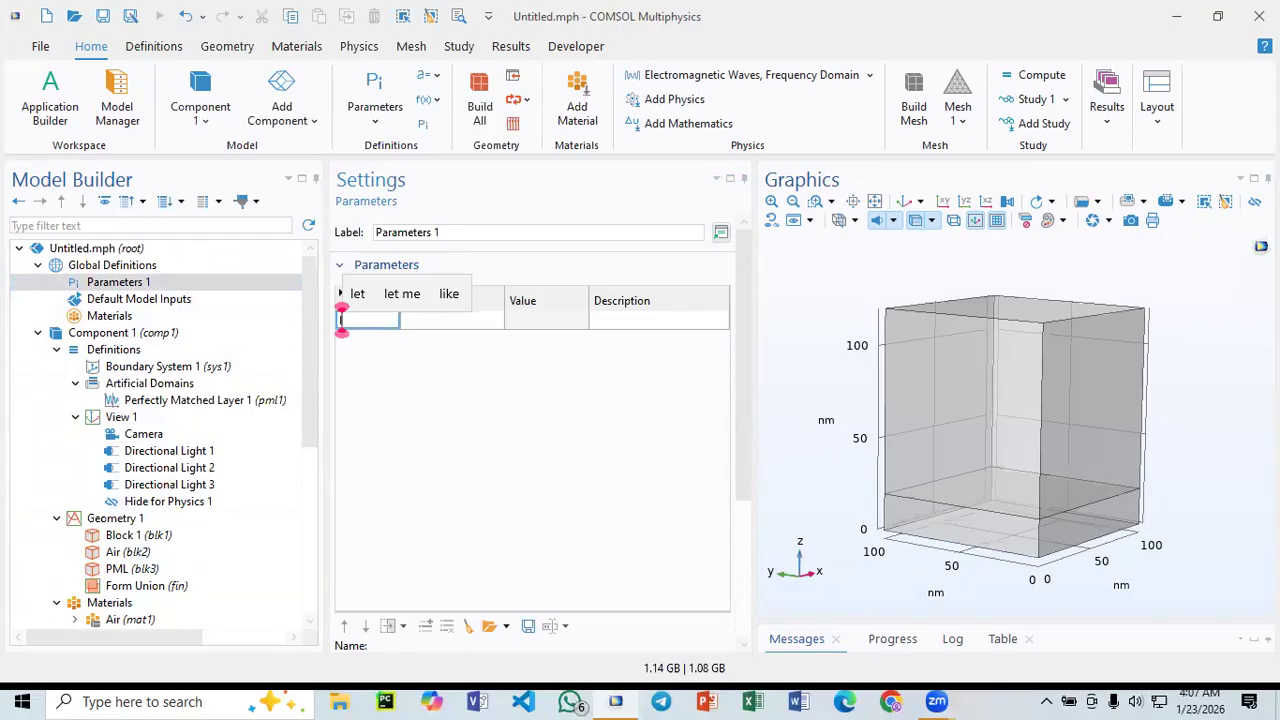
{"action": "left_click", "coordinate": [475, 320]}
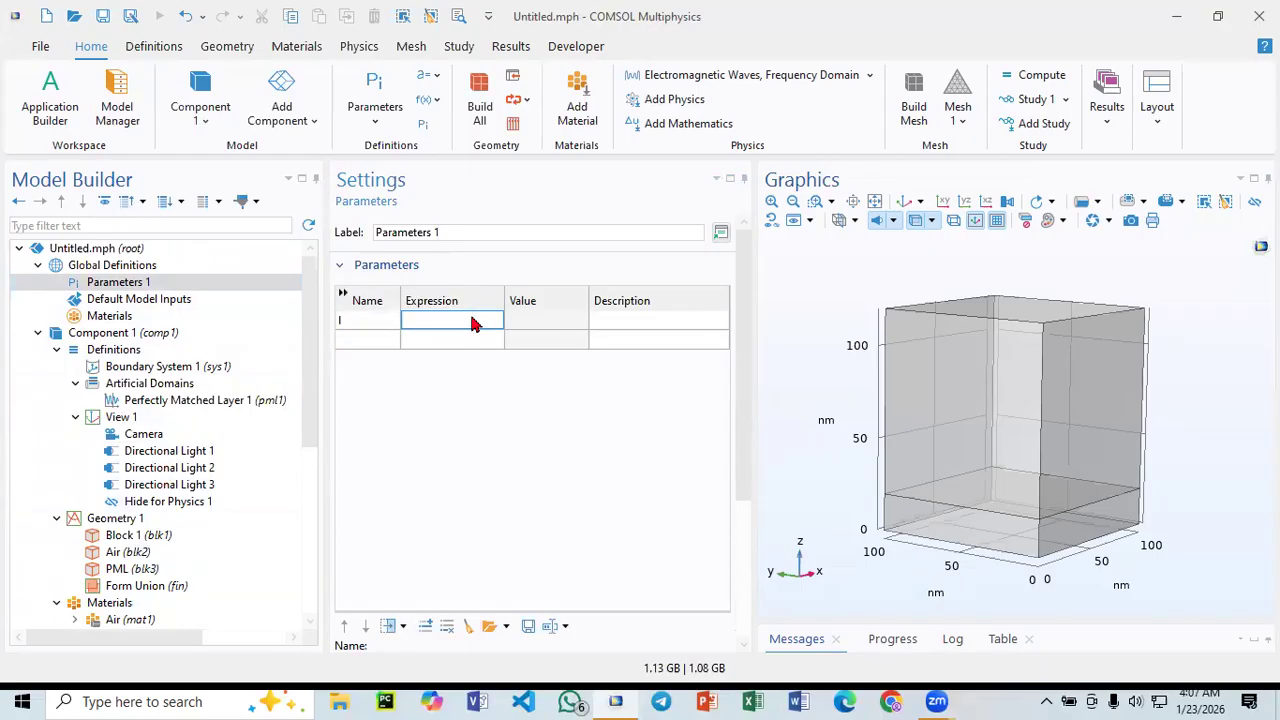
{"action": "type", "text": "60"}
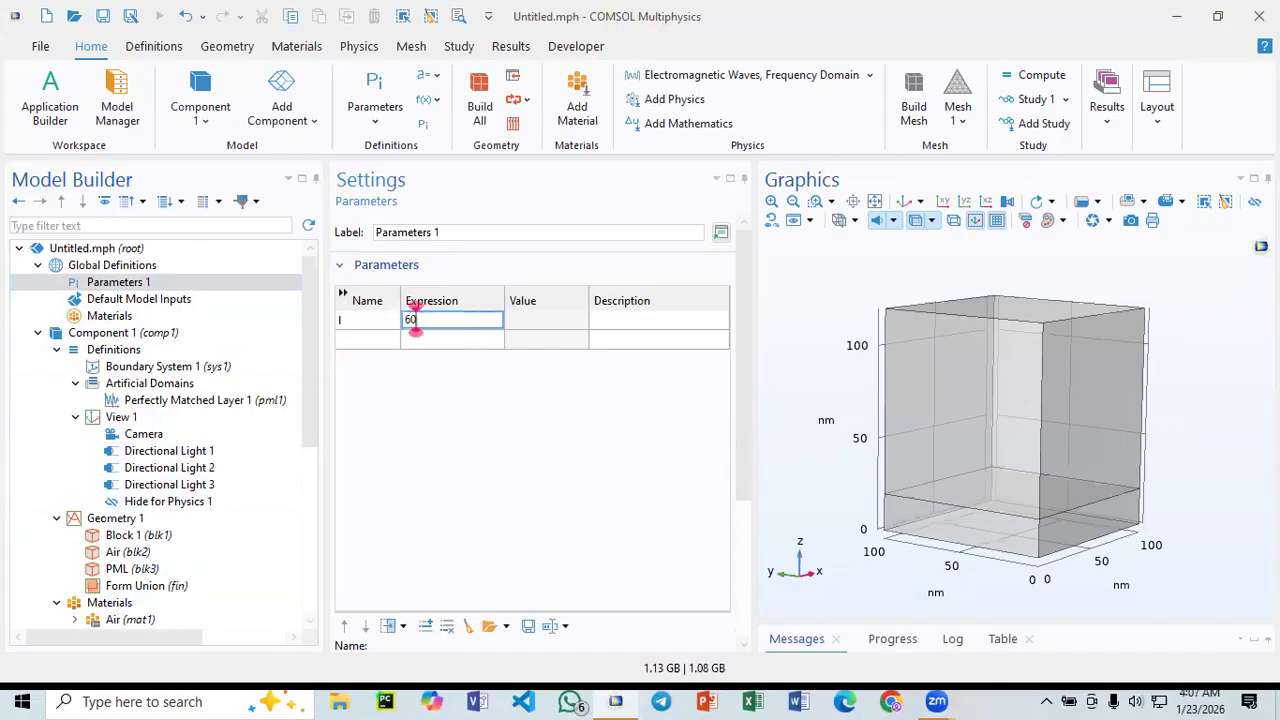
{"action": "type", "text": "0[nm]"}
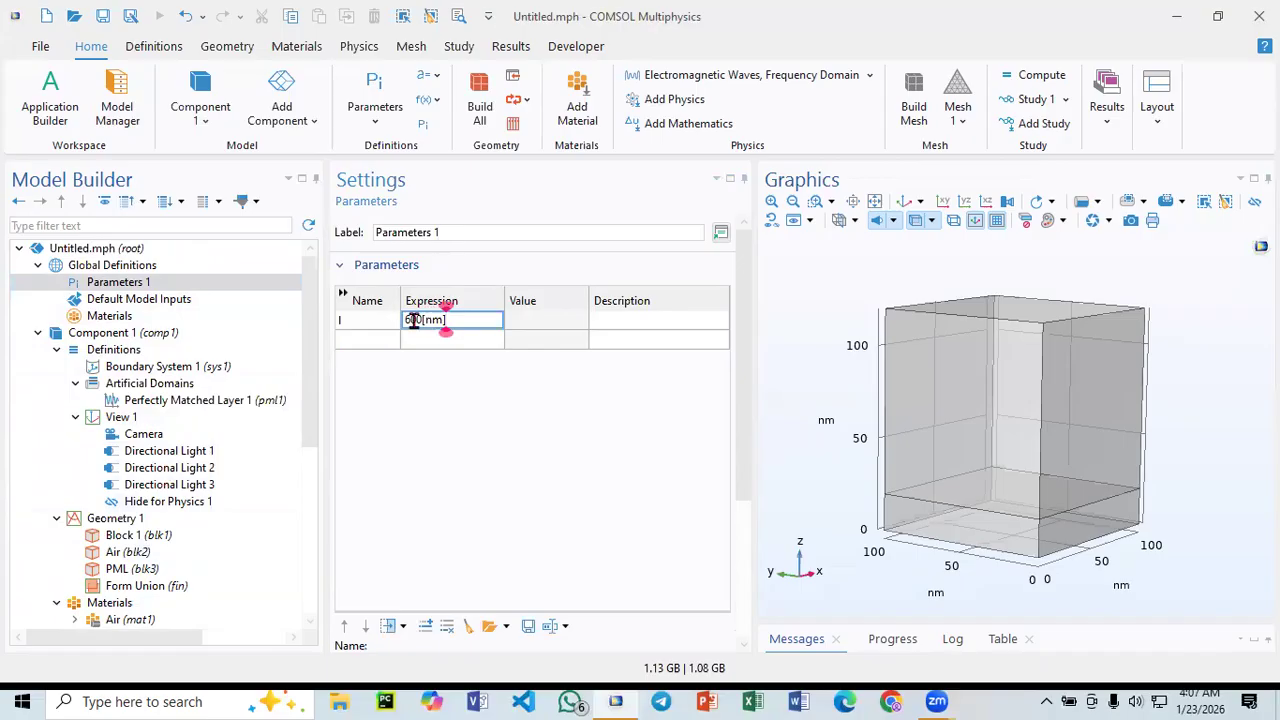
{"action": "left_click", "coordinate": [370, 323]}
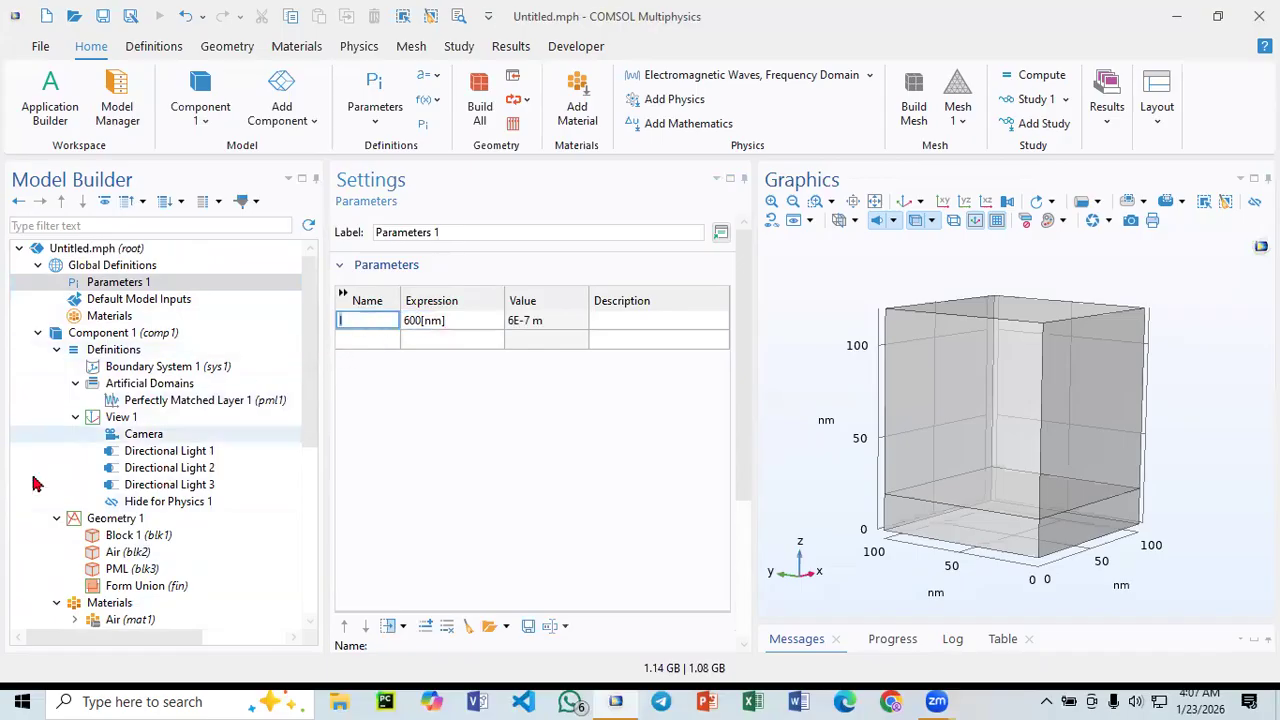
- Set the frequencies of the Frequency Domain study step to c_const/l
{"action": "scroll", "coordinate": [40, 478], "scroll_direction": "down", "scroll_amount": 7}
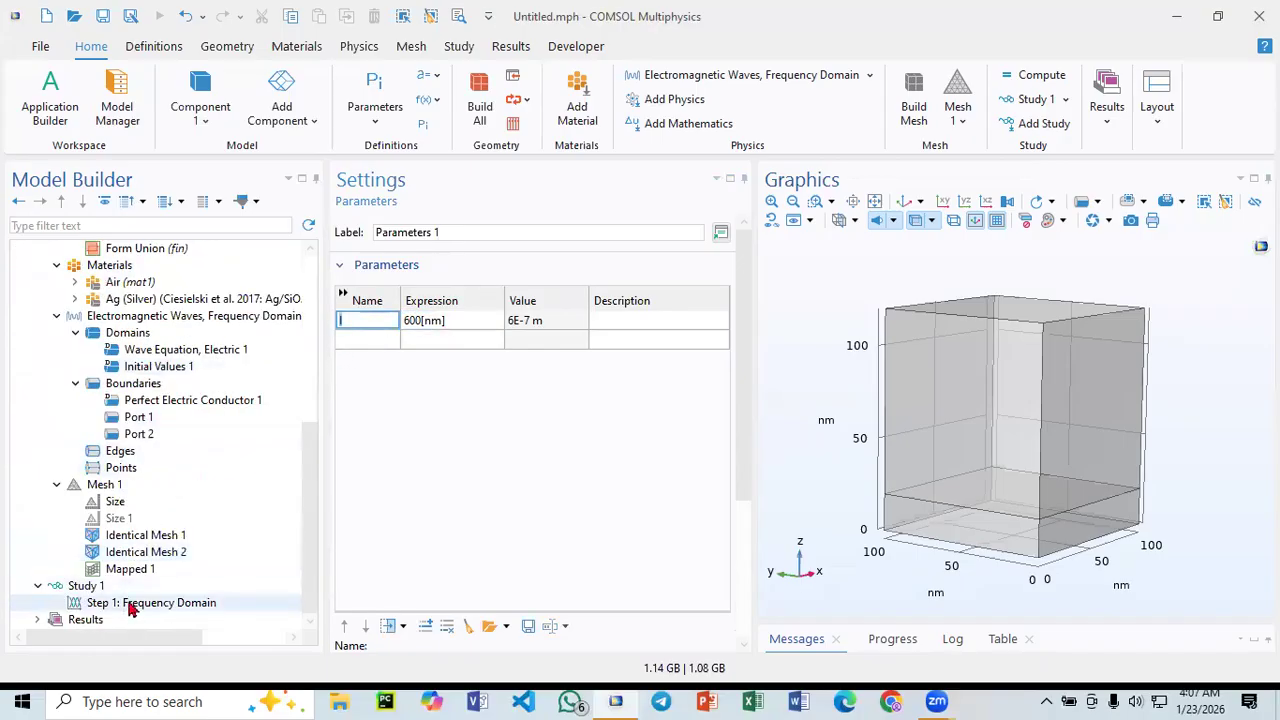
{"action": "left_click", "coordinate": [130, 603]}
{"action": "left_click_drag", "start_coordinate": [559, 340], "coordinate": [588, 340]}
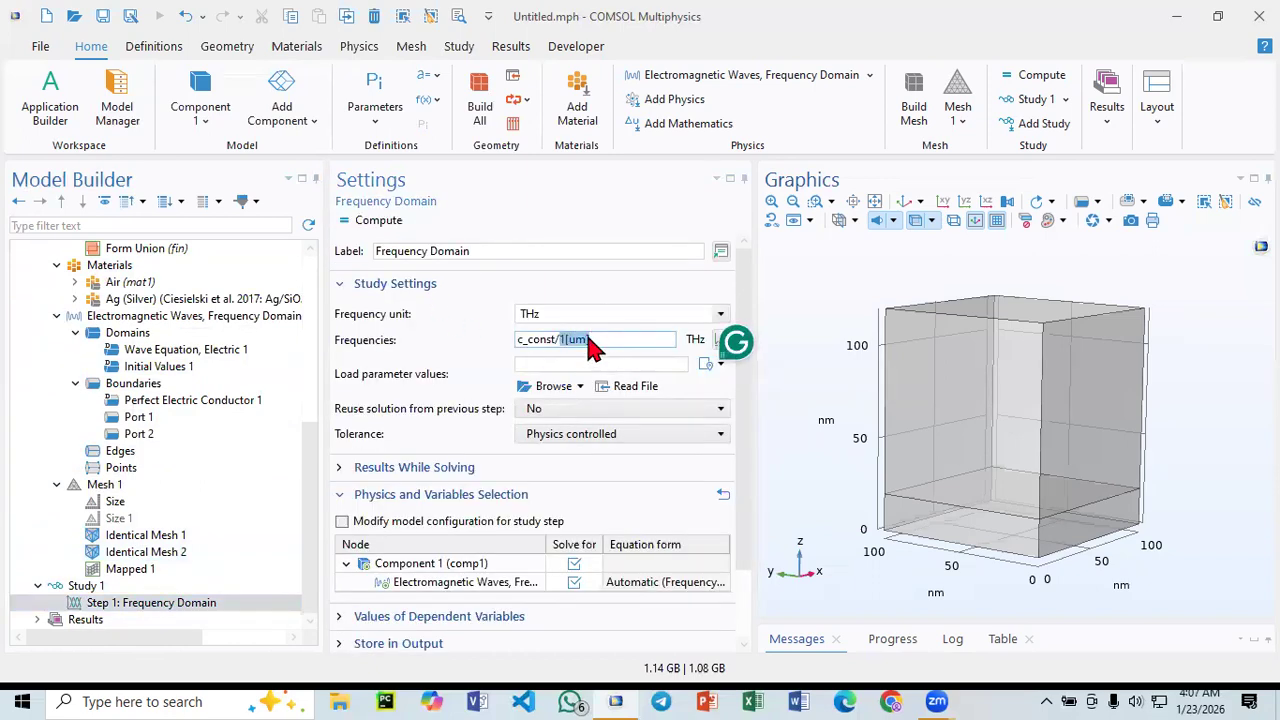
{"action": "type", "text": "l"}
{"action": "left_click_drag", "start_coordinate": [528, 339], "coordinate": [562, 342]}
{"action": "left_click", "coordinate": [559, 340]}
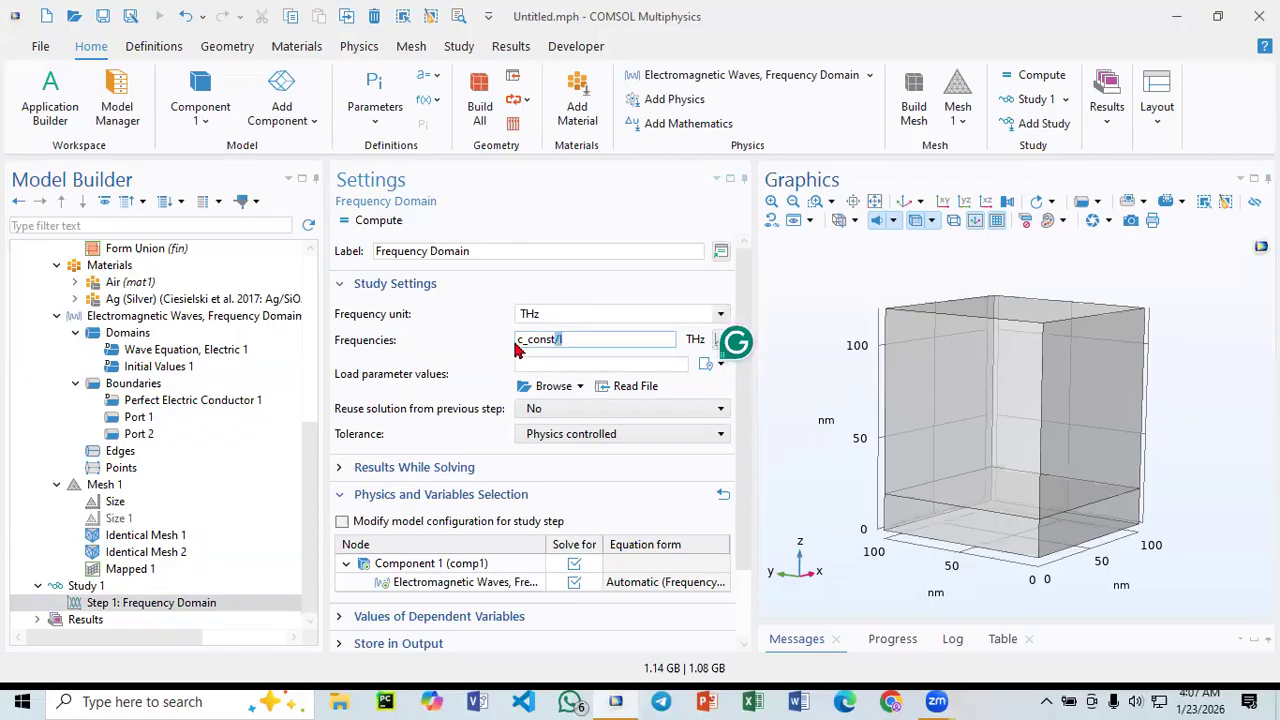
- Try to compute the Frequency Domain study step and dismiss the error report
{"action": "scroll", "coordinate": [468, 508], "scroll_direction": "down", "scroll_amount": 2}
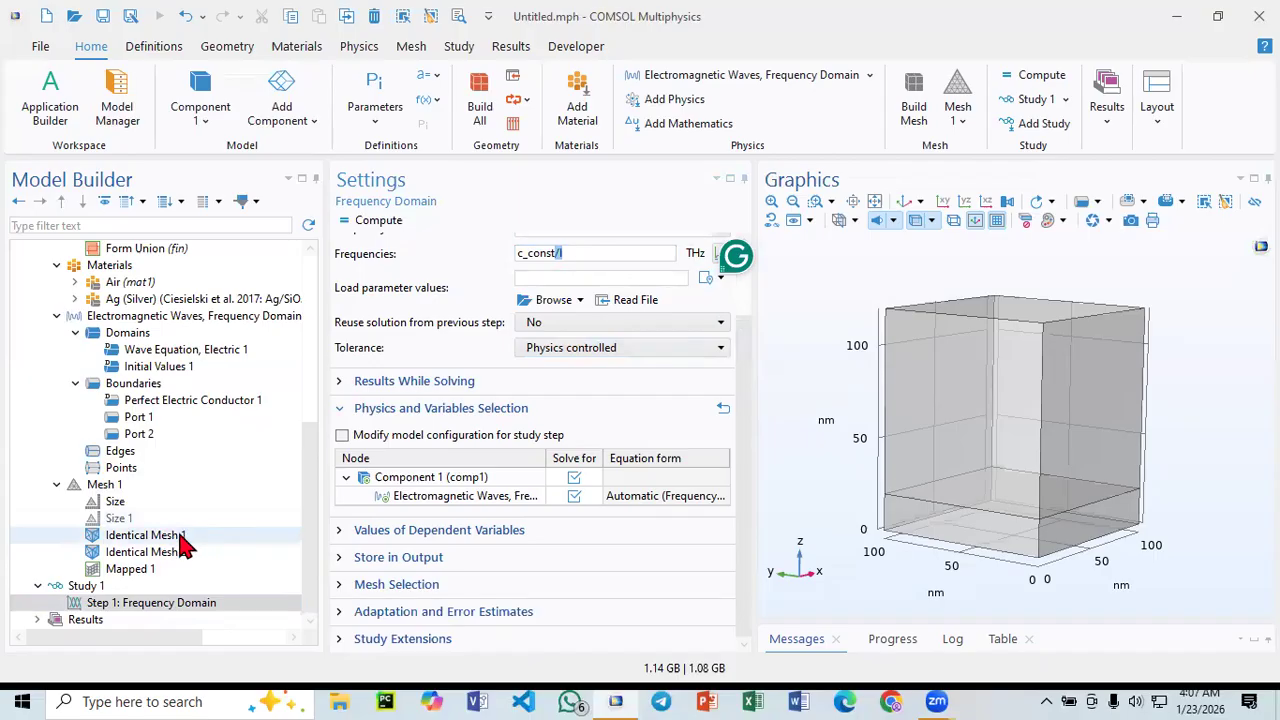
{"action": "left_click", "coordinate": [378, 221]}
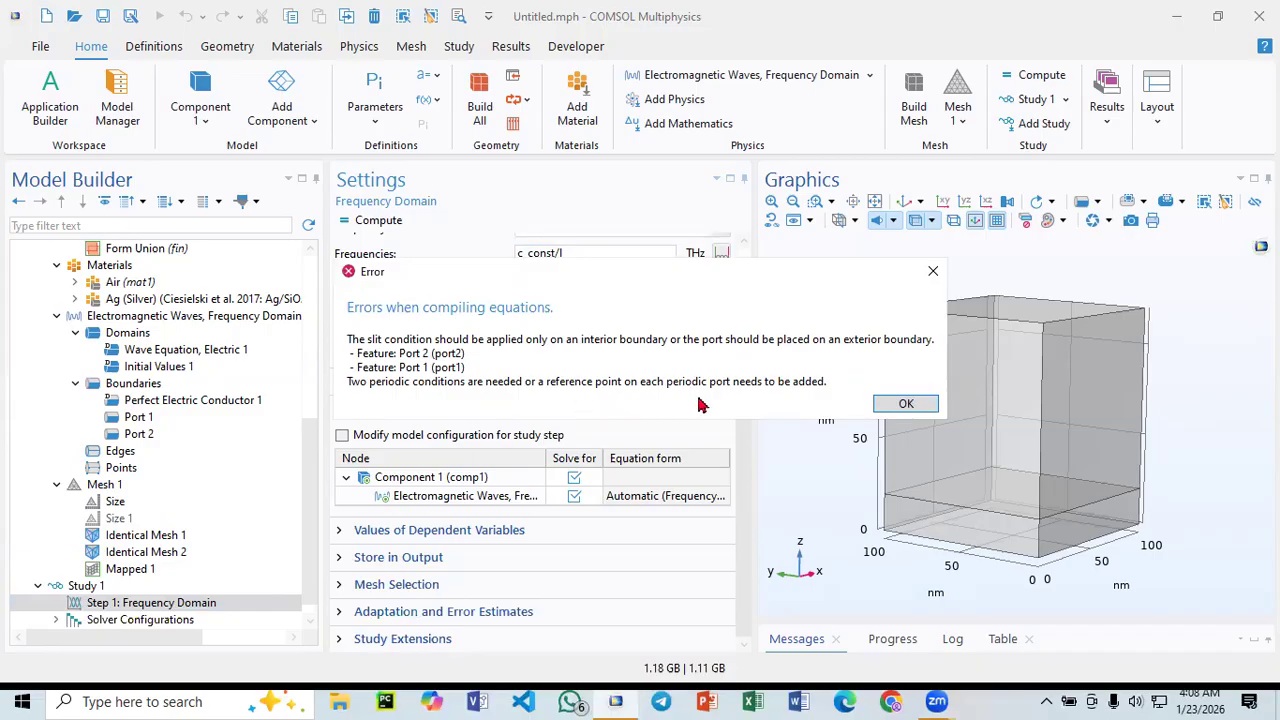
{"action": "left_click", "coordinate": [903, 404]}
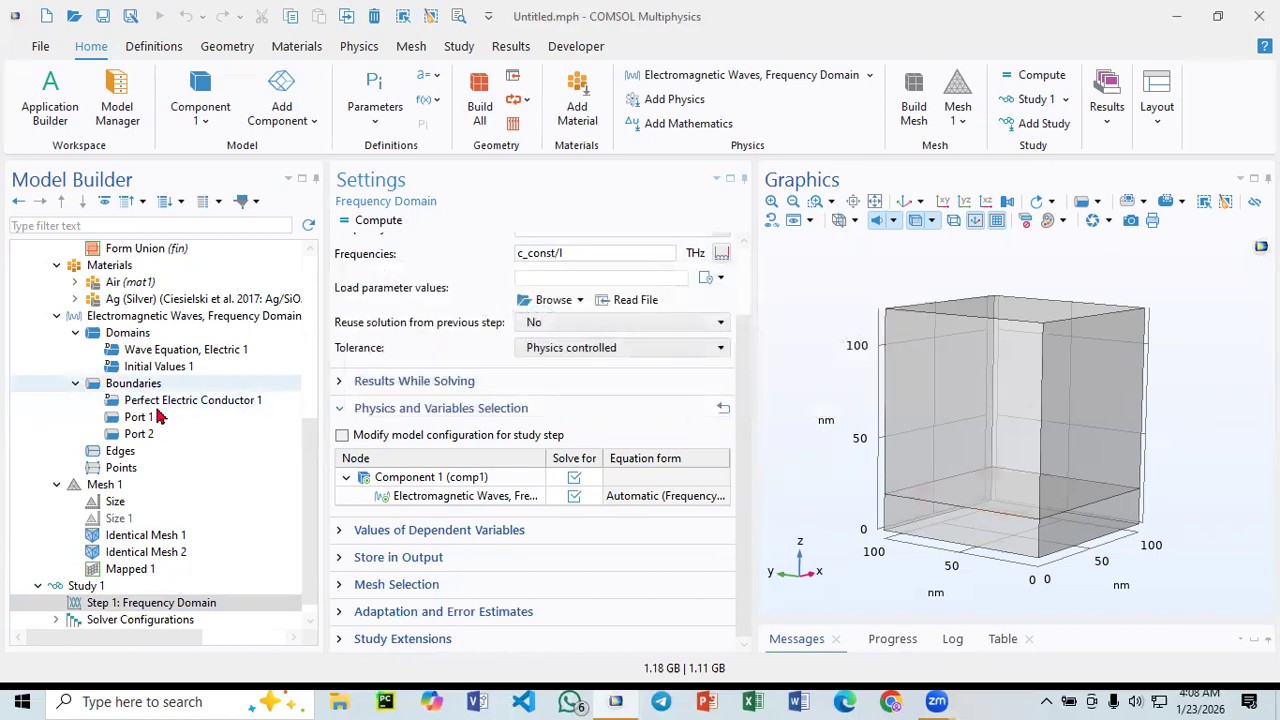
- Add a Periodic Condition to the boundaries of the Electromagnetic Waves, Frequency Domain physics
{"action": "left_click", "coordinate": [183, 438]}
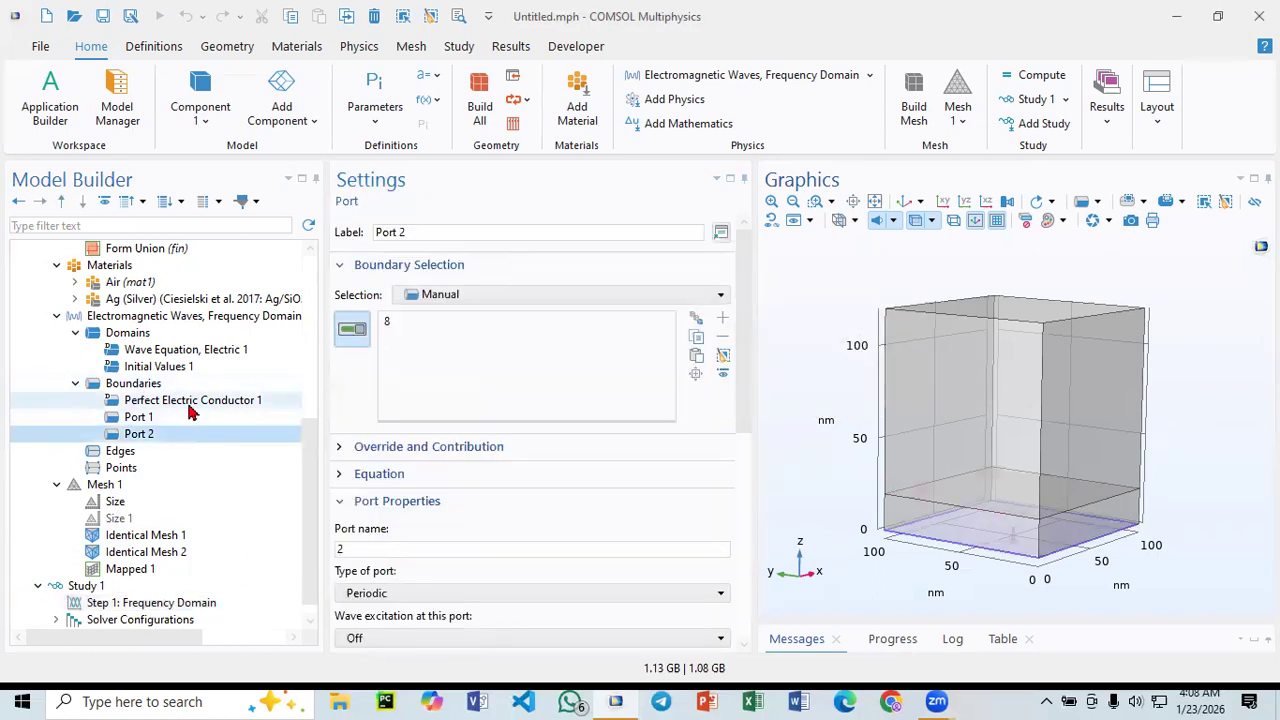
{"action": "left_click", "coordinate": [140, 384]}
{"action": "right_click", "coordinate": [155, 388]}
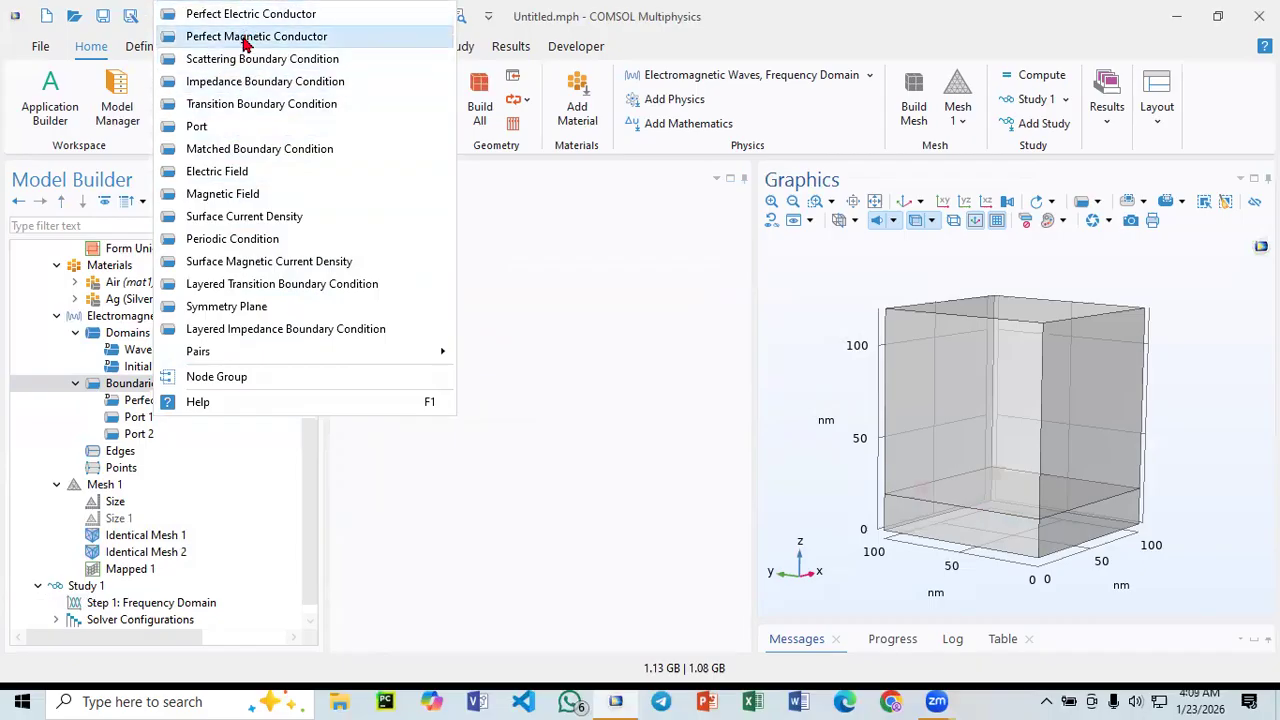
{"action": "left_click", "coordinate": [236, 238]}
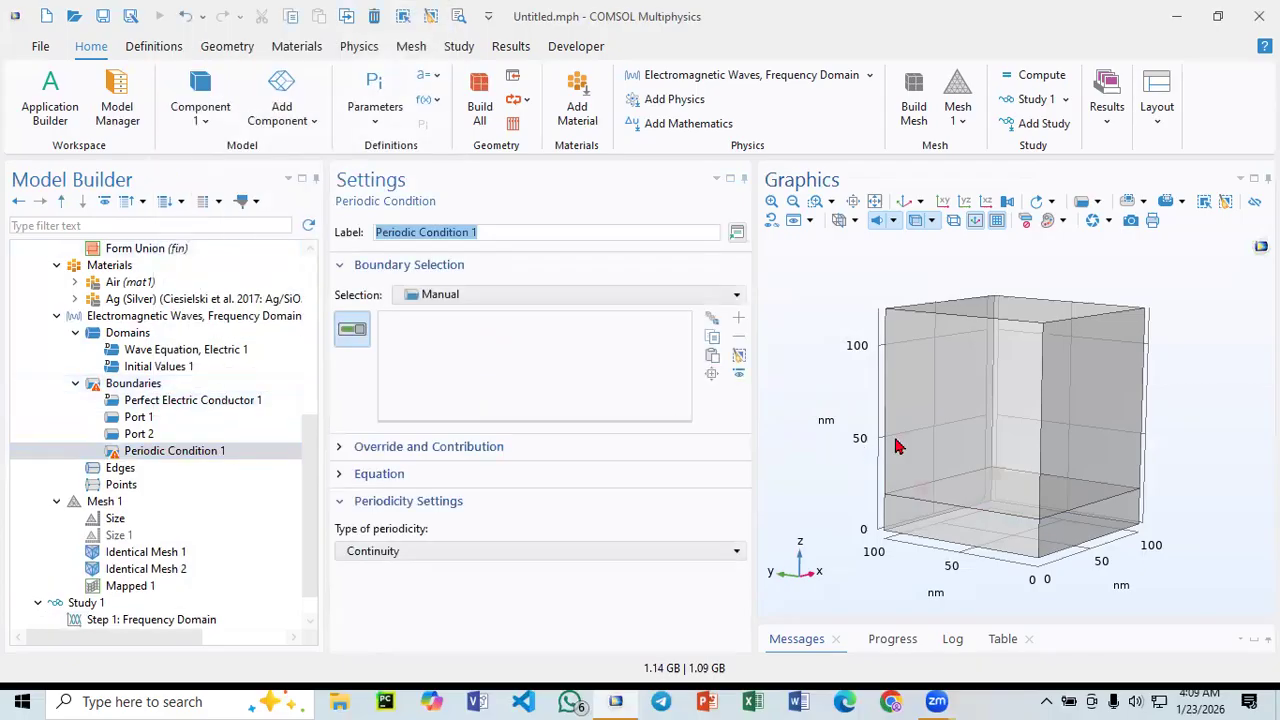
{"action": "left_click_drag", "start_coordinate": [962, 426], "coordinate": [957, 400]}
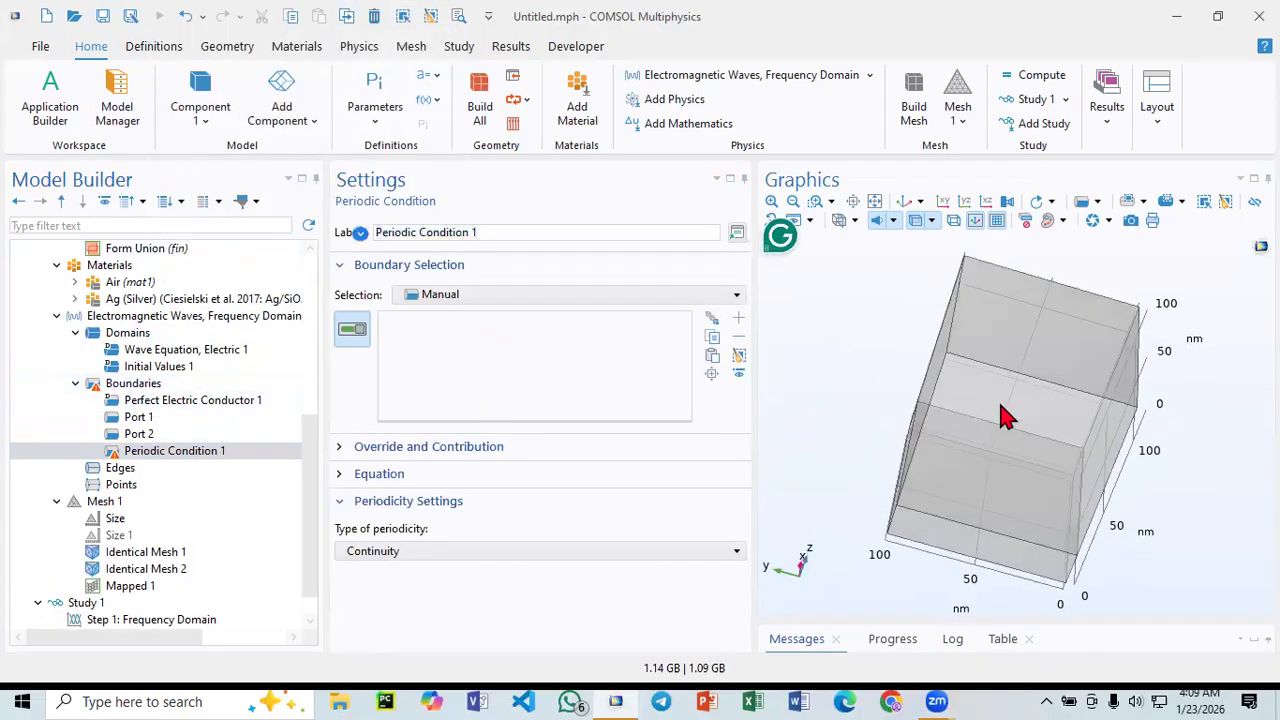
{"action": "left_click_drag", "start_coordinate": [1086, 451], "coordinate": [1006, 380]}
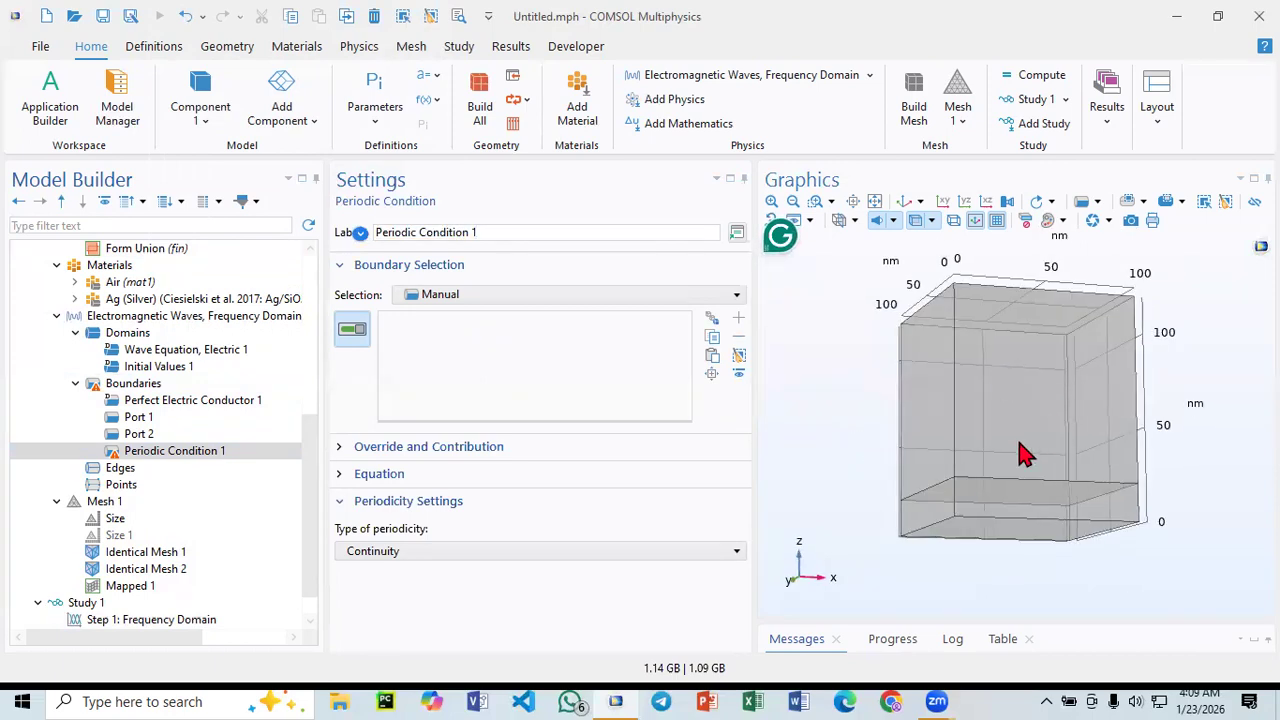
- Check the domain selection of the Perfectly Matched Layer and return to the Periodic Condition settings
{"action": "scroll", "coordinate": [190, 405], "scroll_direction": "up", "scroll_amount": 6}
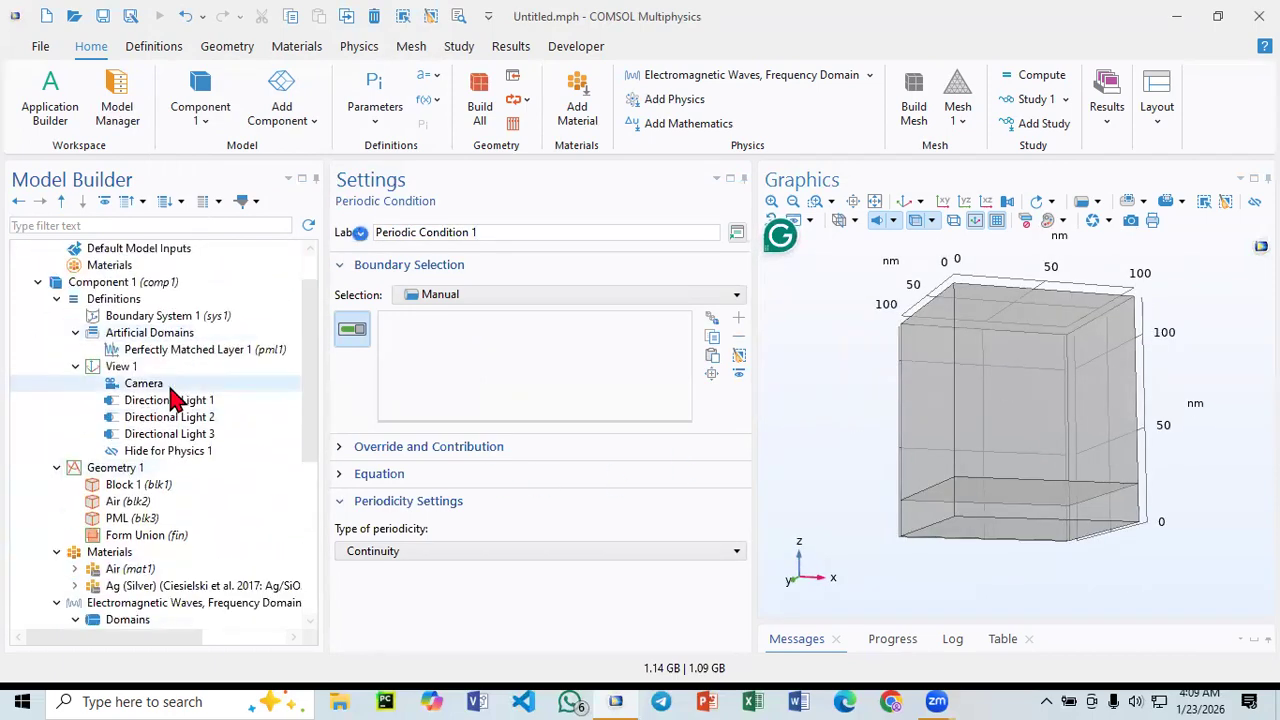
{"action": "left_click", "coordinate": [177, 352]}
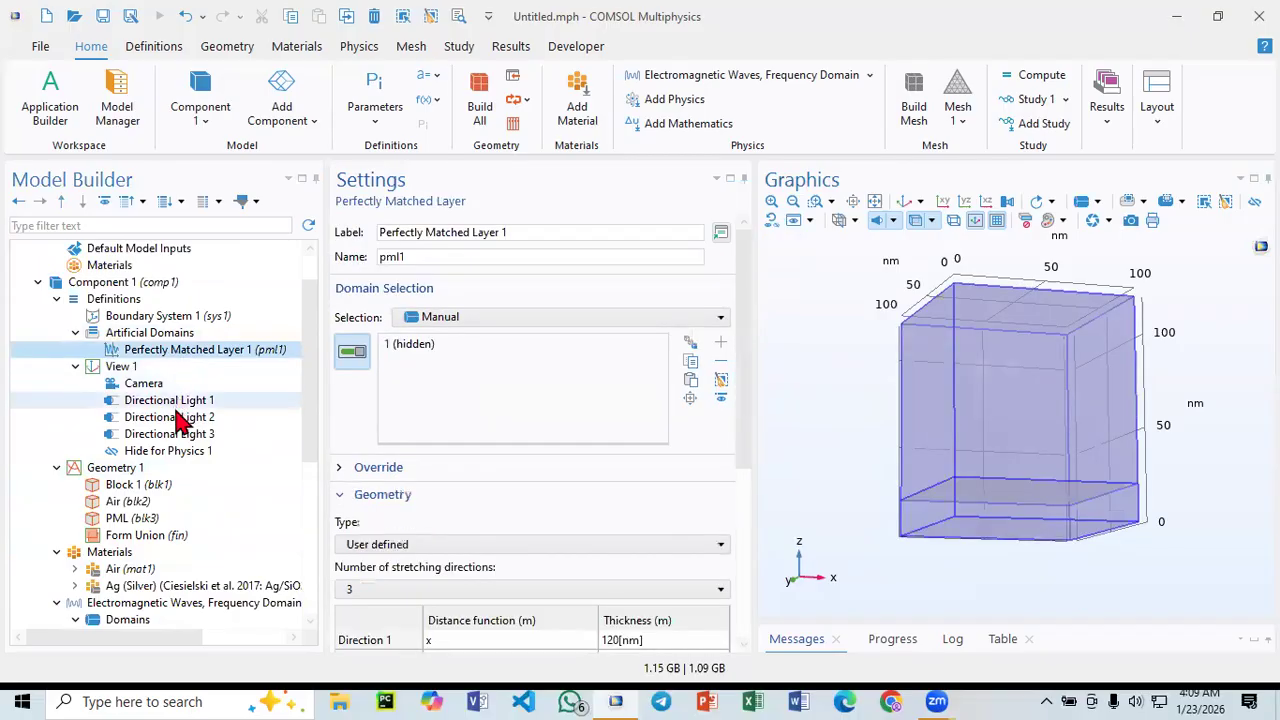
{"action": "scroll", "coordinate": [175, 420], "scroll_direction": "down", "scroll_amount": 6}
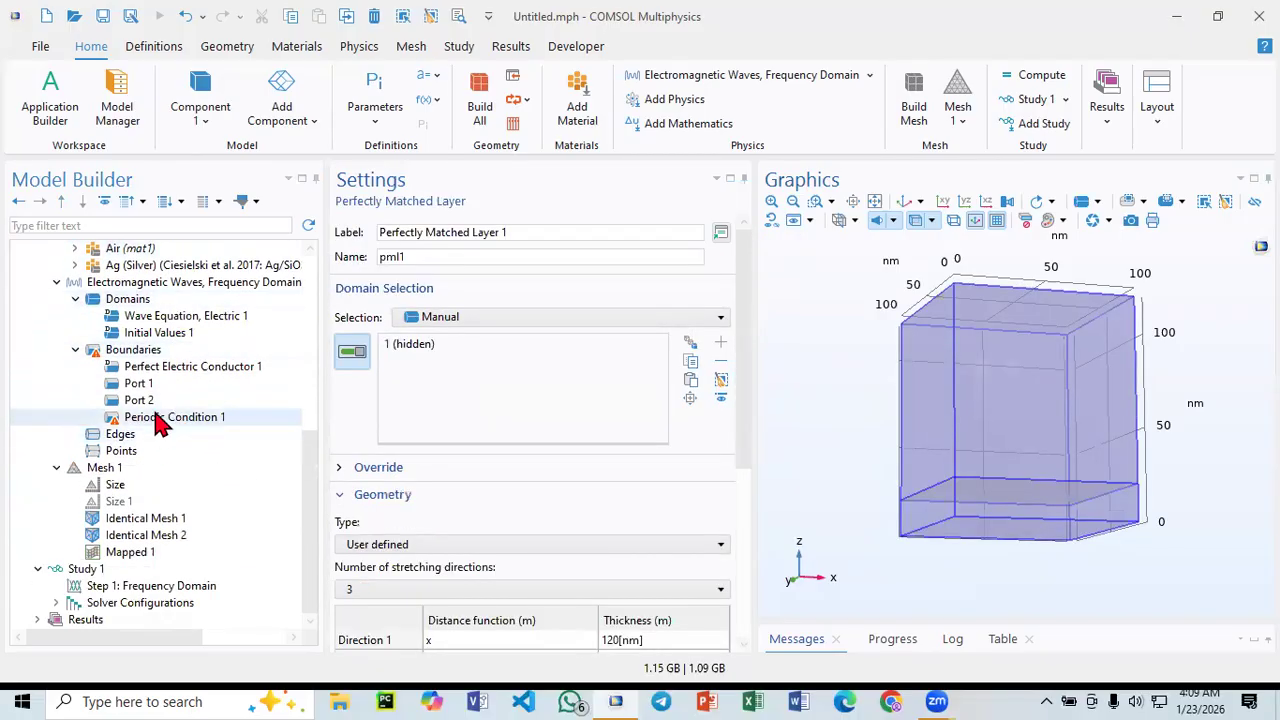
{"action": "left_click", "coordinate": [162, 420]}
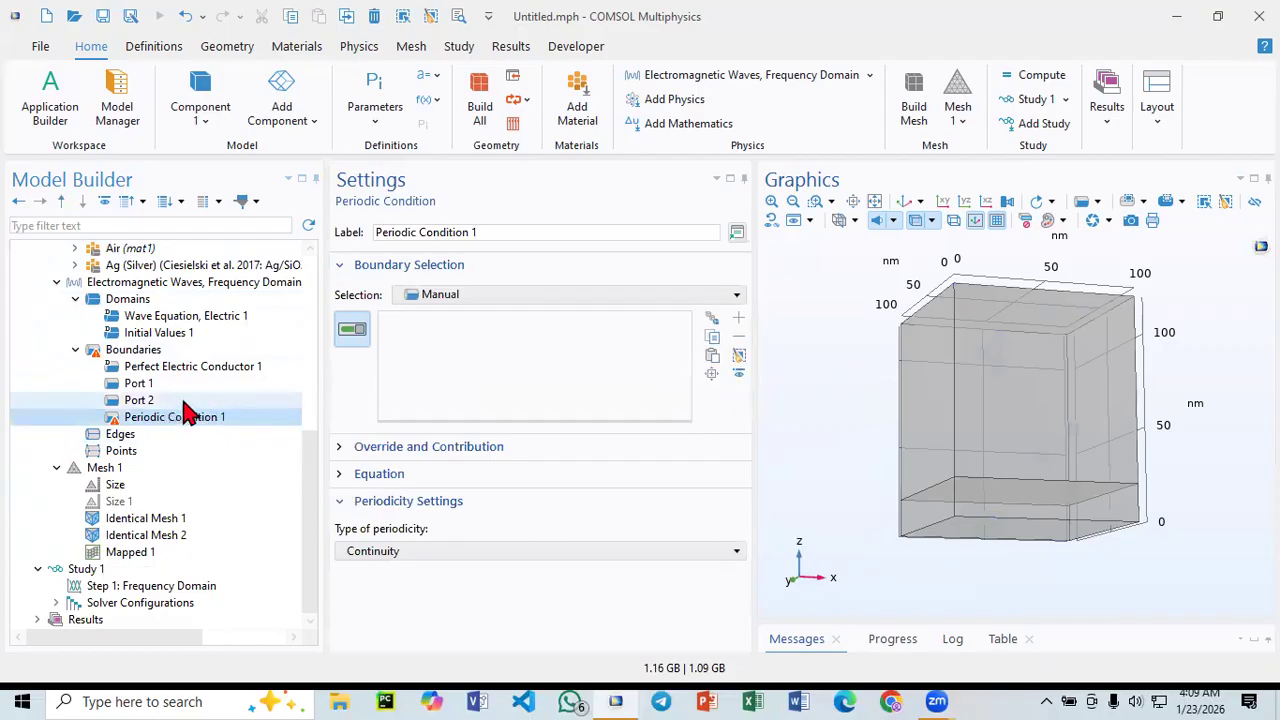
{"action": "left_click_drag", "start_coordinate": [843, 391], "coordinate": [853, 406]}
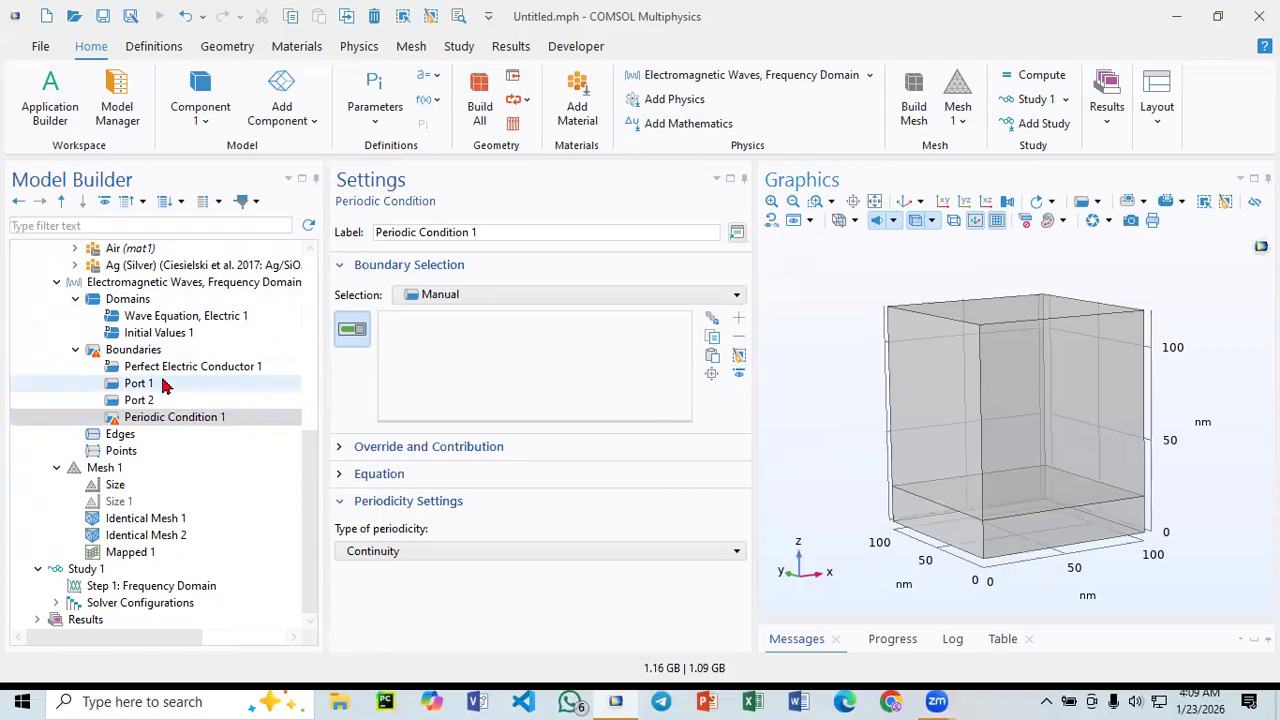
- Disable the Periodic Condition node in the wave physics
{"action": "left_click", "coordinate": [165, 385]}
{"action": "left_click", "coordinate": [210, 418]}
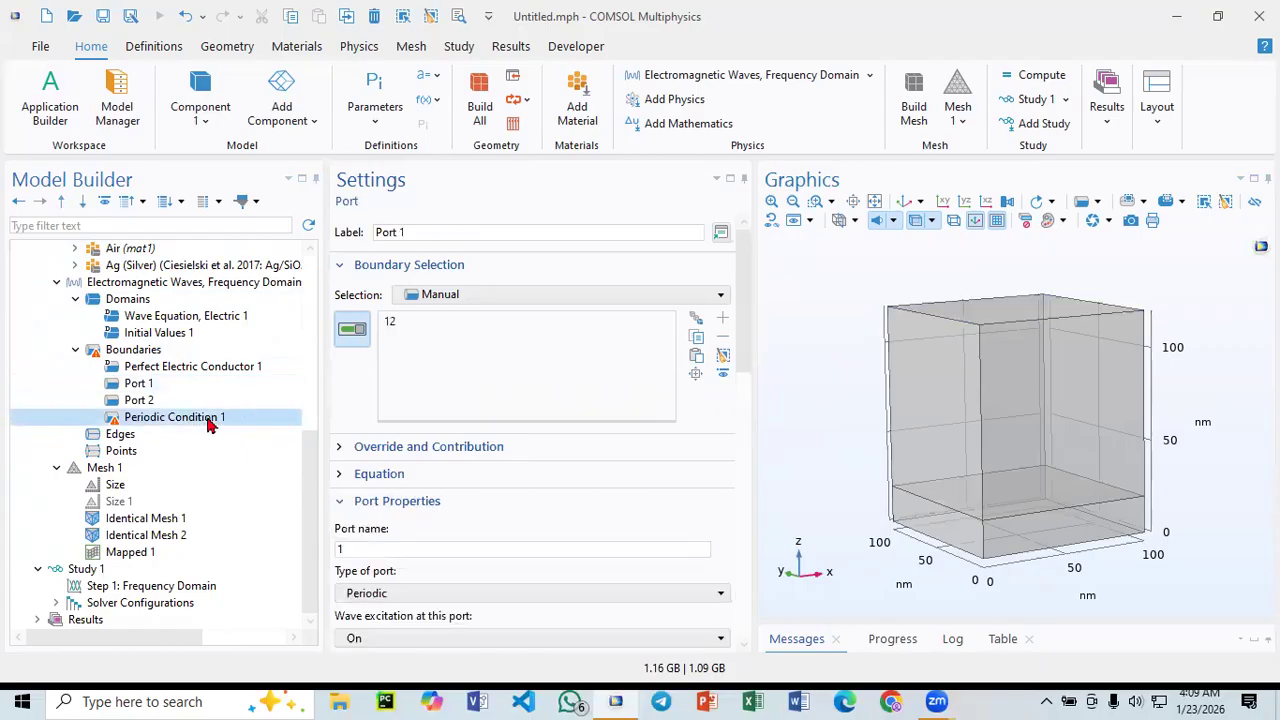
{"action": "right_click", "coordinate": [209, 419]}
{"action": "left_click", "coordinate": [287, 307]}
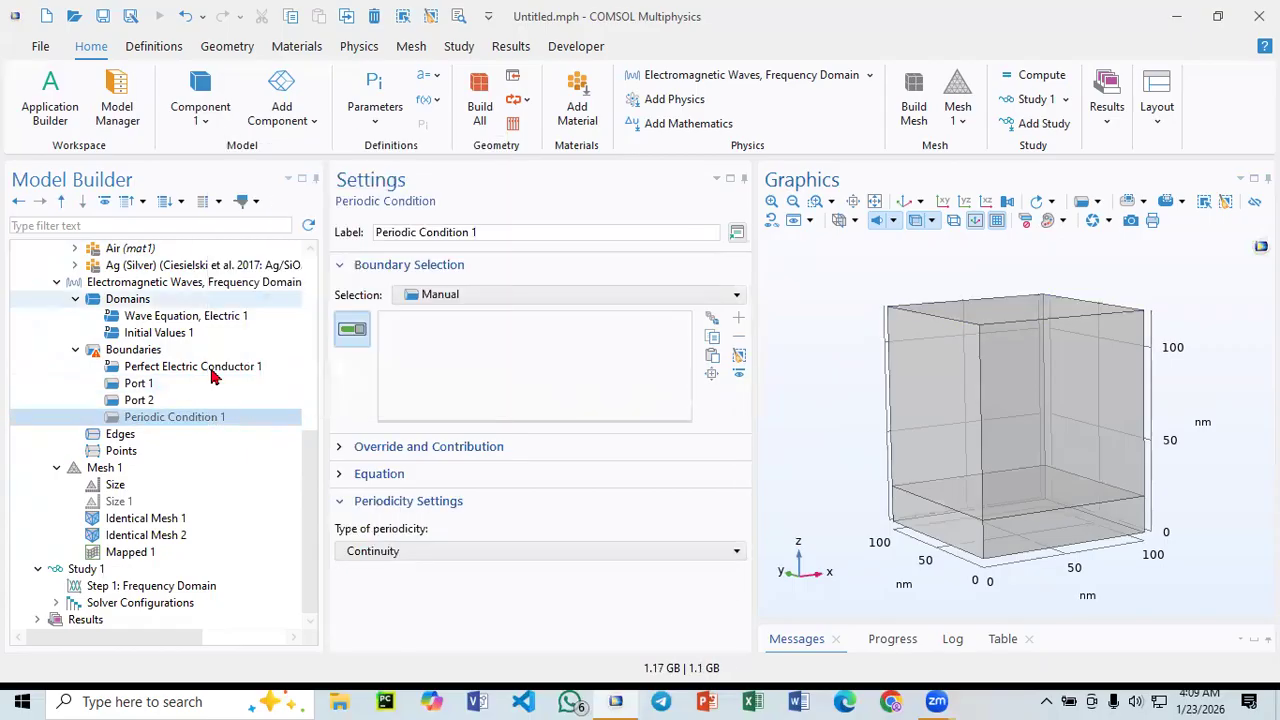
- Change the port type of Port 1 to Rectangular
{"action": "left_click", "coordinate": [172, 387]}
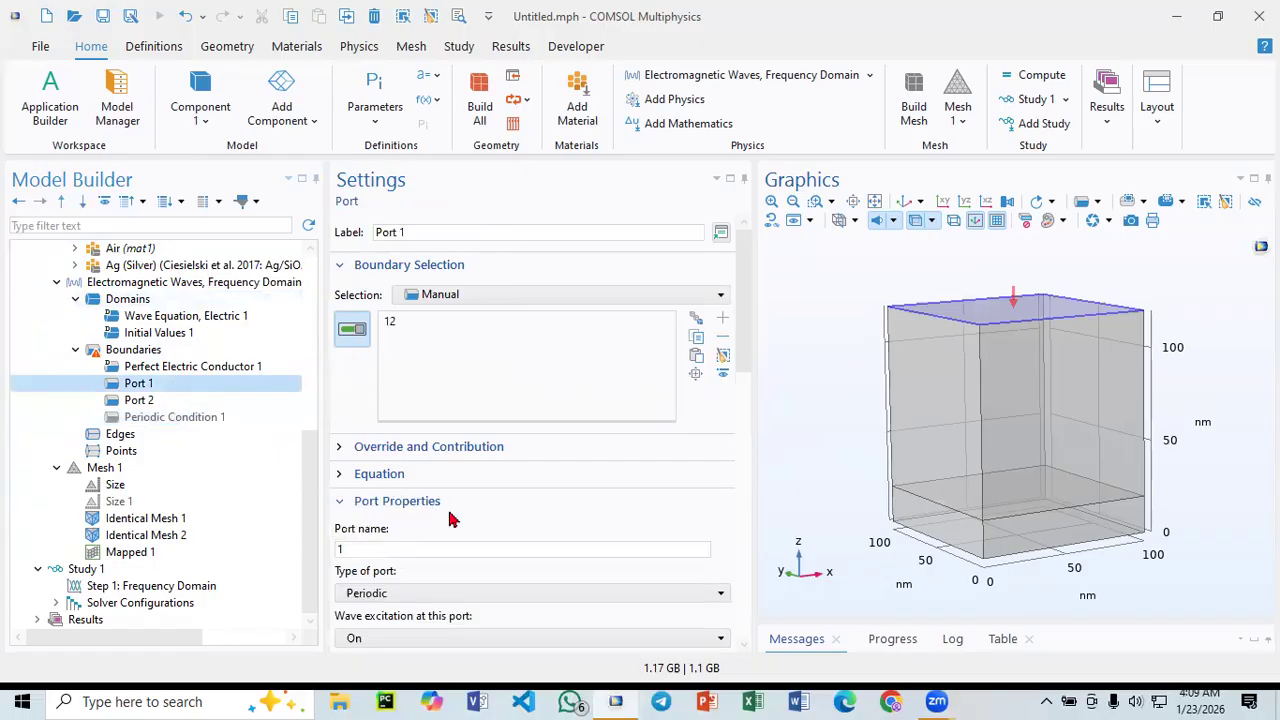
{"action": "scroll", "coordinate": [447, 517], "scroll_direction": "down", "scroll_amount": 1}
{"action": "left_click", "coordinate": [421, 504]}
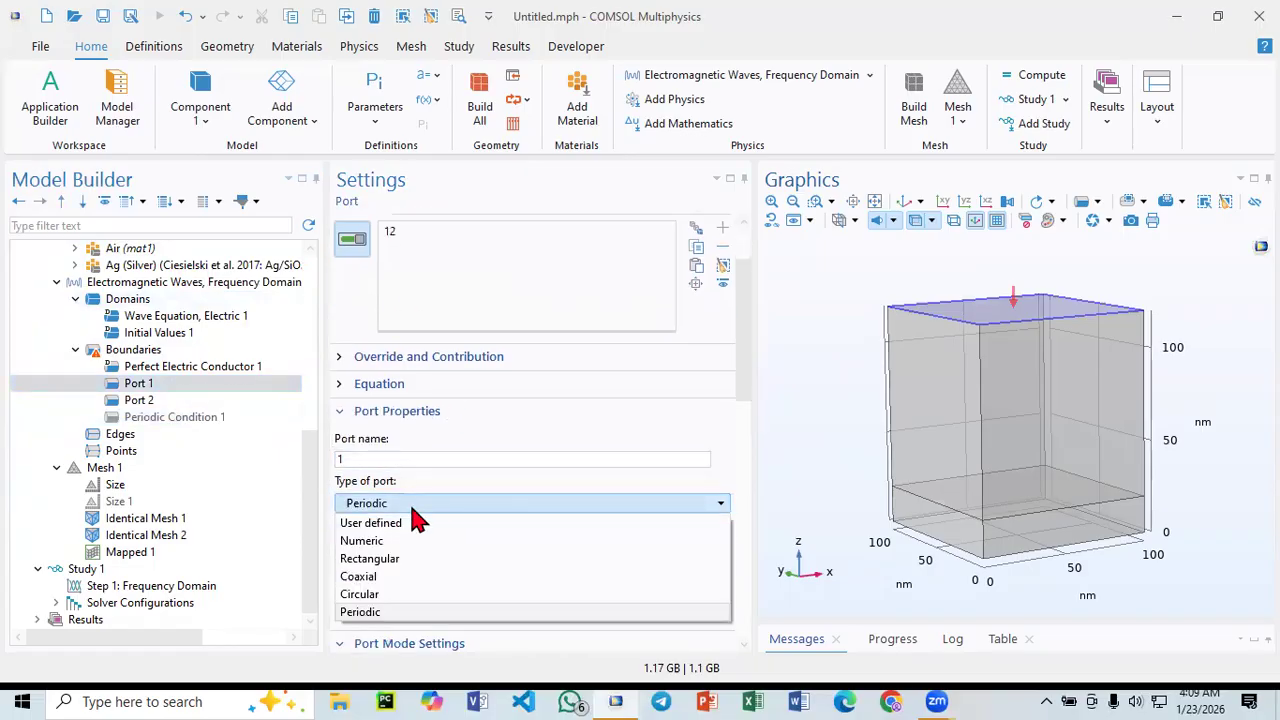
{"action": "left_click", "coordinate": [403, 559]}
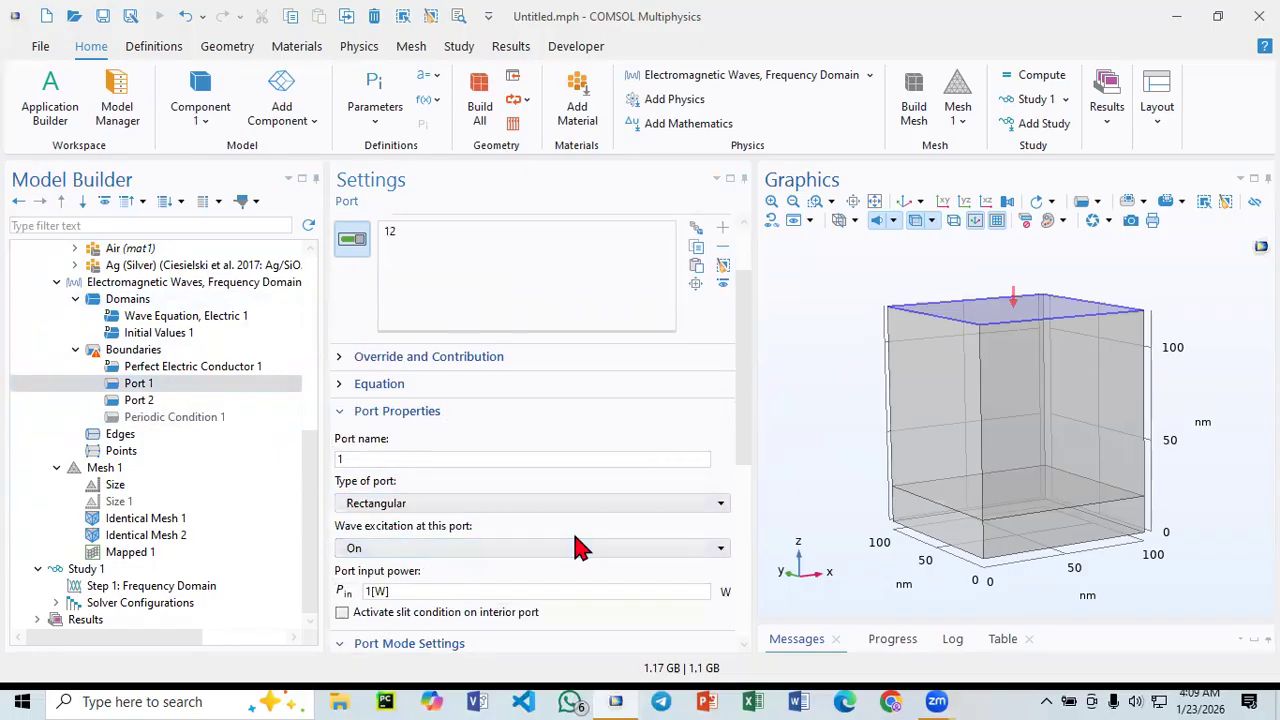
{"action": "scroll", "coordinate": [571, 545], "scroll_direction": "down", "scroll_amount": 2}
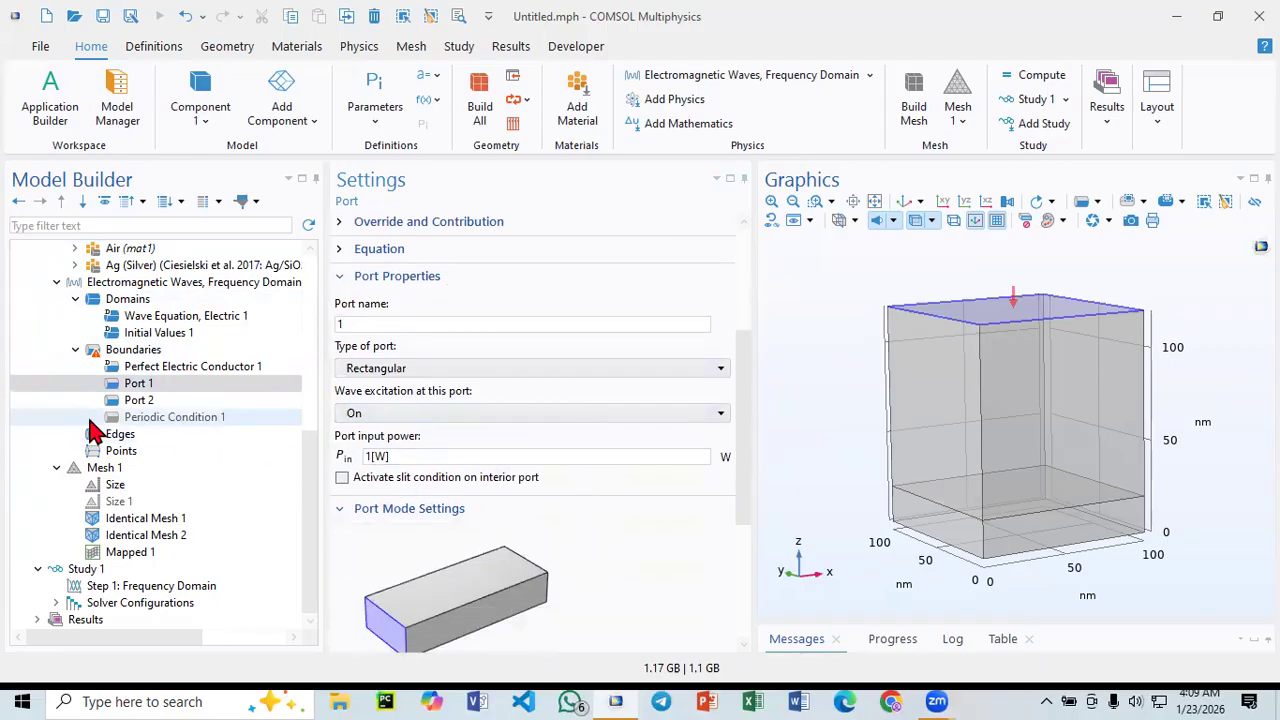
- Change the port type of Port 2 to Rectangular
{"action": "left_click", "coordinate": [140, 402]}
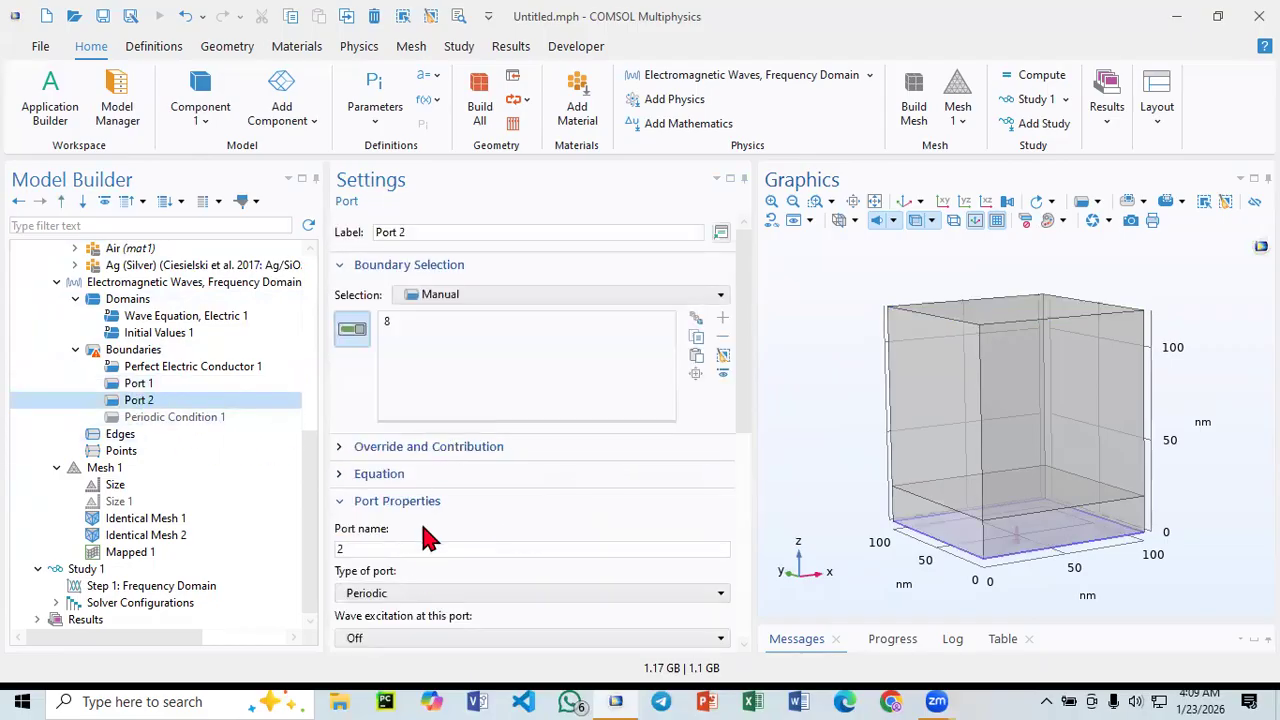
{"action": "scroll", "coordinate": [420, 590], "scroll_direction": "down", "scroll_amount": 1}
{"action": "left_click", "coordinate": [408, 506]}
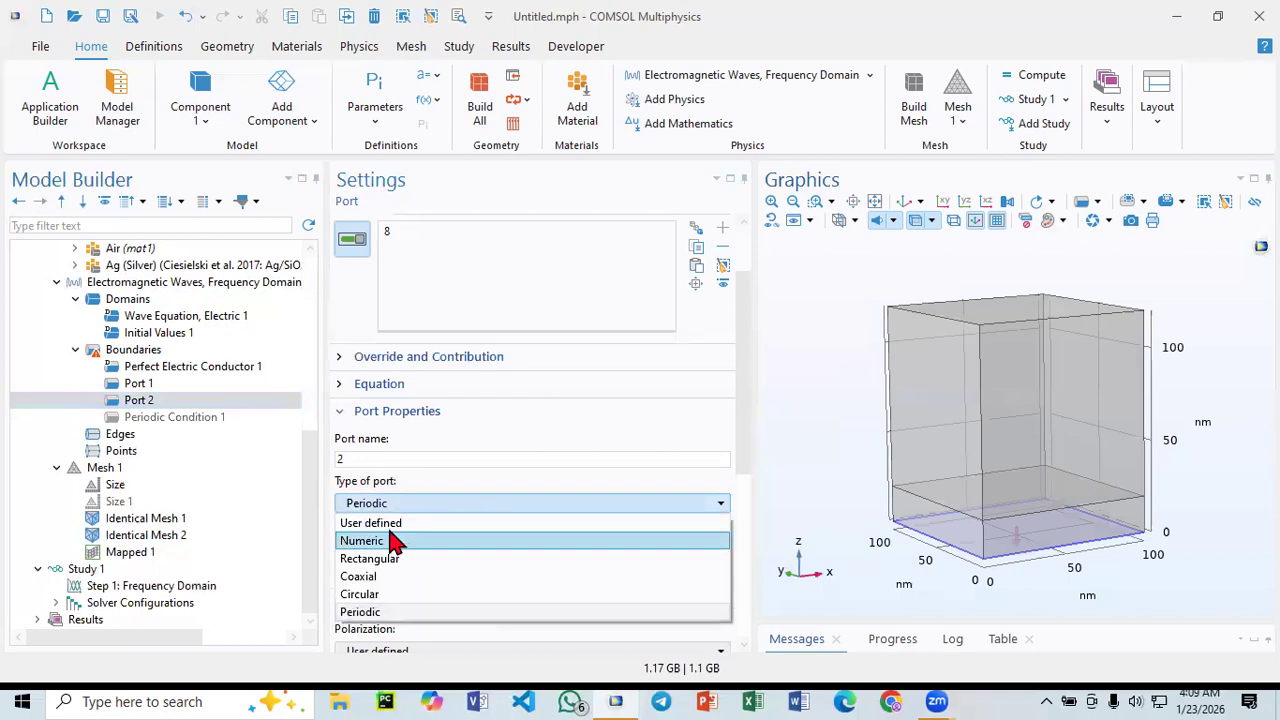
{"action": "left_click", "coordinate": [395, 559]}
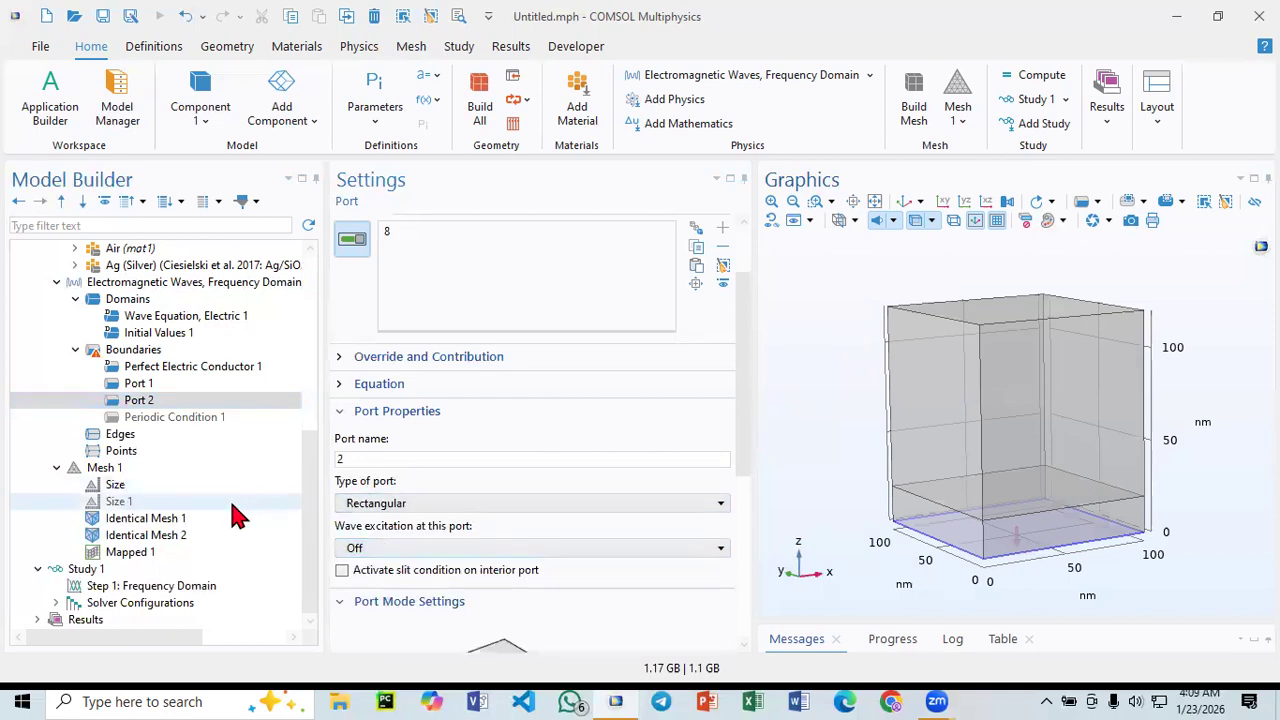
- Try to compute Study 1 again with the changed port types and dismiss the error report
{"action": "scroll", "coordinate": [520, 575], "scroll_direction": "down", "scroll_amount": 1}
{"action": "left_click", "coordinate": [135, 569]}
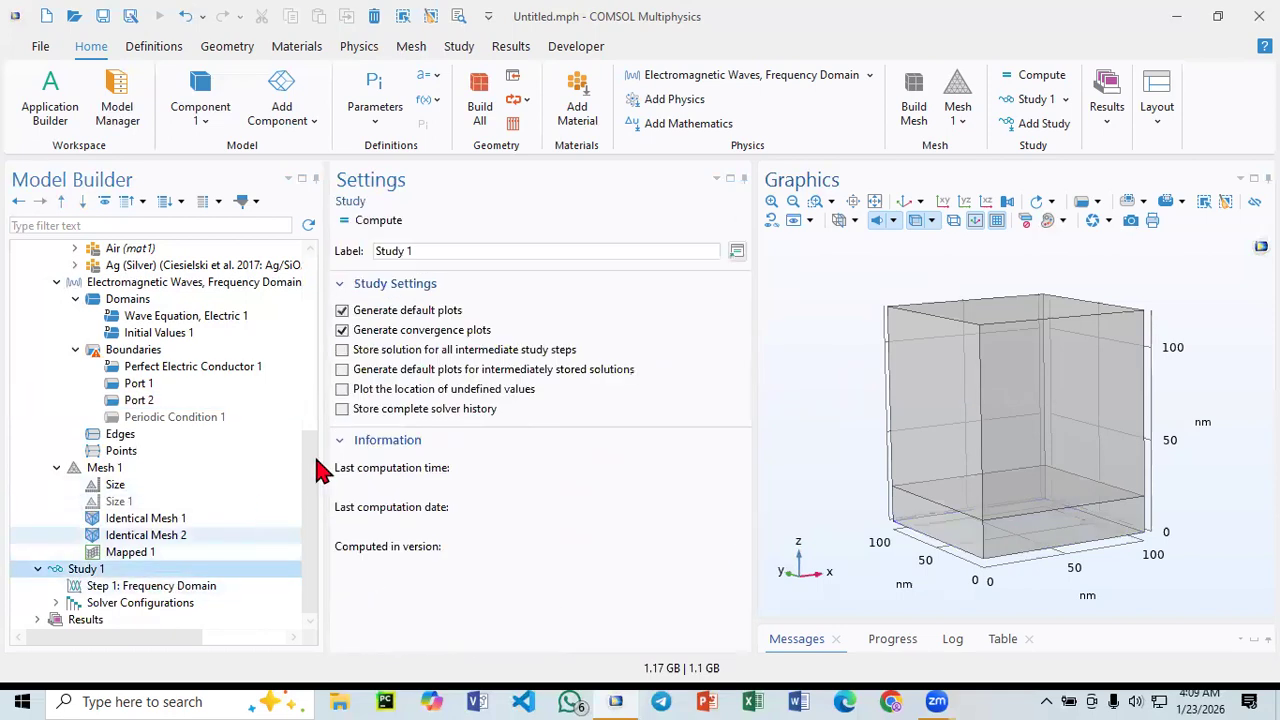
{"action": "left_click", "coordinate": [376, 226]}
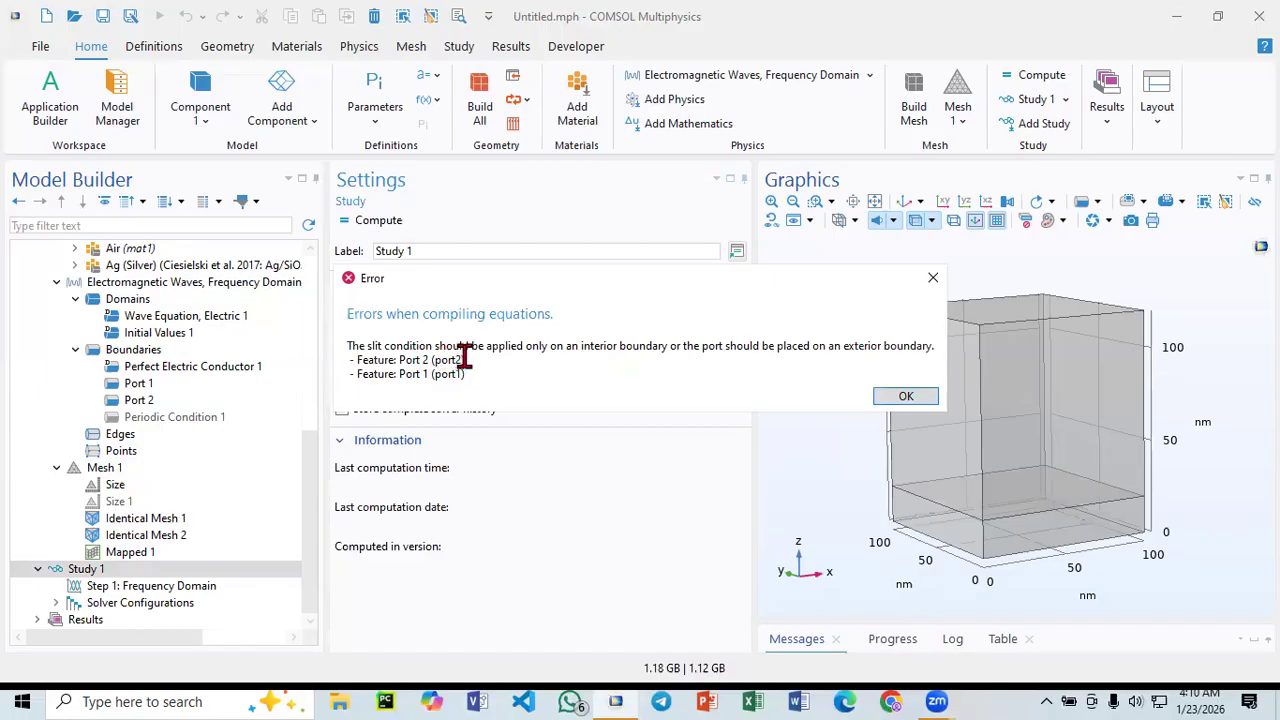
{"action": "left_click", "coordinate": [903, 397]}
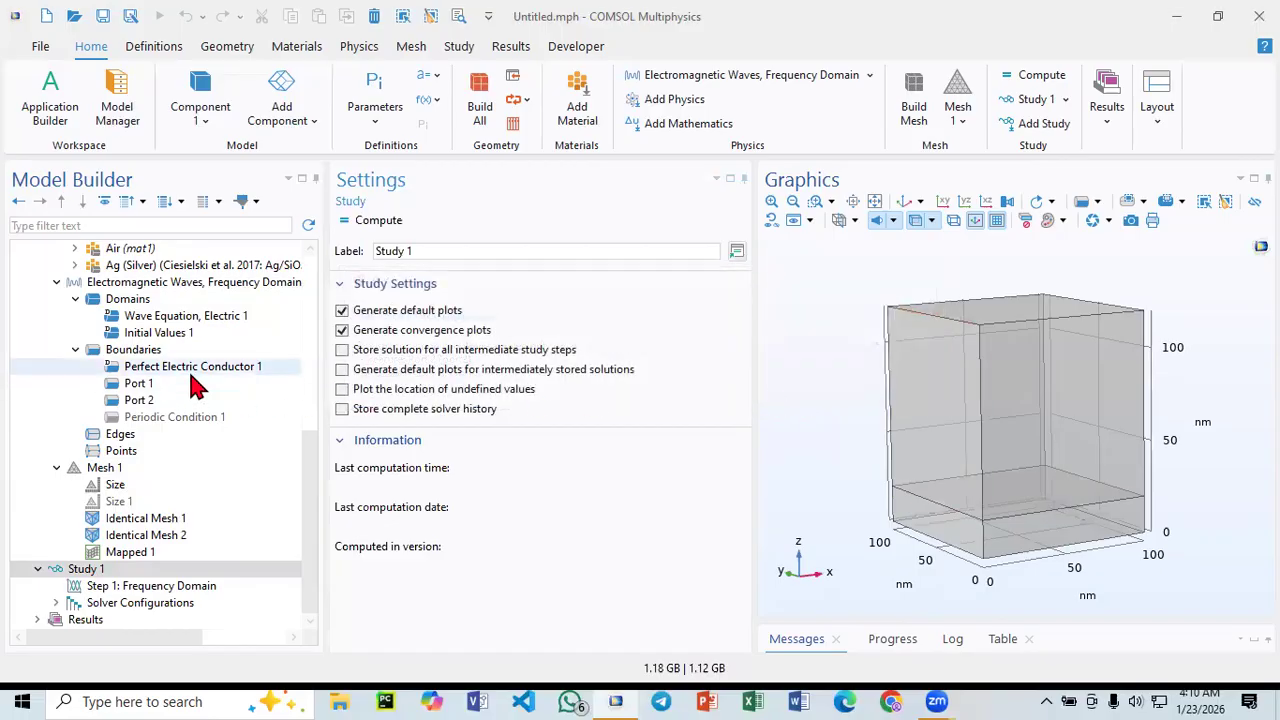
- Change the port type of Port 1 to User defined
{"action": "scroll", "coordinate": [195, 375], "scroll_direction": "up", "scroll_amount": 2}
{"action": "left_click", "coordinate": [205, 485]}
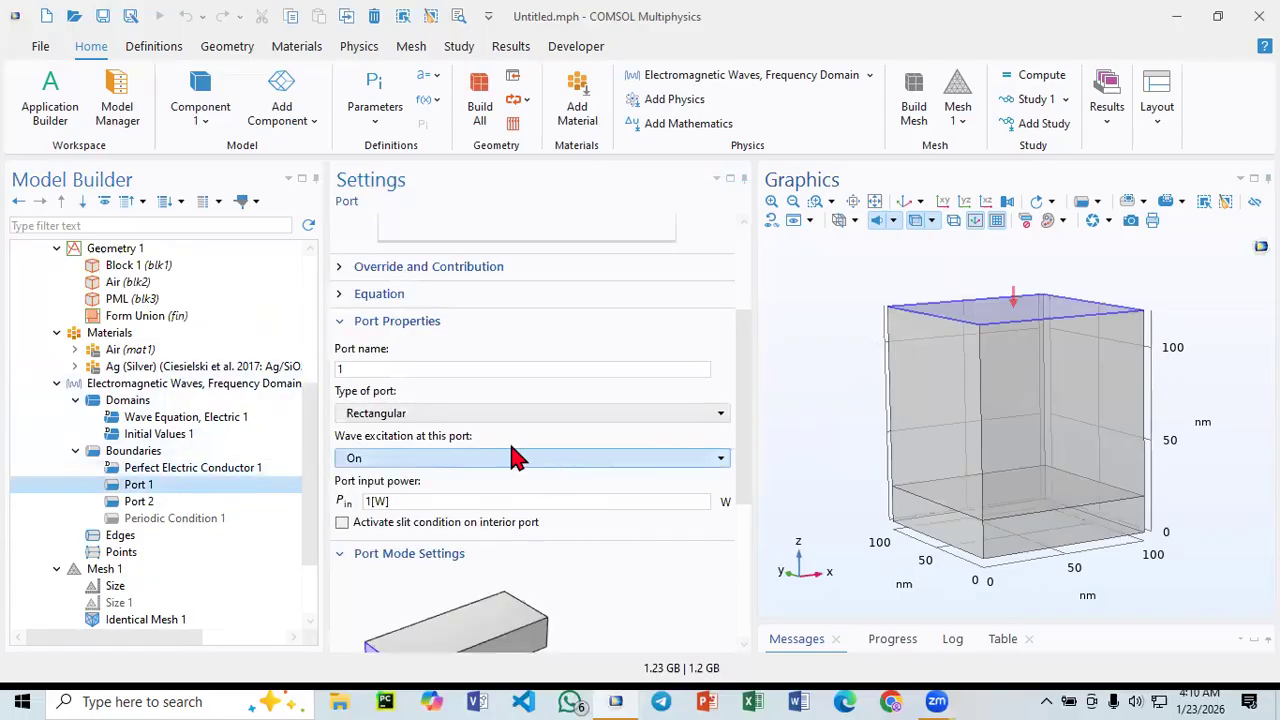
{"action": "left_click", "coordinate": [503, 415]}
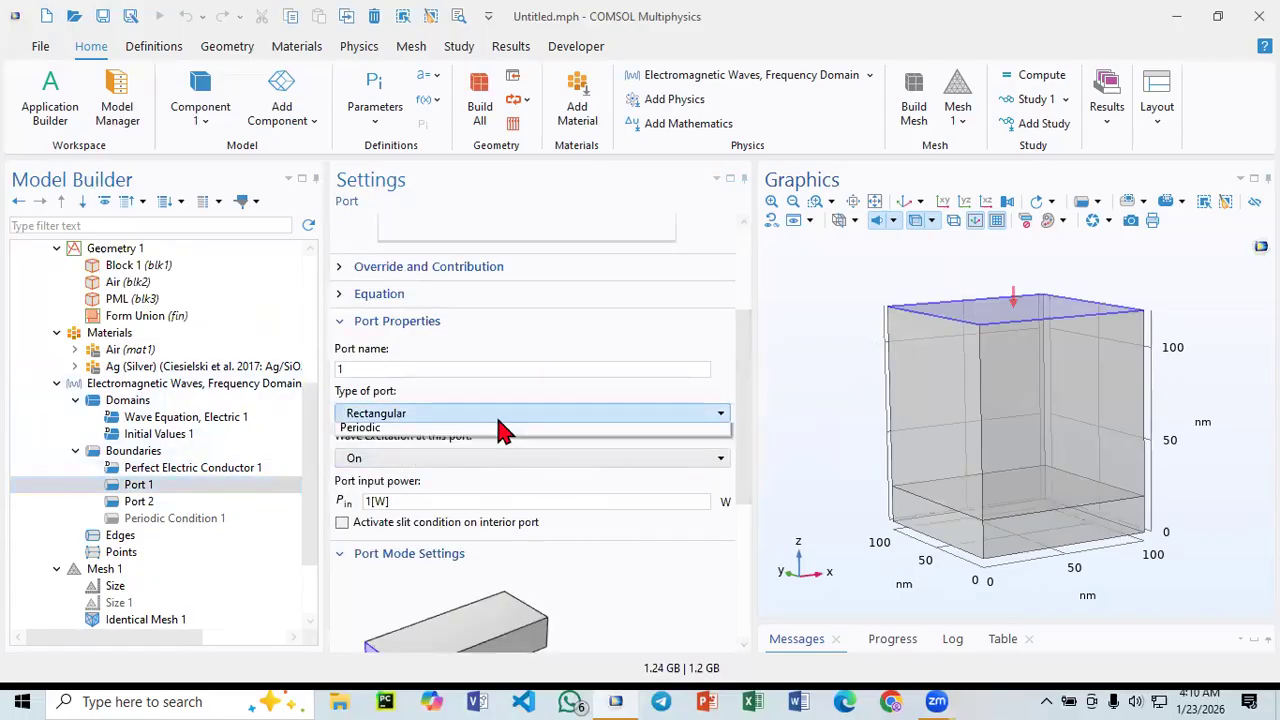
{"action": "left_click", "coordinate": [400, 433]}
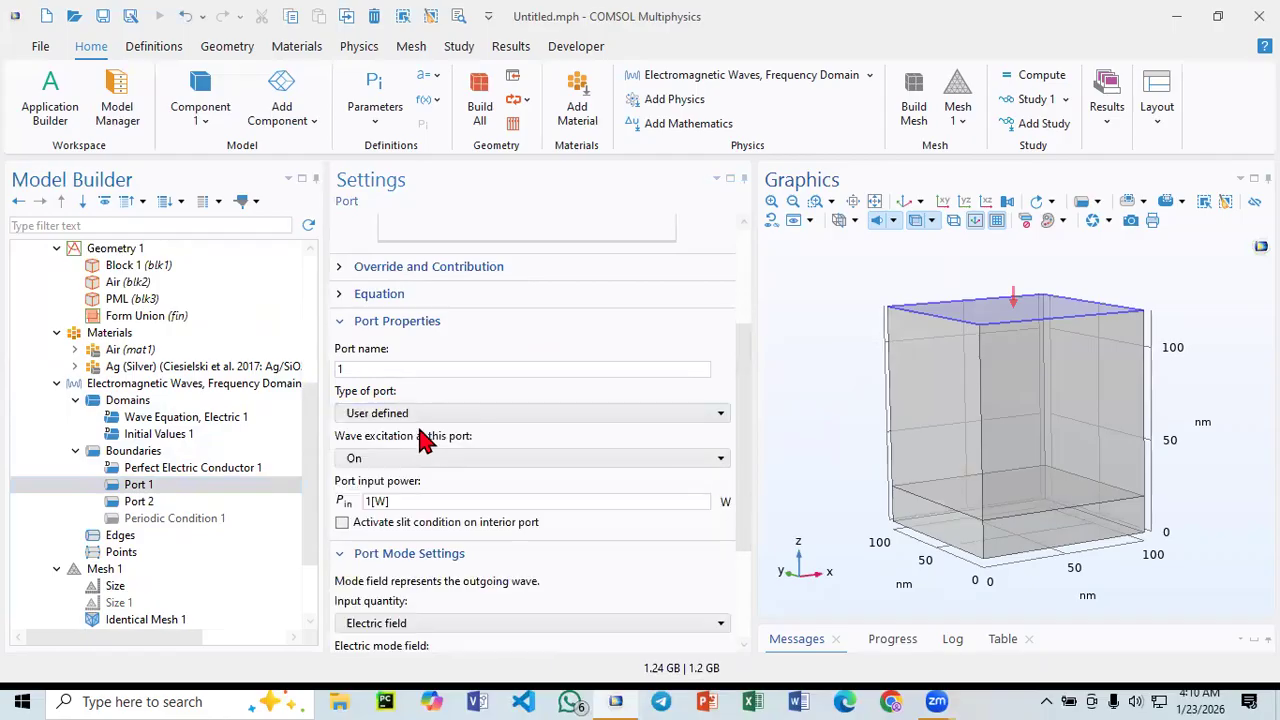
- Review the mode settings of Port 1, try to compute Study 1, and read and dismiss the error report
{"action": "left_click_drag", "start_coordinate": [743, 437], "coordinate": [749, 543]}
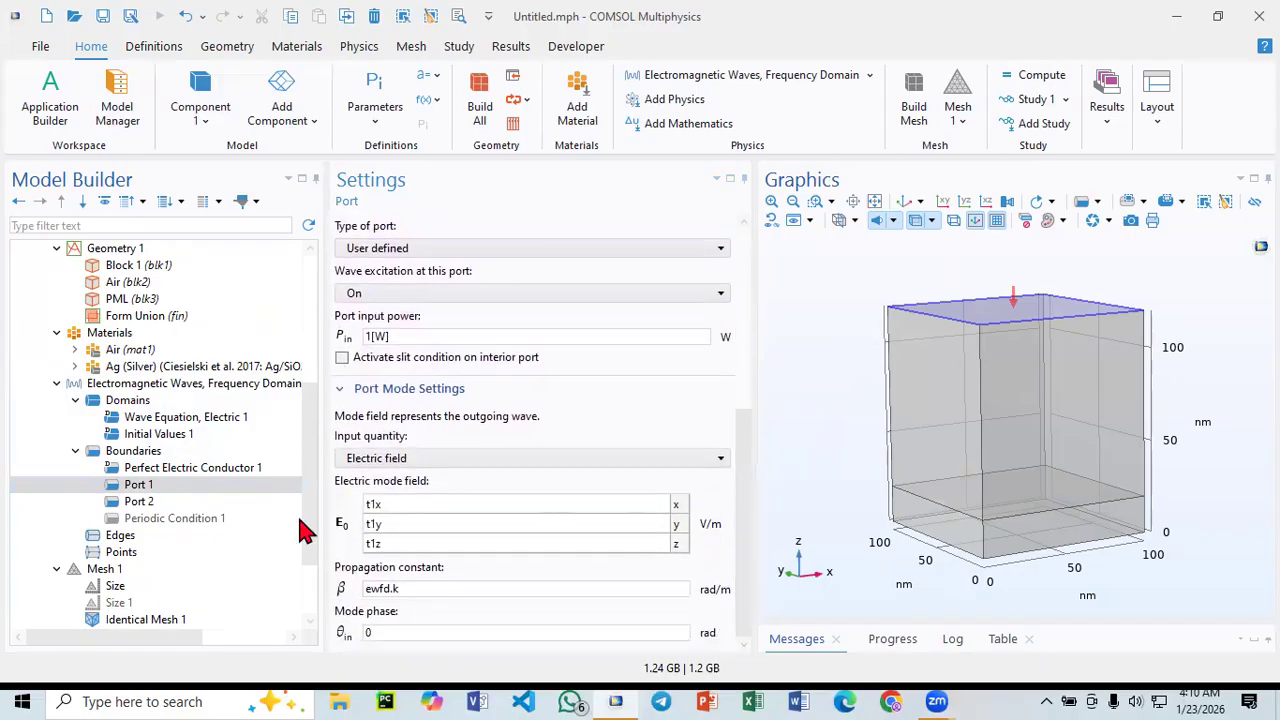
{"action": "scroll", "coordinate": [170, 518], "scroll_direction": "down", "scroll_amount": 2}
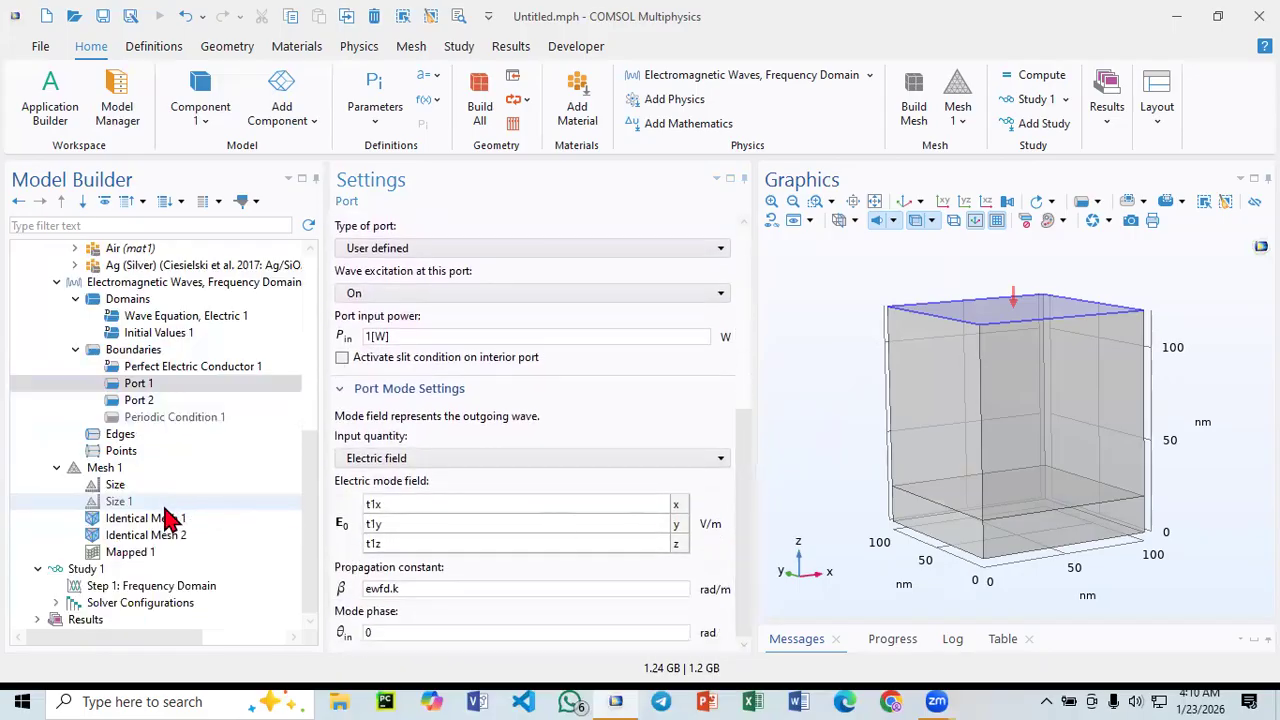
{"action": "left_click", "coordinate": [86, 568]}
{"action": "left_click", "coordinate": [366, 226]}
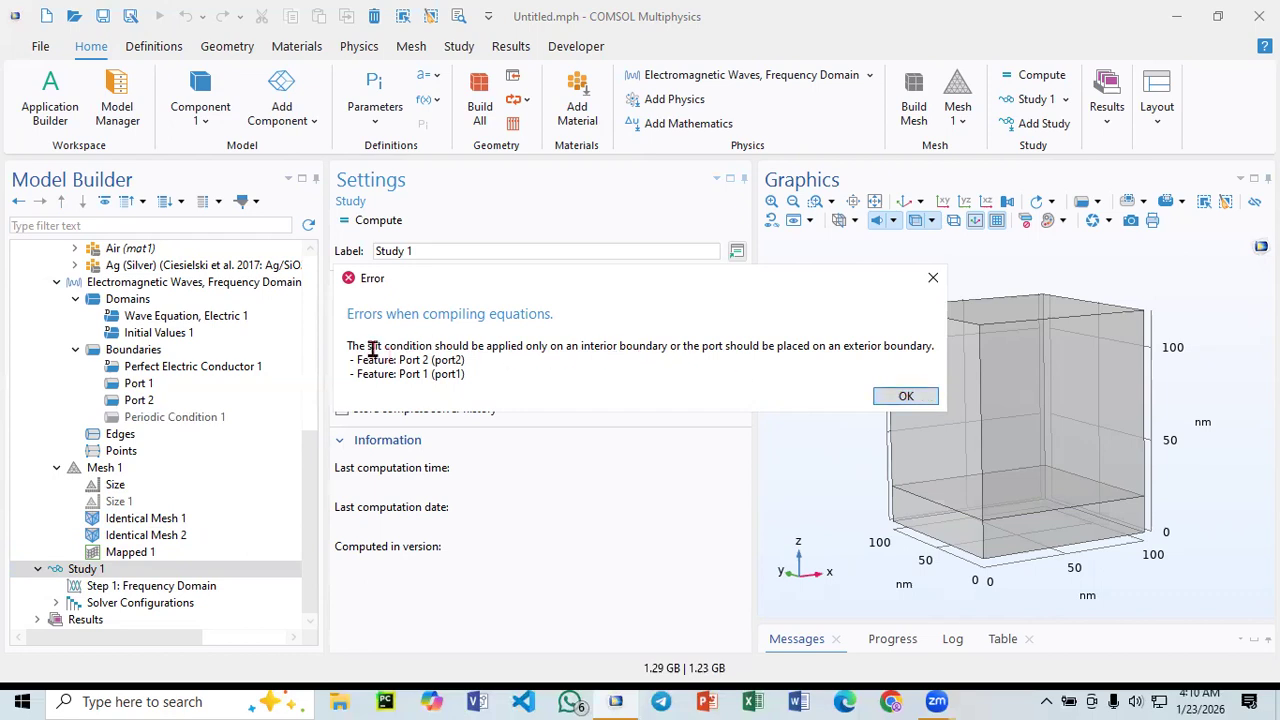
{"action": "left_click_drag", "start_coordinate": [367, 346], "coordinate": [667, 347]}
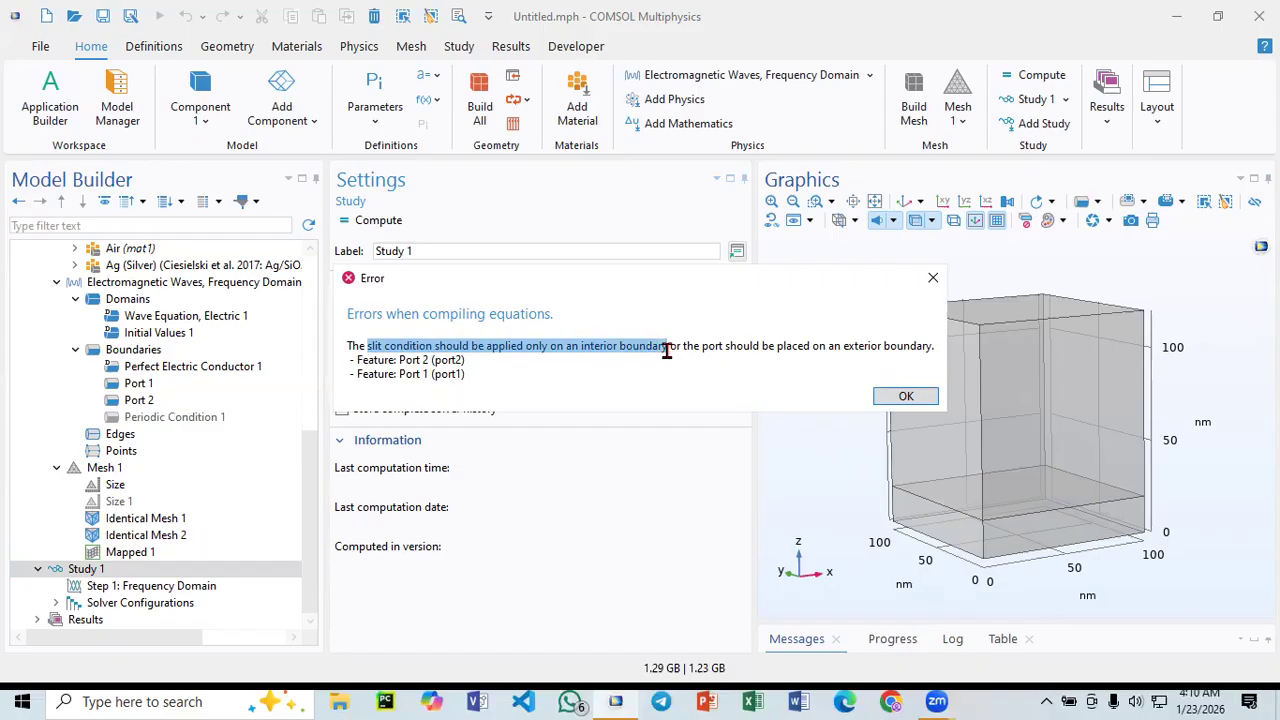
{"action": "left_click", "coordinate": [906, 398]}
- Disable Perfectly Matched Layer 1 under the artificial domains of the component definitions
{"action": "scroll", "coordinate": [143, 403], "scroll_direction": "up", "scroll_amount": 3}
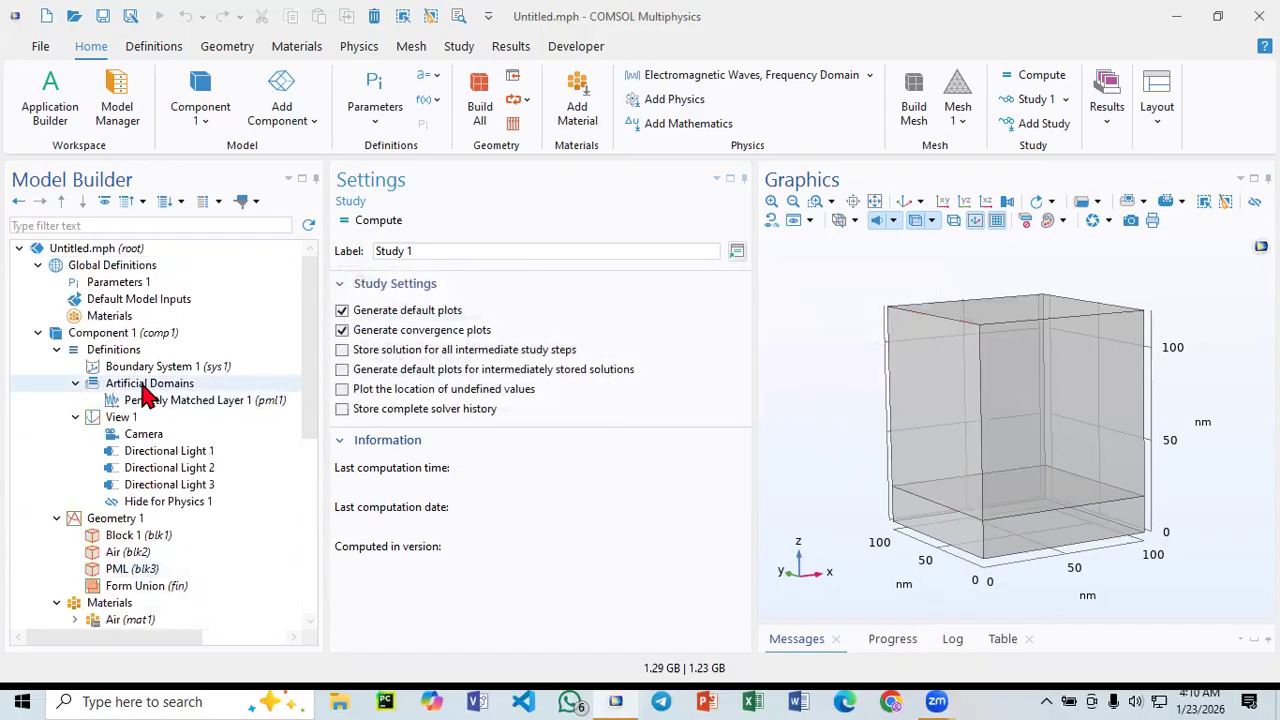
{"action": "left_click", "coordinate": [143, 400]}
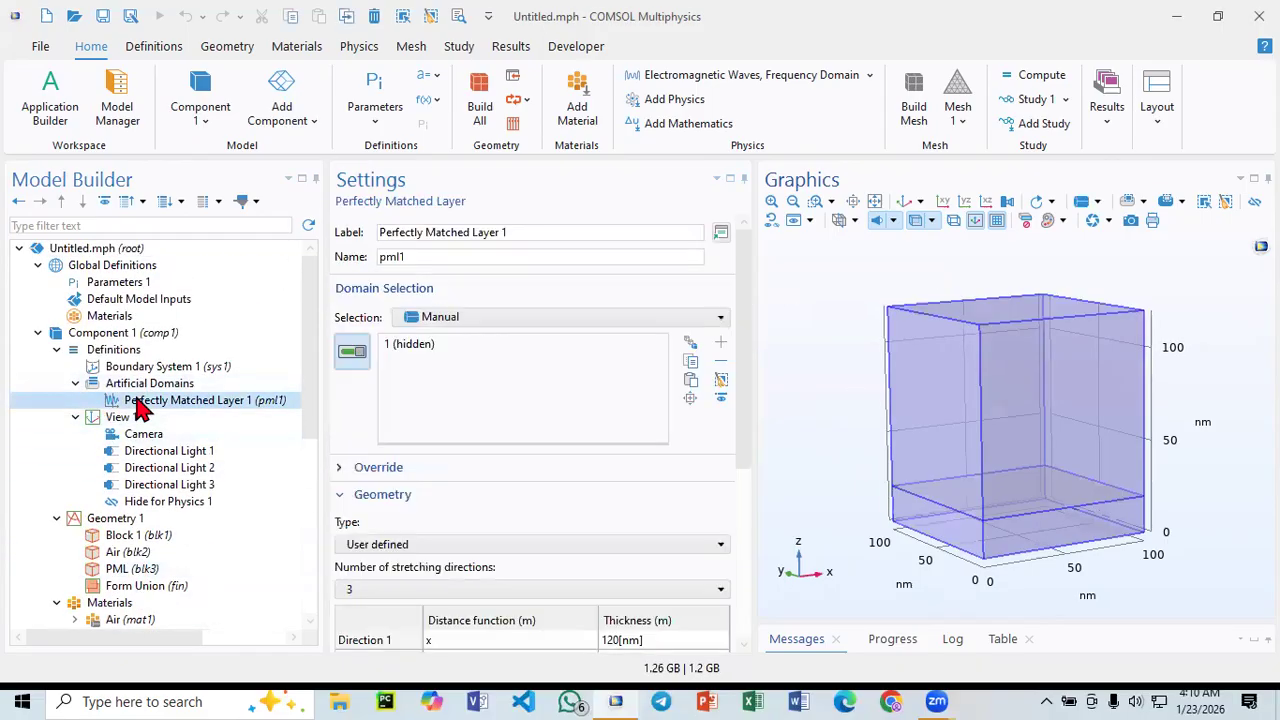
{"action": "right_click", "coordinate": [141, 403]}
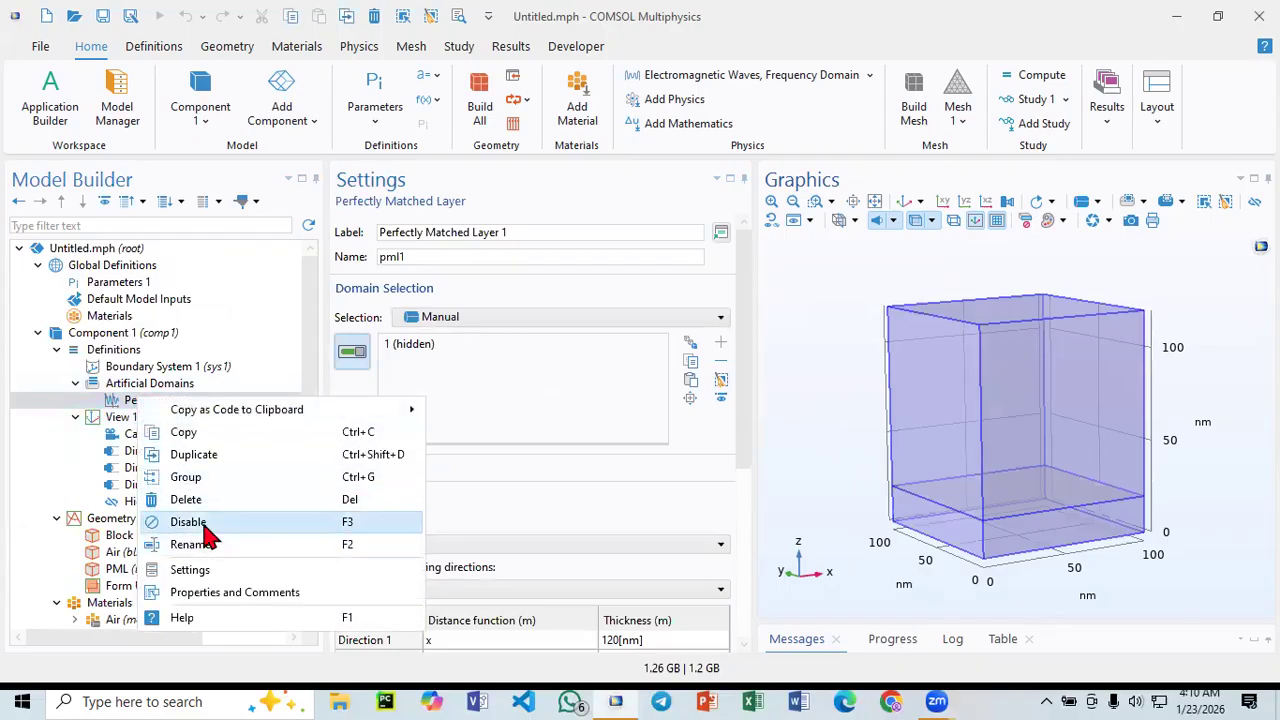
{"action": "key", "text": "Escape"}
{"action": "scroll", "coordinate": [180, 400], "scroll_direction": "down", "scroll_amount": 3}
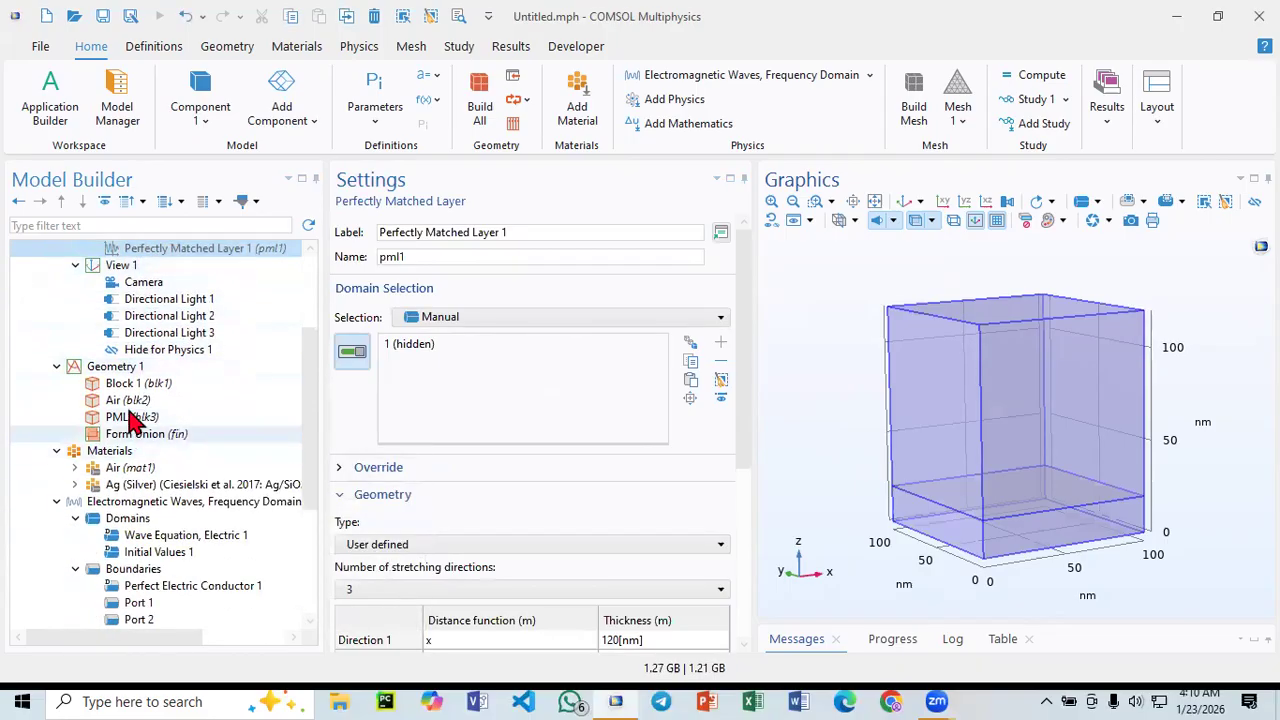
- Disable the PML block in the geometry and check the domain selections of the Air and silver materials
{"action": "left_click", "coordinate": [141, 420]}
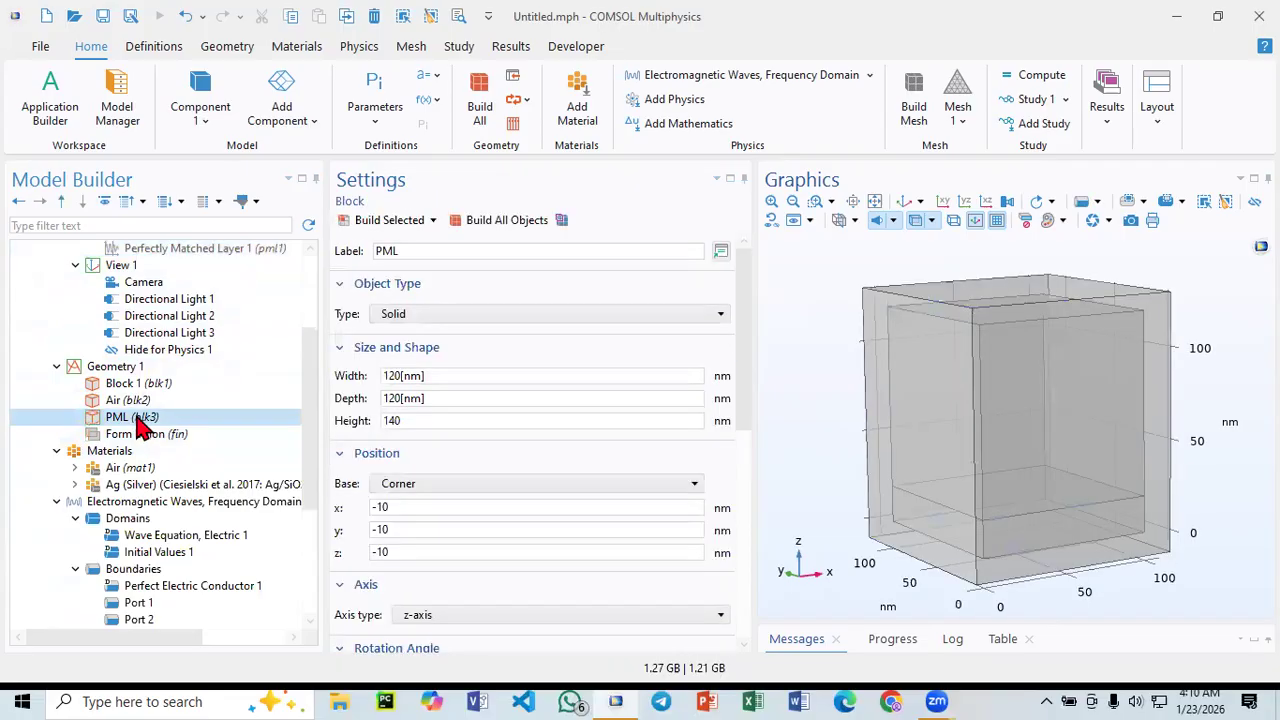
{"action": "right_click", "coordinate": [140, 421]}
{"action": "left_click", "coordinate": [196, 309]}
{"action": "scroll", "coordinate": [143, 432], "scroll_direction": "down", "scroll_amount": 2}
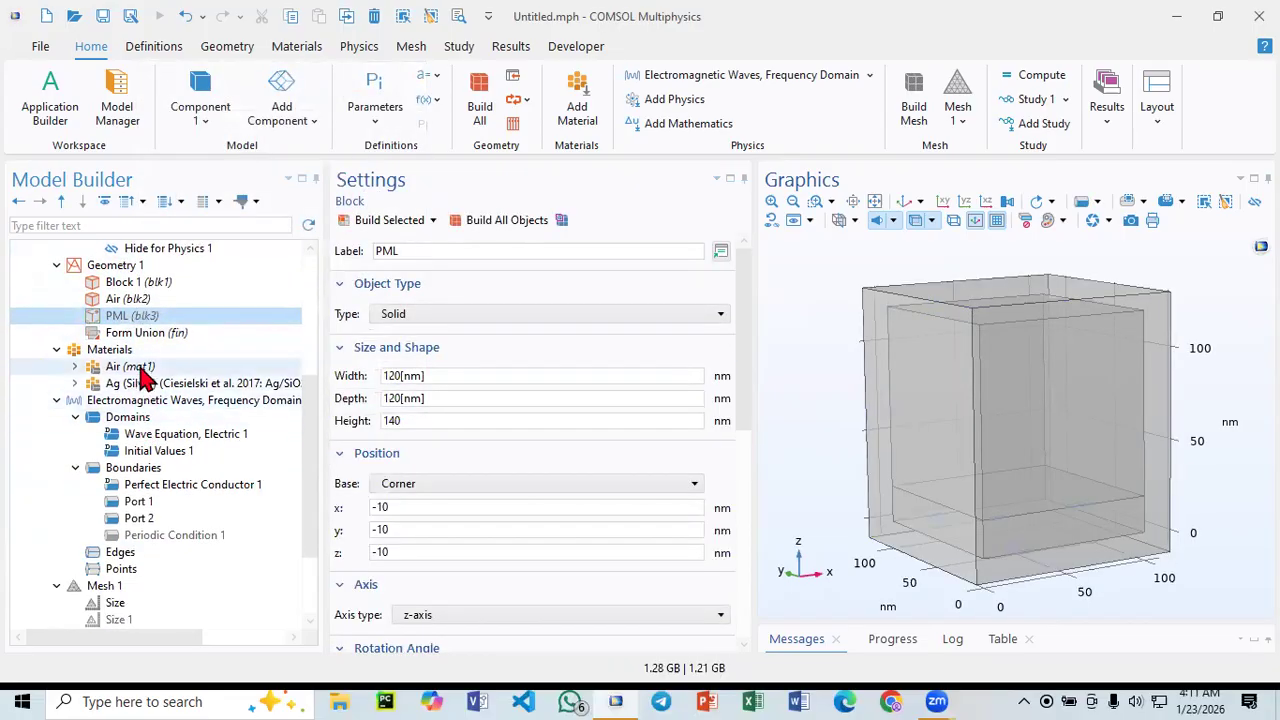
{"action": "left_click", "coordinate": [141, 369]}
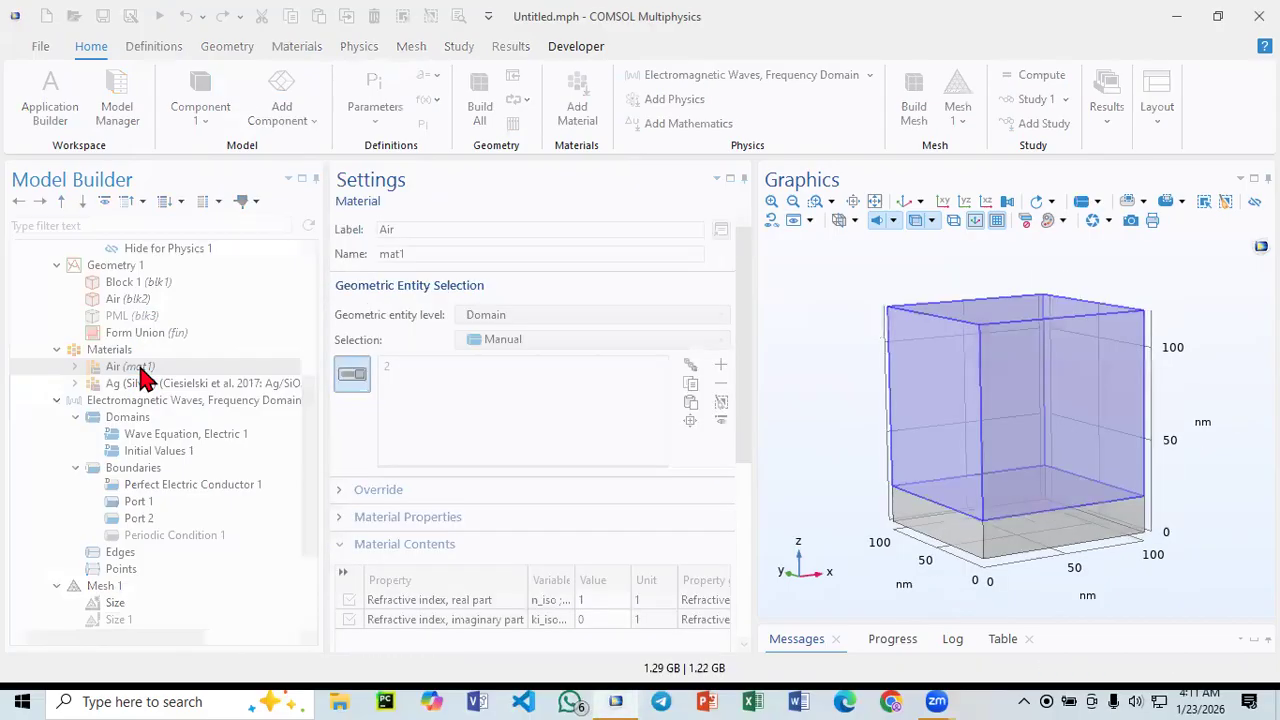
{"action": "left_click", "coordinate": [146, 385]}
- Add a periodic condition to the electromagnetic wave boundaries and label it Periodic Condition x
{"action": "left_click", "coordinate": [134, 469]}
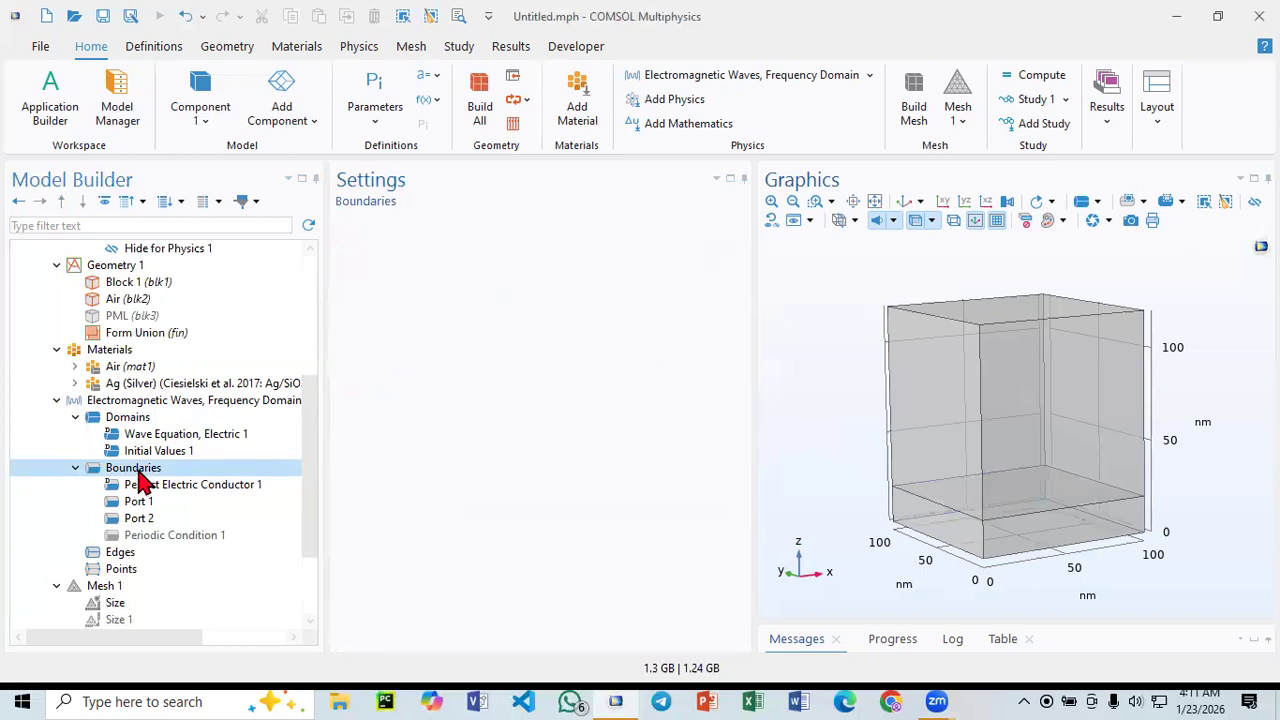
{"action": "right_click", "coordinate": [137, 470]}
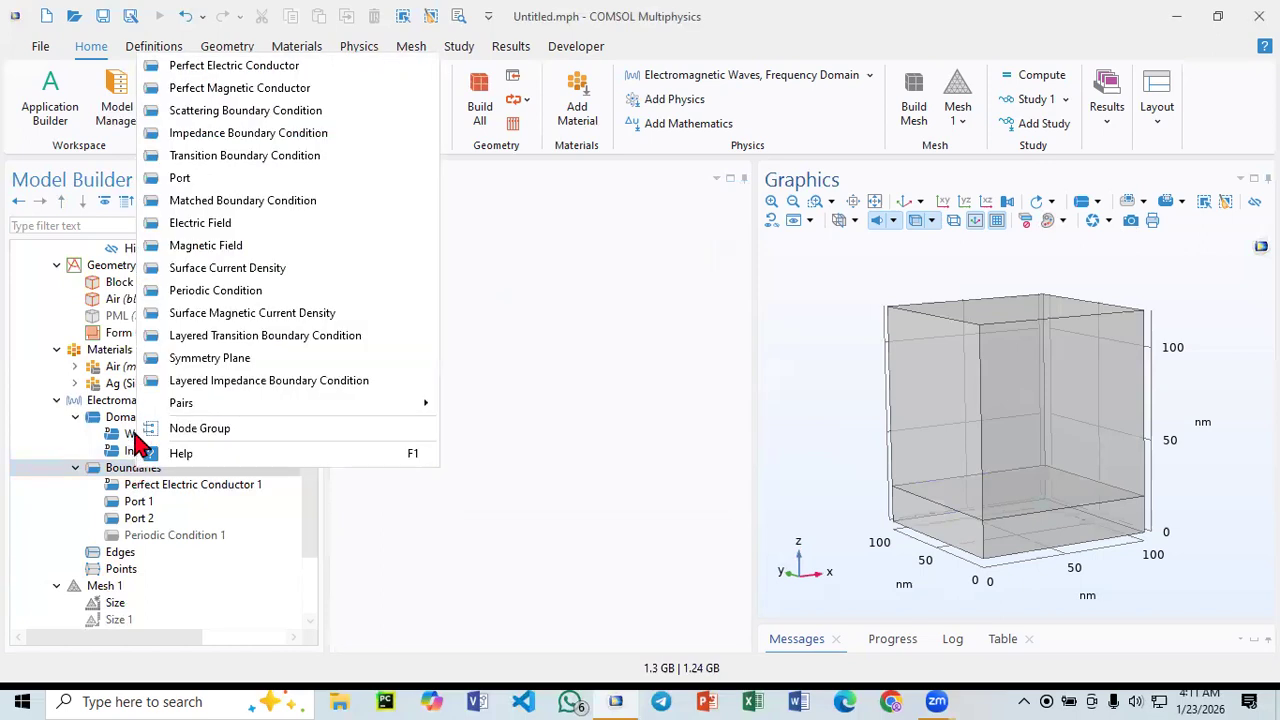
{"action": "left_click", "coordinate": [229, 296]}
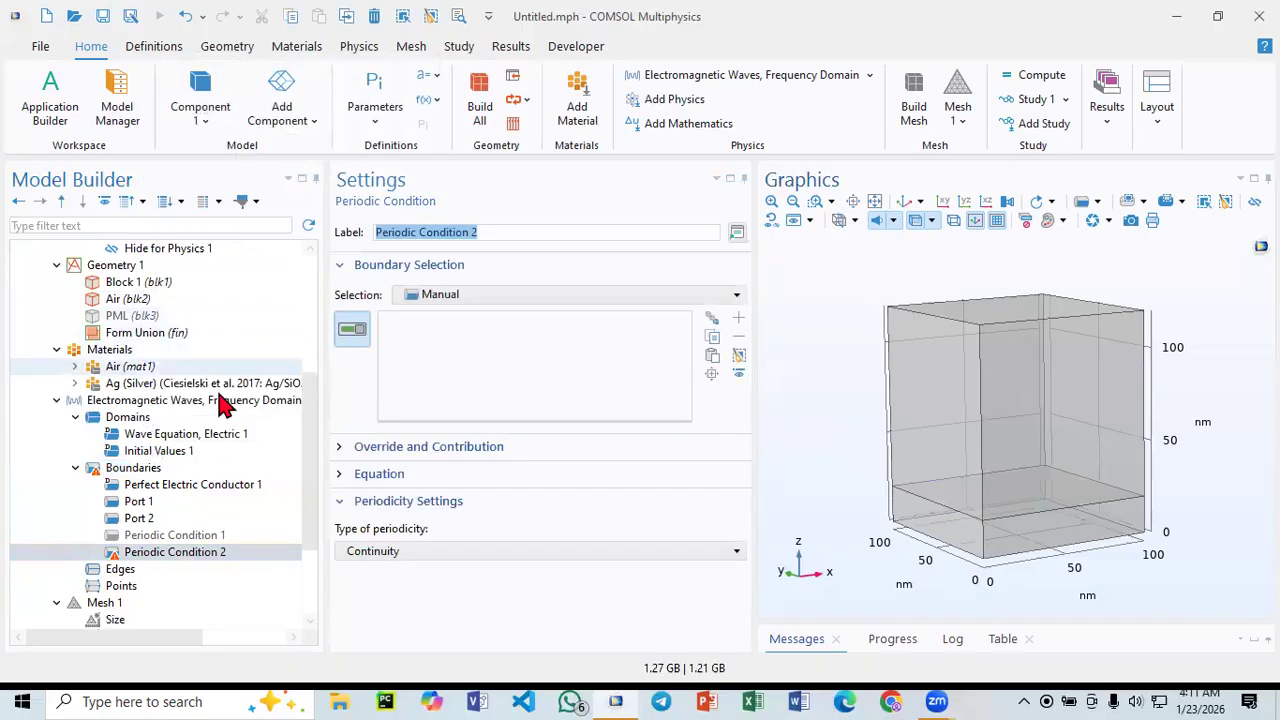
{"action": "double_click", "coordinate": [474, 233]}
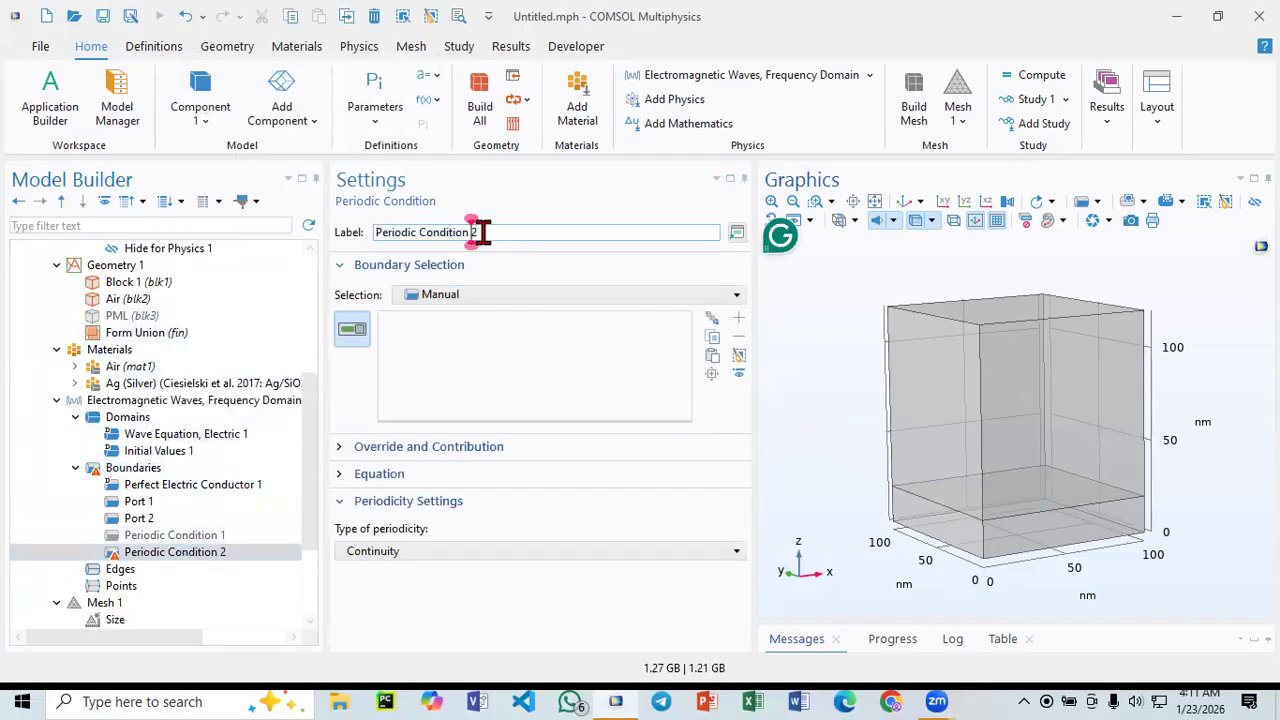
{"action": "type", "text": "x"}
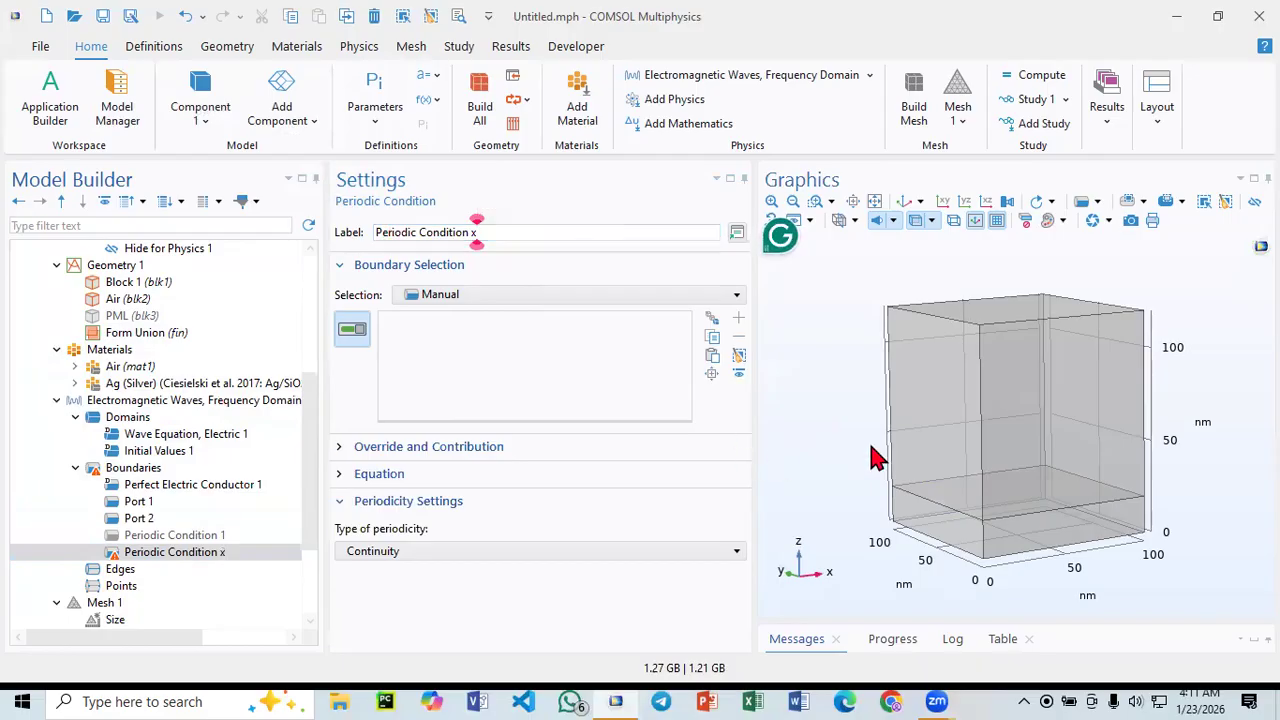
- Assign the opposing side faces normal to x, boundaries 1, 4, 10 and 11, to Periodic Condition x
{"action": "left_click_drag", "start_coordinate": [834, 452], "coordinate": [810, 576]}
{"action": "left_click", "coordinate": [955, 500]}
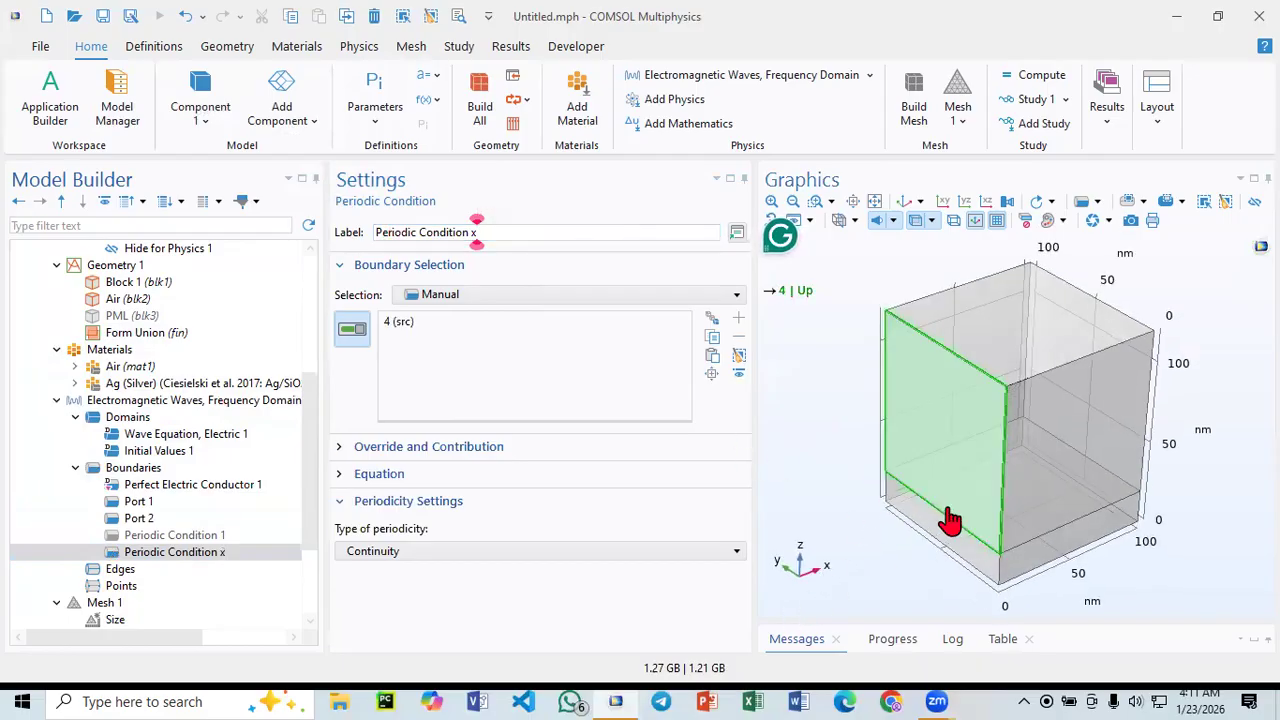
{"action": "left_click", "coordinate": [949, 531]}
{"action": "left_click_drag", "start_coordinate": [841, 508], "coordinate": [870, 482]}
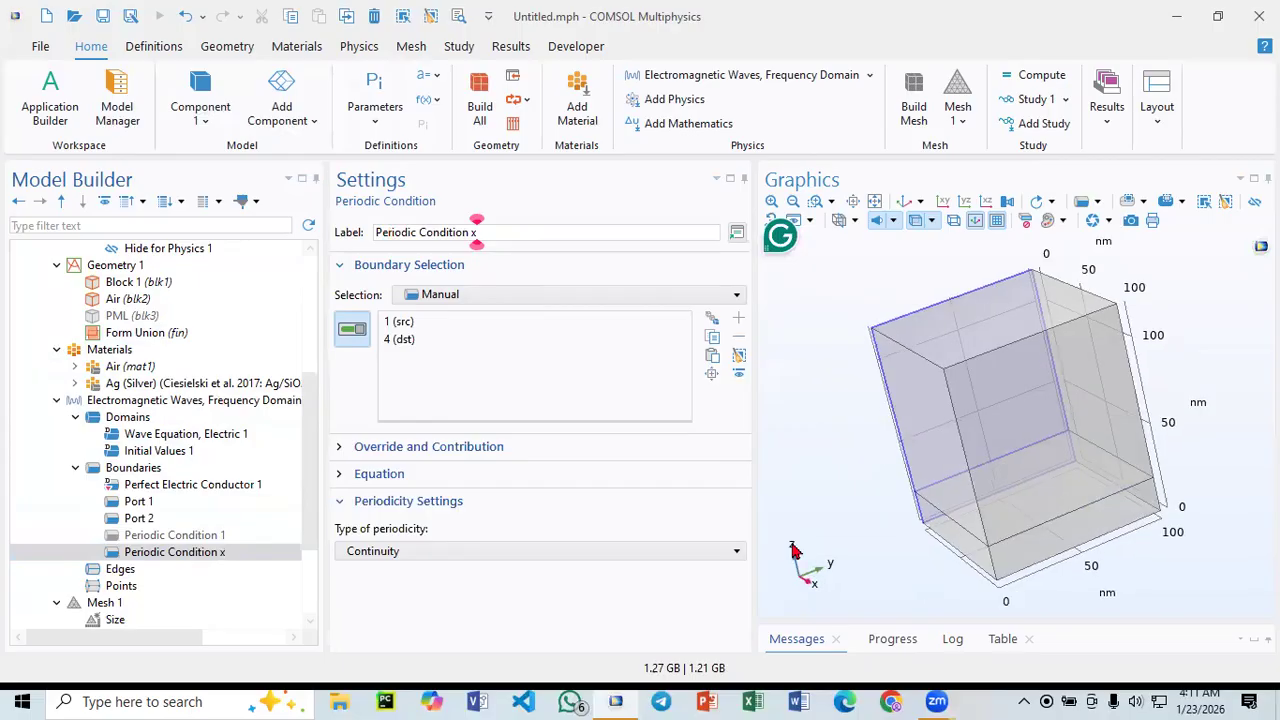
{"action": "left_click", "coordinate": [1090, 450]}
{"action": "left_click", "coordinate": [1077, 537]}
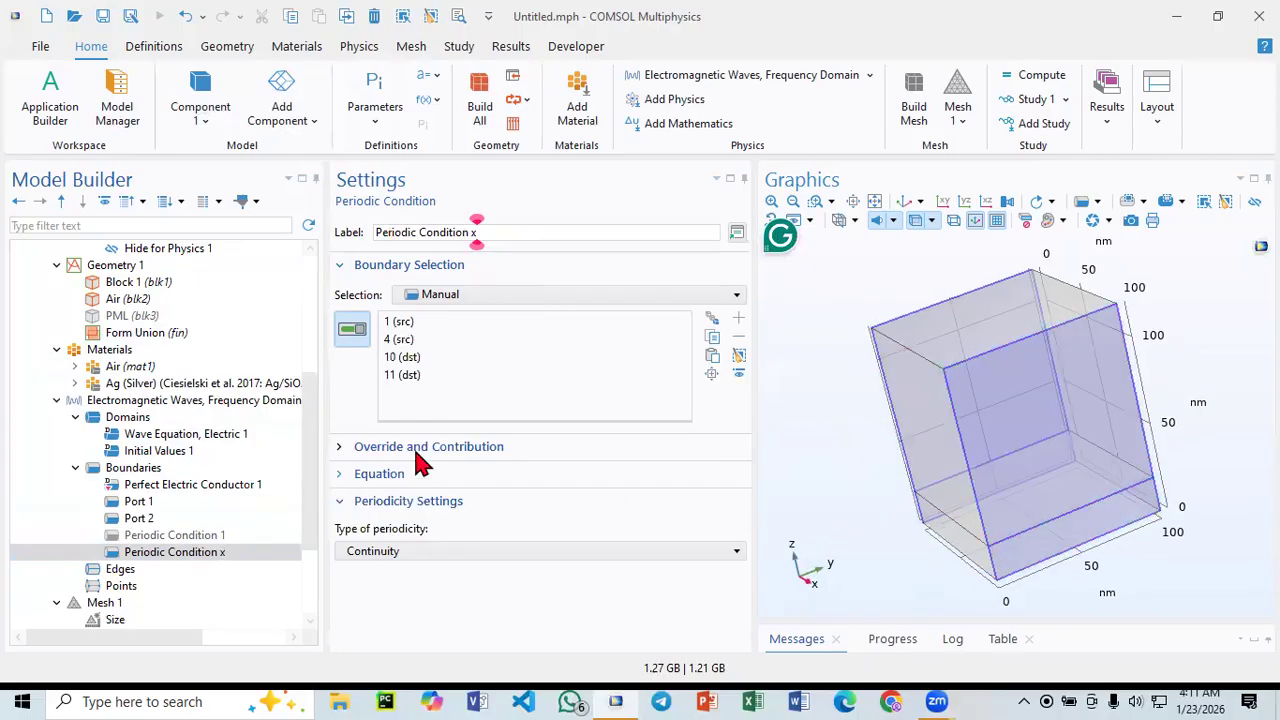
{"action": "left_click", "coordinate": [184, 554]}
{"action": "right_click", "coordinate": [184, 554]}
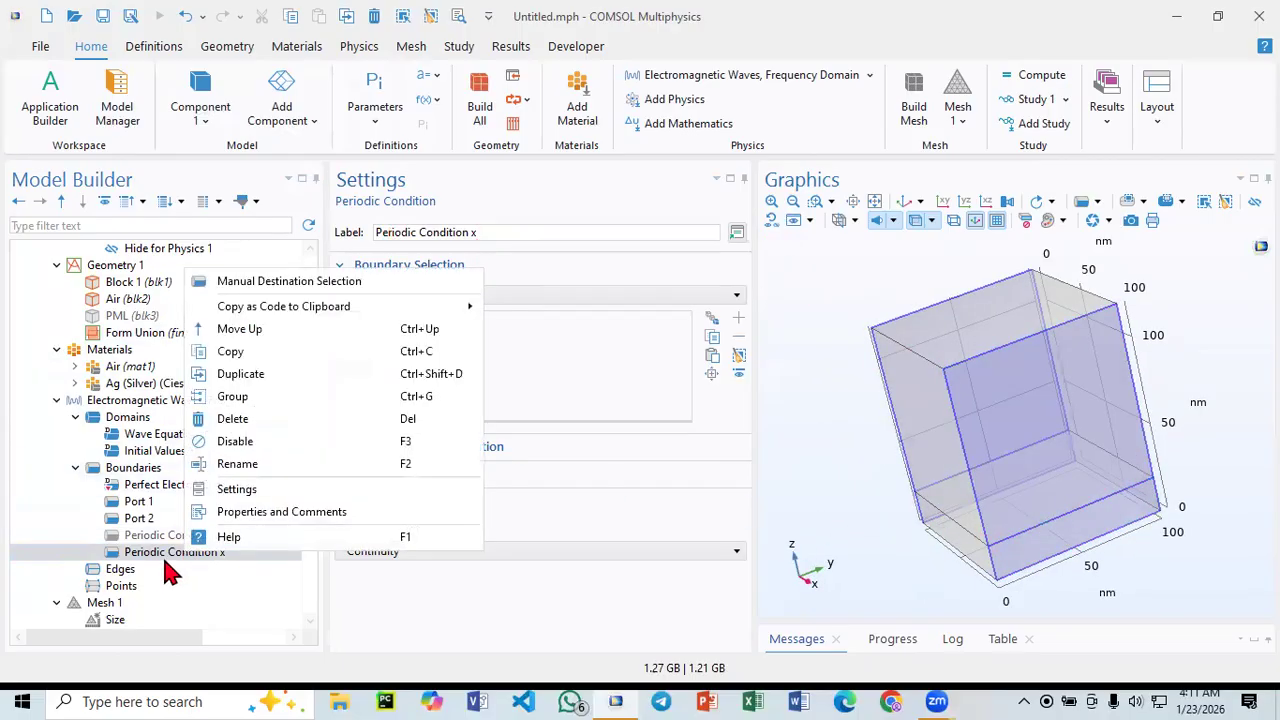
{"action": "left_click", "coordinate": [166, 558]}
{"action": "left_click", "coordinate": [451, 553]}
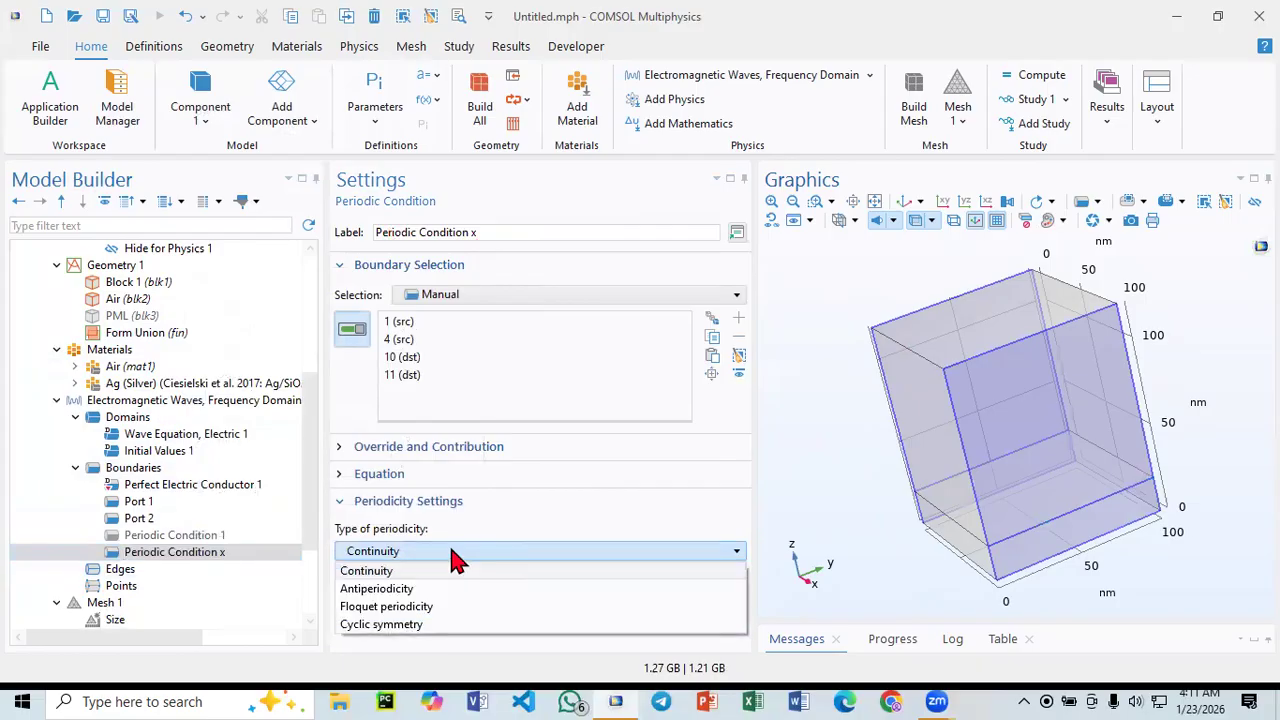
{"action": "left_click", "coordinate": [451, 558]}
{"action": "right_click", "coordinate": [206, 555]}
- Enable the disabled Periodic Condition 1 and relabel it Periodic Condition y
{"action": "left_click", "coordinate": [190, 538]}
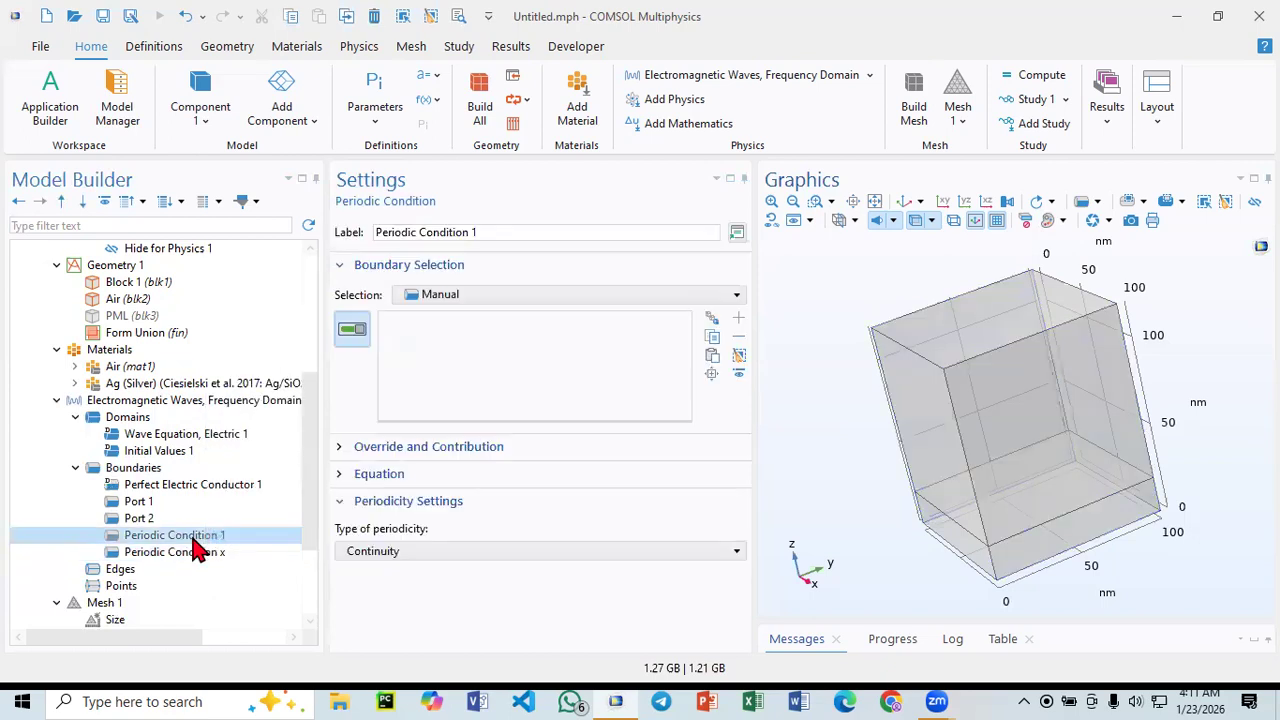
{"action": "right_click", "coordinate": [195, 538]}
{"action": "left_click", "coordinate": [243, 424]}
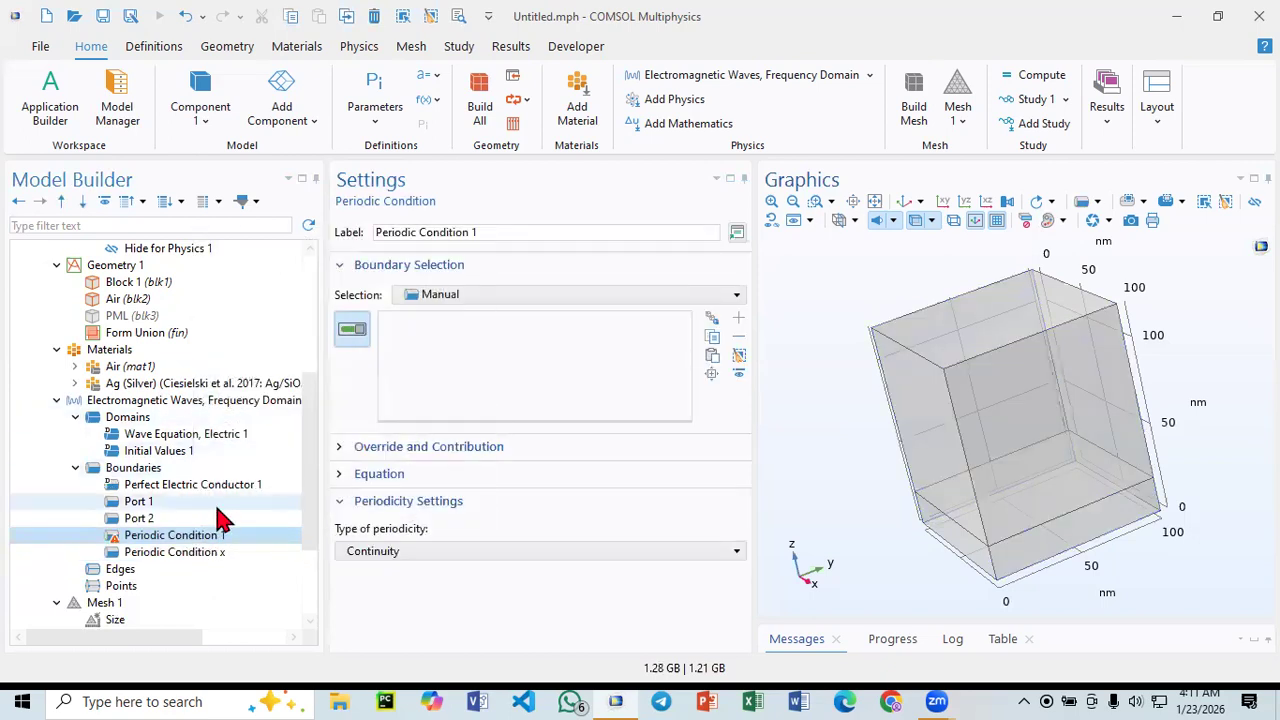
{"action": "left_click", "coordinate": [474, 231]}
{"action": "key", "text": "BackSpace"}
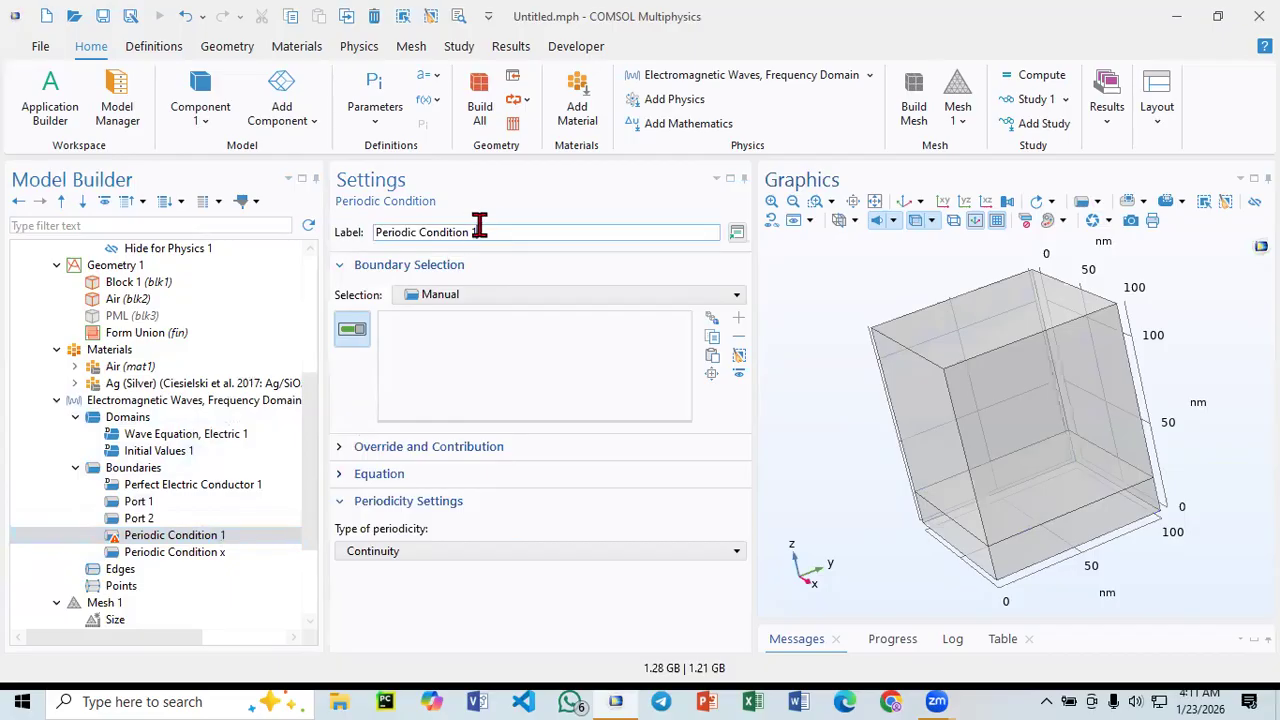
{"action": "type", "text": "y"}
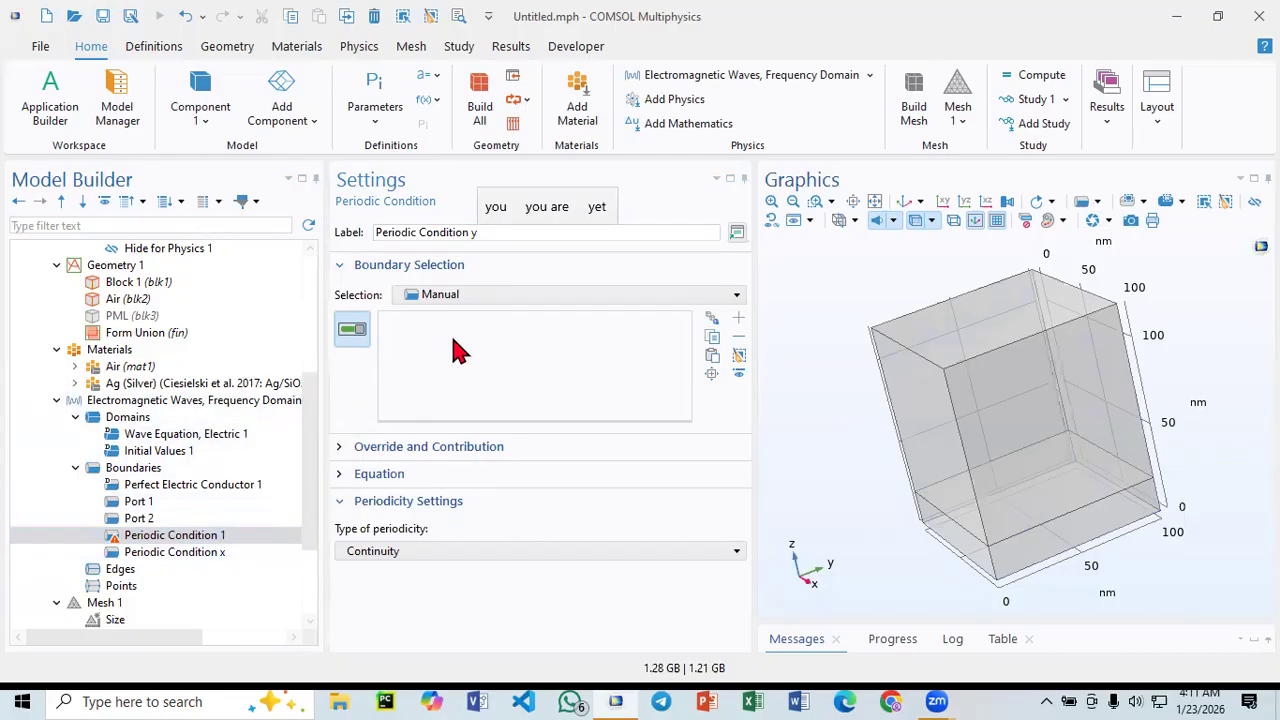
- Assign the opposing side faces normal to y, boundaries 2, 5, 8 and 9, to Periodic Condition y
{"action": "left_click_drag", "start_coordinate": [823, 437], "coordinate": [986, 434]}
{"action": "left_click", "coordinate": [925, 425]}
{"action": "left_click", "coordinate": [952, 538]}
{"action": "left_click", "coordinate": [991, 430]}
{"action": "left_click", "coordinate": [1048, 530]}
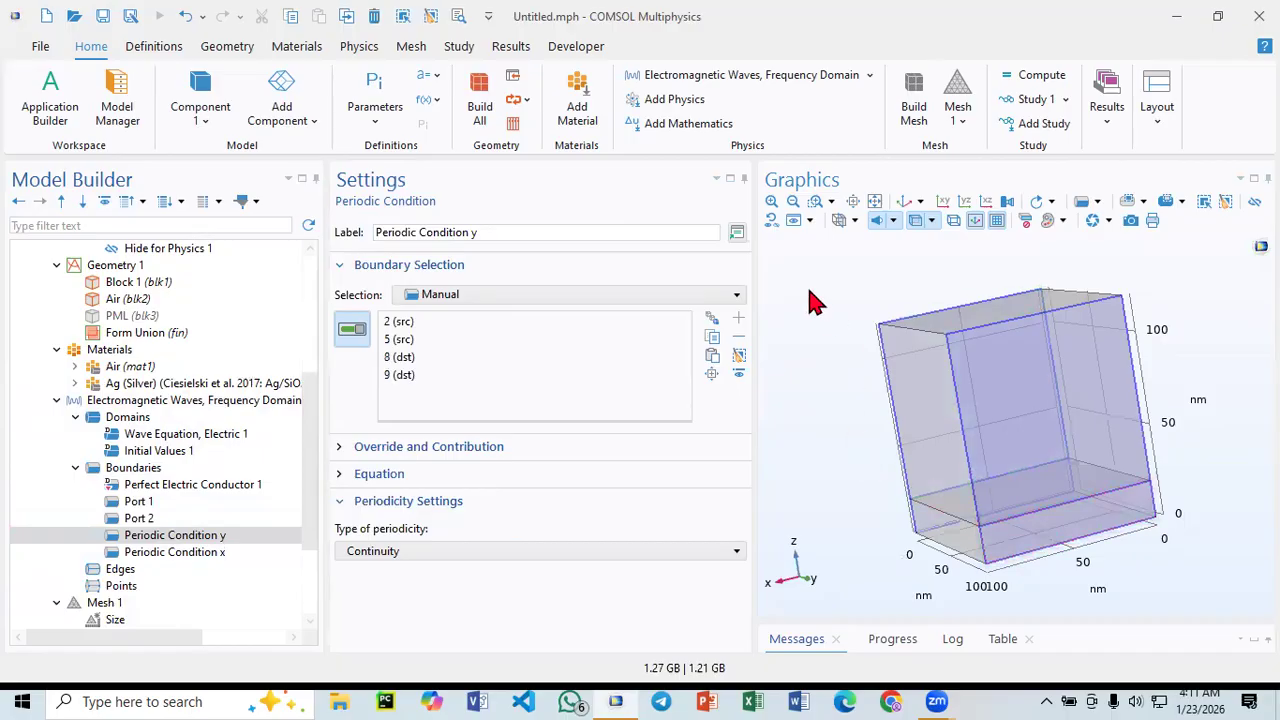
- Set the port type of both Port 1 and Port 2 to Periodic
{"action": "left_click", "coordinate": [181, 503]}
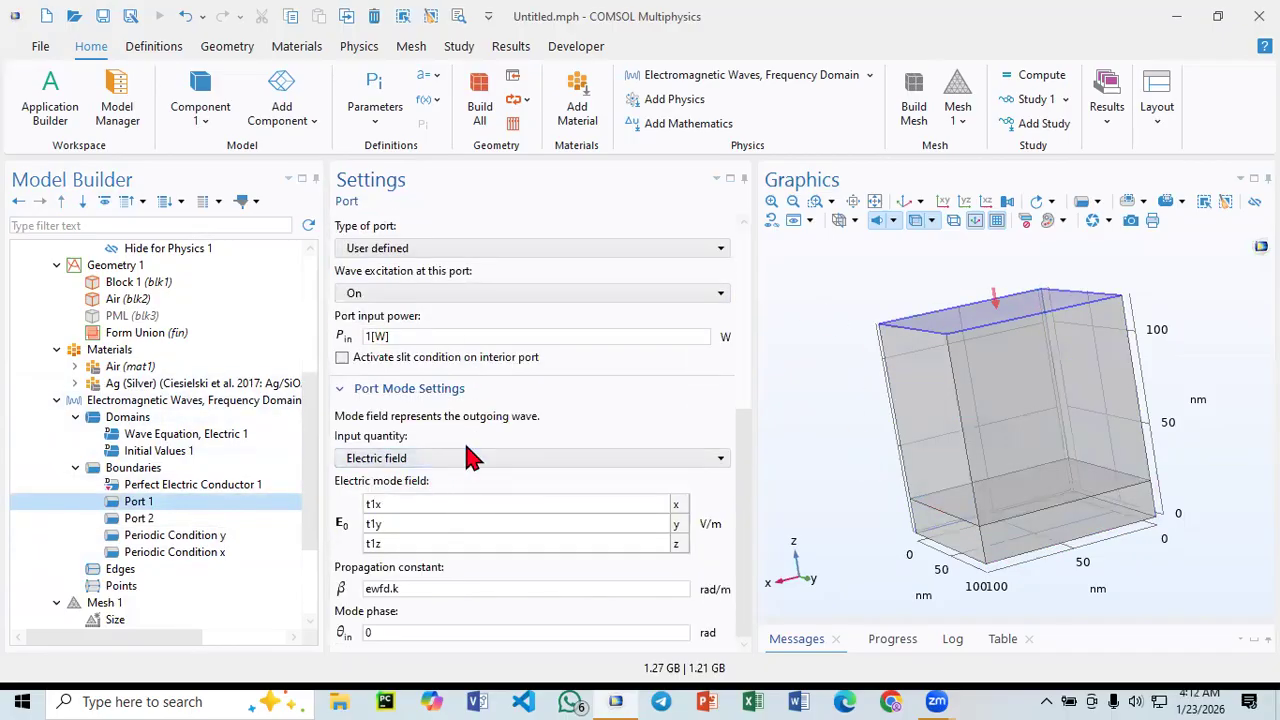
{"action": "scroll", "coordinate": [425, 290], "scroll_direction": "up", "scroll_amount": 1}
{"action": "left_click", "coordinate": [443, 291]}
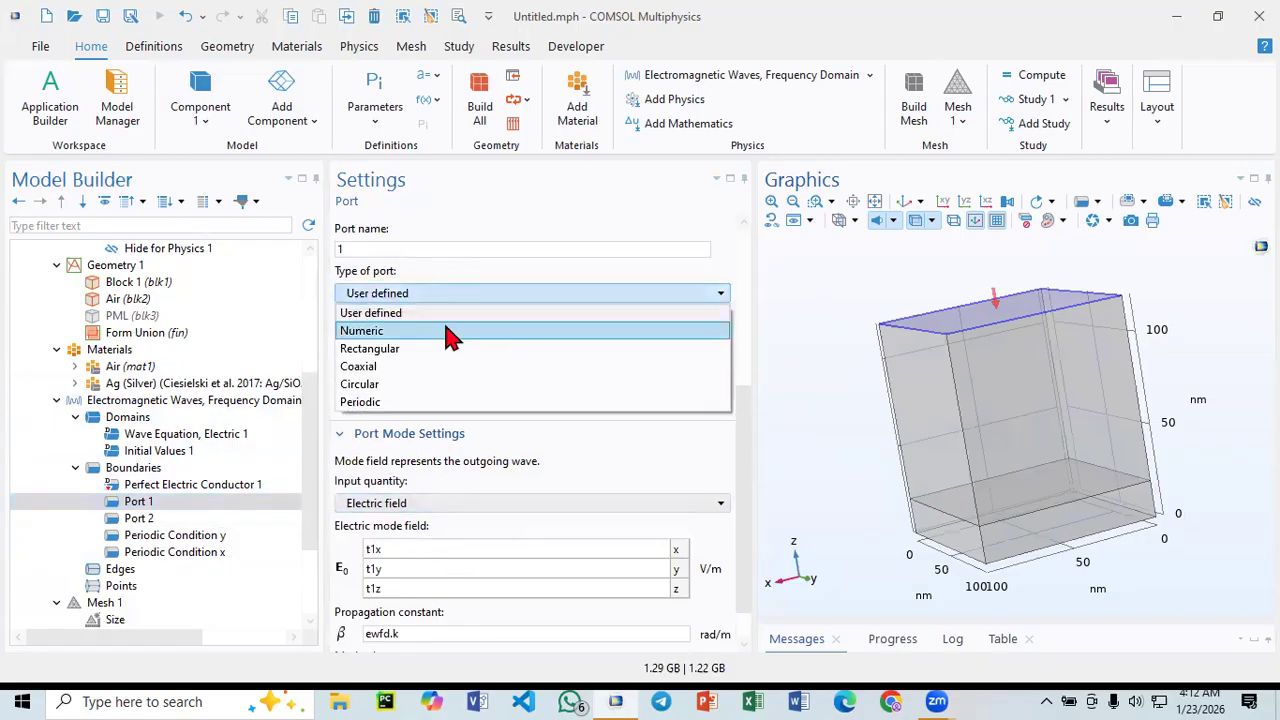
{"action": "left_click", "coordinate": [415, 402]}
{"action": "left_click", "coordinate": [150, 518]}
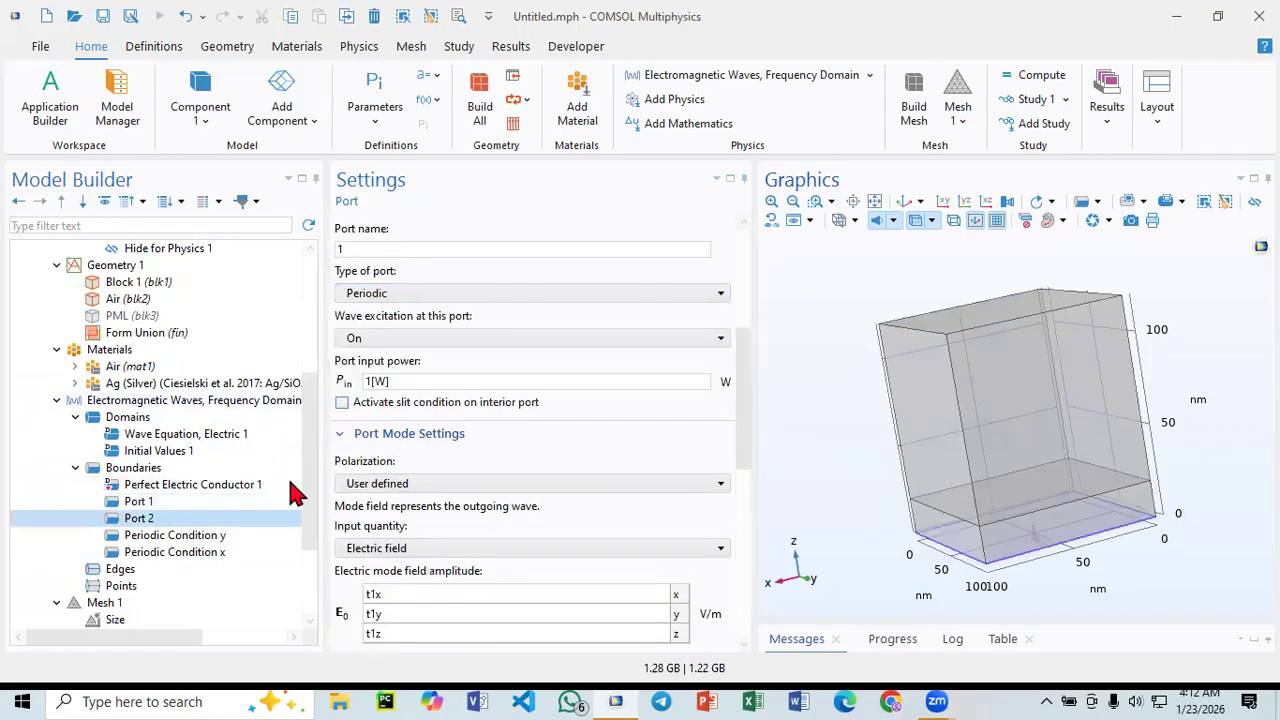
{"action": "left_click", "coordinate": [437, 249]}
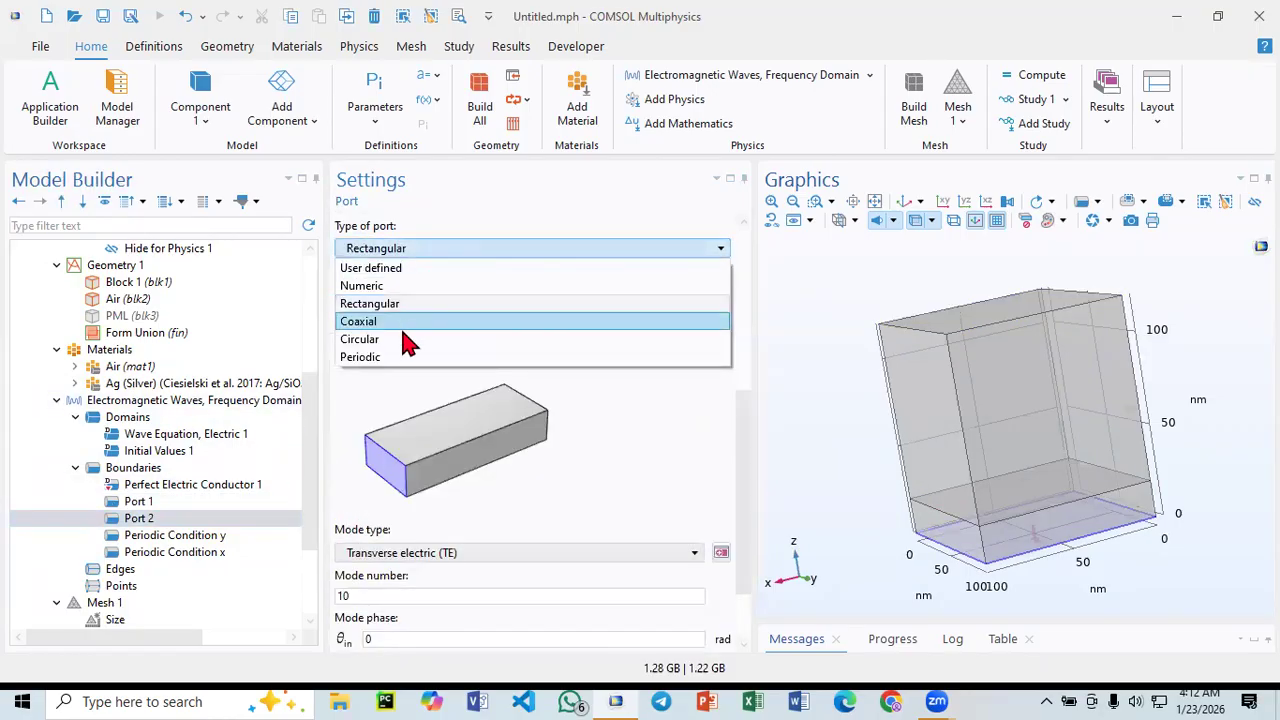
{"action": "left_click", "coordinate": [410, 361]}
- Compute Study 1 with the periodic ports and dismiss the solver's error report
{"action": "scroll", "coordinate": [155, 581], "scroll_direction": "down", "scroll_amount": 3}
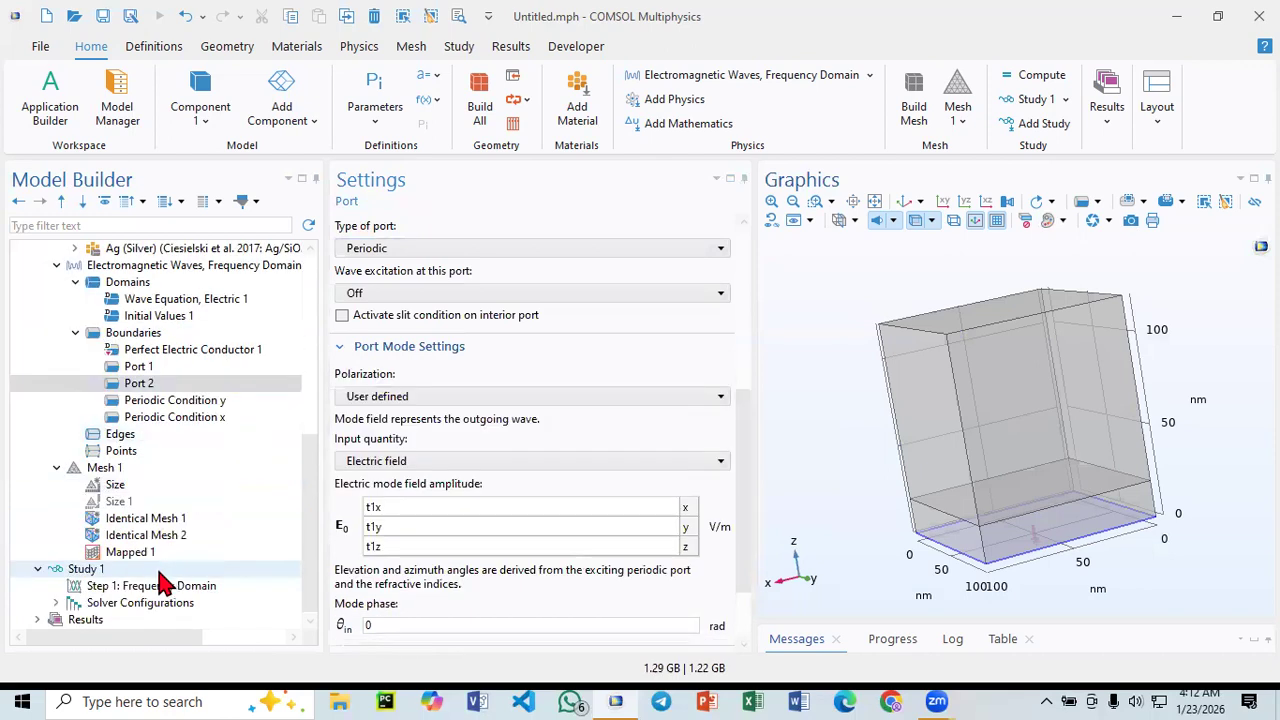
{"action": "left_click", "coordinate": [97, 572]}
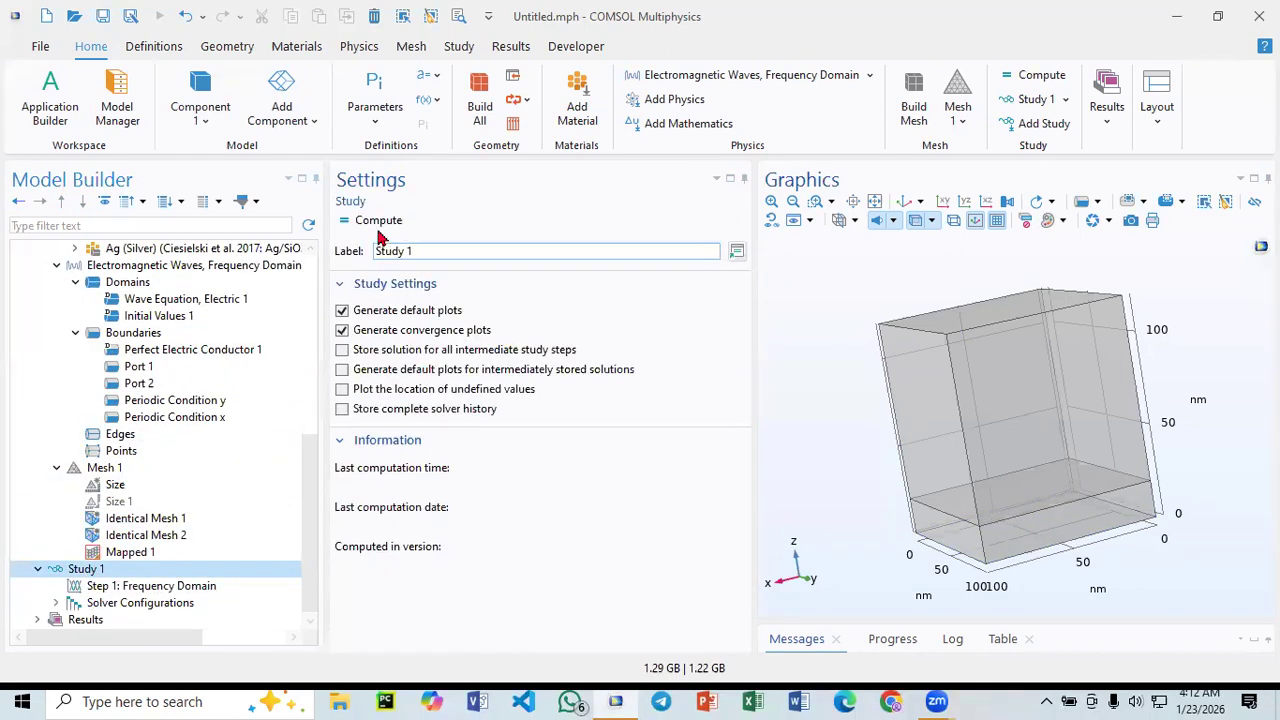
{"action": "left_click", "coordinate": [378, 221]}
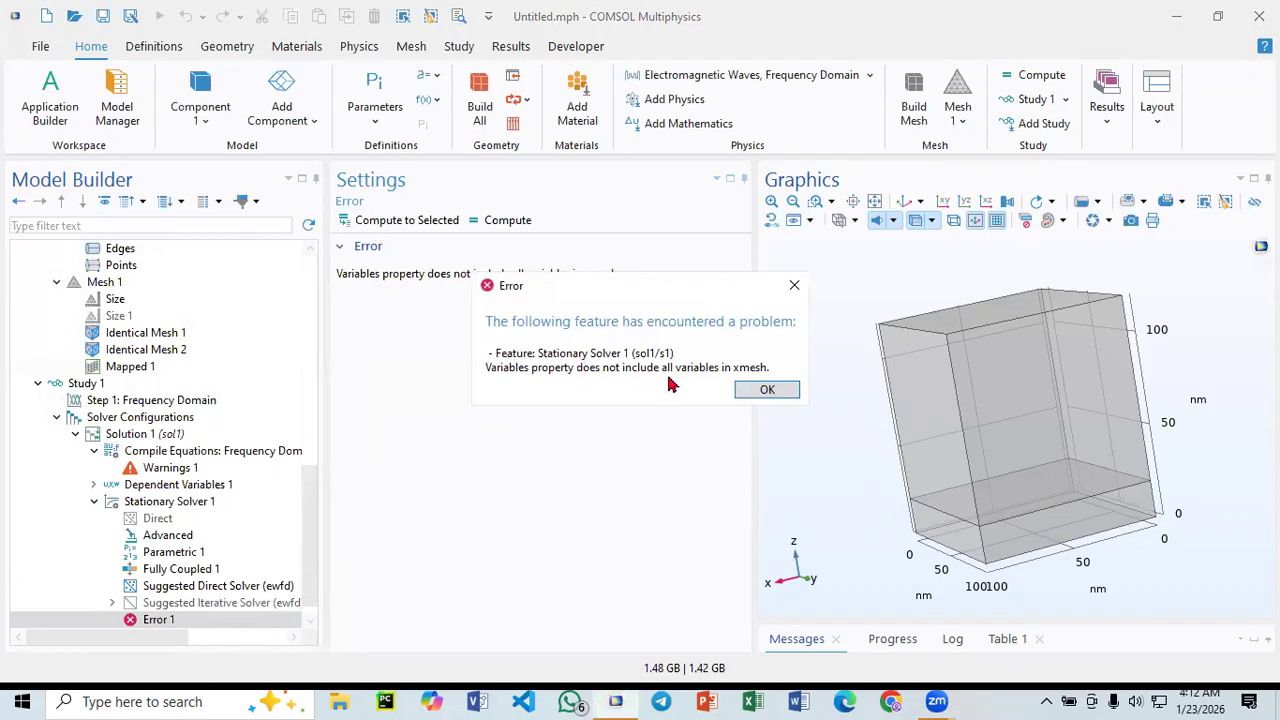
{"action": "left_click", "coordinate": [757, 390]}
- Disable the Mapped 1 operation in Mesh 1
{"action": "left_click", "coordinate": [145, 368]}
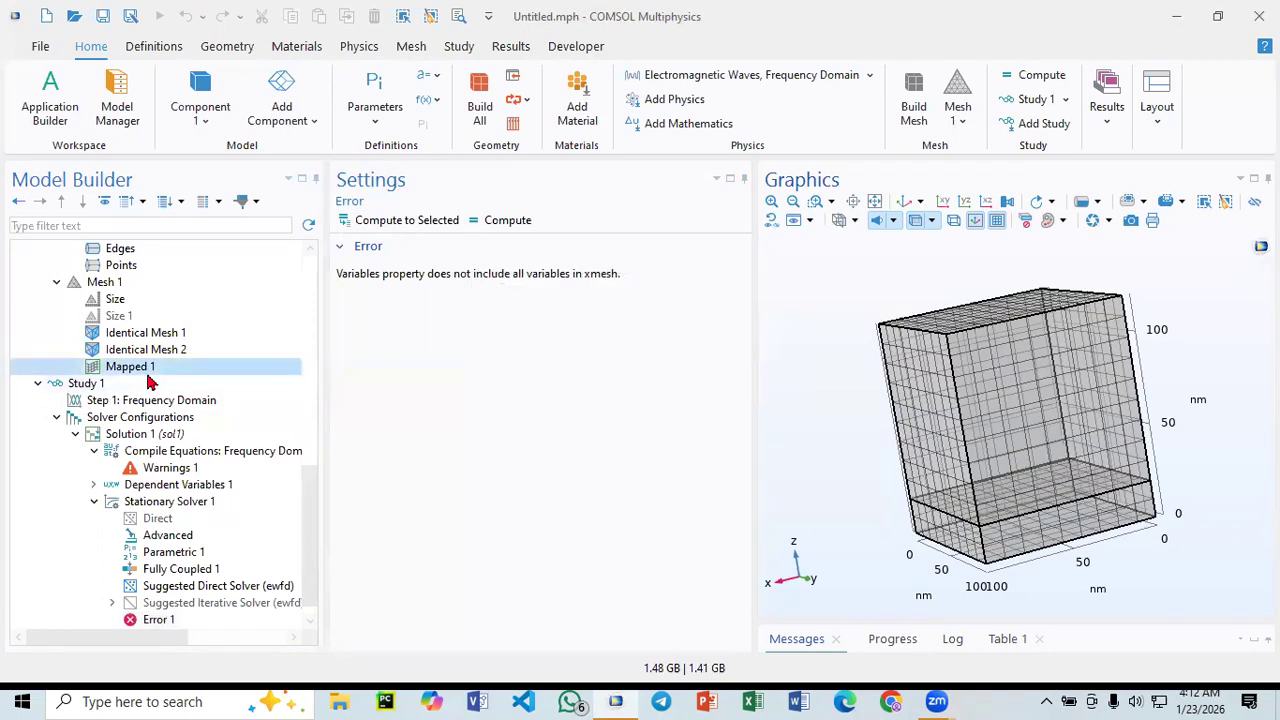
{"action": "right_click", "coordinate": [148, 376]}
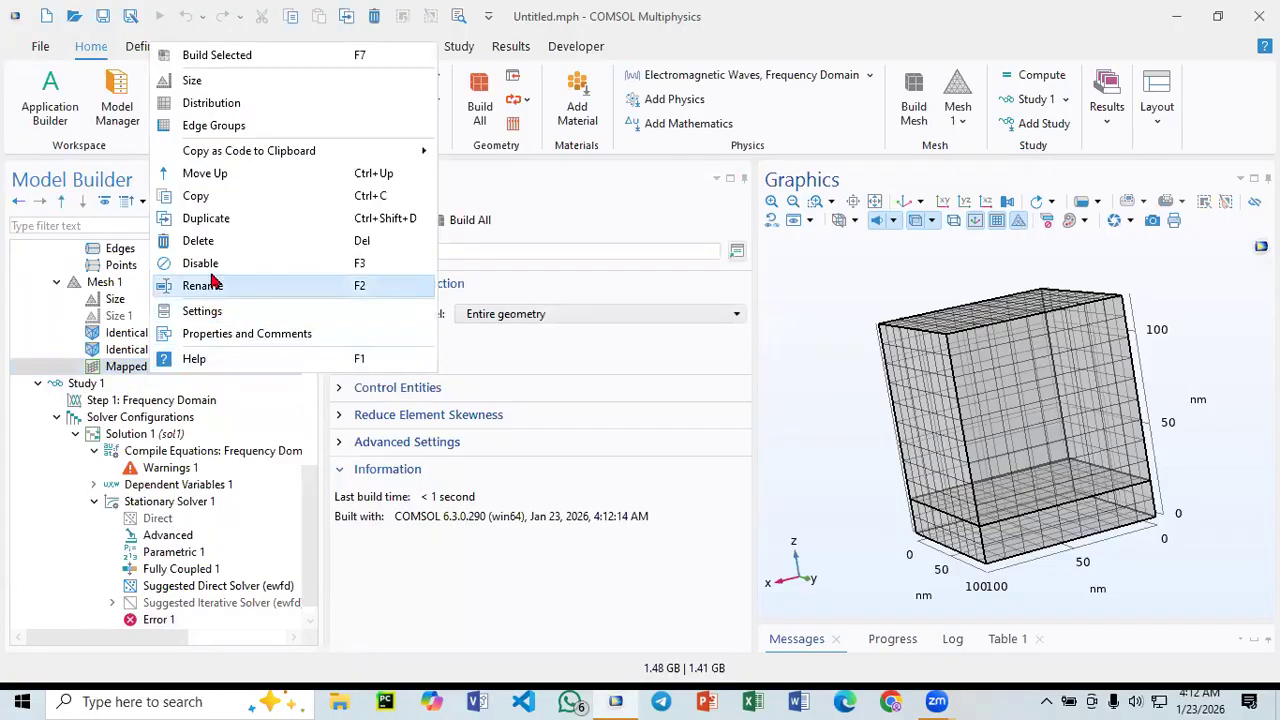
{"action": "left_click", "coordinate": [323, 254]}
- Add a Free Tetrahedral operation for the remaining geometry to Mesh 1 and build the whole mesh
{"action": "left_click", "coordinate": [118, 287]}
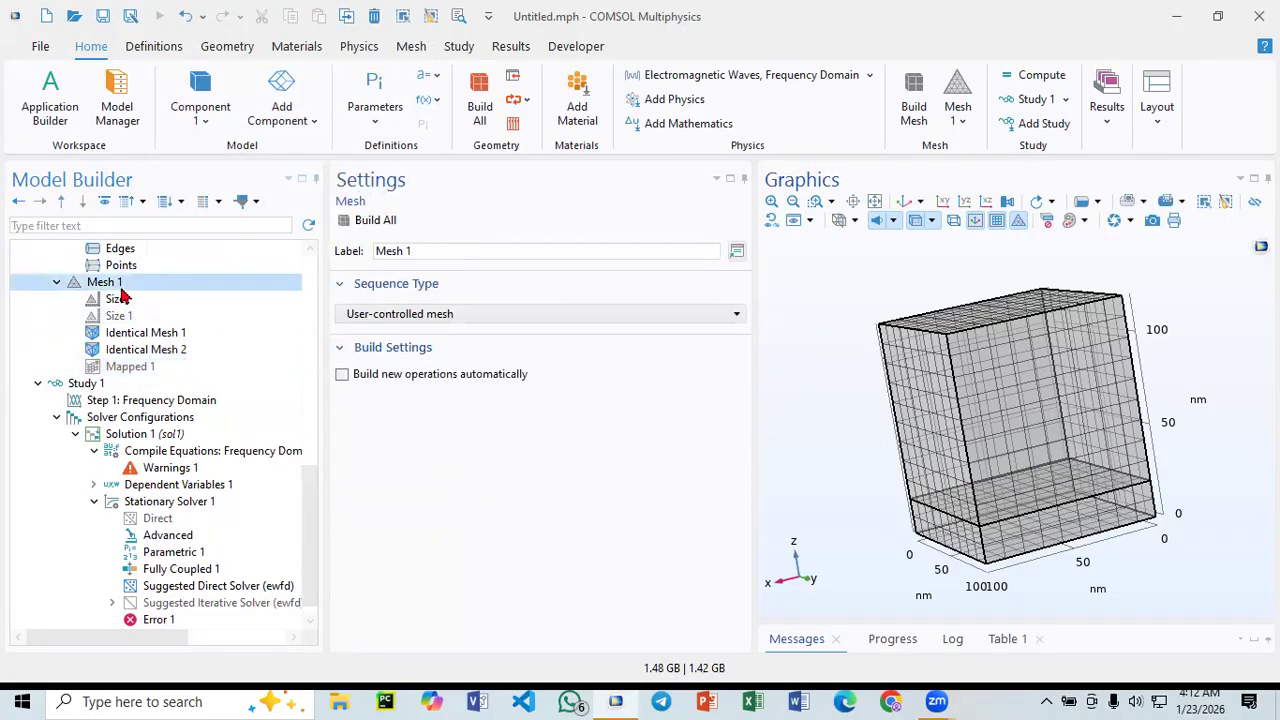
{"action": "right_click", "coordinate": [119, 289]}
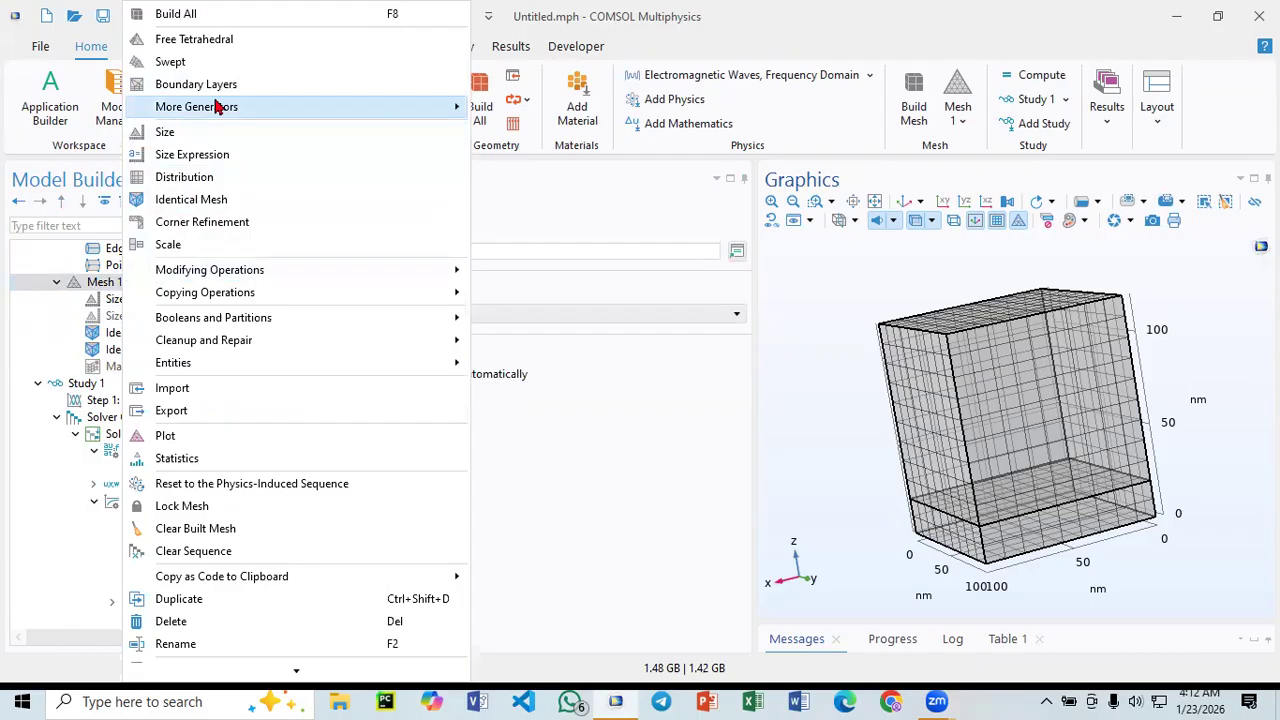
{"action": "left_click", "coordinate": [239, 47]}
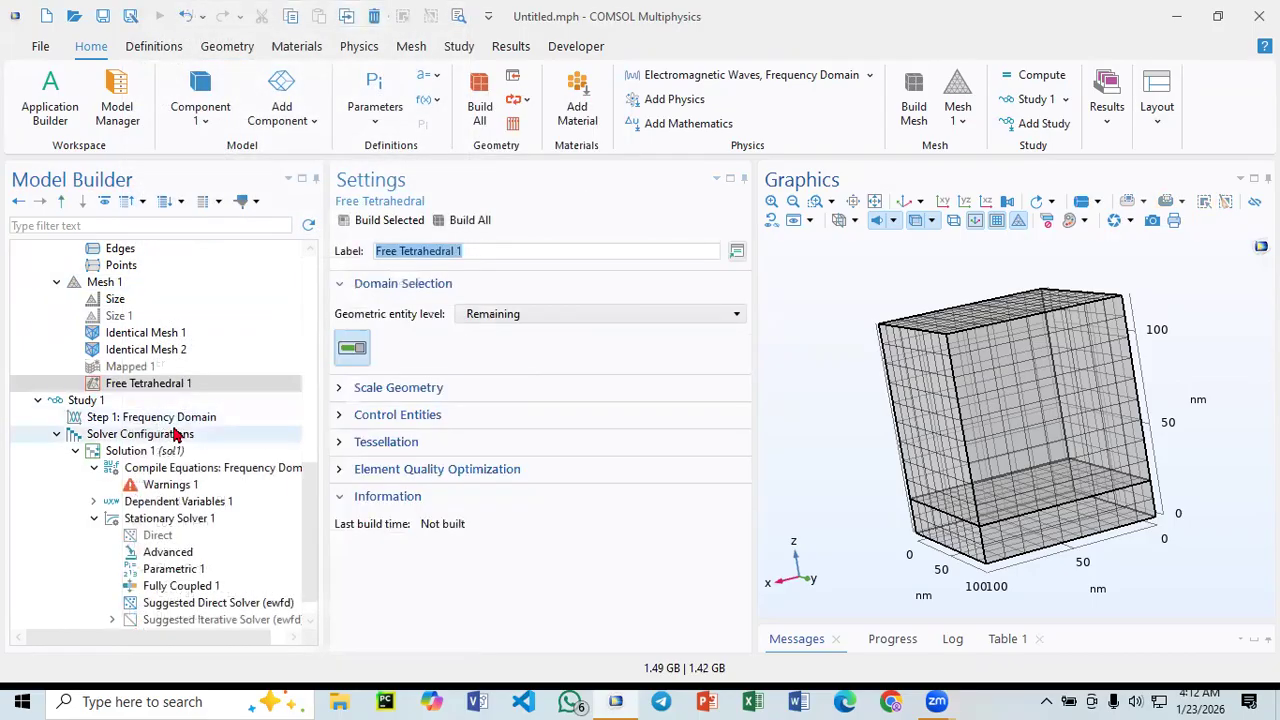
{"action": "left_click", "coordinate": [447, 221]}
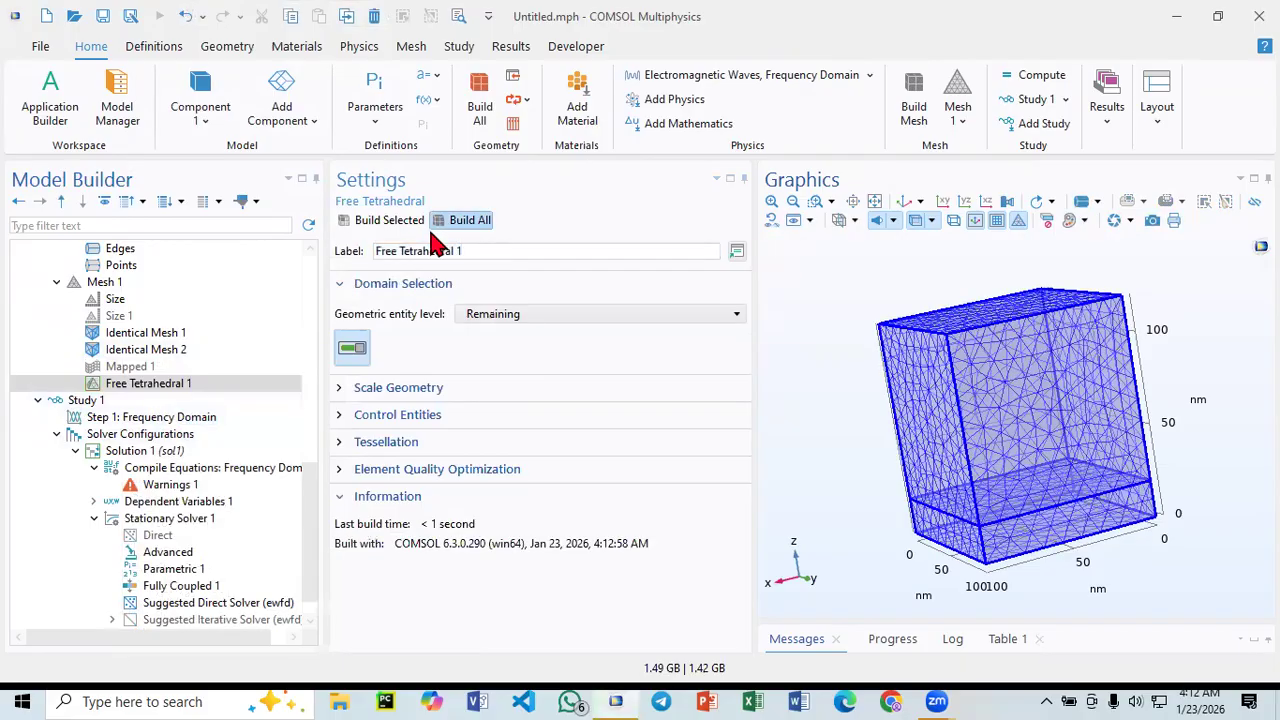
- Compute Study 1 with the tetrahedral mesh and review the expressions of the Reflectance, Transmittance, and Absorptance evaluation
{"action": "left_click", "coordinate": [104, 400]}
{"action": "left_click", "coordinate": [370, 220]}
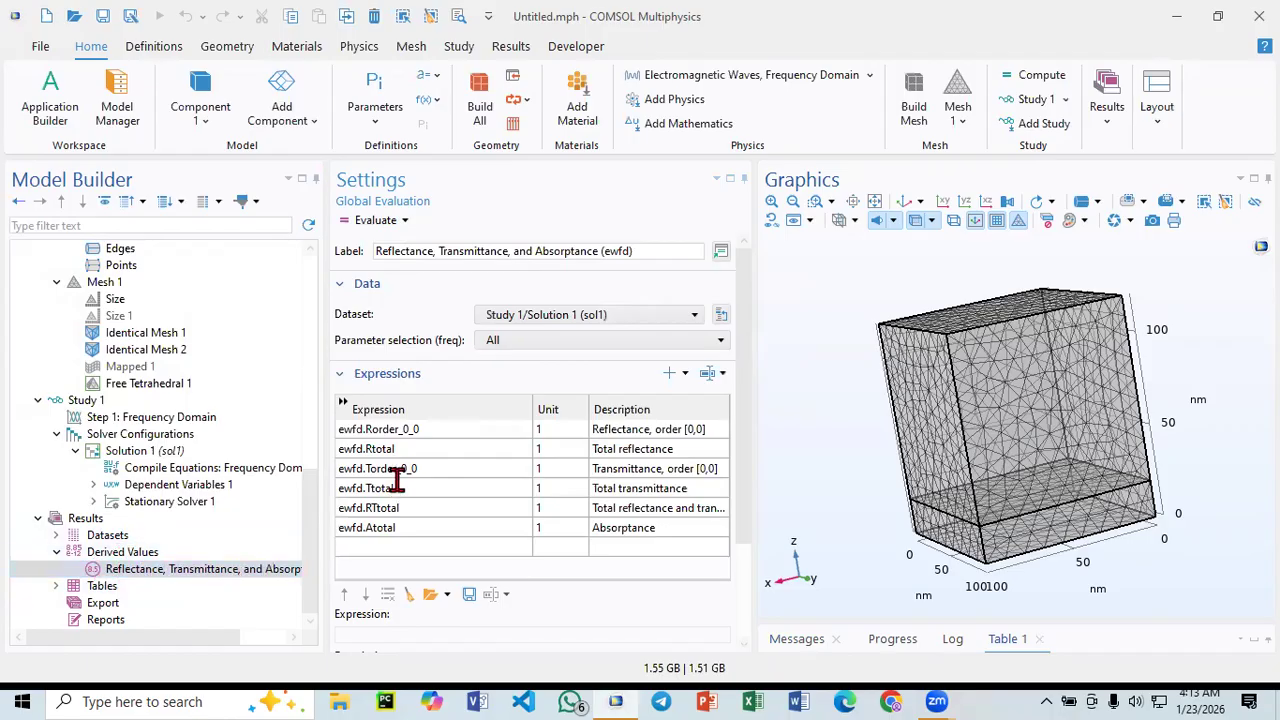
{"action": "left_click", "coordinate": [532, 437]}
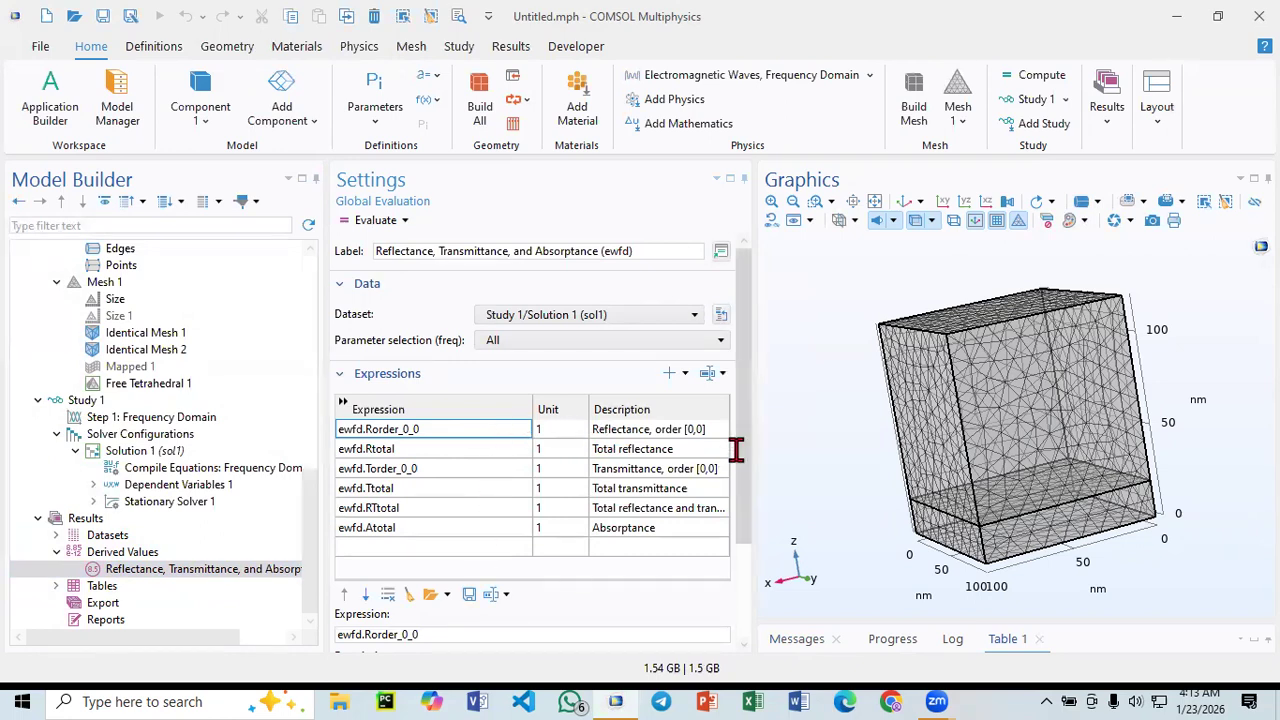
{"action": "scroll", "coordinate": [734, 470], "scroll_direction": "down", "scroll_amount": 2}
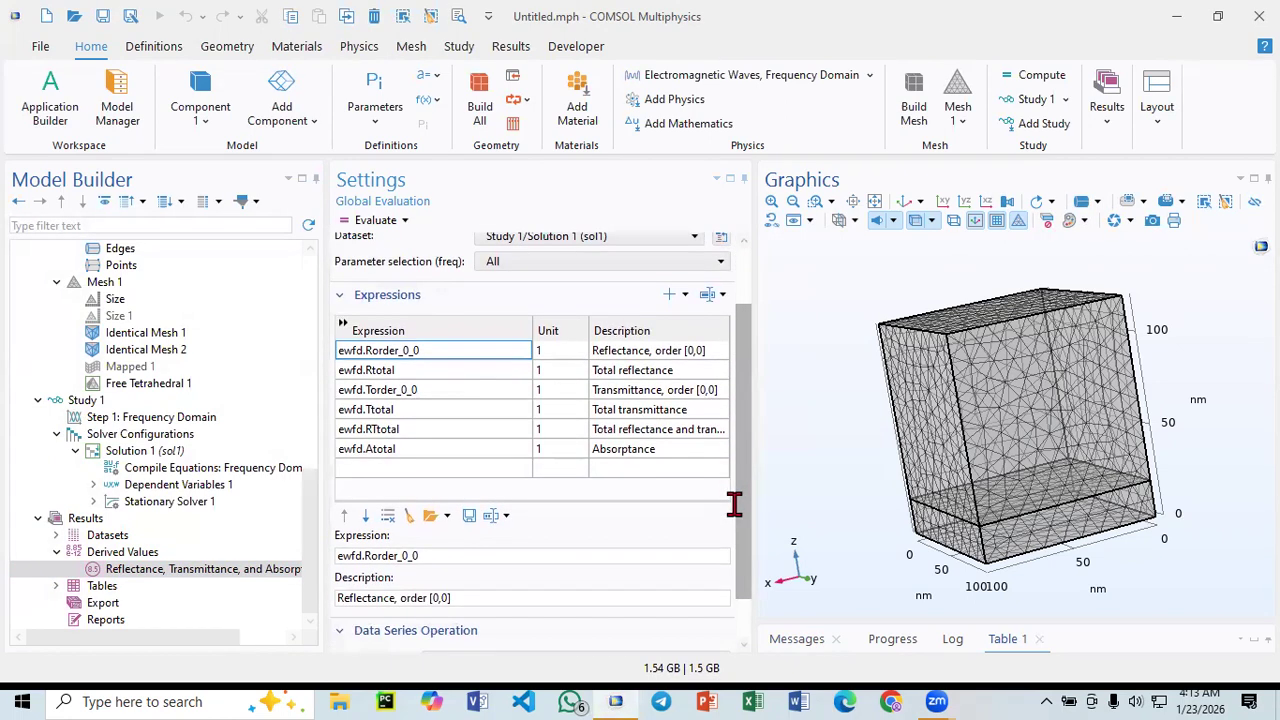
{"action": "scroll", "coordinate": [734, 503], "scroll_direction": "down", "scroll_amount": 1}
{"action": "scroll", "coordinate": [731, 500], "scroll_direction": "up", "scroll_amount": 3}
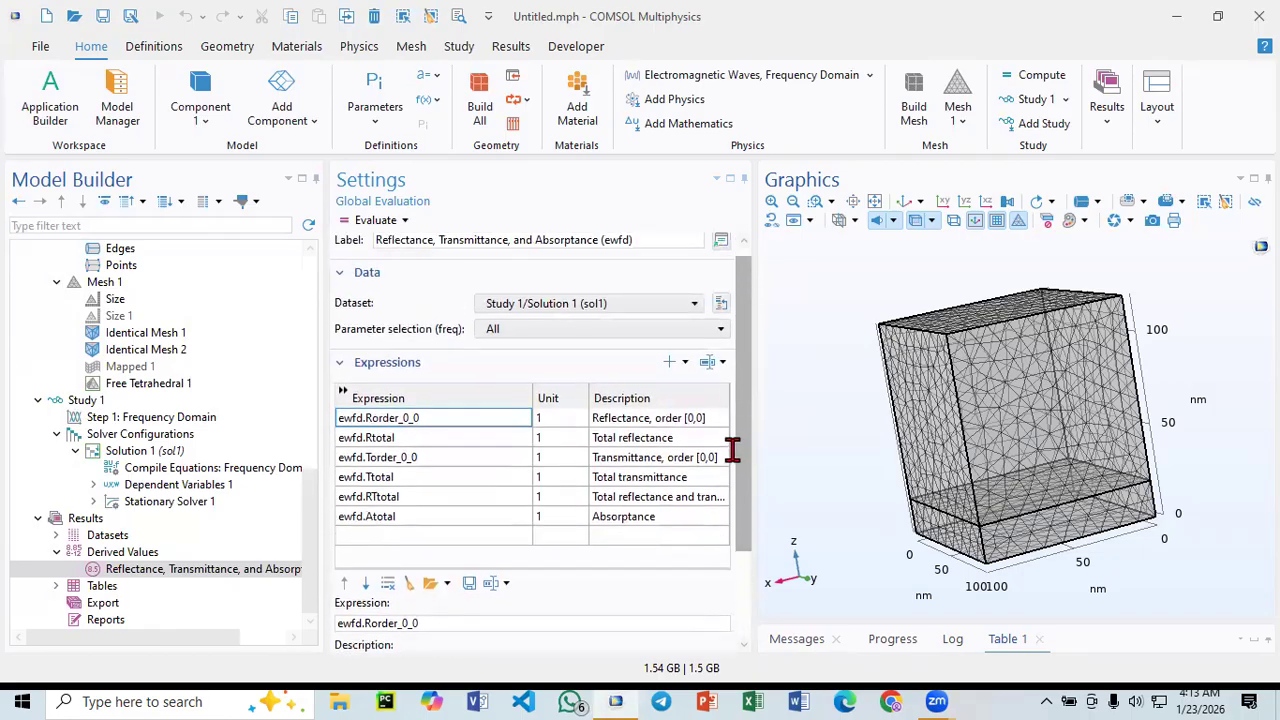
- Add a 3D plot group with a Volume plot of the electric field norm, ewfd.normE, and plot it
{"action": "left_click", "coordinate": [127, 518]}
{"action": "right_click", "coordinate": [128, 516]}
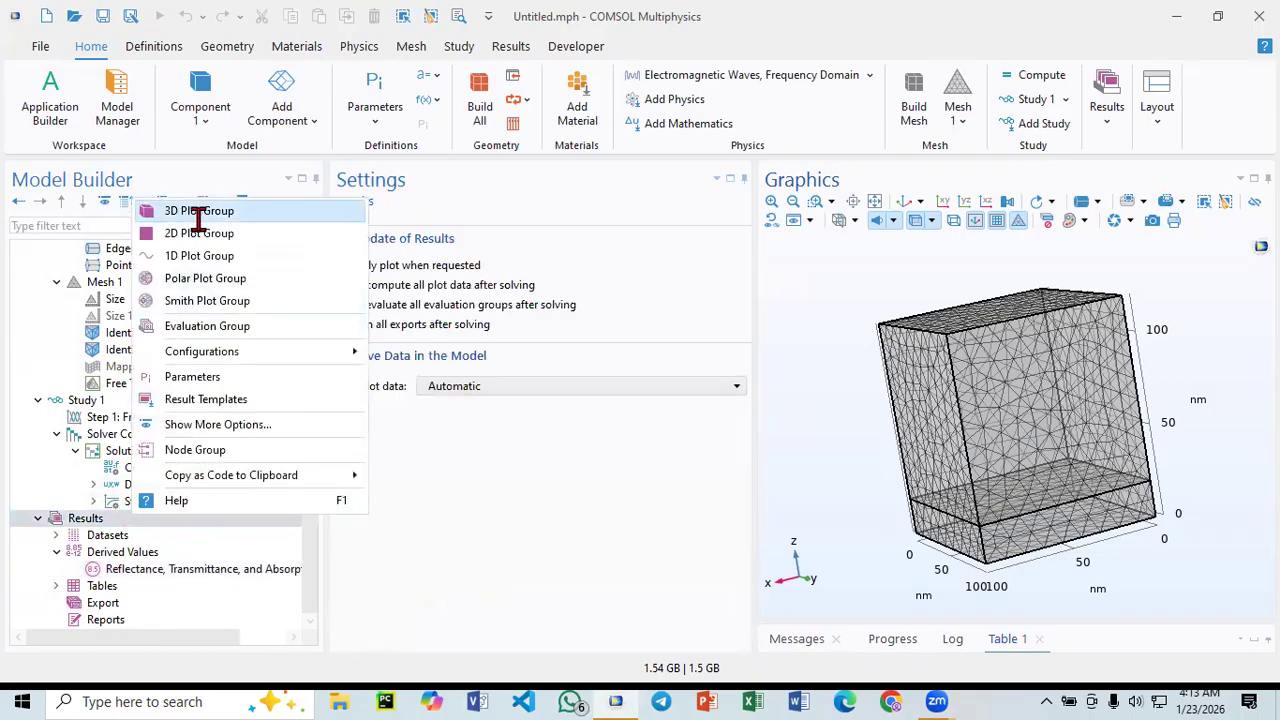
{"action": "key", "text": "Escape"}
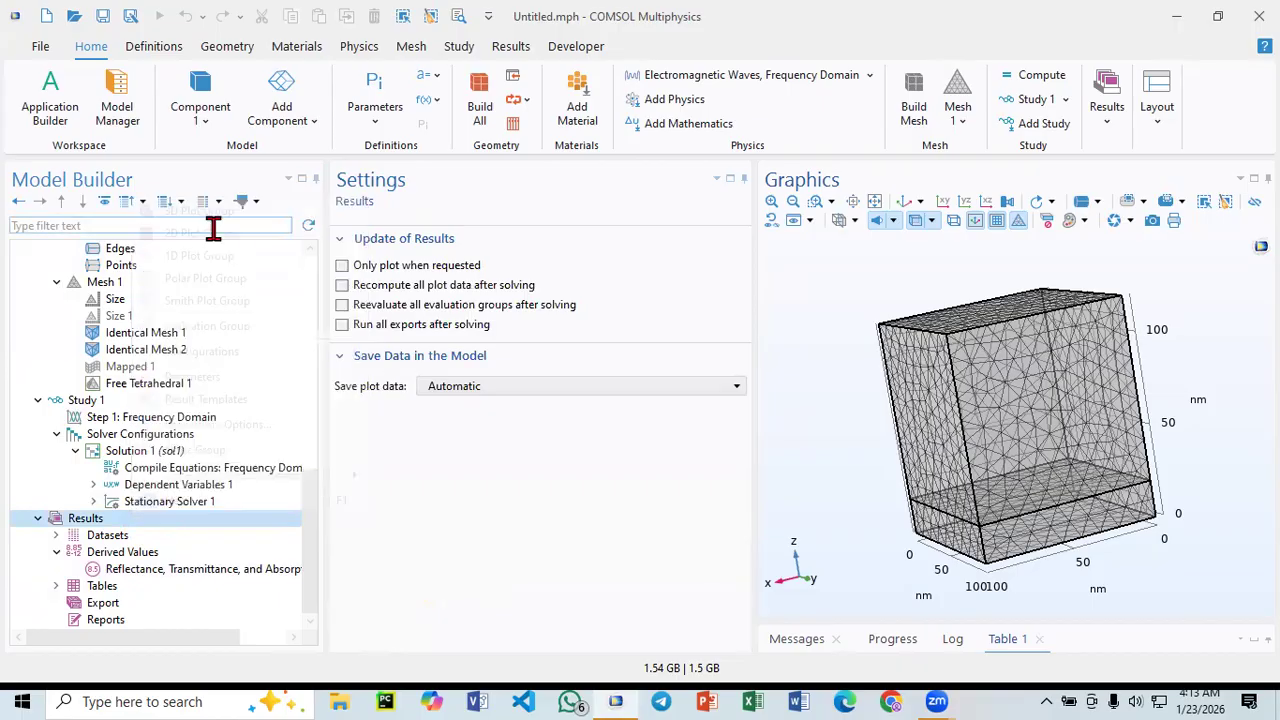
{"action": "right_click", "coordinate": [132, 588]}
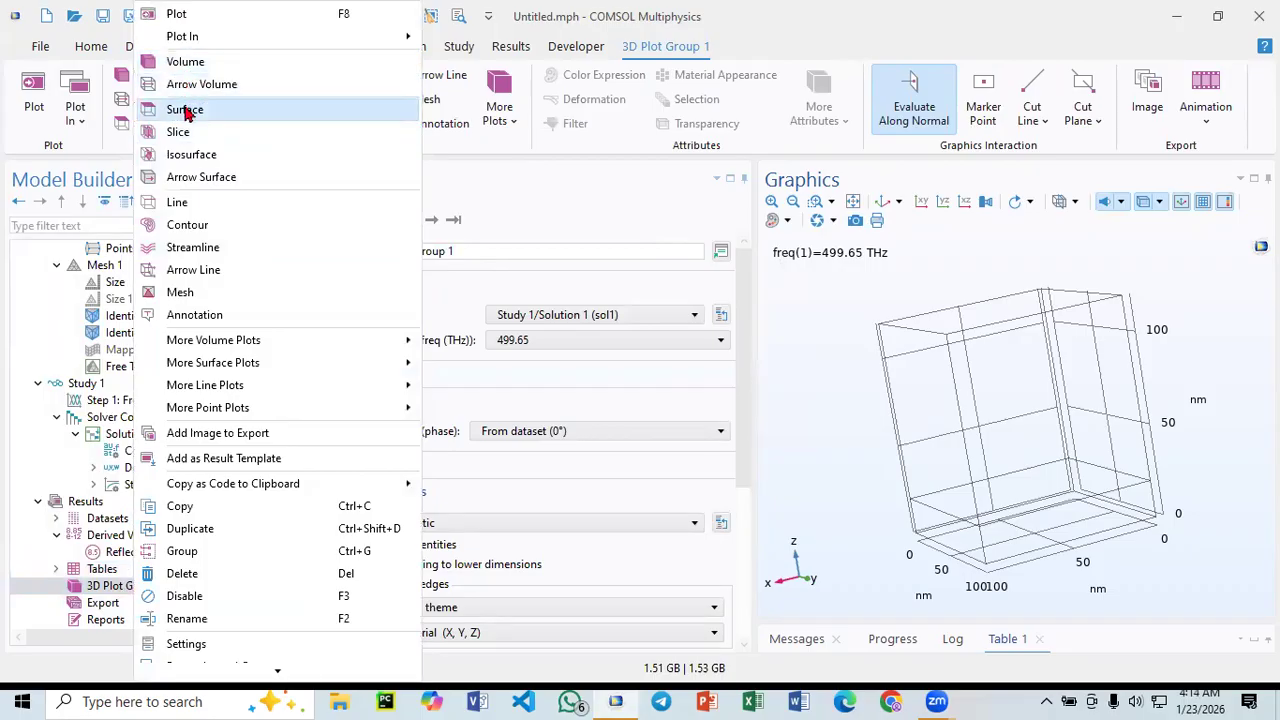
{"action": "key", "text": "Escape"}
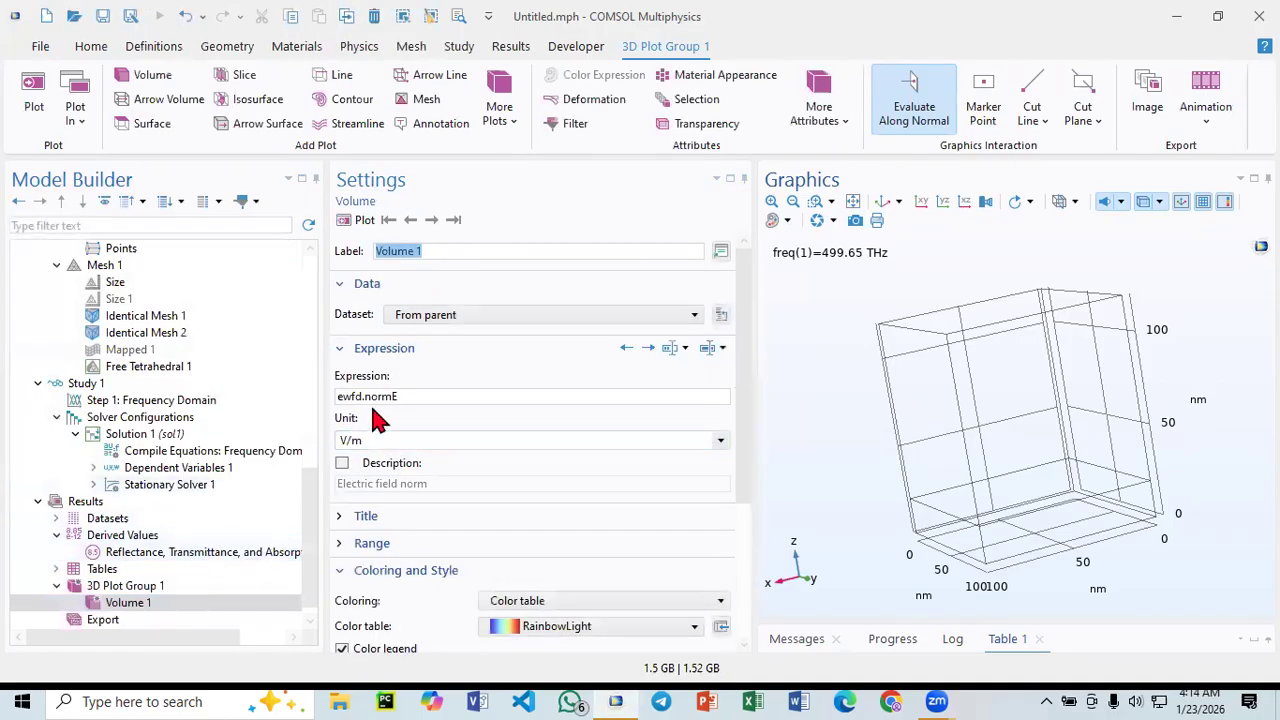
{"action": "left_click_drag", "start_coordinate": [417, 397], "coordinate": [309, 414]}
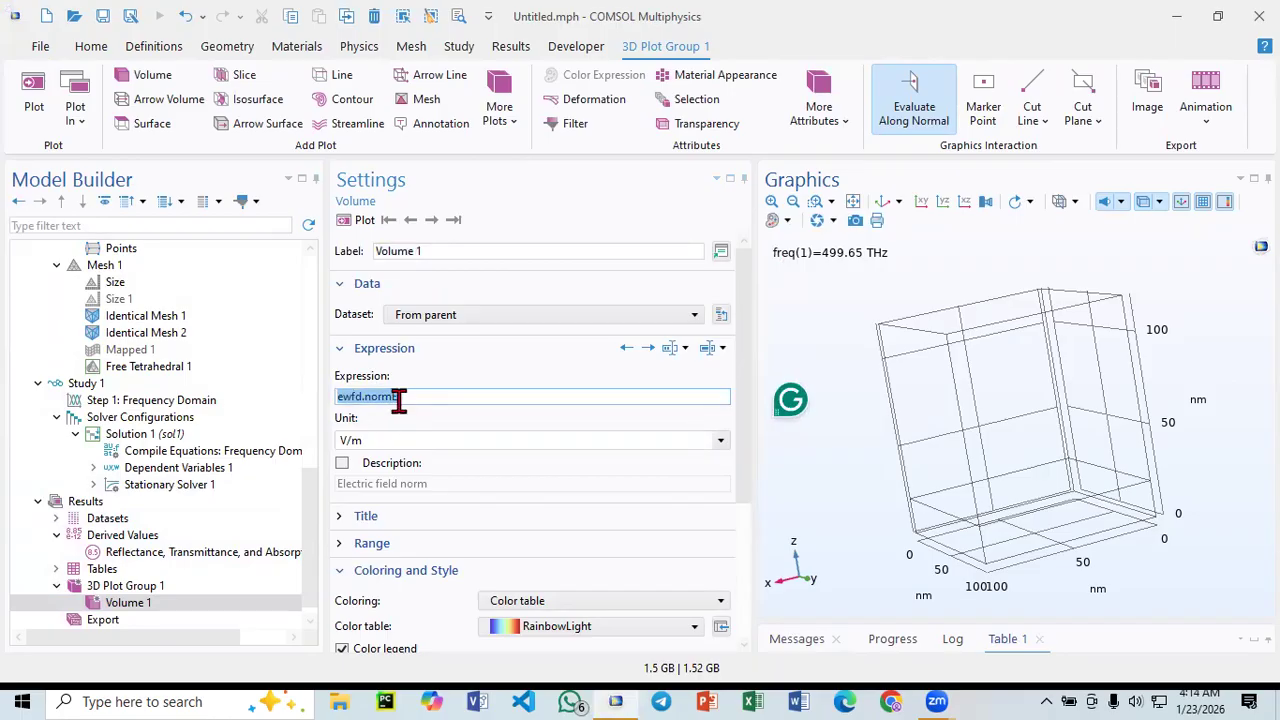
{"action": "left_click", "coordinate": [352, 222]}
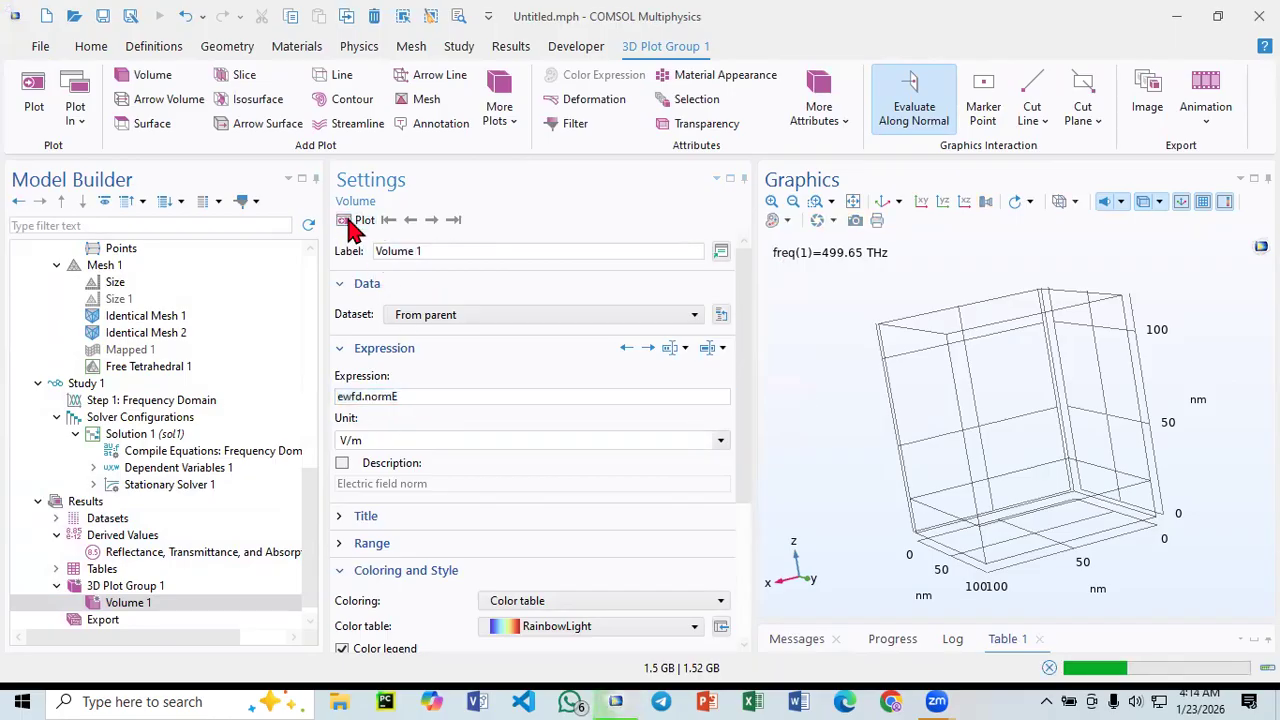
{"action": "mouse_move", "coordinate": [805, 368]}
{"action": "left_mouse_down"}
{"action": "mouse_move", "coordinate": [843, 374]}
{"action": "mouse_move", "coordinate": [840, 341]}
{"action": "mouse_move", "coordinate": [846, 377]}
{"action": "mouse_move", "coordinate": [825, 356]}
{"action": "left_mouse_up"}
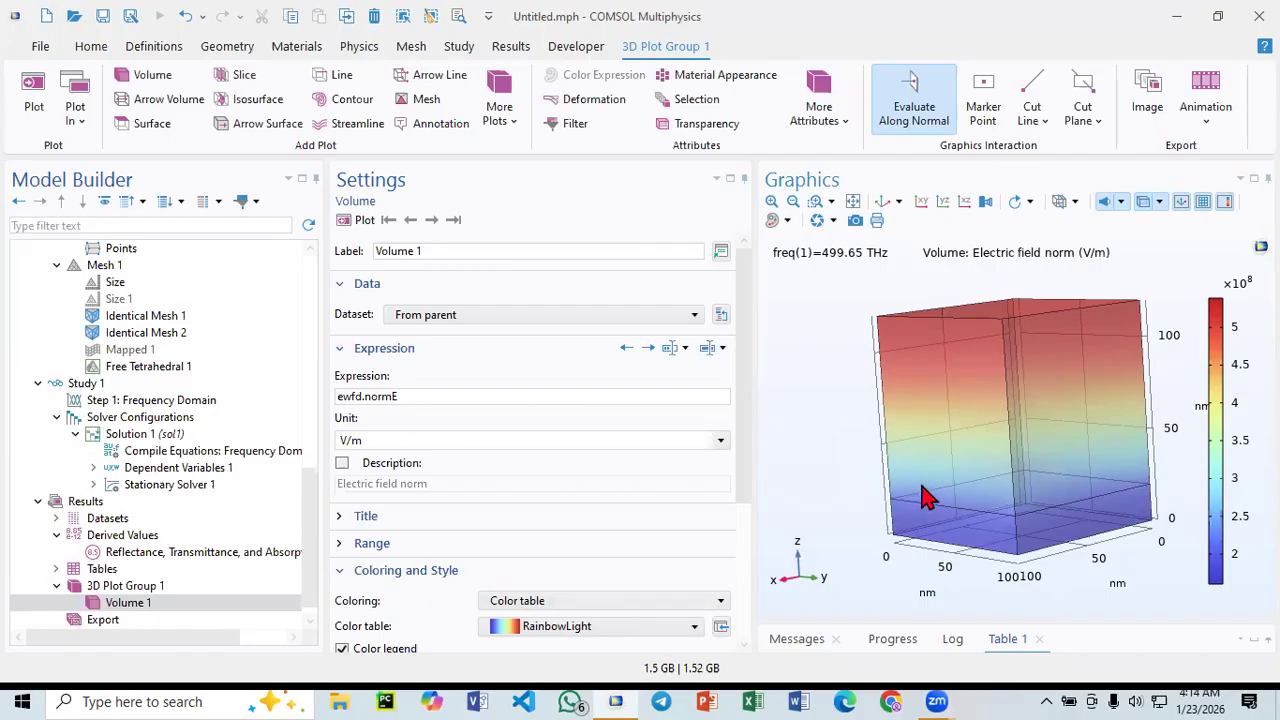
{"action": "mouse_move", "coordinate": [822, 350]}
{"action": "left_mouse_down"}
{"action": "mouse_move", "coordinate": [823, 376]}
{"action": "mouse_move", "coordinate": [824, 352]}
{"action": "left_mouse_up"}
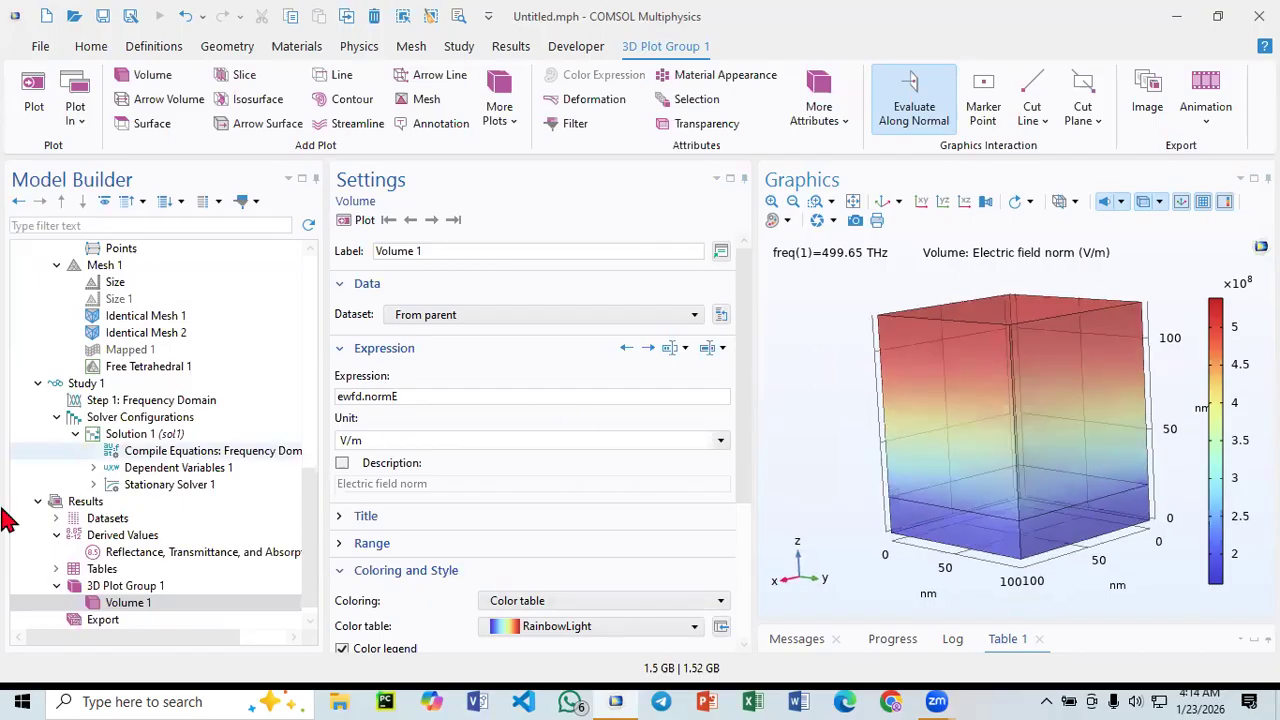
- Add a 1D plot group to the results and give it a Global plot
{"action": "left_click", "coordinate": [132, 507]}
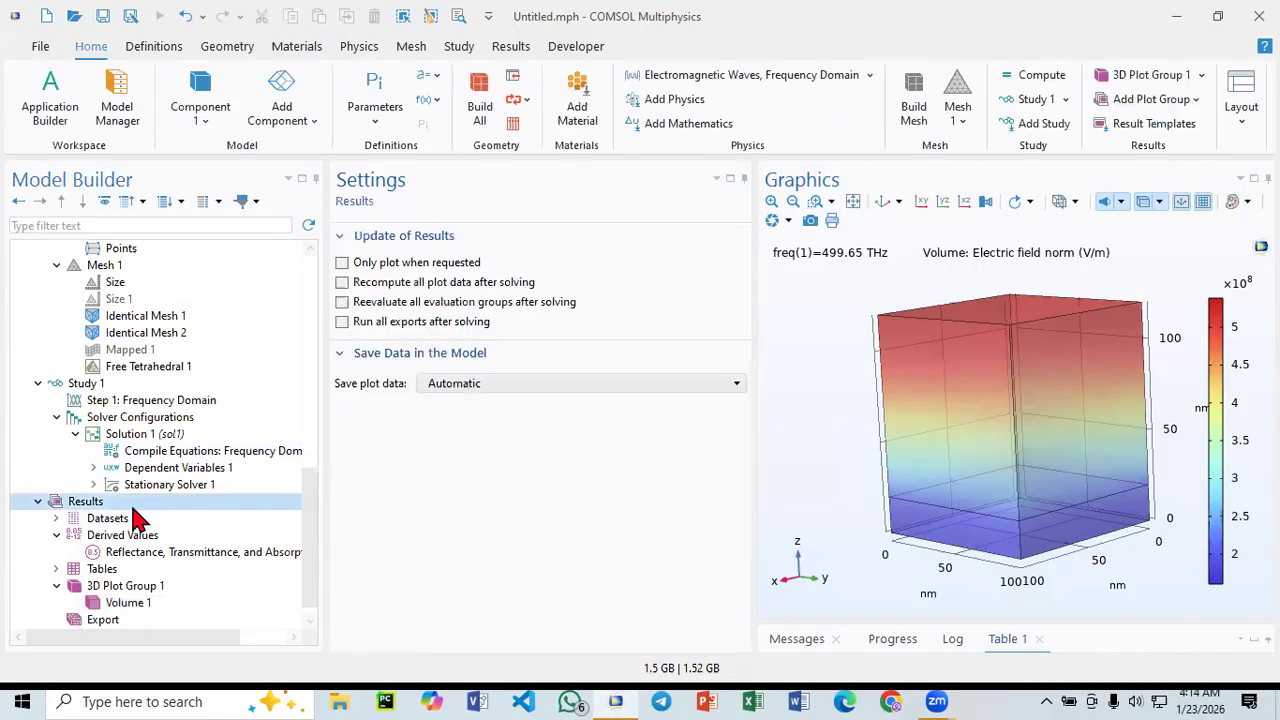
{"action": "right_click", "coordinate": [132, 507]}
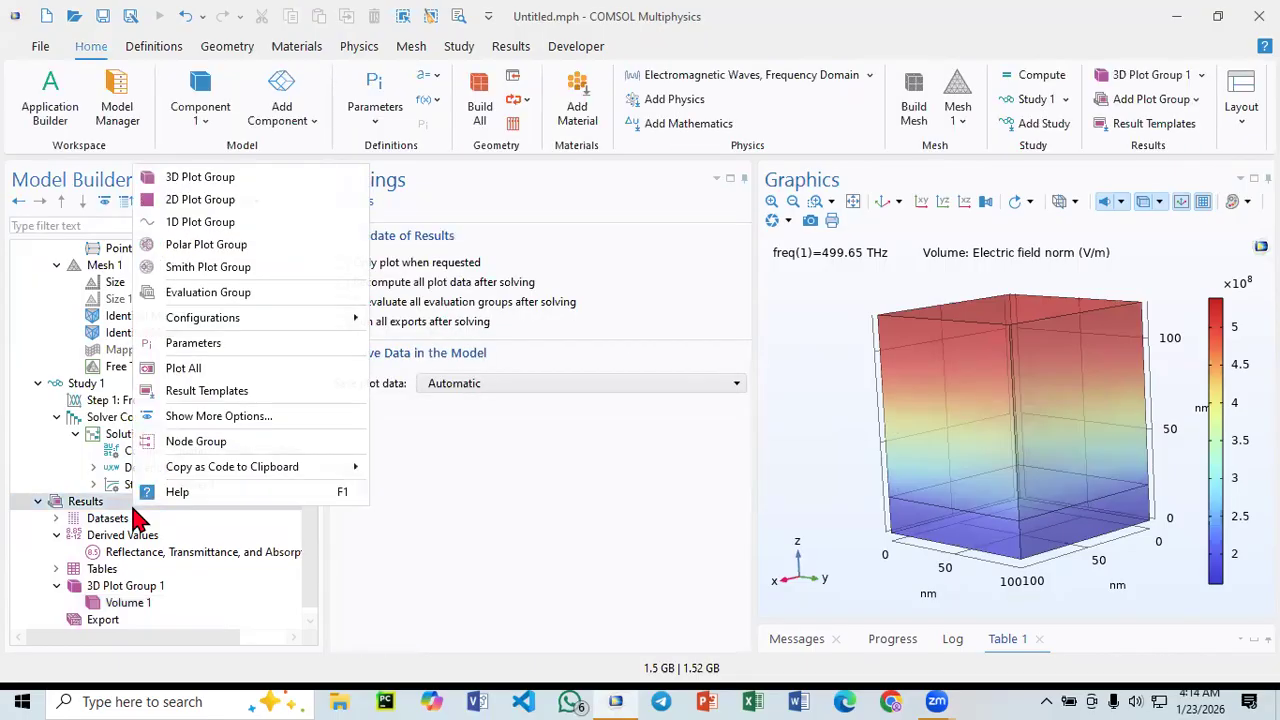
{"action": "left_click", "coordinate": [225, 225]}
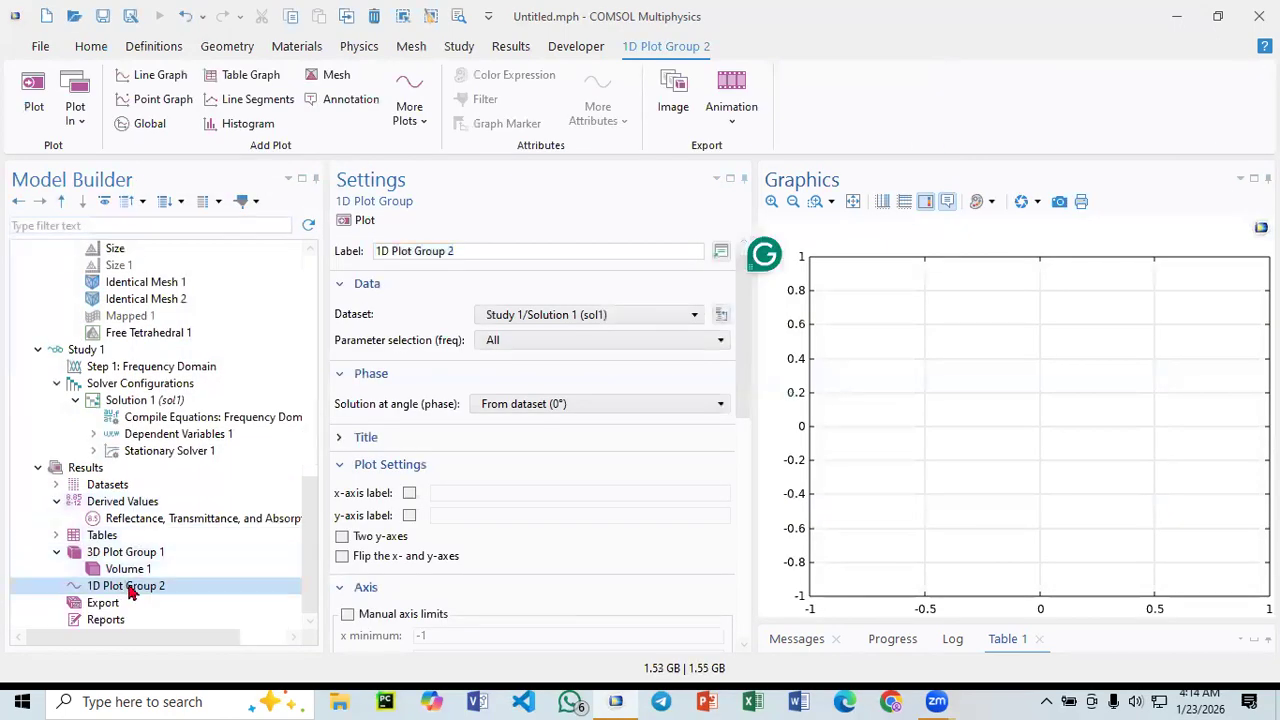
{"action": "right_click", "coordinate": [130, 589]}
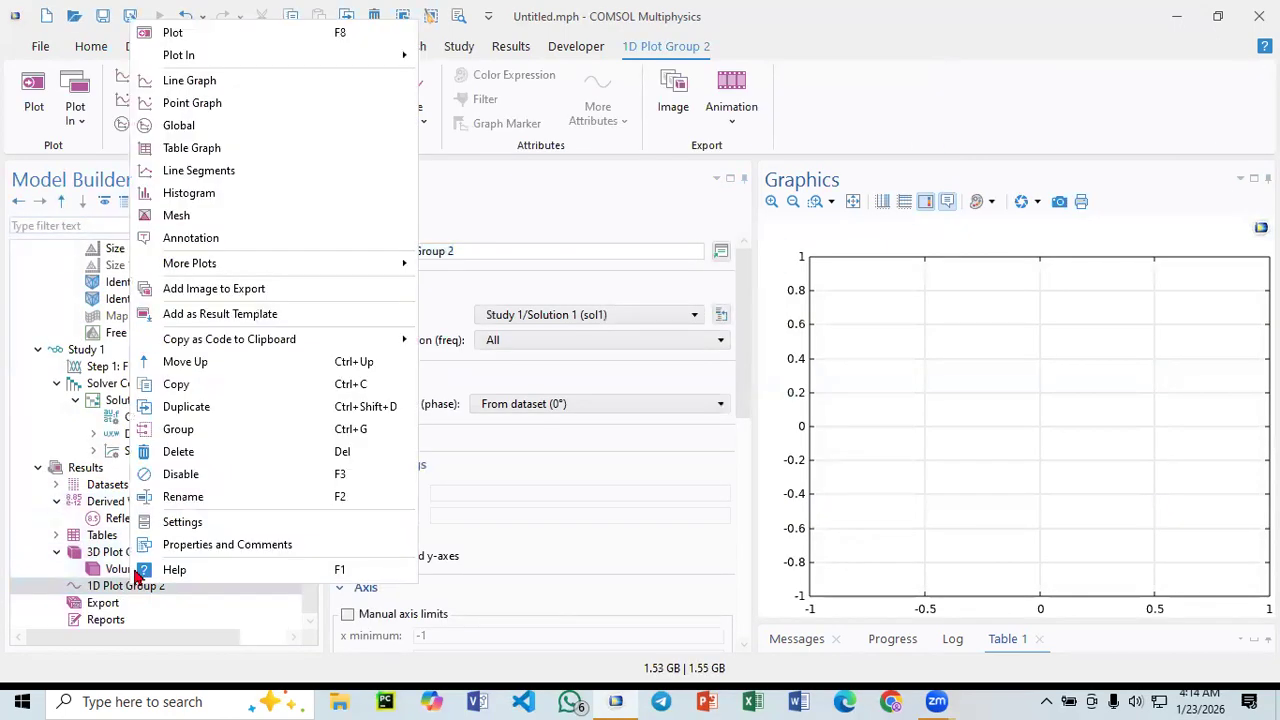
{"action": "left_click", "coordinate": [193, 131]}
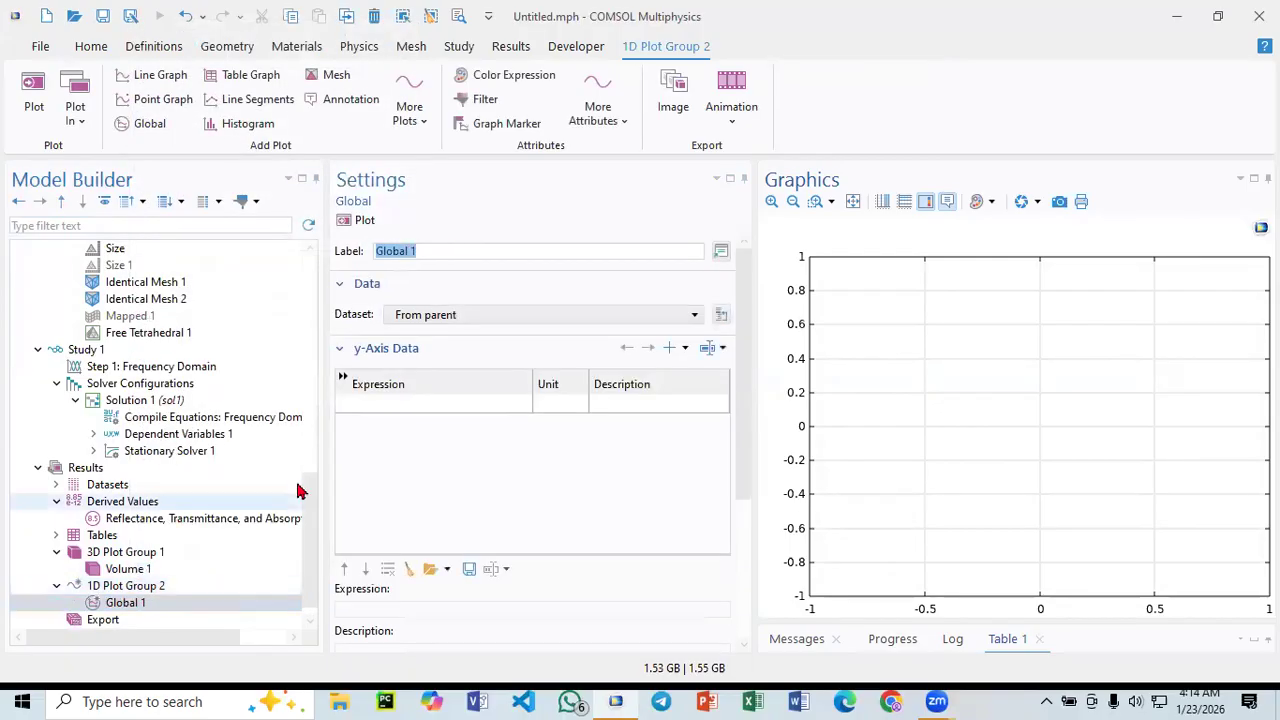
- Examine the S-parameter and transmittance expressions available for the Global plot under the electromagnetic waves interface's ports
{"action": "left_click", "coordinate": [389, 405]}
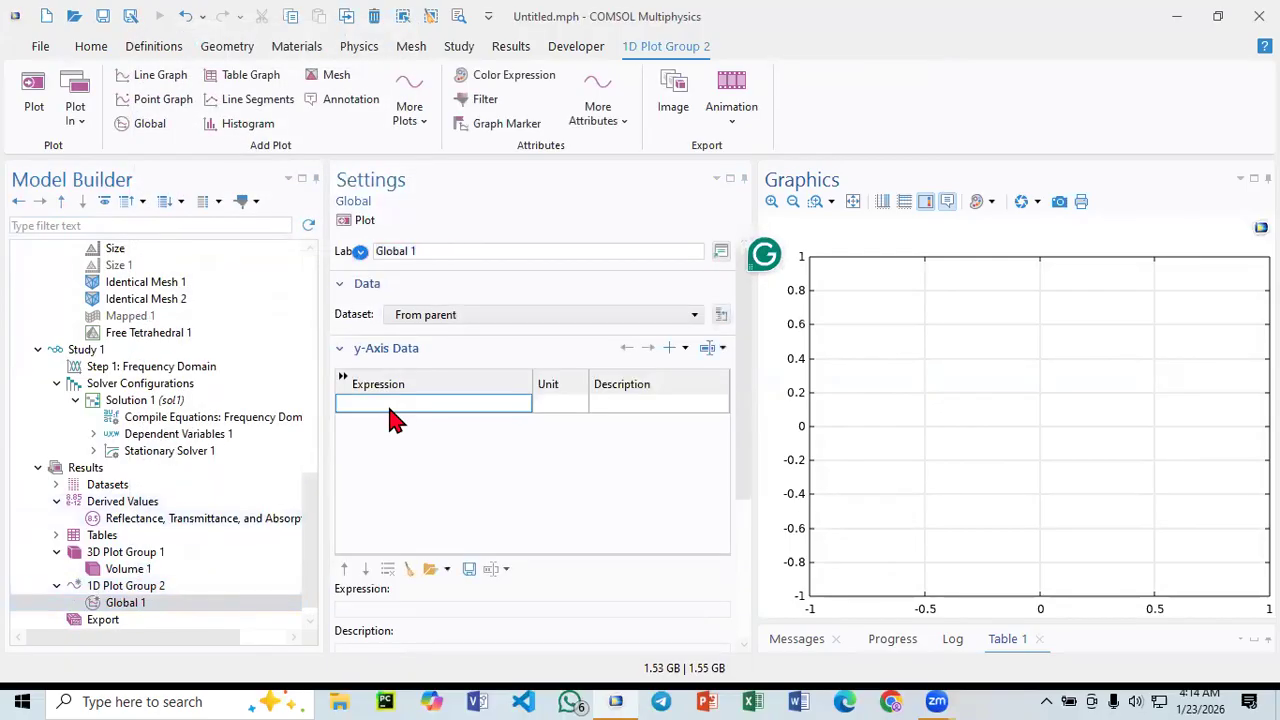
{"action": "left_click", "coordinate": [708, 347]}
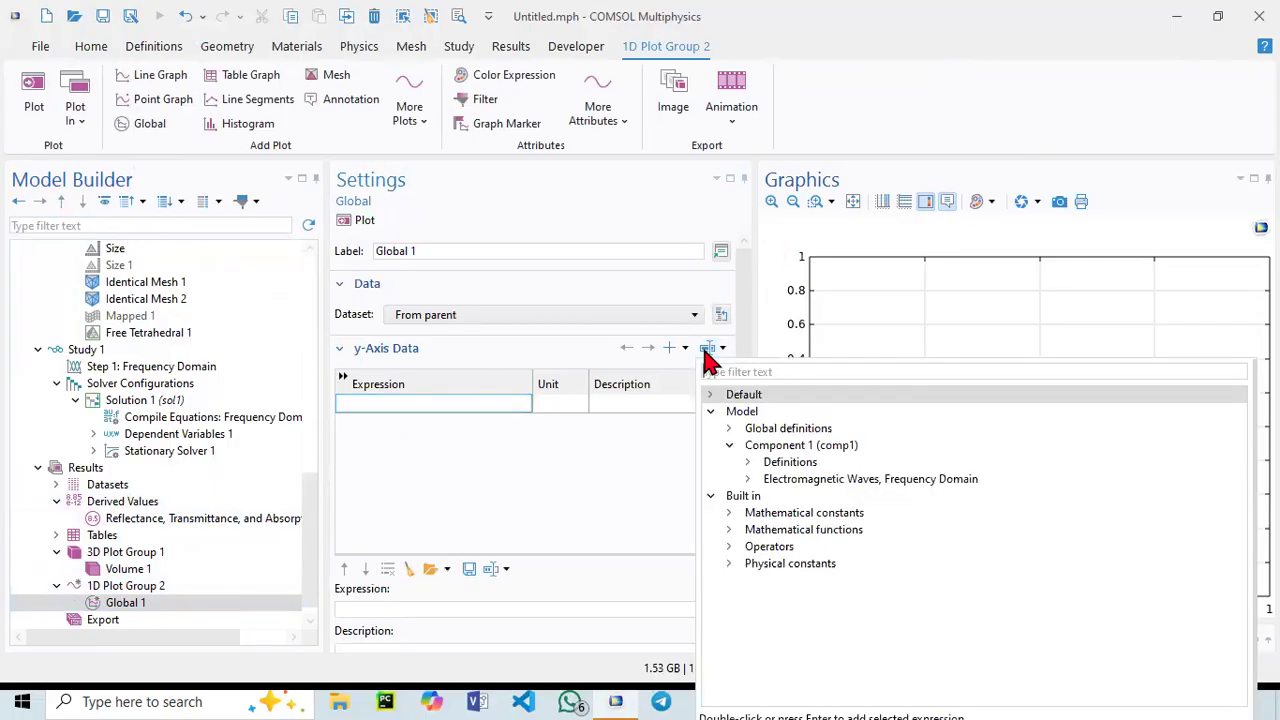
{"action": "left_click", "coordinate": [750, 481]}
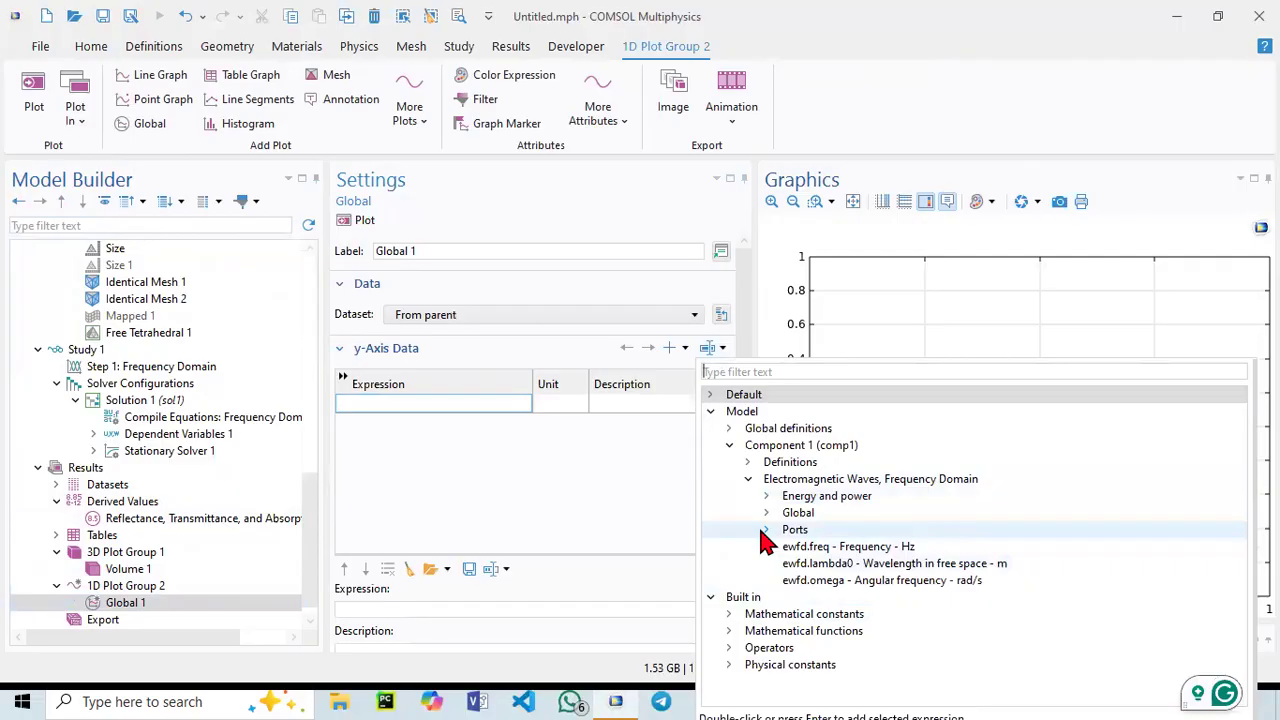
{"action": "left_click", "coordinate": [765, 530]}
{"action": "scroll", "coordinate": [770, 585], "scroll_direction": "down", "scroll_amount": 5}
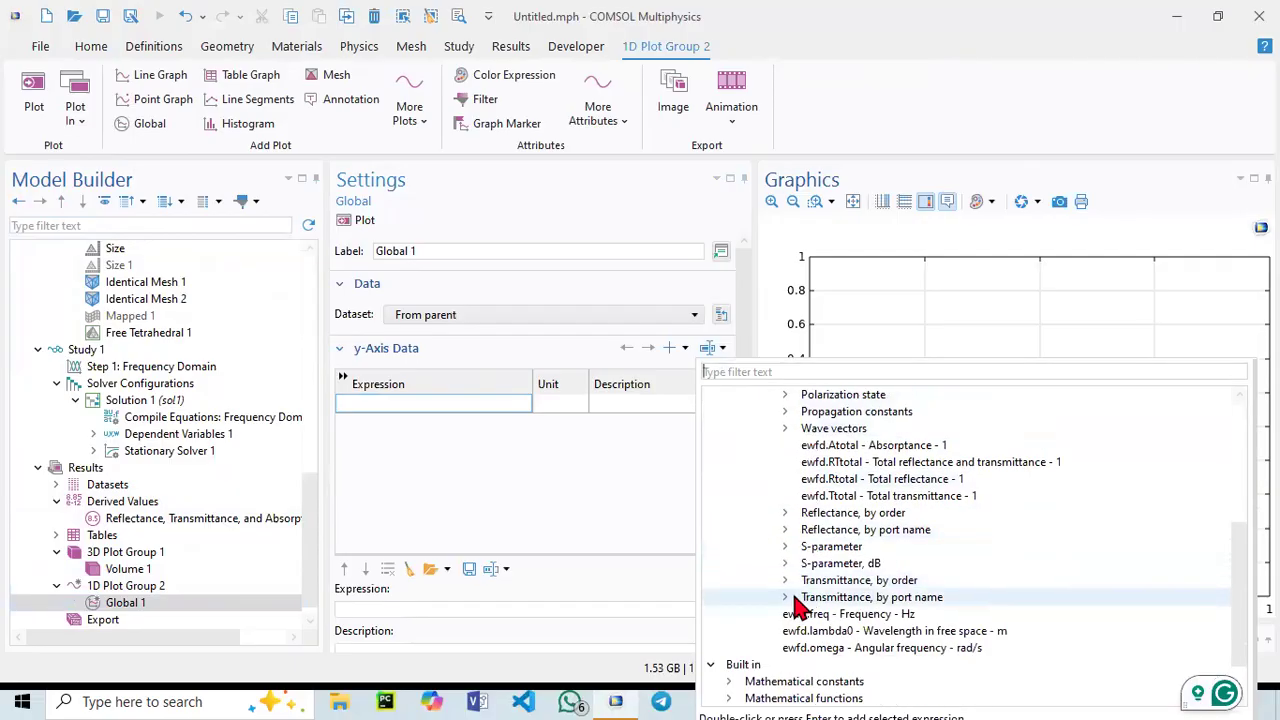
{"action": "left_click", "coordinate": [786, 598]}
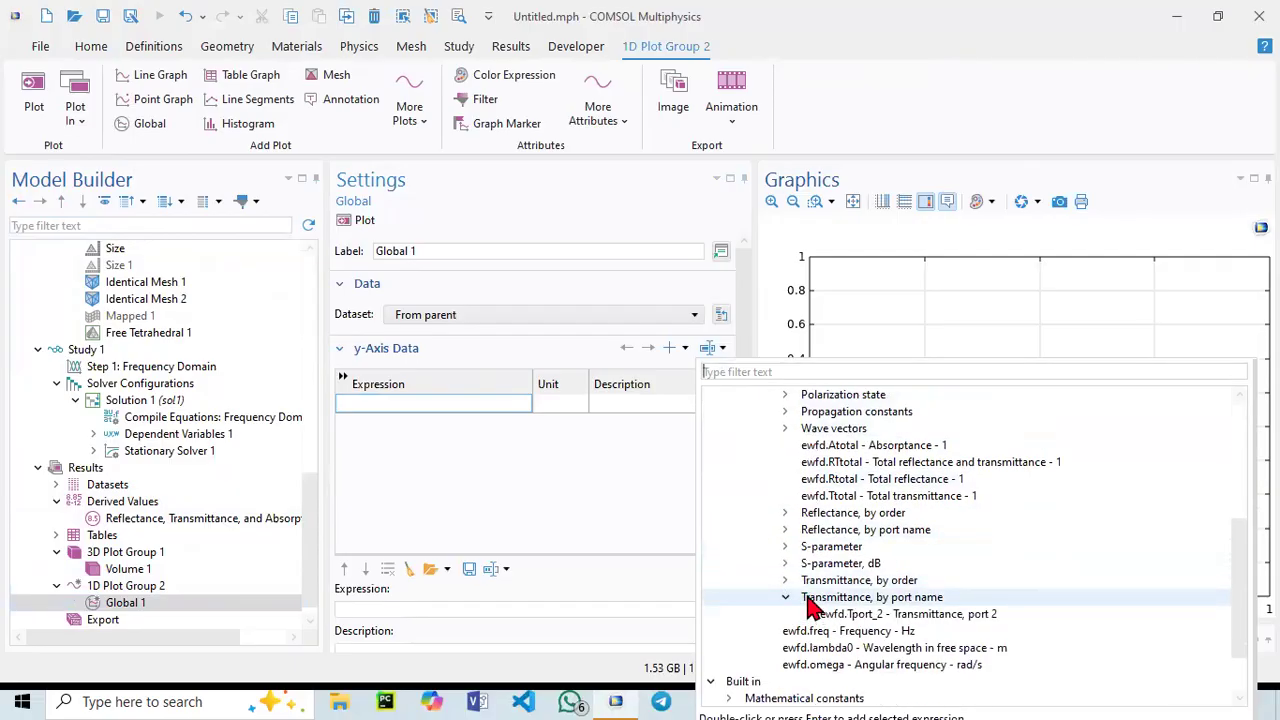
{"action": "left_click", "coordinate": [797, 581]}
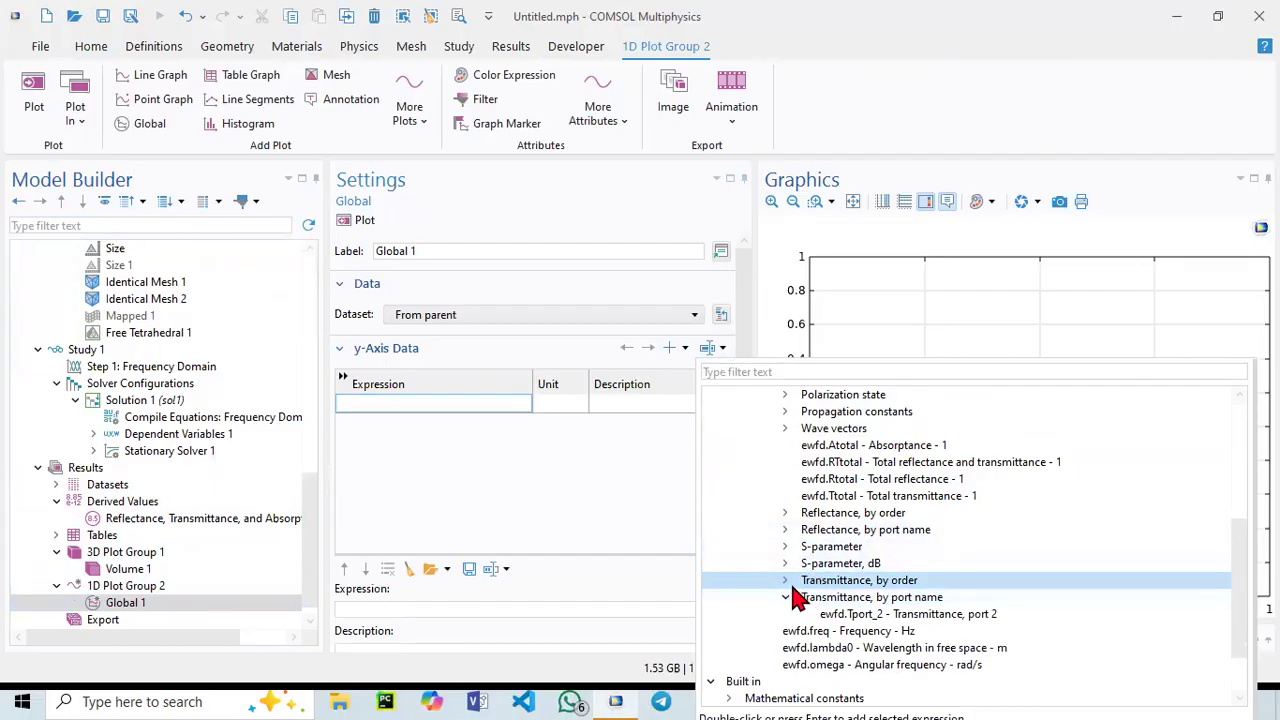
{"action": "left_click", "coordinate": [792, 548]}
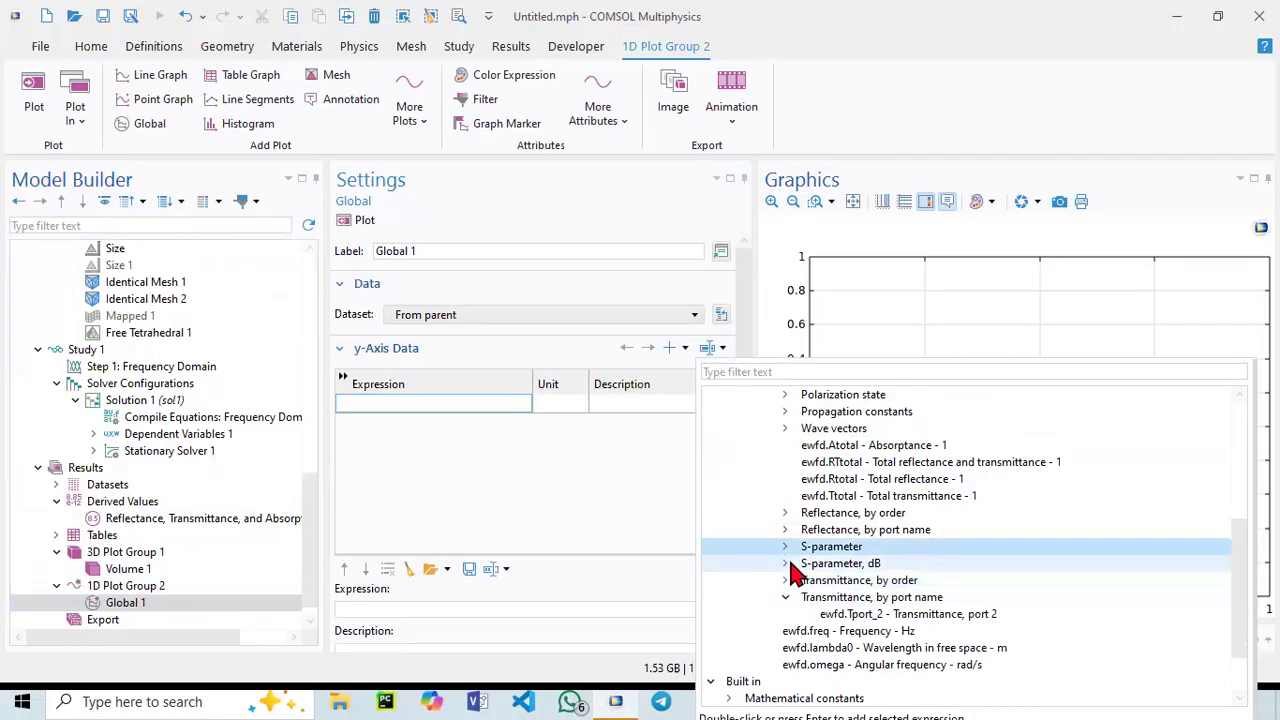
{"action": "left_click", "coordinate": [785, 547]}
{"action": "left_click", "coordinate": [834, 565]}
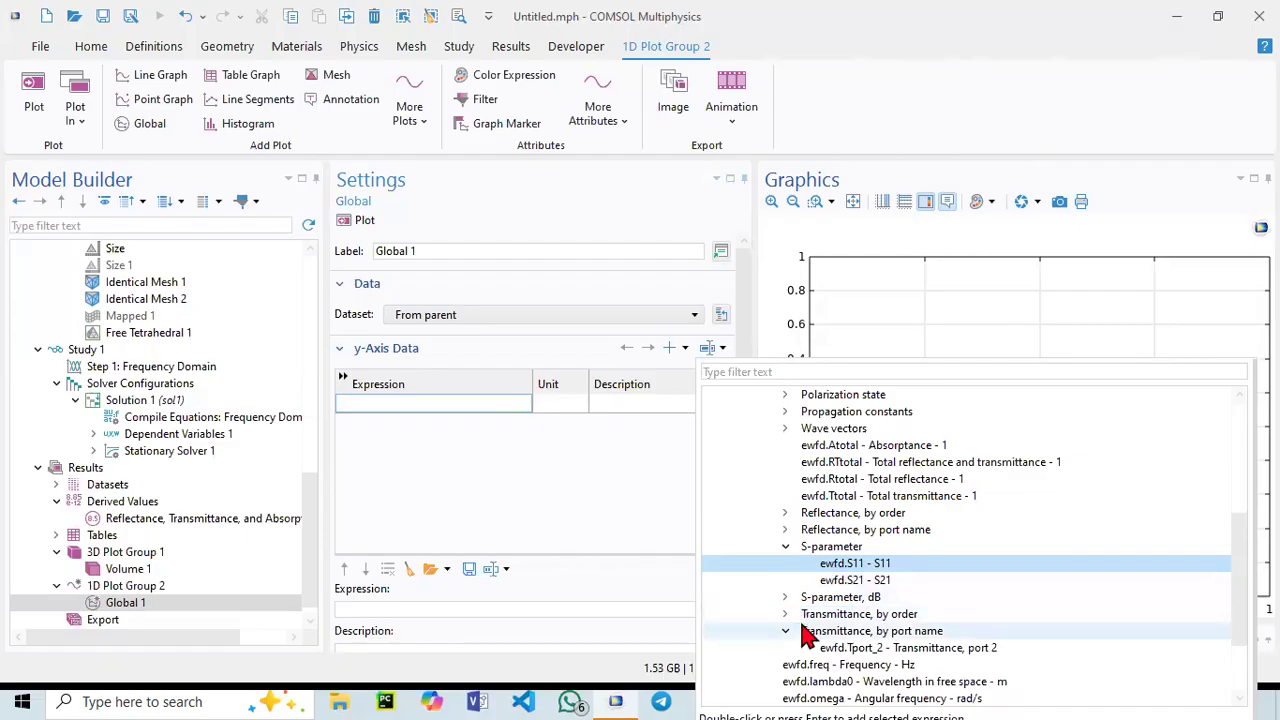
{"action": "scroll", "coordinate": [808, 635], "scroll_direction": "down", "scroll_amount": 1}
{"action": "left_click", "coordinate": [786, 563]}
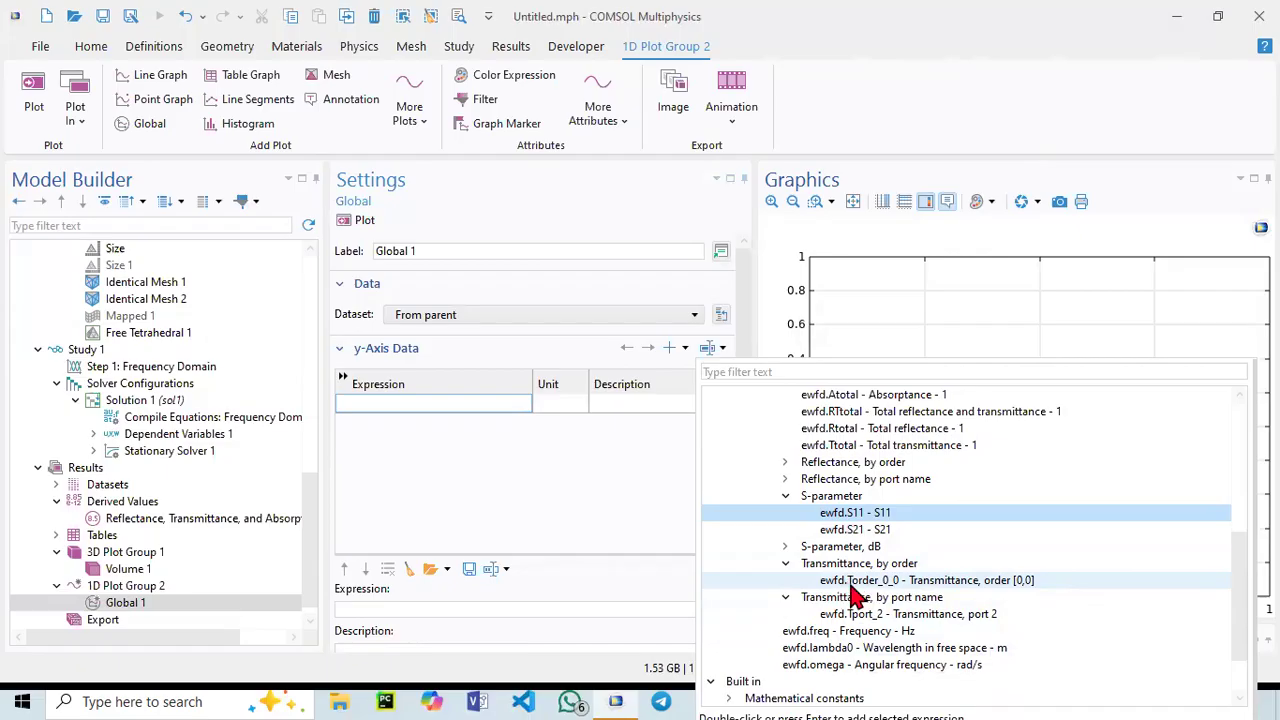
{"action": "scroll", "coordinate": [865, 592], "scroll_direction": "up", "scroll_amount": 2}
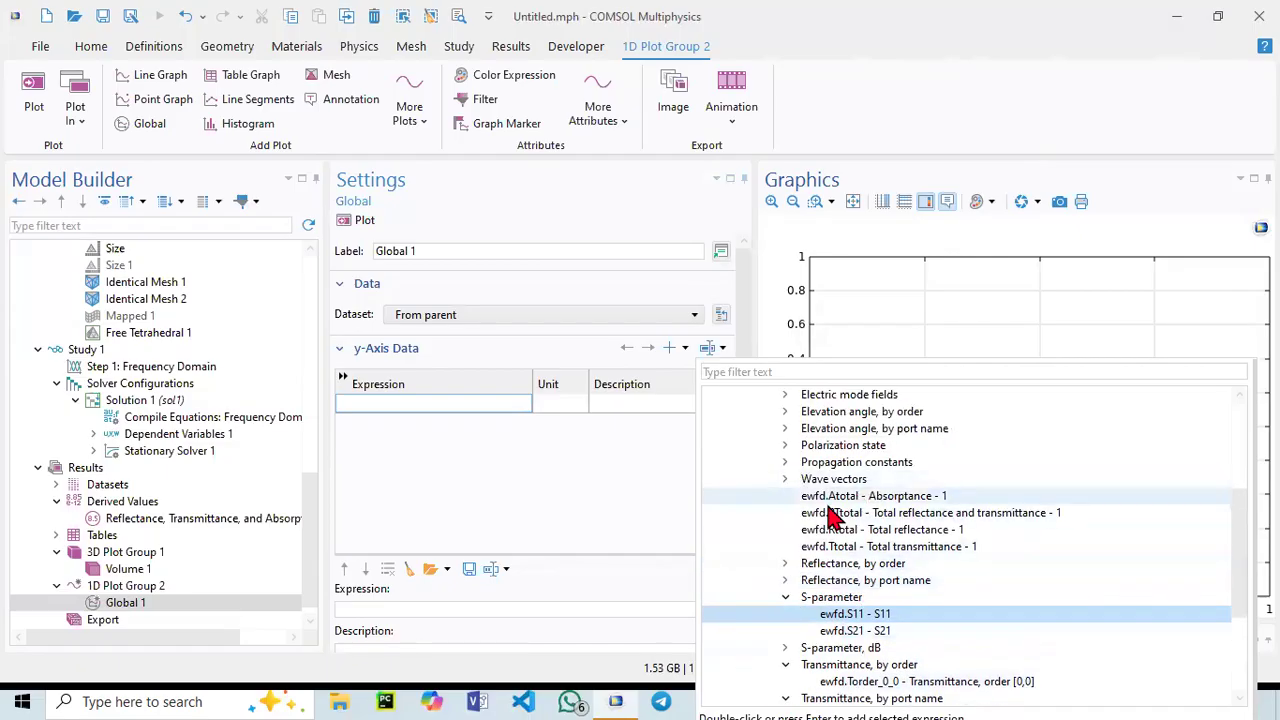
- Set the Global plot's y-axis expression to the total transmittance, ewfd.Ttotal, and plot it
{"action": "left_click", "coordinate": [850, 513]}
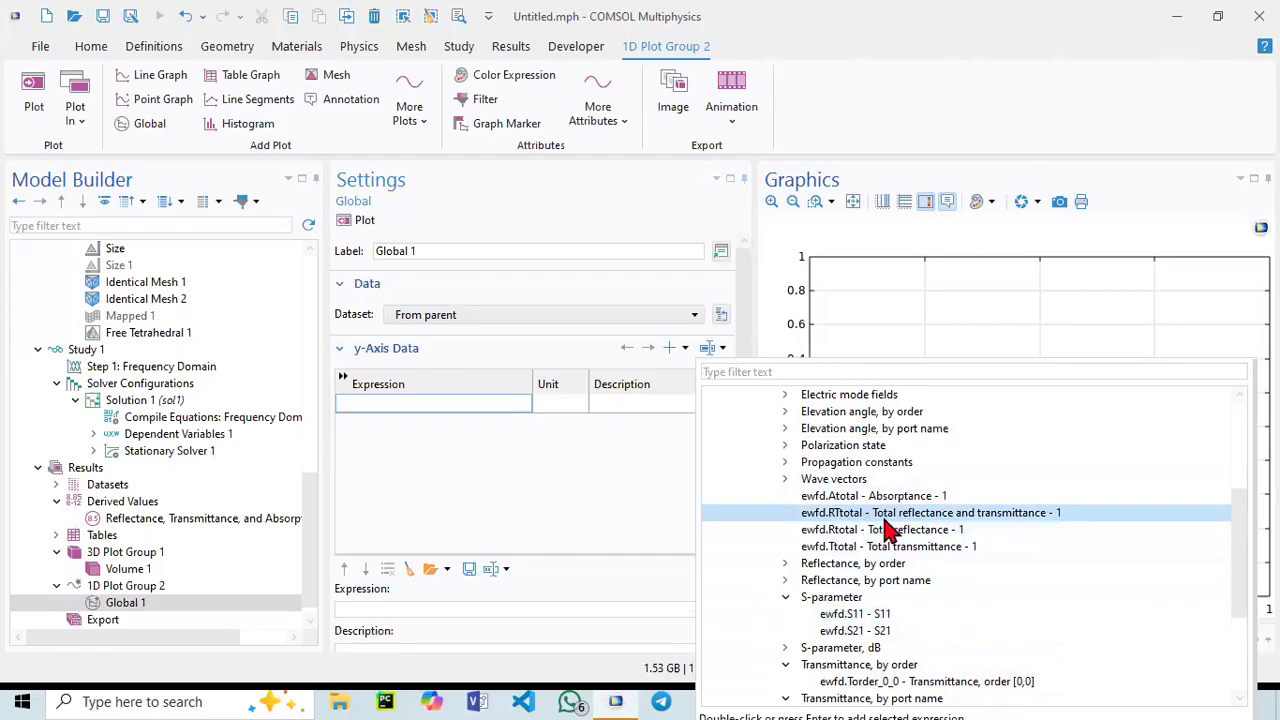
{"action": "left_click", "coordinate": [848, 552]}
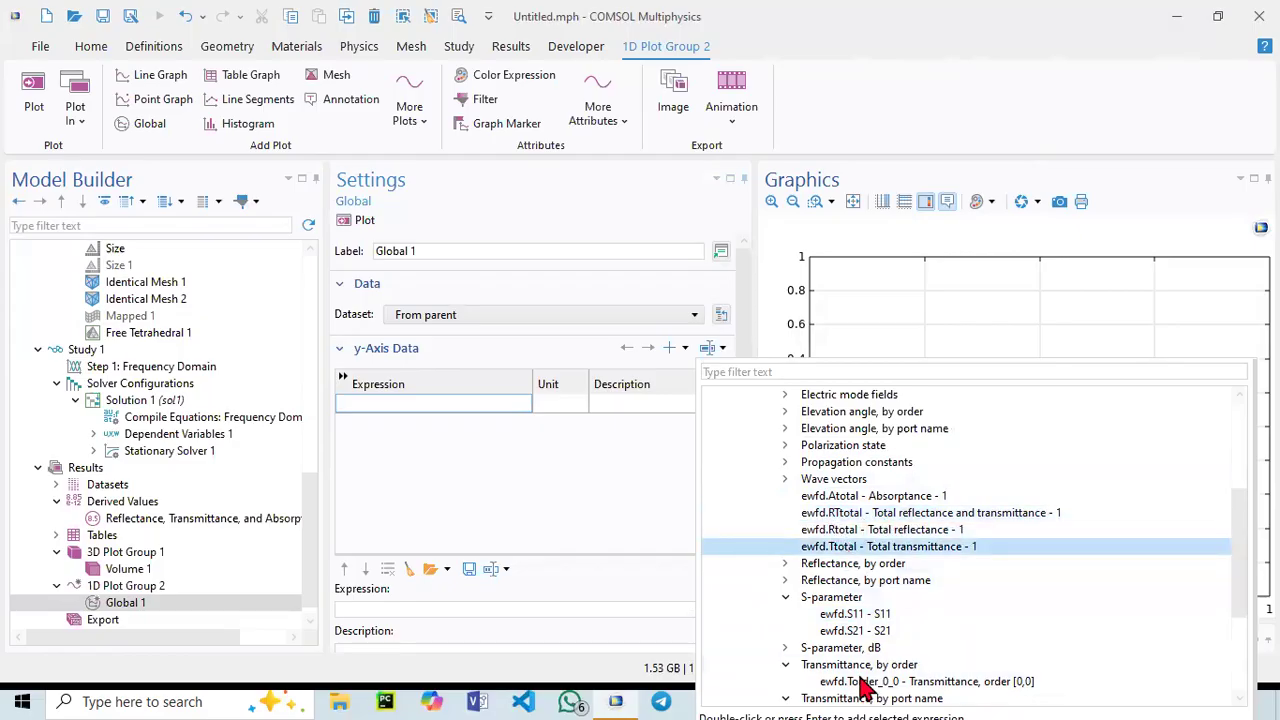
{"action": "double_click", "coordinate": [843, 548]}
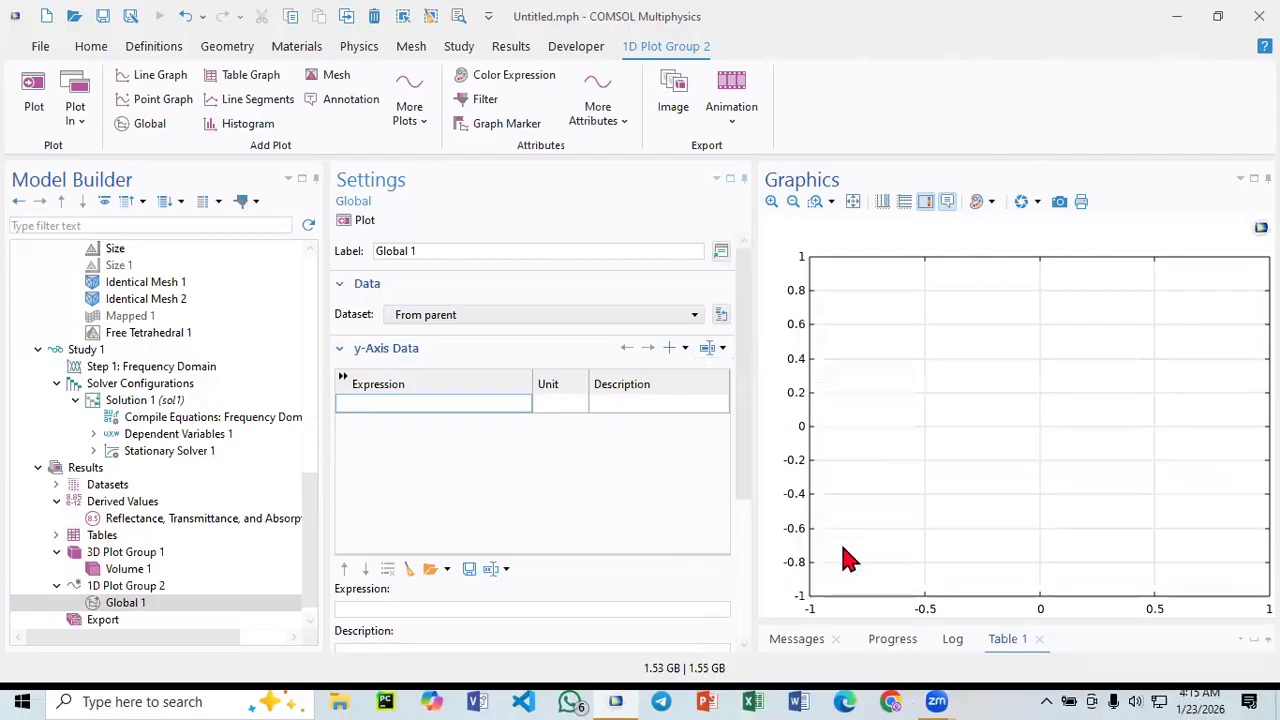
{"action": "left_click", "coordinate": [364, 224]}
{"action": "mouse_move", "coordinate": [1052, 434]}
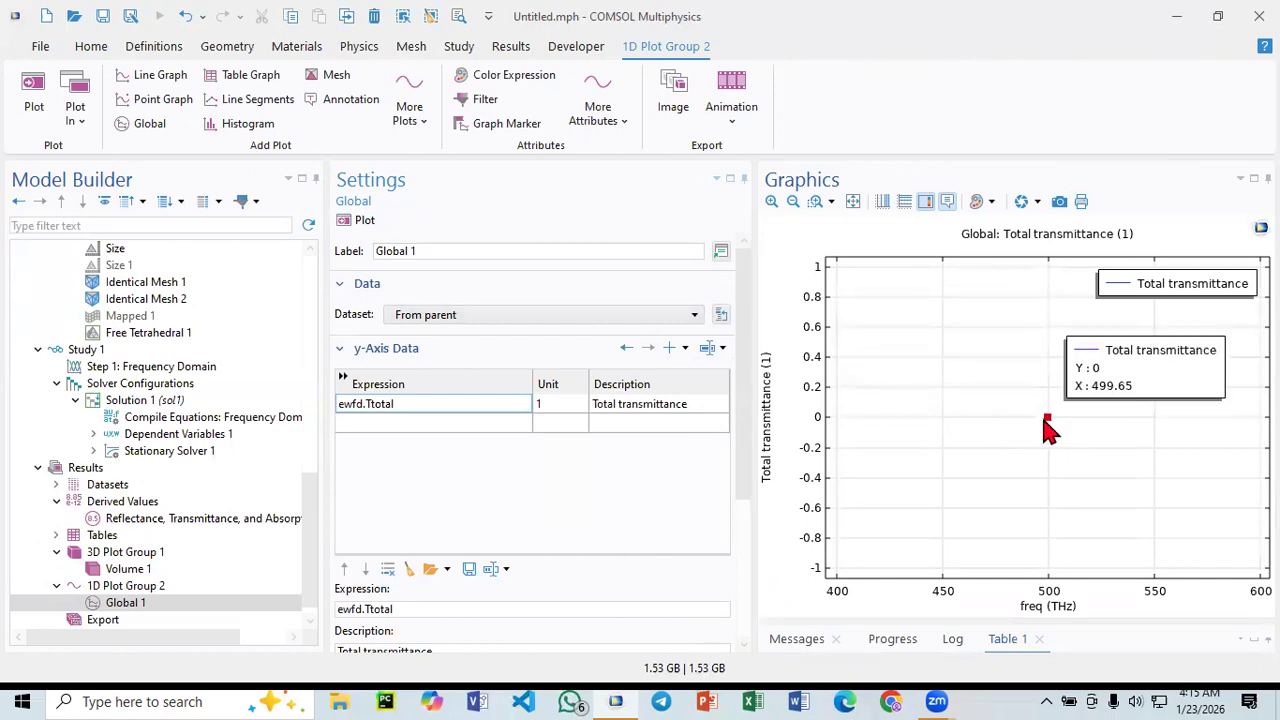
- Add the total reflectance, ewfd.Rtotal, as a second y-axis expression of the Global plot and replot
{"action": "left_click", "coordinate": [437, 421]}
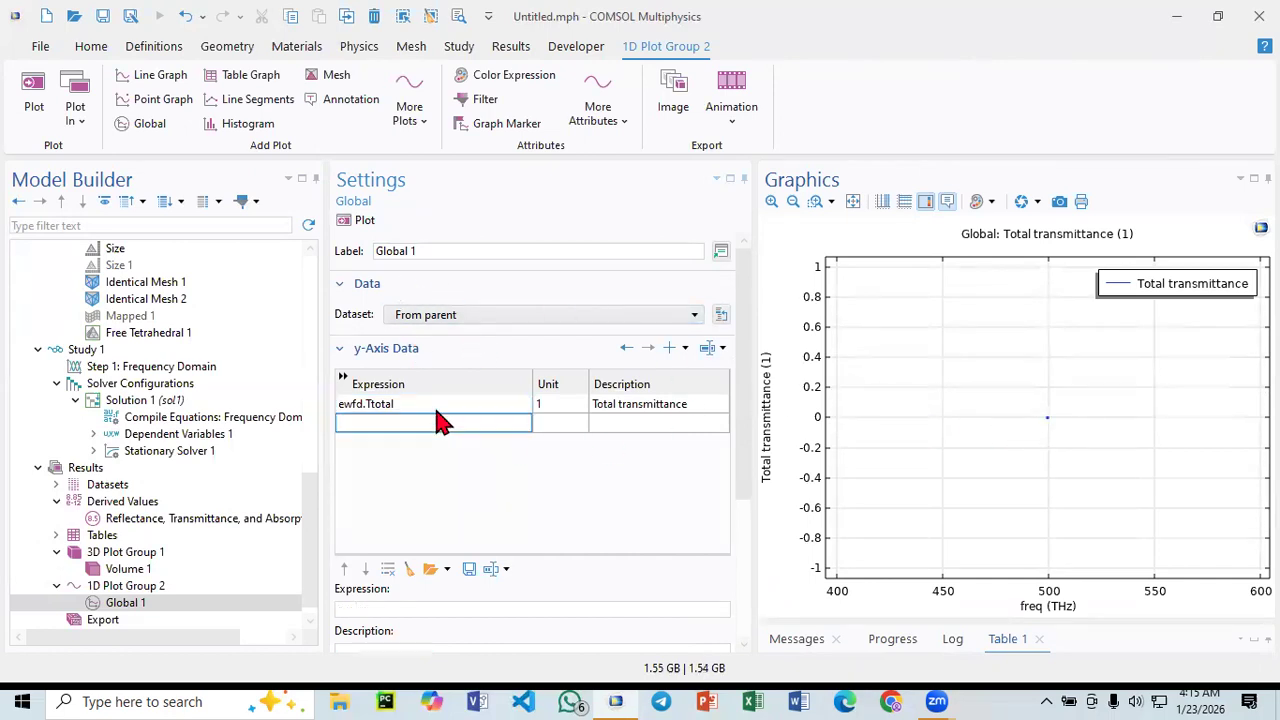
{"action": "left_click", "coordinate": [683, 349]}
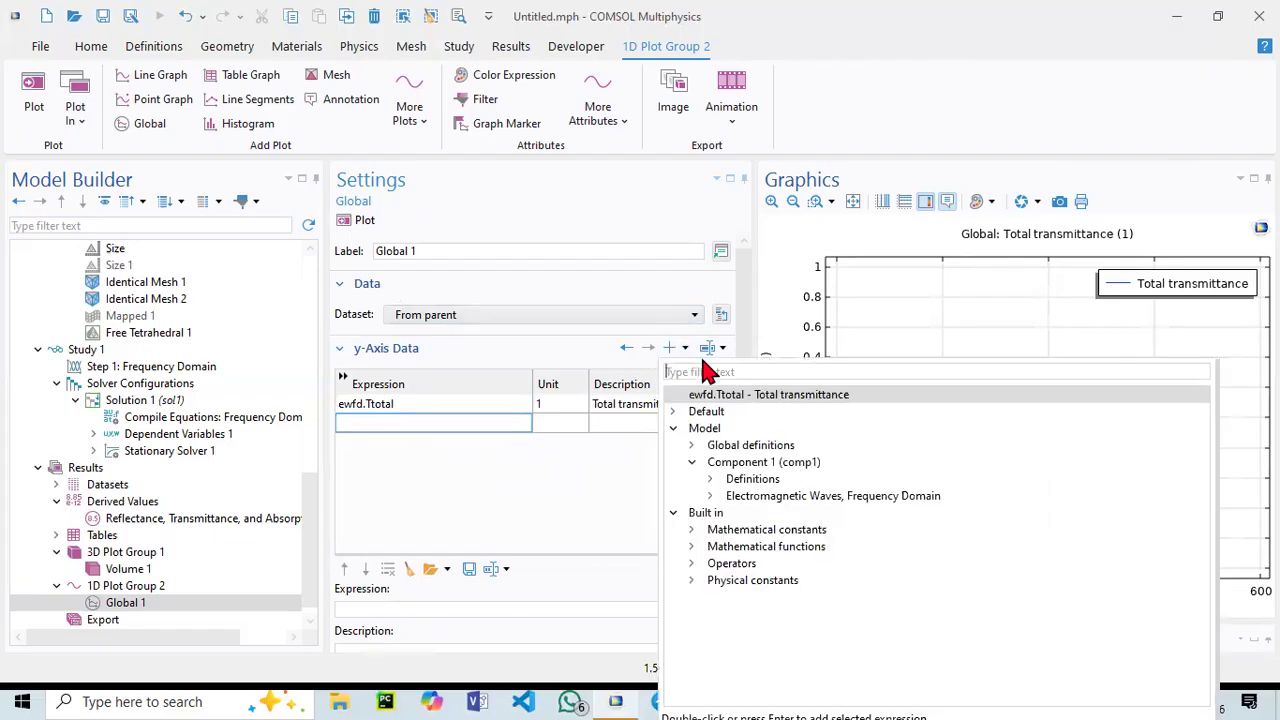
{"action": "left_click", "coordinate": [711, 496]}
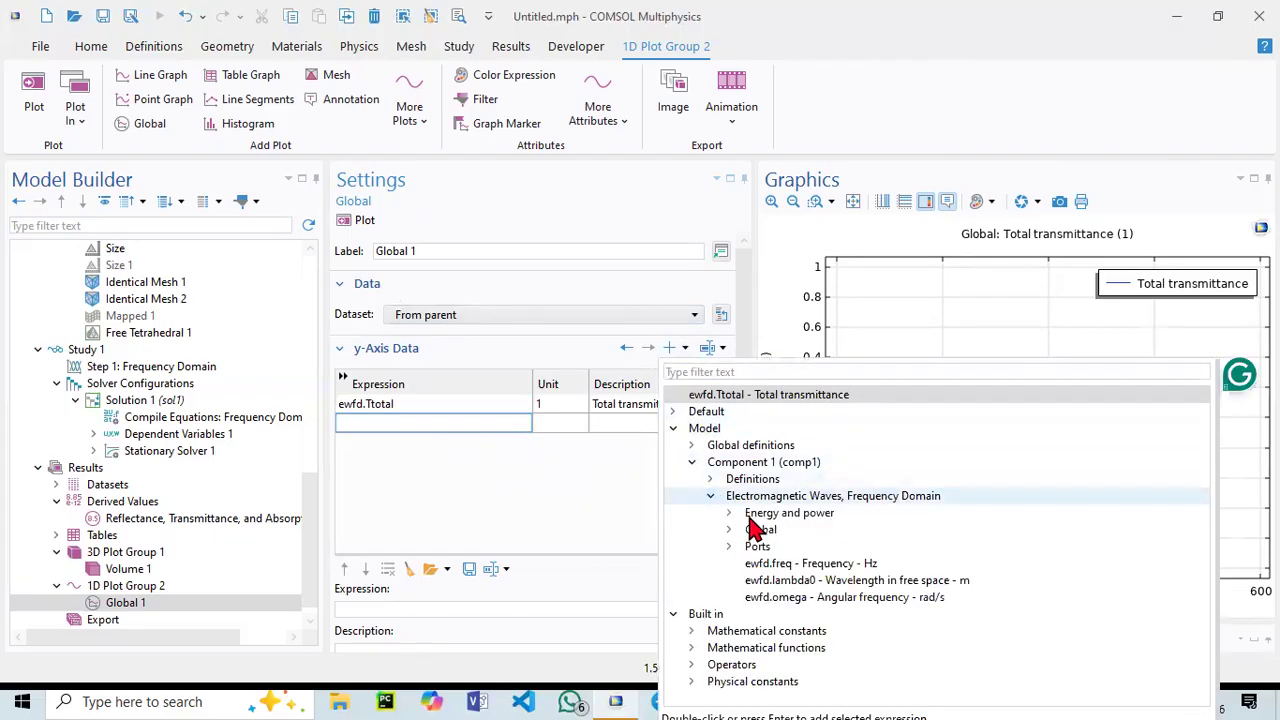
{"action": "left_click", "coordinate": [729, 547]}
{"action": "scroll", "coordinate": [735, 590], "scroll_direction": "down", "scroll_amount": 3}
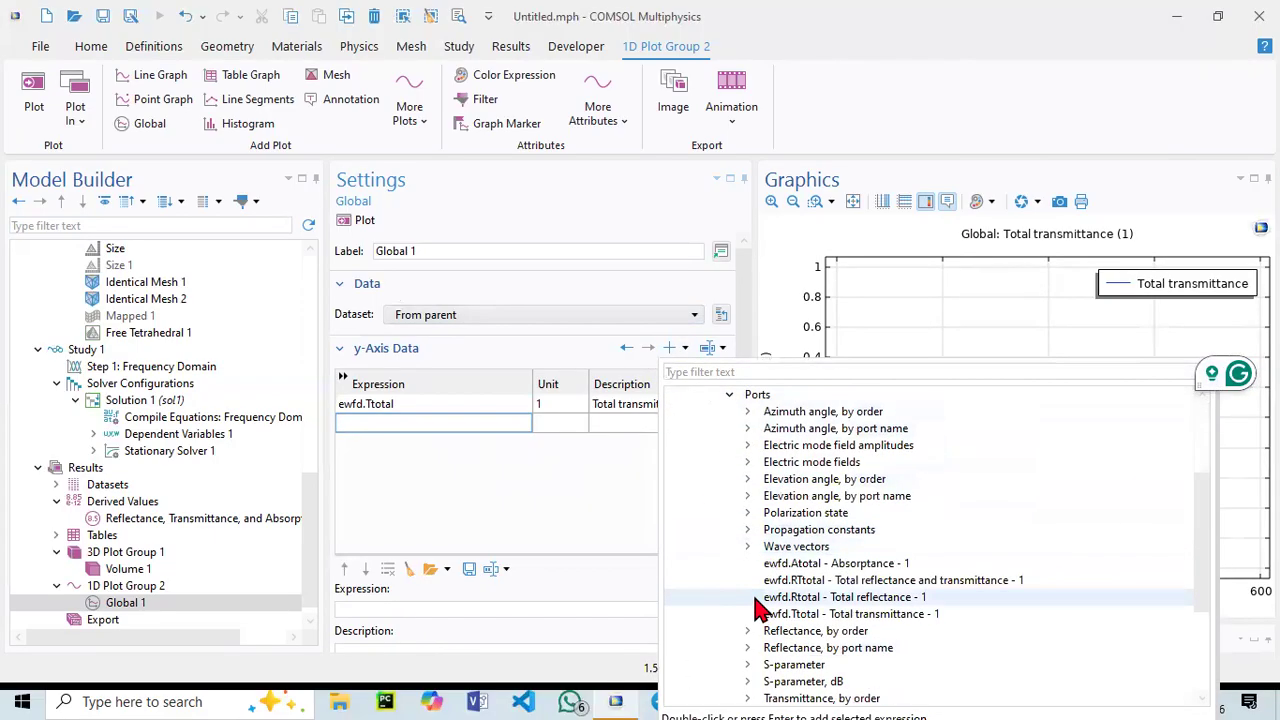
{"action": "left_click", "coordinate": [818, 598]}
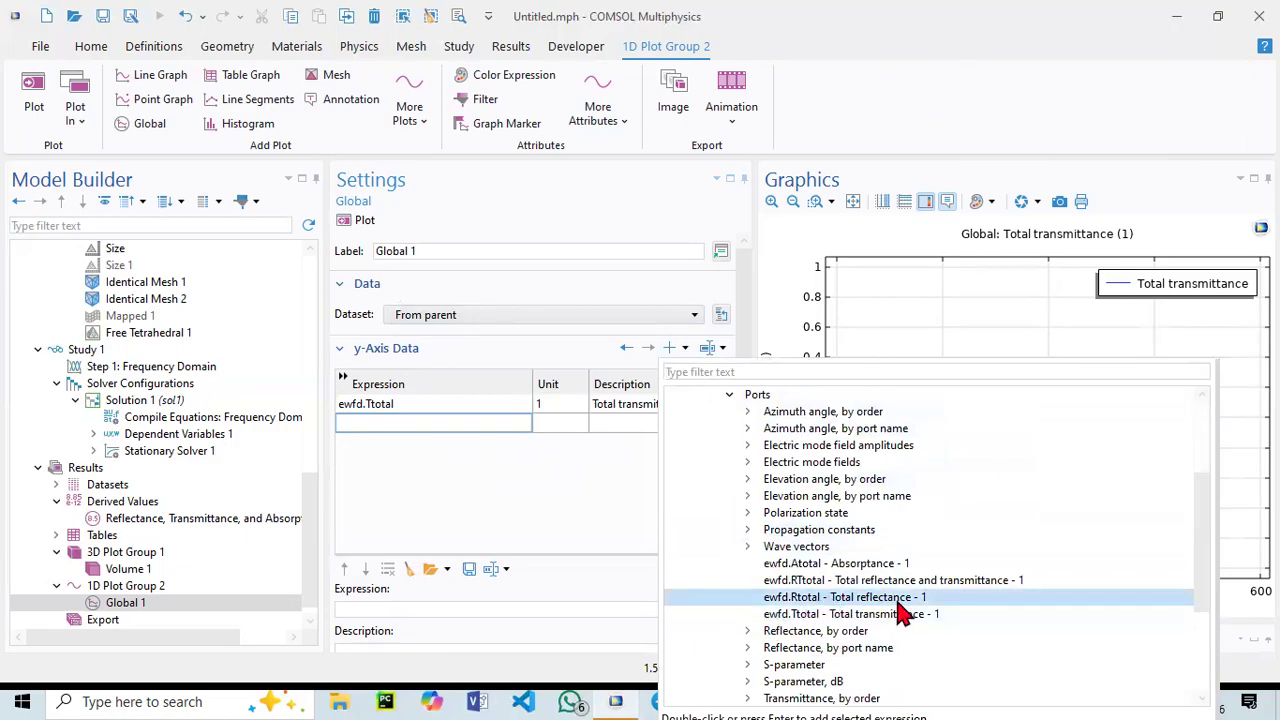
{"action": "double_click", "coordinate": [812, 605]}
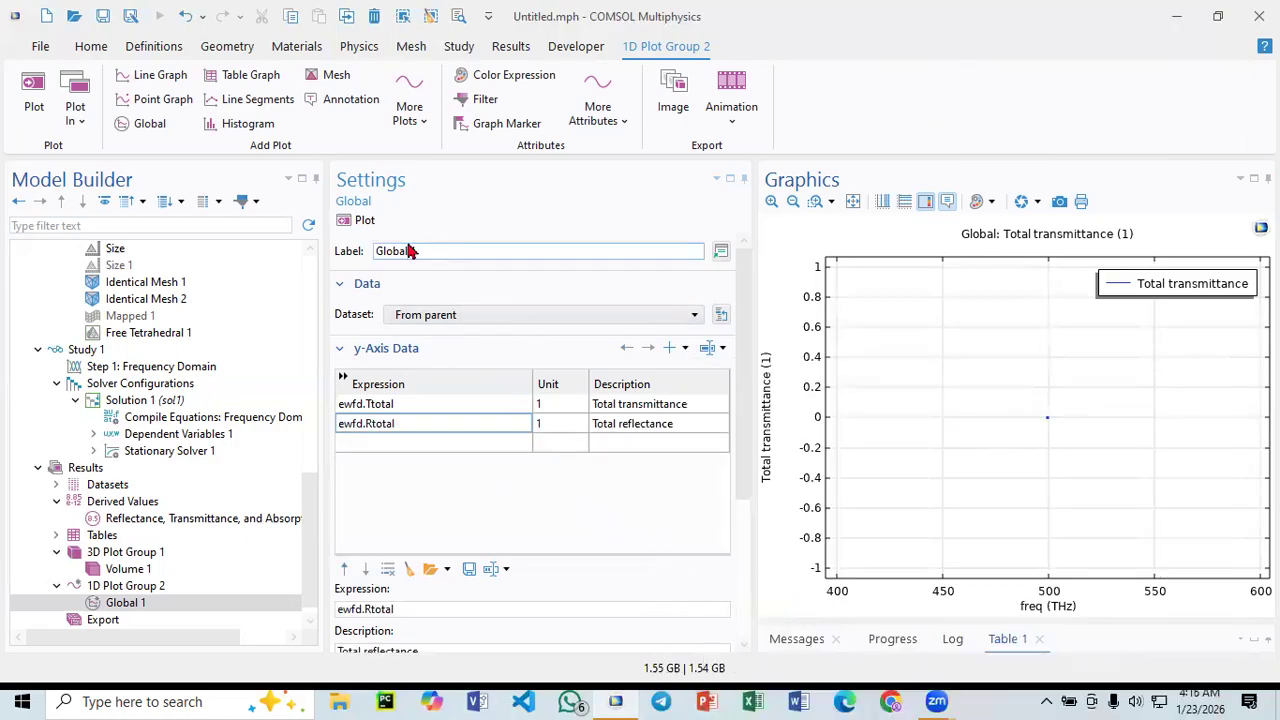
{"action": "left_click", "coordinate": [364, 222]}
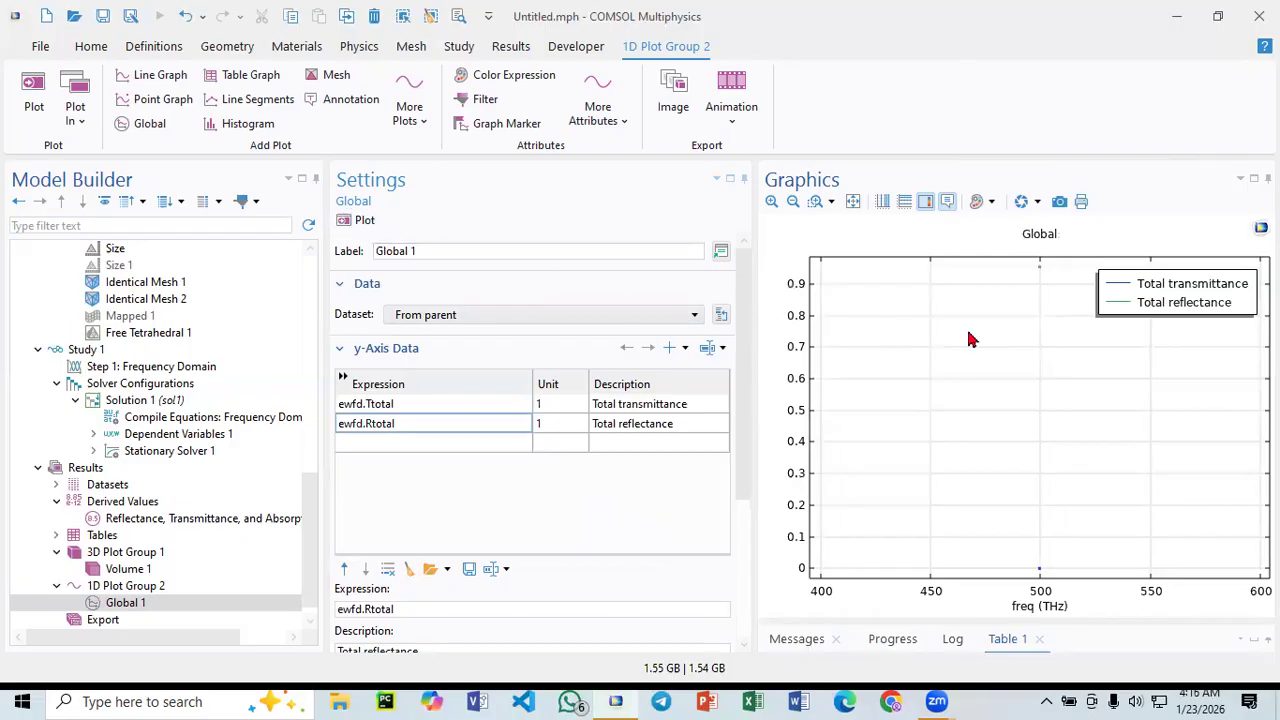
- Inspect the reflectance point and the 3D electric field norm plot, and return to the Global plot's settings
{"action": "mouse_move", "coordinate": [1040, 270]}
{"action": "left_click", "coordinate": [140, 556]}
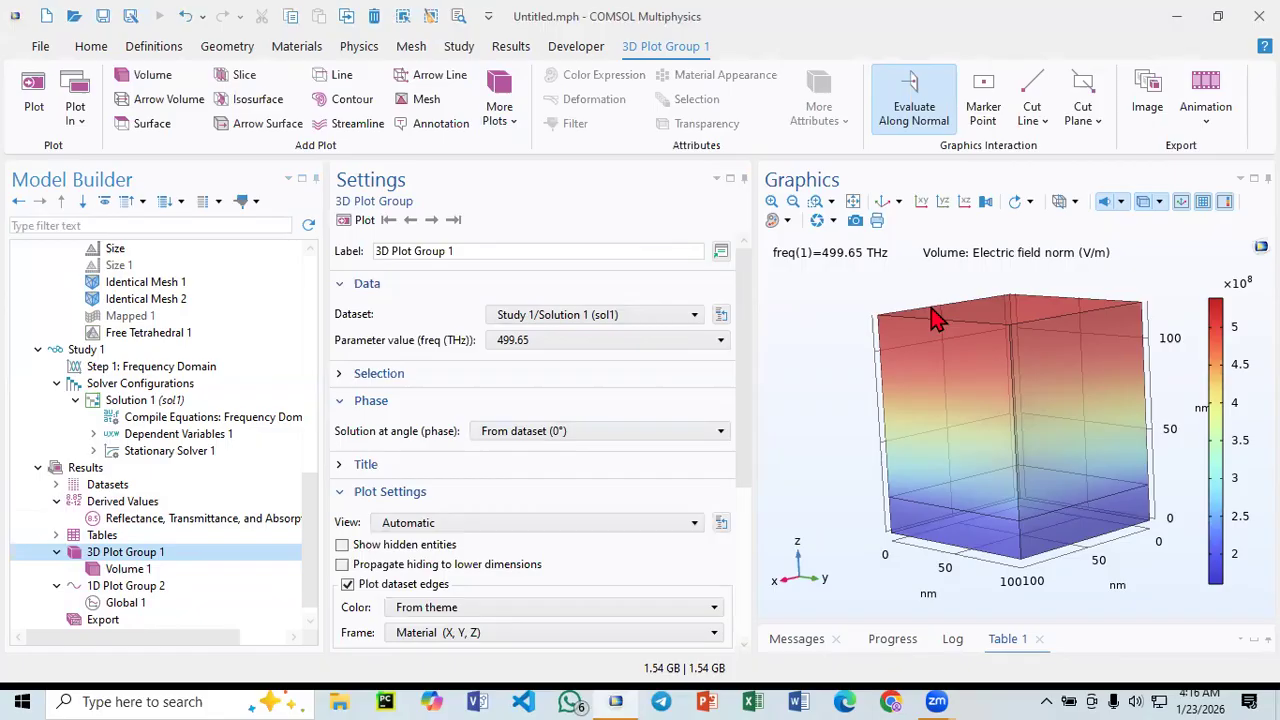
{"action": "left_click", "coordinate": [122, 604]}
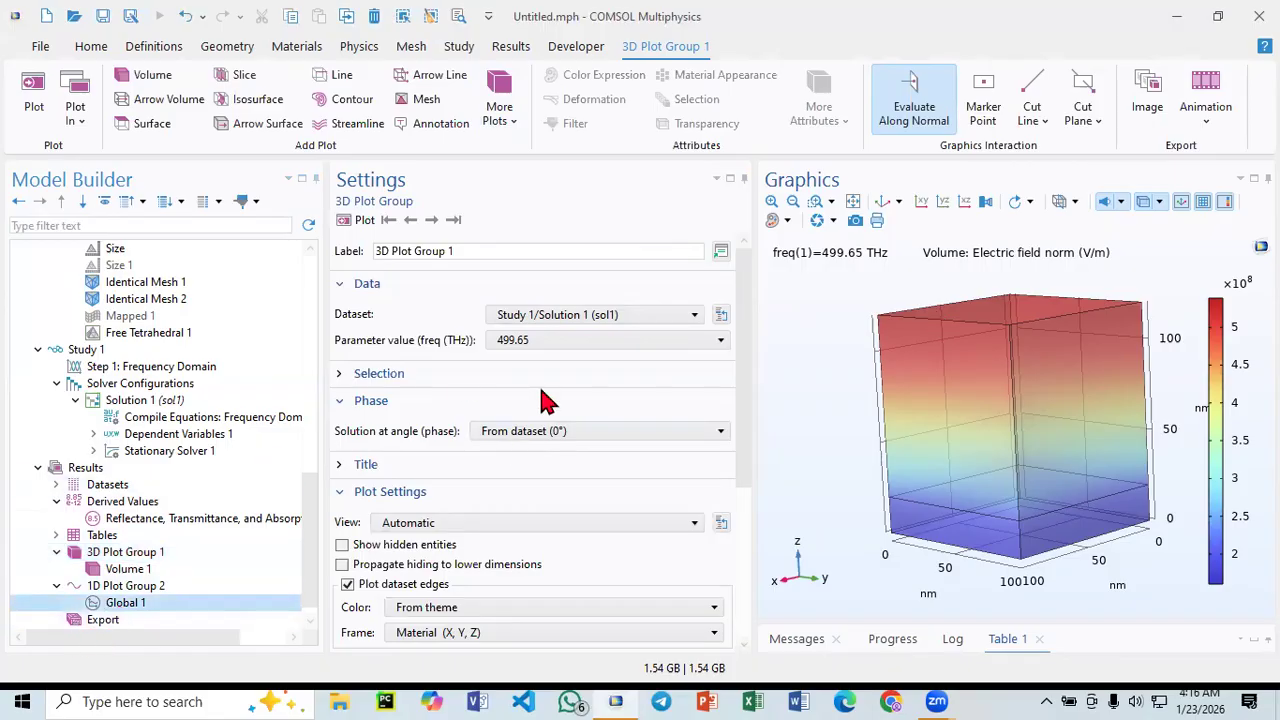
- Replace the Global plot's y-axis expressions with the absorptance, ewfd.Atotal, and undo the replacement
{"action": "left_click", "coordinate": [710, 347]}
{"action": "left_click", "coordinate": [748, 512]}
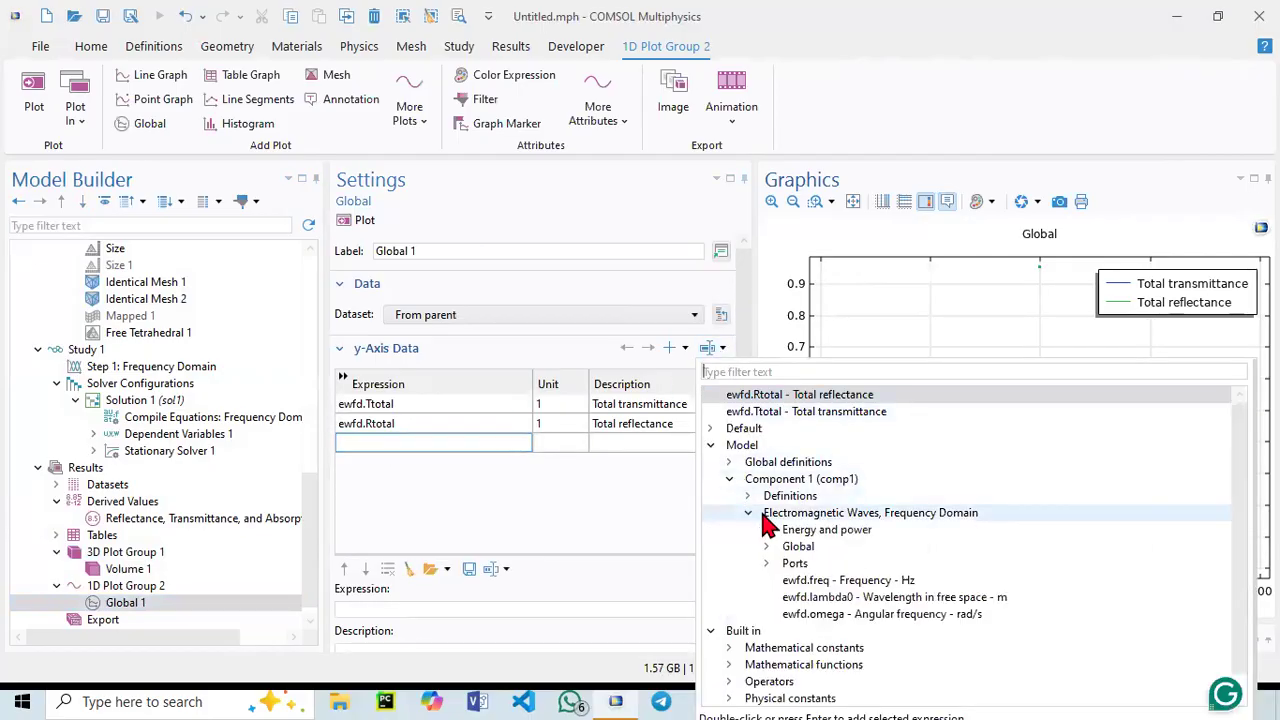
{"action": "scroll", "coordinate": [760, 530], "scroll_direction": "down", "scroll_amount": 1}
{"action": "left_click", "coordinate": [767, 547]}
{"action": "scroll", "coordinate": [775, 565], "scroll_direction": "down", "scroll_amount": 2}
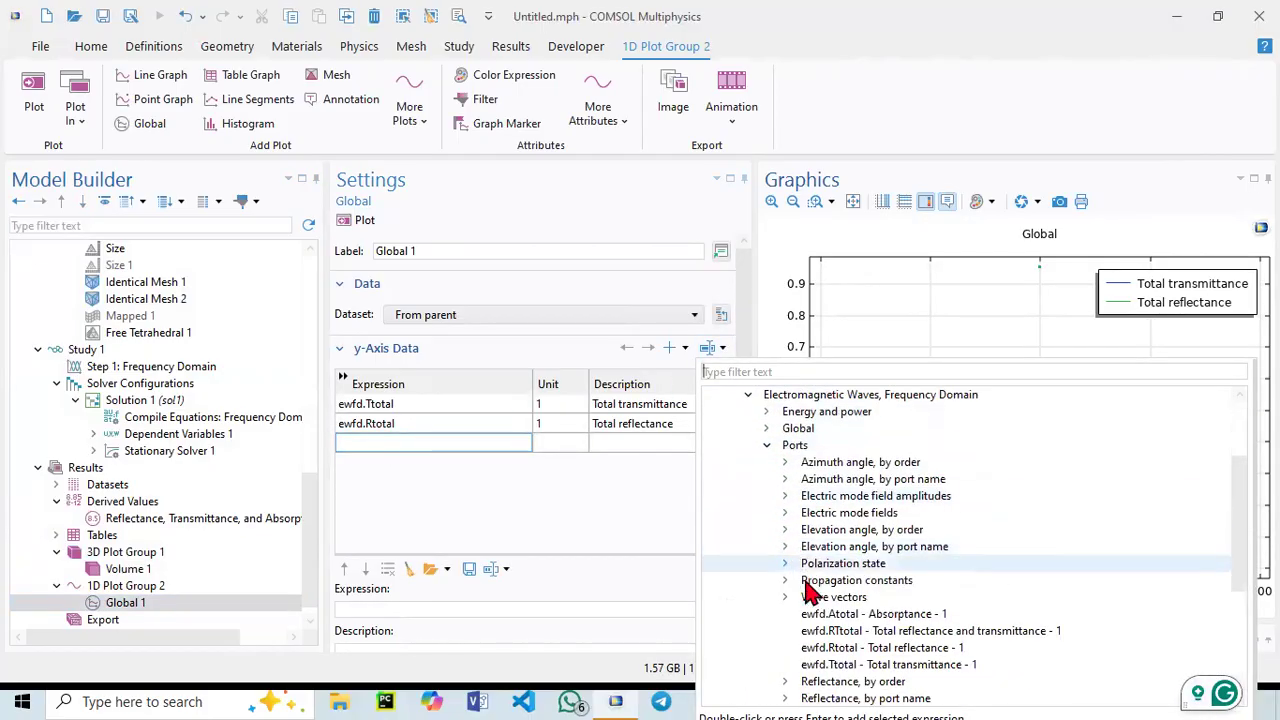
{"action": "scroll", "coordinate": [785, 620], "scroll_direction": "down", "scroll_amount": 2}
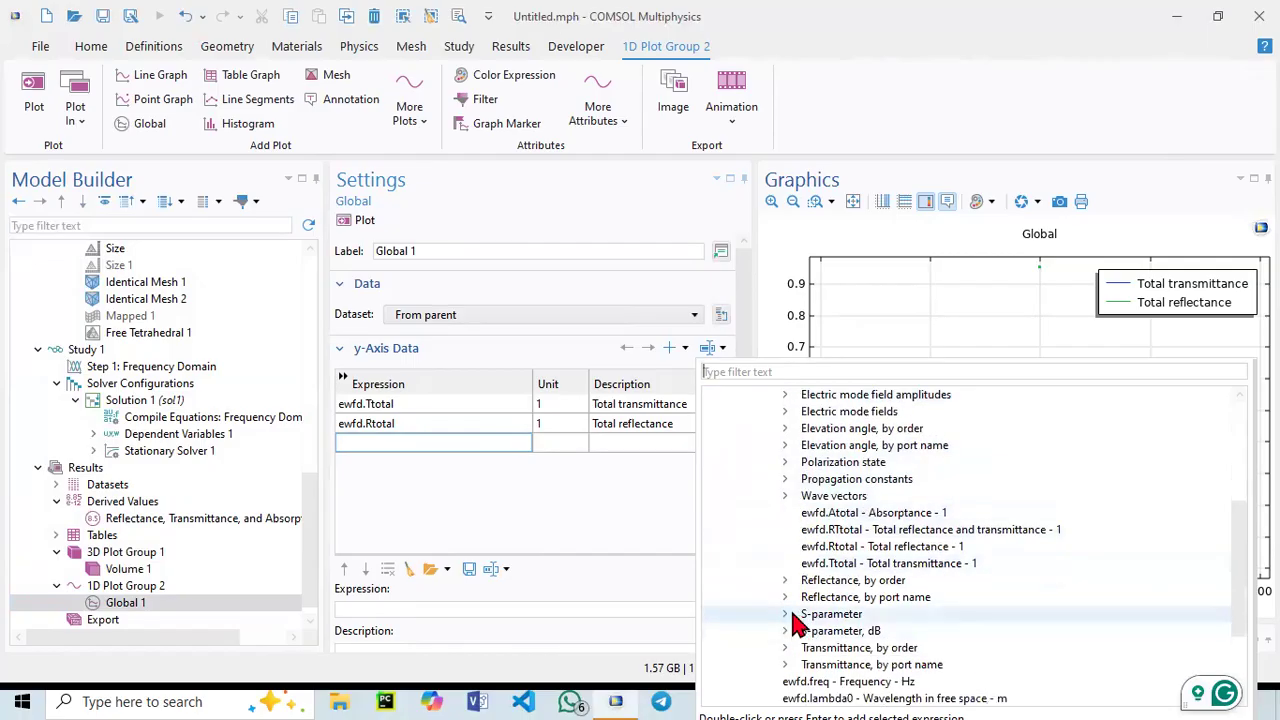
{"action": "scroll", "coordinate": [800, 622], "scroll_direction": "down", "scroll_amount": 2}
{"action": "scroll", "coordinate": [800, 550], "scroll_direction": "up", "scroll_amount": 1}
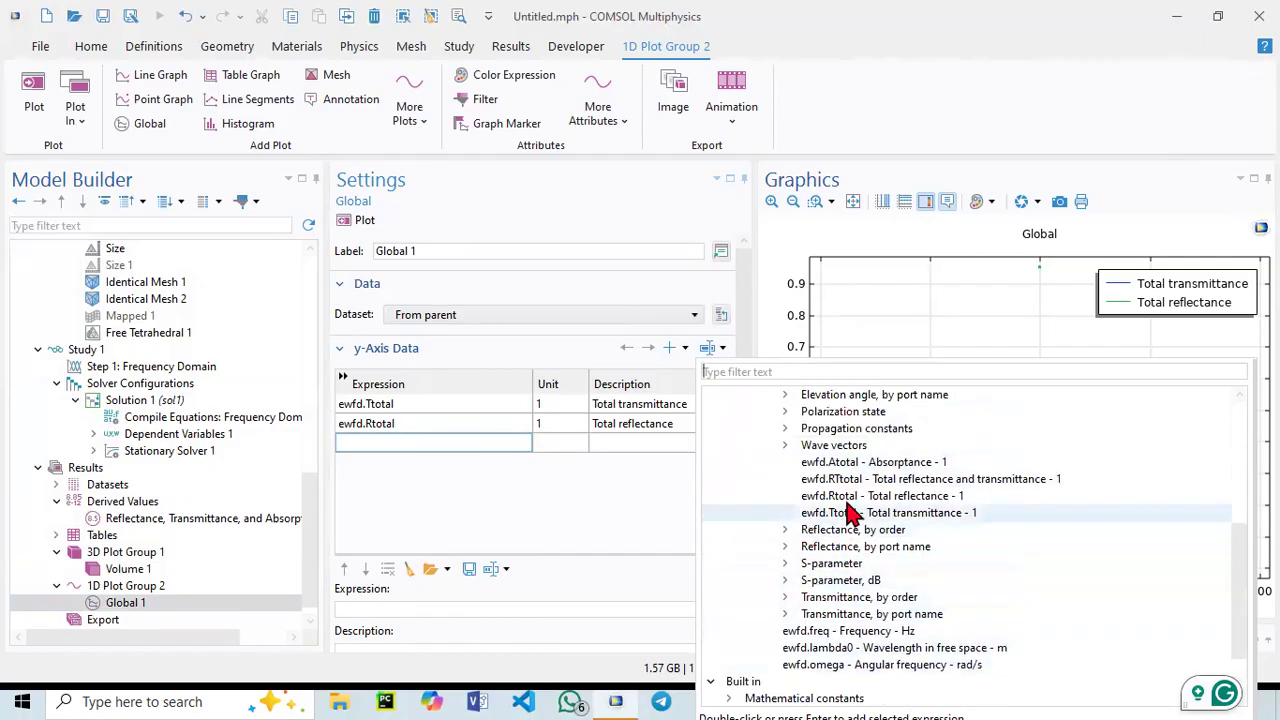
{"action": "left_click", "coordinate": [864, 463]}
{"action": "double_click", "coordinate": [862, 463]}
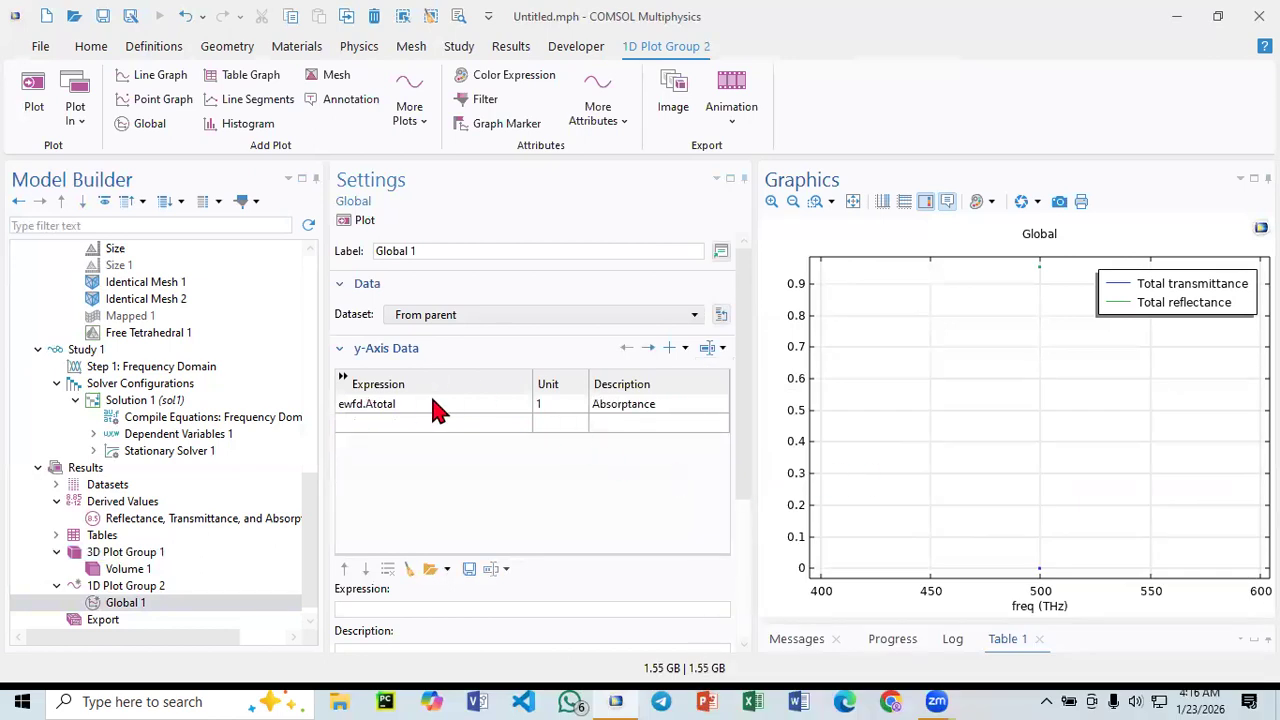
{"action": "key", "text": "ctrl+z"}
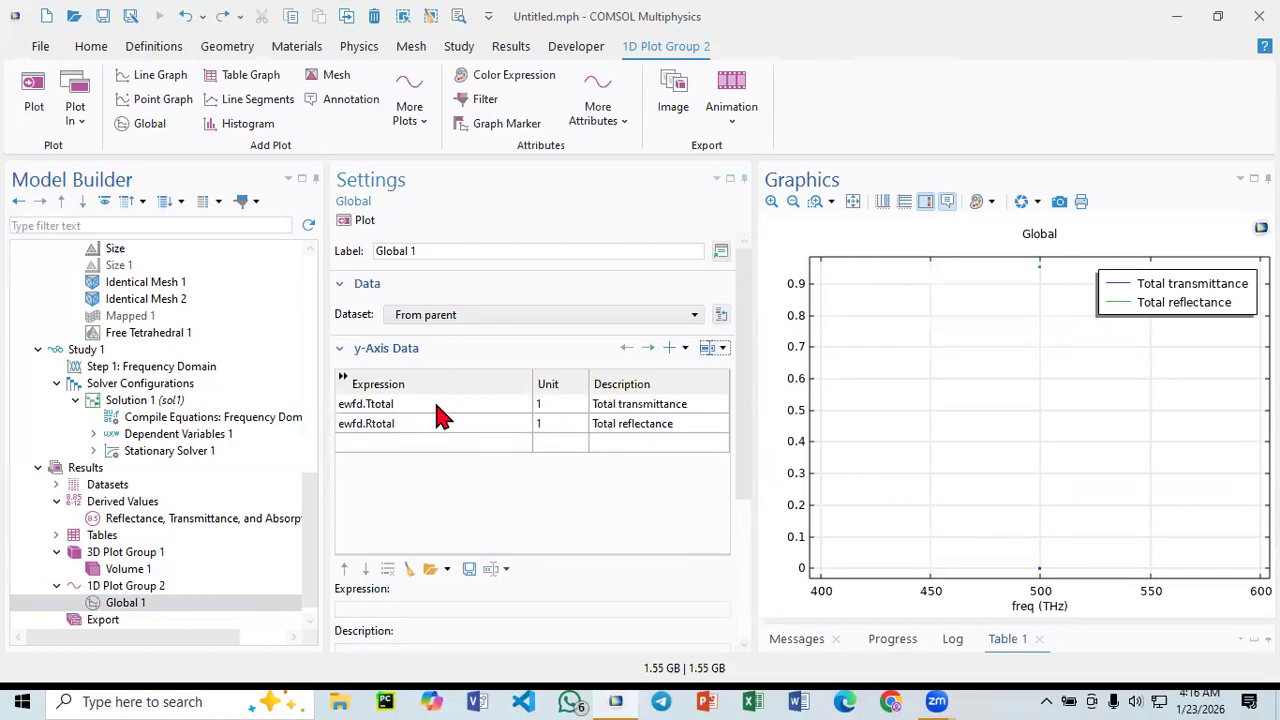
- Add the absorptance, ewfd.Atotal, as a third y-axis expression alongside transmittance and reflectance, and replot
{"action": "left_click", "coordinate": [670, 348]}
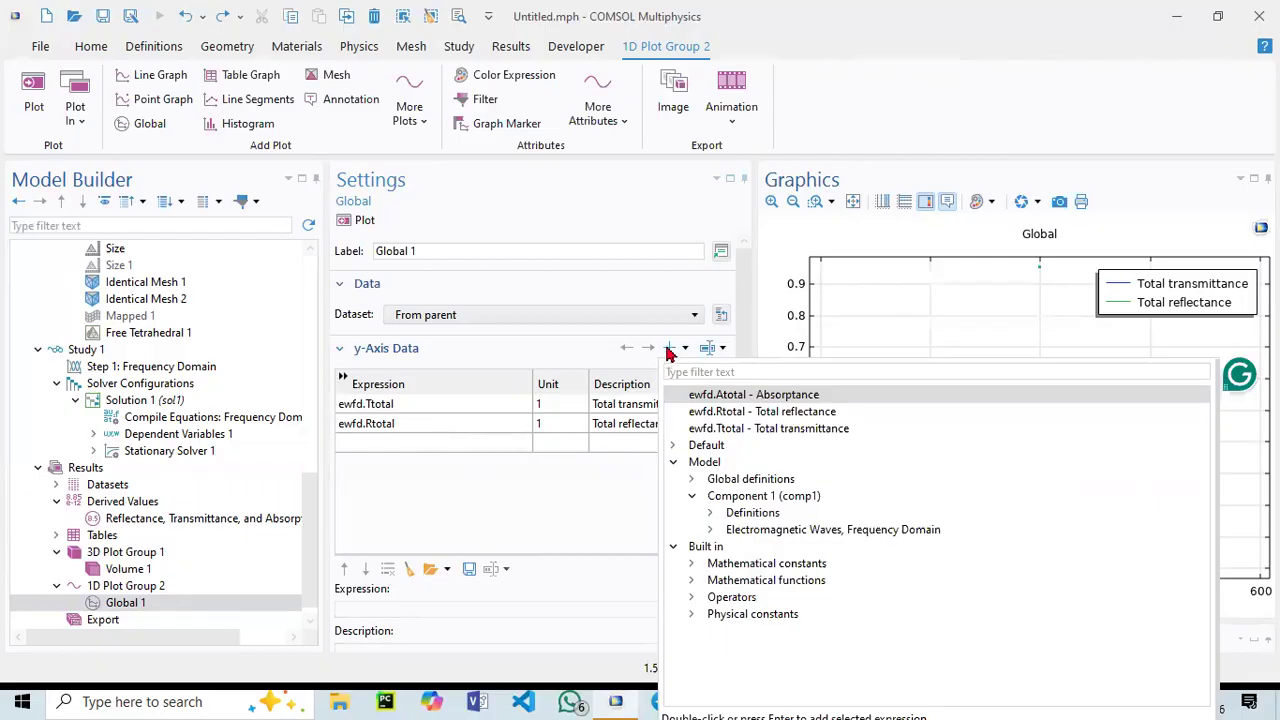
{"action": "left_click", "coordinate": [475, 455]}
{"action": "left_click", "coordinate": [670, 348]}
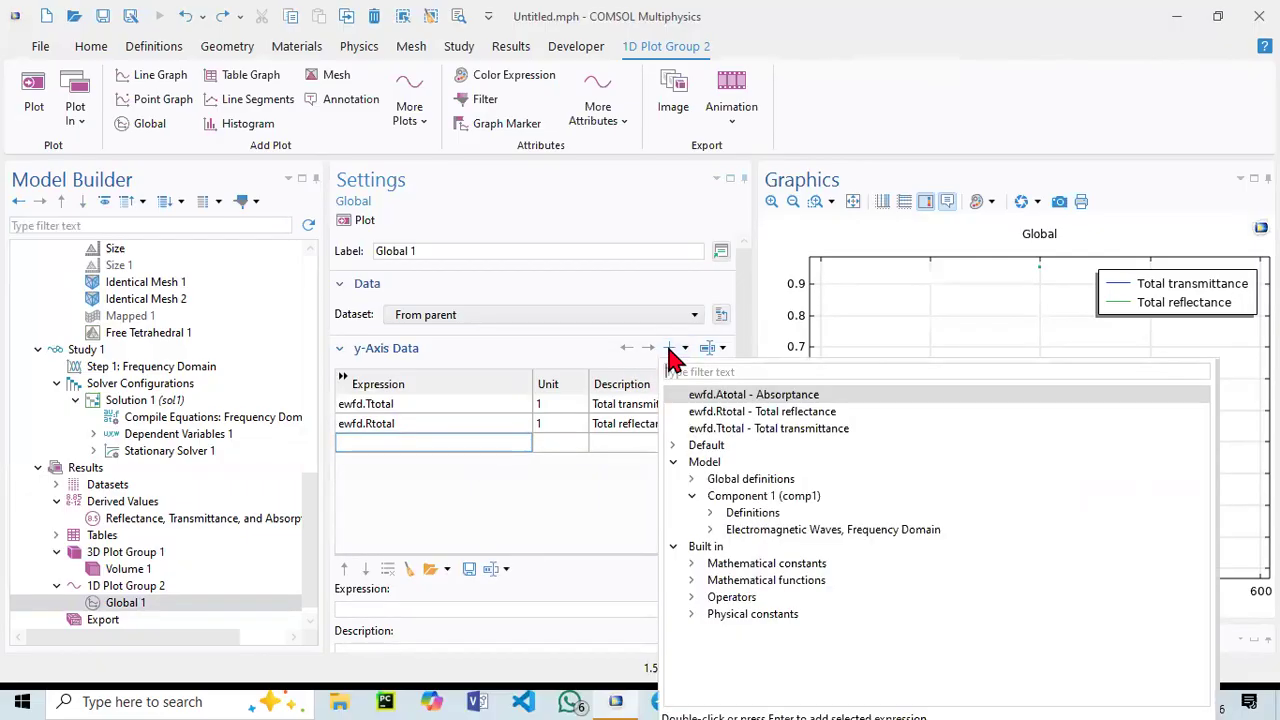
{"action": "left_click", "coordinate": [710, 530]}
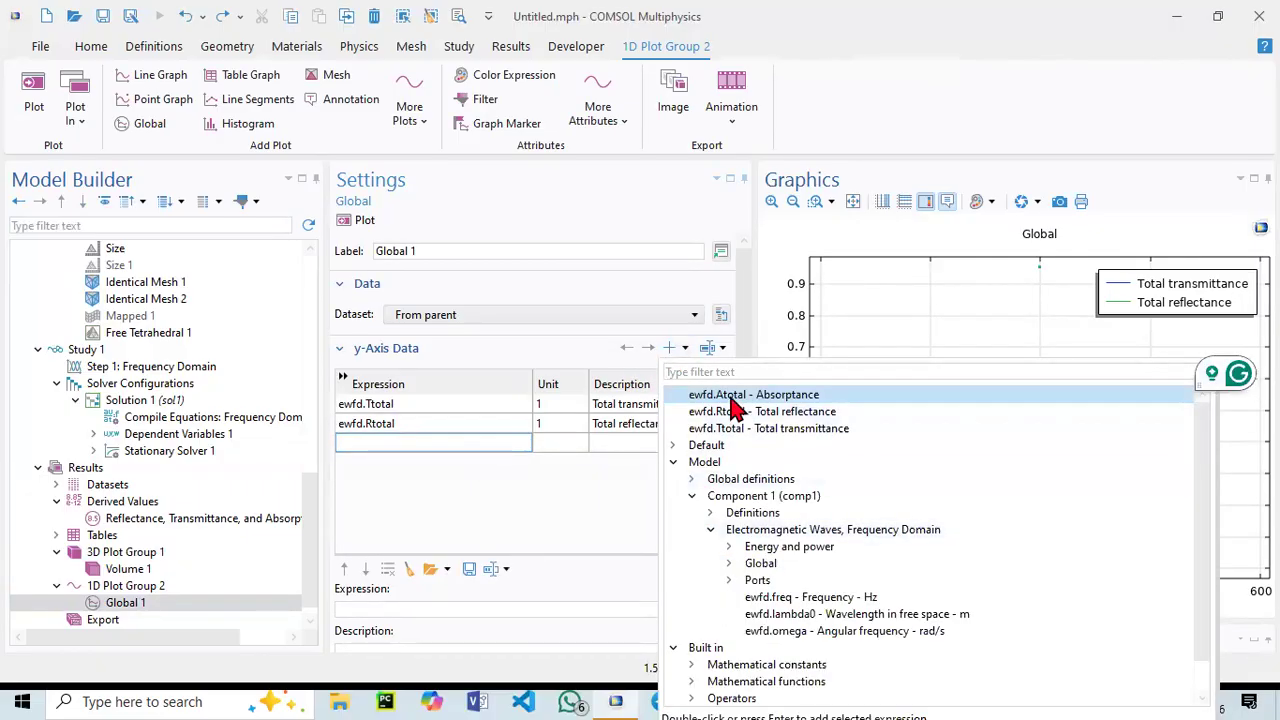
{"action": "double_click", "coordinate": [733, 396]}
{"action": "left_click", "coordinate": [355, 220]}
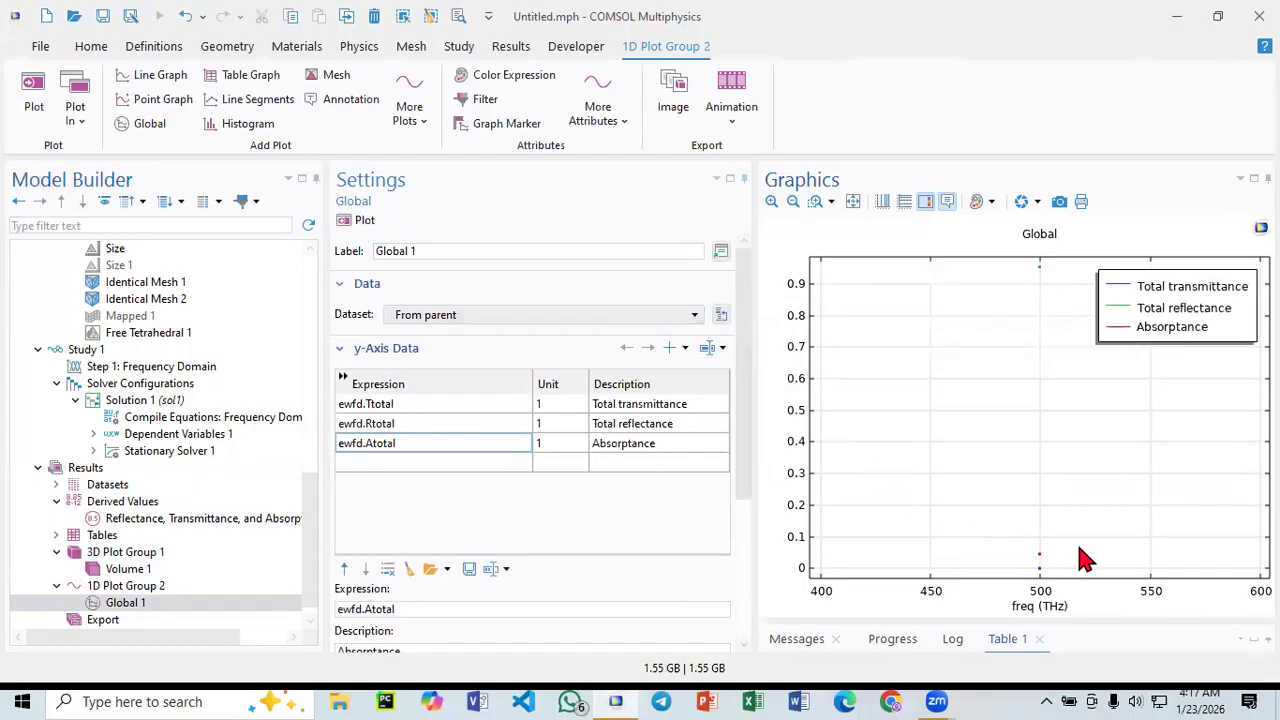
- Zoom the 1D graph to the frequencies around 500 THz and inspect the plotted transmittance, absorptance and reflectance points
{"action": "left_click", "coordinate": [818, 201]}
{"action": "left_click_drag", "start_coordinate": [1028, 258], "coordinate": [1055, 578]}
{"action": "mouse_move", "coordinate": [992, 570]}
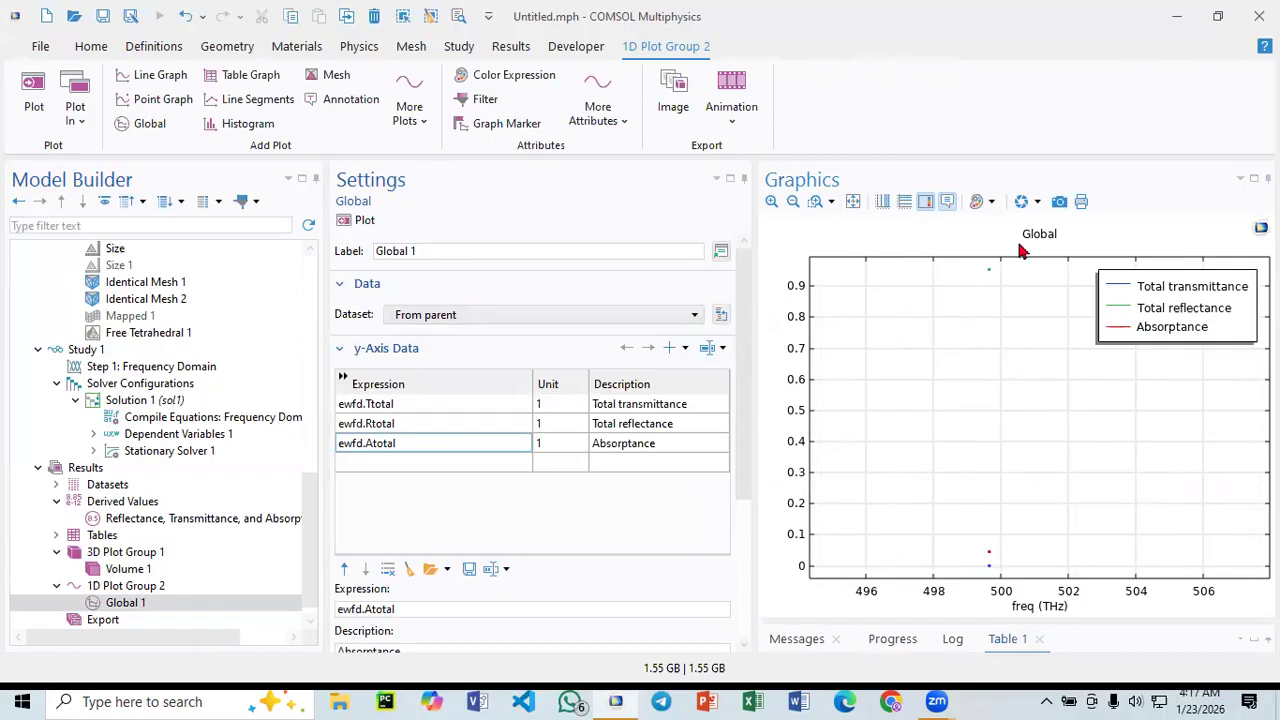
{"action": "mouse_move", "coordinate": [993, 274]}
{"action": "scroll", "coordinate": [168, 457], "scroll_direction": "up", "scroll_amount": 4}
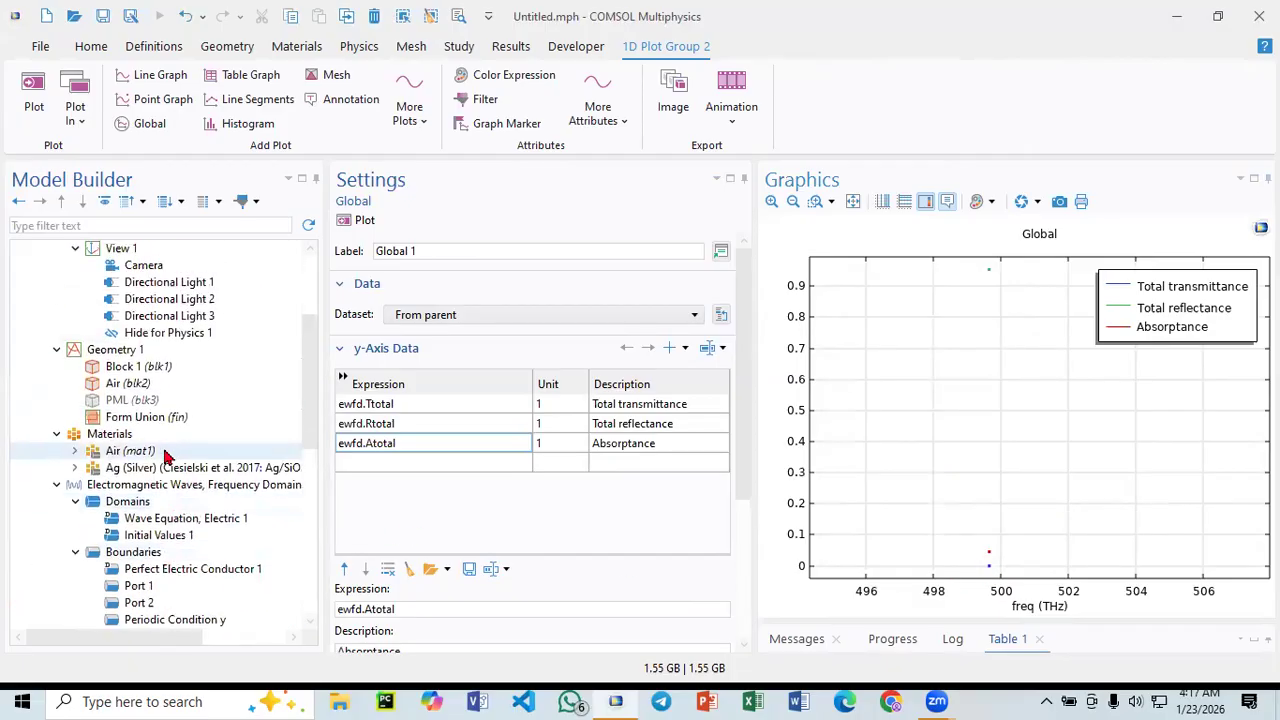
- Set the height of Block 1, the silver layer, to 5 nm and build it
{"action": "left_click", "coordinate": [152, 367]}
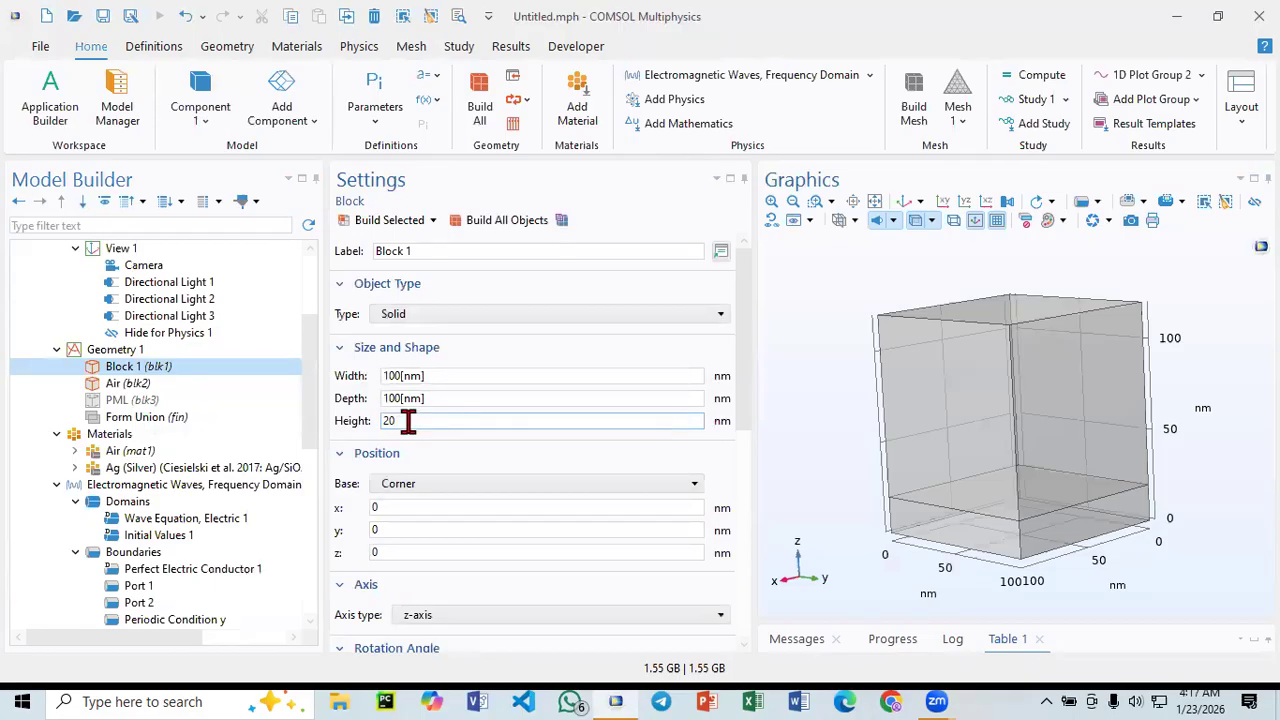
{"action": "double_click", "coordinate": [384, 422]}
{"action": "type", "text": "5"}
{"action": "left_click", "coordinate": [389, 421]}
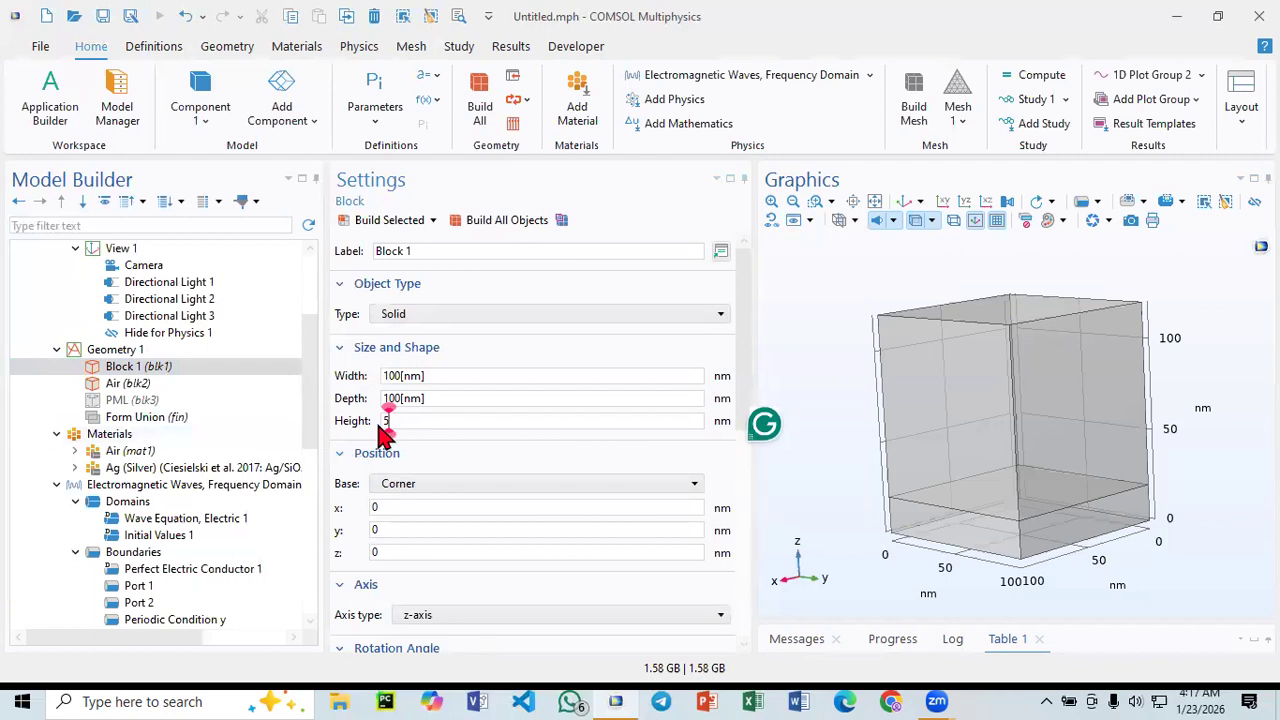
{"action": "left_click", "coordinate": [385, 222]}
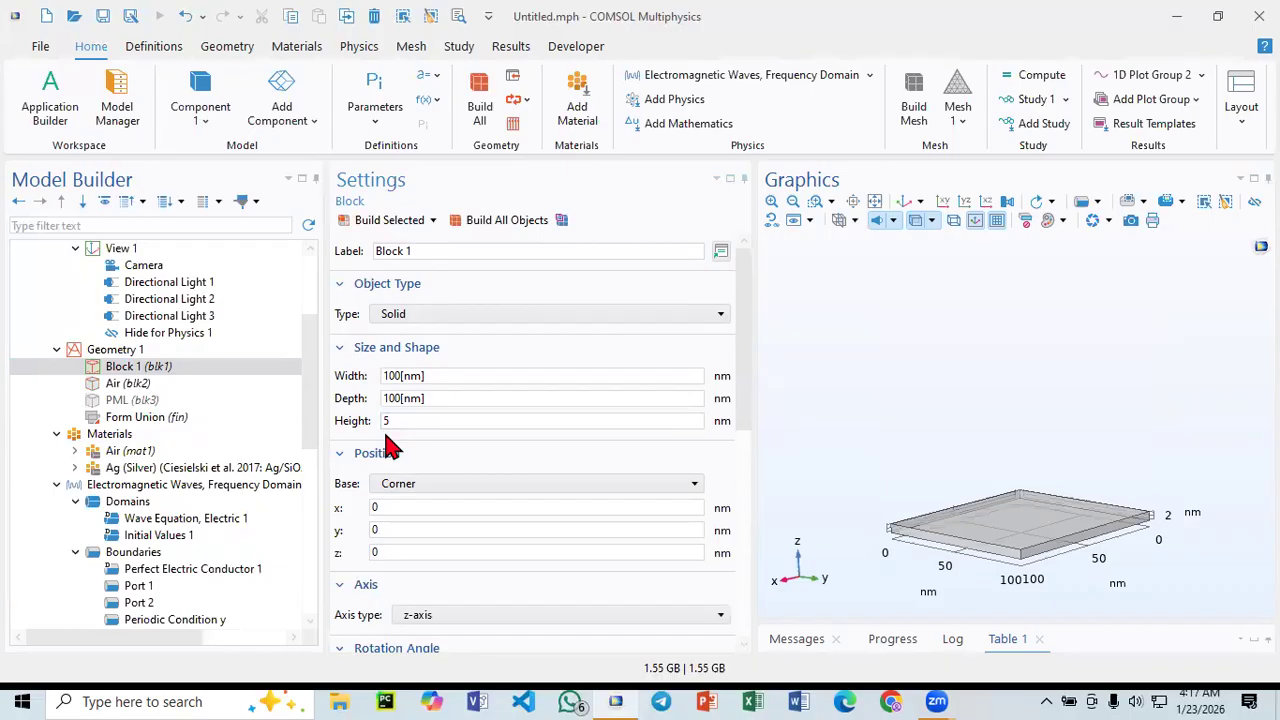
- Set the Air block's z position to 5 nm so it sits on the silver layer, and build it
{"action": "left_click", "coordinate": [140, 384]}
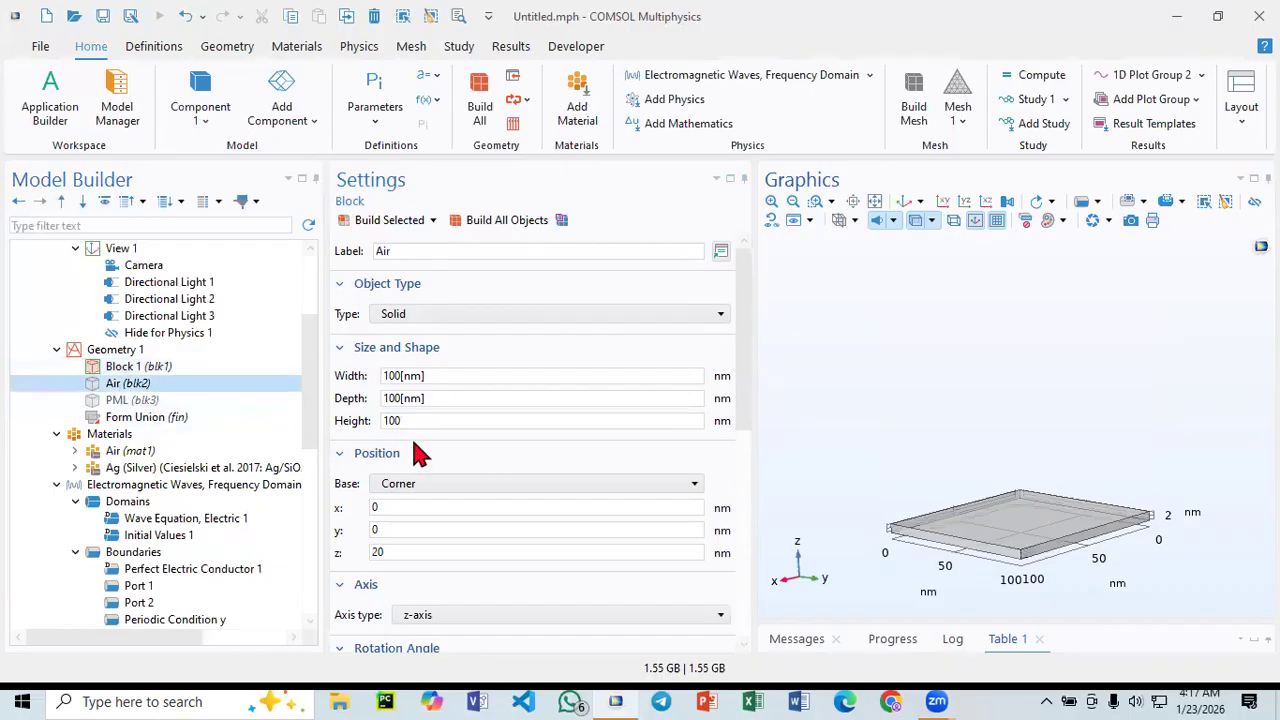
{"action": "left_click", "coordinate": [395, 556]}
{"action": "left_click_drag", "start_coordinate": [395, 556], "coordinate": [310, 552]}
{"action": "type", "text": "5"}
{"action": "left_click", "coordinate": [398, 221]}
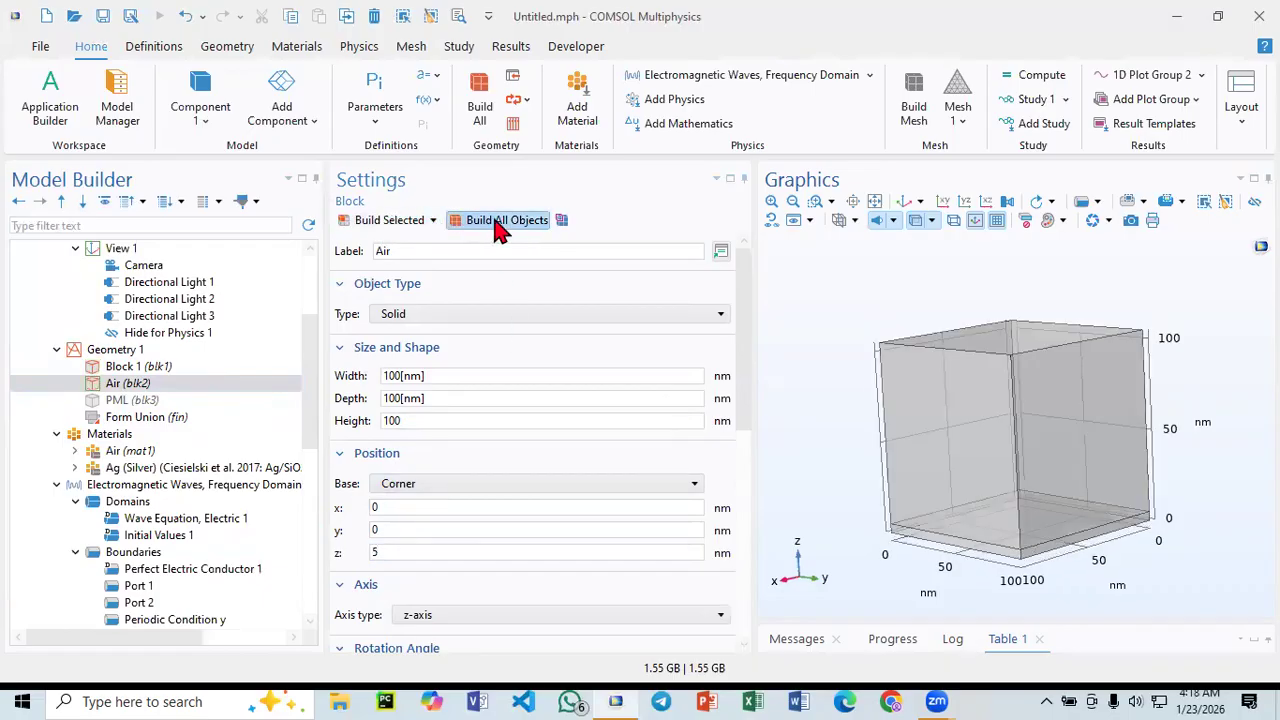
- Recompute Study 1 with the modified geometry
{"action": "scroll", "coordinate": [229, 486], "scroll_direction": "down", "scroll_amount": 8}
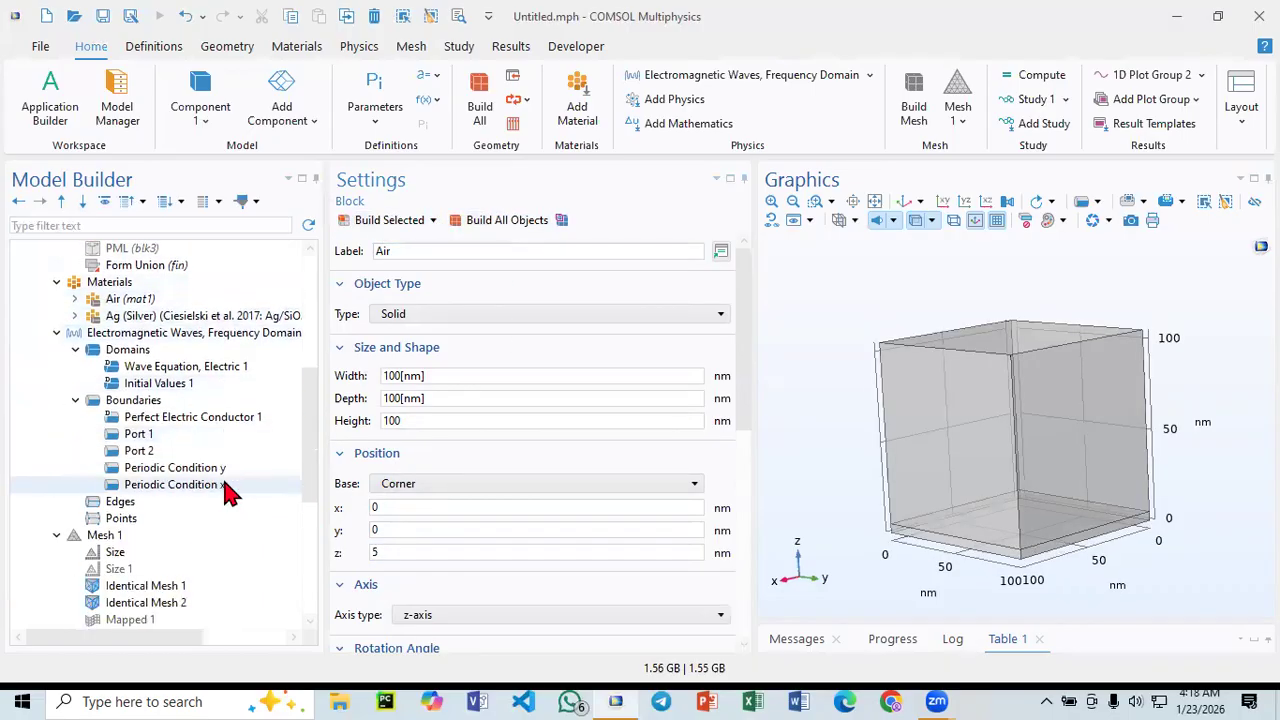
{"action": "left_click", "coordinate": [104, 401]}
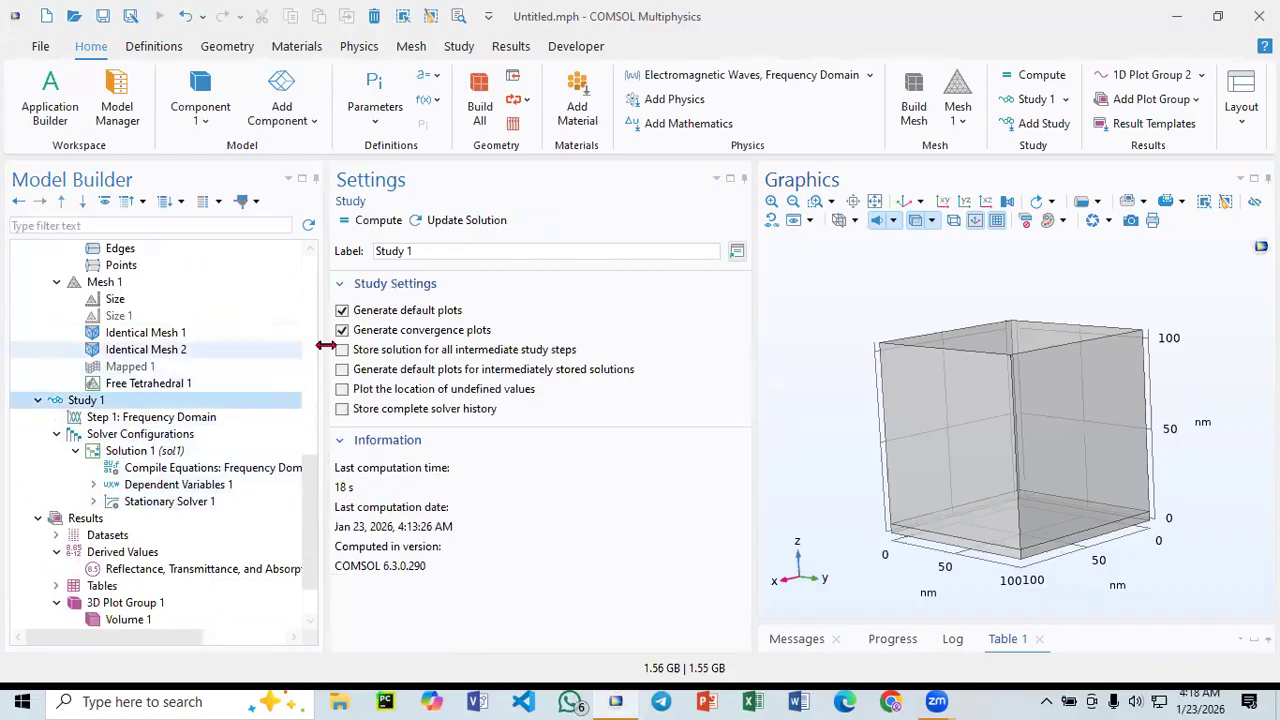
{"action": "left_click", "coordinate": [388, 226]}
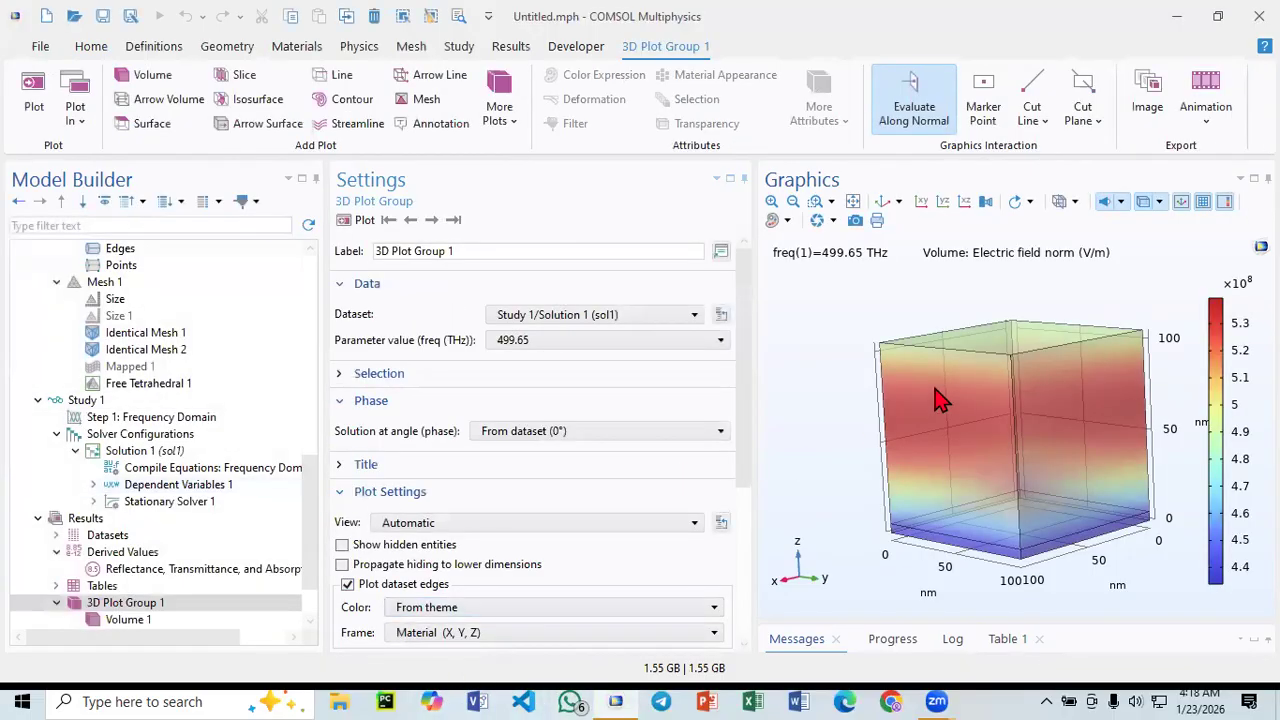
- Examine the electric field norm plot, the plotted transmittance, absorptance and reflectance points, and the silver material's domain selection
{"action": "mouse_move", "coordinate": [822, 369]}
{"action": "left_mouse_down"}
{"action": "mouse_move", "coordinate": [826, 397]}
{"action": "mouse_move", "coordinate": [815, 382]}
{"action": "left_mouse_up"}
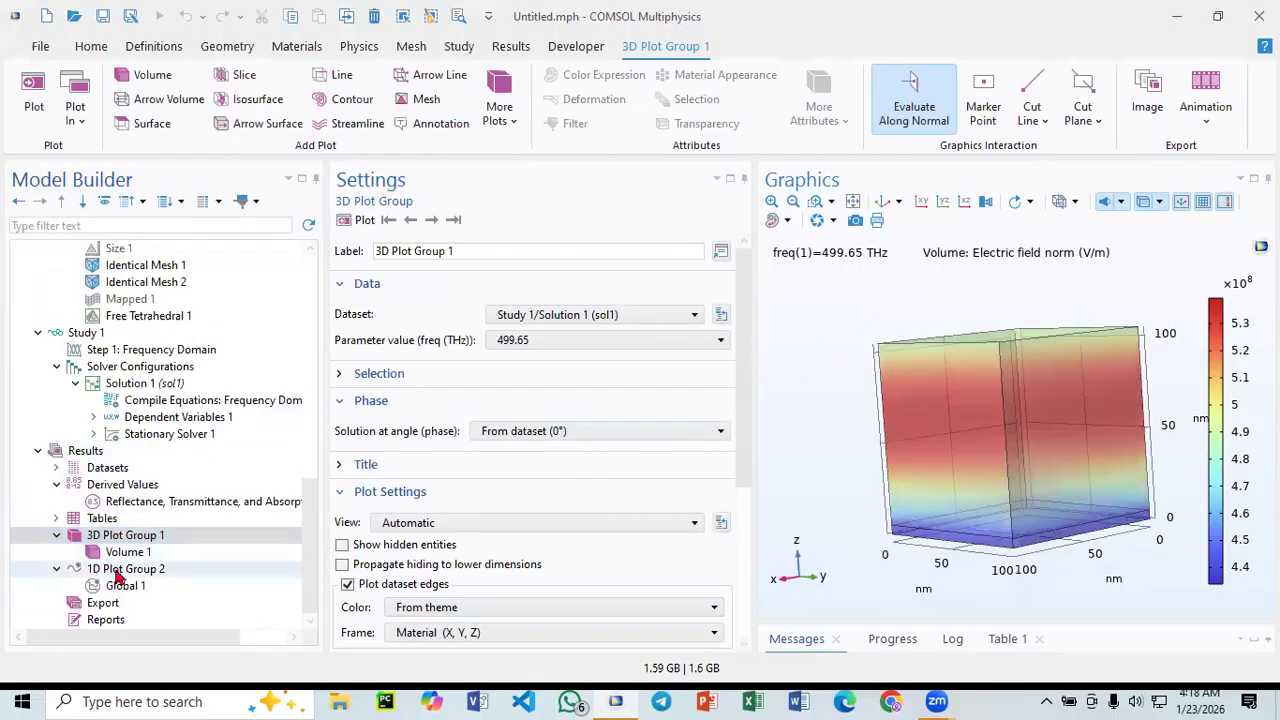
{"action": "left_click", "coordinate": [118, 569]}
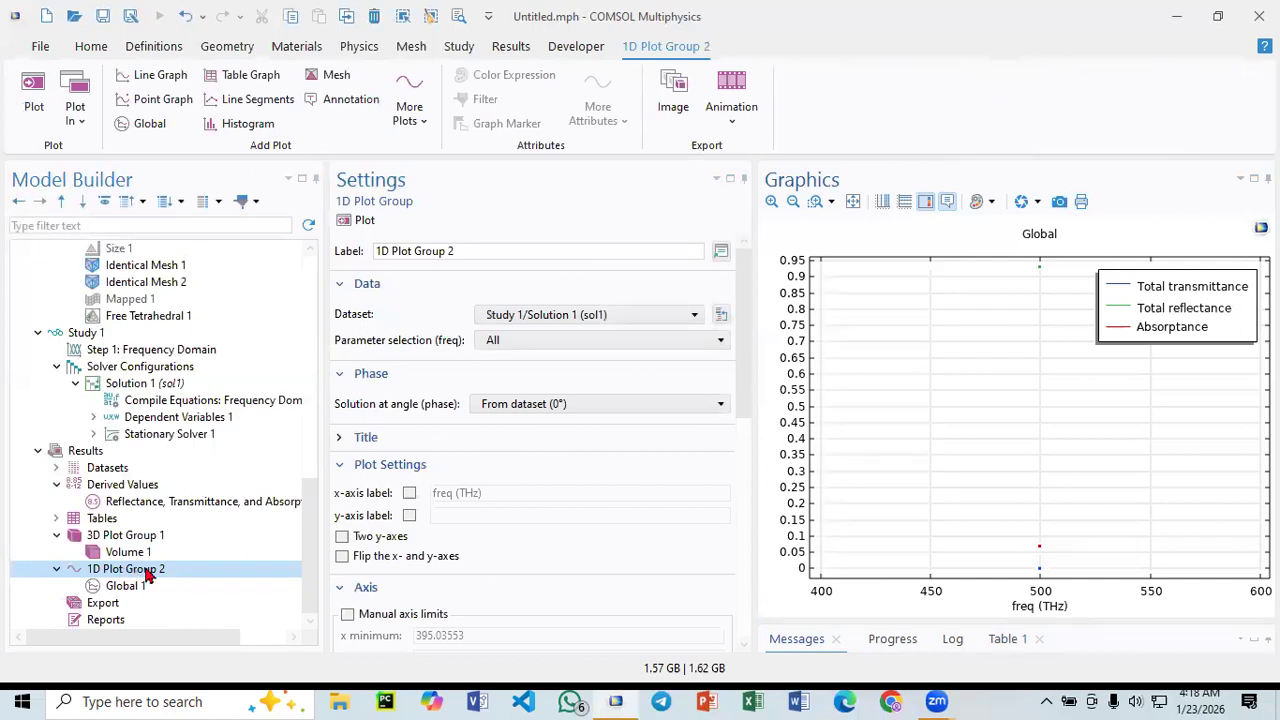
{"action": "mouse_move", "coordinate": [1037, 566]}
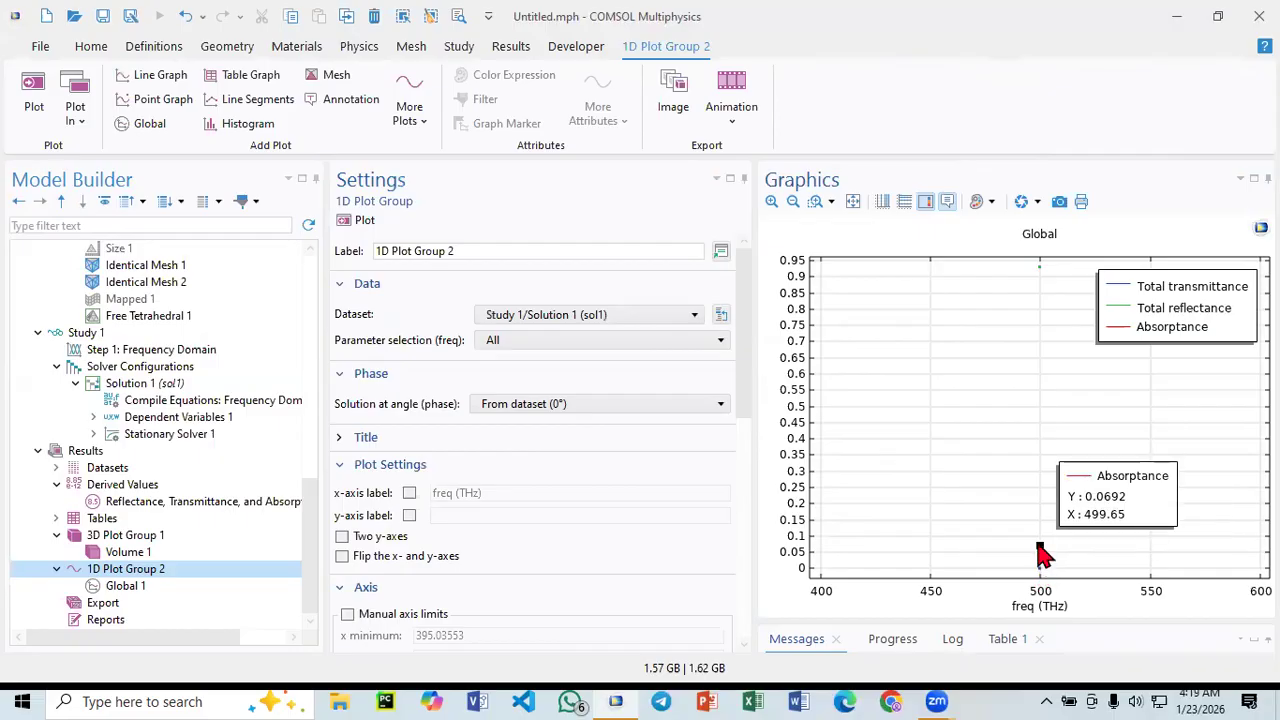
{"action": "mouse_move", "coordinate": [1039, 266]}
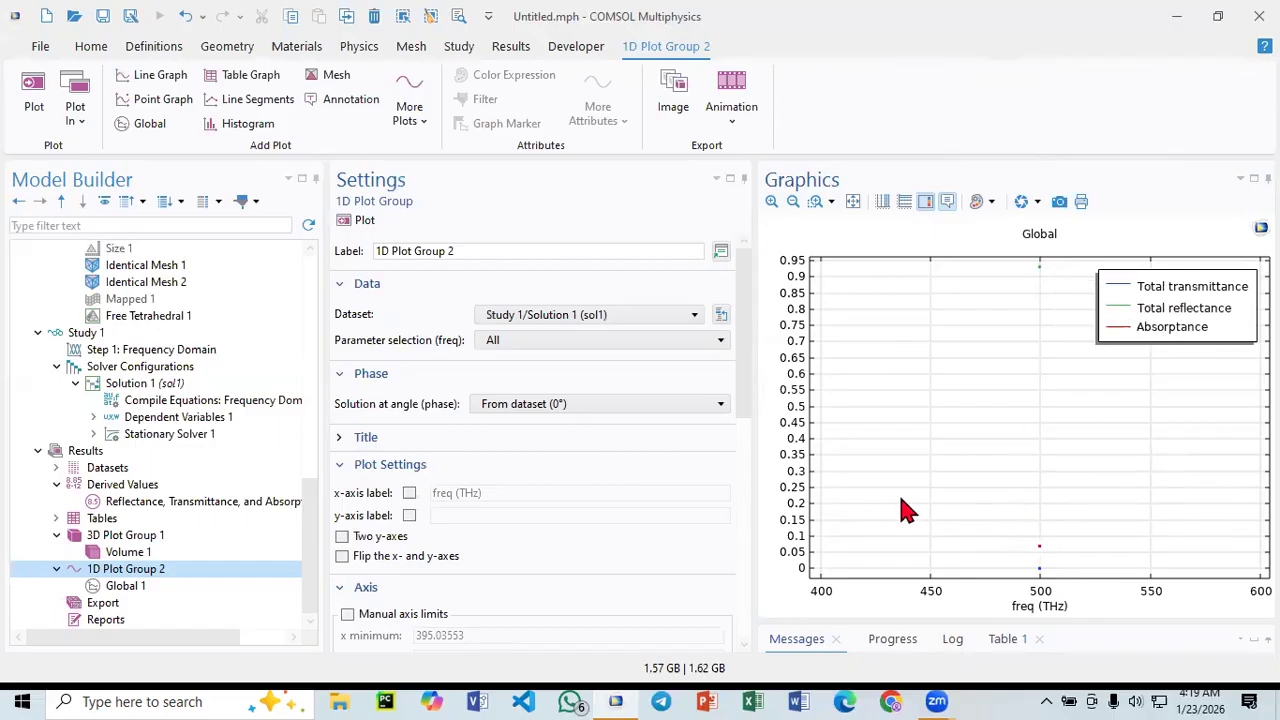
{"action": "scroll", "coordinate": [163, 434], "scroll_direction": "up", "scroll_amount": 6}
{"action": "scroll", "coordinate": [165, 432], "scroll_direction": "up", "scroll_amount": 1}
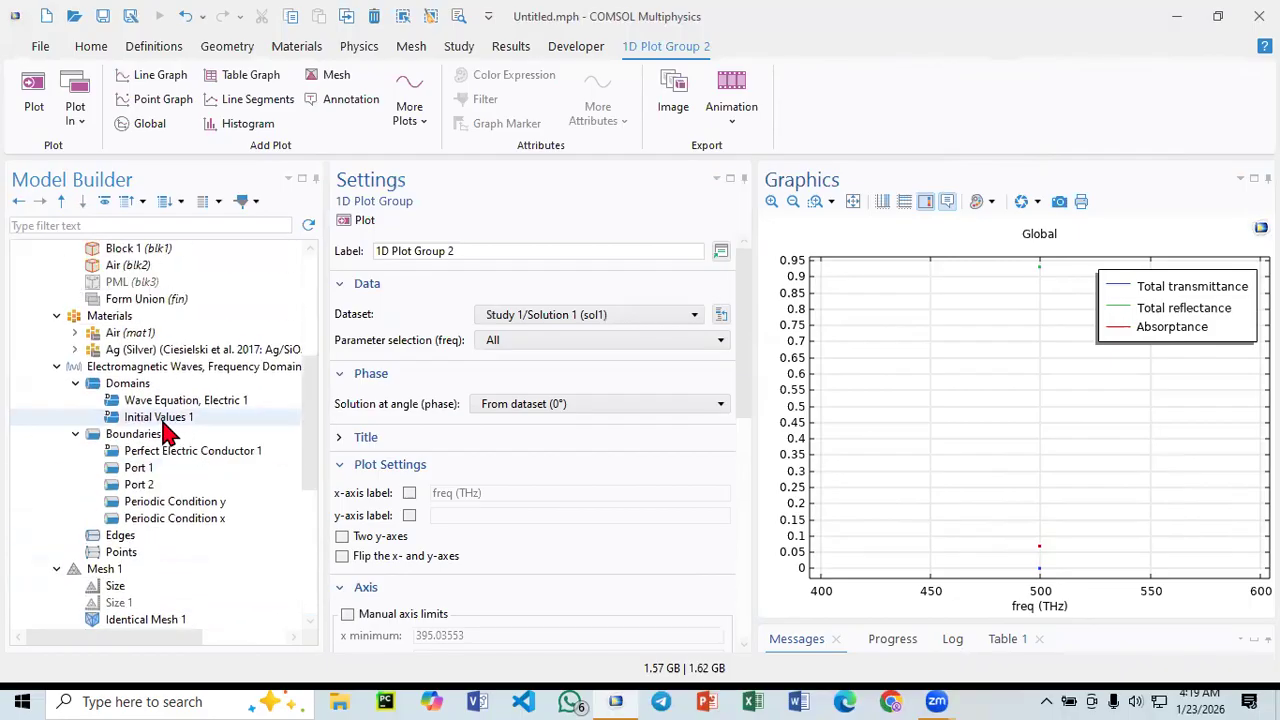
{"action": "left_click", "coordinate": [155, 350]}
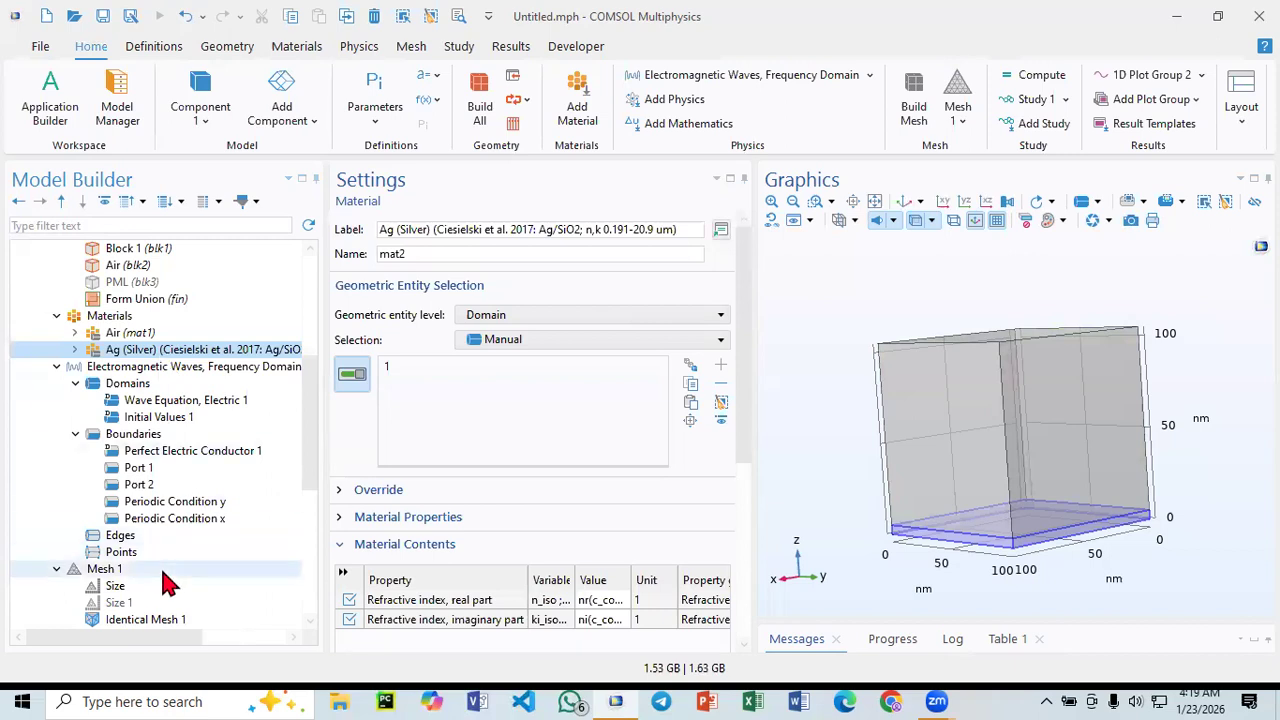
{"action": "scroll", "coordinate": [168, 555], "scroll_direction": "down", "scroll_amount": 7}
{"action": "left_click", "coordinate": [125, 537]}
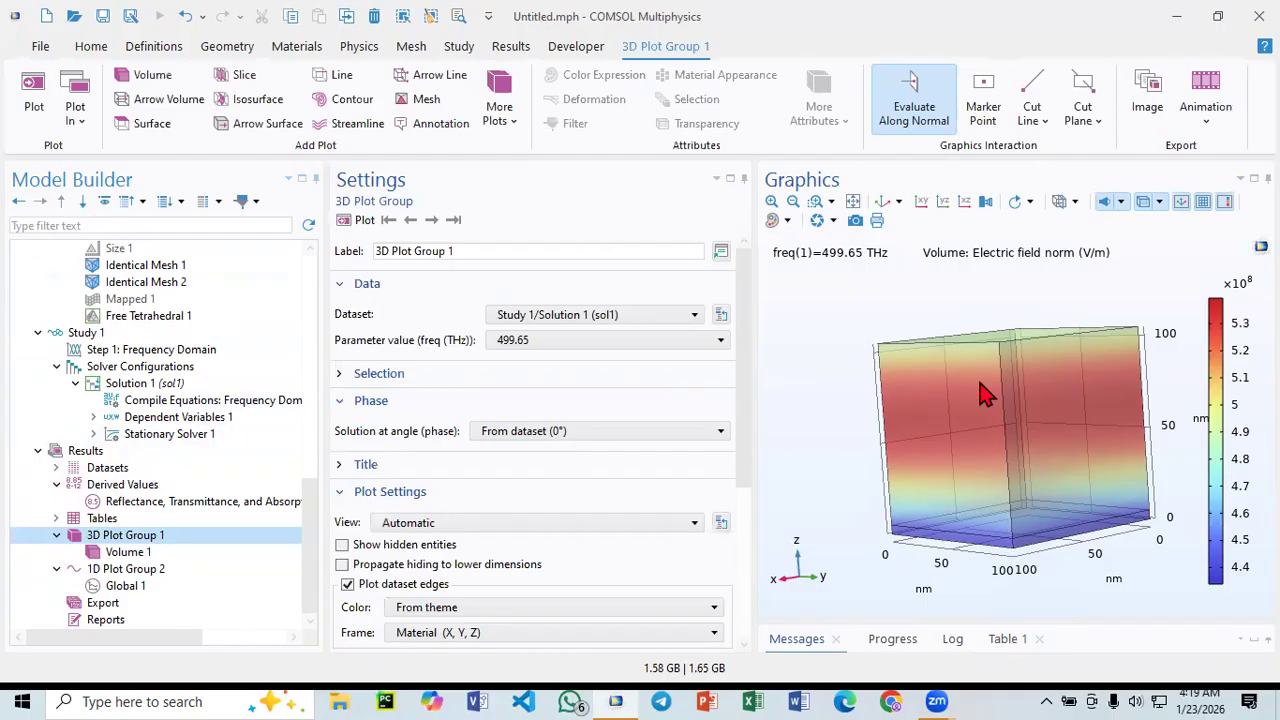
- Add a Time Dependent study step to Study 1 and try to enable solving for Component 1's electromagnetic waves physics
{"action": "left_click", "coordinate": [110, 334]}
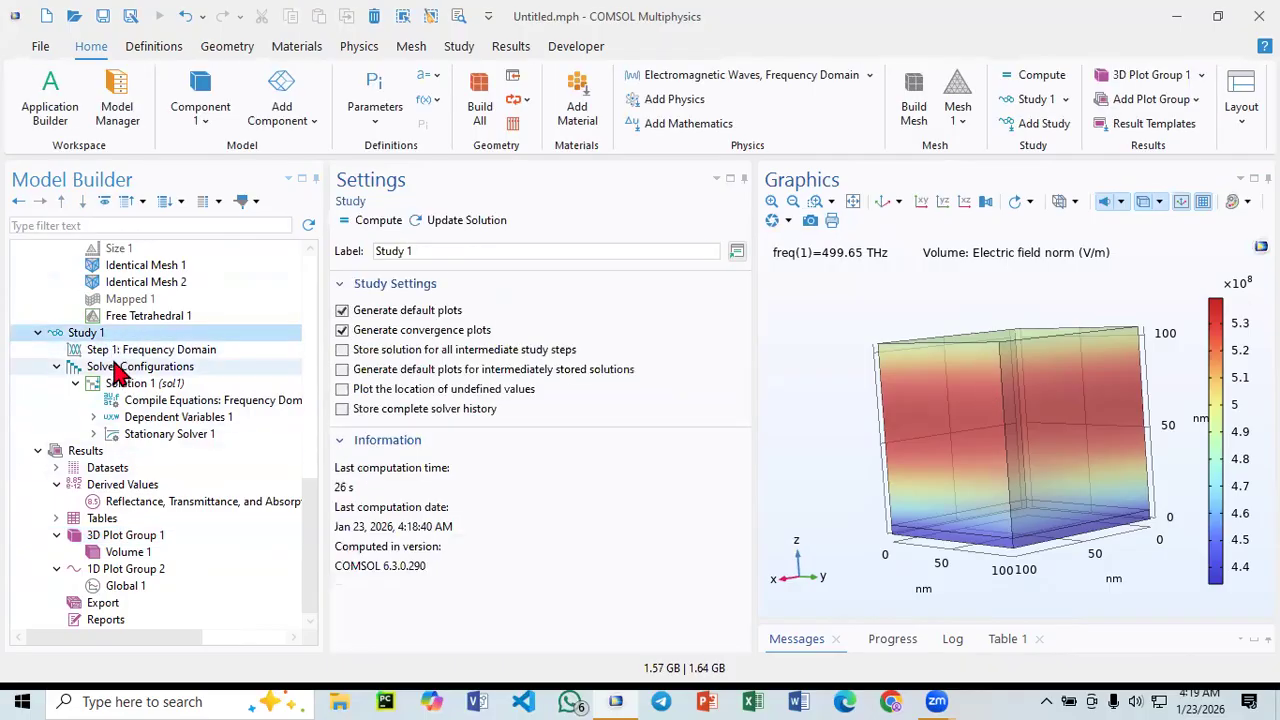
{"action": "right_click", "coordinate": [110, 345]}
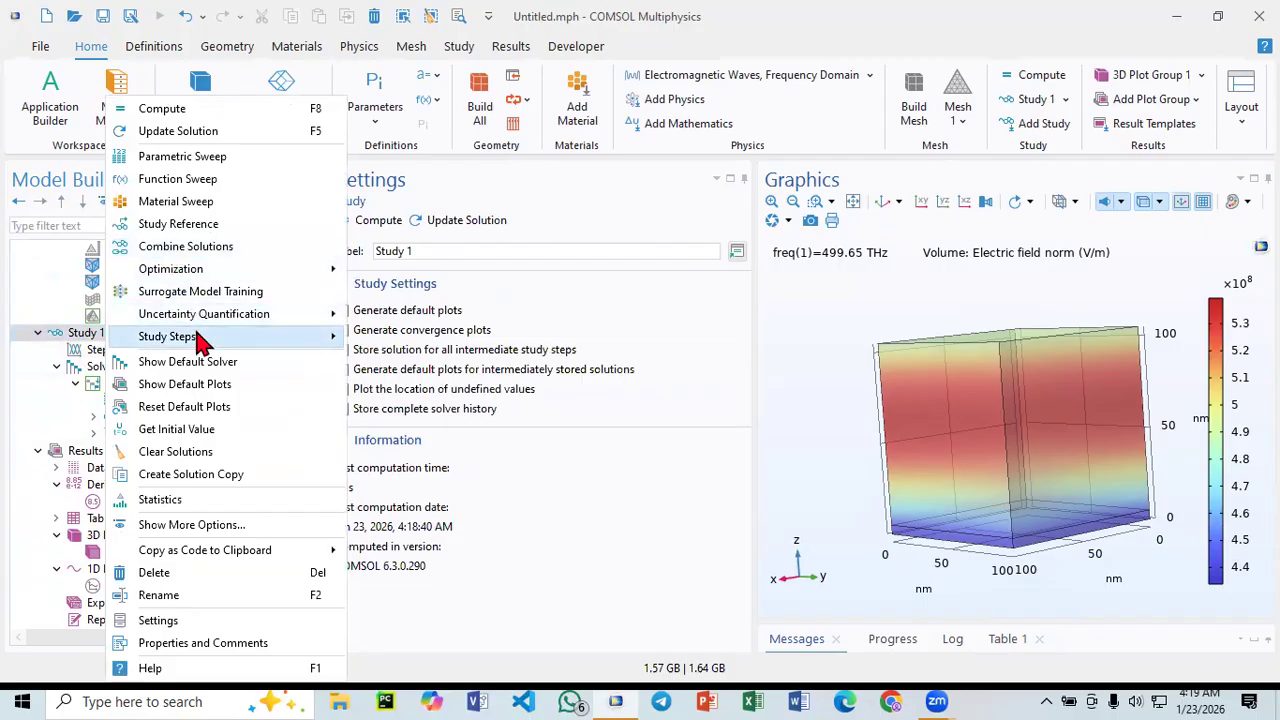
{"action": "mouse_move", "coordinate": [200, 340]}
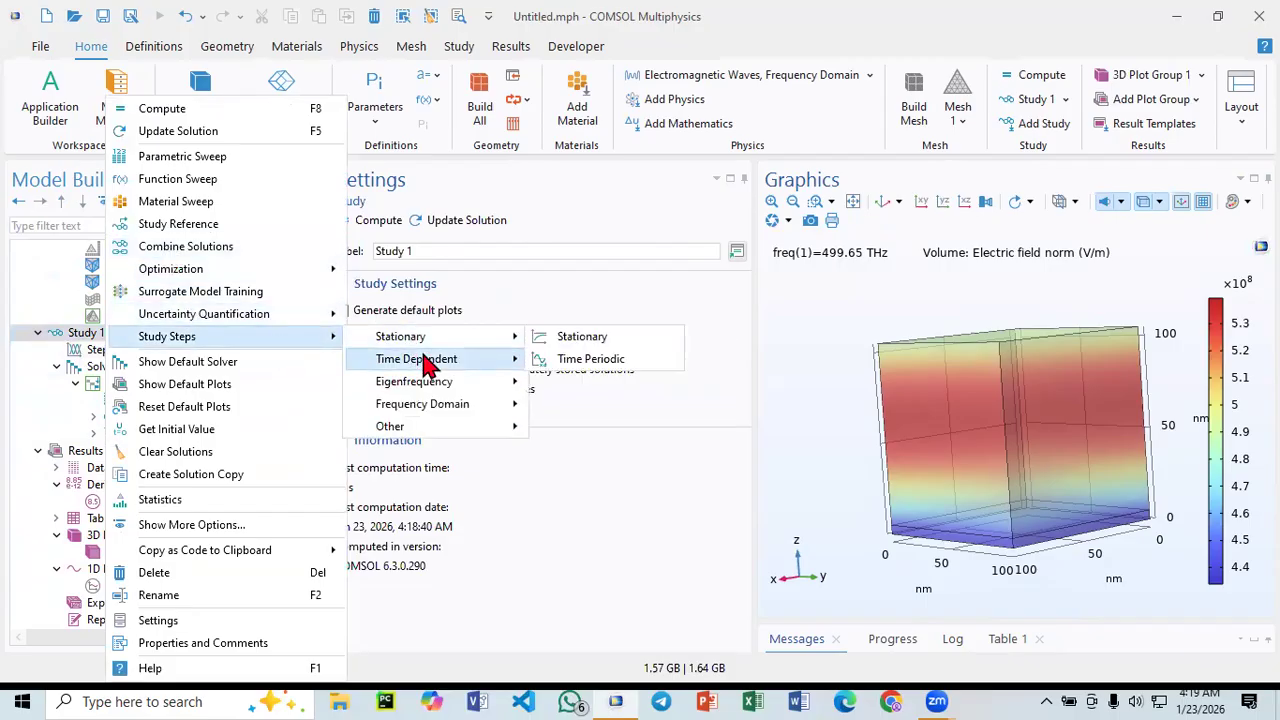
{"action": "mouse_move", "coordinate": [425, 365]}
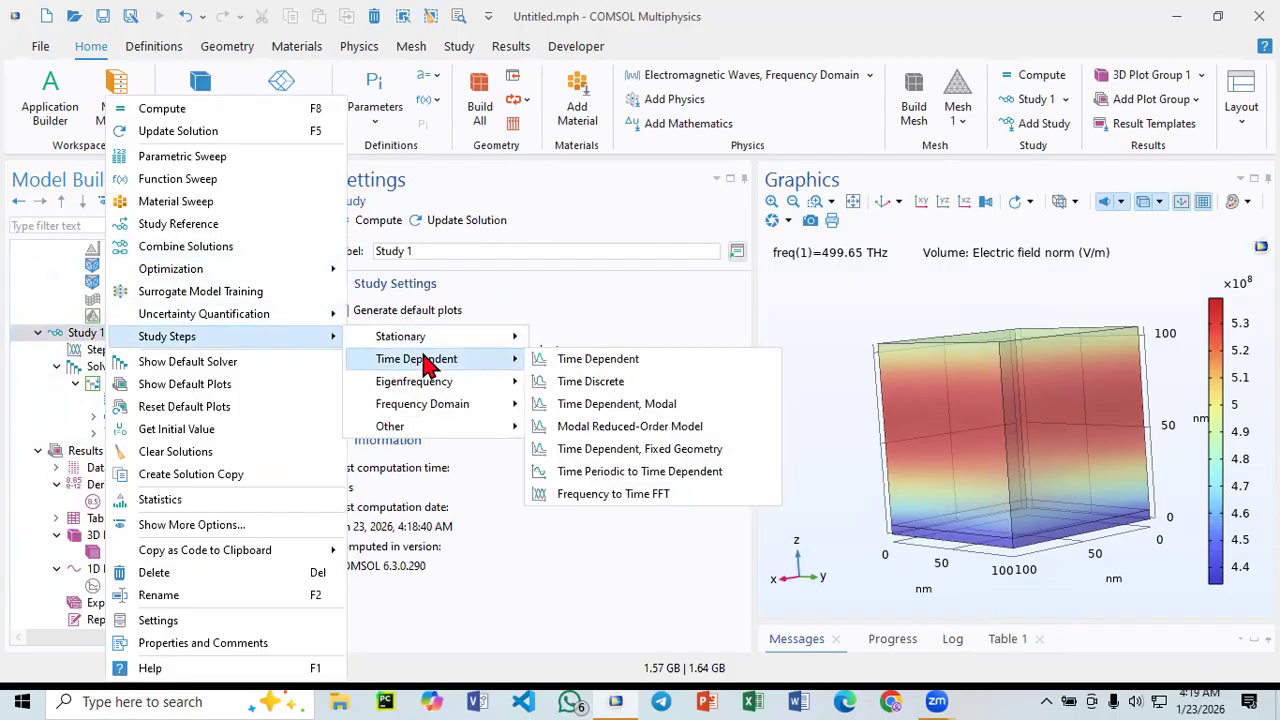
{"action": "left_click", "coordinate": [630, 362]}
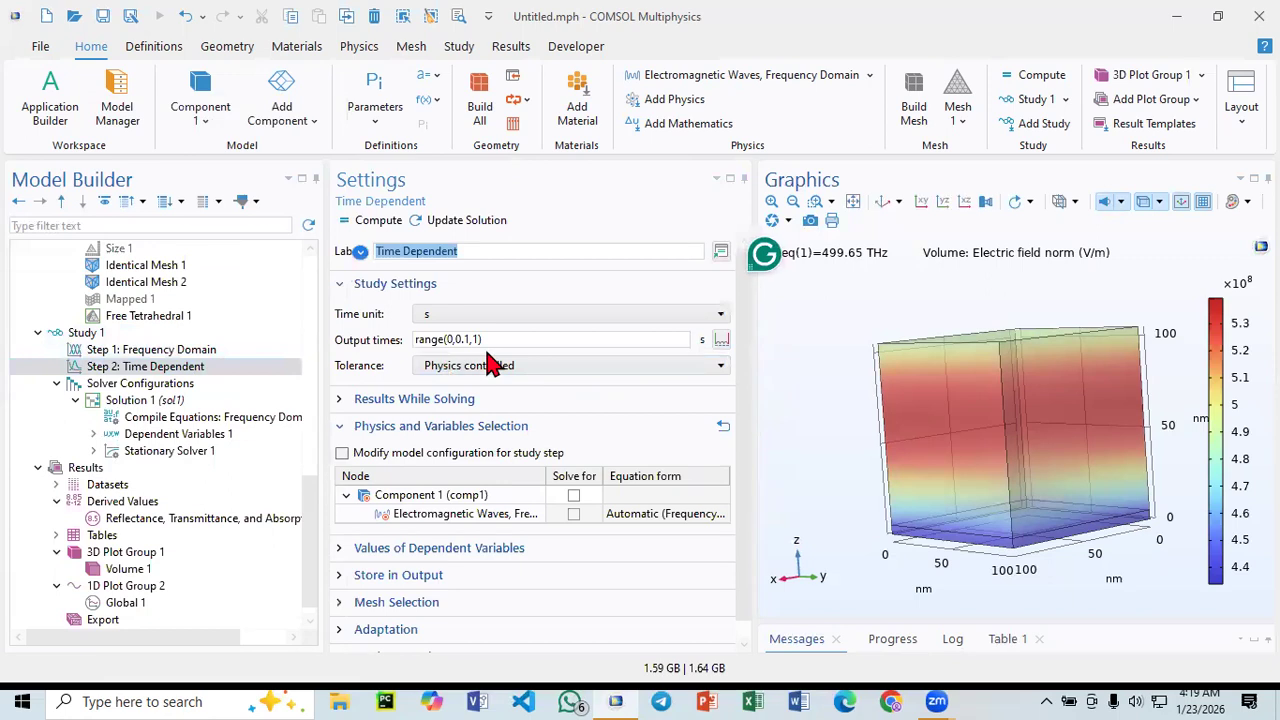
{"action": "left_click", "coordinate": [571, 498]}
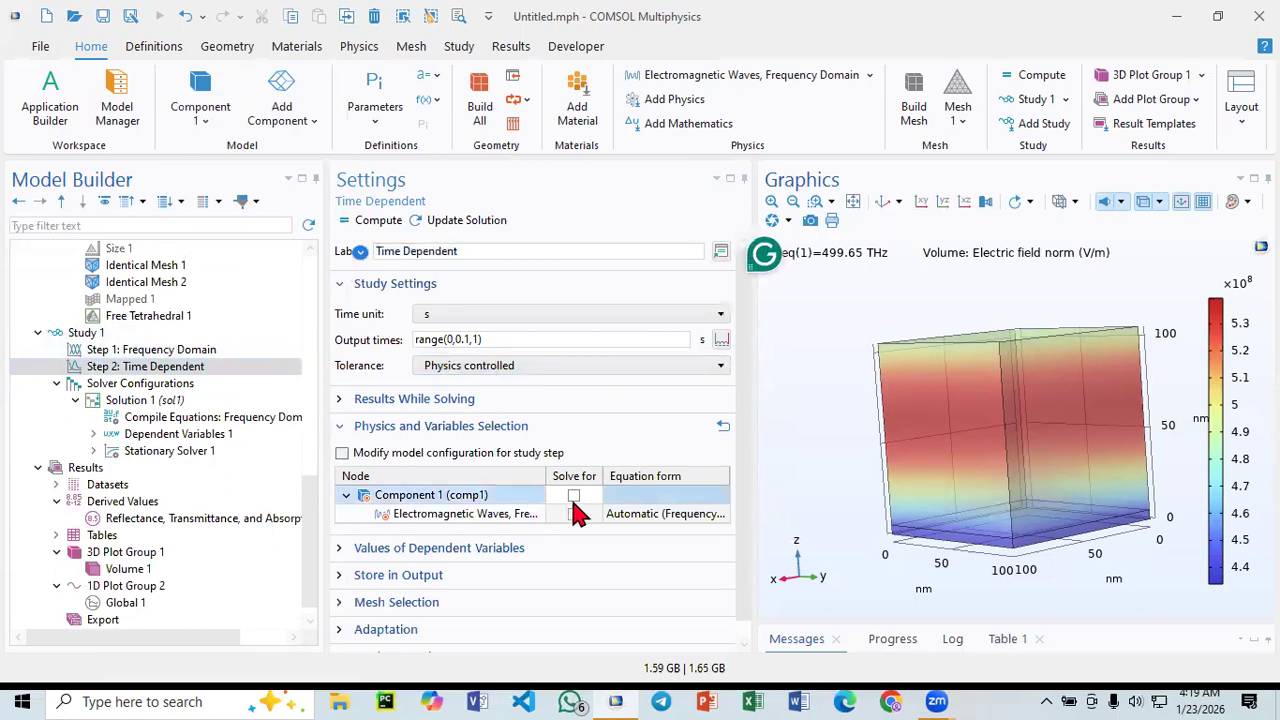
{"action": "left_click", "coordinate": [572, 510]}
{"action": "left_click", "coordinate": [567, 501]}
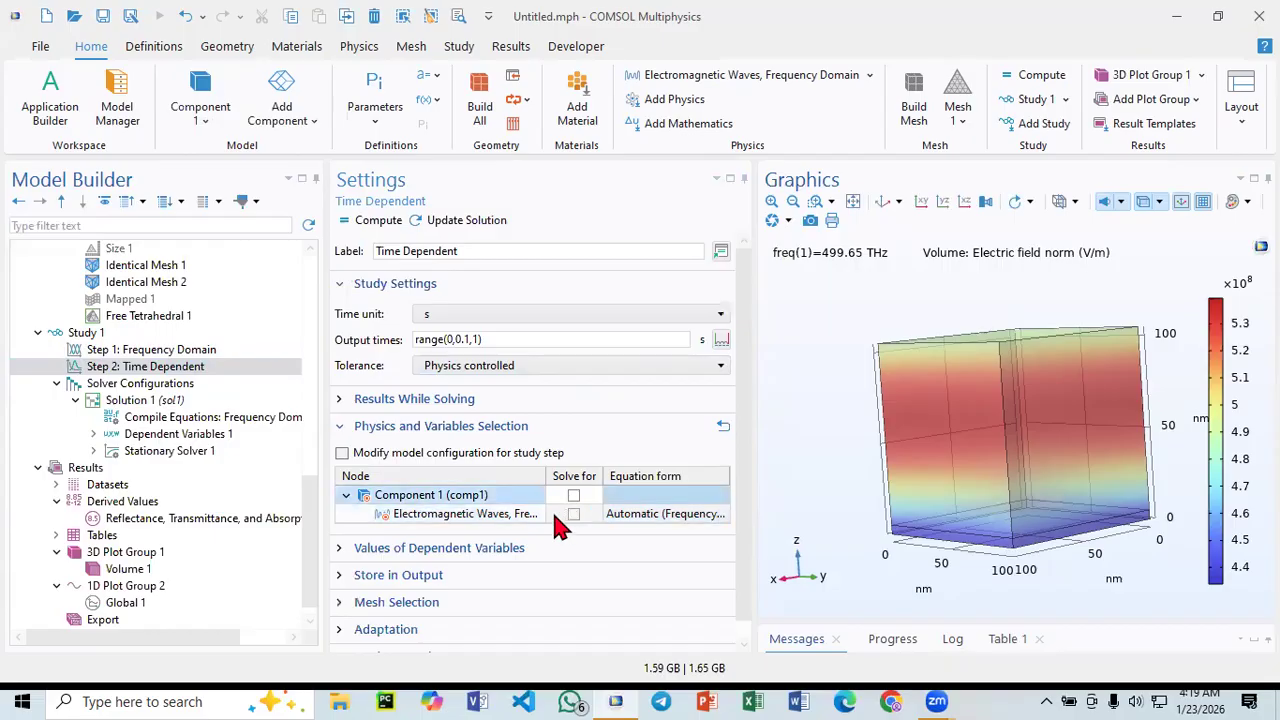
{"action": "left_click", "coordinate": [498, 519]}
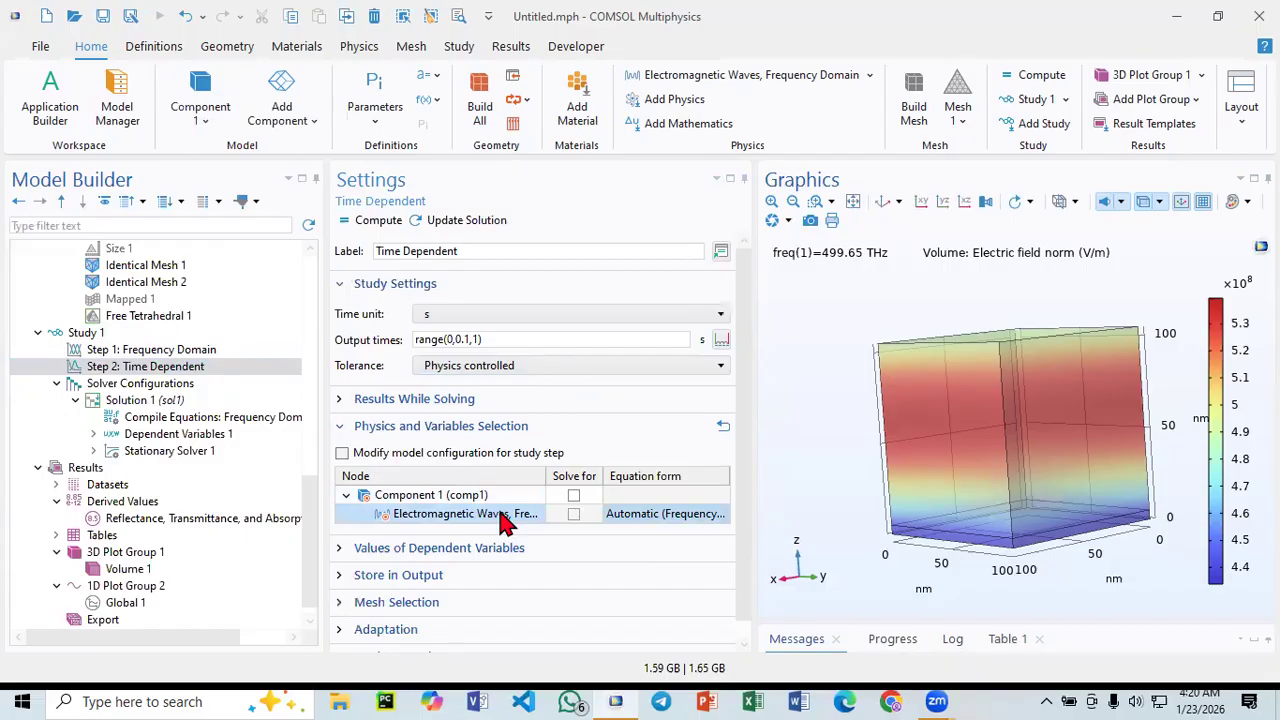
- Compare the Frequency Domain step with the Time Dependent step, and delete the Time Dependent step from Study 1
{"action": "left_click", "coordinate": [136, 352]}
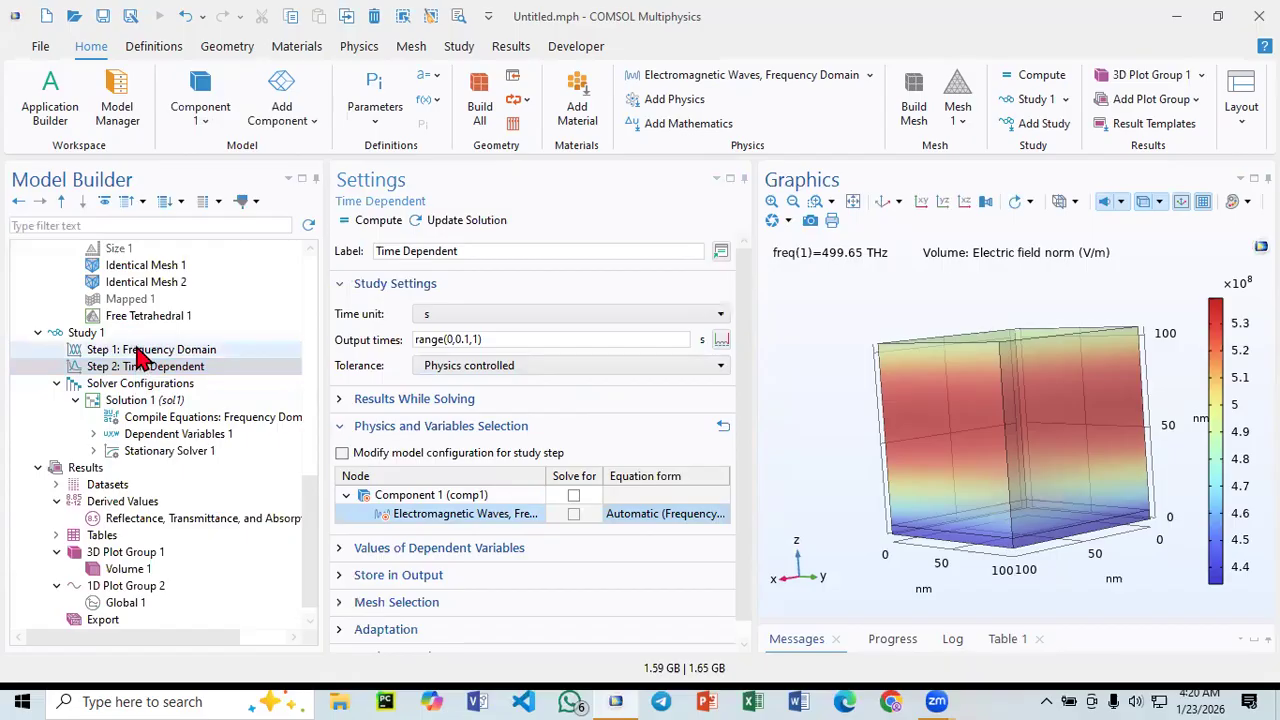
{"action": "right_click", "coordinate": [136, 356]}
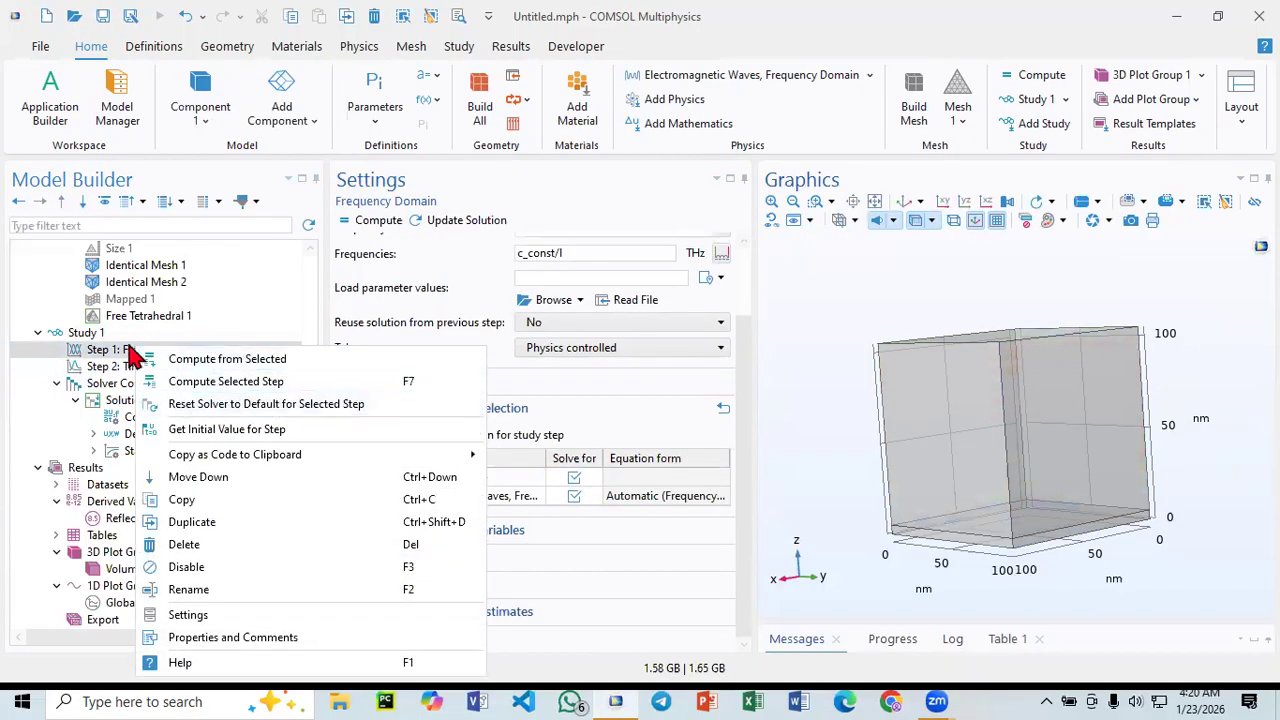
{"action": "left_click", "coordinate": [112, 350]}
{"action": "left_click", "coordinate": [145, 365]}
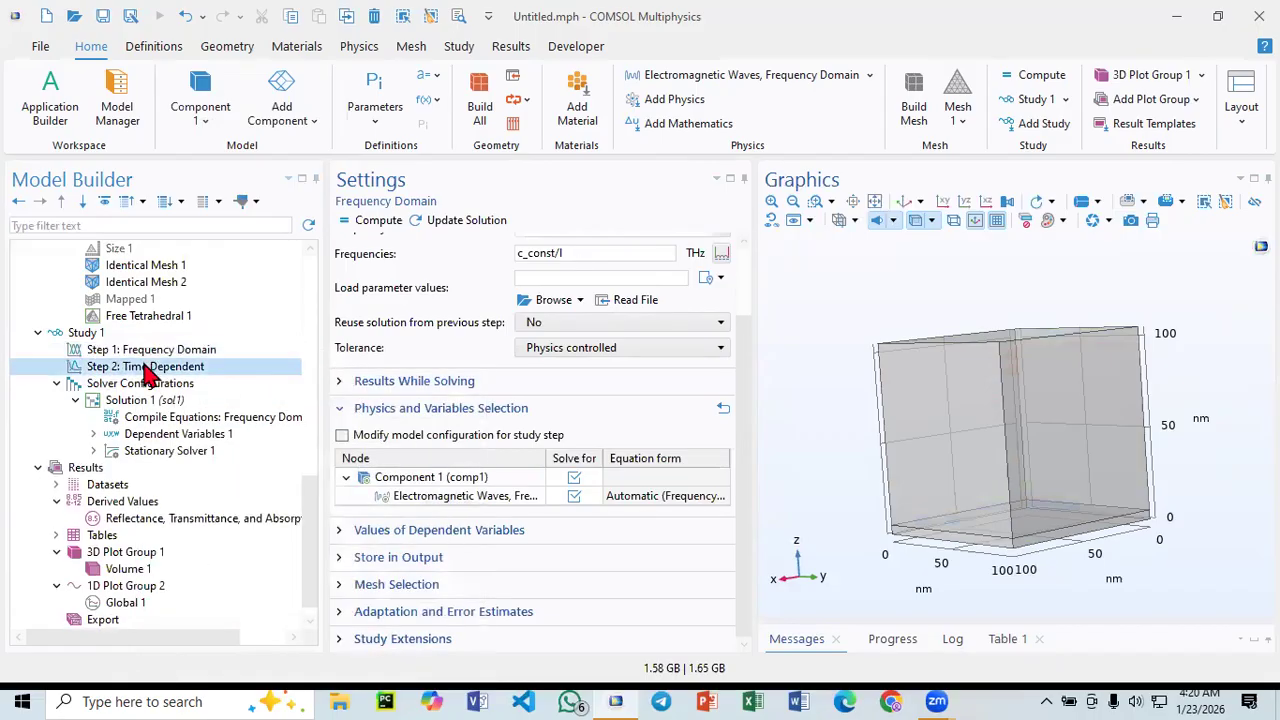
{"action": "right_click", "coordinate": [147, 370]}
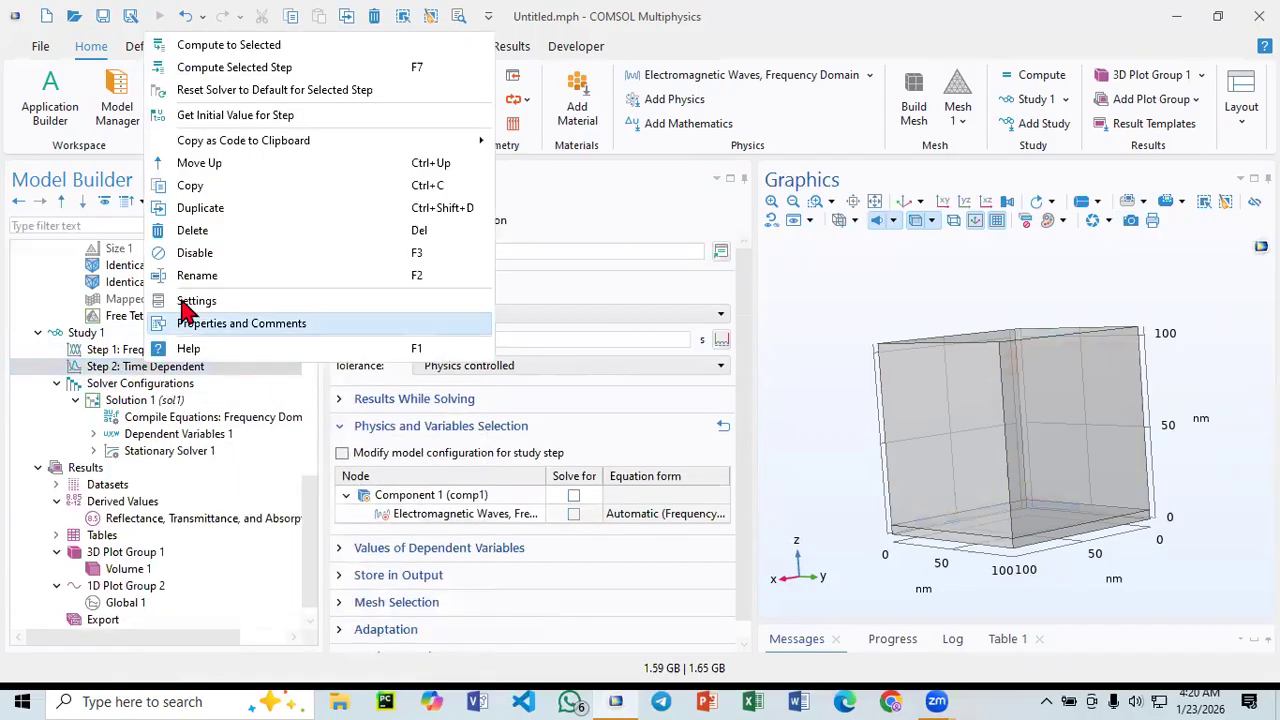
{"action": "left_click", "coordinate": [200, 231]}
{"action": "left_click", "coordinate": [683, 420]}
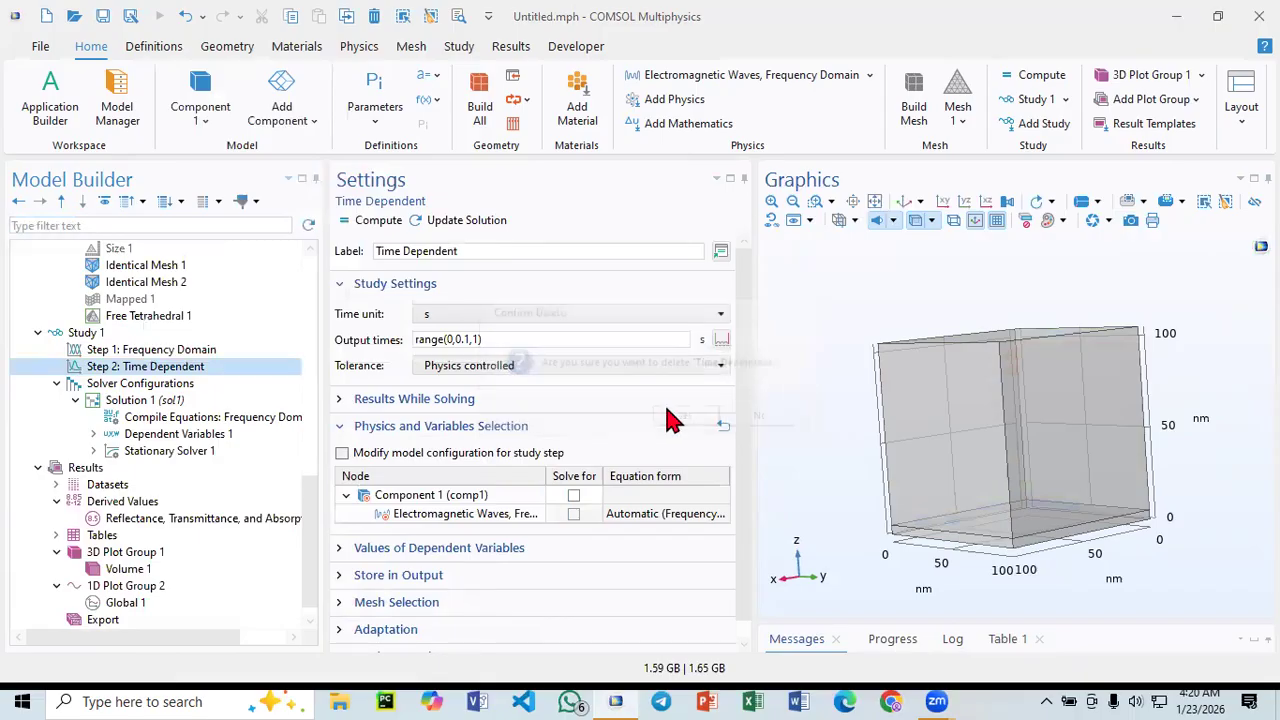
- Review the Frequency Domain step's frequency, tolerance and physics settings, along with the options available for it and for Study 1
{"action": "left_click", "coordinate": [105, 349]}
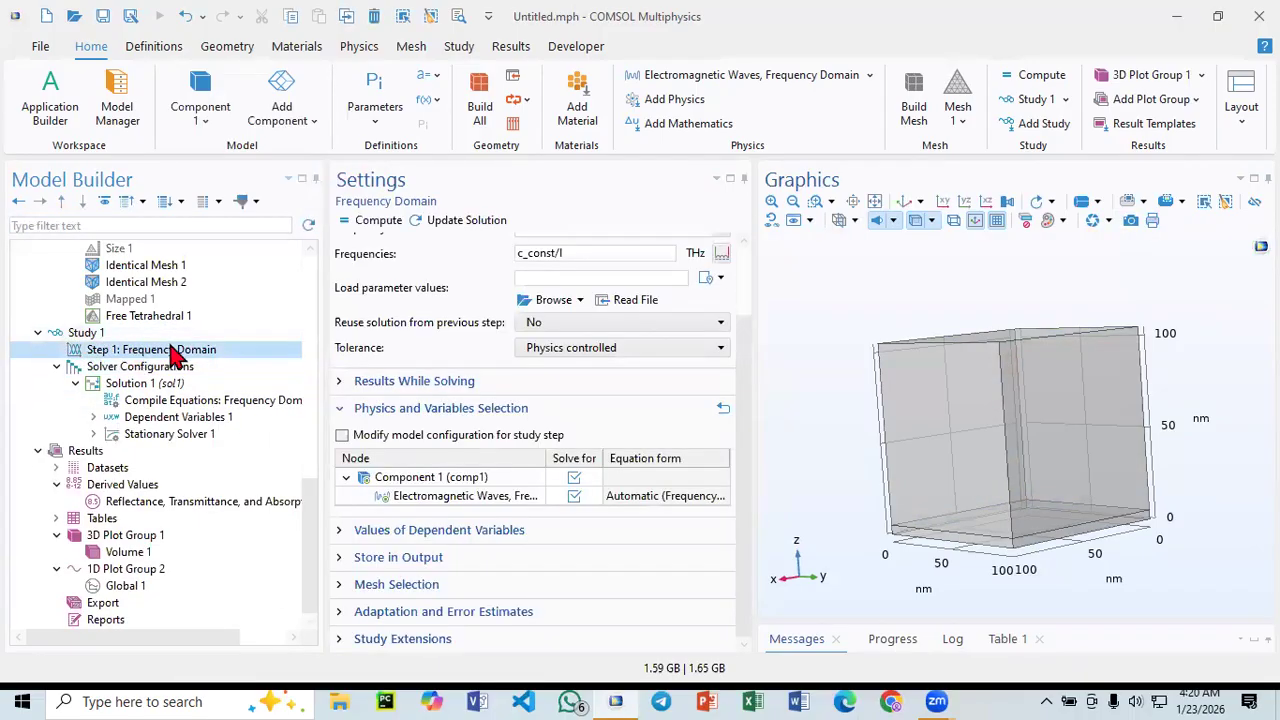
{"action": "left_click_drag", "start_coordinate": [748, 428], "coordinate": [737, 278]}
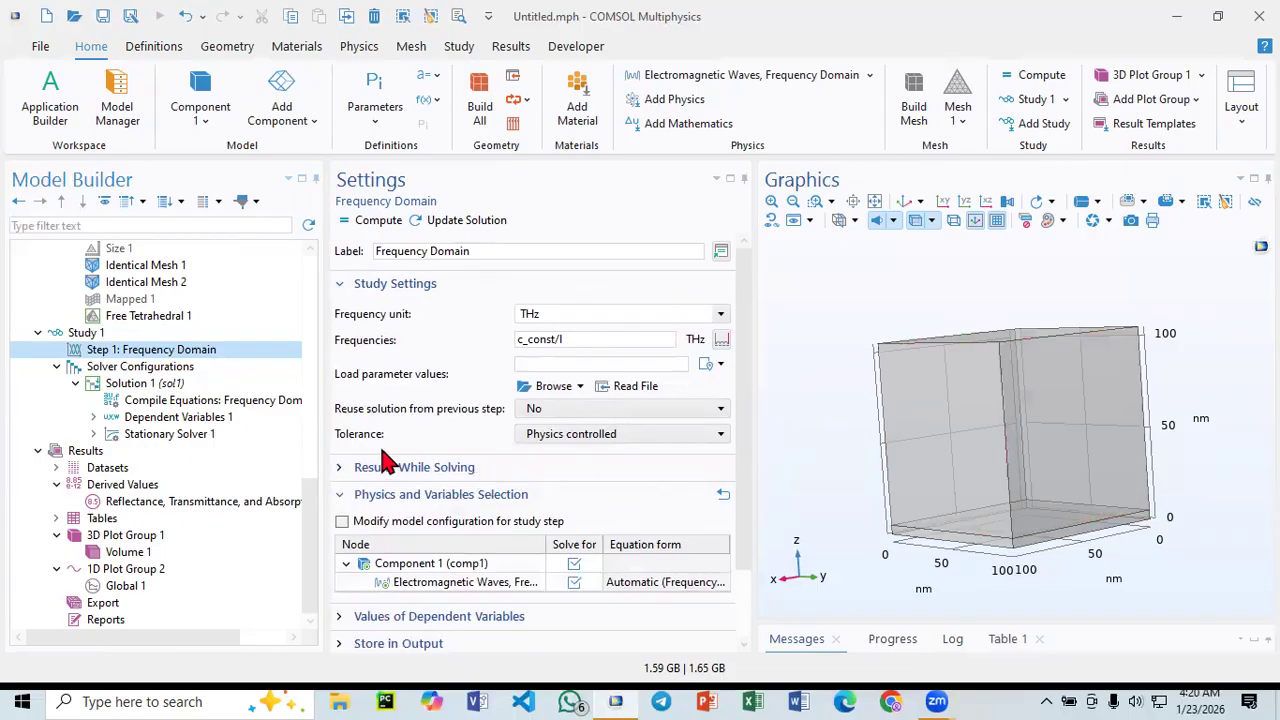
{"action": "left_click", "coordinate": [119, 337]}
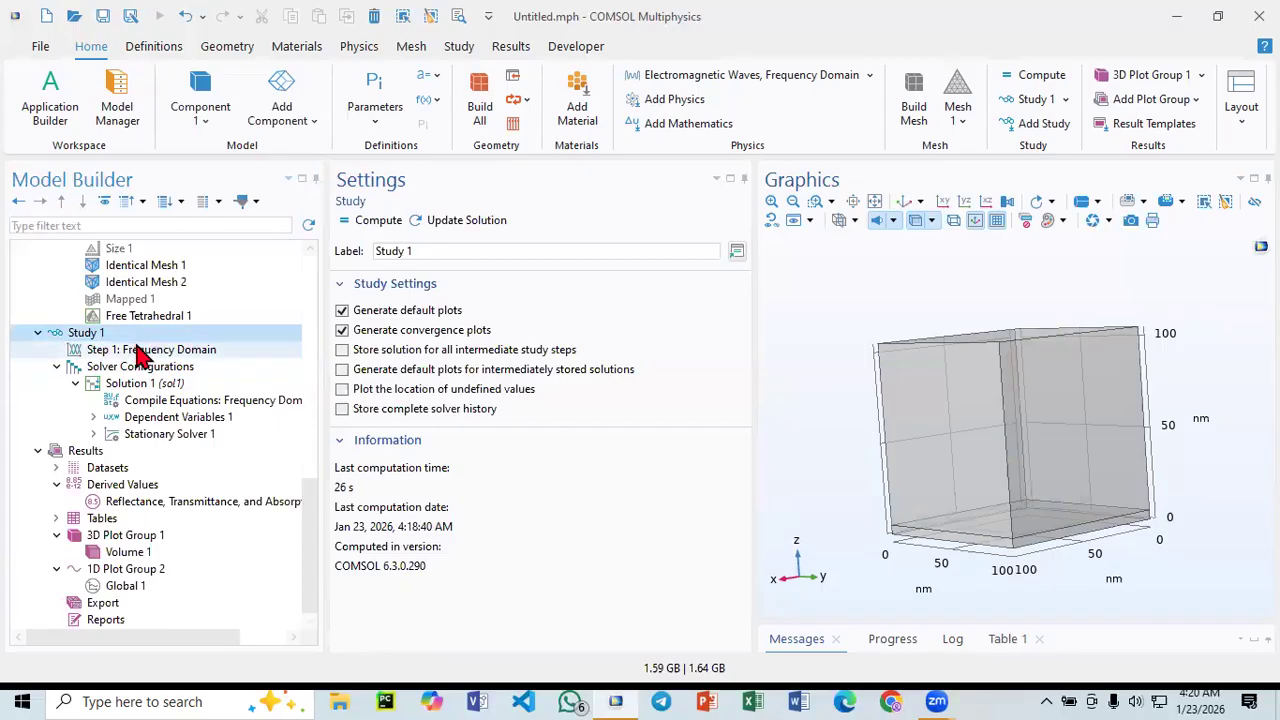
{"action": "left_click", "coordinate": [138, 347]}
{"action": "right_click", "coordinate": [140, 350]}
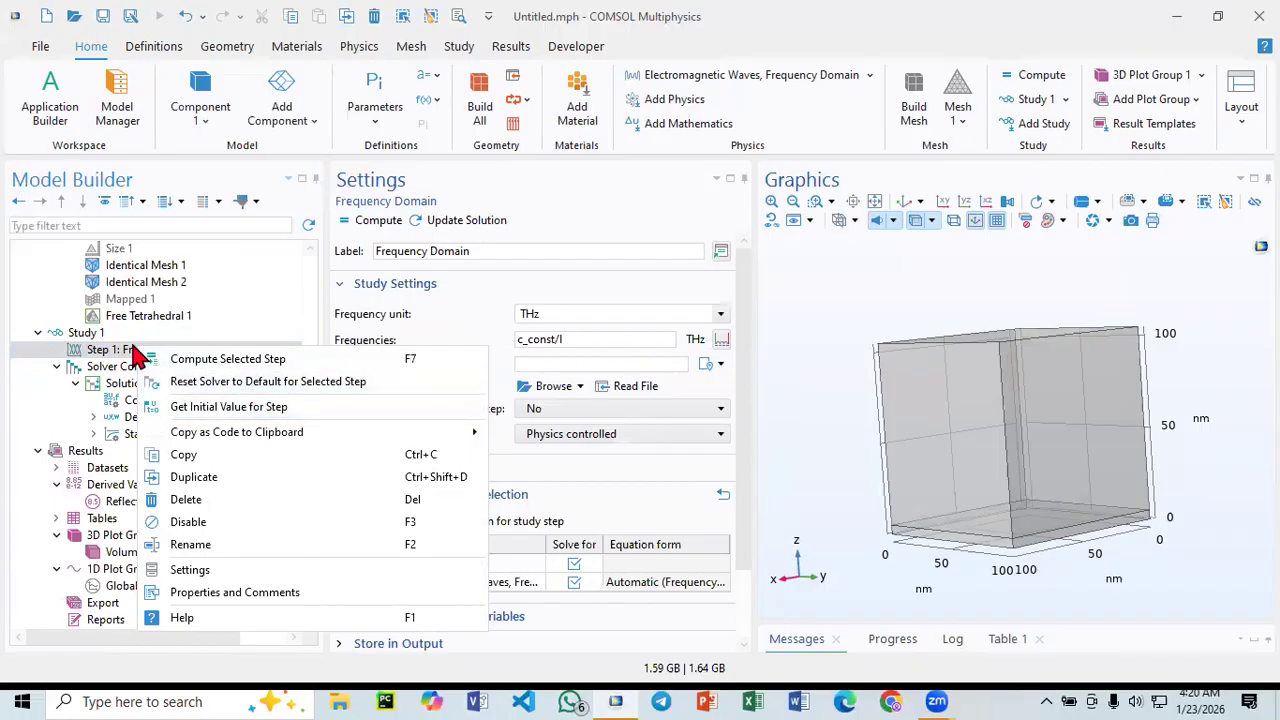
{"action": "left_click", "coordinate": [129, 346]}
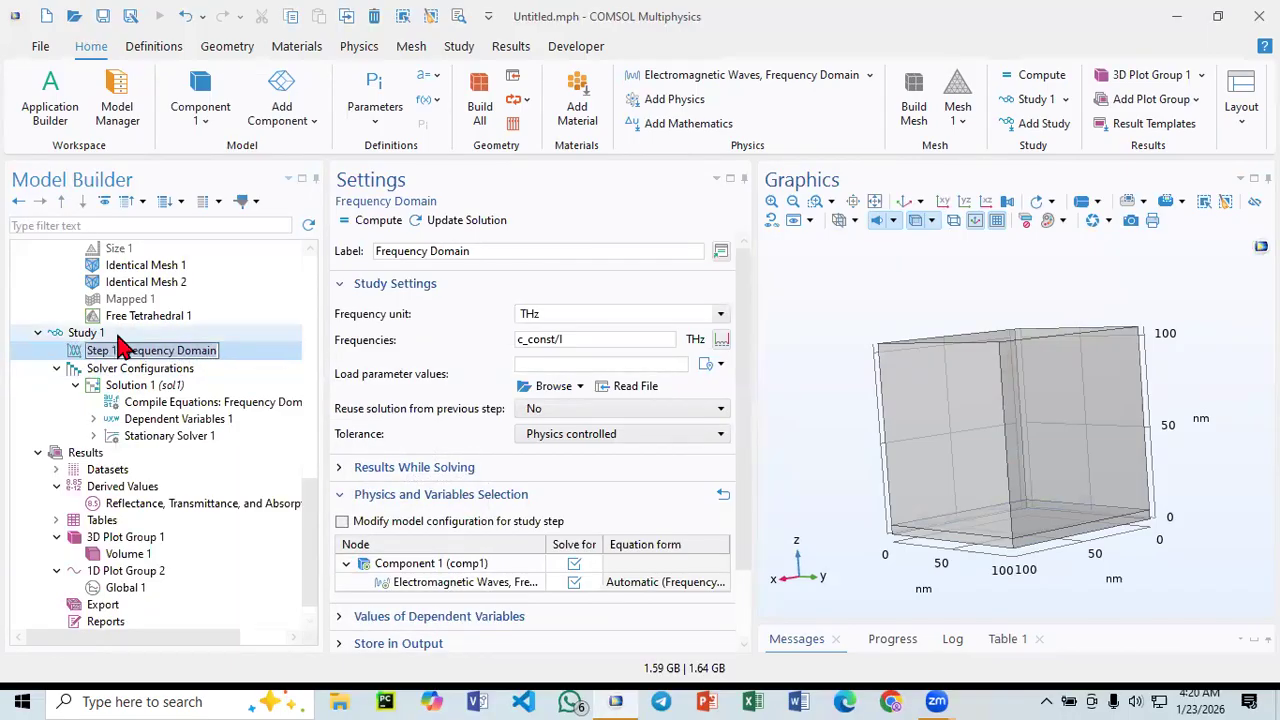
{"action": "left_click", "coordinate": [117, 333]}
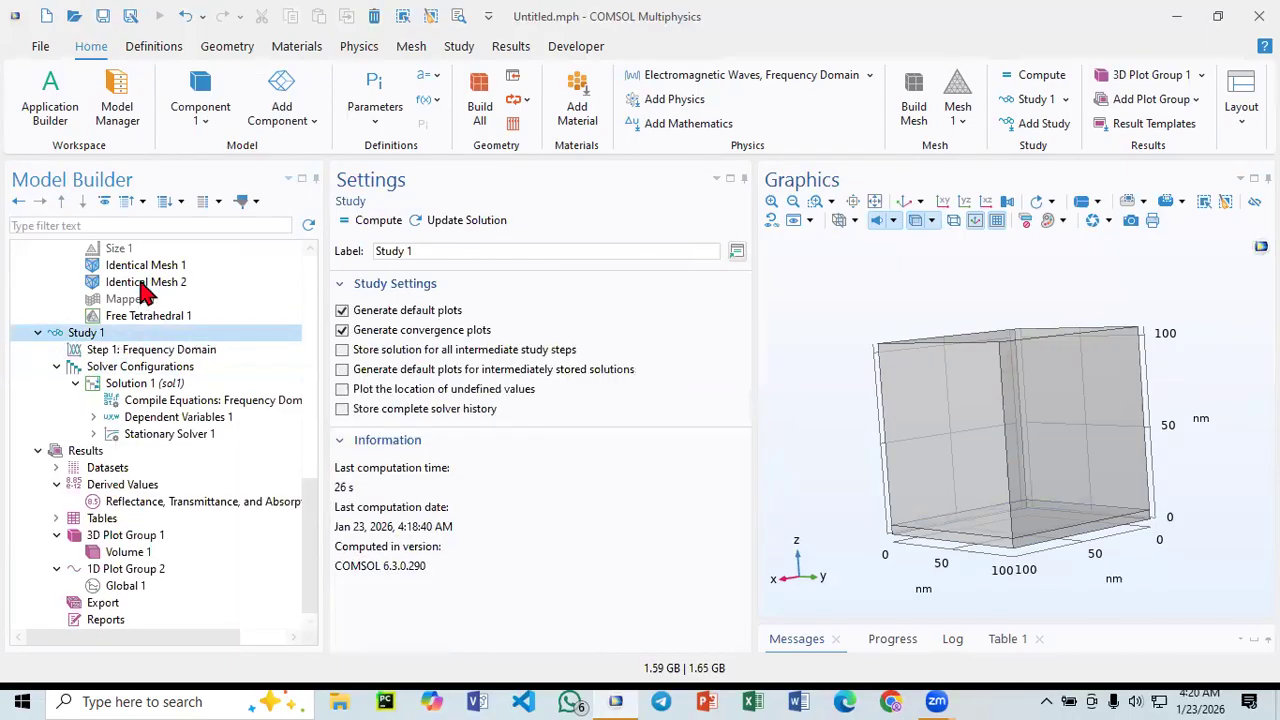
{"action": "left_click", "coordinate": [458, 50]}
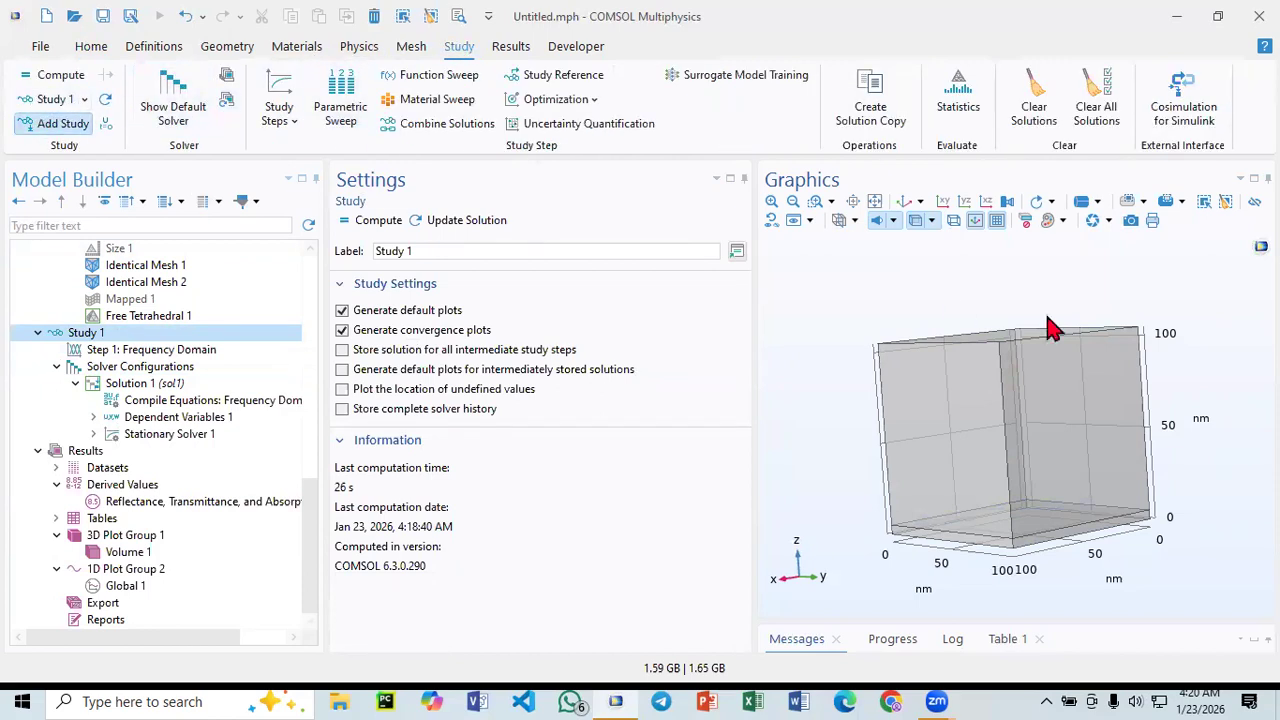
- Examine the general and preset study types that can be added for the electromagnetic waves physics, without adding a study
{"action": "left_click", "coordinate": [60, 123]}
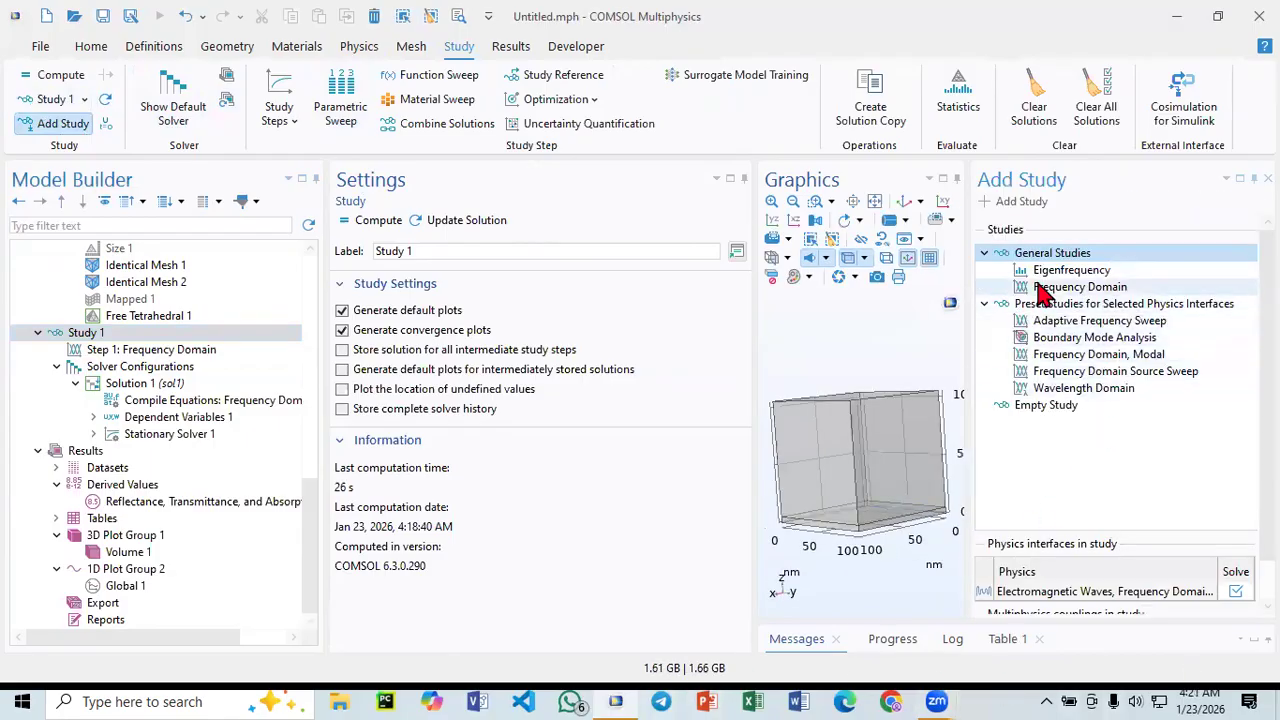
{"action": "left_click", "coordinate": [1100, 390]}
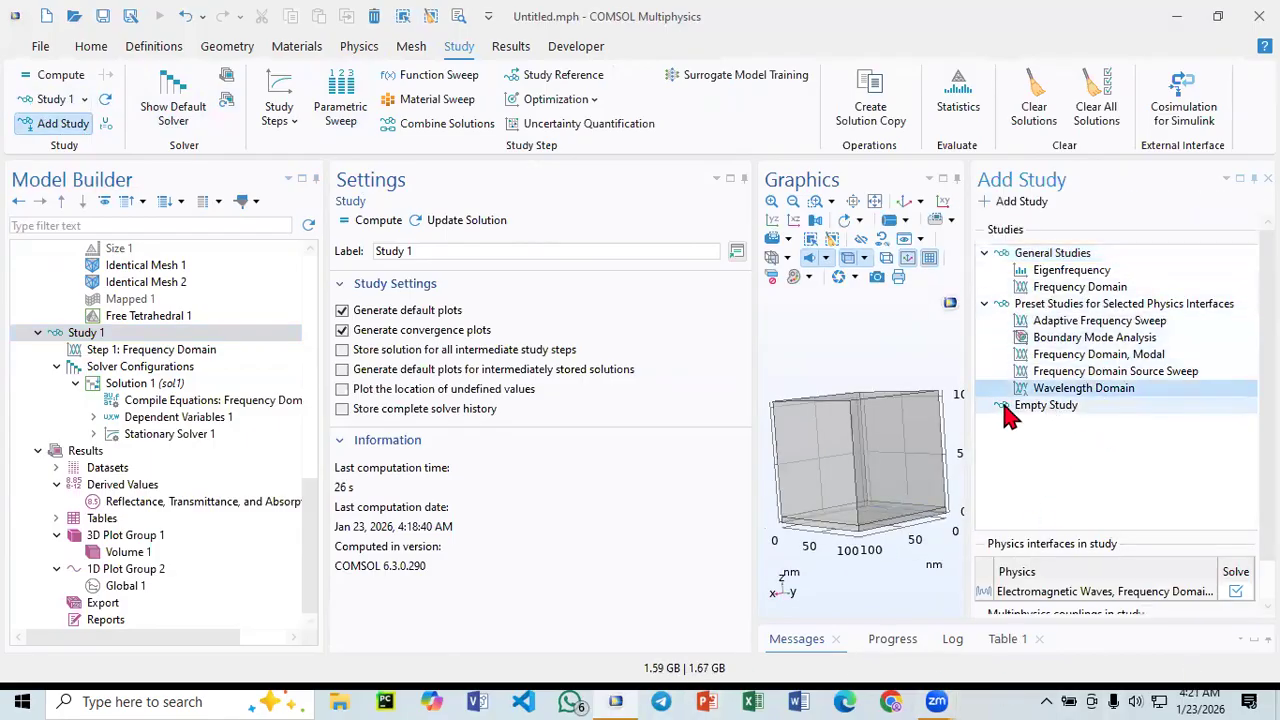
{"action": "left_click", "coordinate": [1030, 405]}
{"action": "left_click", "coordinate": [1080, 357]}
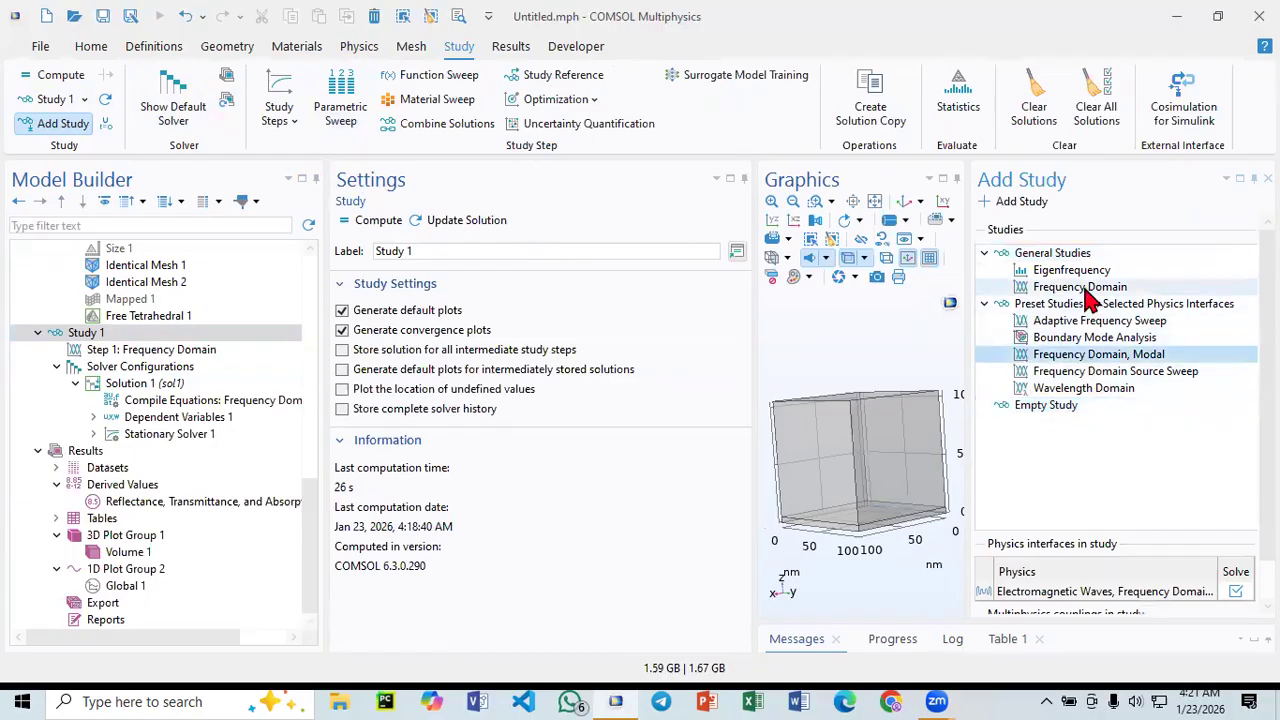
{"action": "left_click", "coordinate": [1075, 270]}
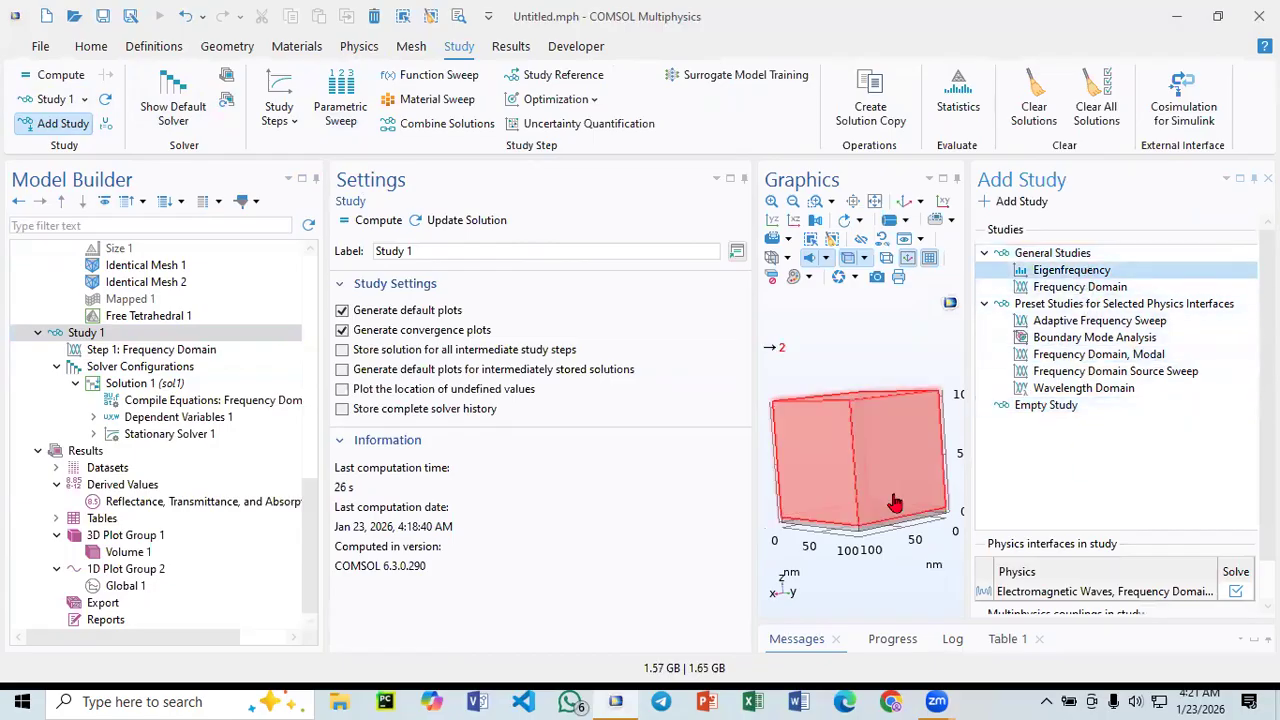
{"action": "left_click", "coordinate": [1111, 322]}
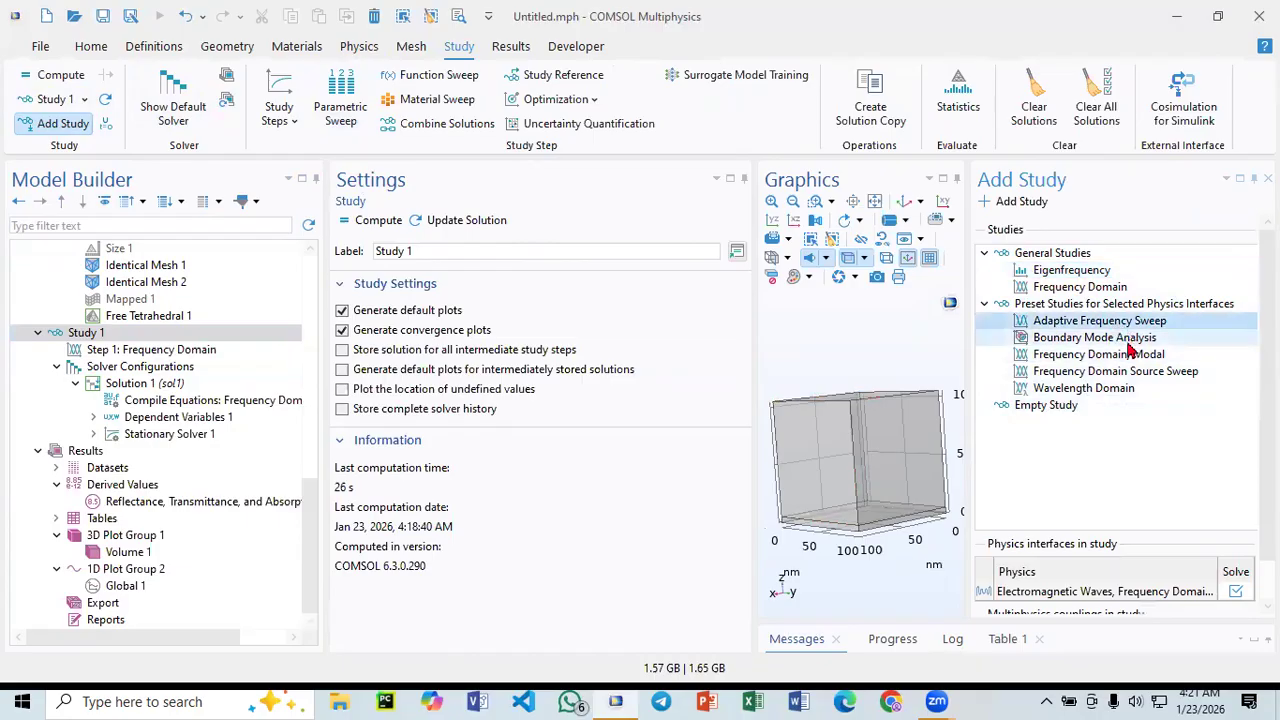
{"action": "left_click", "coordinate": [1088, 393]}
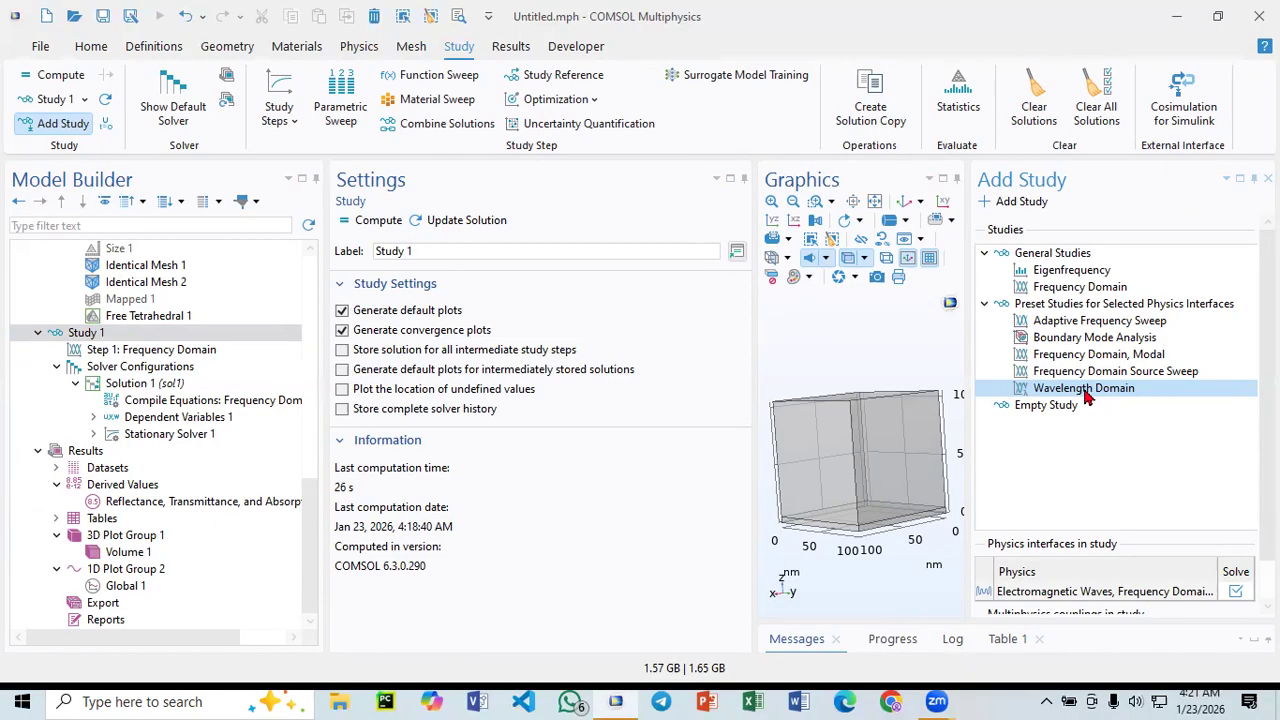
{"action": "left_click", "coordinate": [1107, 376]}
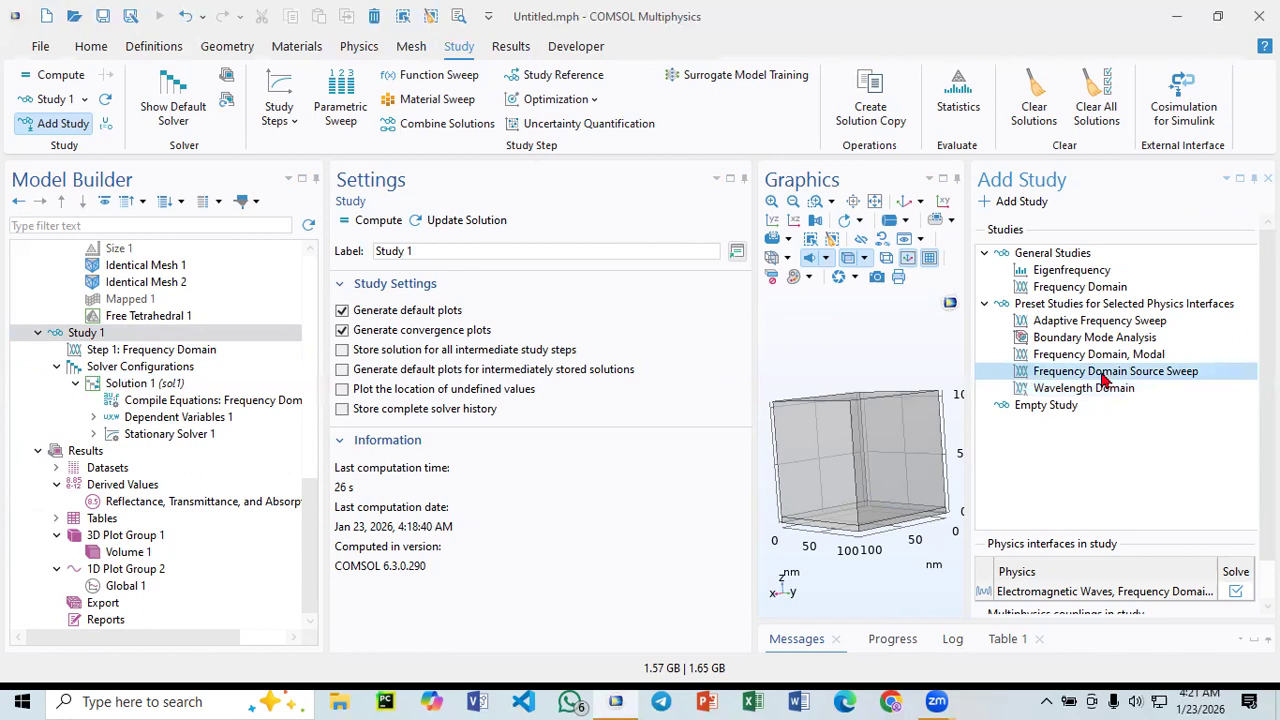
{"action": "left_click", "coordinate": [1114, 324]}
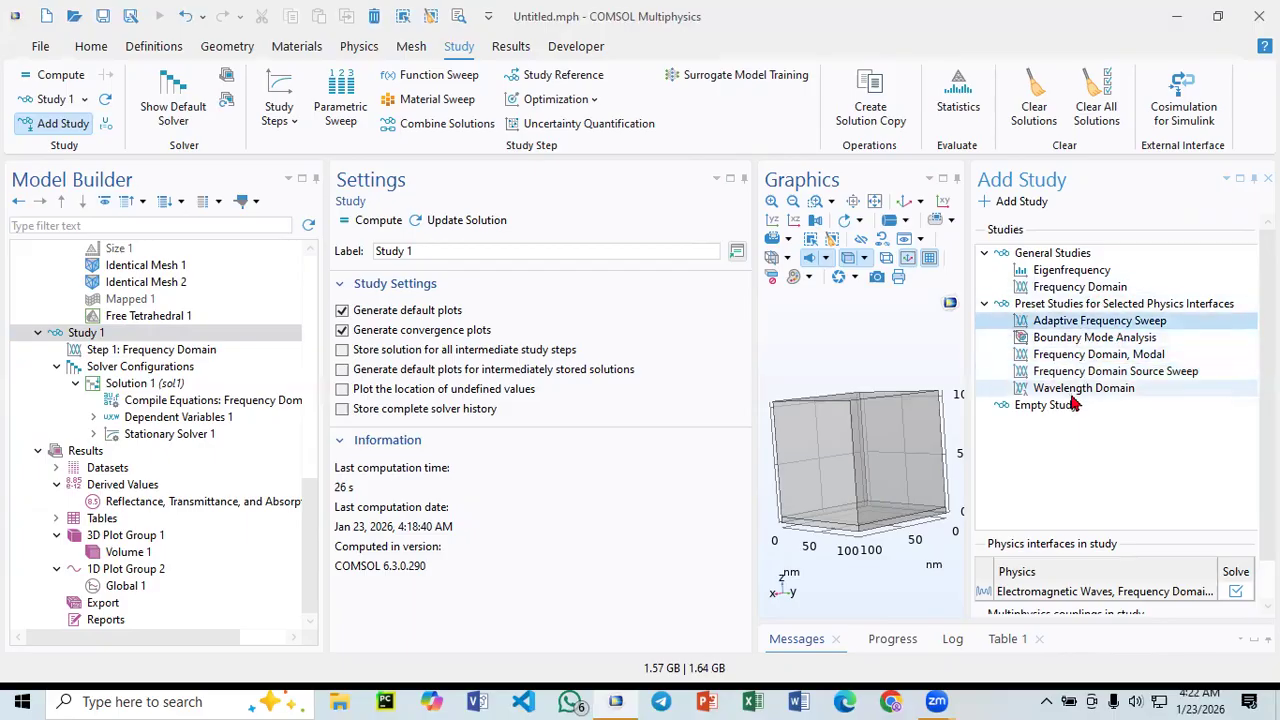
{"action": "scroll", "coordinate": [1130, 438], "scroll_direction": "down", "scroll_amount": 2}
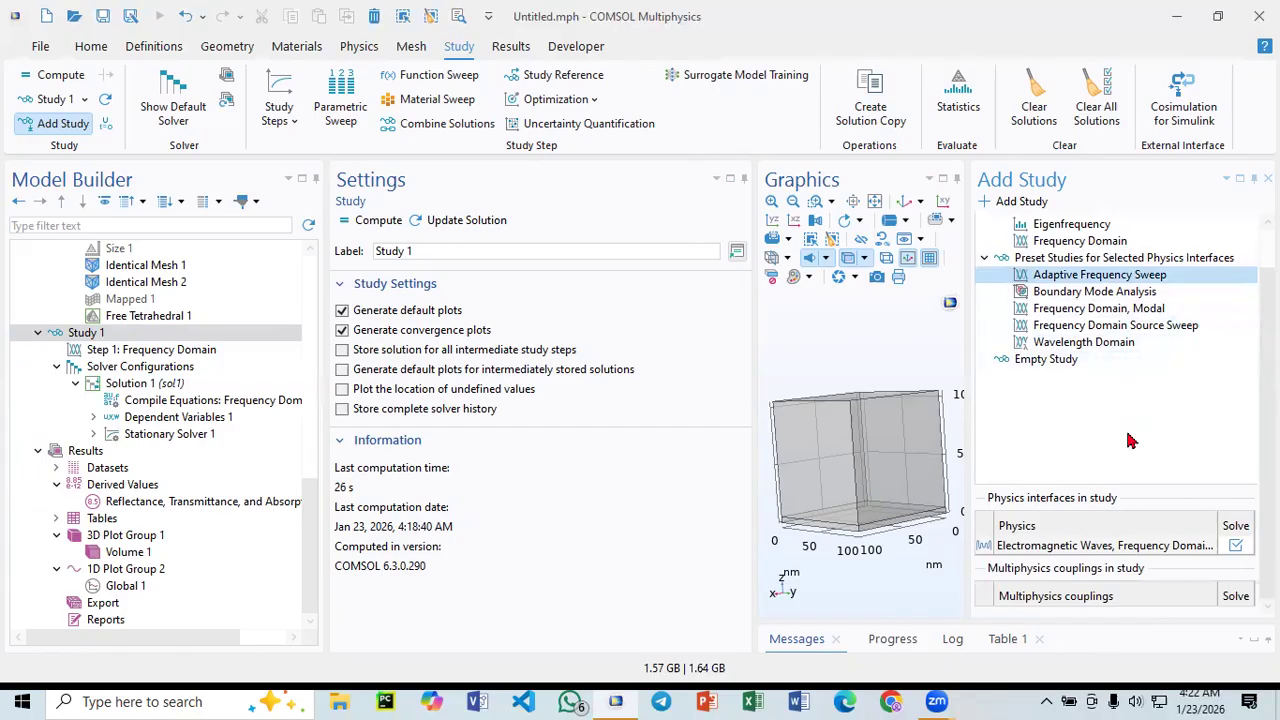
{"action": "scroll", "coordinate": [1130, 440], "scroll_direction": "up", "scroll_amount": 2}
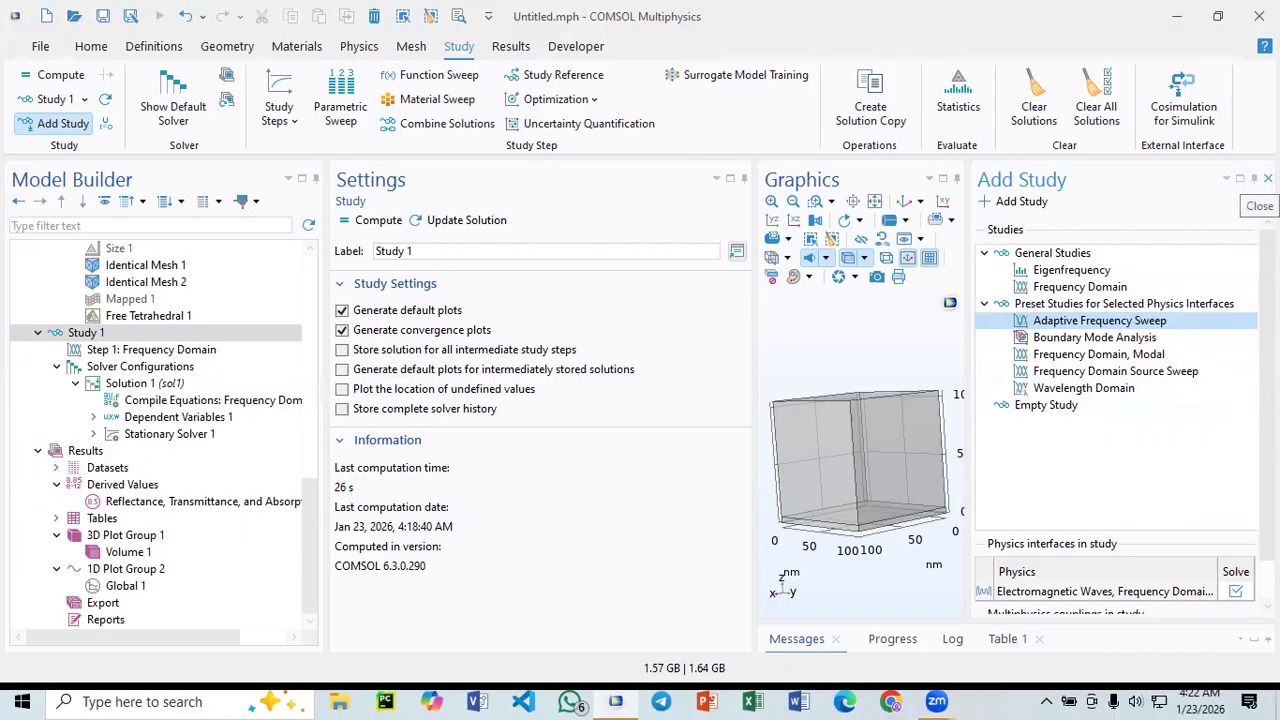
{"action": "left_click", "coordinate": [1267, 178]}
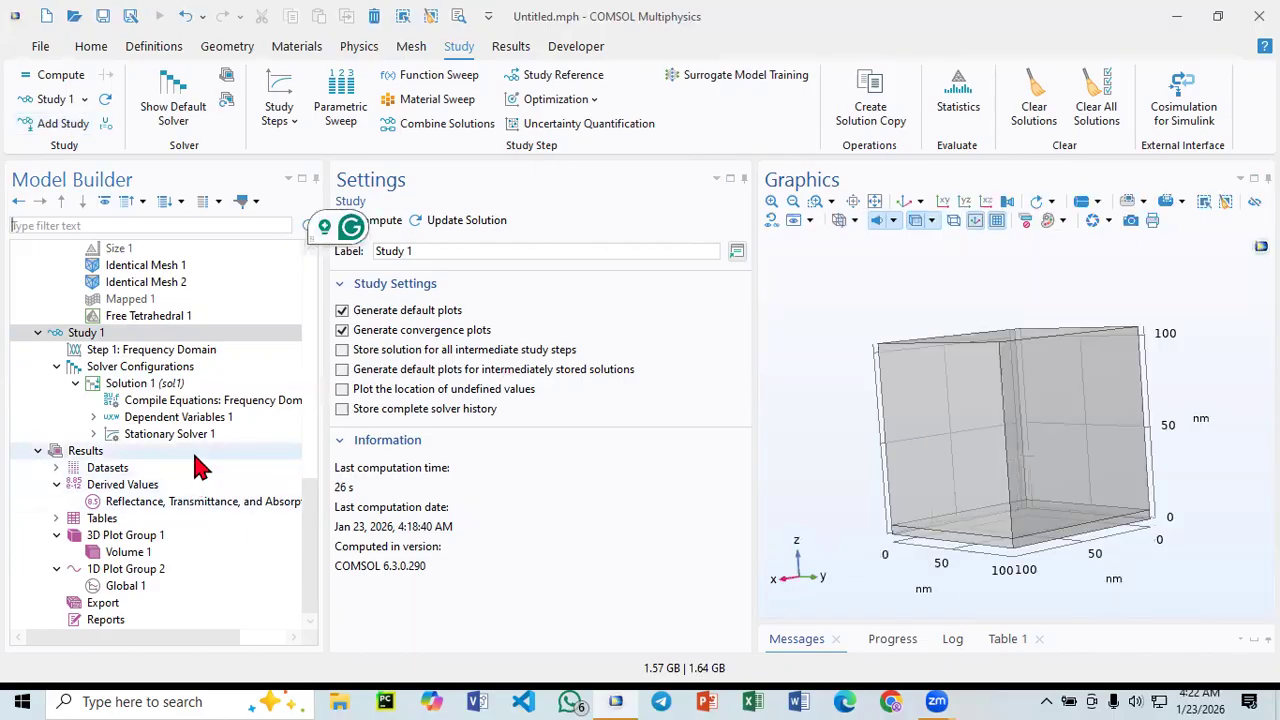
- Build Geometry 1 only up to Block 1 and fit the block in the graphics view
{"action": "scroll", "coordinate": [200, 458], "scroll_direction": "up", "scroll_amount": 9}
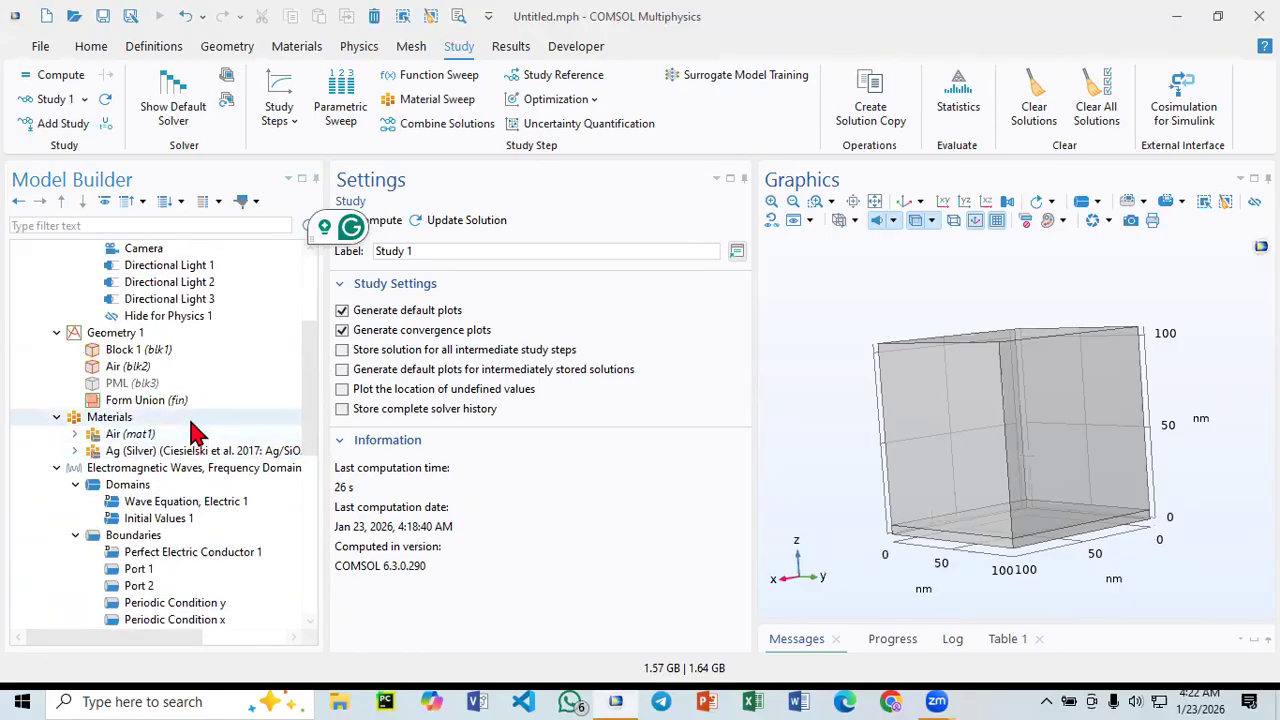
{"action": "left_click", "coordinate": [199, 335]}
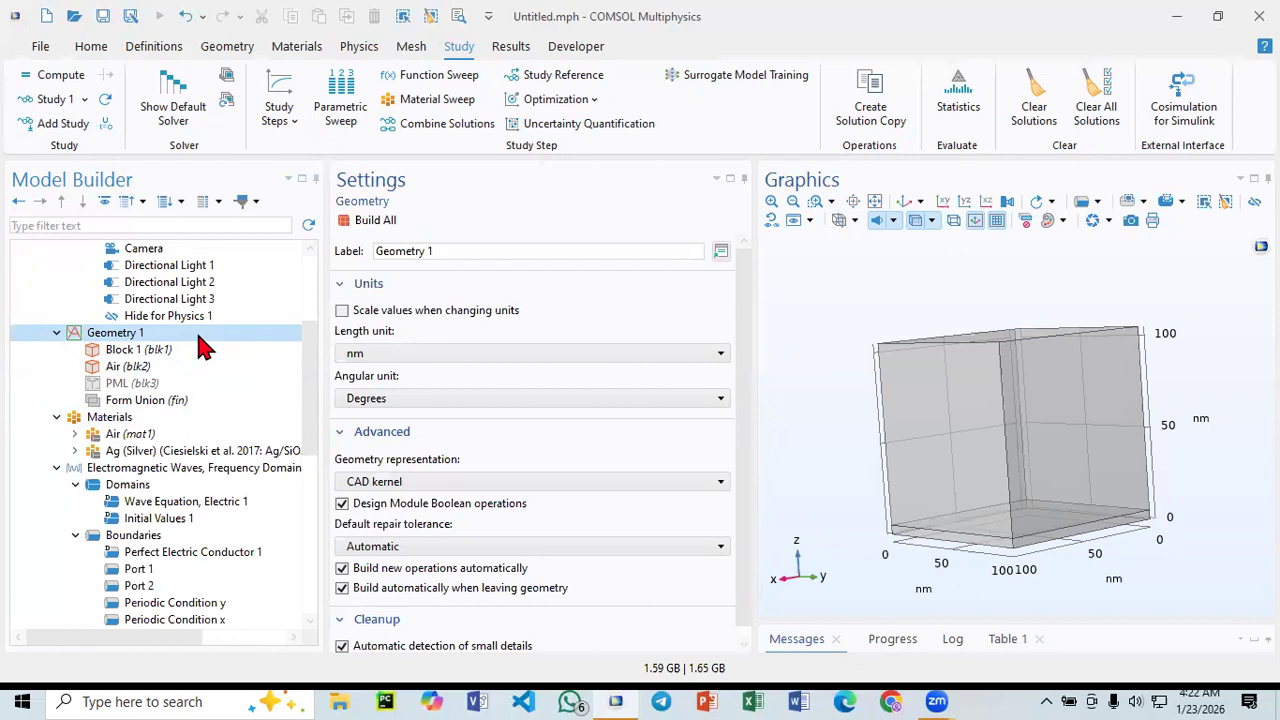
{"action": "left_click", "coordinate": [180, 366]}
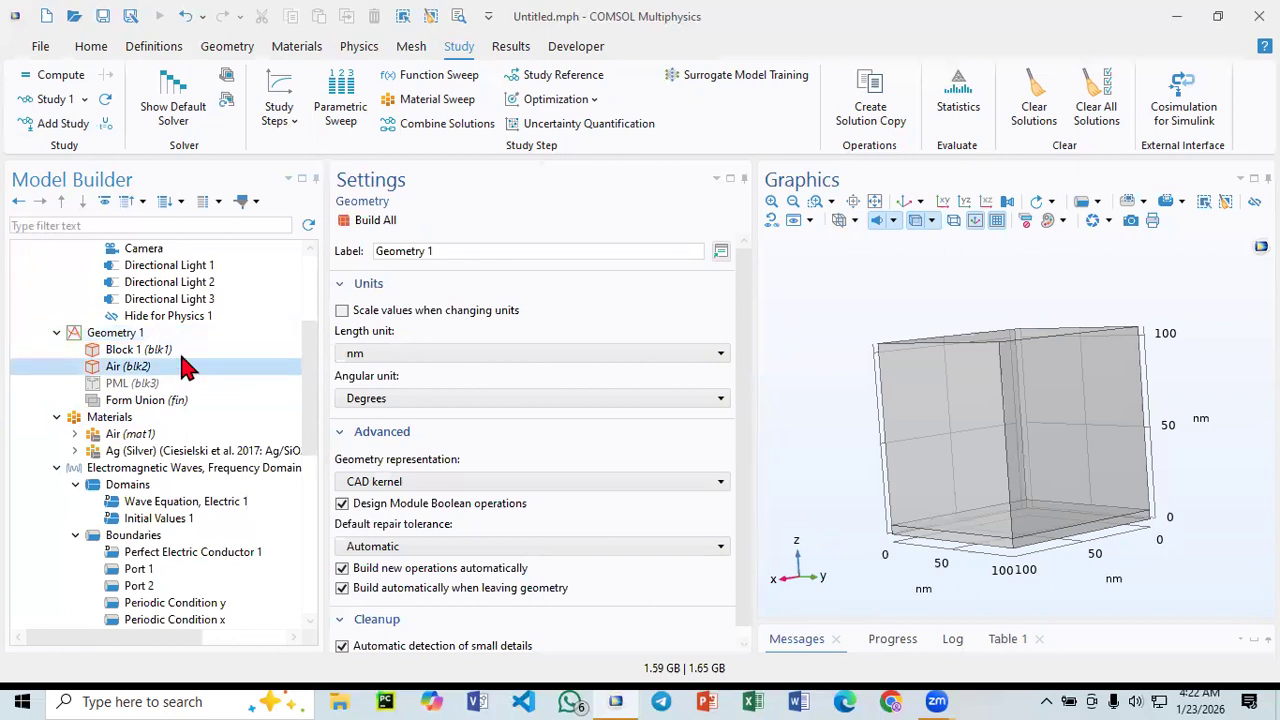
{"action": "left_click", "coordinate": [375, 221]}
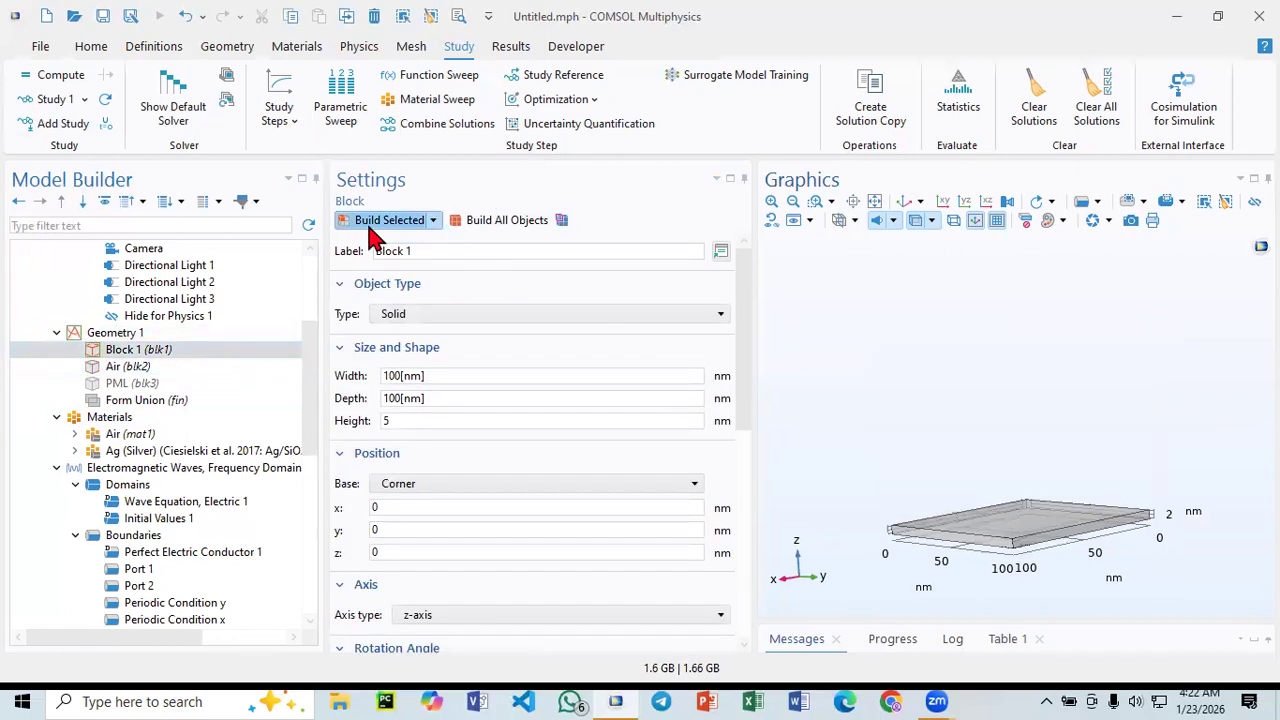
{"action": "left_click", "coordinate": [875, 202]}
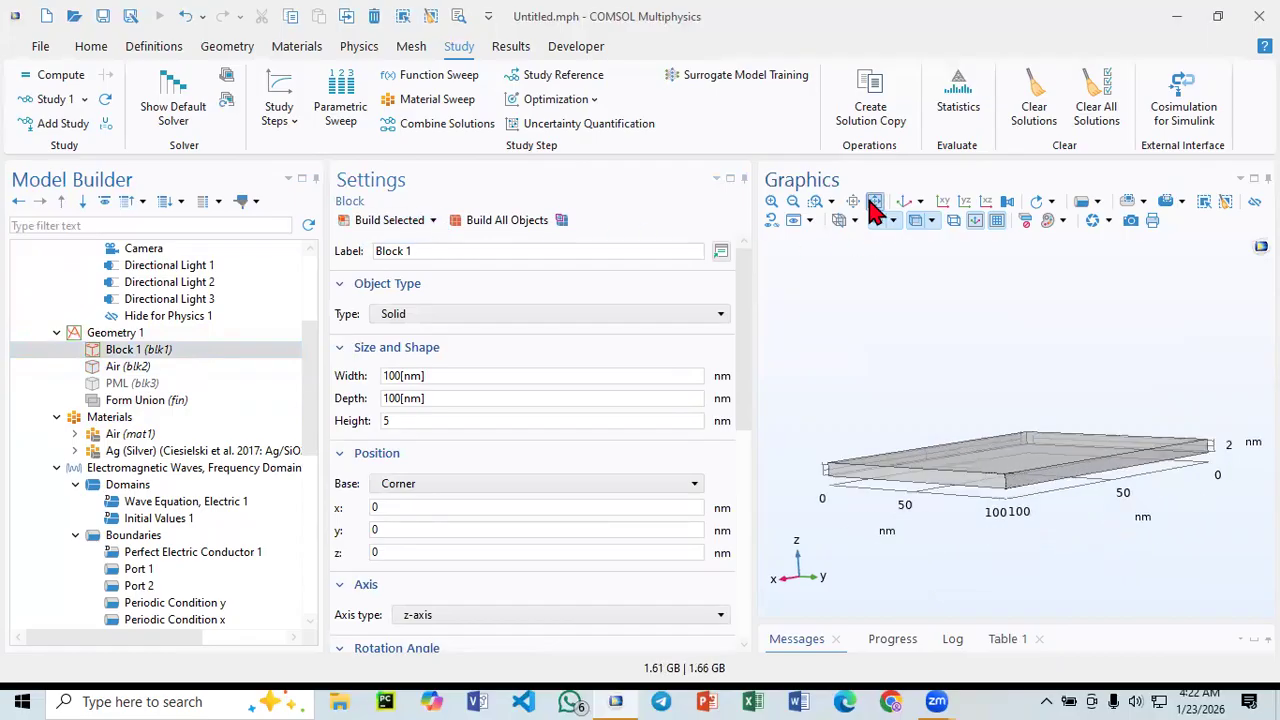
{"action": "left_click", "coordinate": [876, 220]}
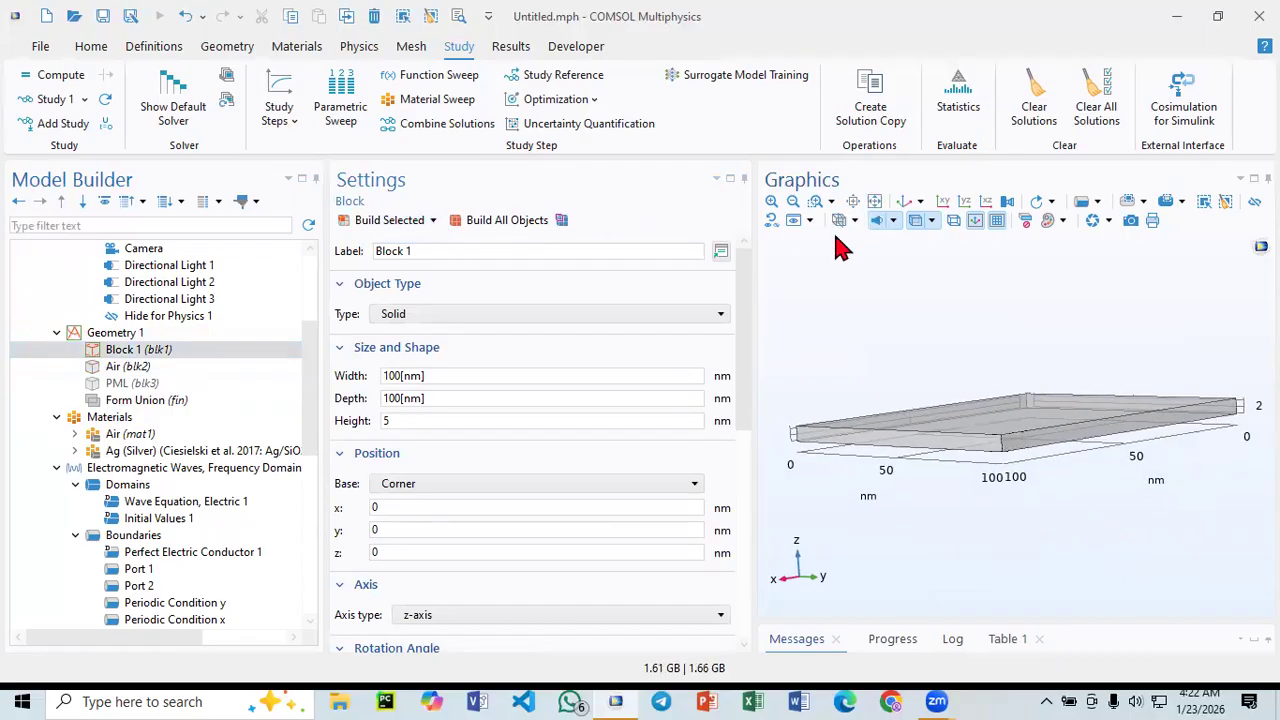
- Add a solid cylinder after Block 1 in Geometry 1, with a radius of 90 nm, and build it
{"action": "left_click", "coordinate": [115, 335]}
{"action": "right_click", "coordinate": [115, 337]}
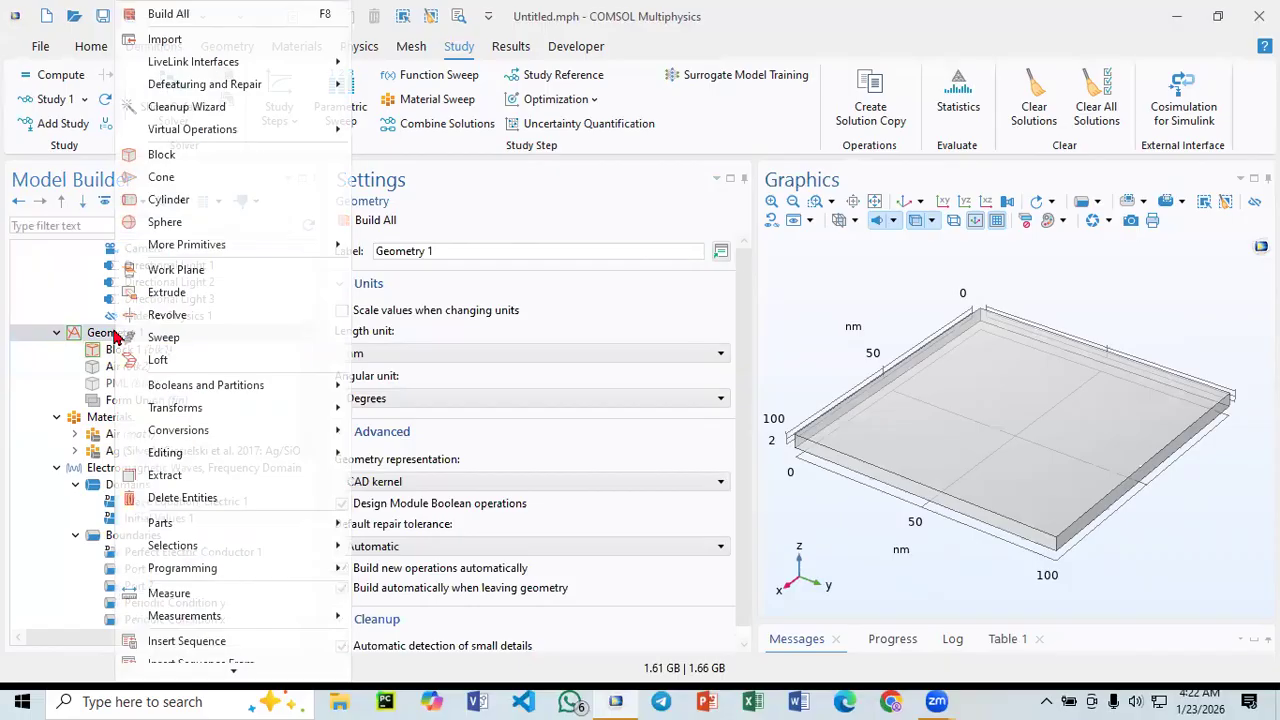
{"action": "left_click", "coordinate": [189, 199]}
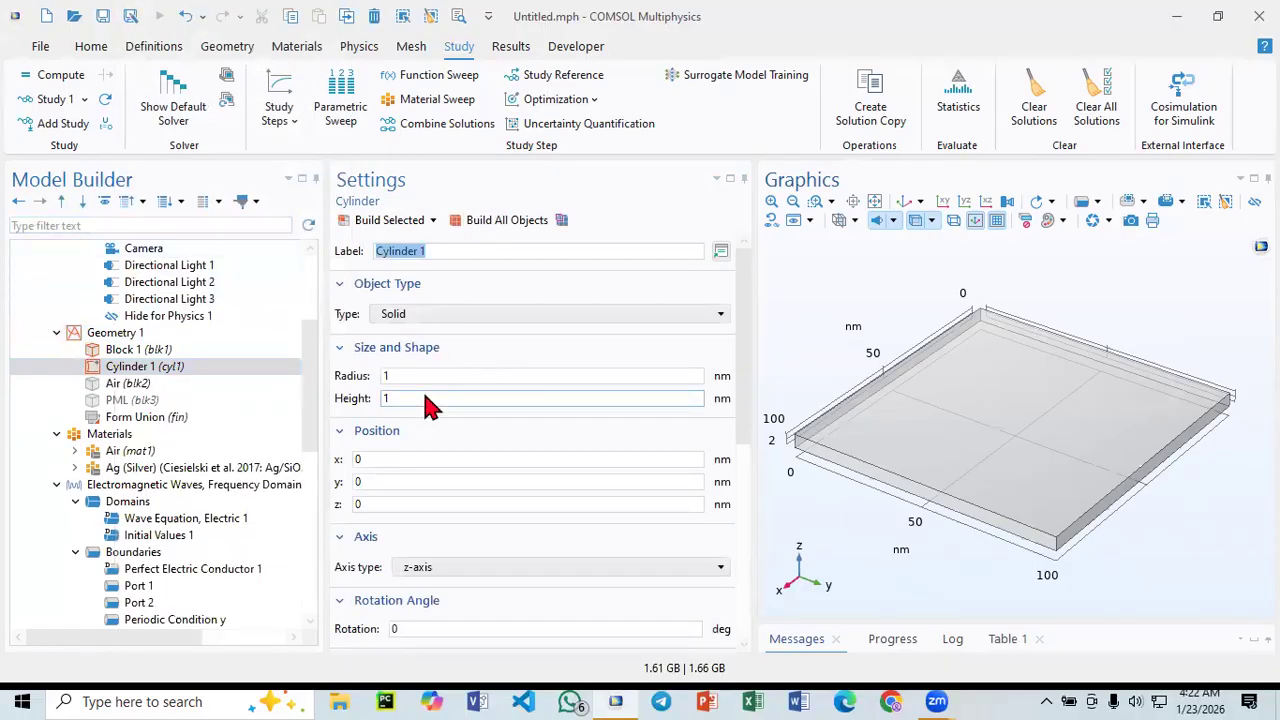
{"action": "left_click", "coordinate": [402, 375]}
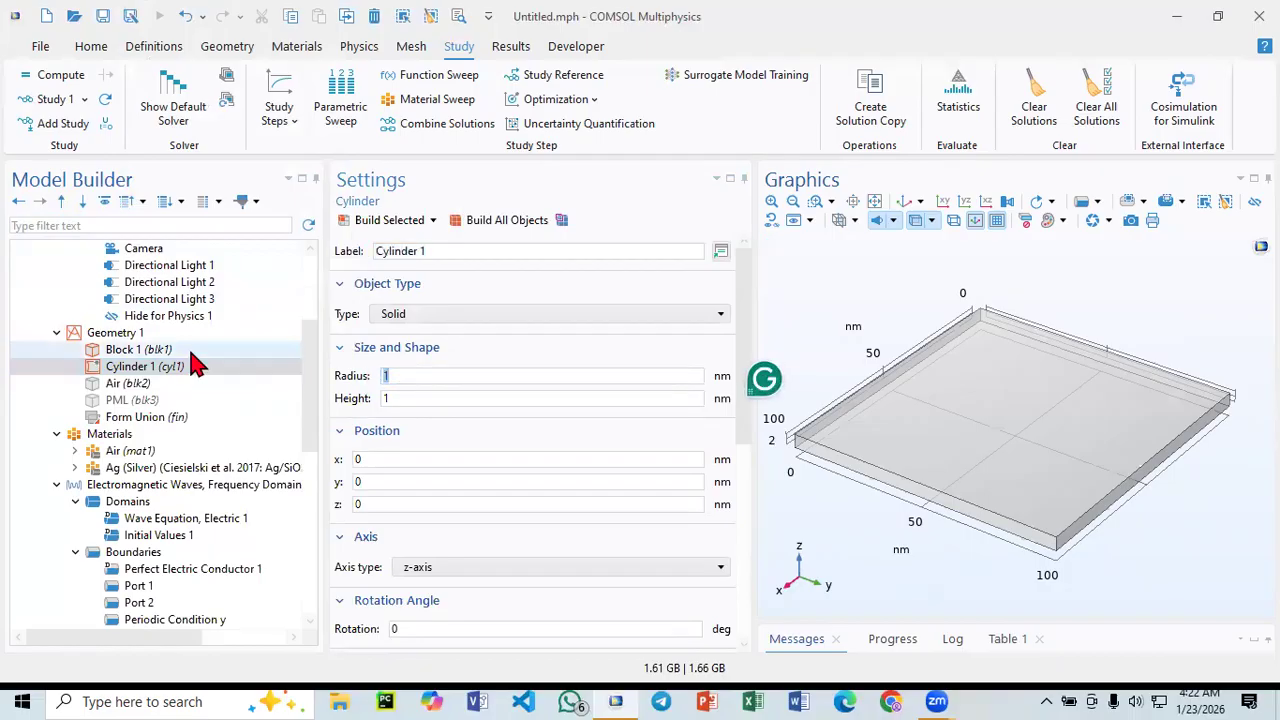
{"action": "left_click", "coordinate": [195, 350]}
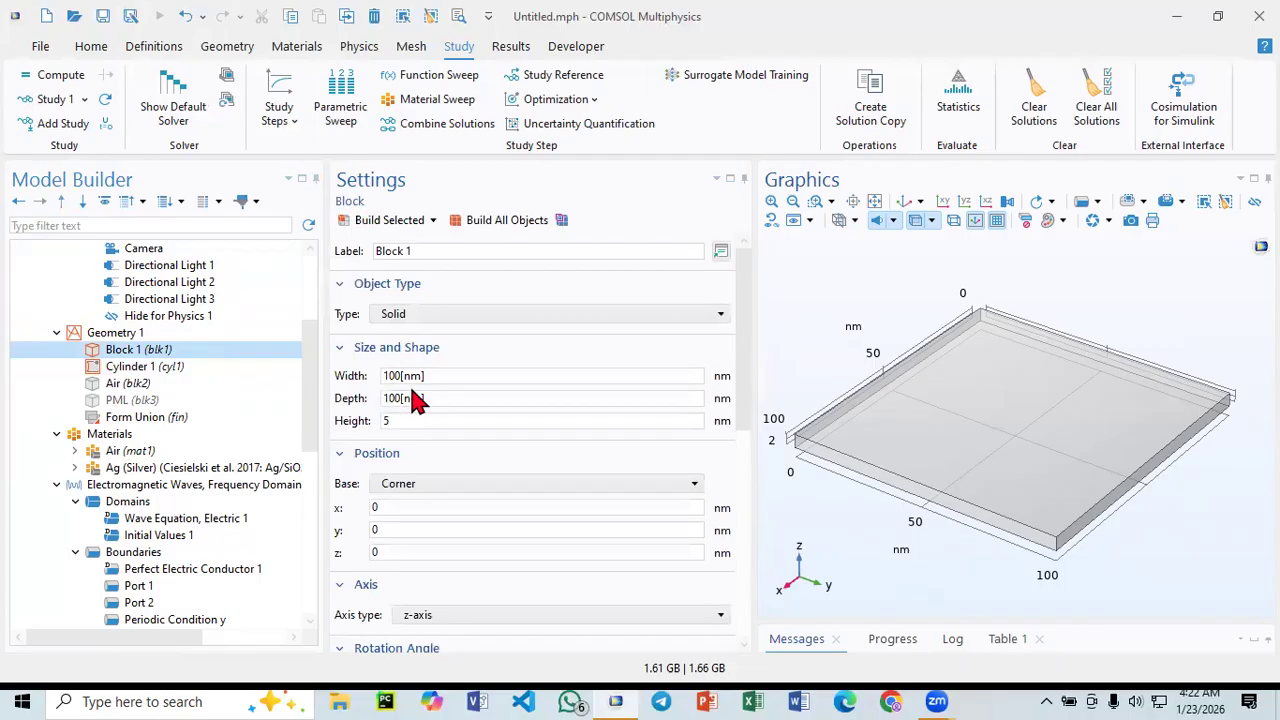
{"action": "left_click", "coordinate": [204, 367]}
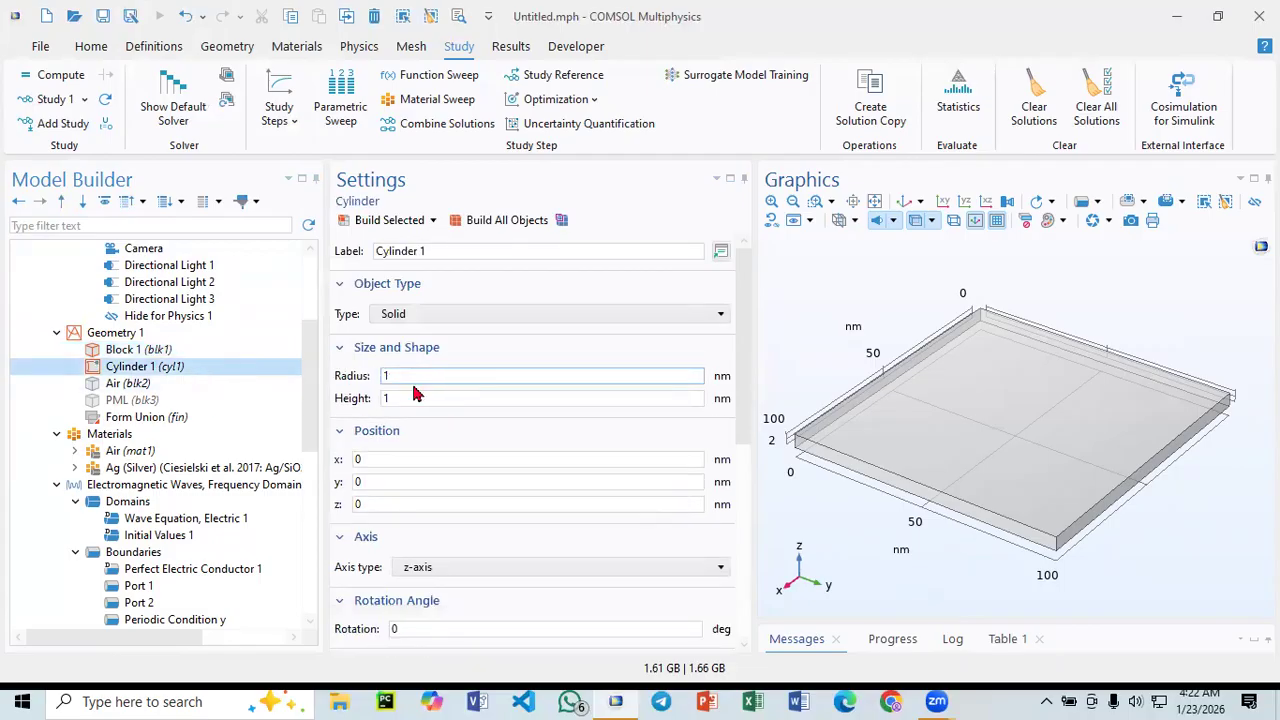
{"action": "left_click_drag", "start_coordinate": [418, 383], "coordinate": [343, 384]}
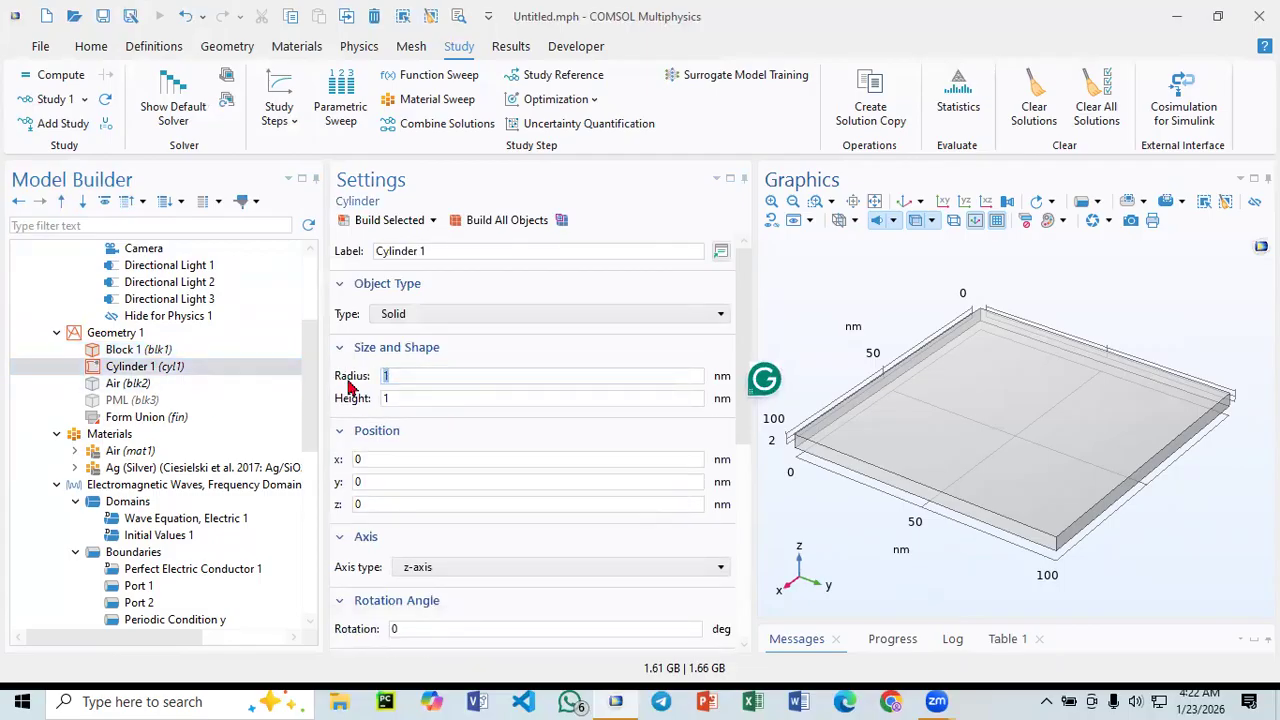
{"action": "type", "text": "90"}
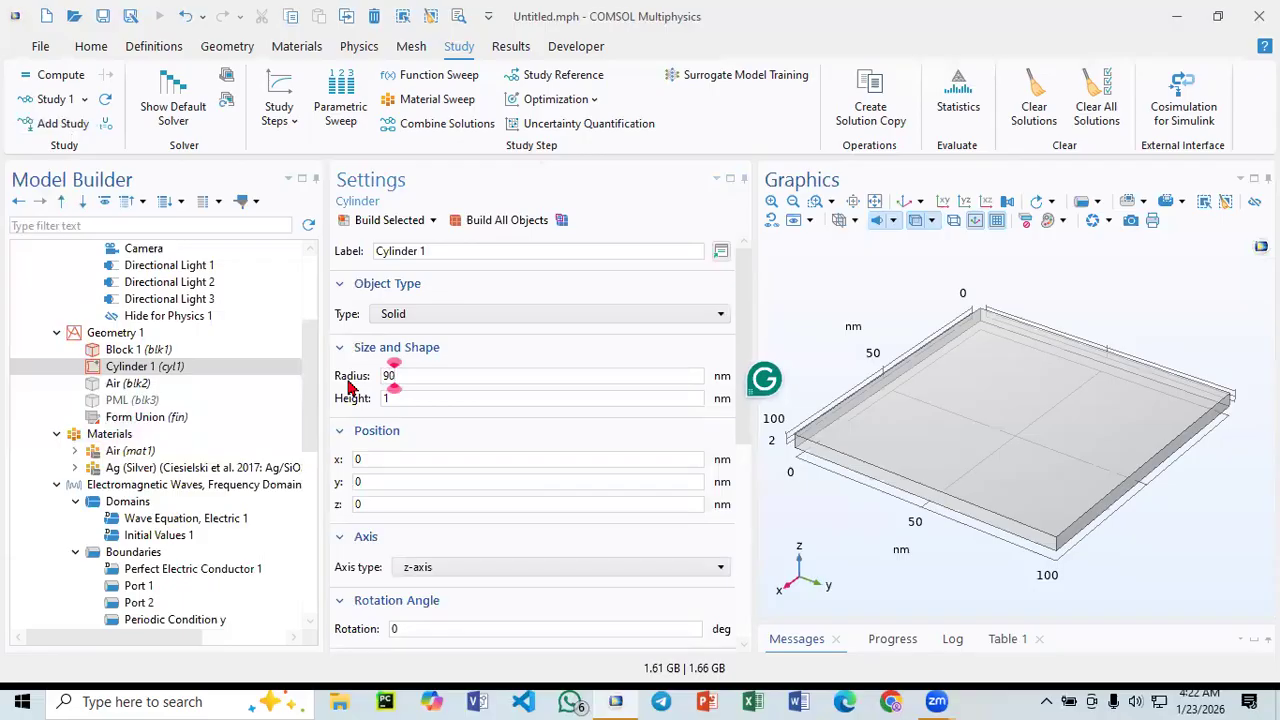
{"action": "left_click", "coordinate": [366, 224]}
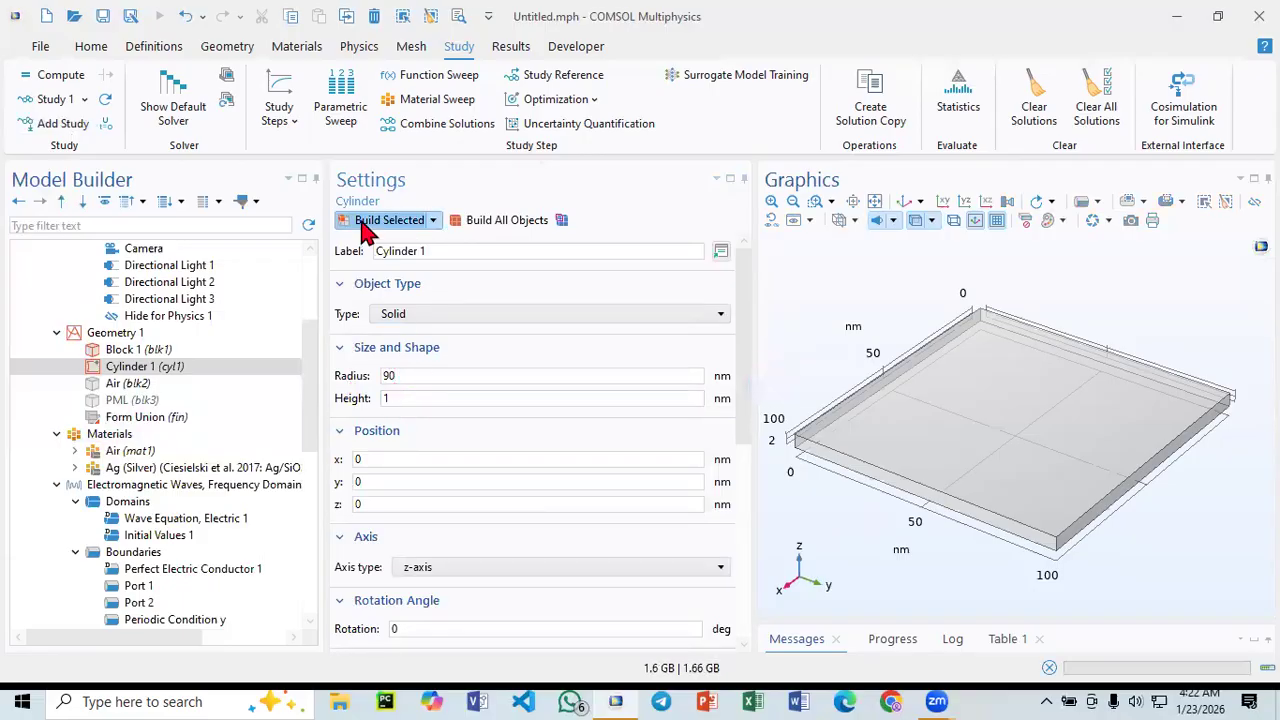
- Set the cylinder's radius to 90/2 nm and rebuild it
{"action": "left_click_drag", "start_coordinate": [405, 377], "coordinate": [362, 380]}
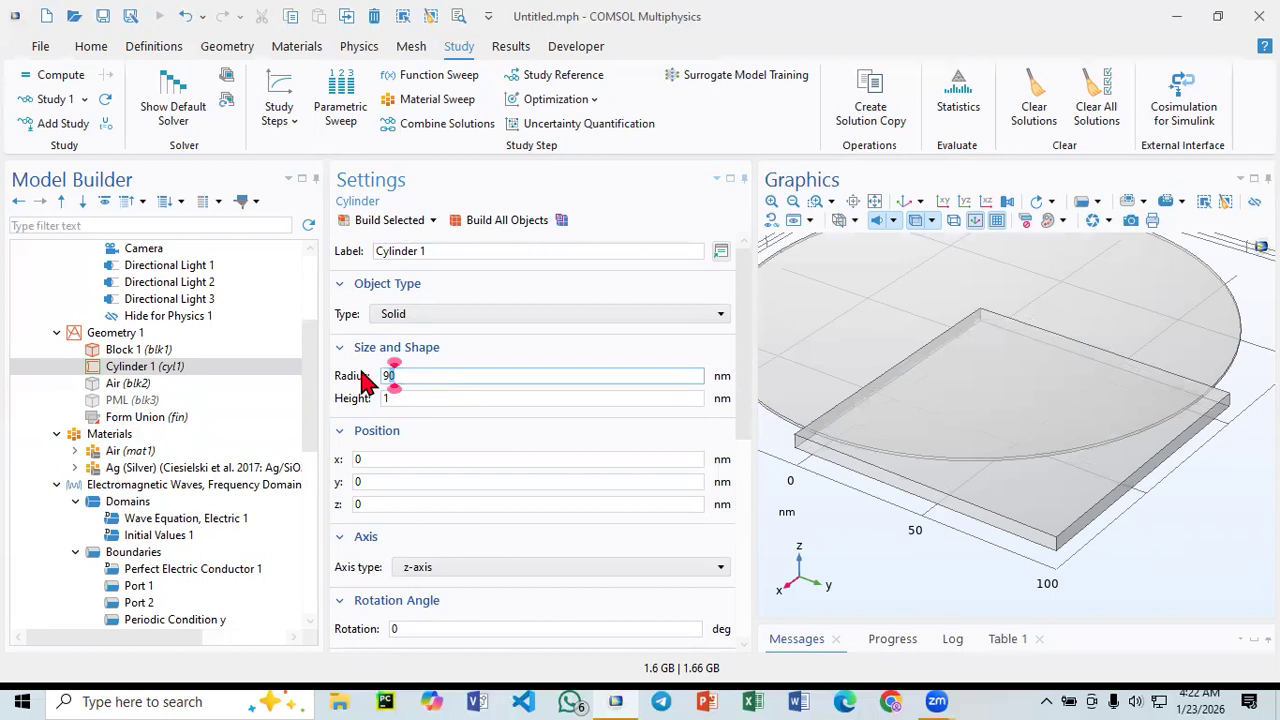
{"action": "left_click", "coordinate": [462, 375]}
{"action": "type", "text": "/"}
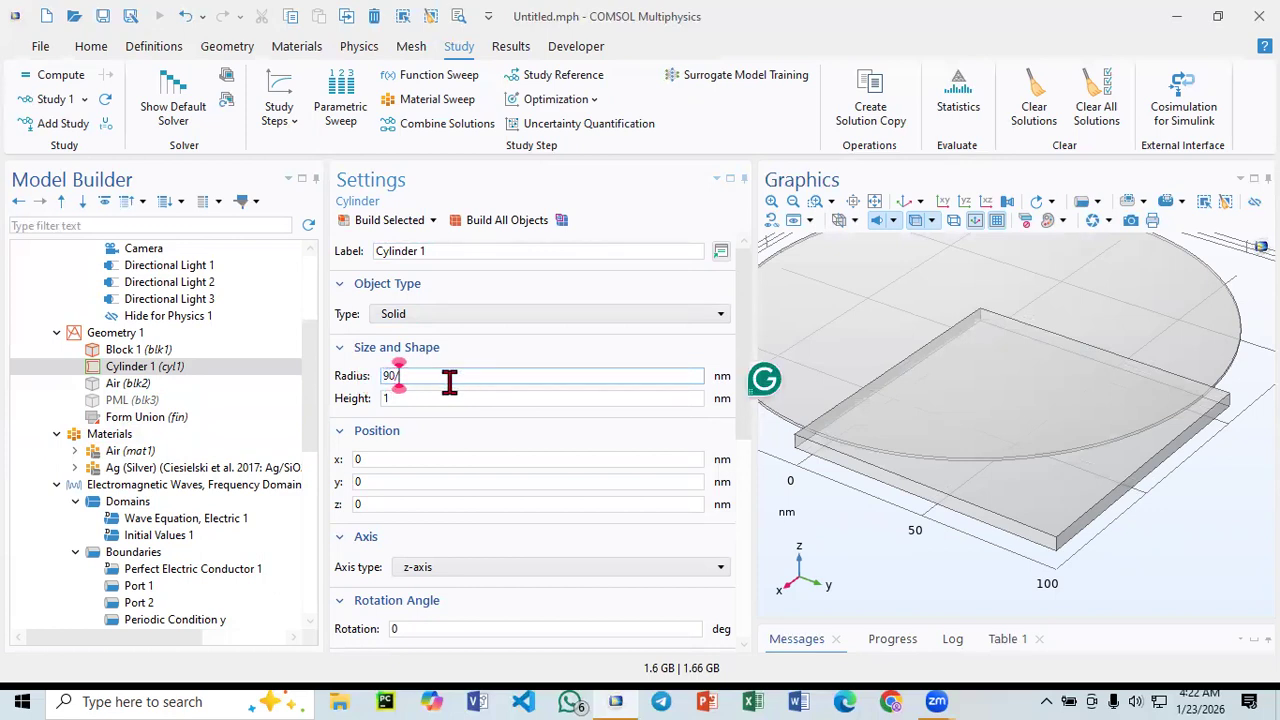
{"action": "type", "text": "2"}
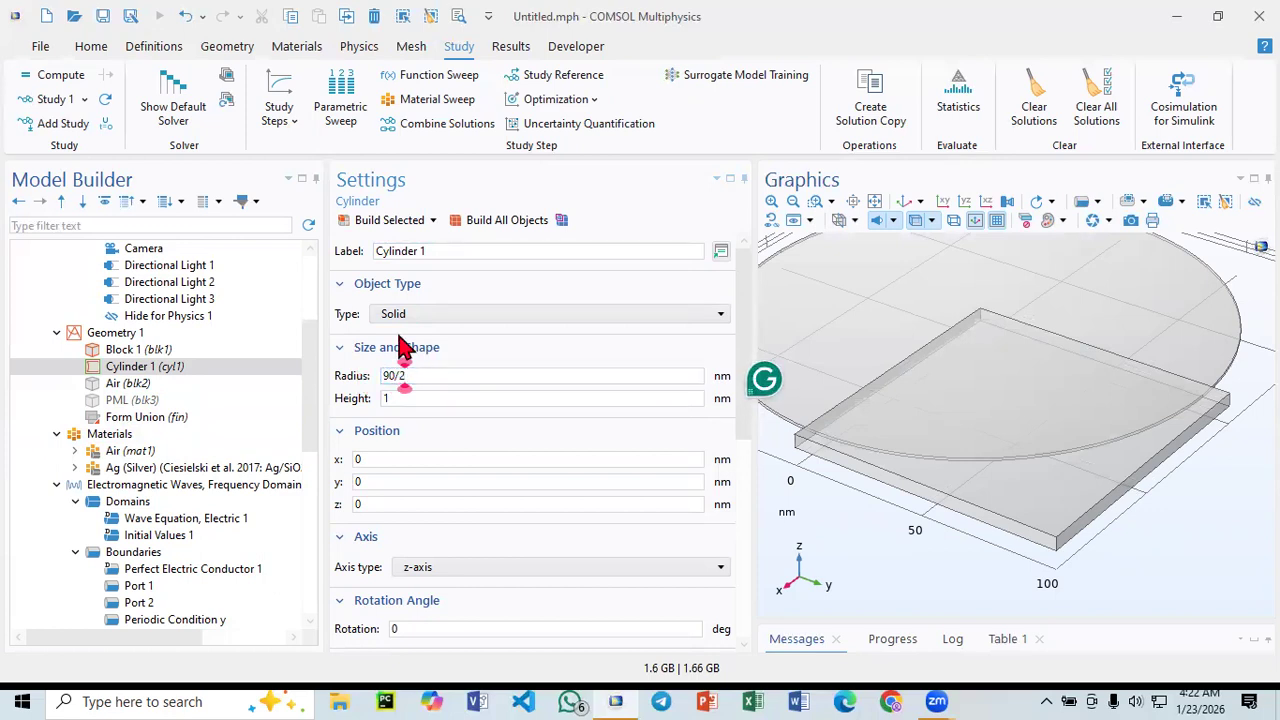
{"action": "left_click", "coordinate": [365, 220]}
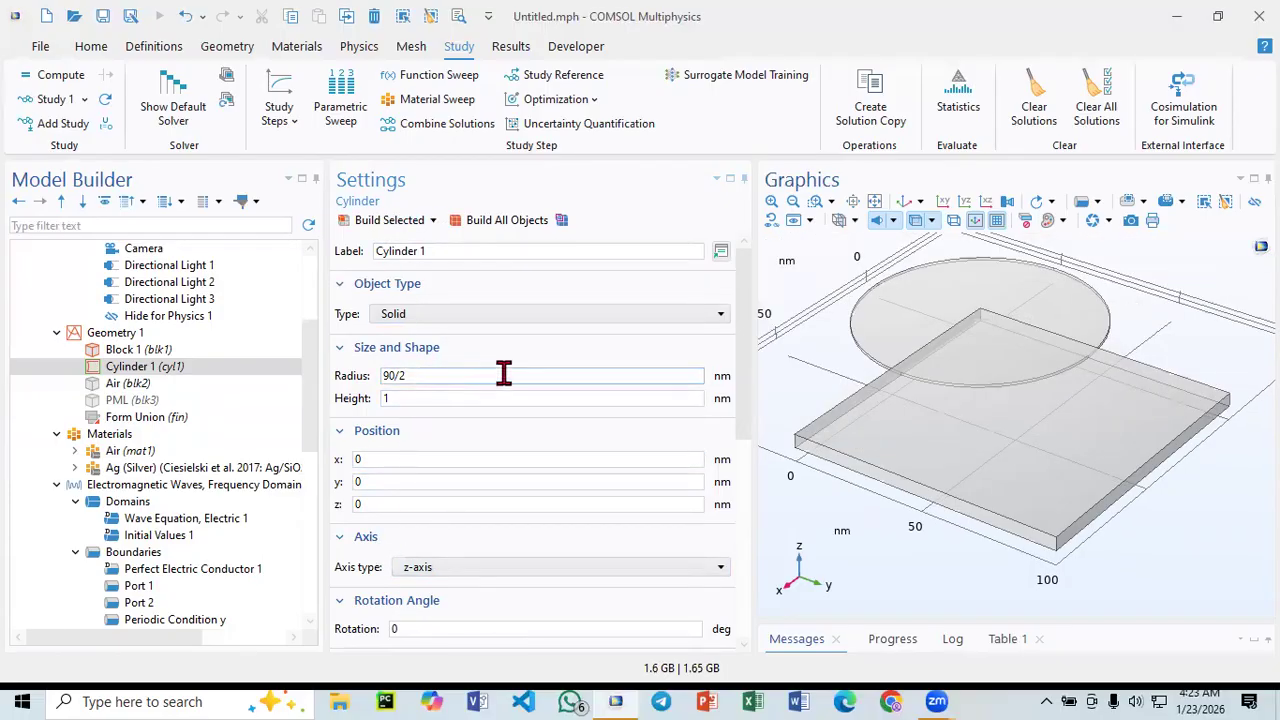
- Set the cylinder's height to 50 nm and rebuild it
{"action": "scroll", "coordinate": [534, 351], "scroll_direction": "down", "scroll_amount": 3}
{"action": "scroll", "coordinate": [507, 500], "scroll_direction": "up", "scroll_amount": 3}
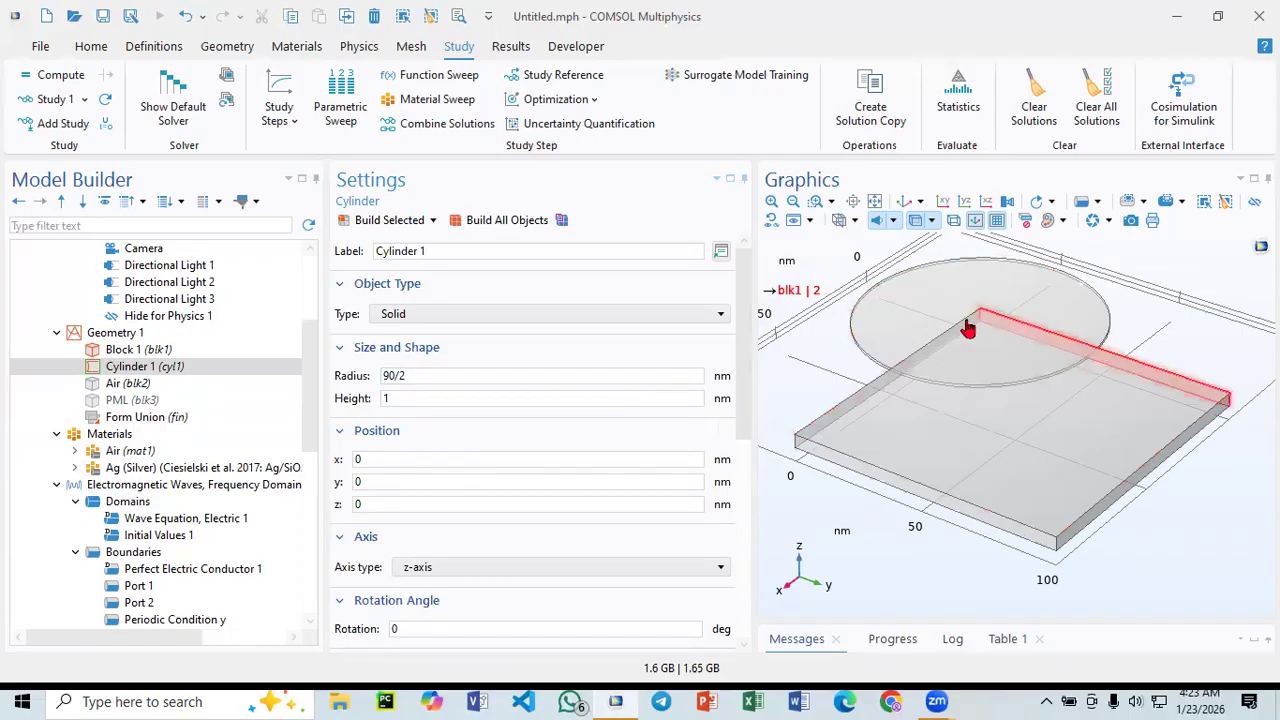
{"action": "left_click", "coordinate": [421, 398]}
{"action": "left_click_drag", "start_coordinate": [425, 398], "coordinate": [323, 397]}
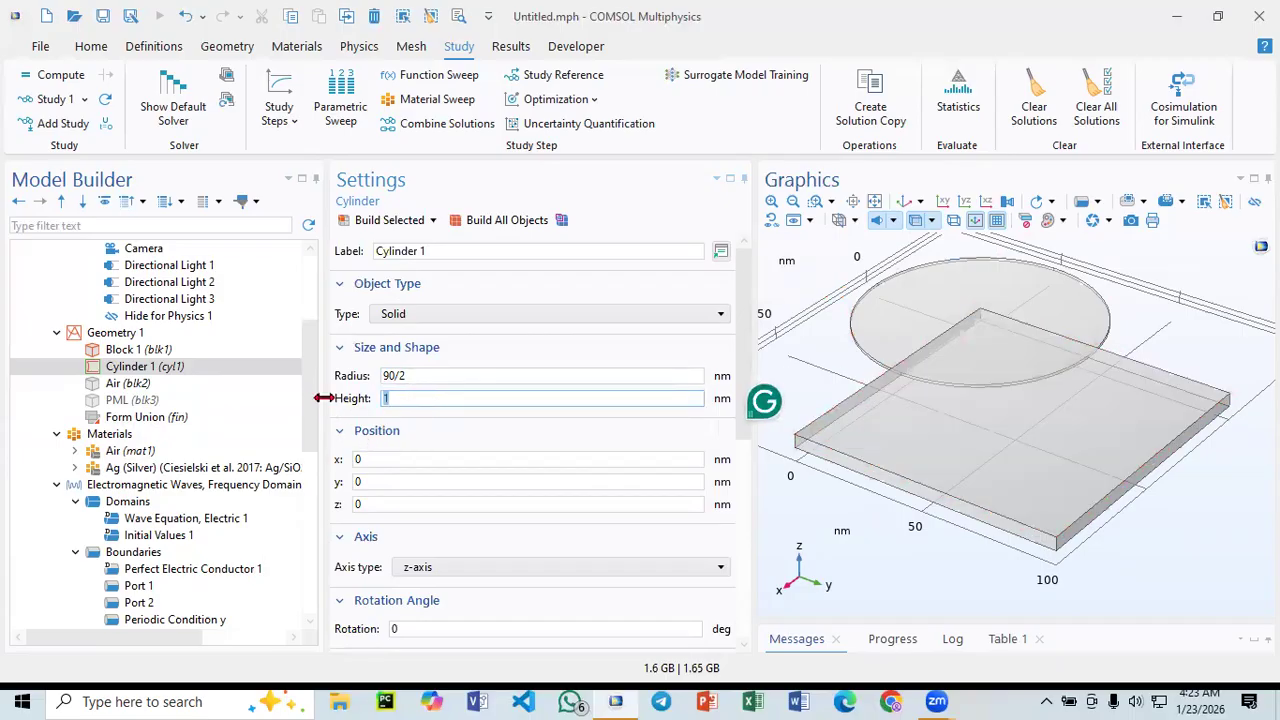
{"action": "type", "text": "50"}
{"action": "left_click", "coordinate": [366, 218]}
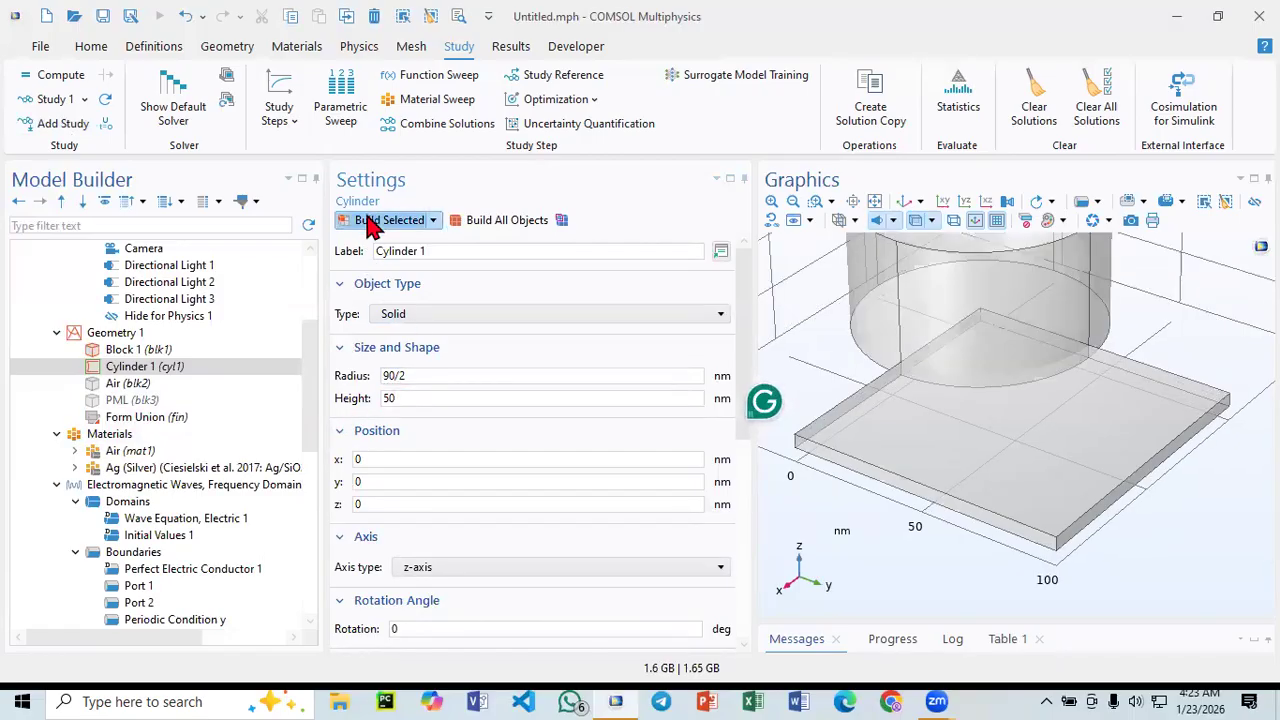
- Centre the cylinder on the block by setting its position to x 50 nm and y 50 nm, and rebuild it
{"action": "left_click", "coordinate": [898, 200]}
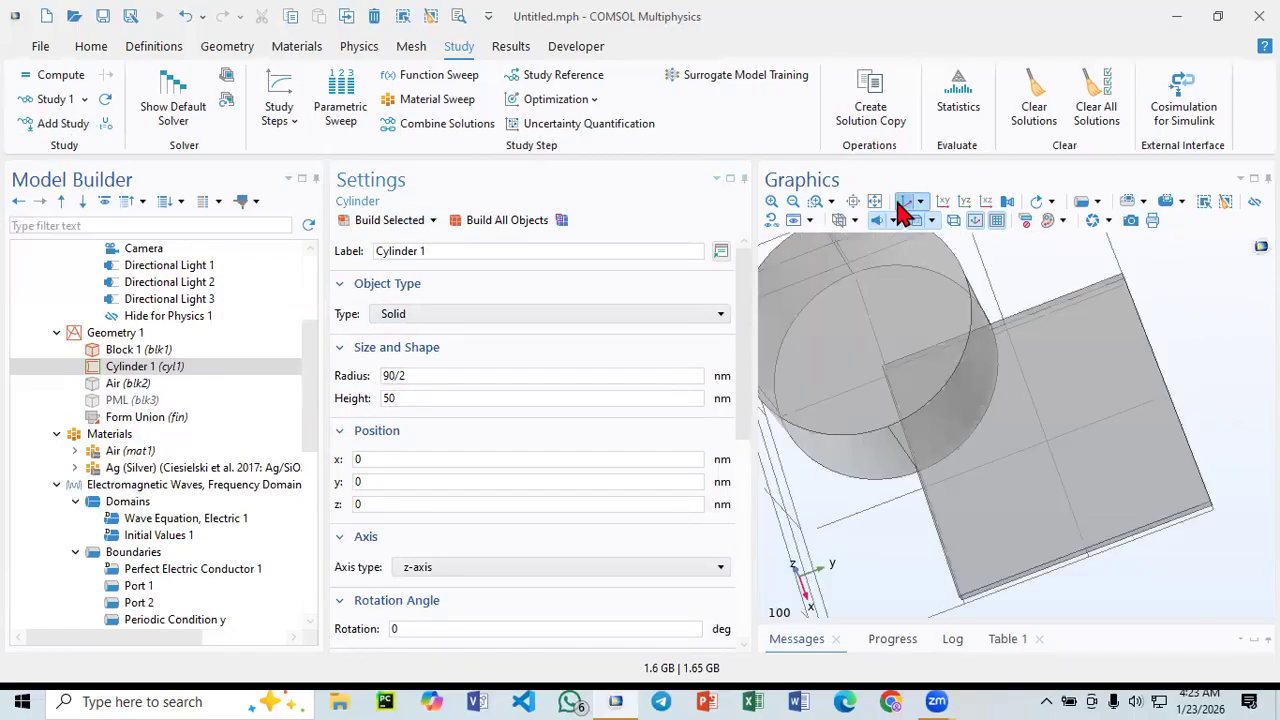
{"action": "left_click_drag", "start_coordinate": [860, 346], "coordinate": [997, 331]}
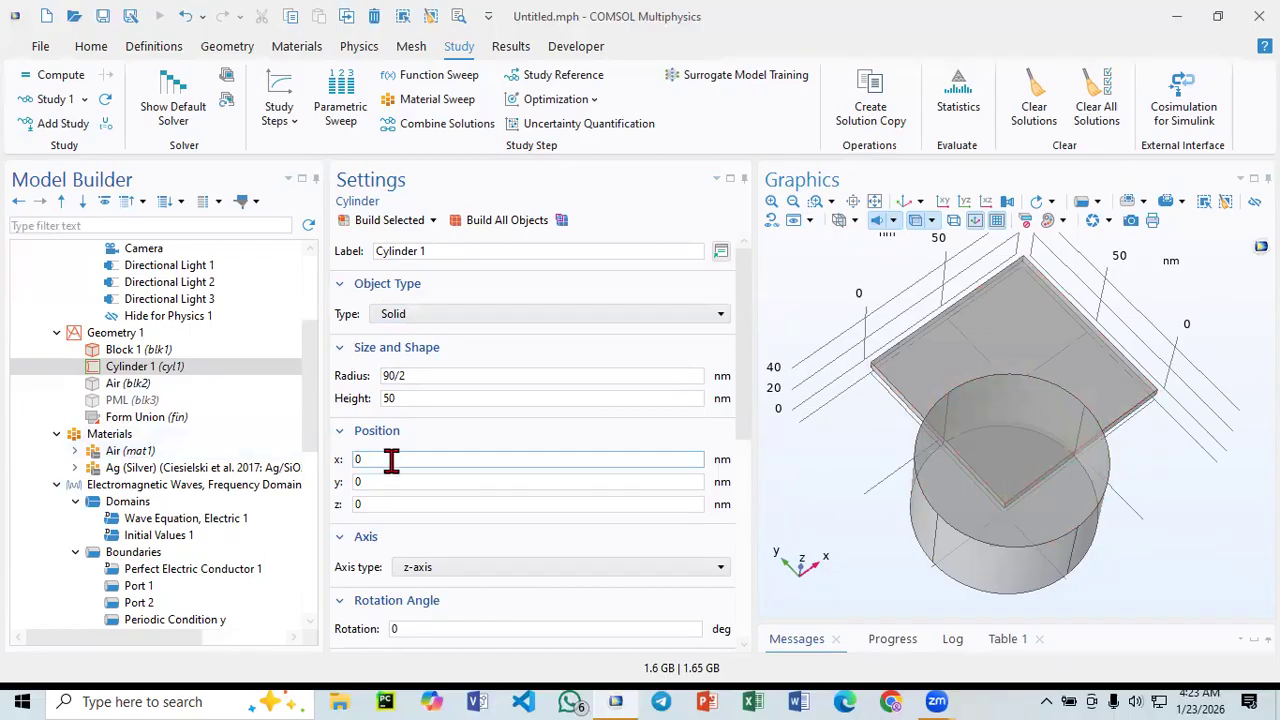
{"action": "left_click", "coordinate": [140, 351]}
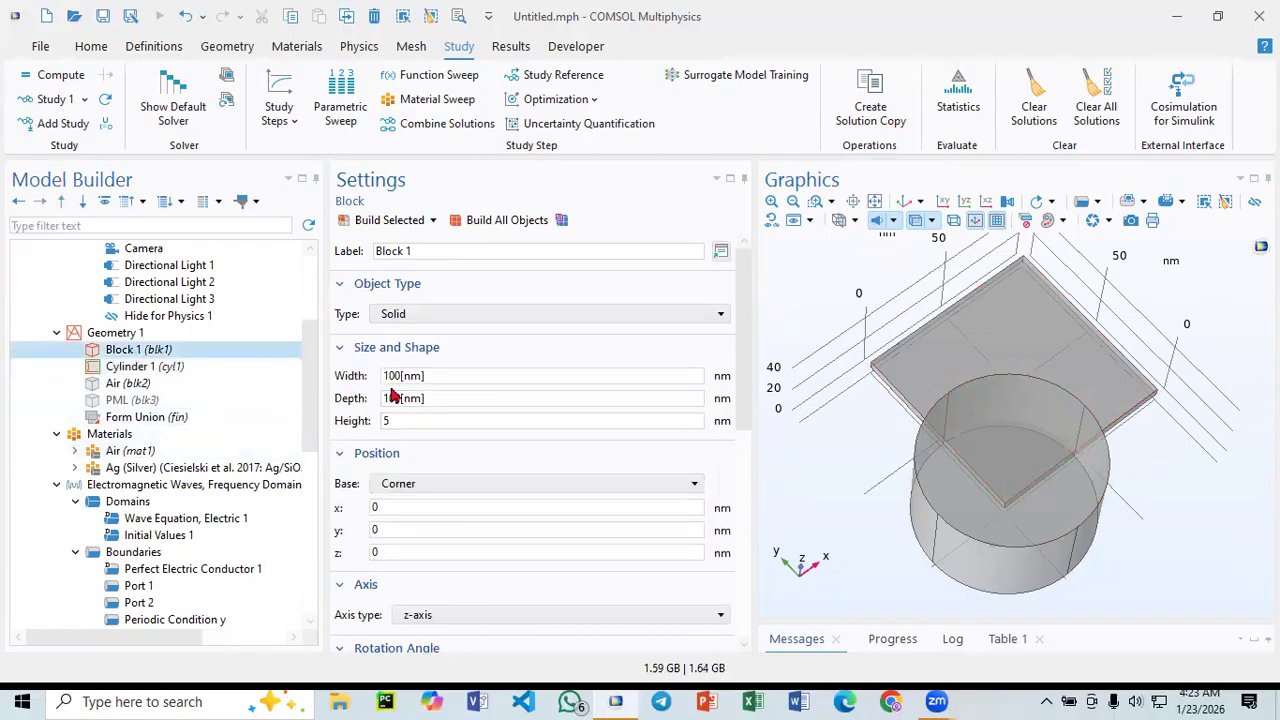
{"action": "left_click", "coordinate": [176, 370]}
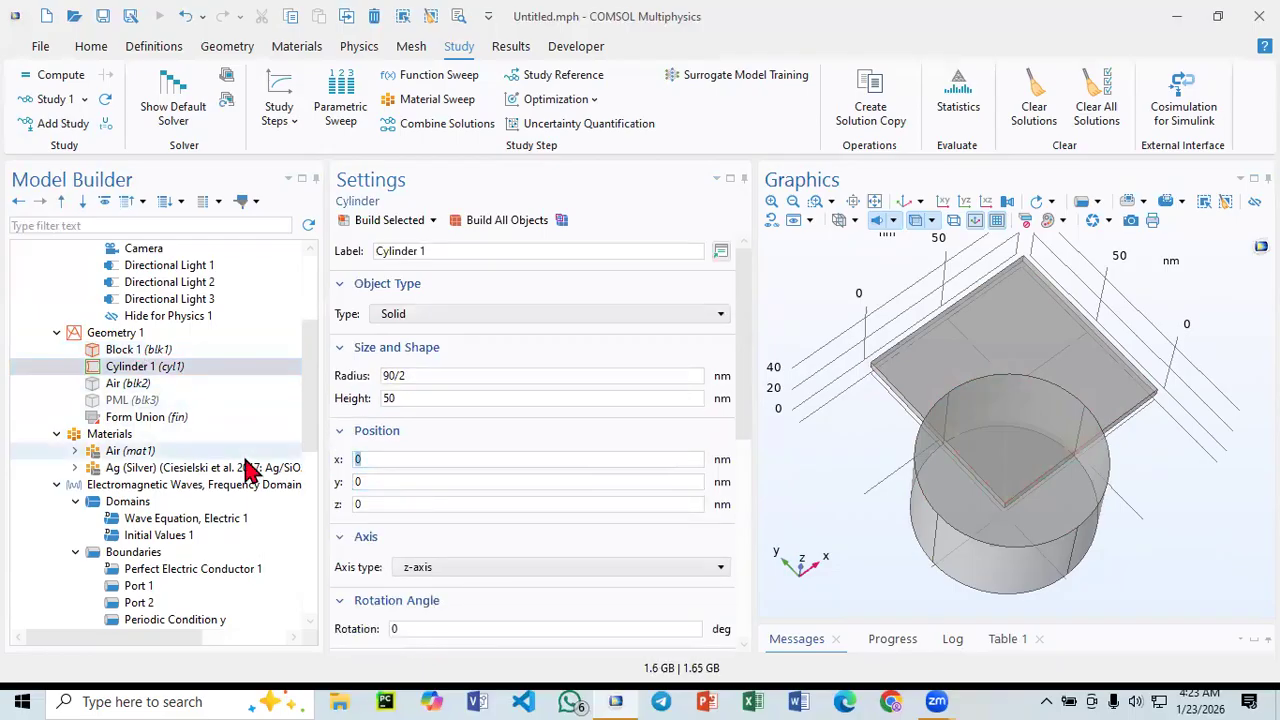
{"action": "type", "text": "50"}
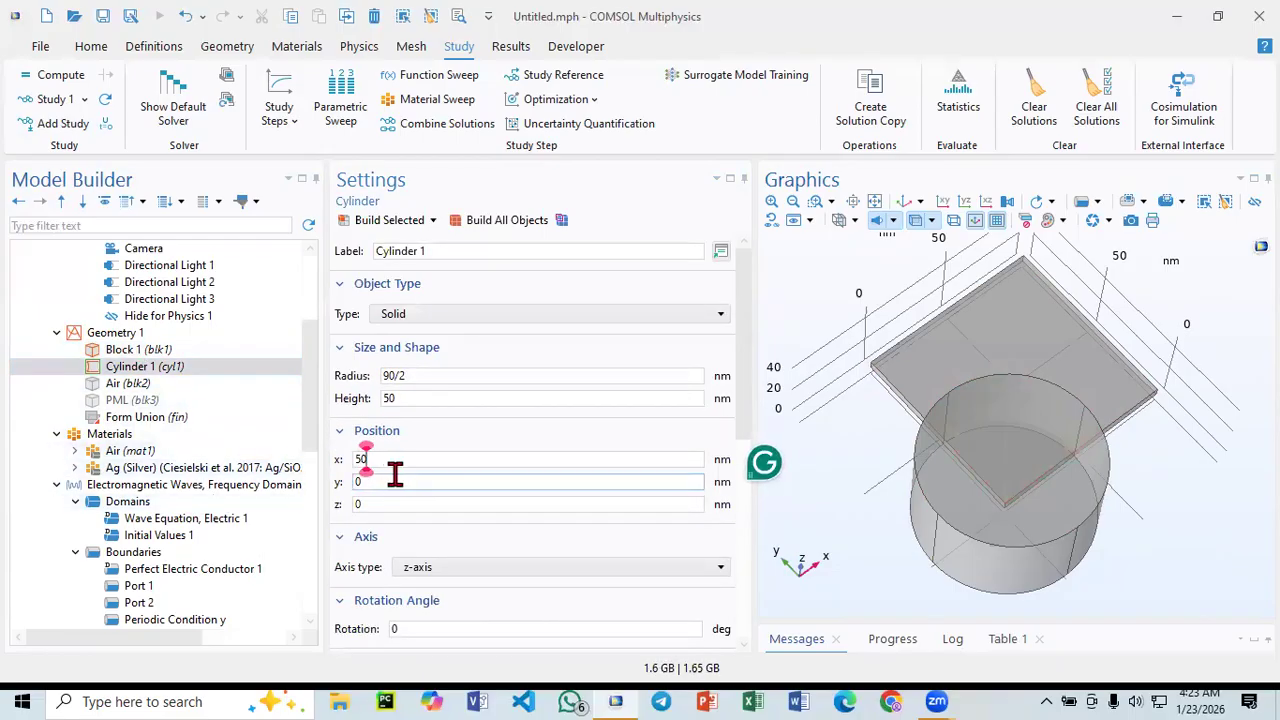
{"action": "key", "text": "Tab"}
{"action": "type", "text": "50"}
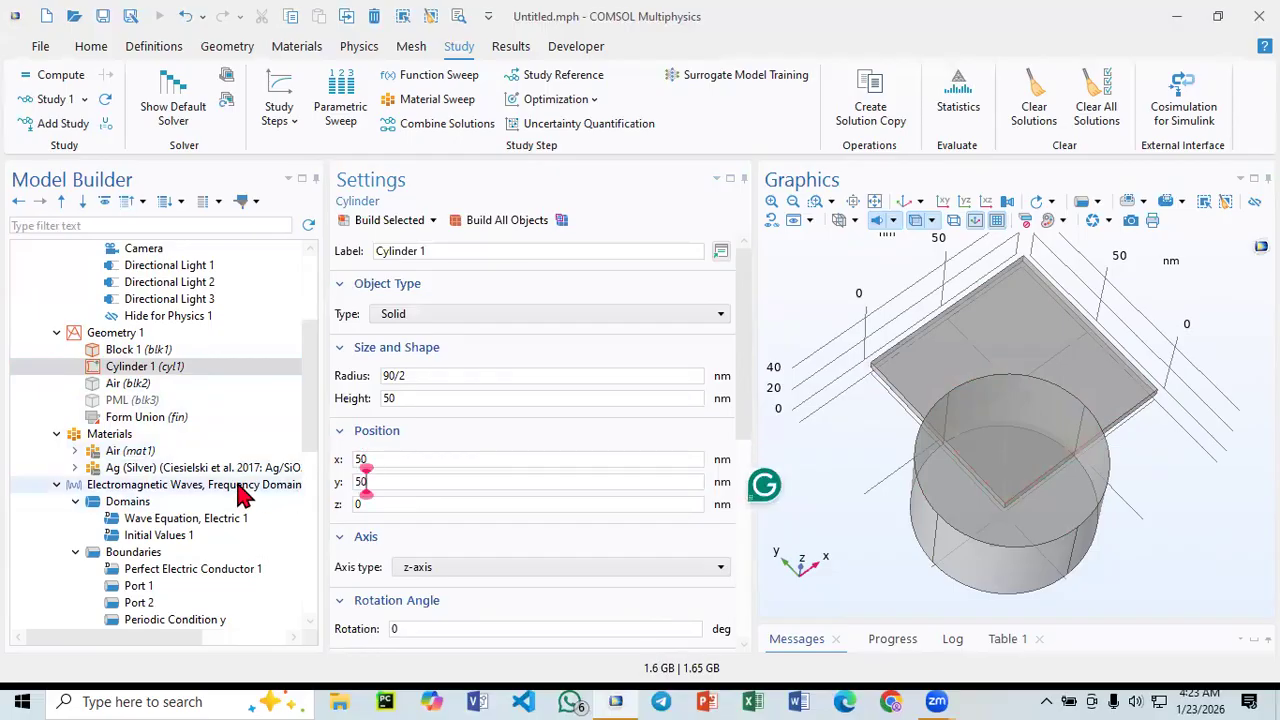
{"action": "left_click", "coordinate": [388, 220]}
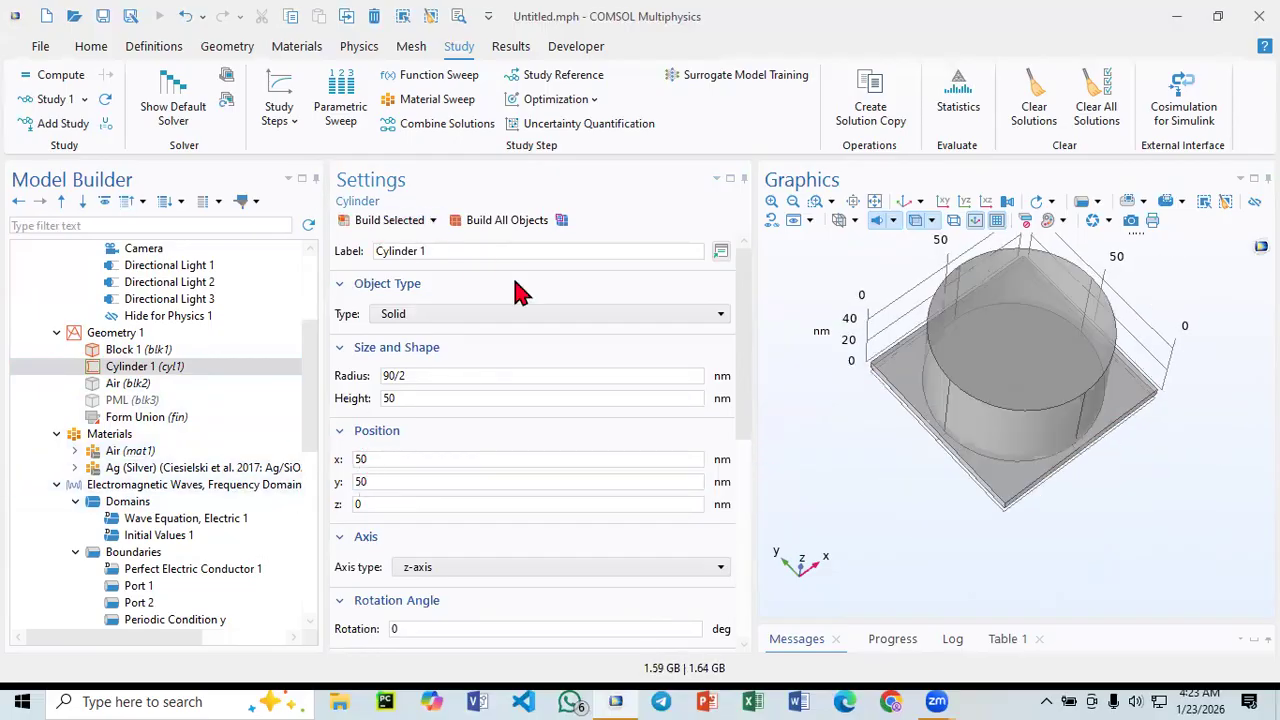
- Set the cylinder's z position to 5 nm so it sits on top of the block, and rebuild it
{"action": "left_click_drag", "start_coordinate": [881, 328], "coordinate": [869, 291]}
{"action": "left_click", "coordinate": [362, 503]}
{"action": "left_click_drag", "start_coordinate": [371, 503], "coordinate": [307, 504]}
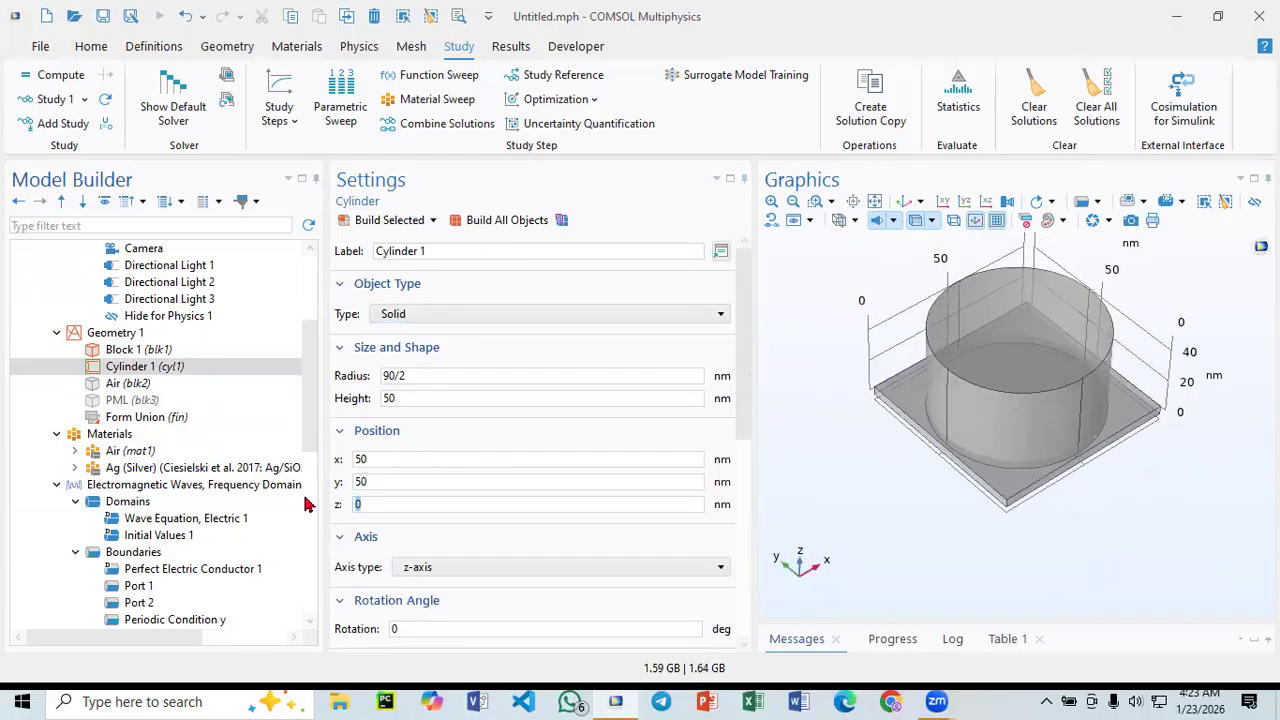
{"action": "type", "text": "5"}
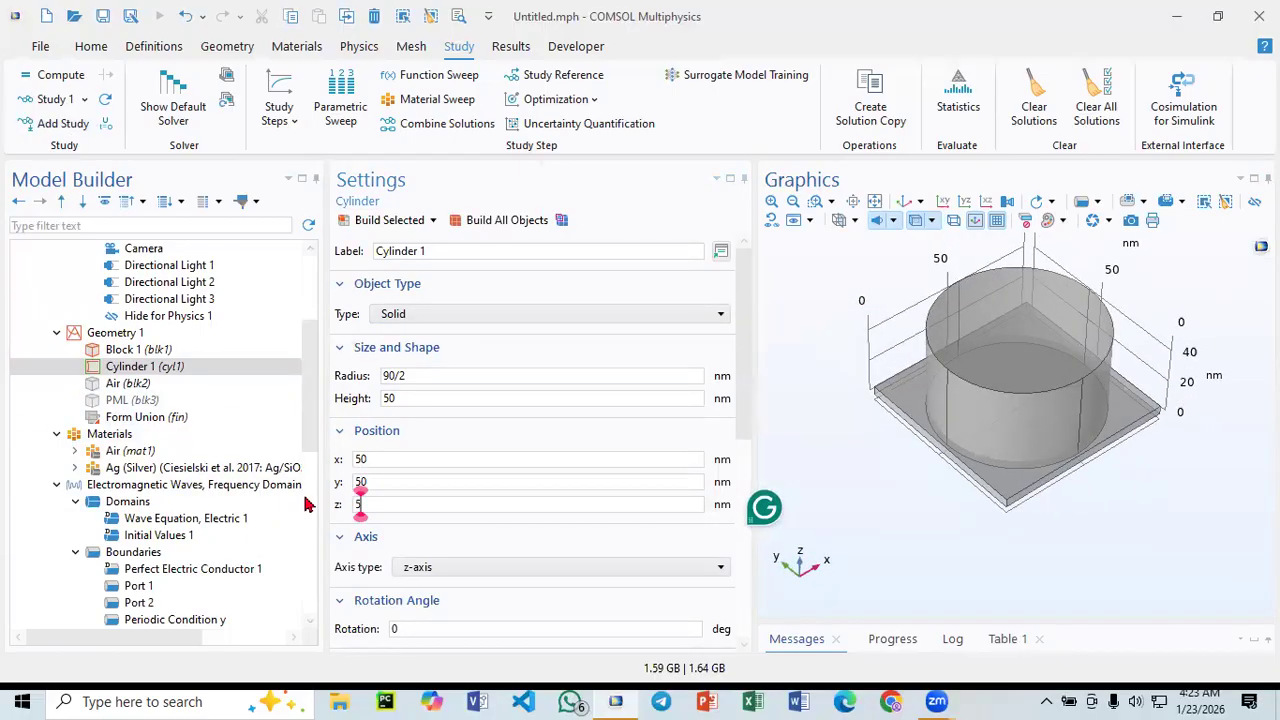
{"action": "left_click", "coordinate": [389, 228]}
{"action": "mouse_move", "coordinate": [790, 310]}
{"action": "left_mouse_down"}
{"action": "mouse_move", "coordinate": [806, 303]}
{"action": "mouse_move", "coordinate": [783, 310]}
{"action": "left_mouse_up"}
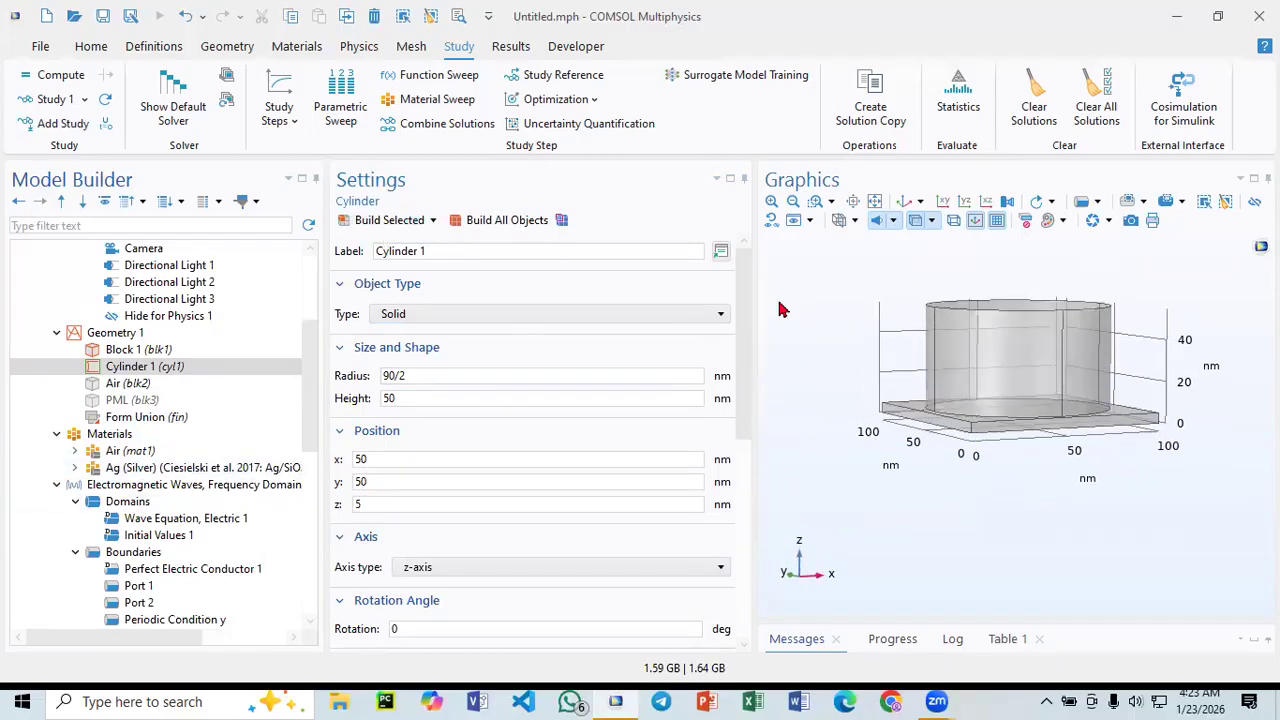
- Set the cylinder's height to 30 nm and rebuild it
{"action": "double_click", "coordinate": [390, 399]}
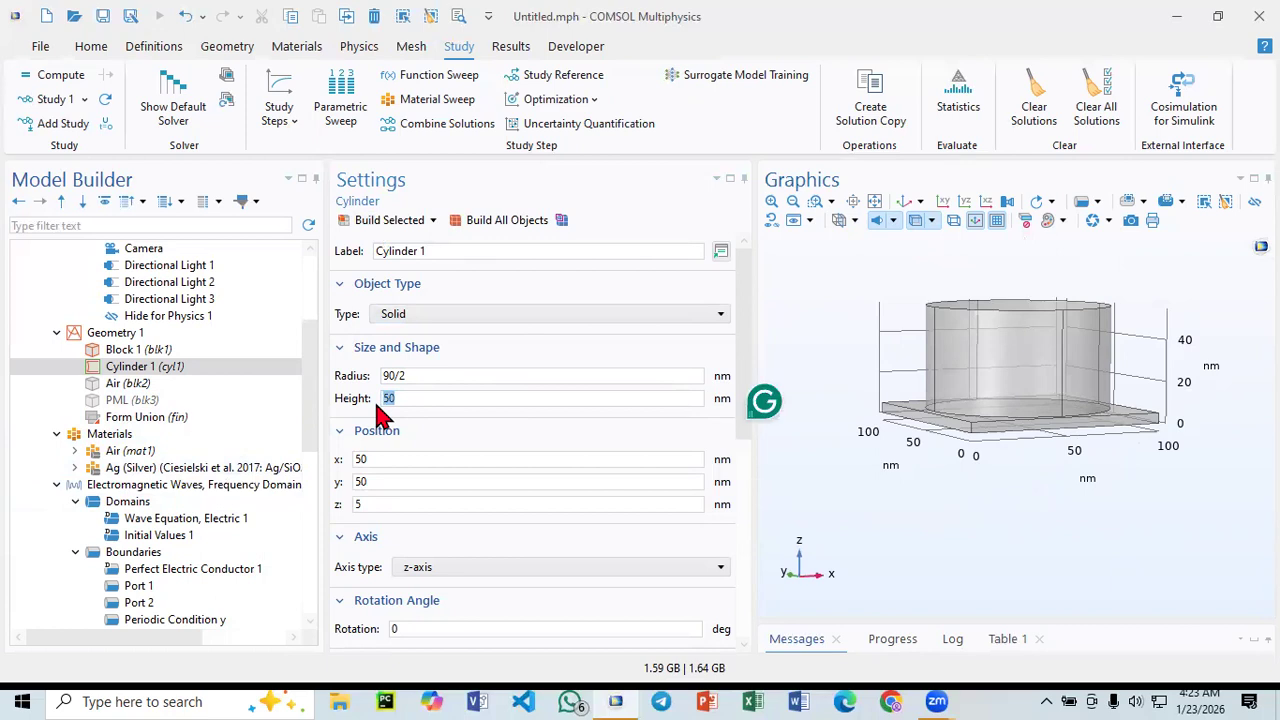
{"action": "type", "text": "30"}
{"action": "left_click", "coordinate": [390, 222]}
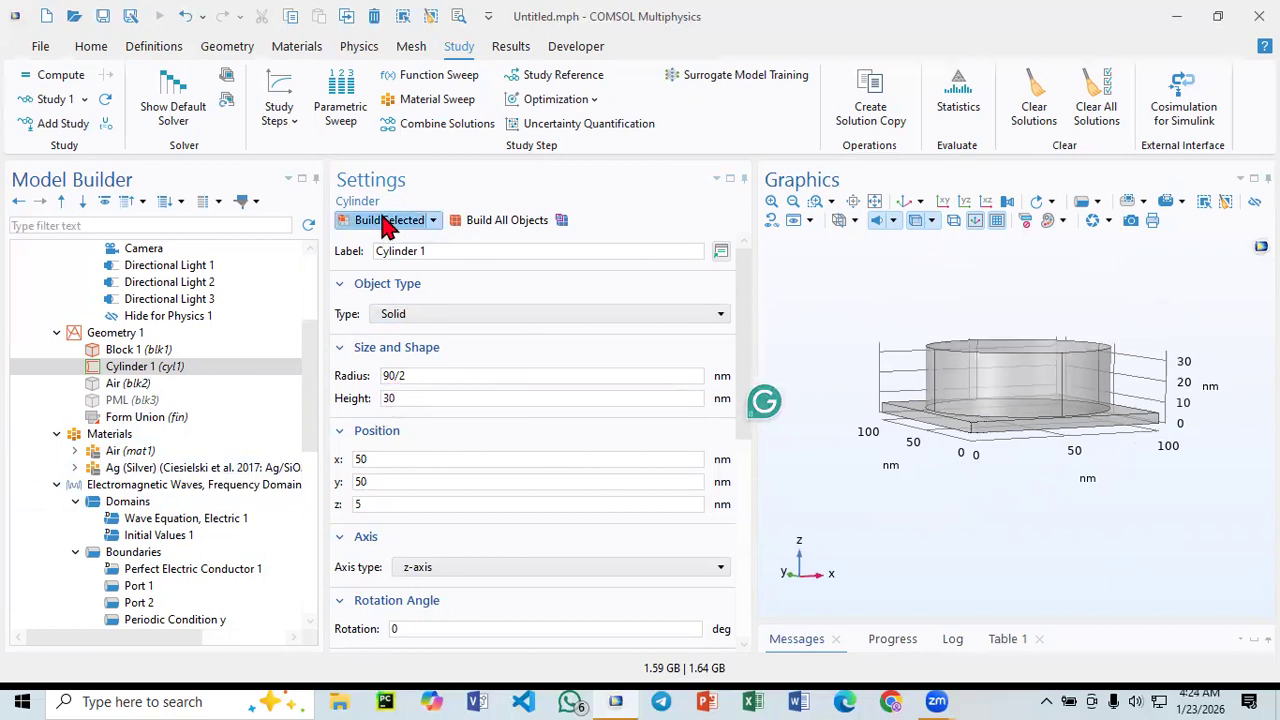
{"action": "left_click_drag", "start_coordinate": [866, 317], "coordinate": [862, 305]}
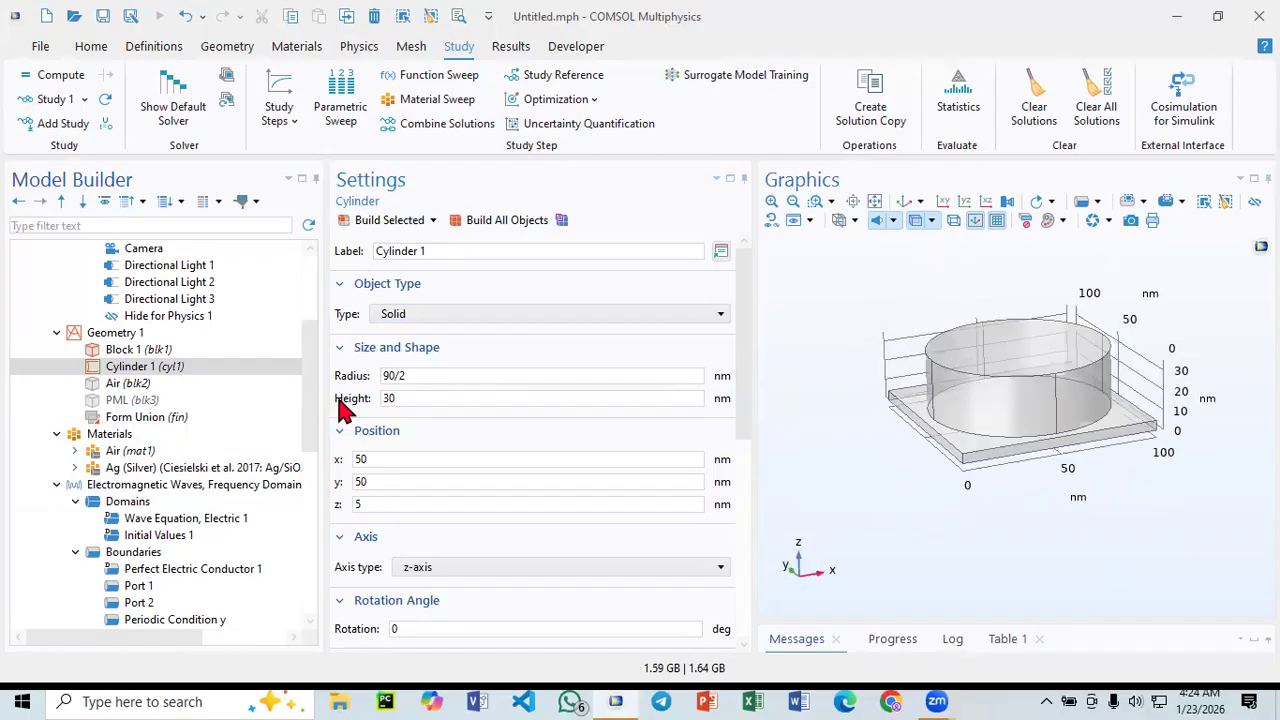
- Build all objects of Geometry 1, including the Air block around the cylinder
{"action": "left_click", "coordinate": [128, 383]}
{"action": "left_click", "coordinate": [510, 222]}
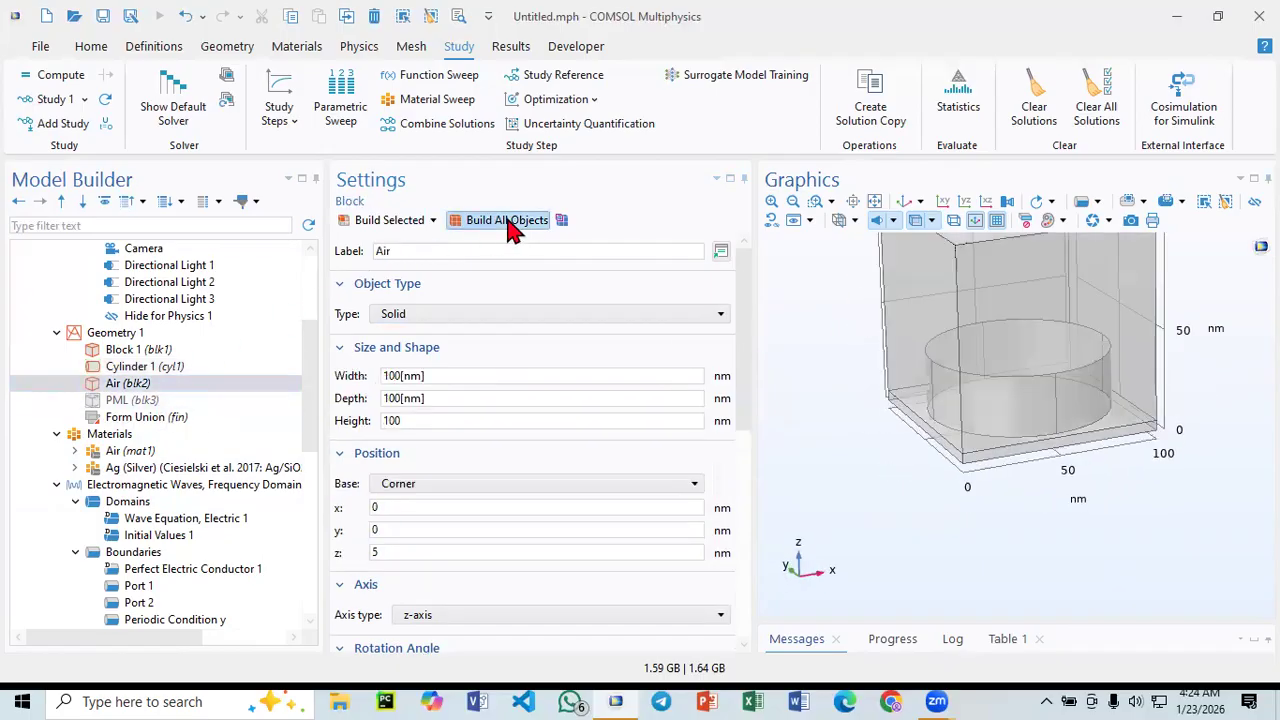
{"action": "left_click", "coordinate": [903, 205]}
{"action": "left_click_drag", "start_coordinate": [875, 255], "coordinate": [809, 272]}
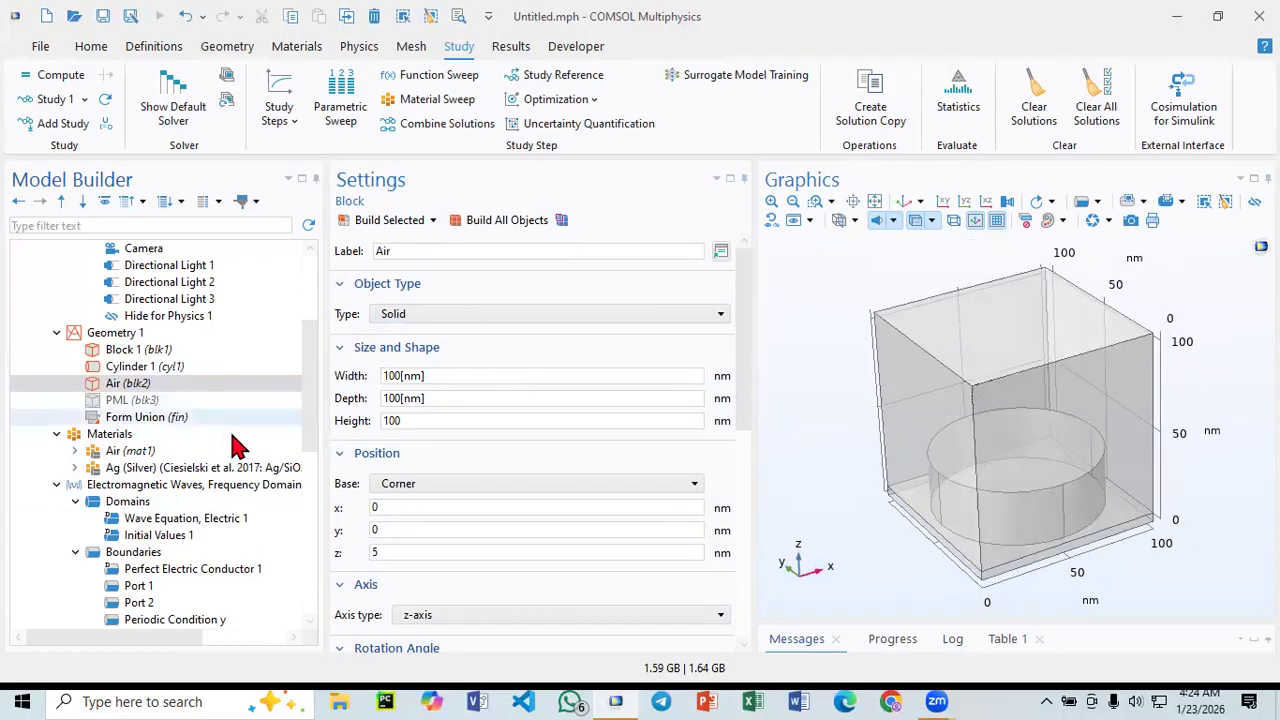
- Start adding a library material to the component and expand the Inorganic Materials in the Optical library
{"action": "left_click", "coordinate": [115, 434]}
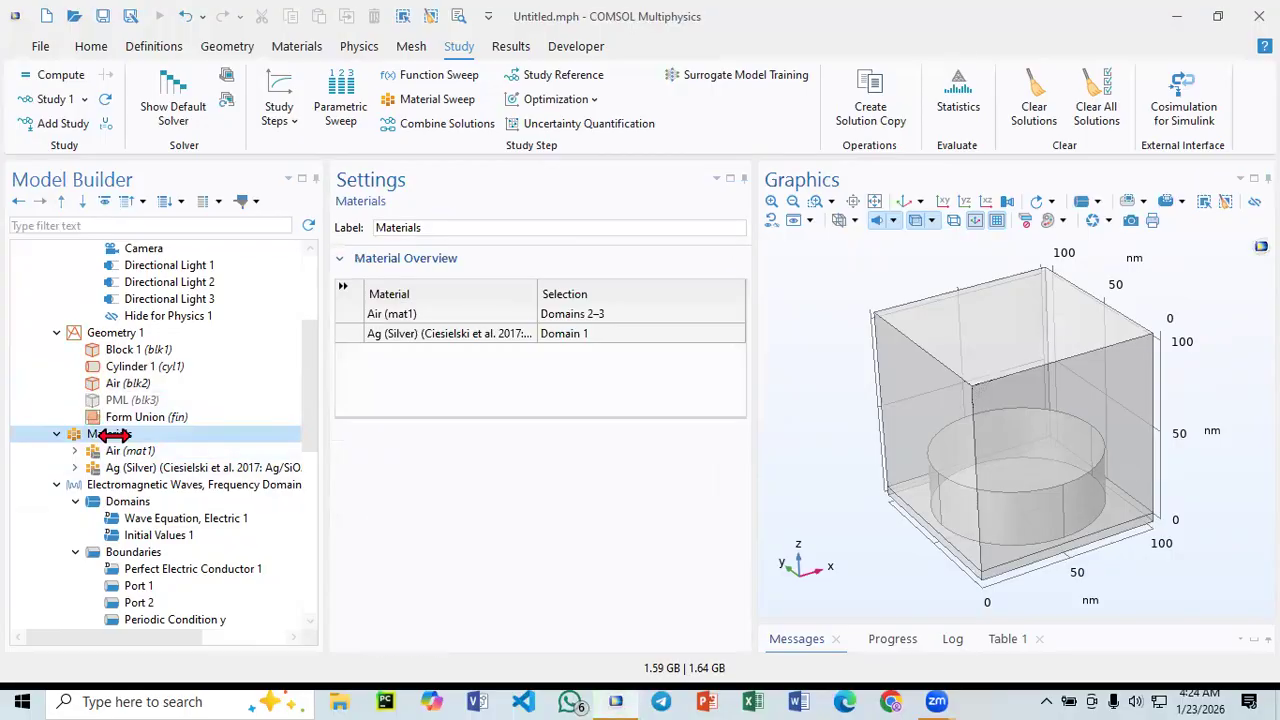
{"action": "right_click", "coordinate": [115, 434]}
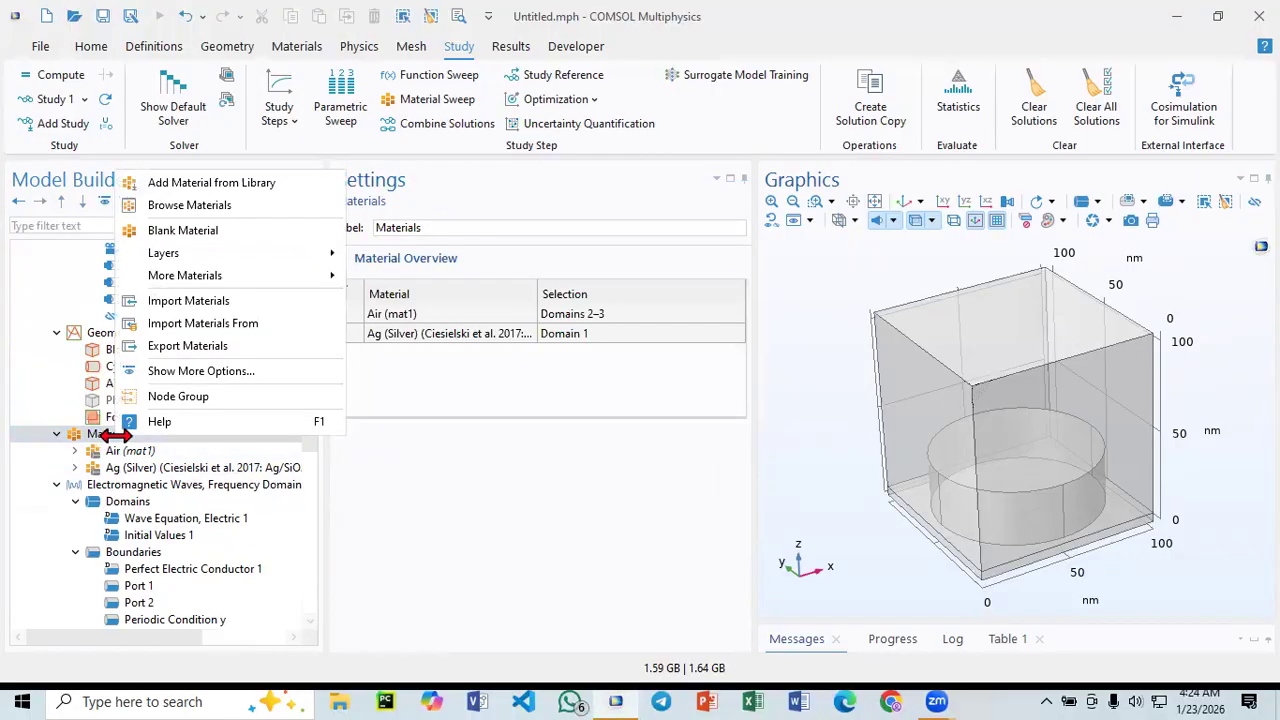
{"action": "left_click", "coordinate": [211, 183]}
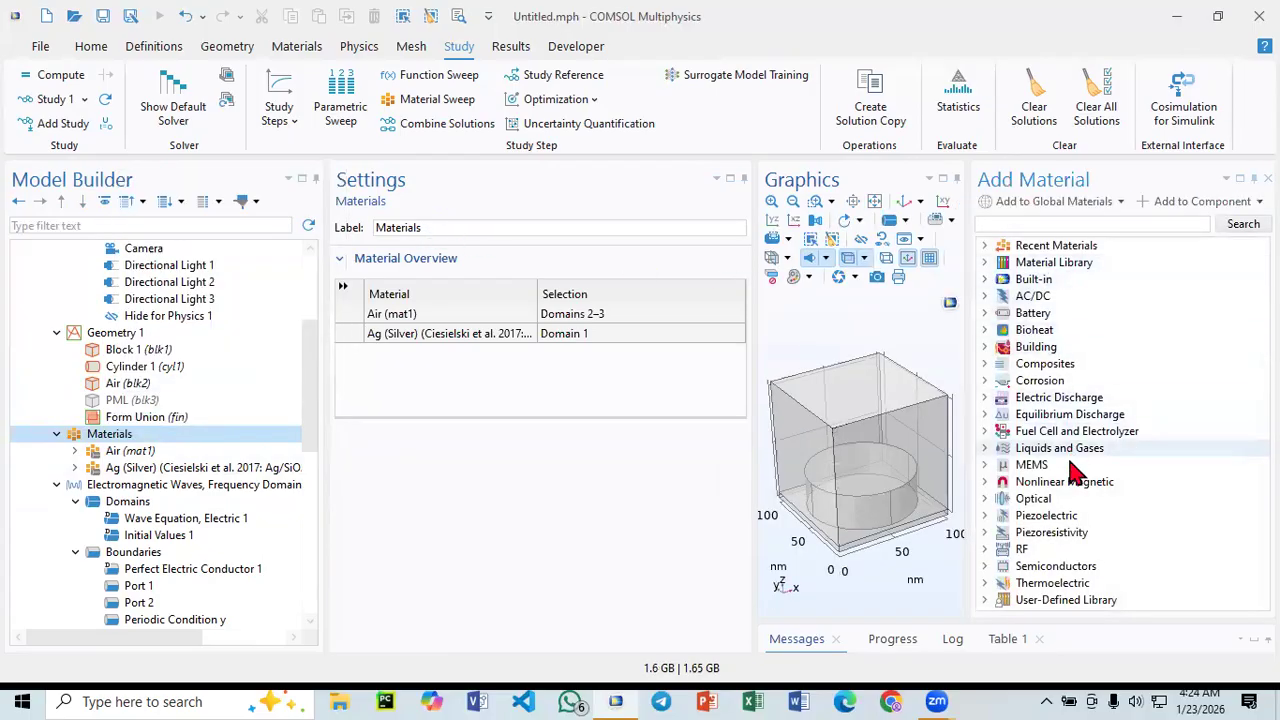
{"action": "left_click", "coordinate": [985, 498]}
{"action": "scroll", "coordinate": [1020, 510], "scroll_direction": "down", "scroll_amount": 2}
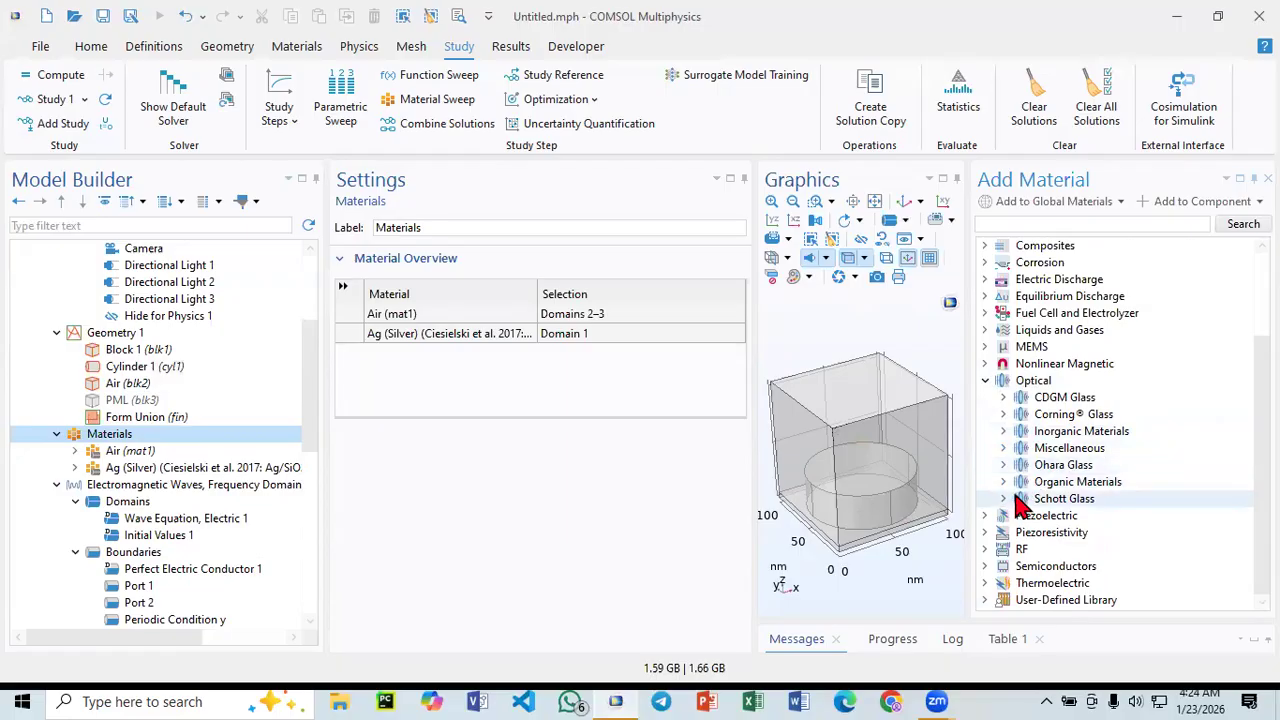
{"action": "left_click", "coordinate": [1004, 432]}
{"action": "scroll", "coordinate": [1050, 550], "scroll_direction": "down", "scroll_amount": 7}
{"action": "scroll", "coordinate": [1050, 550], "scroll_direction": "down", "scroll_amount": 16}
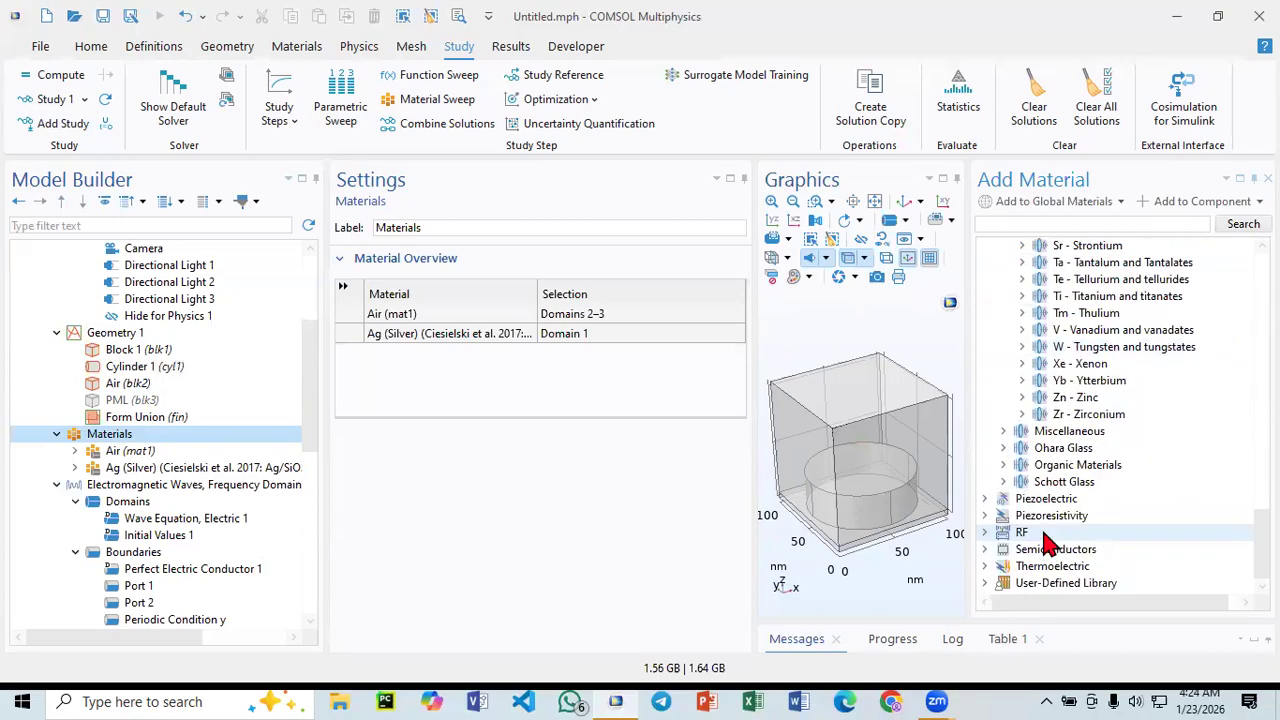
- Browse the Organic Materials group of the Optical library and return to the inorganic elements list
{"action": "double_click", "coordinate": [1012, 466]}
{"action": "scroll", "coordinate": [1033, 497], "scroll_direction": "down", "scroll_amount": 4}
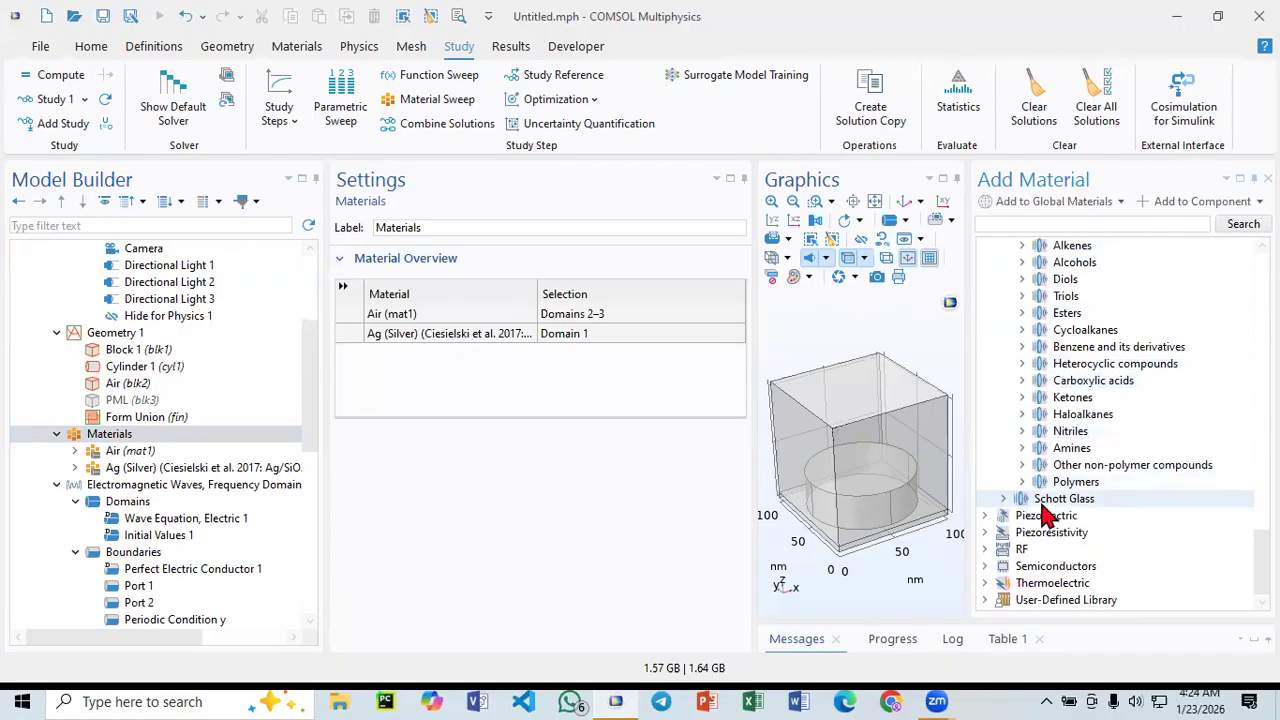
{"action": "scroll", "coordinate": [1037, 505], "scroll_direction": "up", "scroll_amount": 4}
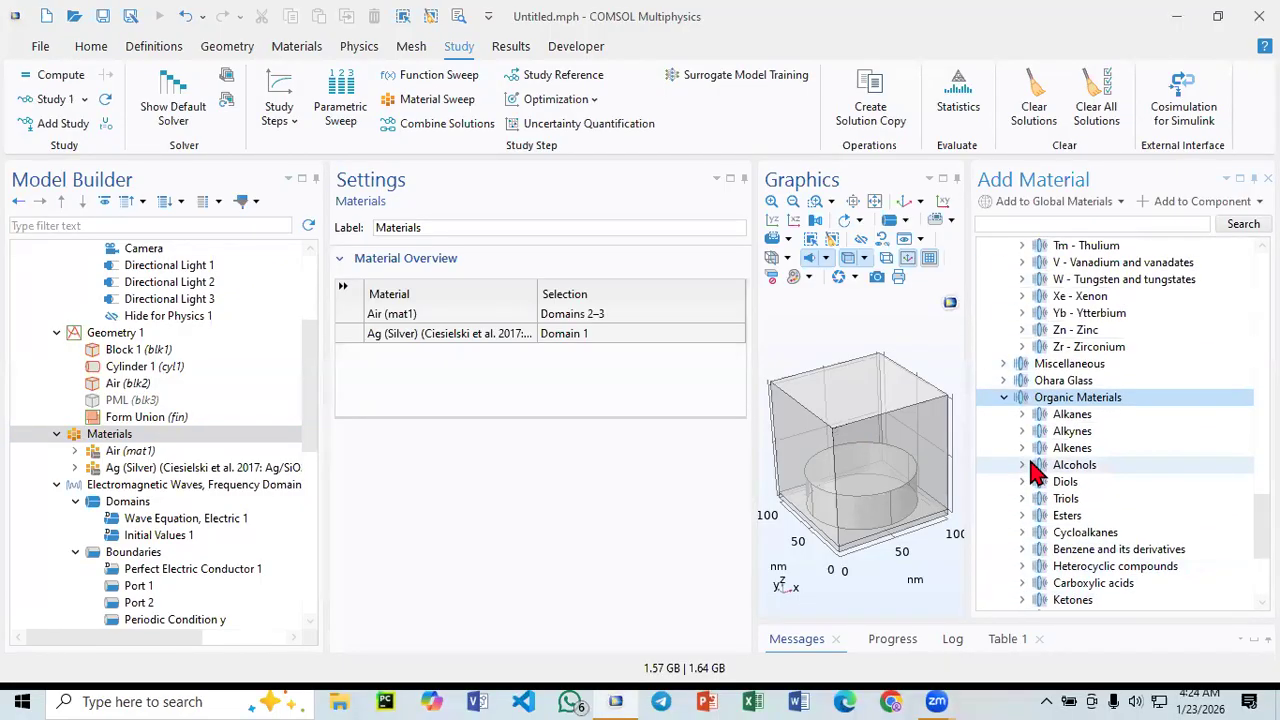
{"action": "scroll", "coordinate": [1033, 473], "scroll_direction": "up", "scroll_amount": 12}
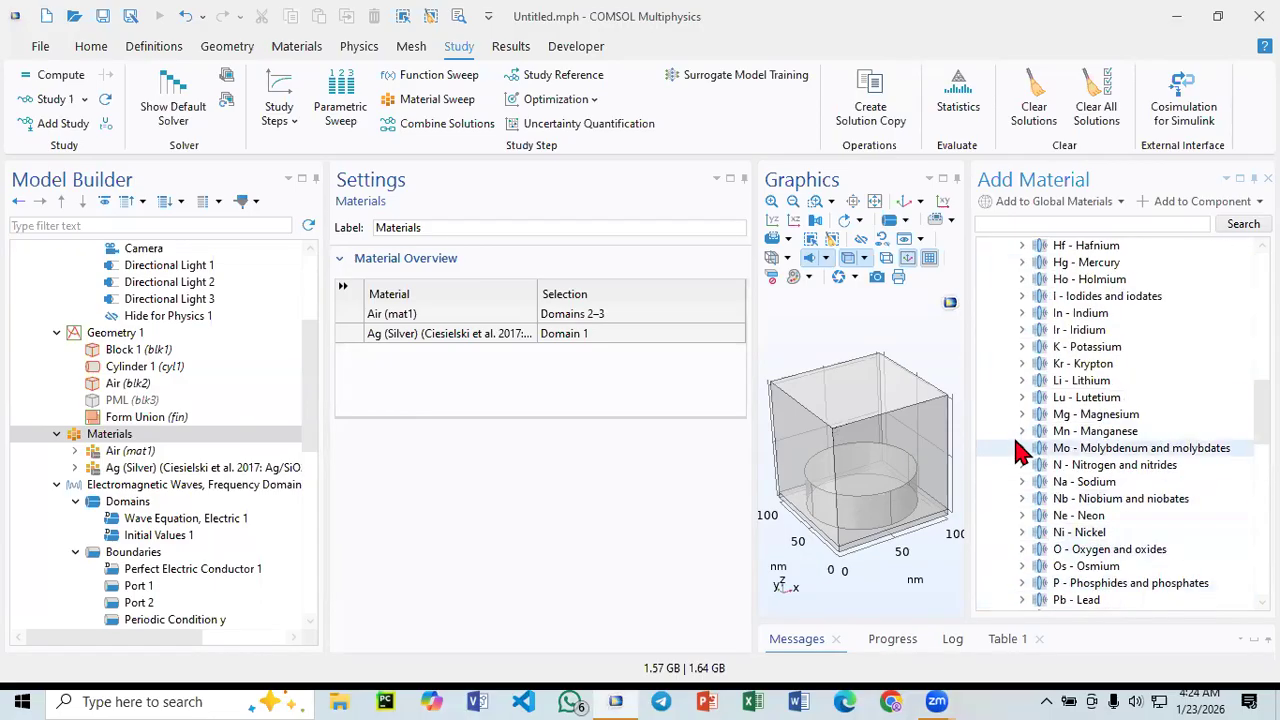
- Add the SiO2 thin-film material with n,k data for 0.03-1.5 um from Oxygen and oxides to the component
{"action": "left_click", "coordinate": [1022, 549]}
{"action": "scroll", "coordinate": [1030, 555], "scroll_direction": "down", "scroll_amount": 3}
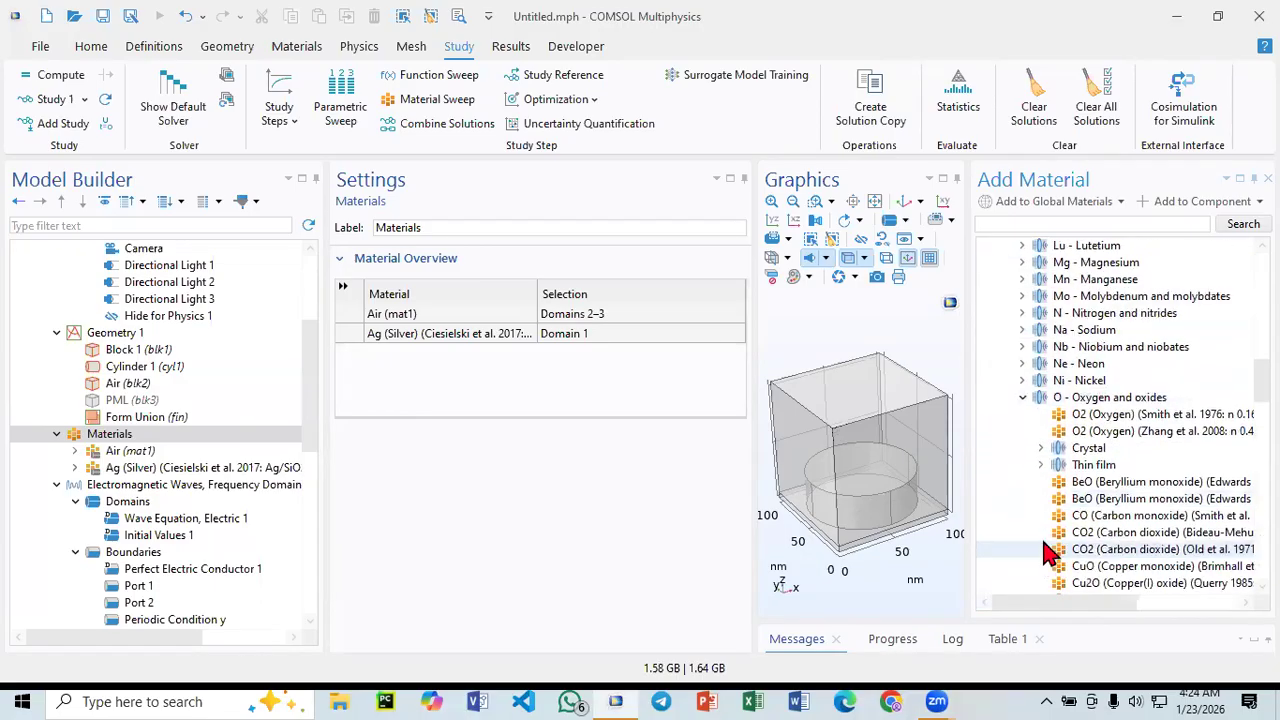
{"action": "left_click", "coordinate": [1042, 466]}
{"action": "scroll", "coordinate": [1040, 480], "scroll_direction": "down", "scroll_amount": 4}
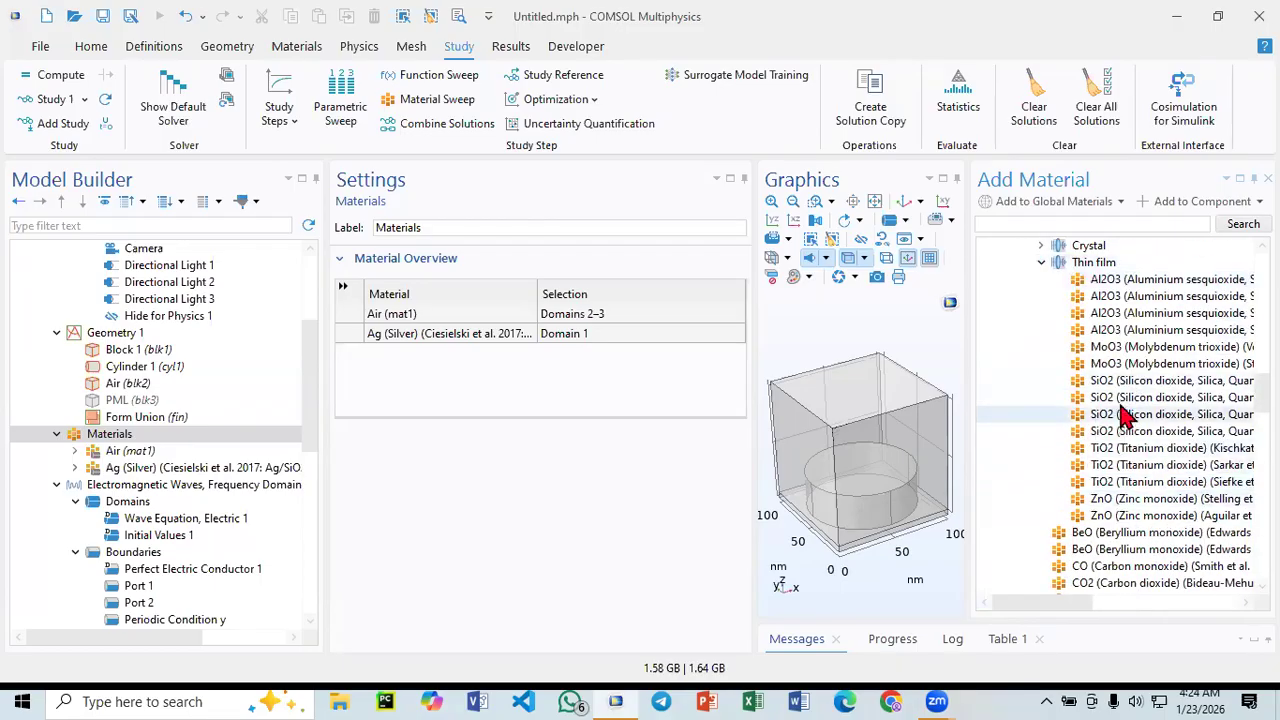
{"action": "left_click", "coordinate": [1126, 399]}
{"action": "left_click_drag", "start_coordinate": [1080, 604], "coordinate": [1209, 597]}
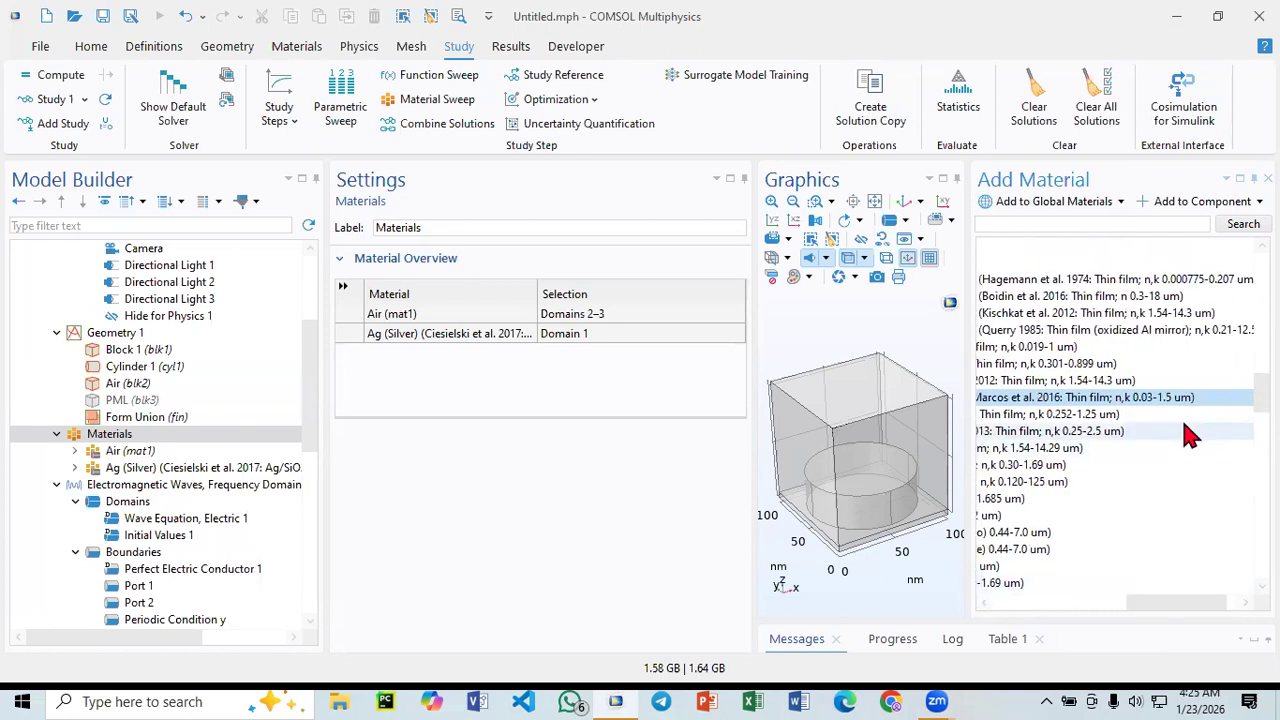
{"action": "double_click", "coordinate": [1078, 405]}
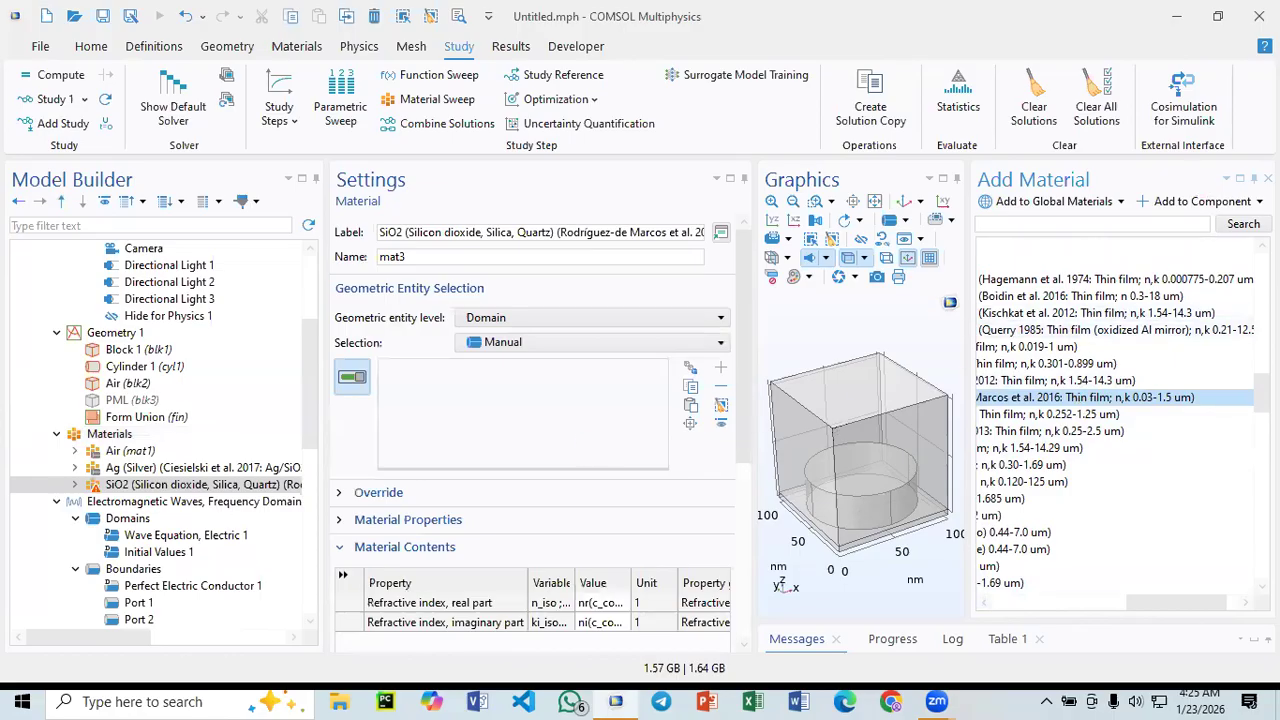
{"action": "left_click", "coordinate": [1268, 179]}
- Assign the SiO2 material to the cylinder, domain 3, using a box selection
{"action": "left_click_drag", "start_coordinate": [798, 403], "coordinate": [843, 420]}
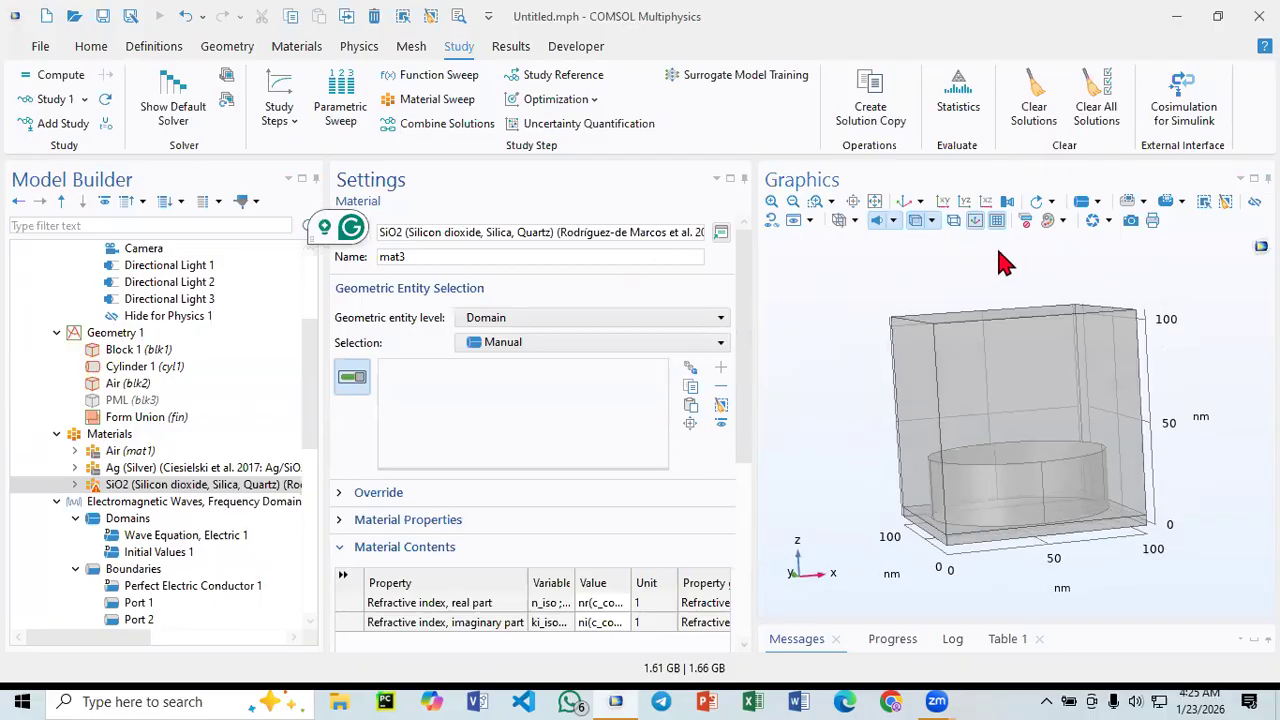
{"action": "left_click", "coordinate": [1127, 201]}
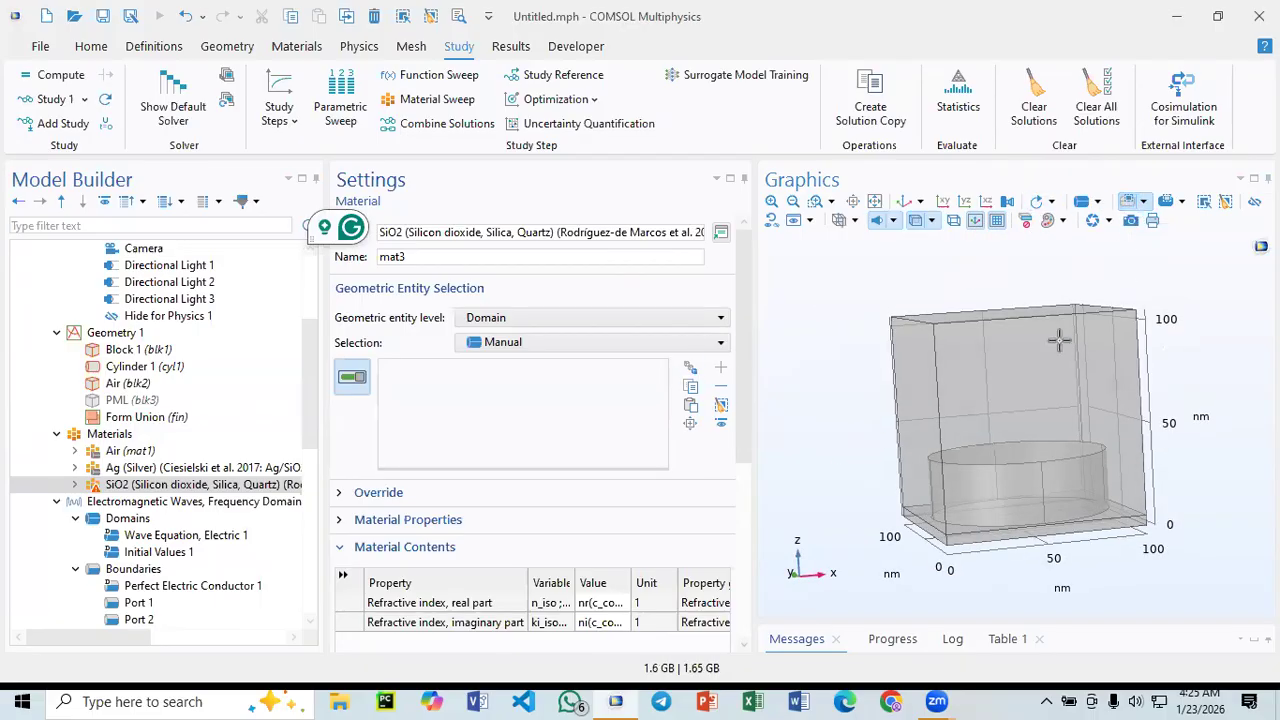
{"action": "left_click_drag", "start_coordinate": [903, 427], "coordinate": [1152, 530]}
{"action": "left_click_drag", "start_coordinate": [790, 358], "coordinate": [791, 389]}
- Check the boundary selections of Port 1, Port 2, Periodic Condition y and Periodic Condition x on the extended geometry
{"action": "scroll", "coordinate": [148, 518], "scroll_direction": "down", "scroll_amount": 1}
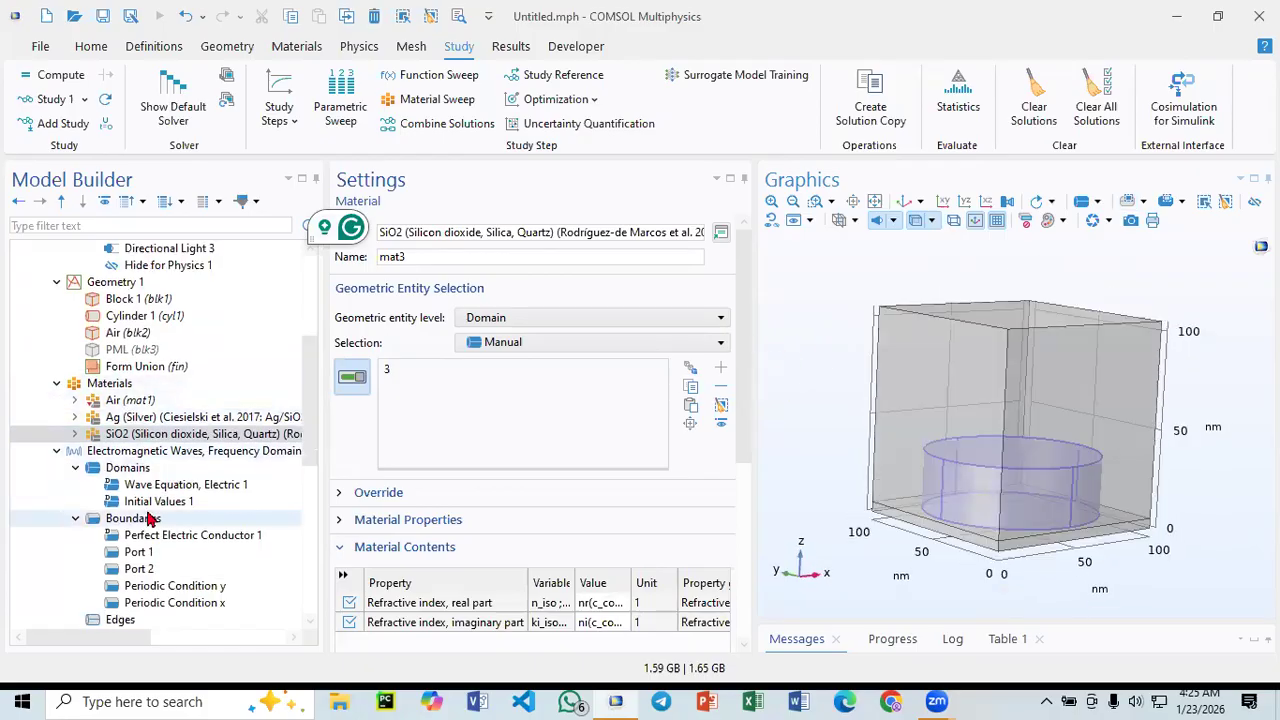
{"action": "scroll", "coordinate": [148, 518], "scroll_direction": "down", "scroll_amount": 3}
{"action": "left_click", "coordinate": [162, 403]}
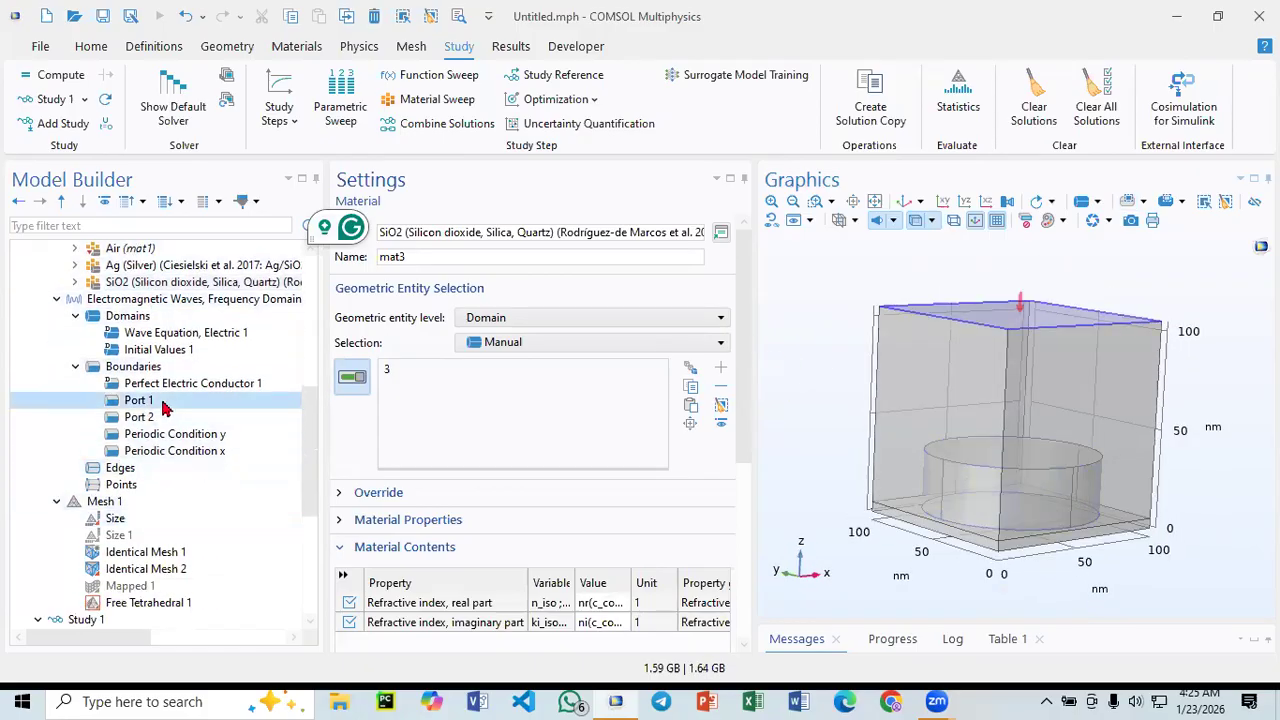
{"action": "left_click", "coordinate": [141, 419]}
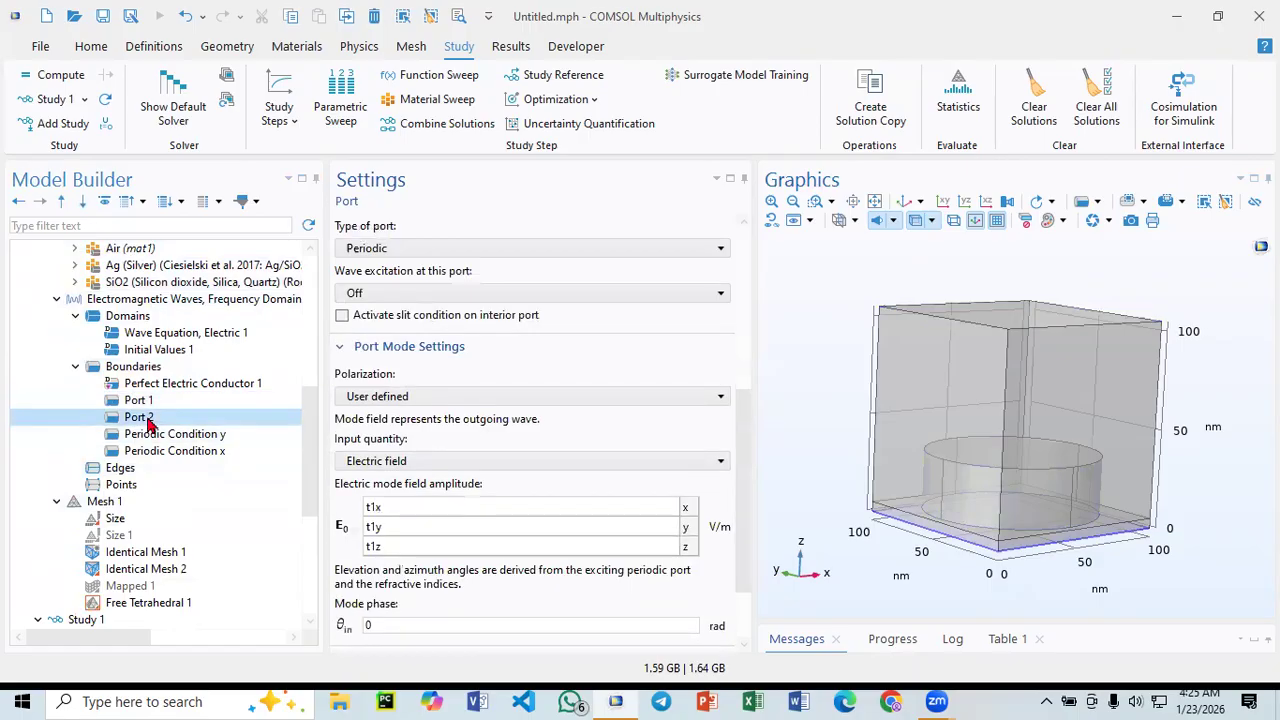
{"action": "left_click_drag", "start_coordinate": [808, 446], "coordinate": [804, 380]}
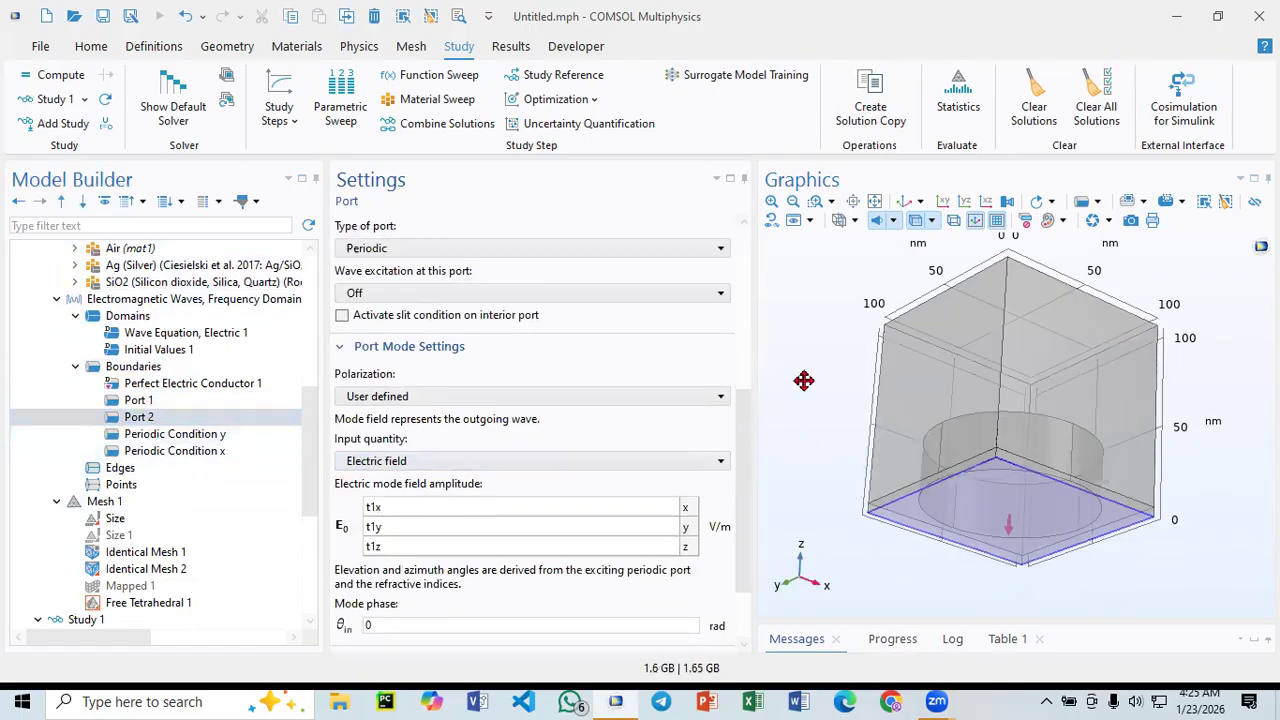
{"action": "left_click", "coordinate": [190, 438]}
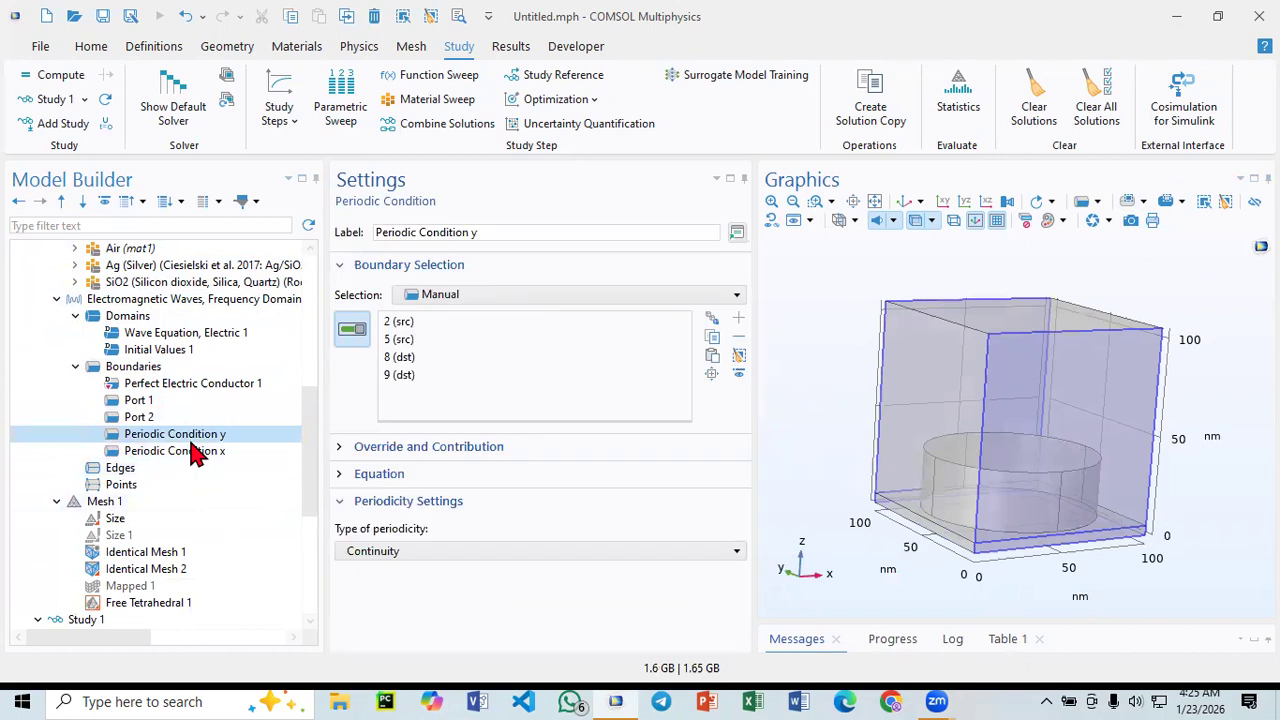
{"action": "left_click", "coordinate": [199, 455]}
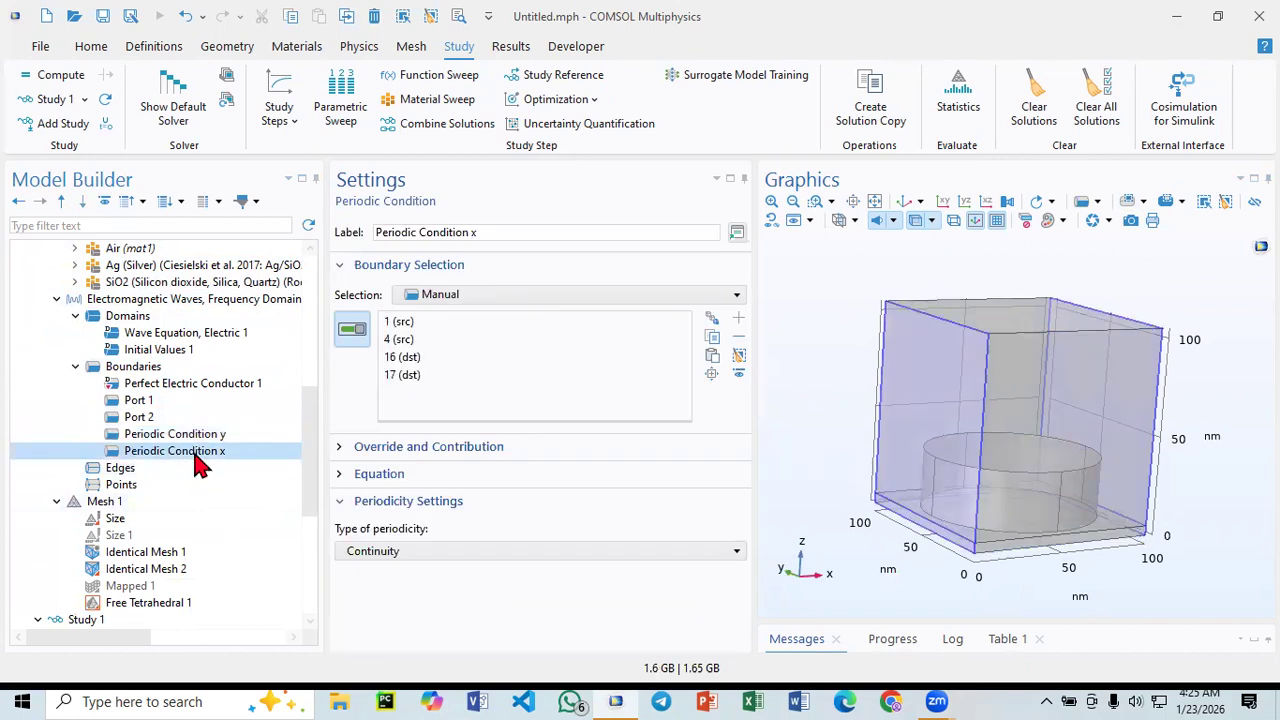
- Rebuild the whole mesh for the geometry with the added cylinder
{"action": "scroll", "coordinate": [200, 480], "scroll_direction": "down", "scroll_amount": 5}
{"action": "scroll", "coordinate": [185, 500], "scroll_direction": "up", "scroll_amount": 4}
{"action": "left_click", "coordinate": [168, 503]}
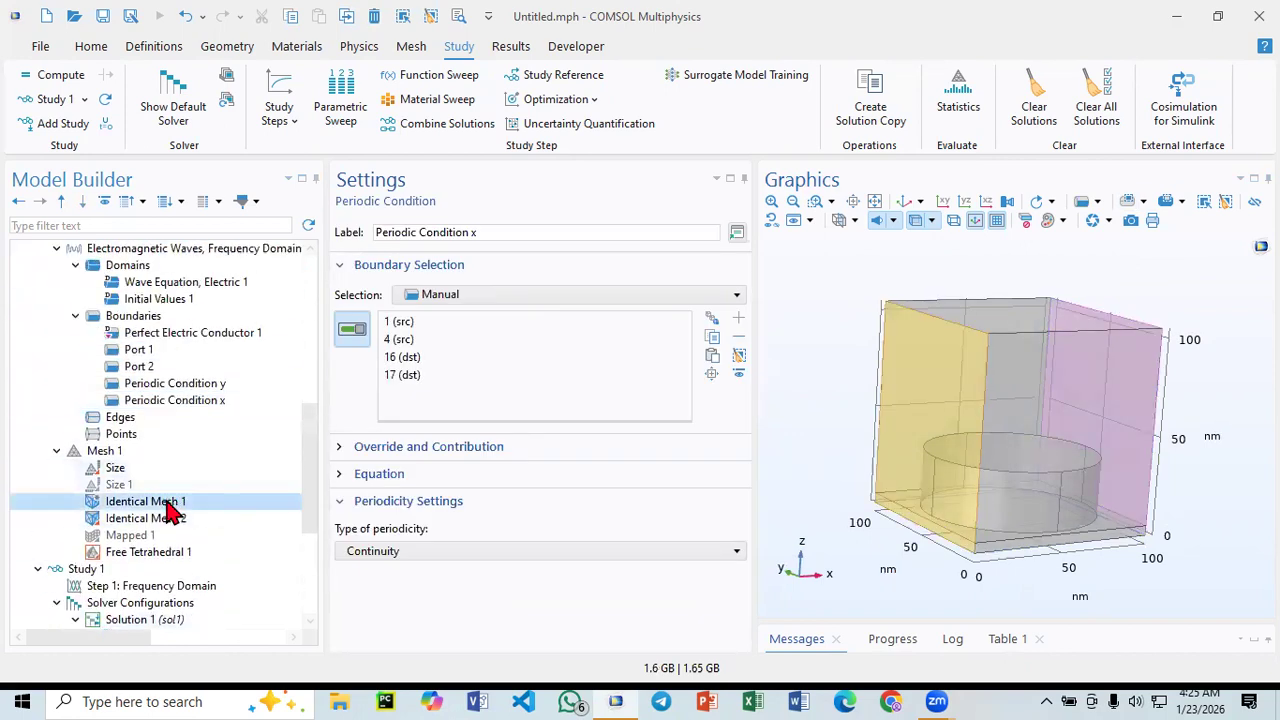
{"action": "left_click", "coordinate": [460, 221]}
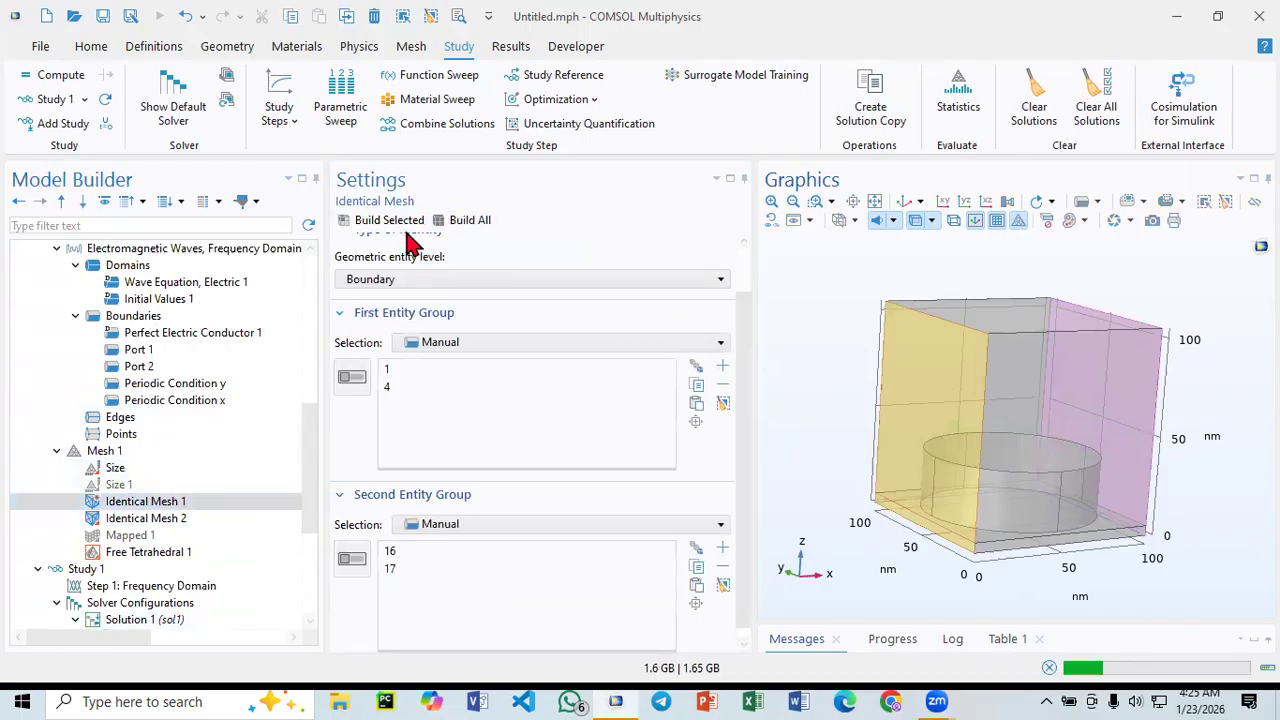
{"action": "left_click_drag", "start_coordinate": [788, 337], "coordinate": [781, 350]}
- Read the absorptance, transmittance and reflectance points of the earlier solution in the Global 1 plot
{"action": "scroll", "coordinate": [200, 478], "scroll_direction": "down", "scroll_amount": 4}
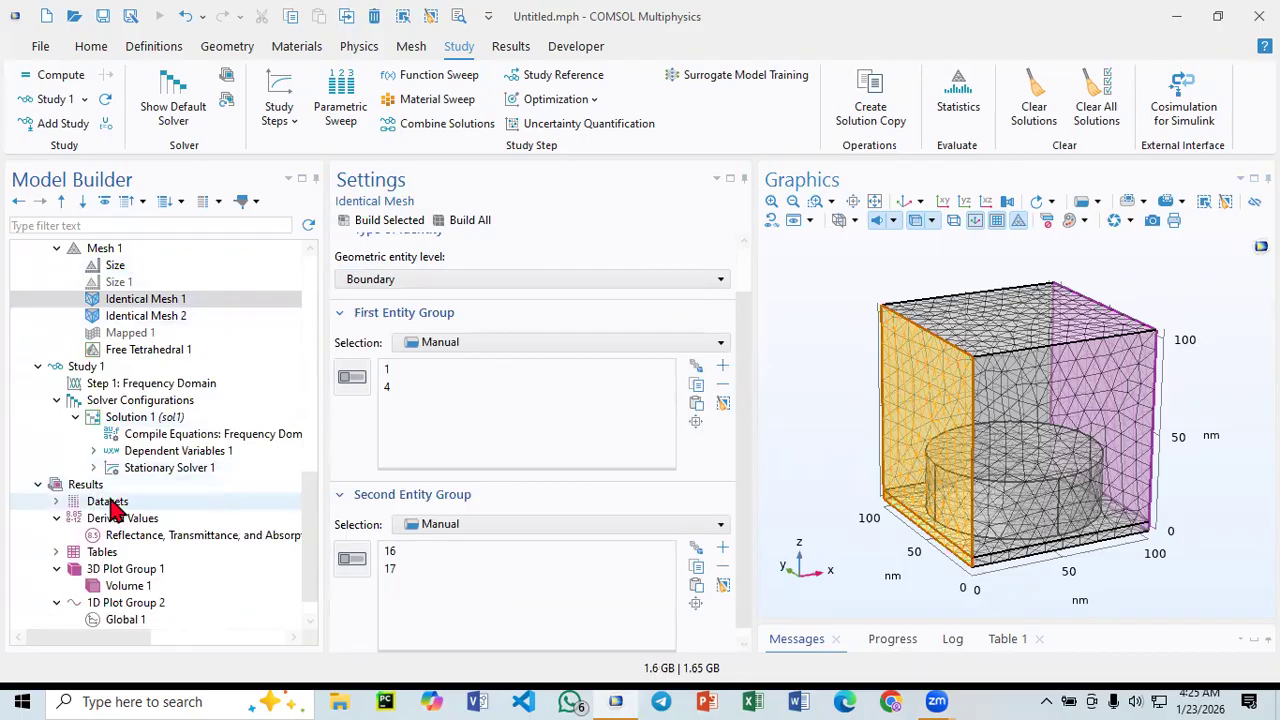
{"action": "scroll", "coordinate": [113, 510], "scroll_direction": "down", "scroll_amount": 1}
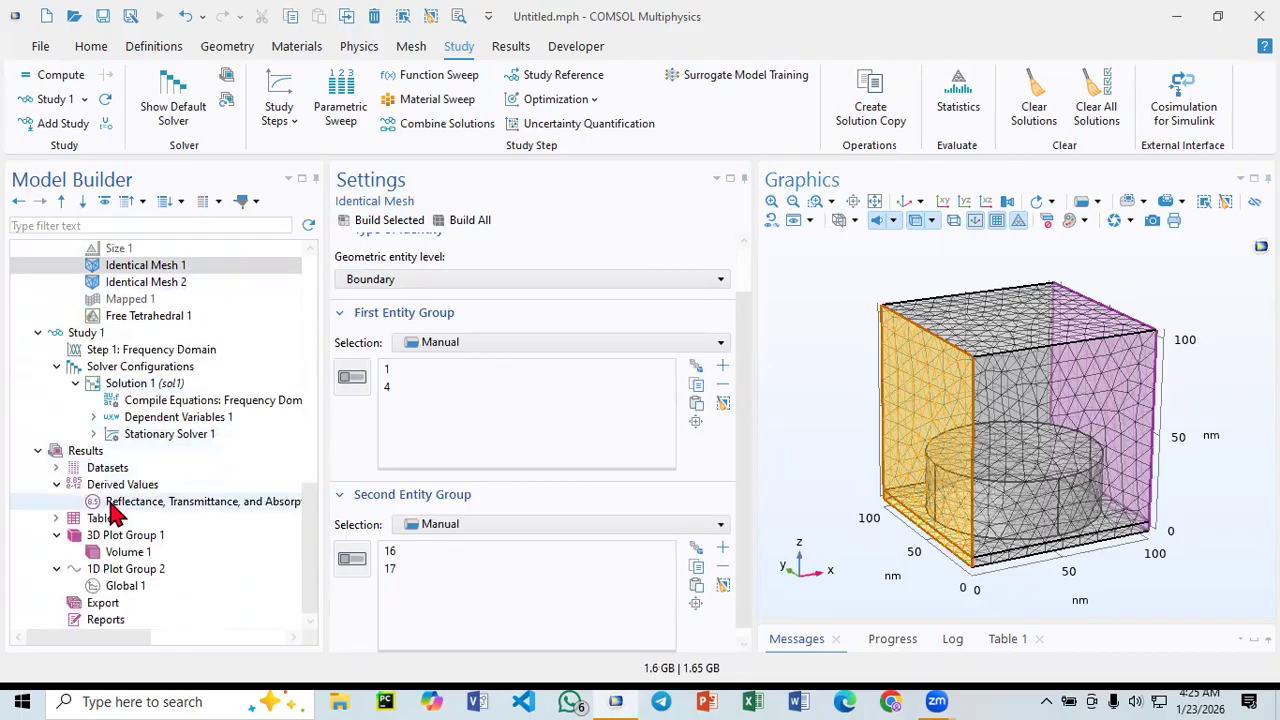
{"action": "left_click", "coordinate": [141, 588]}
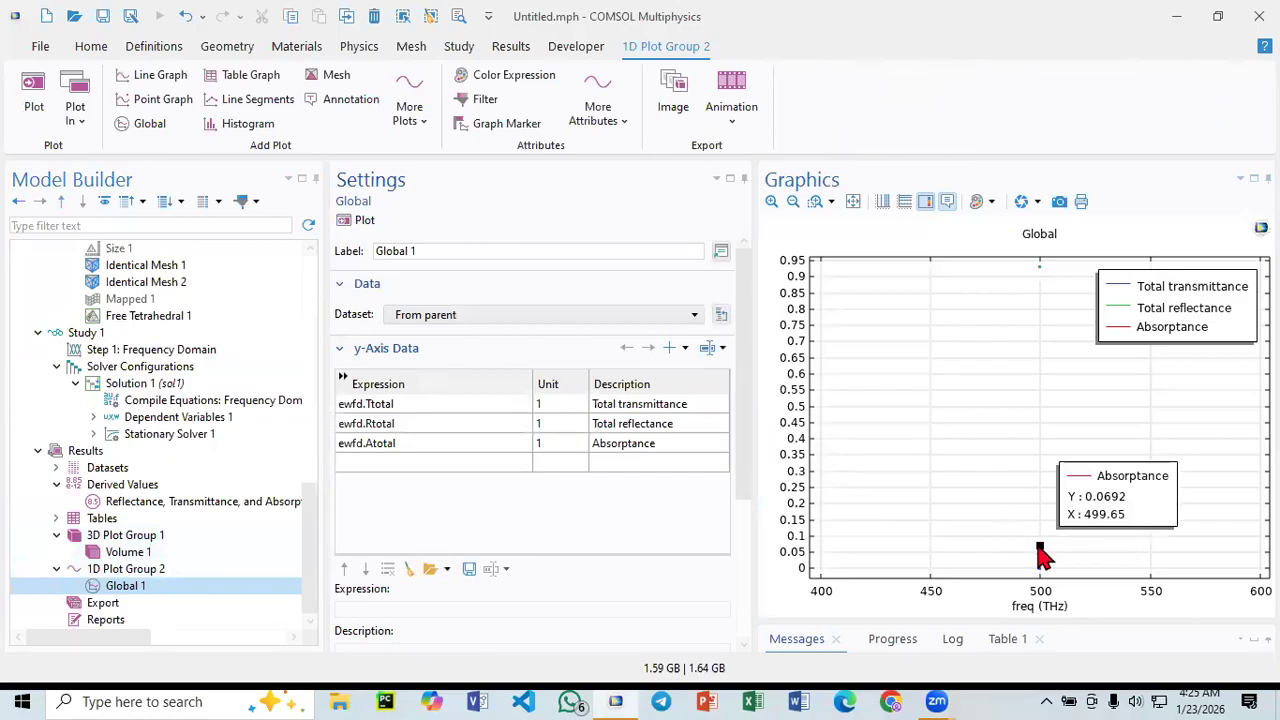
{"action": "mouse_move", "coordinate": [1040, 568]}
{"action": "mouse_move", "coordinate": [1040, 268]}
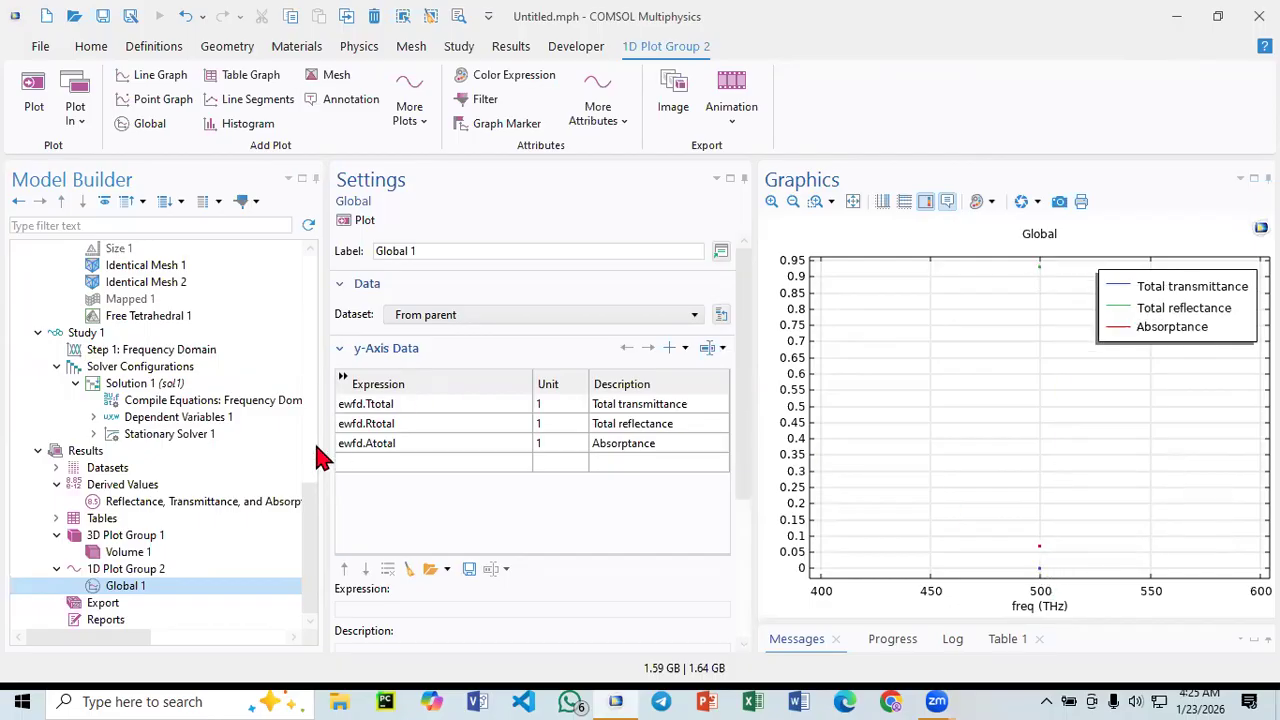
- Compute Study 1 for the extended model and read the absorptance and transmittance points in 1D Plot Group 2
{"action": "left_click", "coordinate": [95, 332]}
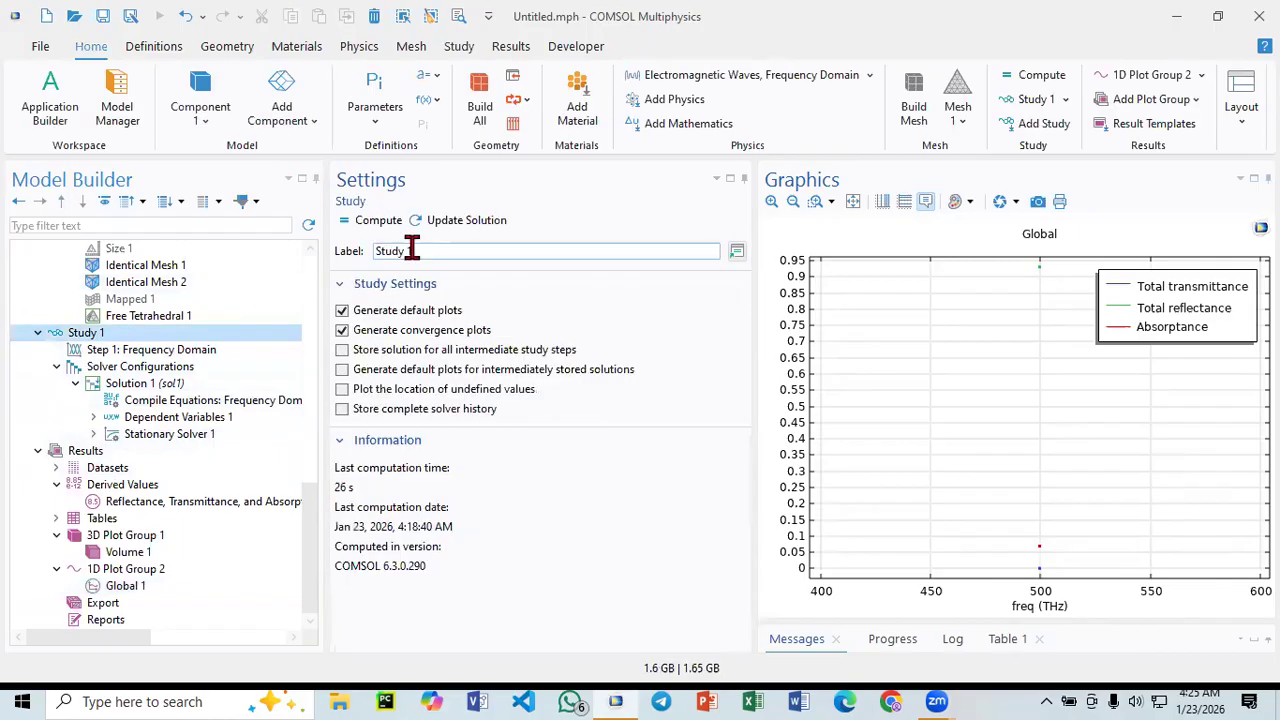
{"action": "left_click", "coordinate": [378, 221]}
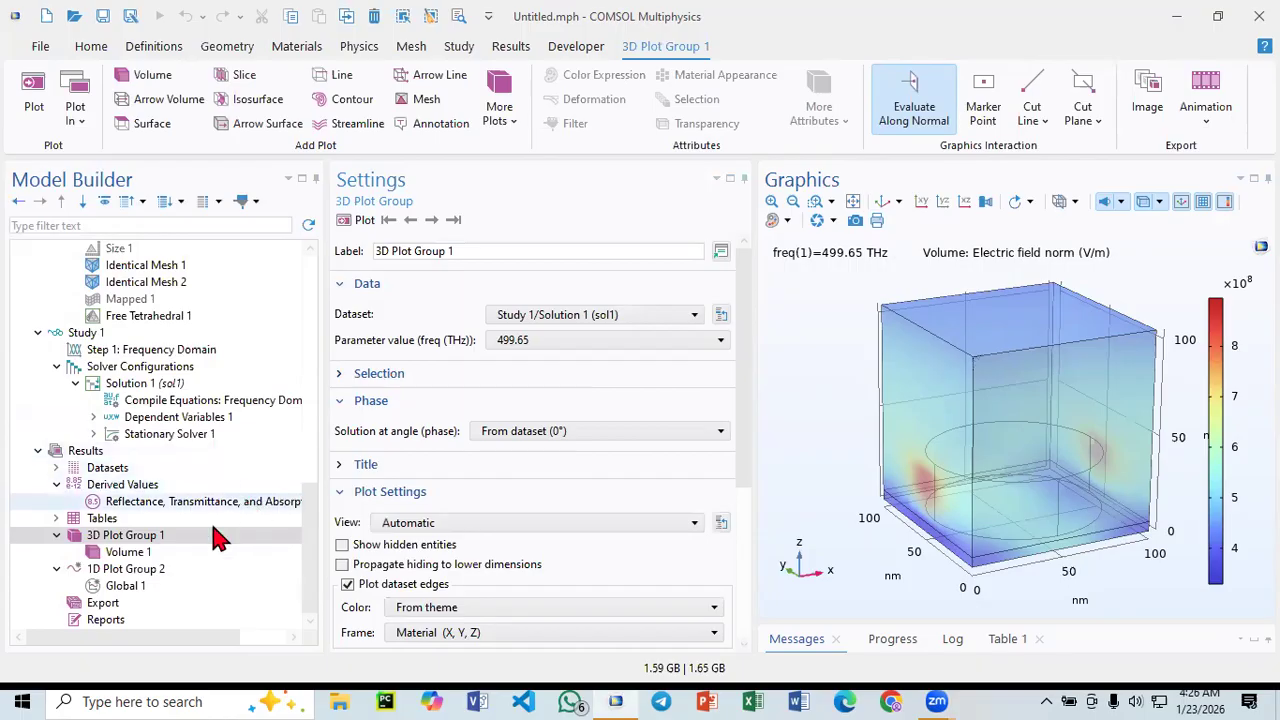
{"action": "left_click", "coordinate": [185, 572]}
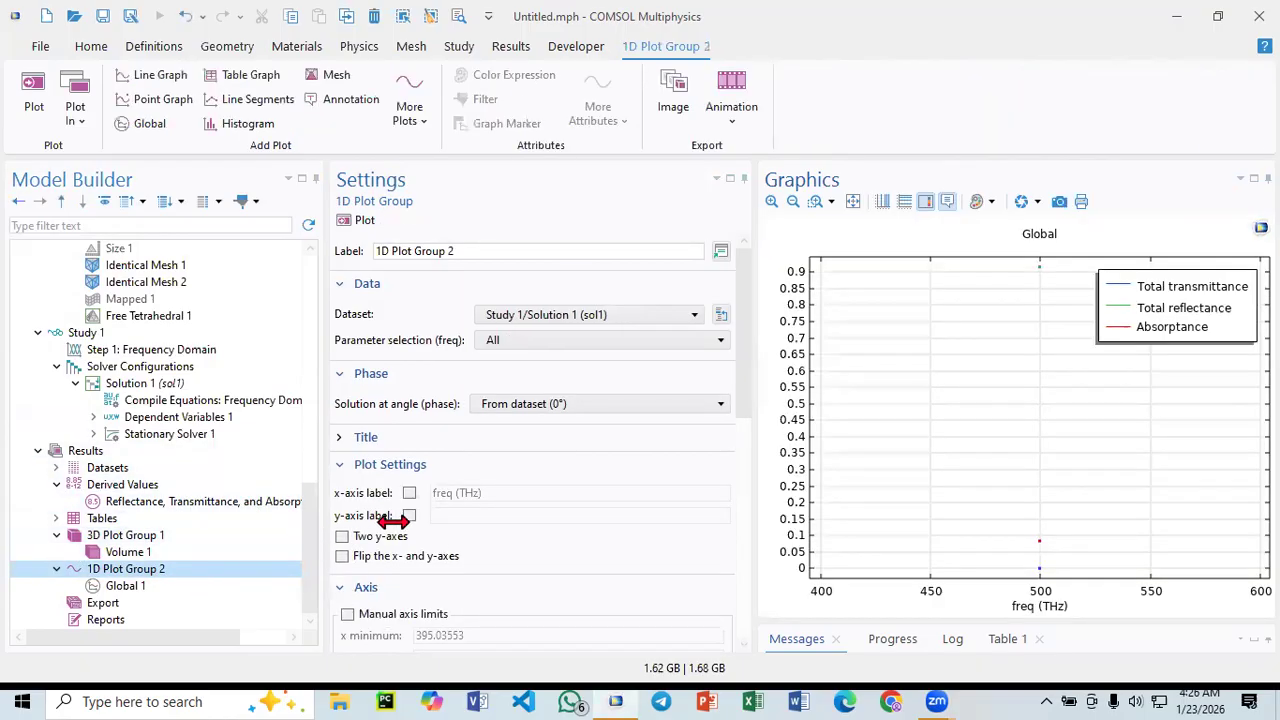
{"action": "mouse_move", "coordinate": [1038, 543]}
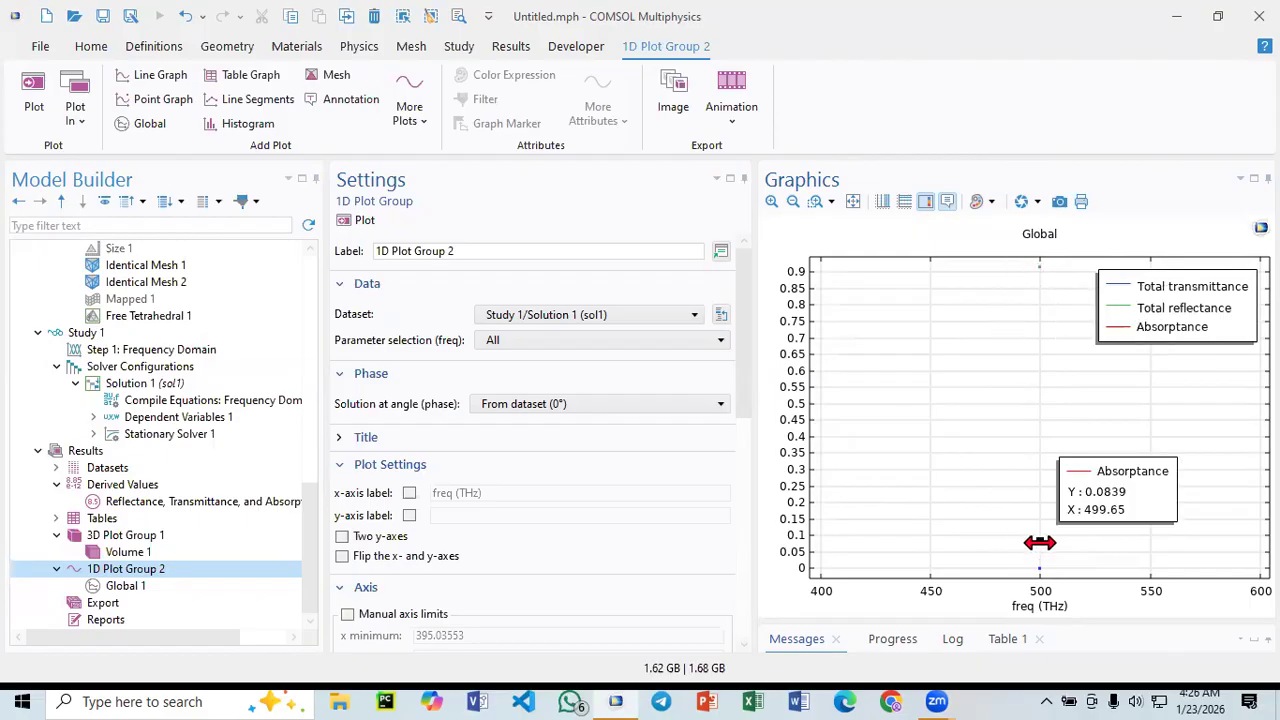
{"action": "mouse_move", "coordinate": [1034, 567]}
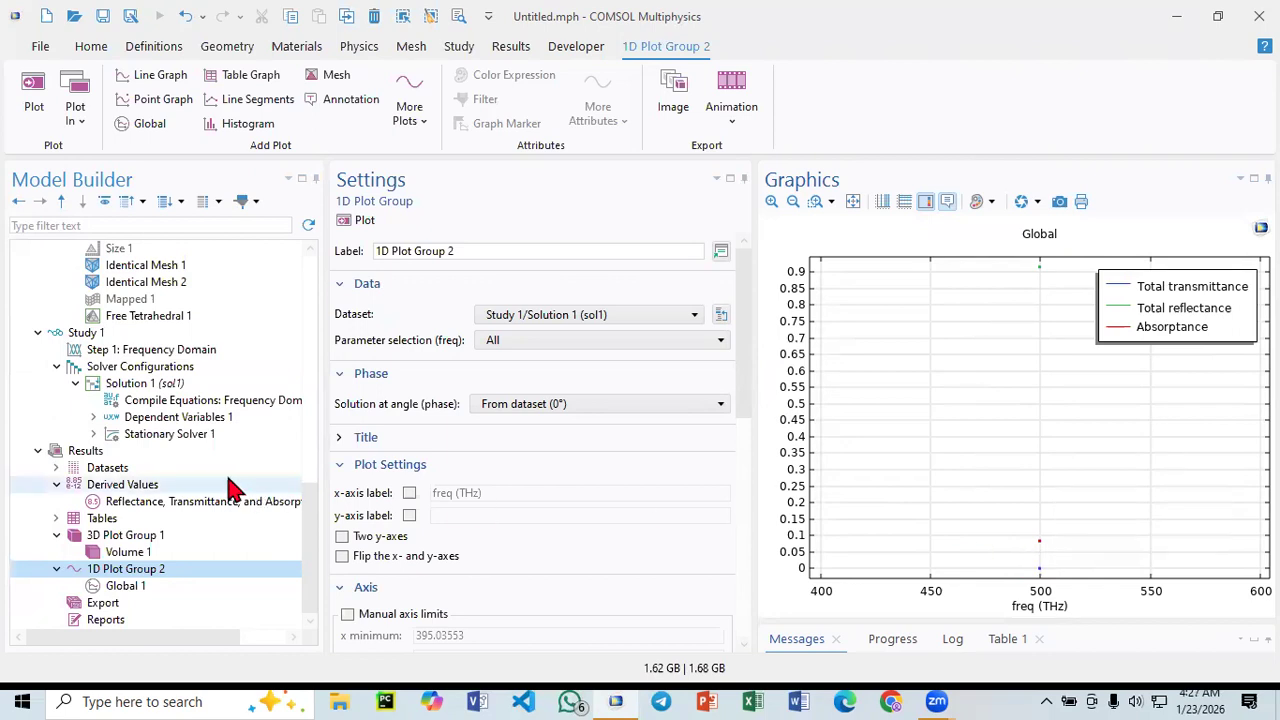
- Display the electric field norm in 3D Plot Group 1 and examine its distribution around the cylinder
{"action": "scroll", "coordinate": [214, 486], "scroll_direction": "up", "scroll_amount": 6}
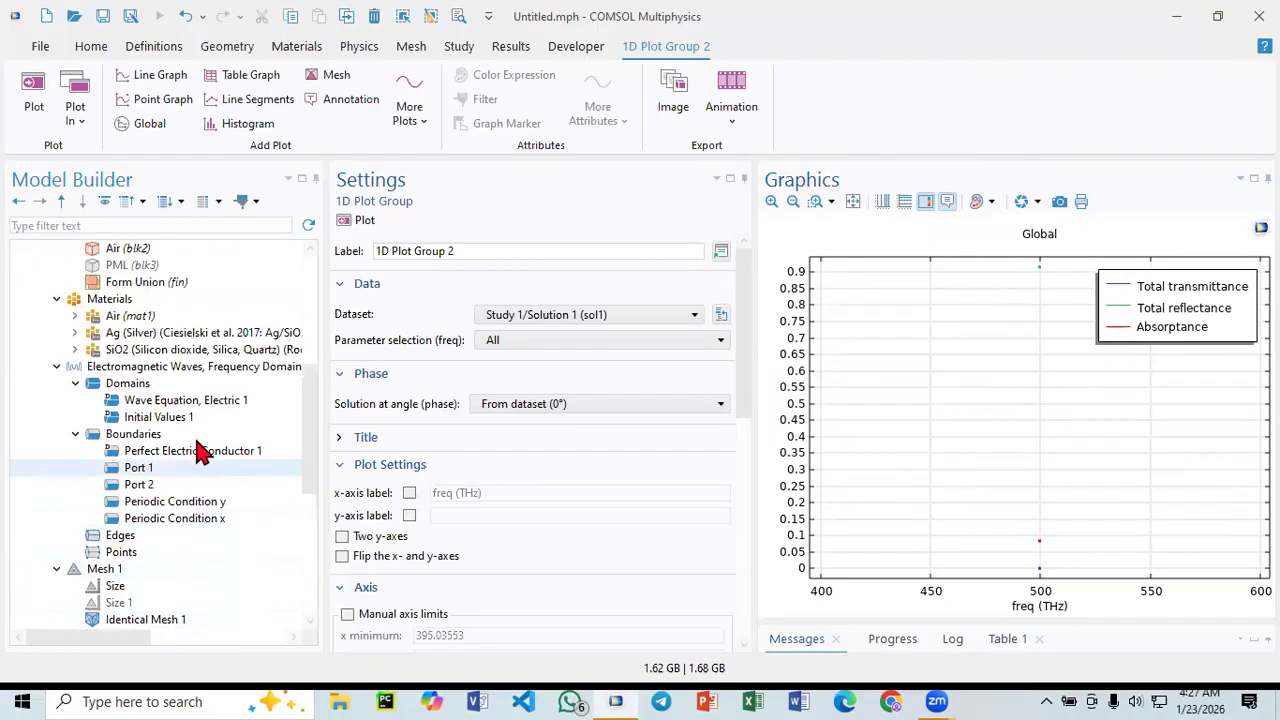
{"action": "scroll", "coordinate": [172, 530], "scroll_direction": "down", "scroll_amount": 5}
{"action": "left_click", "coordinate": [170, 594]}
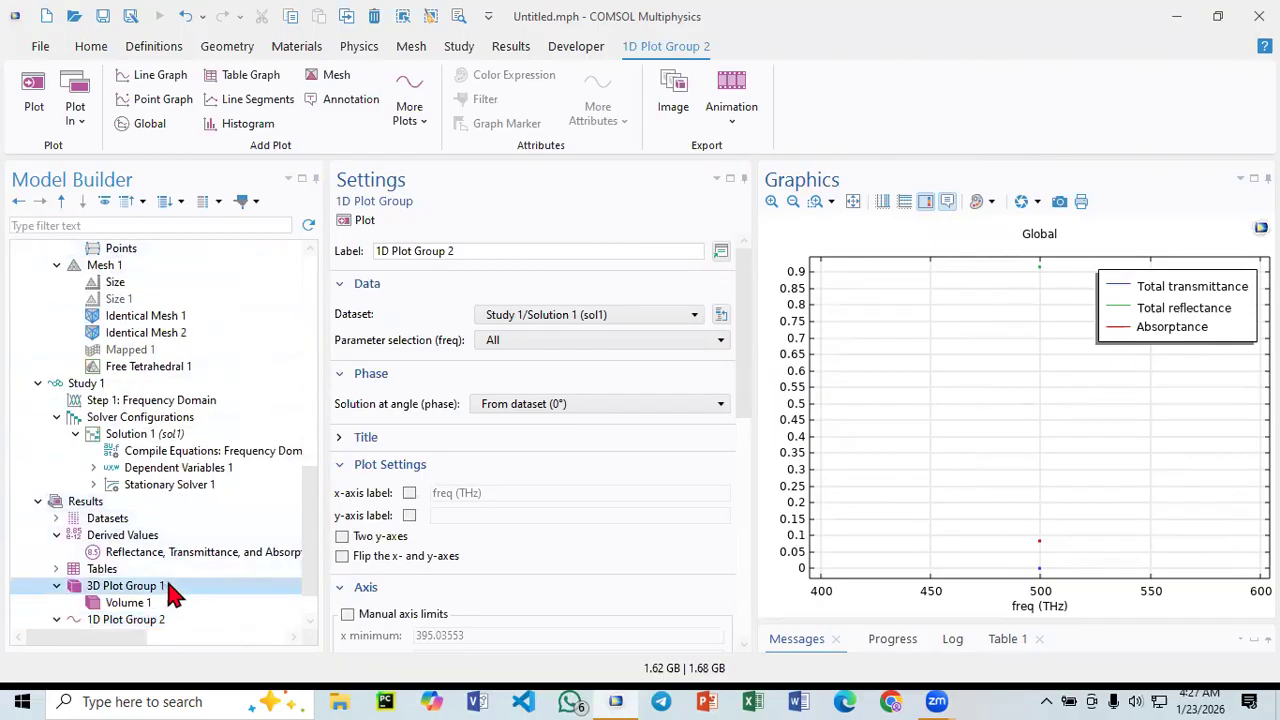
{"action": "left_click_drag", "start_coordinate": [826, 357], "coordinate": [830, 393]}
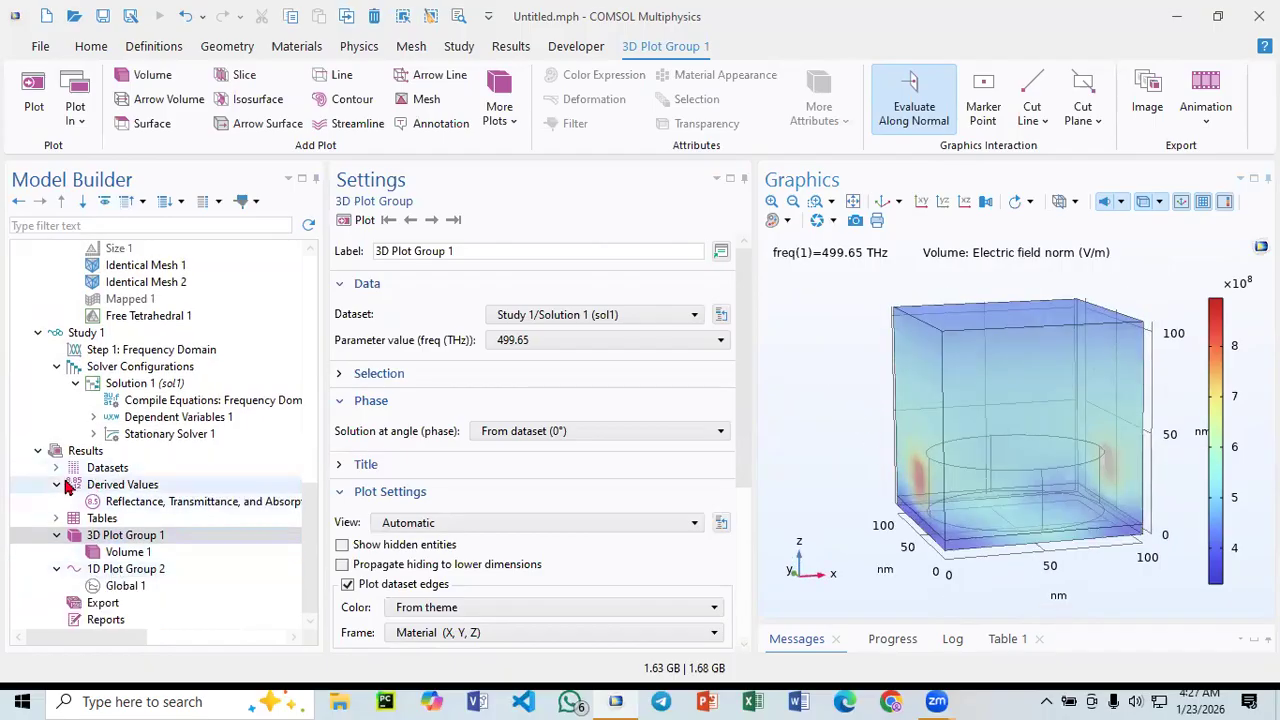
- Add an Array 3D dataset to the results datasets
{"action": "double_click", "coordinate": [117, 470]}
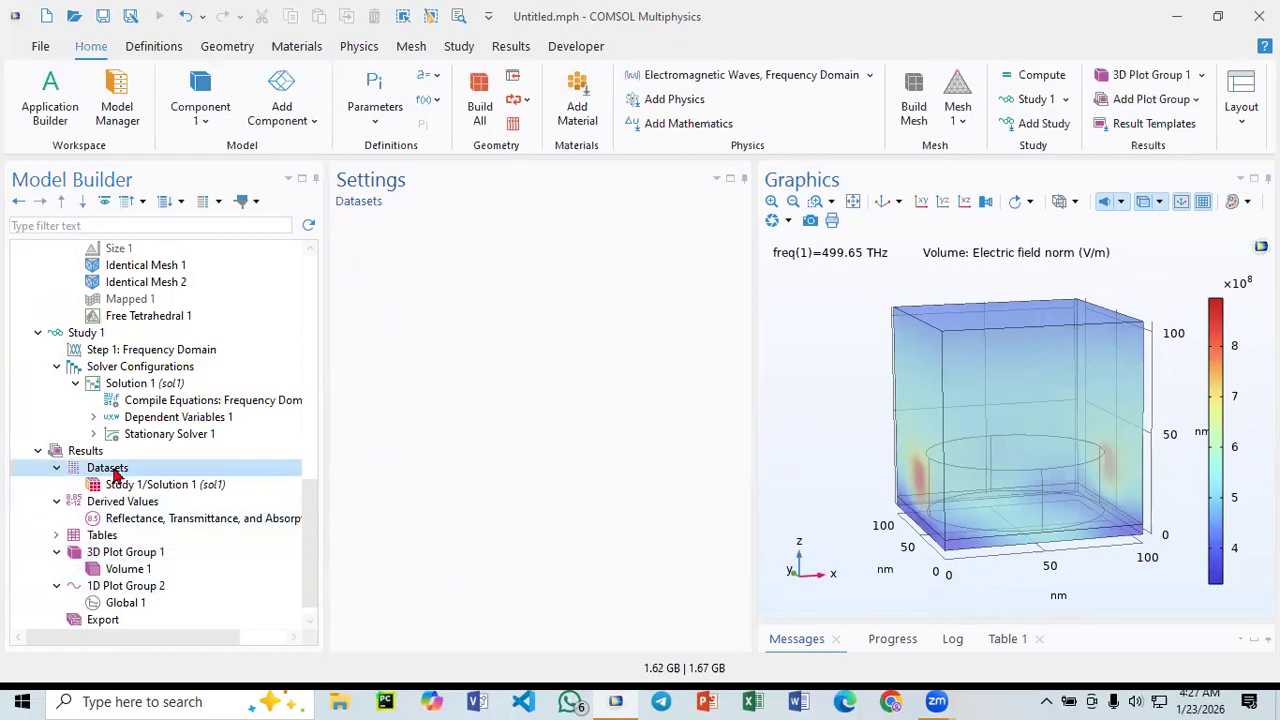
{"action": "right_click", "coordinate": [114, 474]}
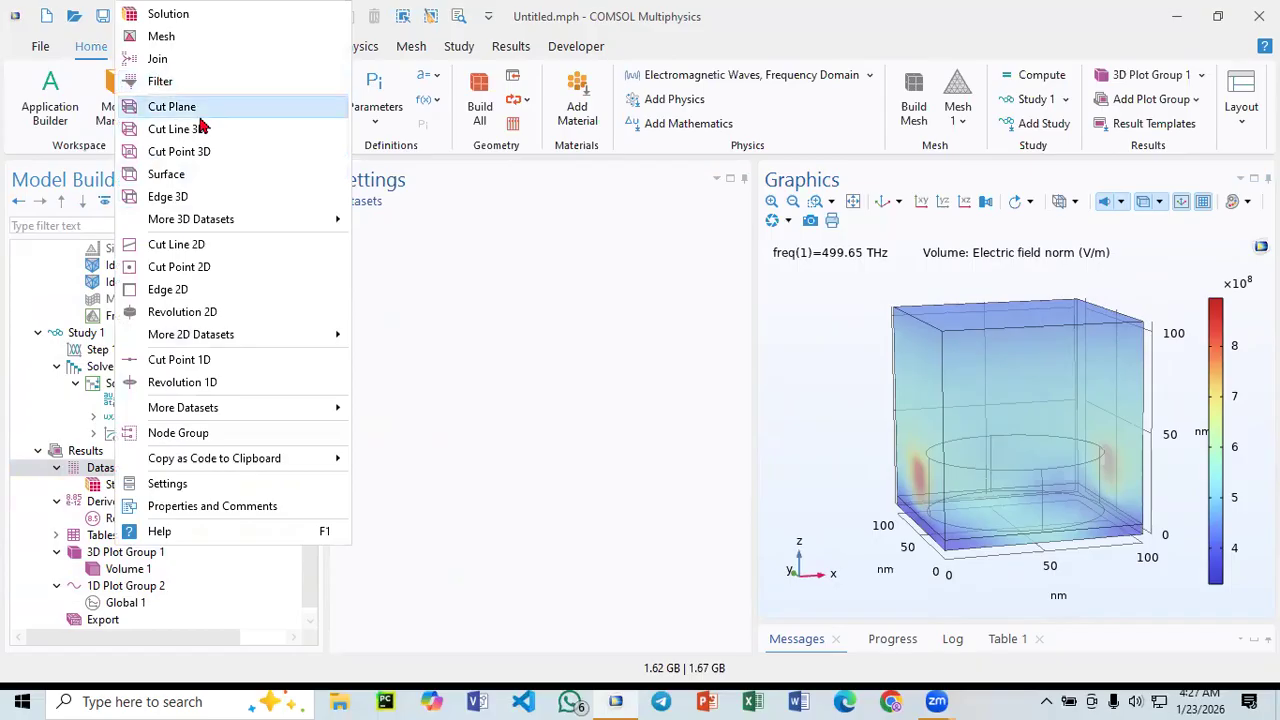
{"action": "mouse_move", "coordinate": [224, 229]}
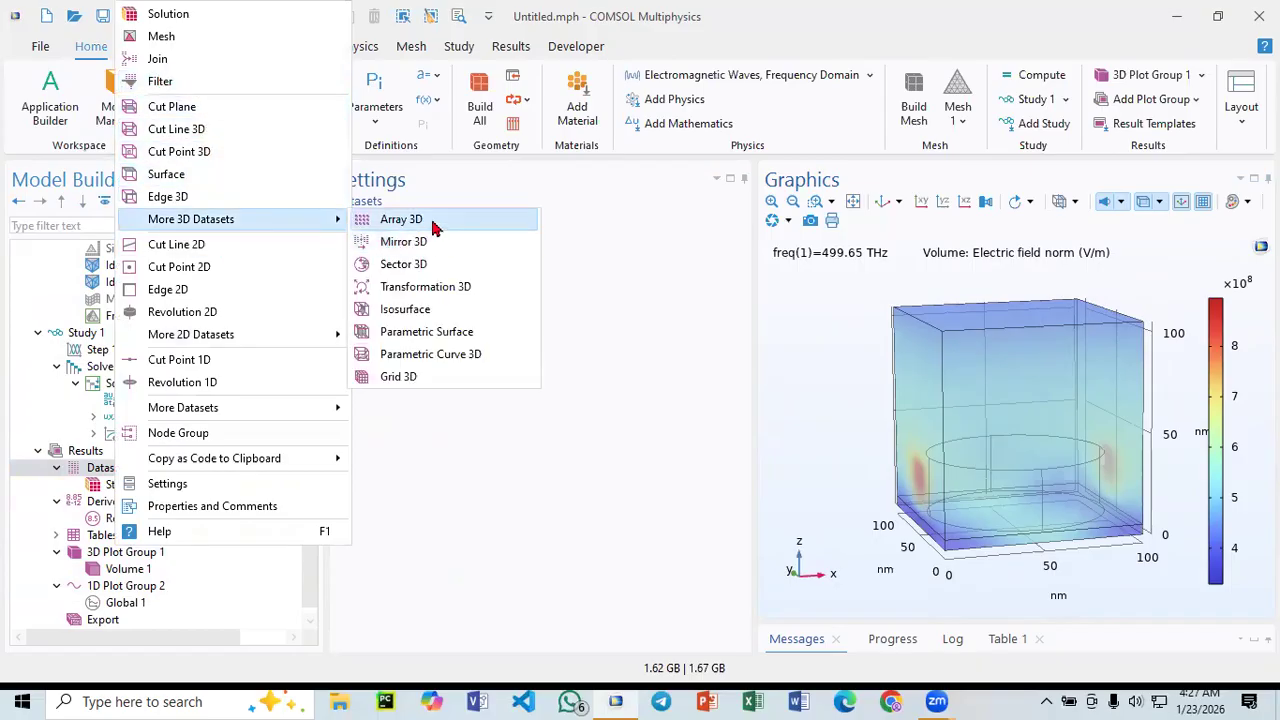
{"action": "left_click", "coordinate": [378, 228]}
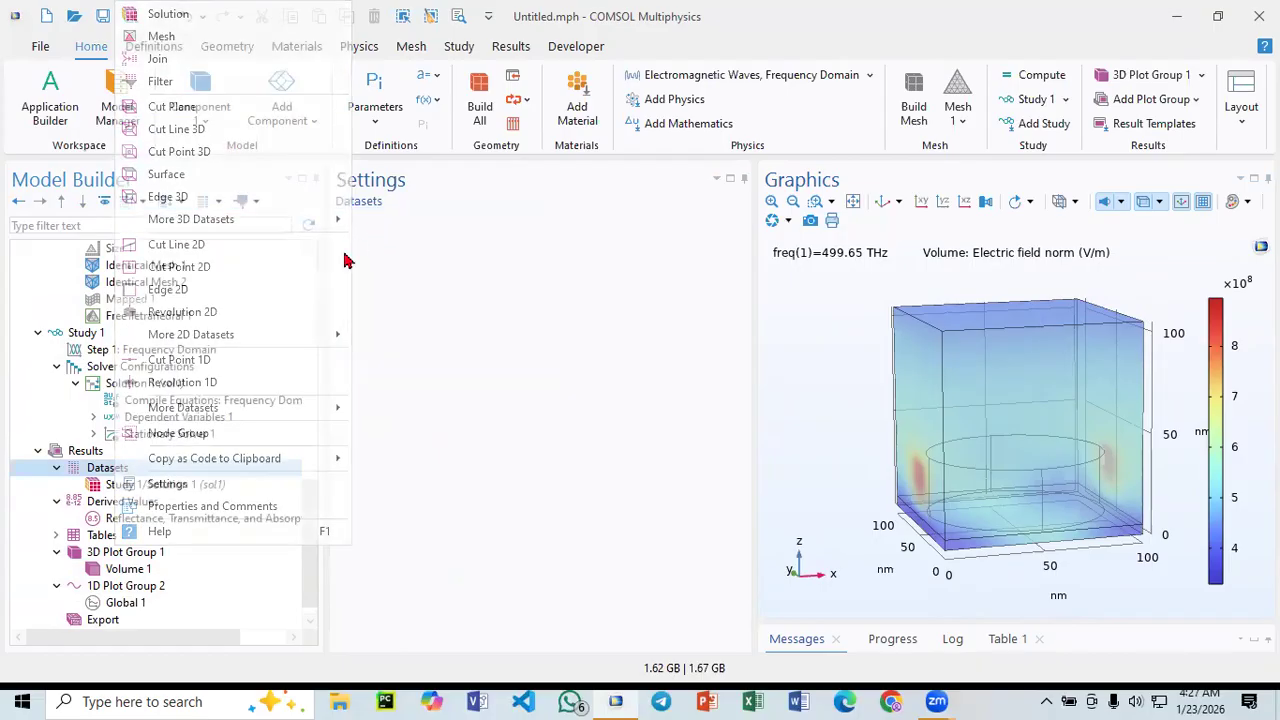
- Set the array dataset's X size to 2 and plot the repeated unit cells
{"action": "left_click", "coordinate": [410, 467]}
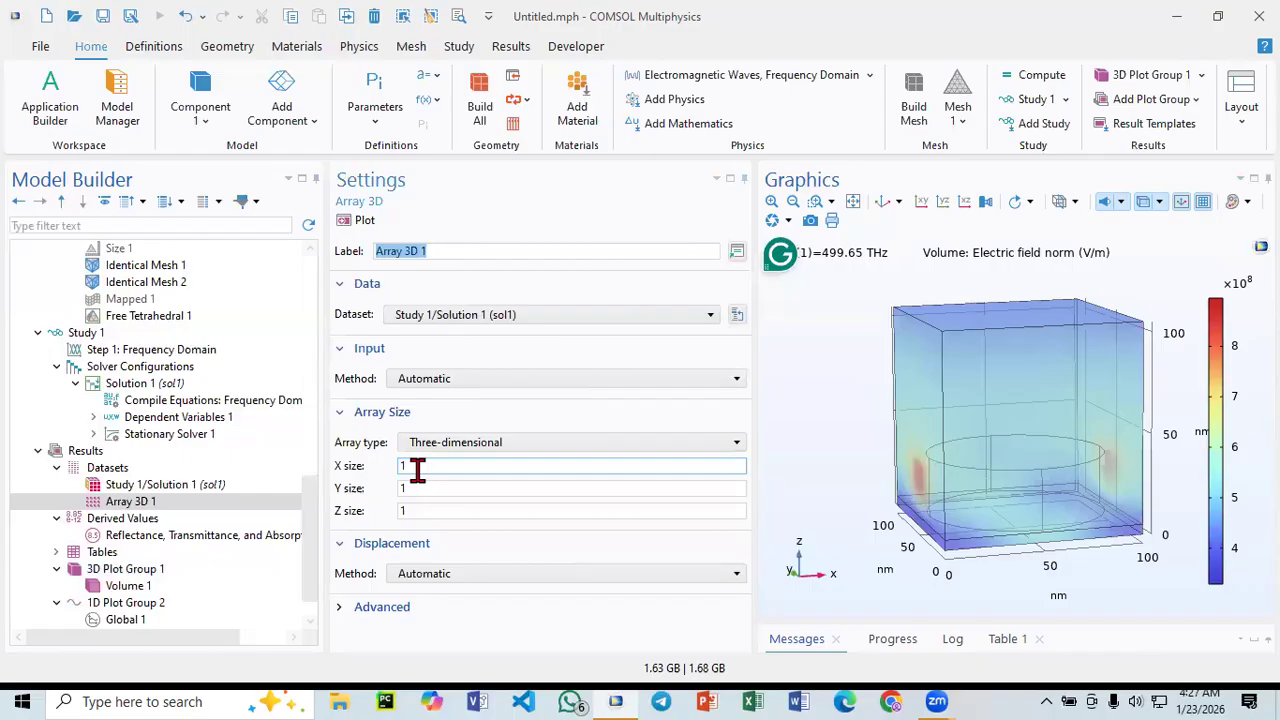
{"action": "left_click_drag", "start_coordinate": [789, 509], "coordinate": [846, 497]}
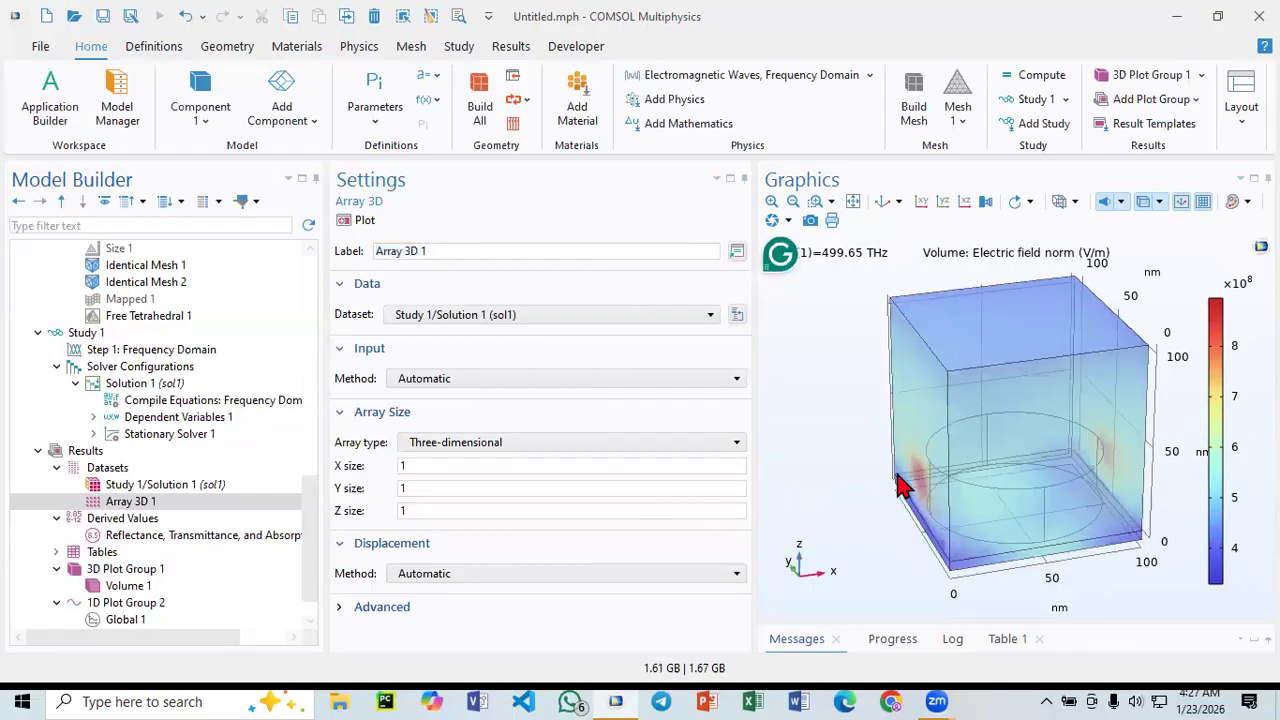
{"action": "double_click", "coordinate": [474, 465]}
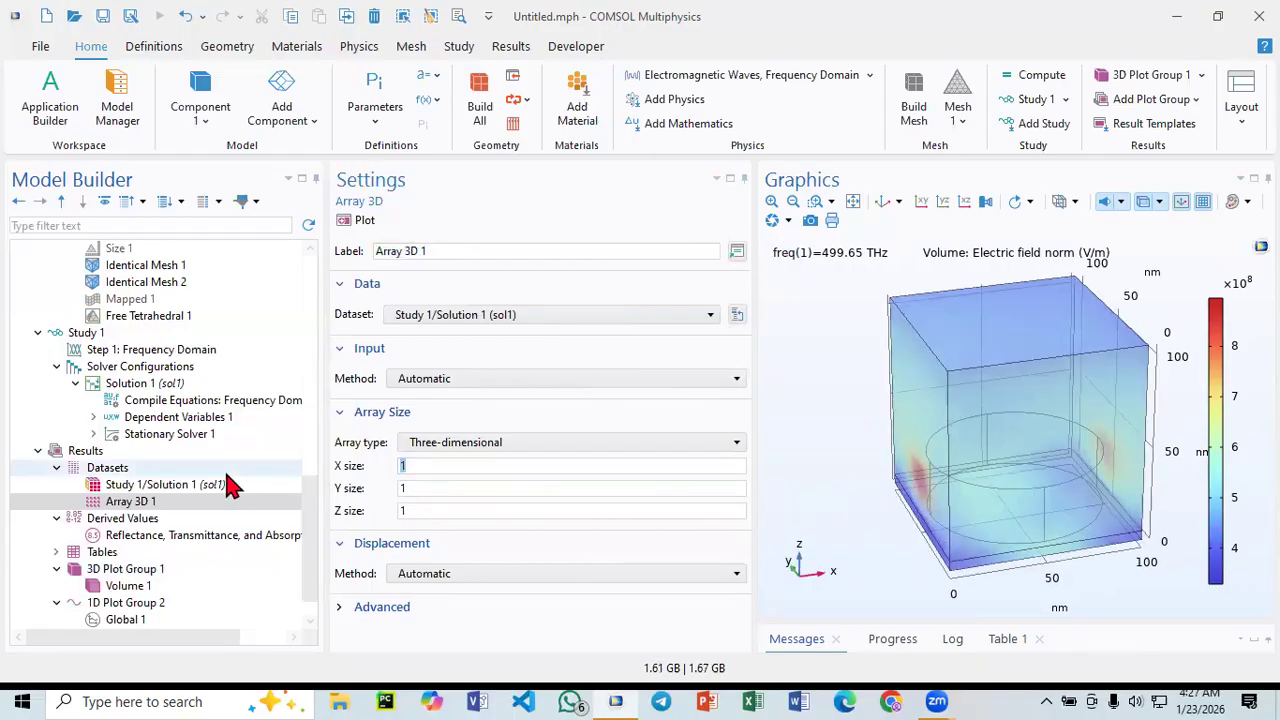
{"action": "type", "text": "3"}
{"action": "key", "text": "BackSpace"}
{"action": "type", "text": "2"}
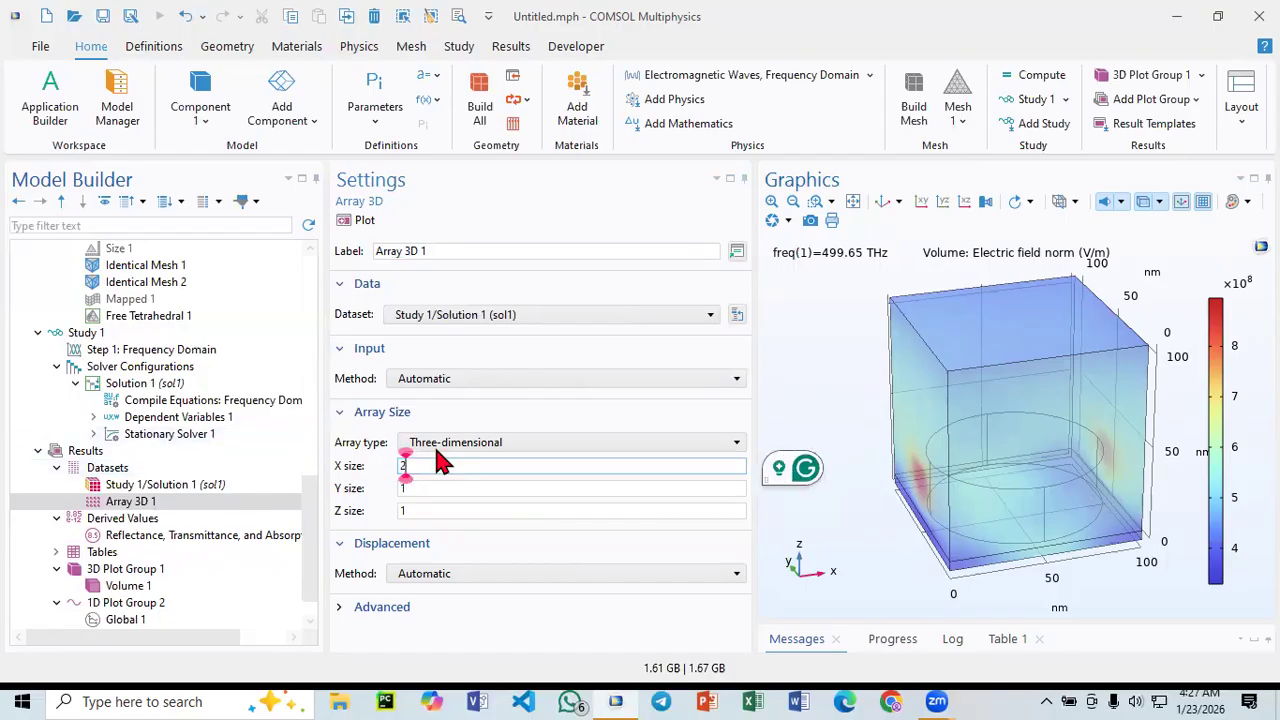
{"action": "left_click", "coordinate": [354, 222]}
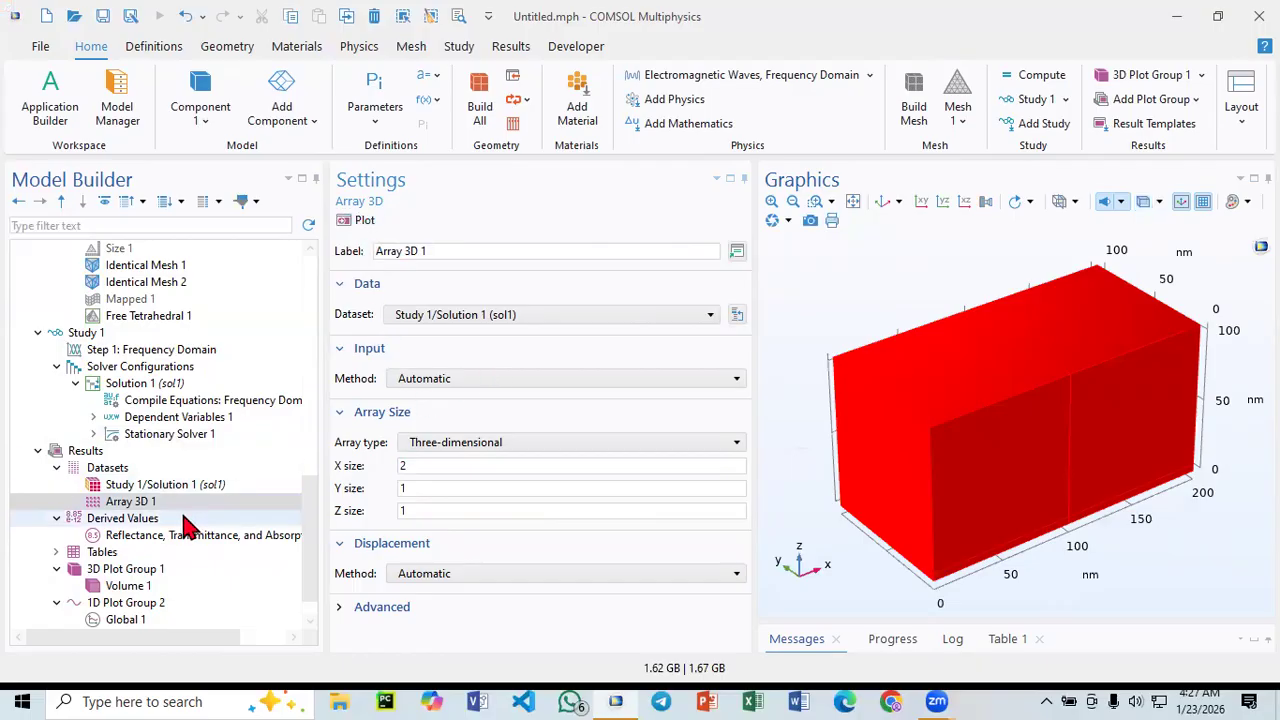
- Switch the dataset of 3D Plot Group 1 to Array 3D 1 and replot the electric field norm
{"action": "scroll", "coordinate": [157, 523], "scroll_direction": "down", "scroll_amount": 1}
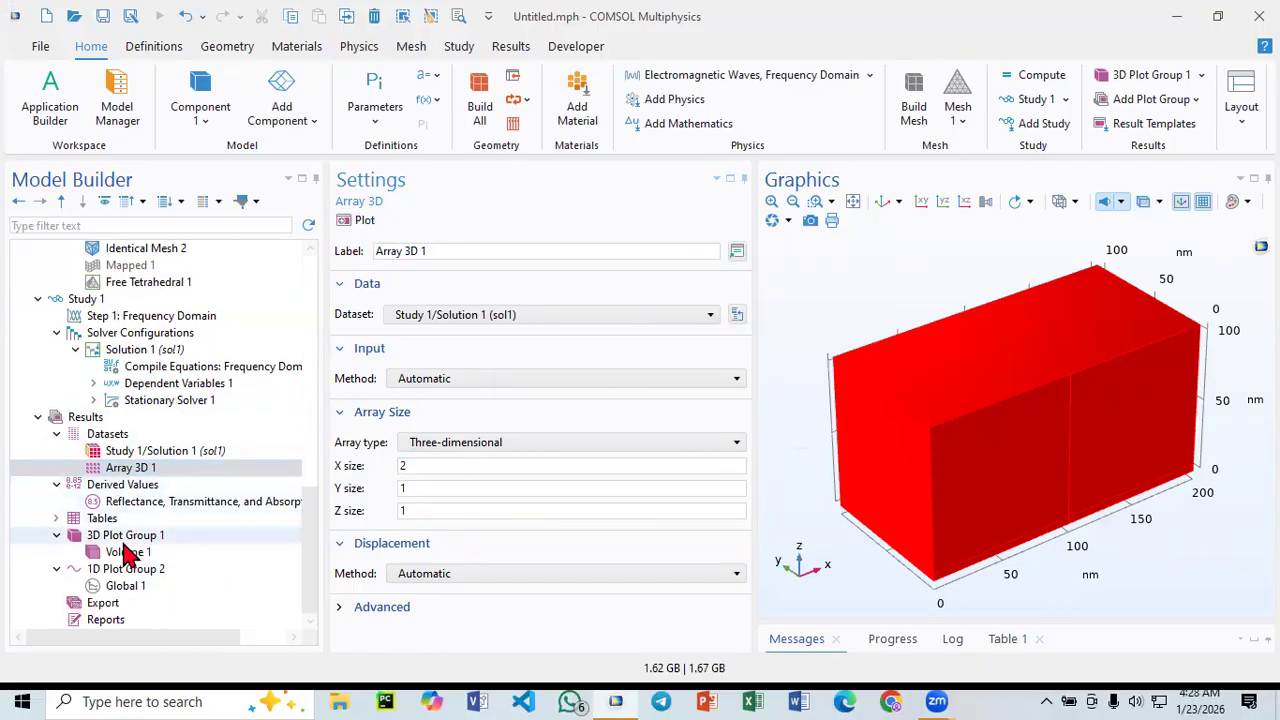
{"action": "left_click", "coordinate": [124, 541]}
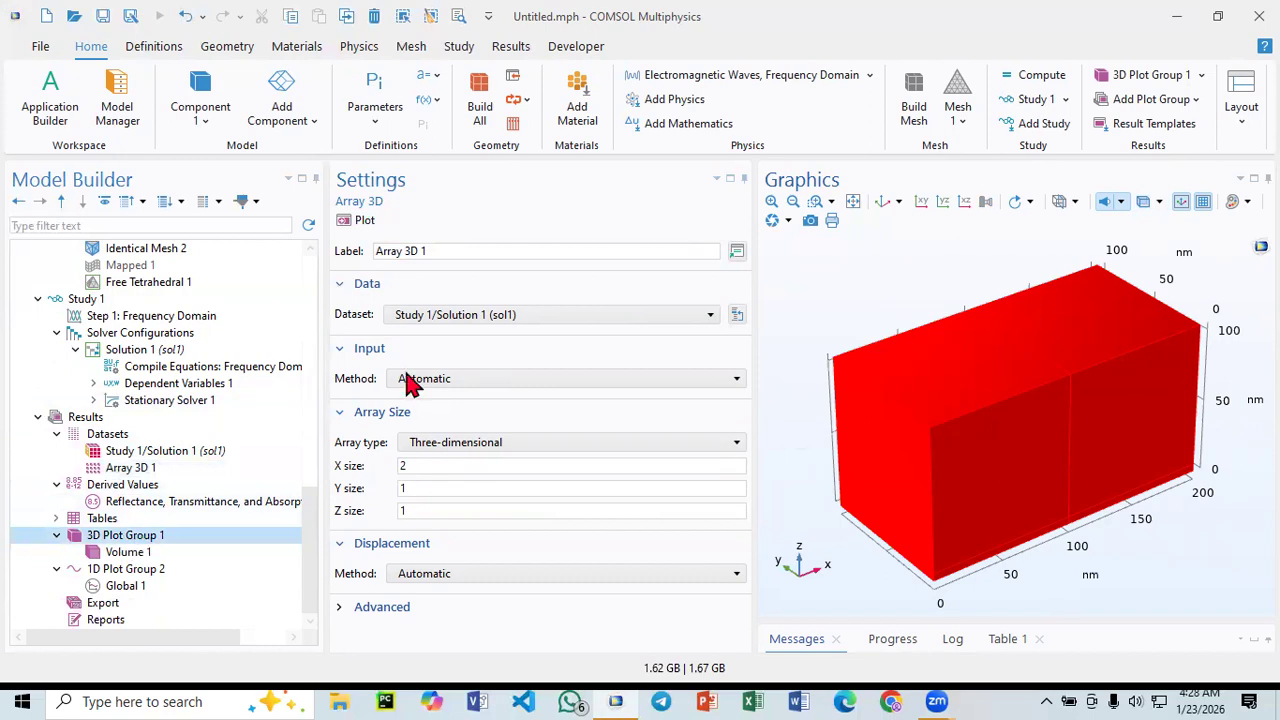
{"action": "left_click", "coordinate": [556, 318]}
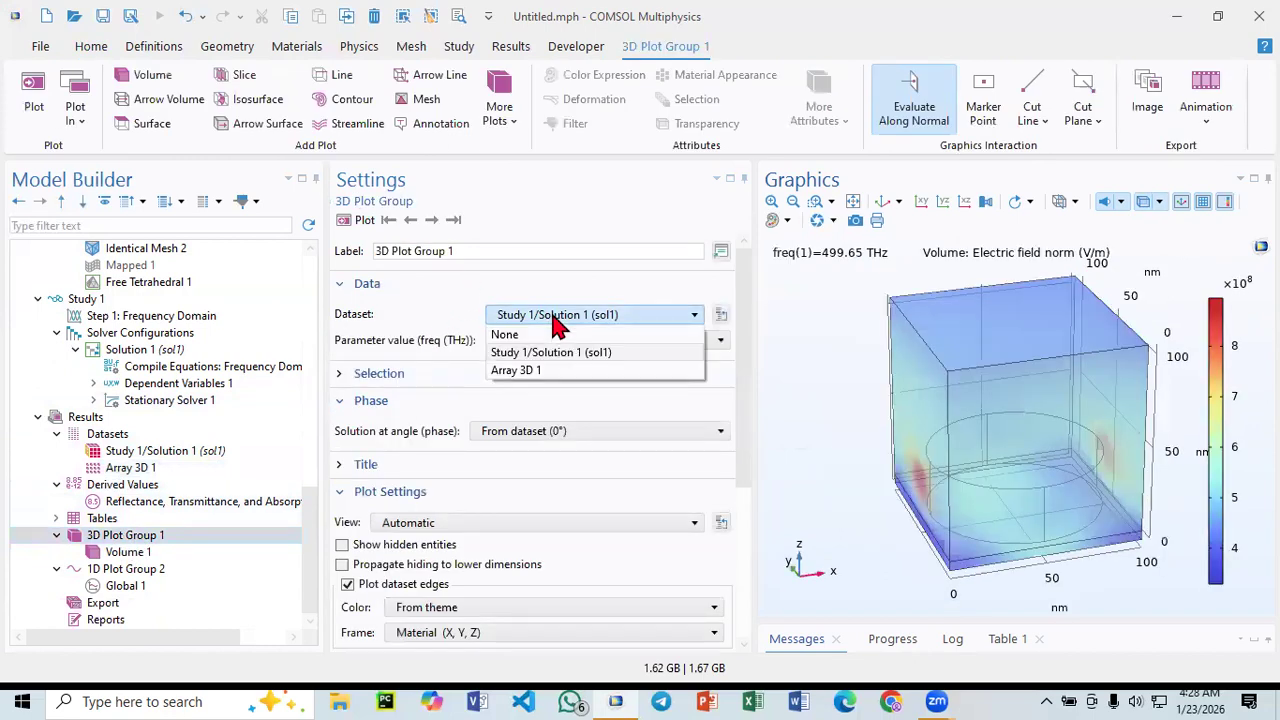
{"action": "left_click", "coordinate": [566, 371]}
{"action": "left_click", "coordinate": [357, 221]}
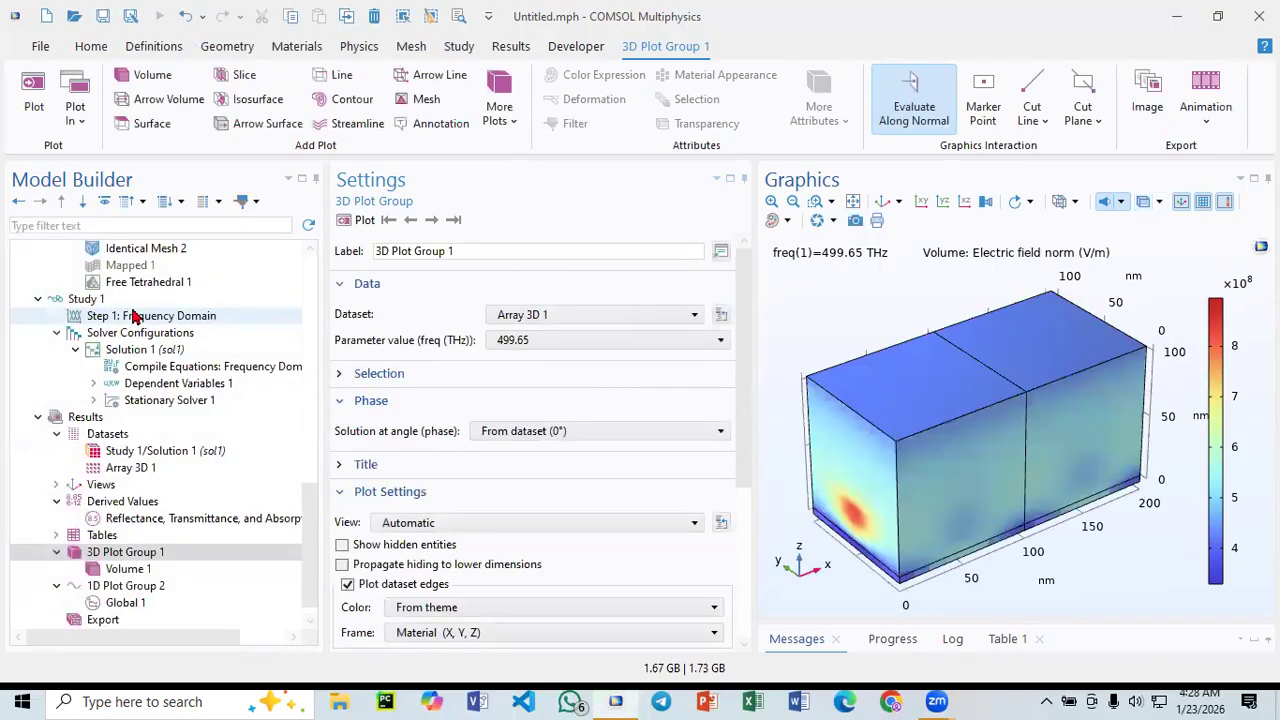
- Examine the field across the two arrayed cells with transparency on, including a close-up of the gap between the cylinders
{"action": "left_click_drag", "start_coordinate": [777, 301], "coordinate": [882, 313]}
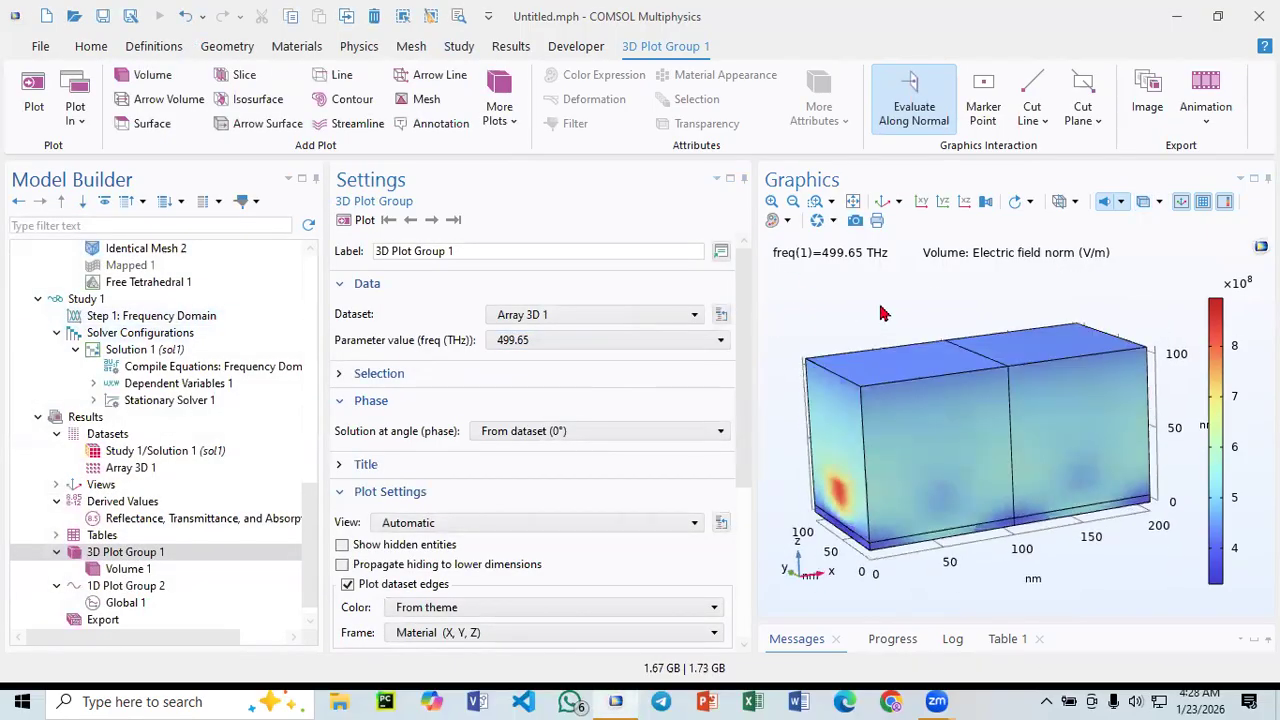
{"action": "left_click", "coordinate": [1147, 201]}
{"action": "left_click_drag", "start_coordinate": [990, 272], "coordinate": [806, 360]}
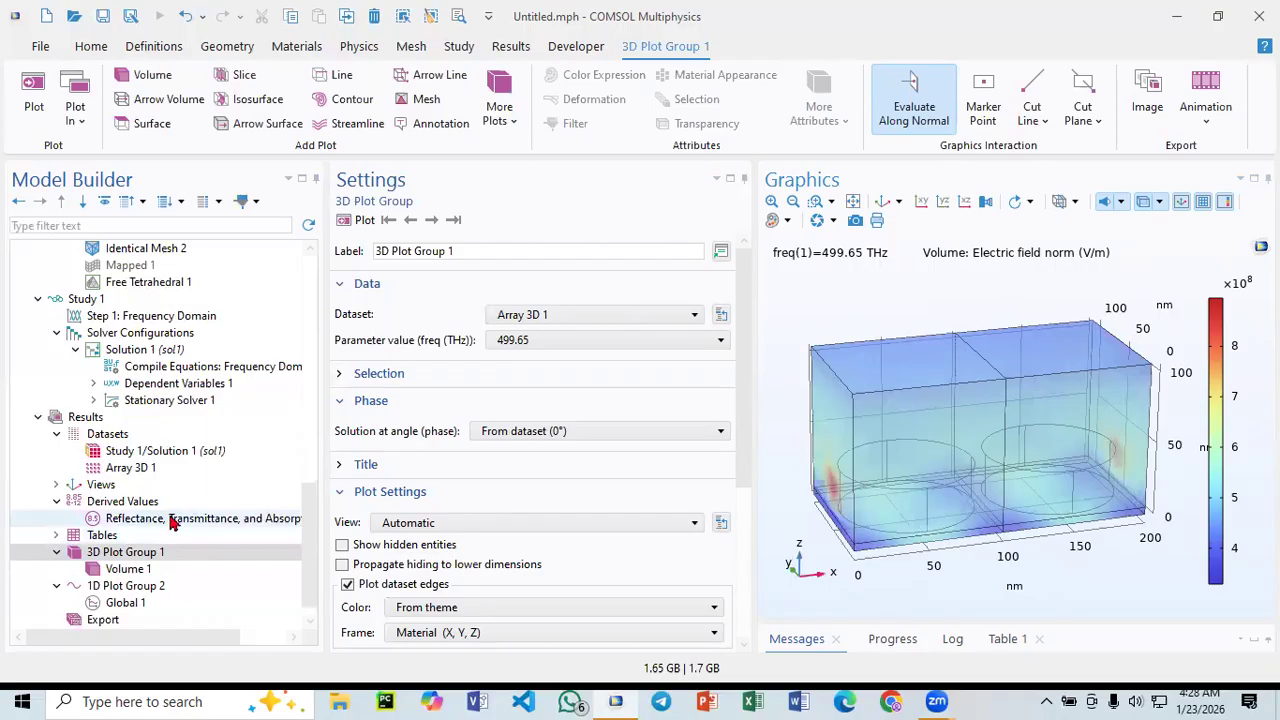
{"action": "left_click_drag", "start_coordinate": [944, 322], "coordinate": [902, 320]}
{"action": "left_click", "coordinate": [815, 201]}
{"action": "left_click_drag", "start_coordinate": [920, 423], "coordinate": [1033, 522]}
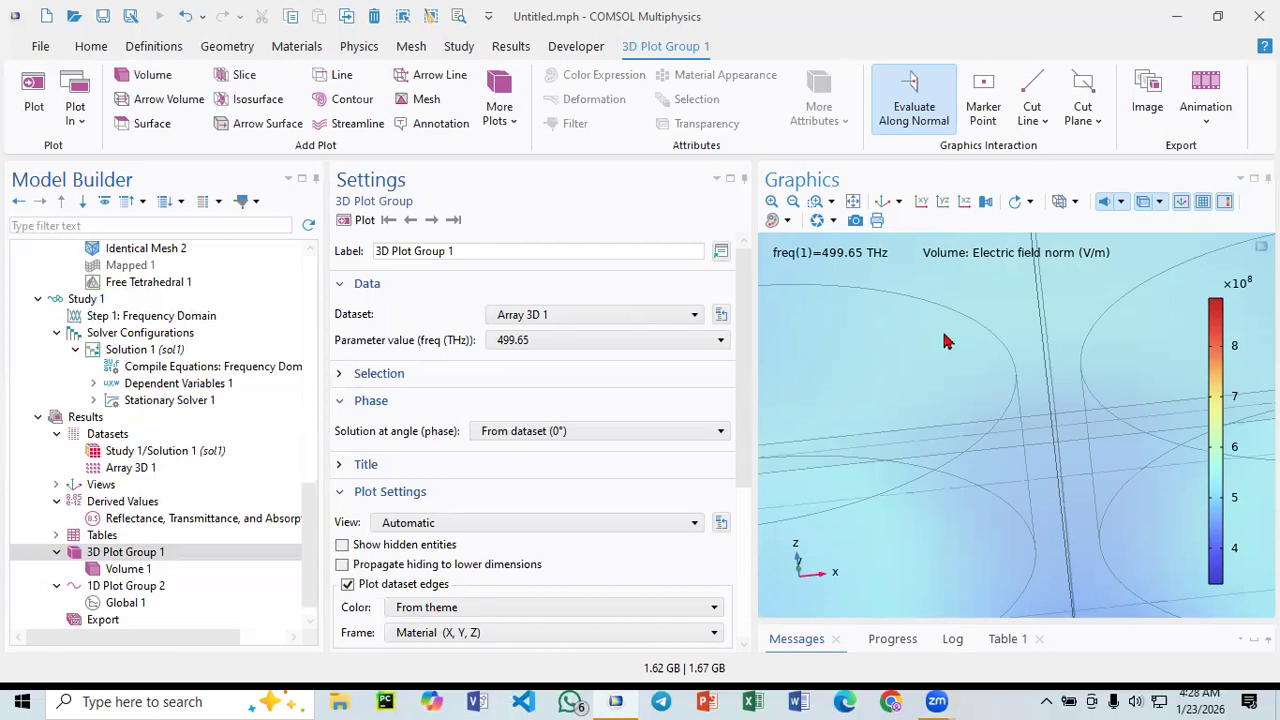
{"action": "left_click", "coordinate": [882, 201]}
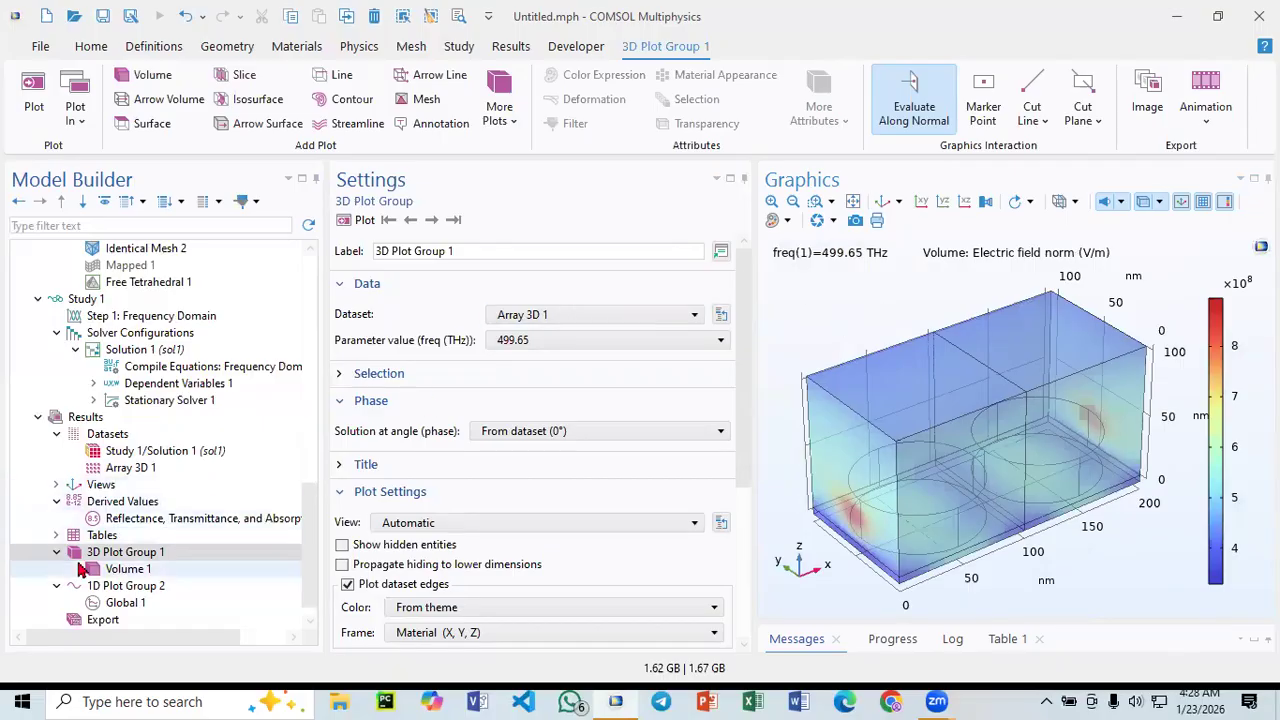
- Set the dataset of 3D Plot Group 1 to Study 1/Solution 1 and replot the single unit cell
{"action": "left_click", "coordinate": [555, 314]}
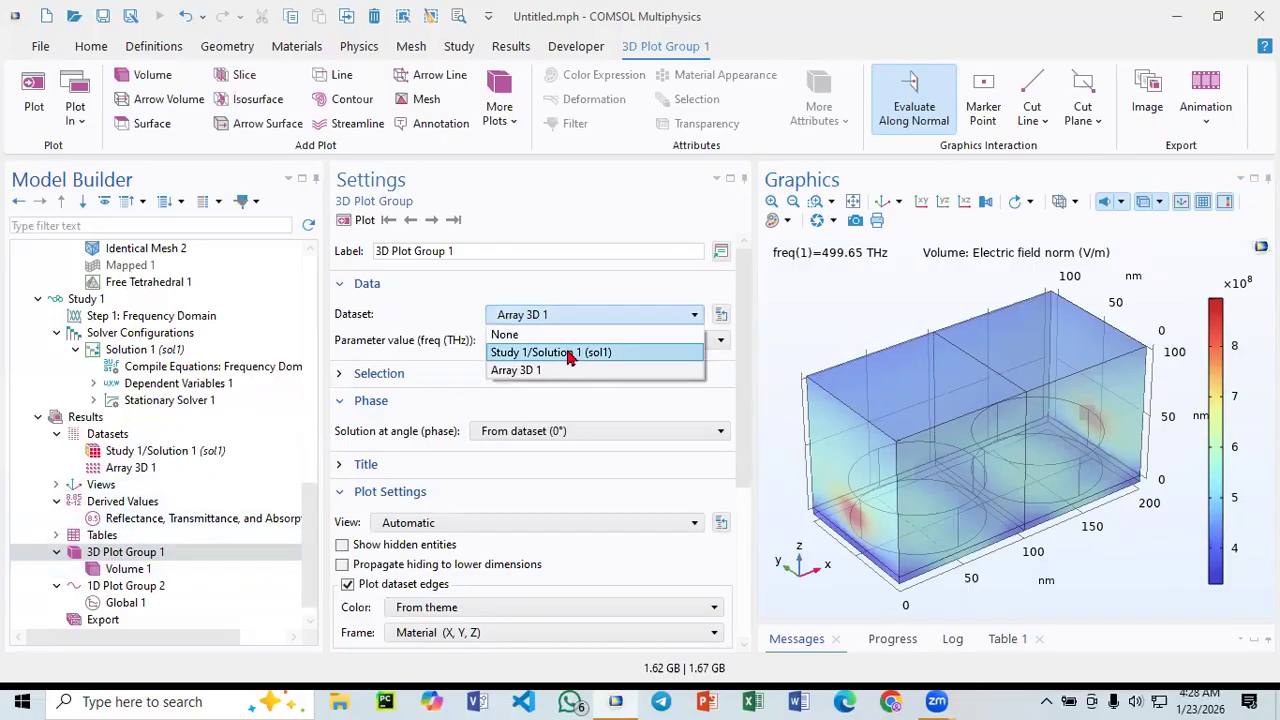
{"action": "left_click", "coordinate": [566, 352]}
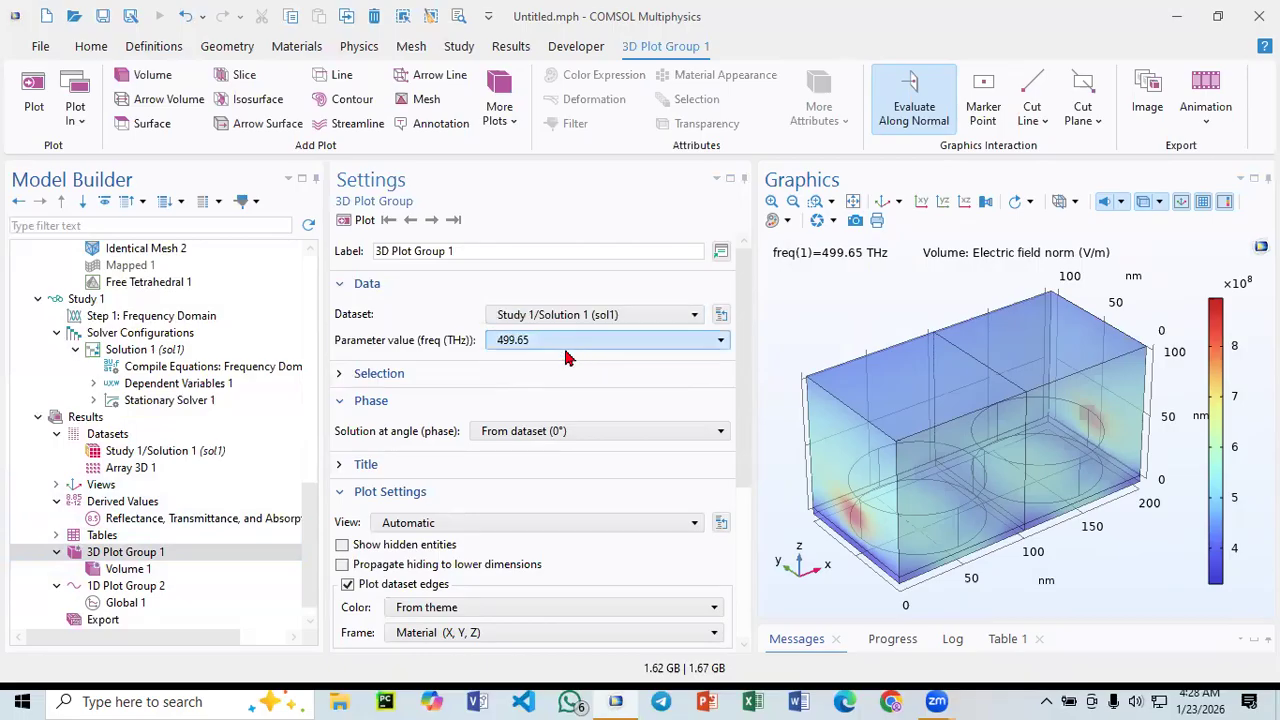
{"action": "left_click", "coordinate": [358, 220]}
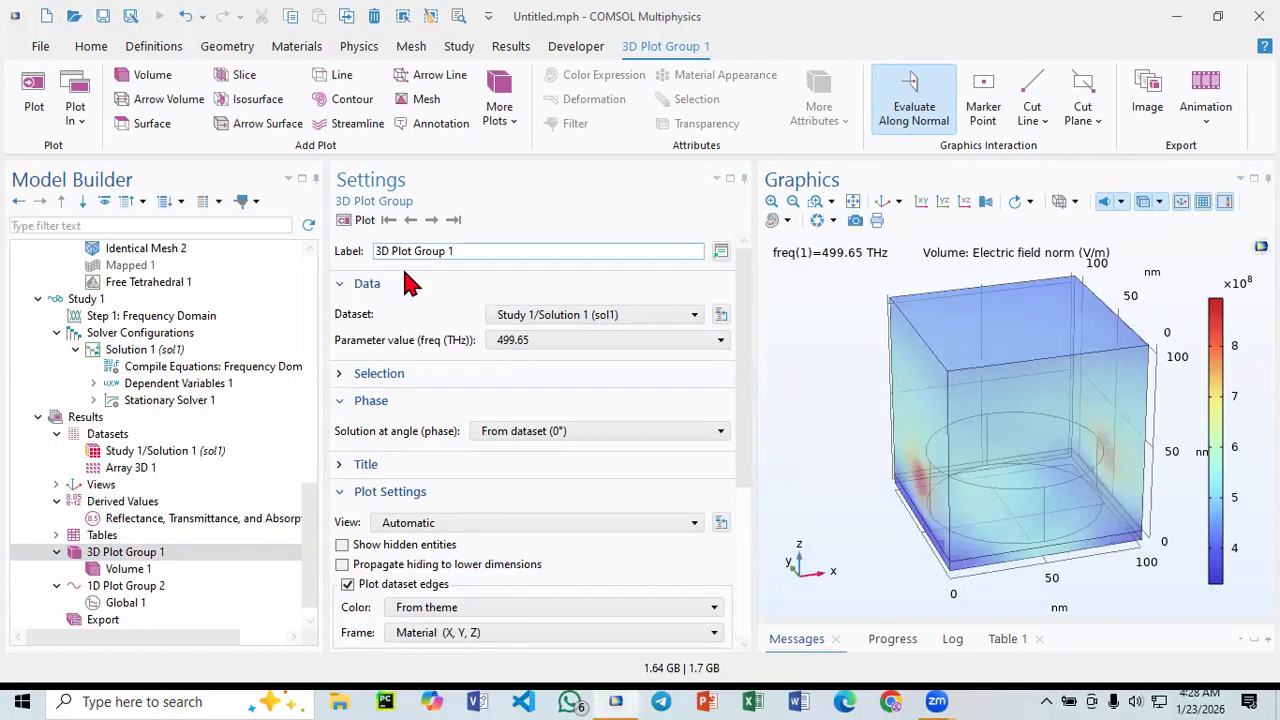
{"action": "scroll", "coordinate": [185, 400], "scroll_direction": "up", "scroll_amount": 9}
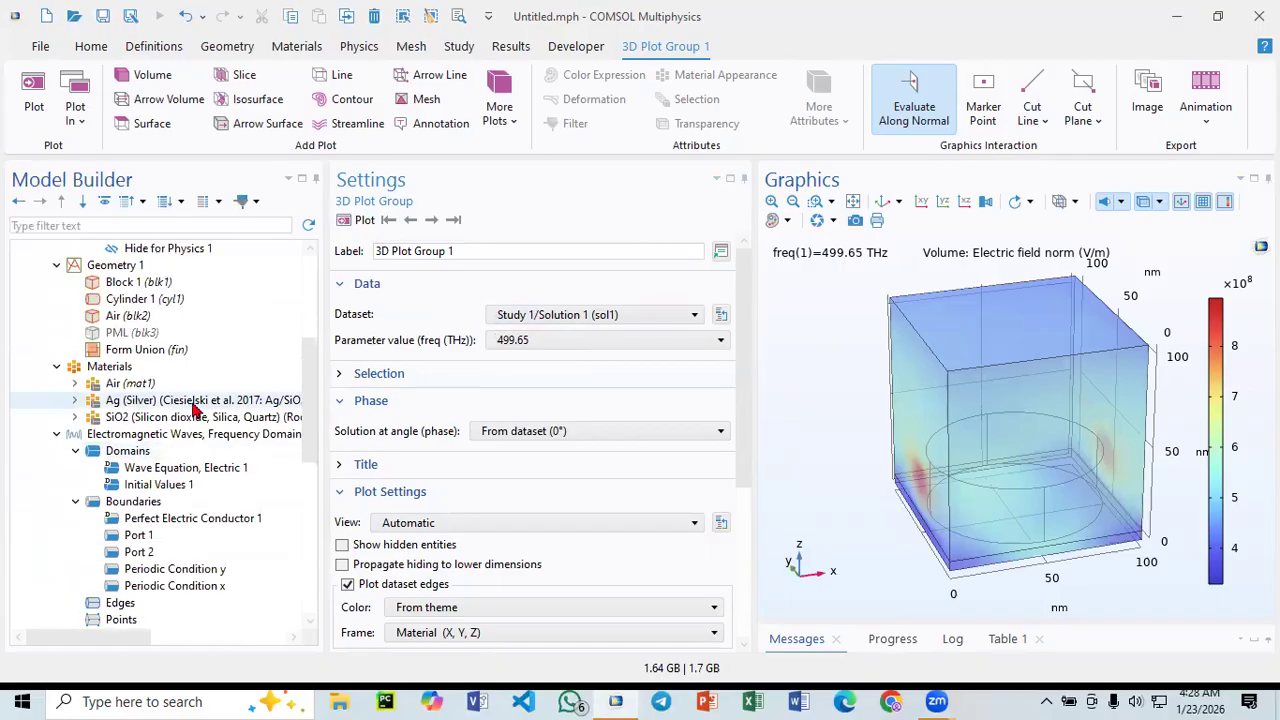
- Set Cylinder 1's radius to 90/4 nm and its x position to 25 nm, and rebuild it
{"action": "left_click", "coordinate": [140, 303]}
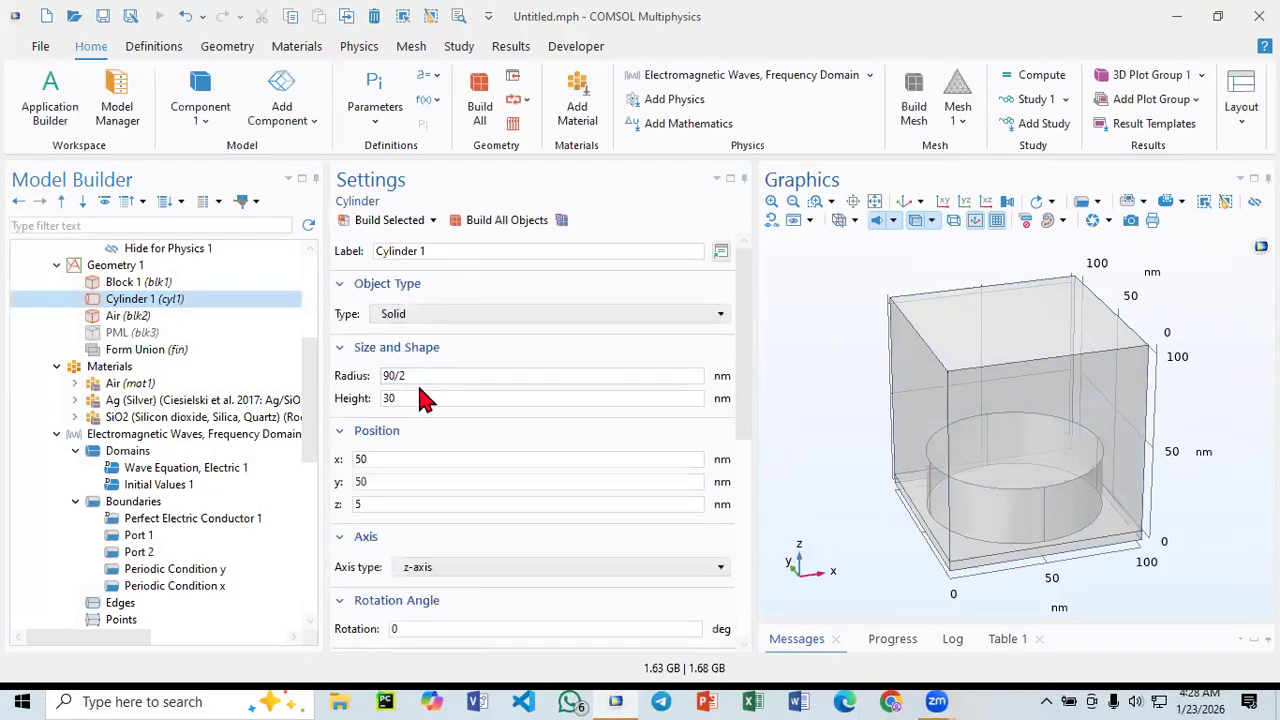
{"action": "left_click", "coordinate": [405, 376]}
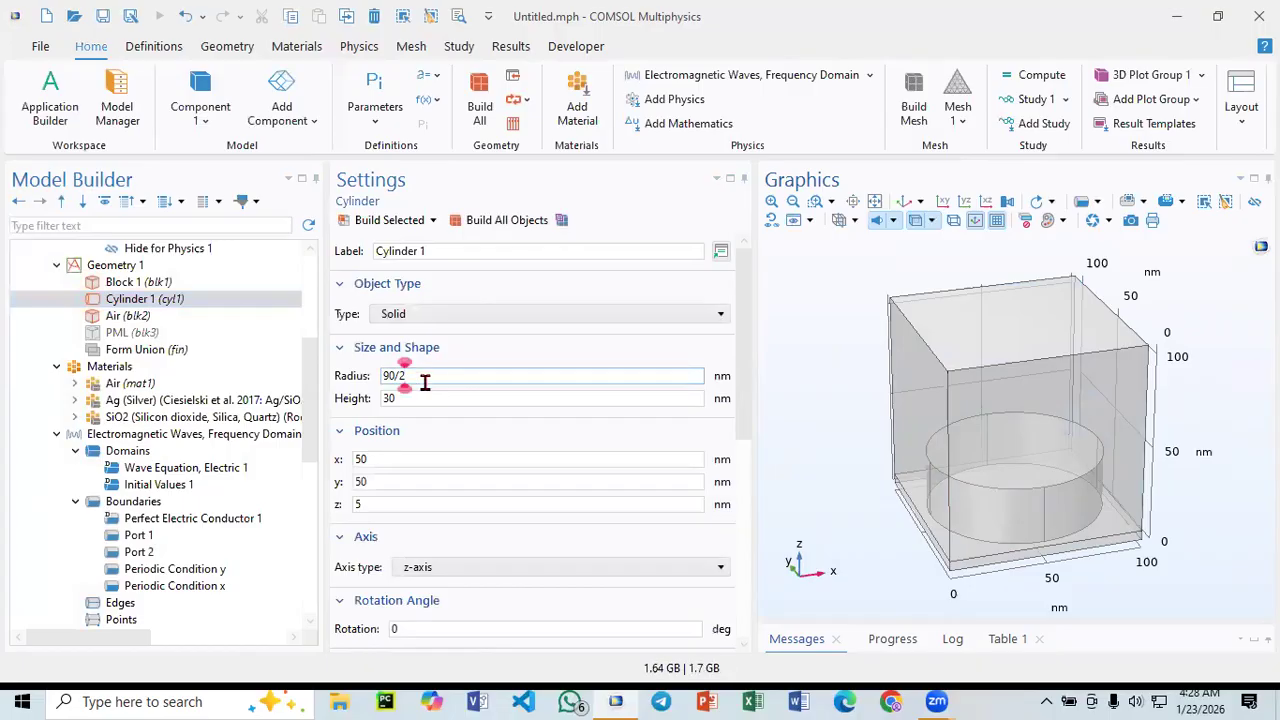
{"action": "key", "text": "BackSpace"}
{"action": "type", "text": "4"}
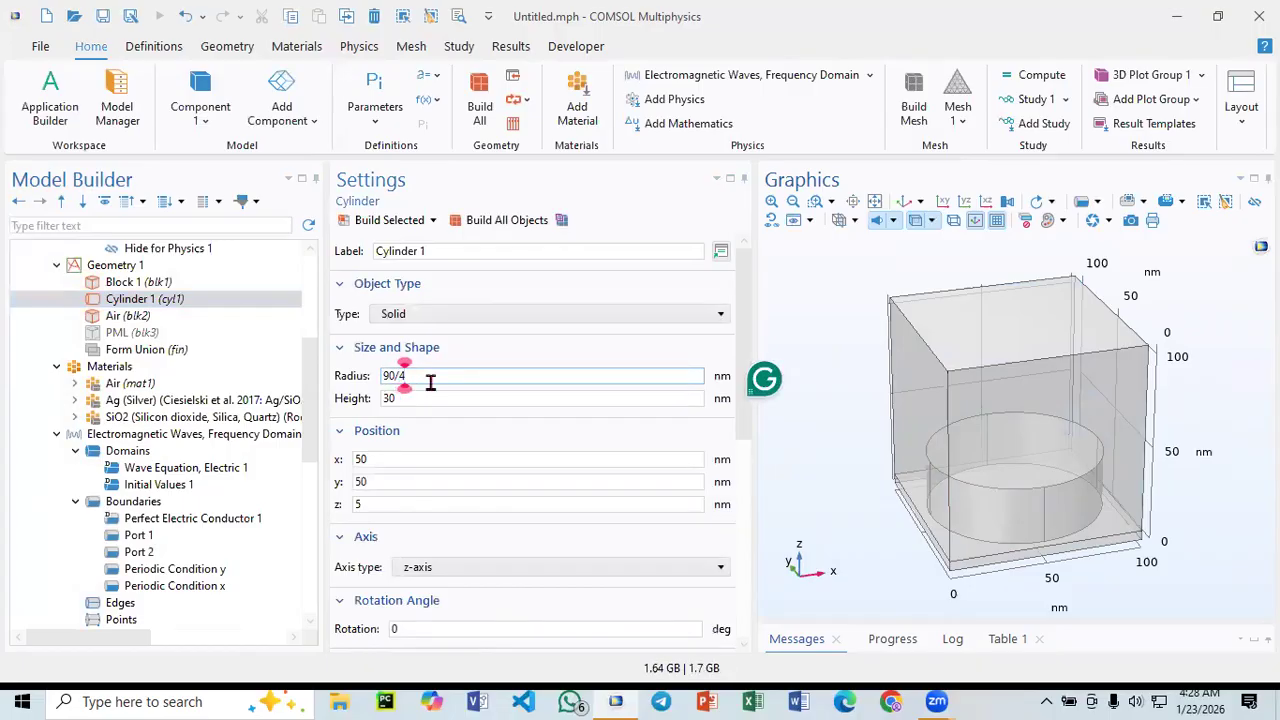
{"action": "left_click", "coordinate": [349, 237]}
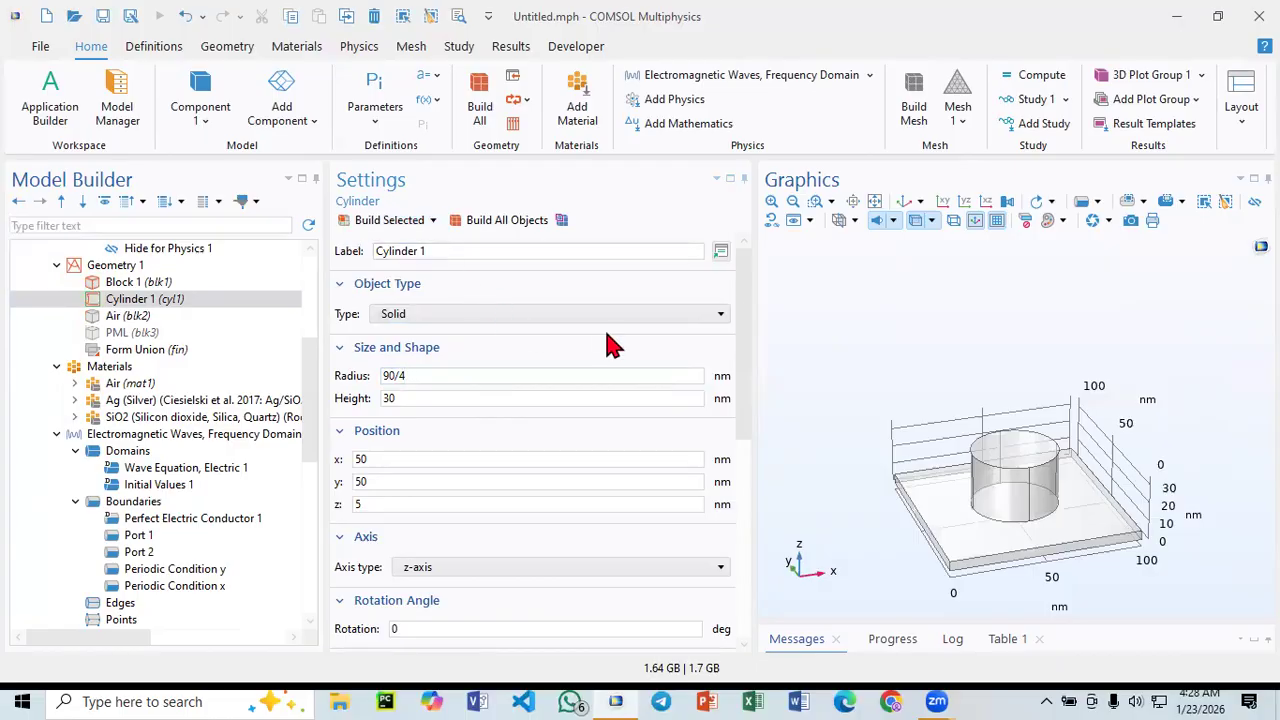
{"action": "double_click", "coordinate": [402, 458]}
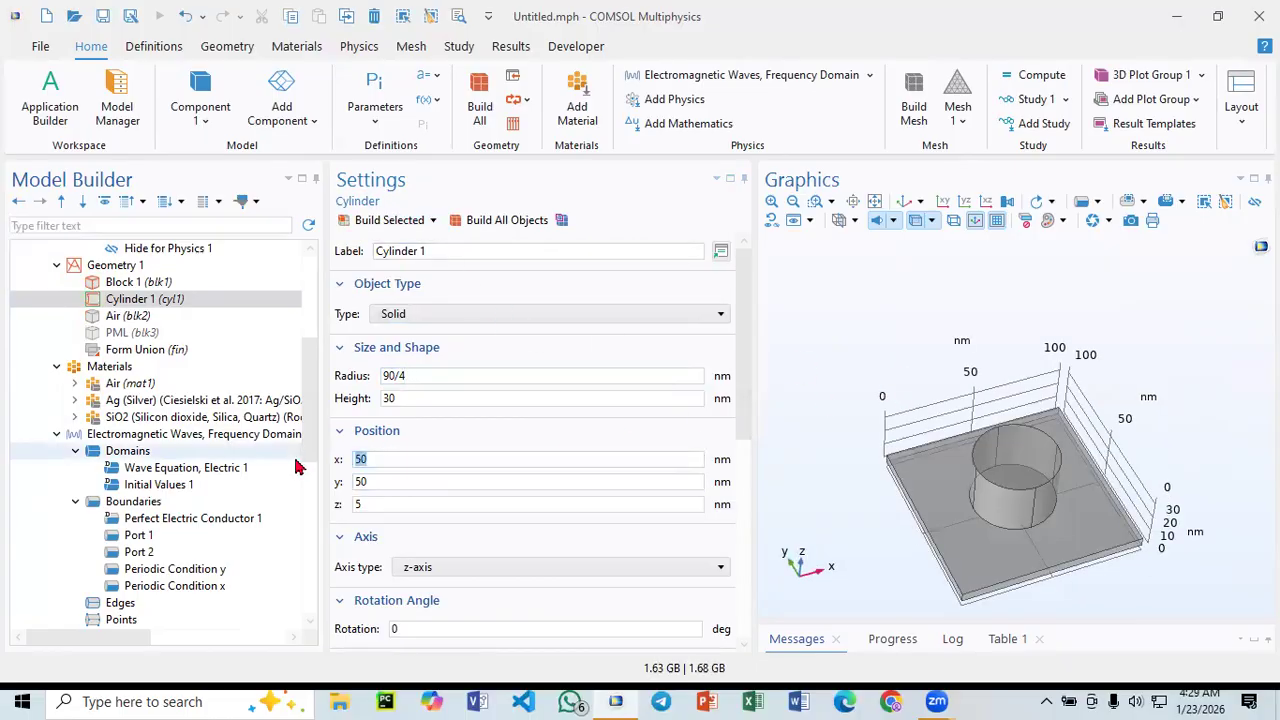
{"action": "type", "text": "25"}
{"action": "left_click", "coordinate": [393, 224]}
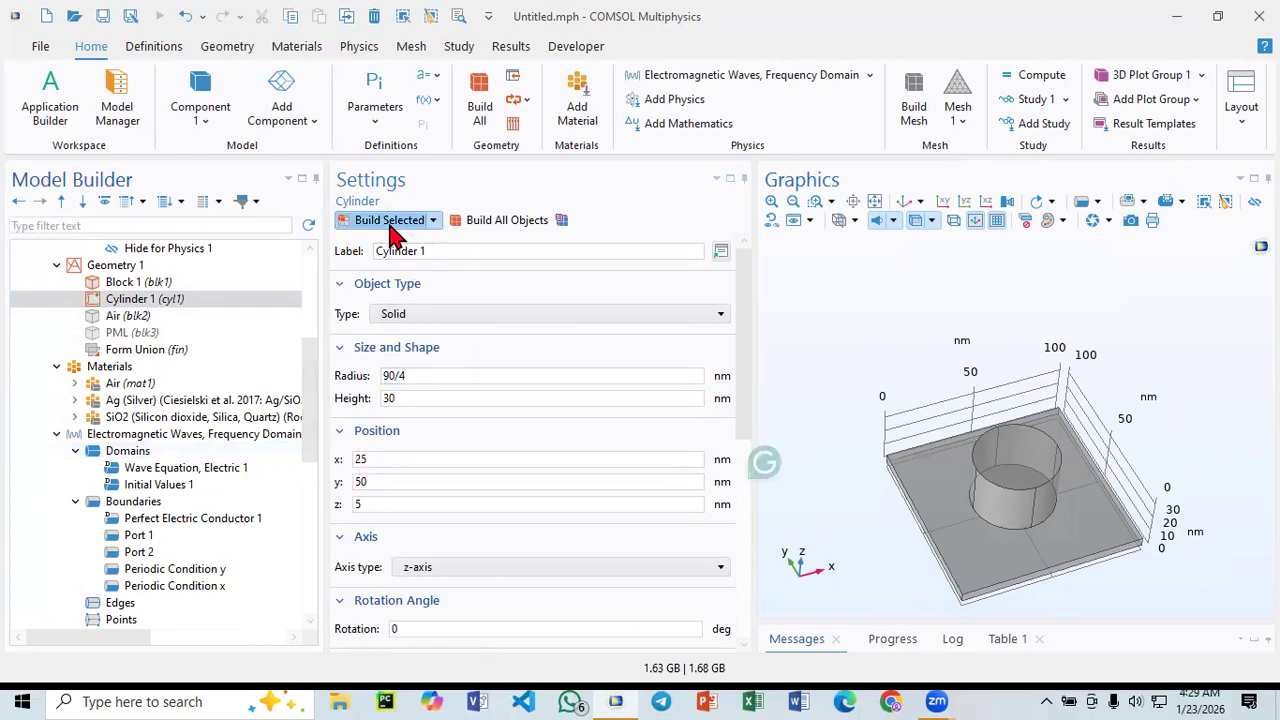
- Duplicate Cylinder 1, set the copy's x position to 75 nm, and build all geometry objects
{"action": "right_click", "coordinate": [137, 306]}
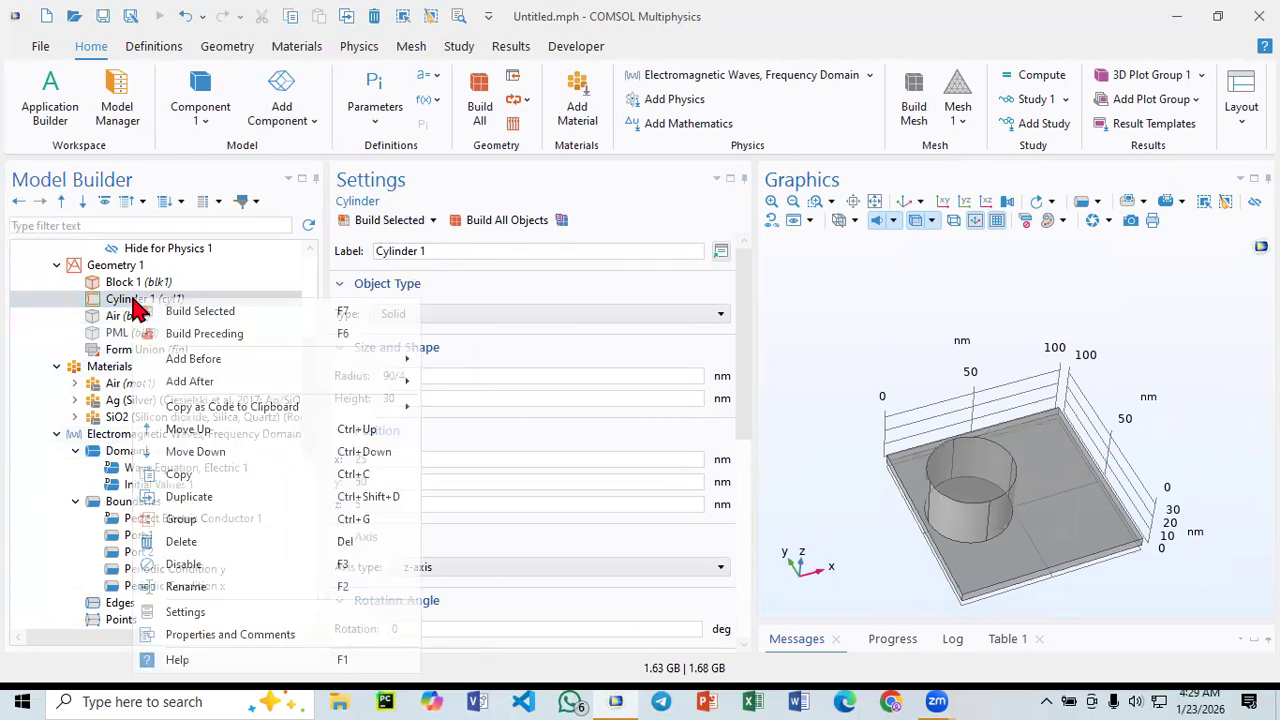
{"action": "left_click", "coordinate": [220, 497]}
{"action": "left_click", "coordinate": [368, 462]}
{"action": "left_click", "coordinate": [361, 460]}
{"action": "key", "text": "BackSpace"}
{"action": "type", "text": "75"}
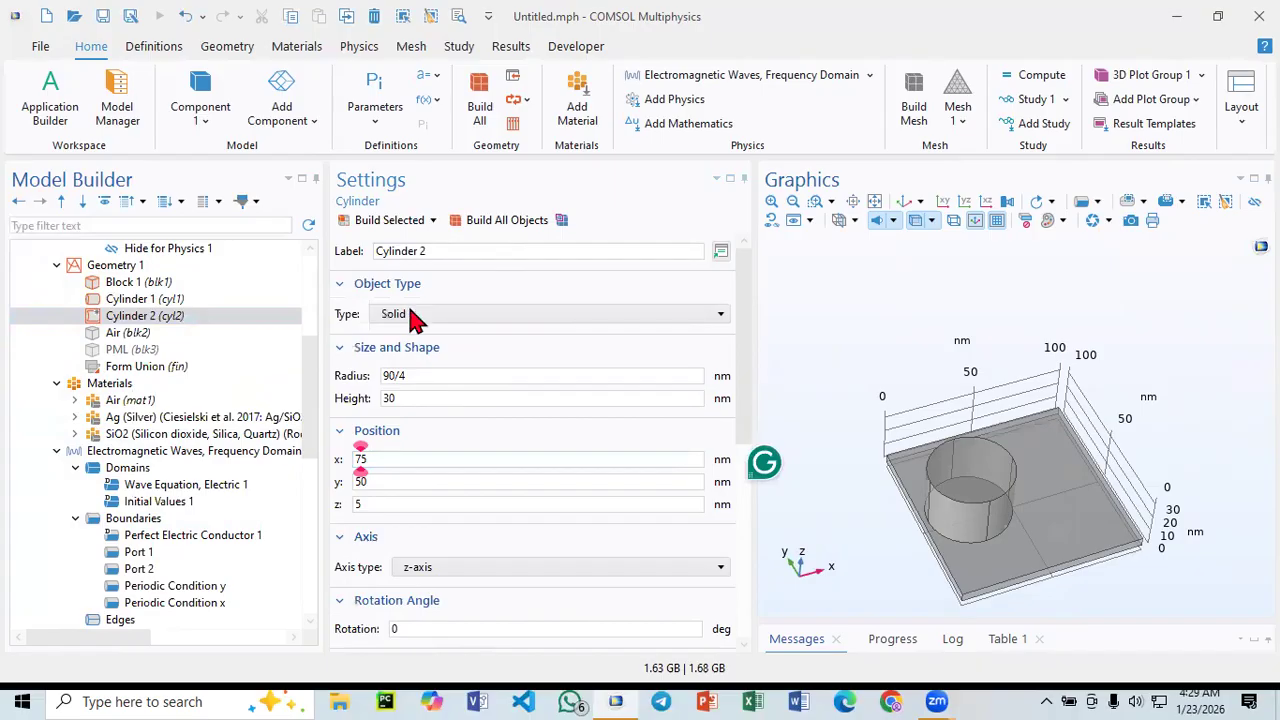
{"action": "left_click", "coordinate": [372, 218]}
{"action": "mouse_move", "coordinate": [802, 318]}
{"action": "left_mouse_down"}
{"action": "mouse_move", "coordinate": [783, 343]}
{"action": "mouse_move", "coordinate": [789, 306]}
{"action": "mouse_move", "coordinate": [809, 382]}
{"action": "mouse_move", "coordinate": [794, 243]}
{"action": "mouse_move", "coordinate": [810, 330]}
{"action": "left_mouse_up"}
{"action": "left_click", "coordinate": [505, 224]}
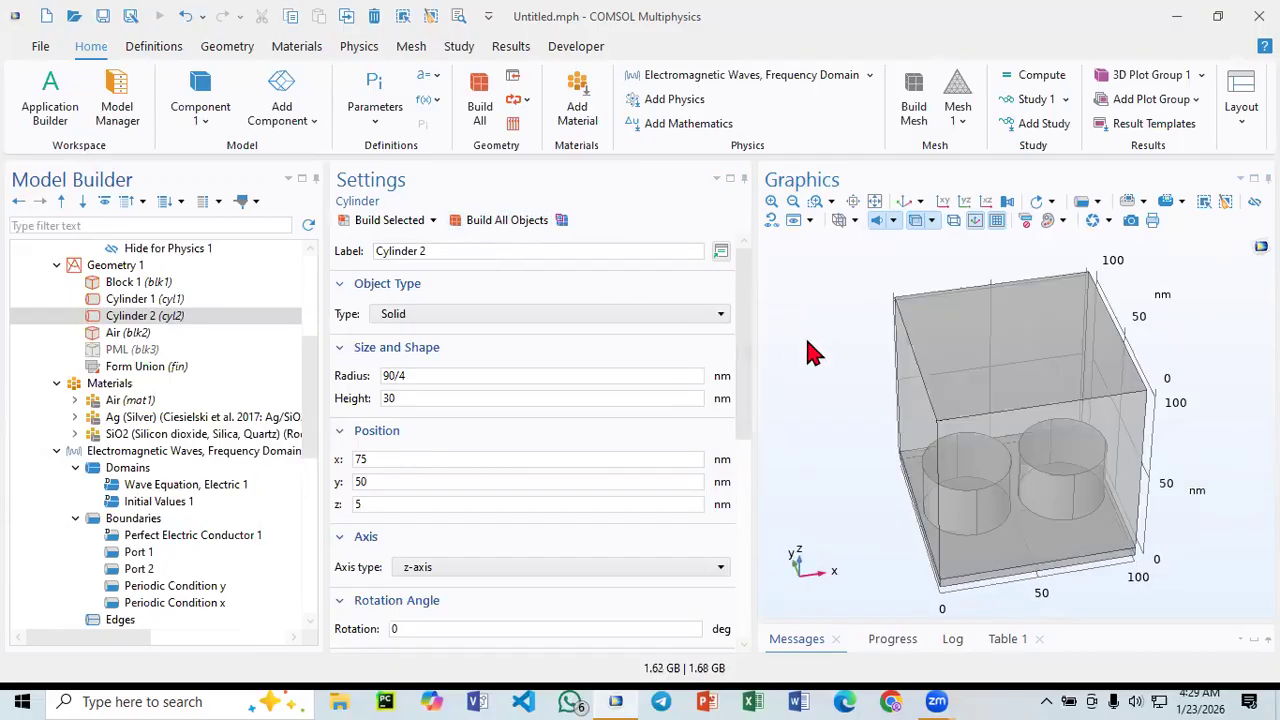
- Add the second cylinder's domain to the SiO2 material's selection
{"action": "left_click", "coordinate": [118, 434]}
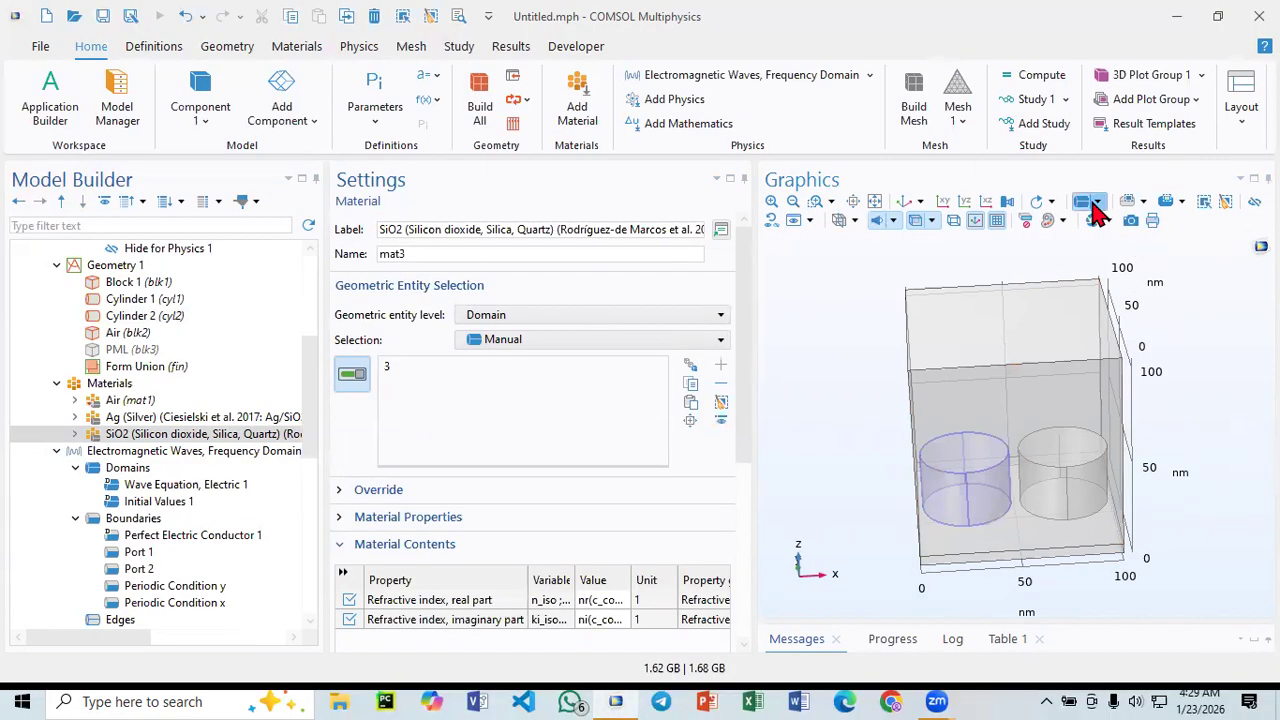
{"action": "left_click", "coordinate": [1100, 515]}
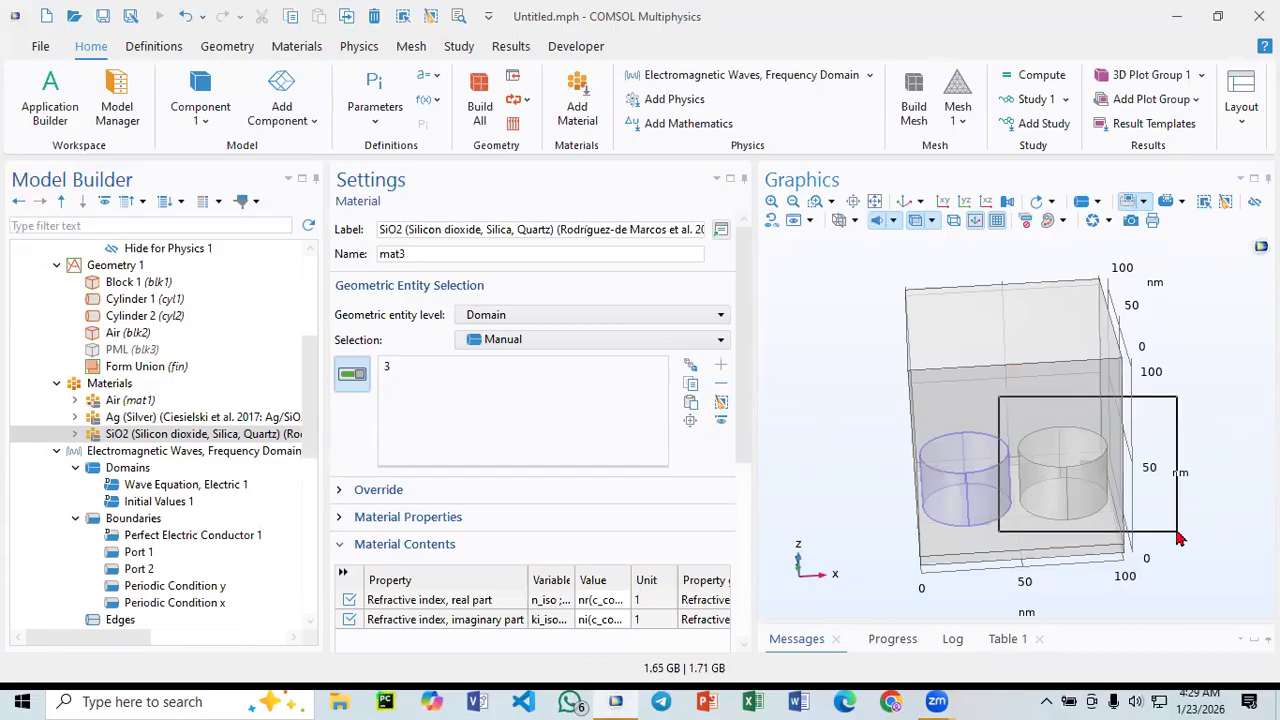
{"action": "left_click_drag", "start_coordinate": [858, 410], "coordinate": [845, 373]}
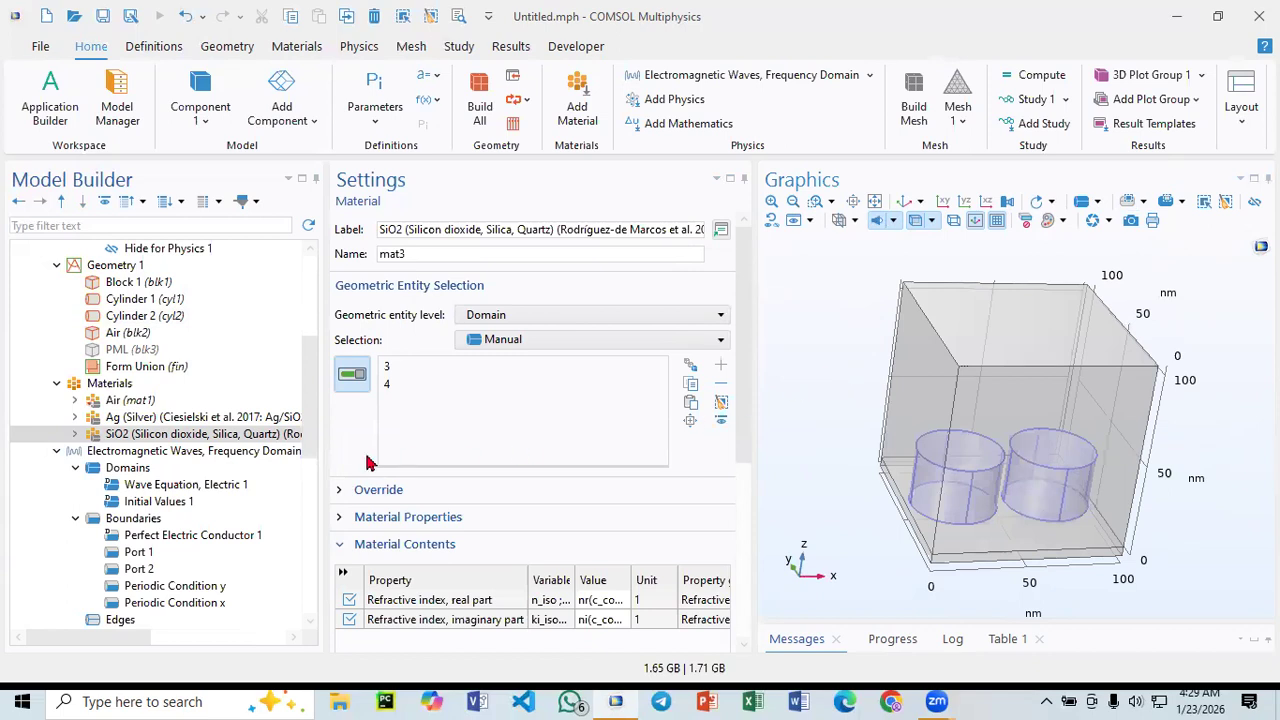
- Remove the overridden domain 3 from the Air material's selection
{"action": "left_click", "coordinate": [125, 400]}
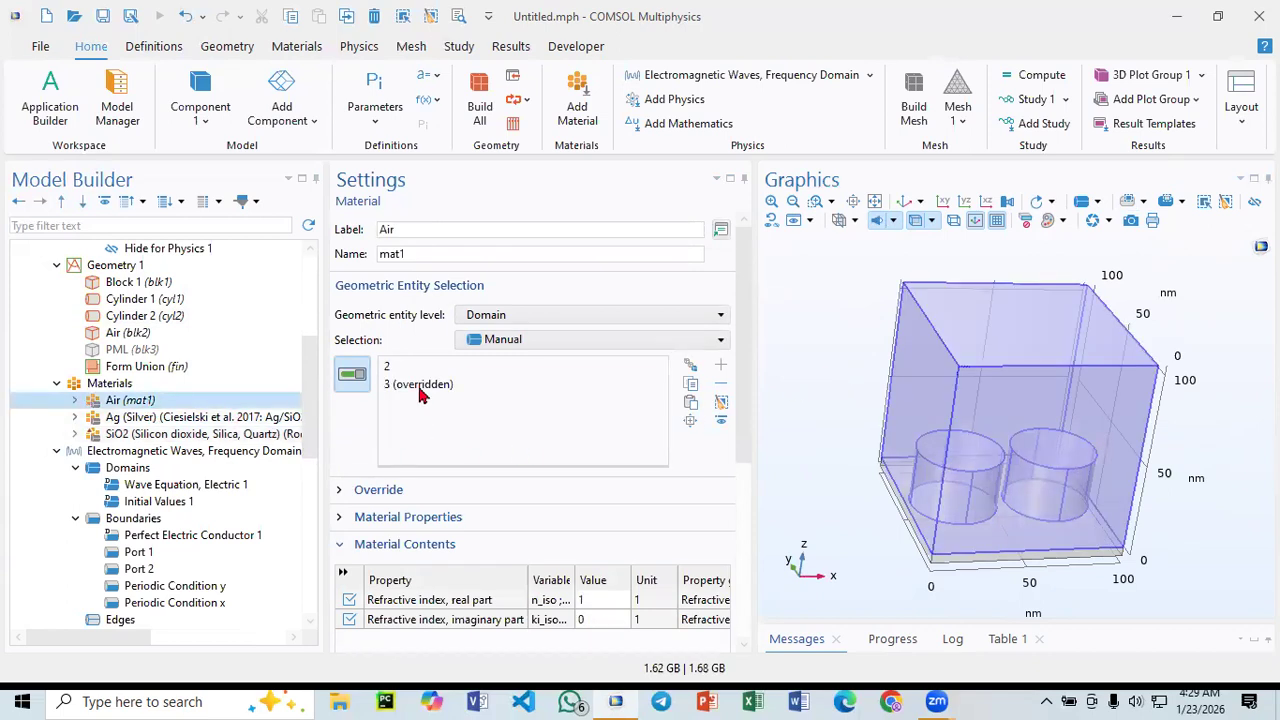
{"action": "left_click", "coordinate": [420, 386]}
{"action": "left_click", "coordinate": [720, 384]}
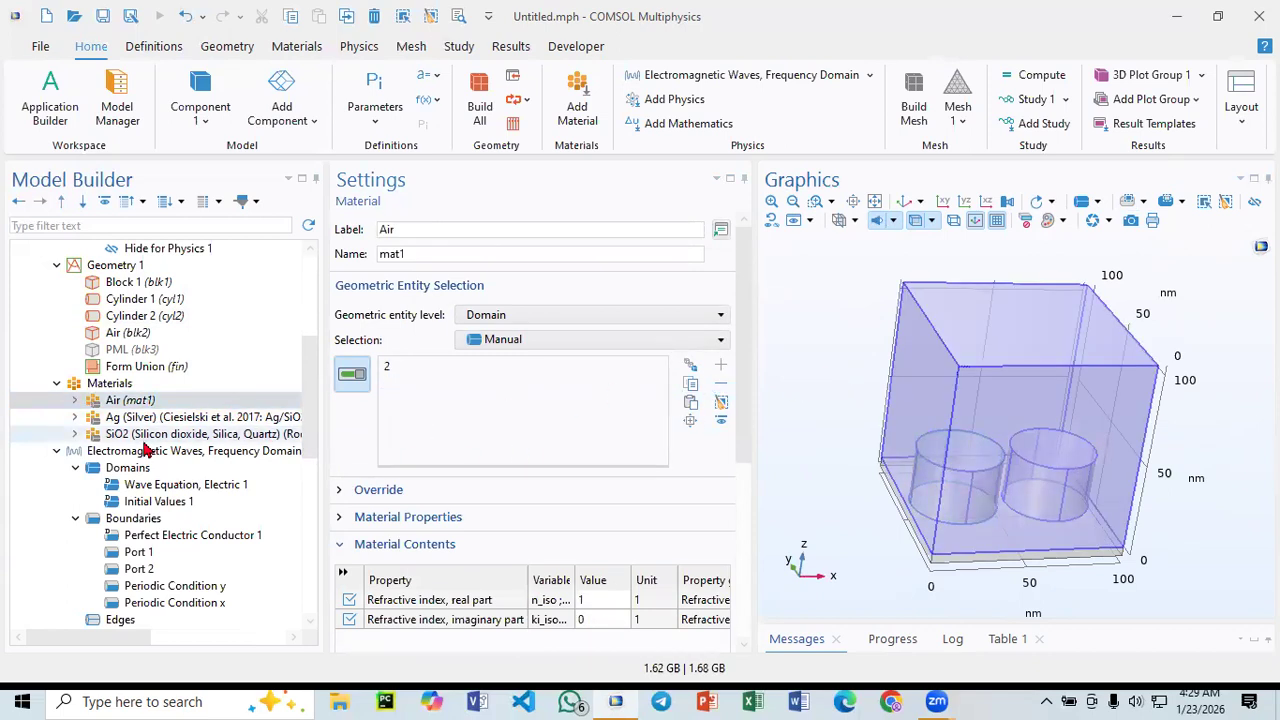
- Check the domain assigned to the silver material and rebuild Mesh 1 for the two-cylinder geometry
{"action": "left_click", "coordinate": [125, 417]}
{"action": "scroll", "coordinate": [160, 552], "scroll_direction": "down", "scroll_amount": 2}
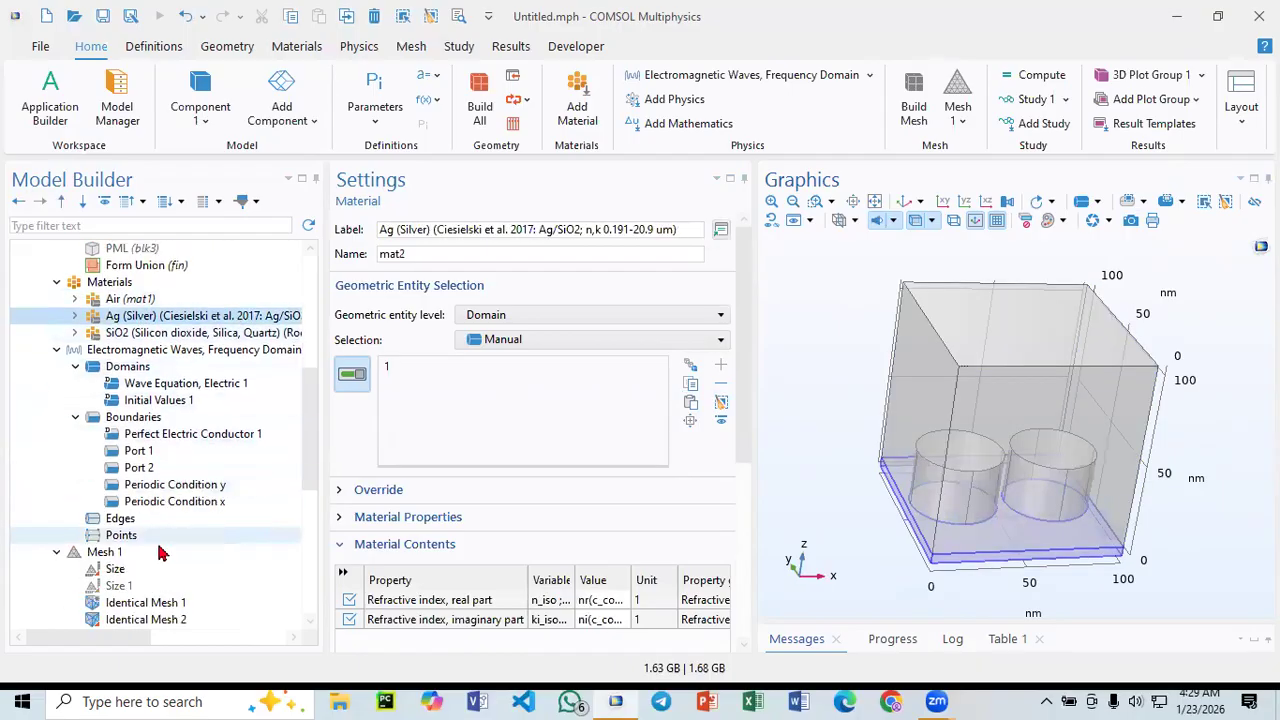
{"action": "scroll", "coordinate": [160, 552], "scroll_direction": "down", "scroll_amount": 1}
{"action": "left_click", "coordinate": [150, 400]}
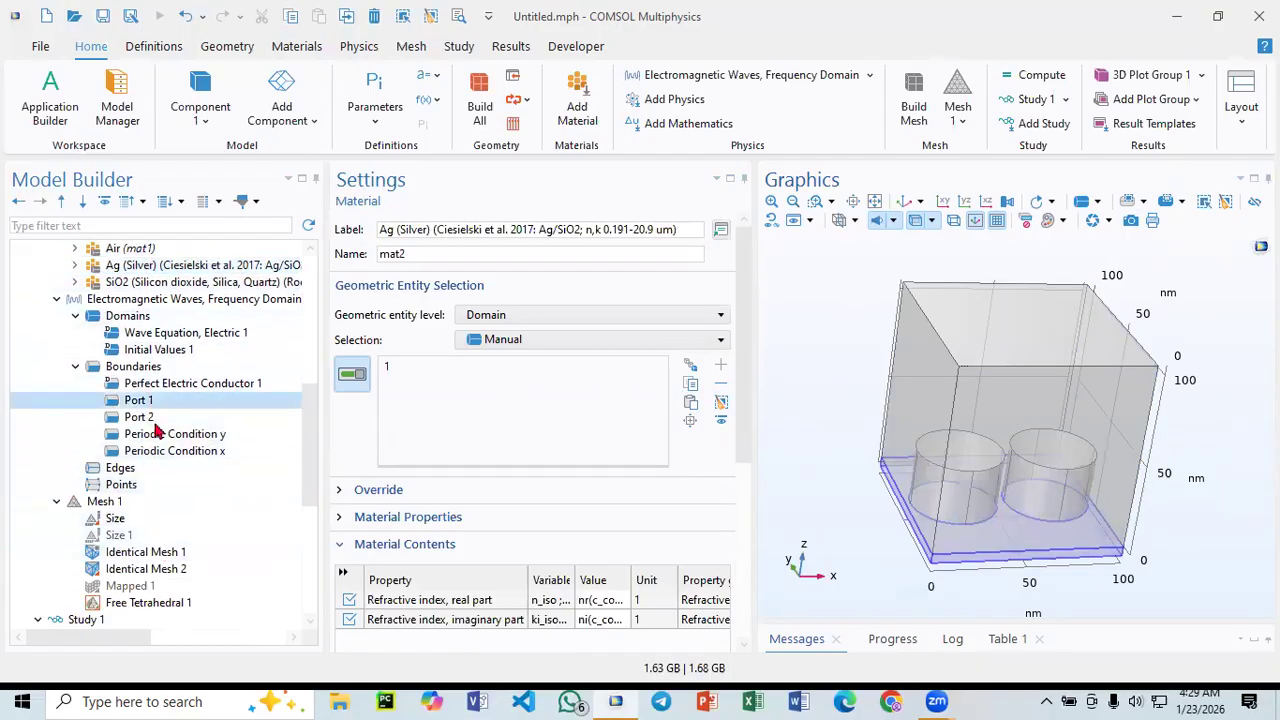
{"action": "left_click", "coordinate": [106, 501]}
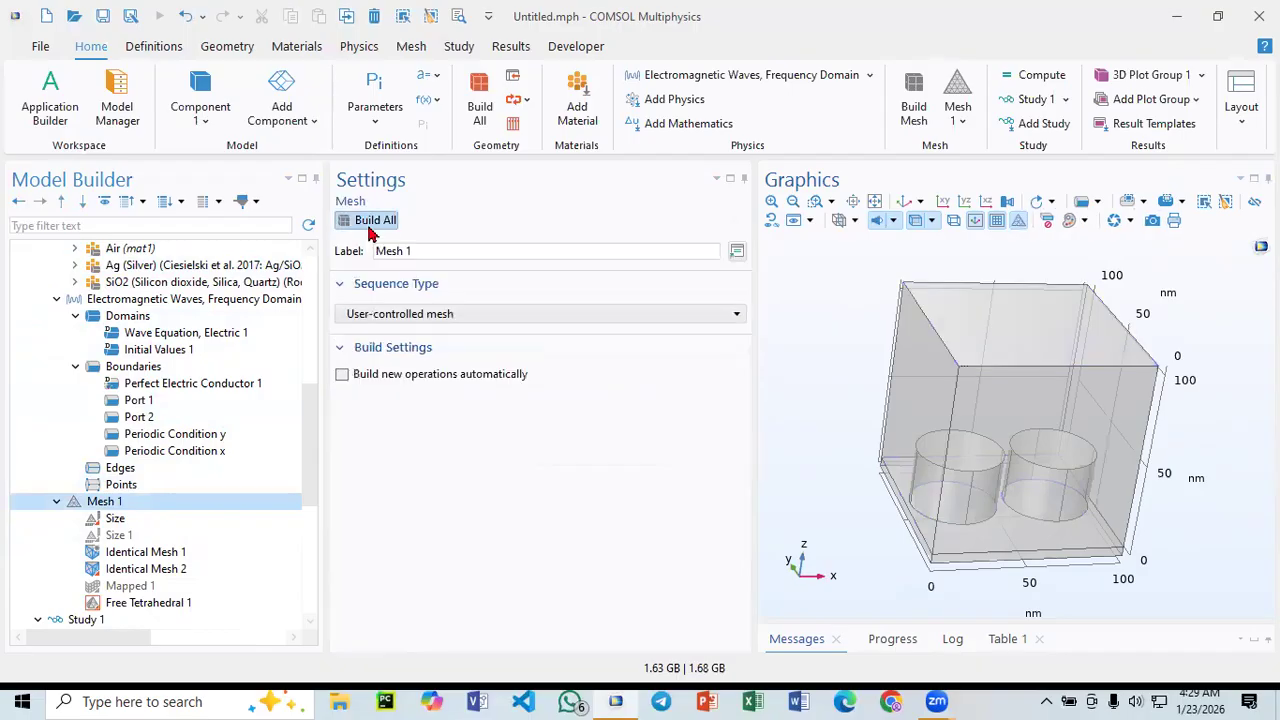
{"action": "left_click", "coordinate": [370, 224]}
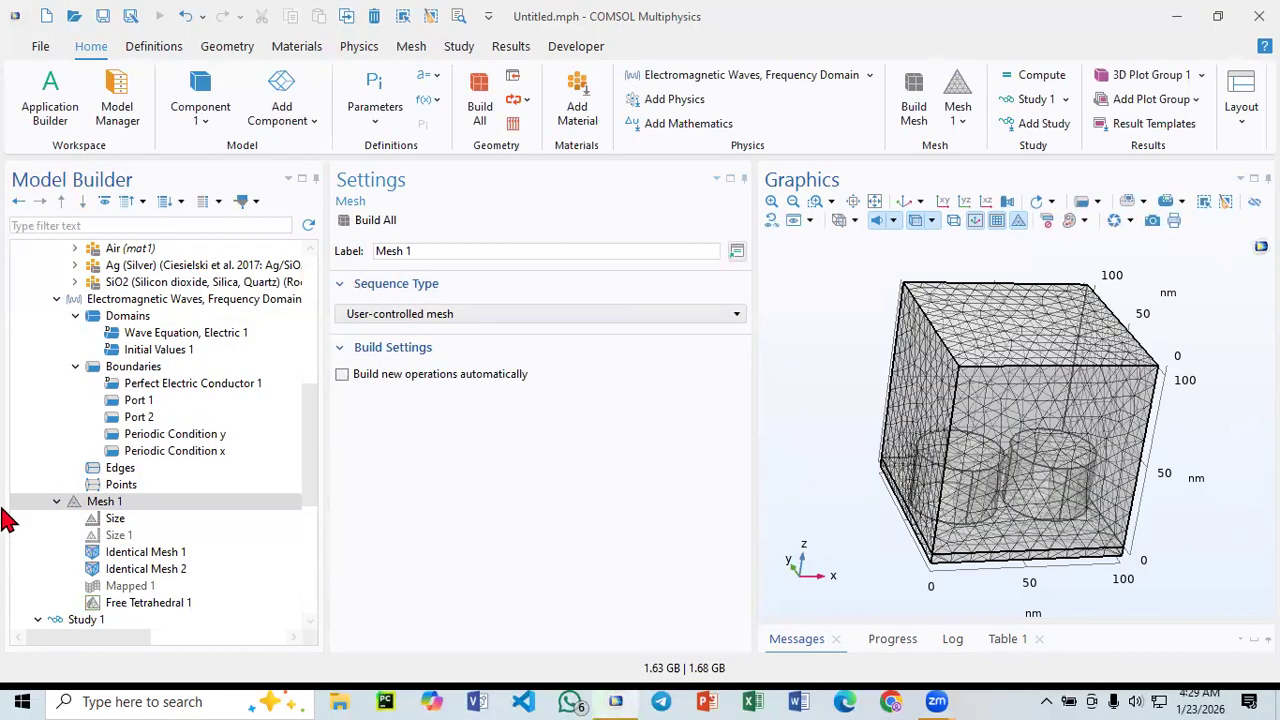
- Review the absorptance of the previous solution in 1D Plot Group 2
{"action": "scroll", "coordinate": [70, 560], "scroll_direction": "down", "scroll_amount": 5}
{"action": "left_click", "coordinate": [104, 368]}
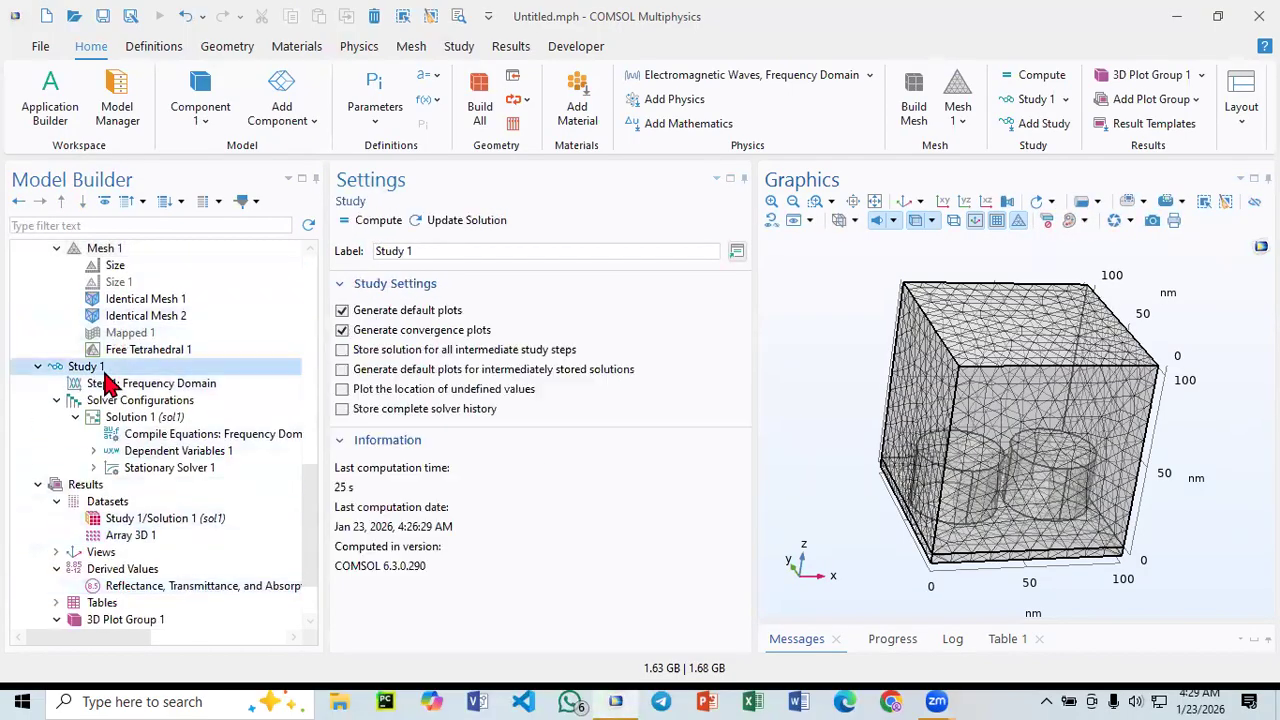
{"action": "scroll", "coordinate": [175, 560], "scroll_direction": "down", "scroll_amount": 3}
{"action": "left_click", "coordinate": [118, 572]}
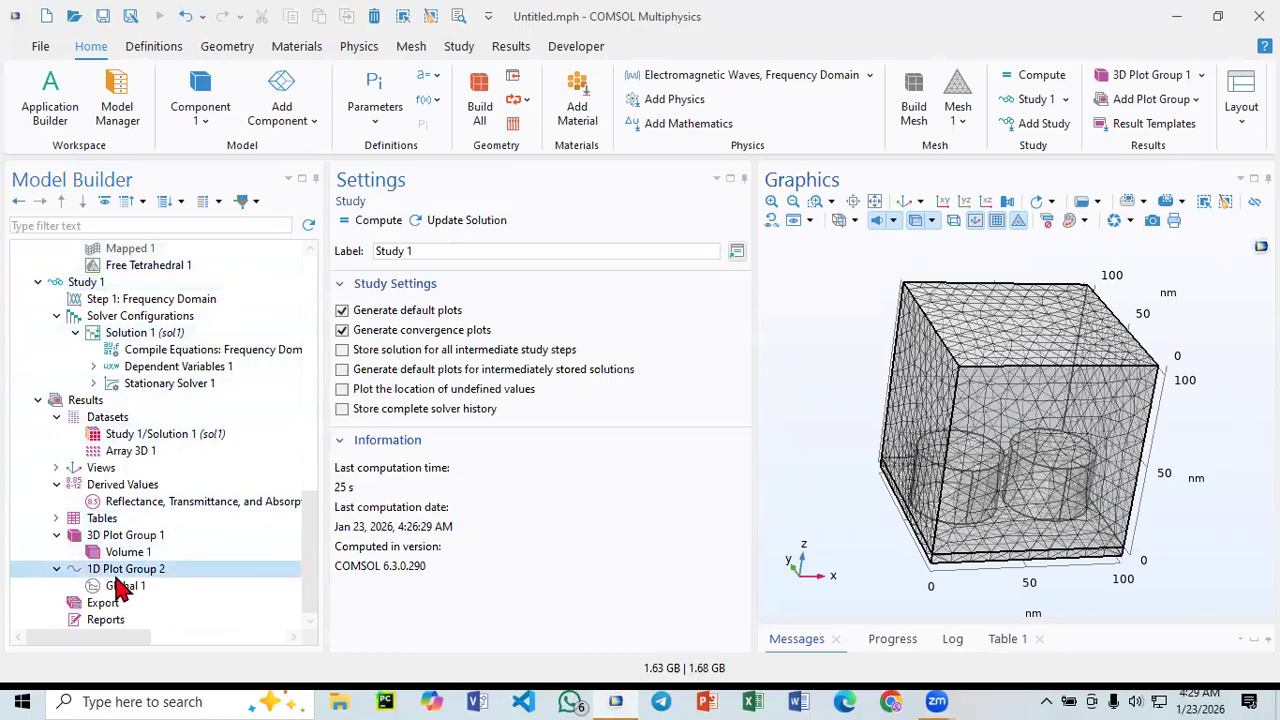
{"action": "mouse_move", "coordinate": [1040, 546]}
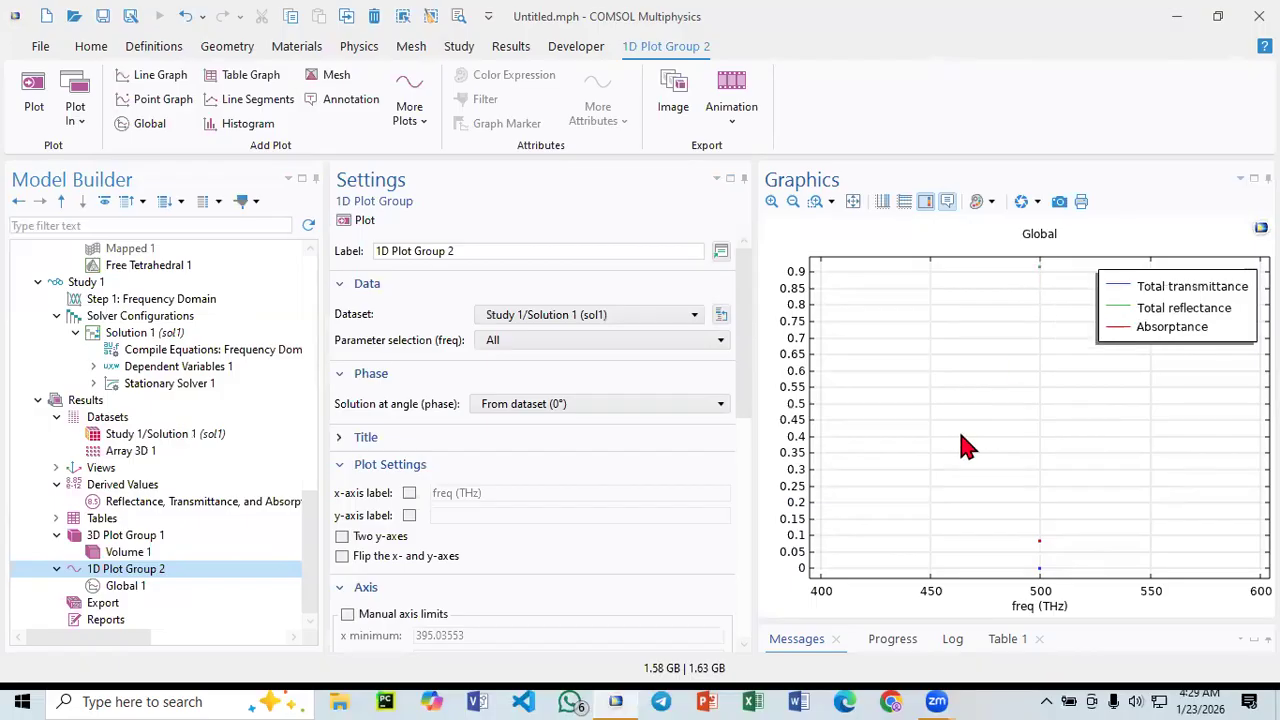
- Recompute Study 1 for the two-cylinder geometry and plot the electric field norm in 3D Plot Group 1
{"action": "left_click", "coordinate": [126, 283]}
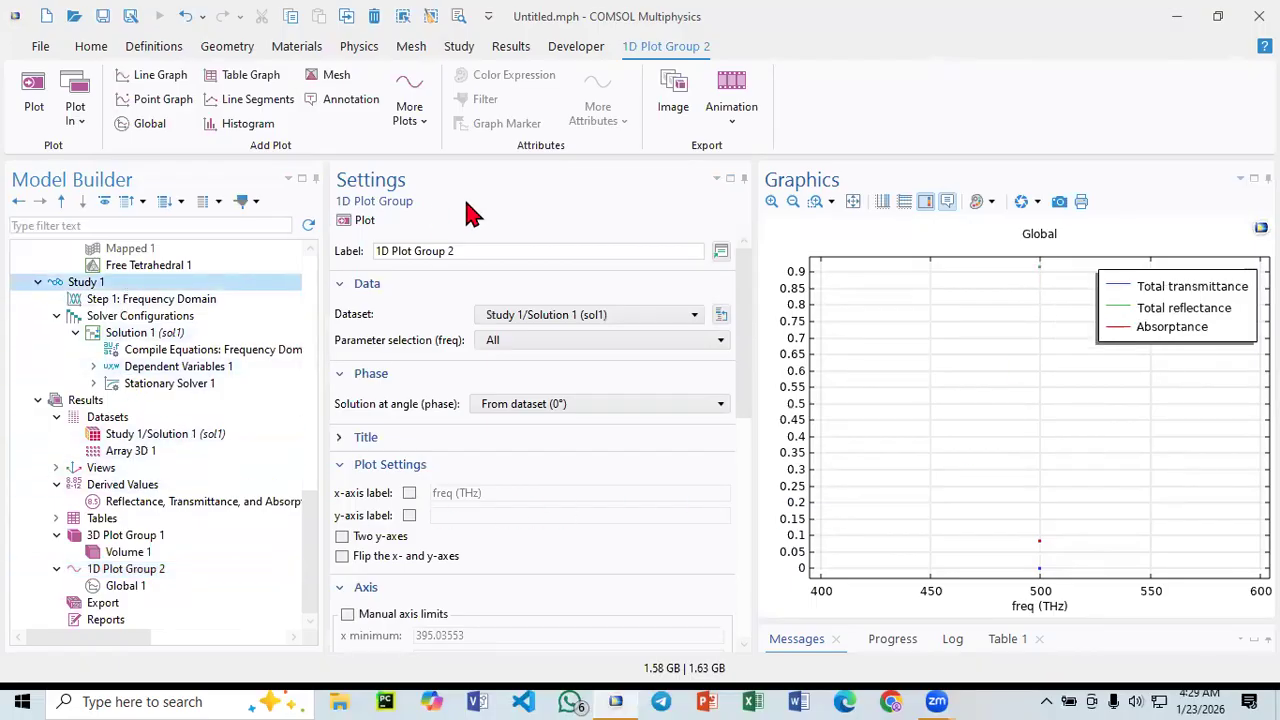
{"action": "left_click", "coordinate": [363, 227]}
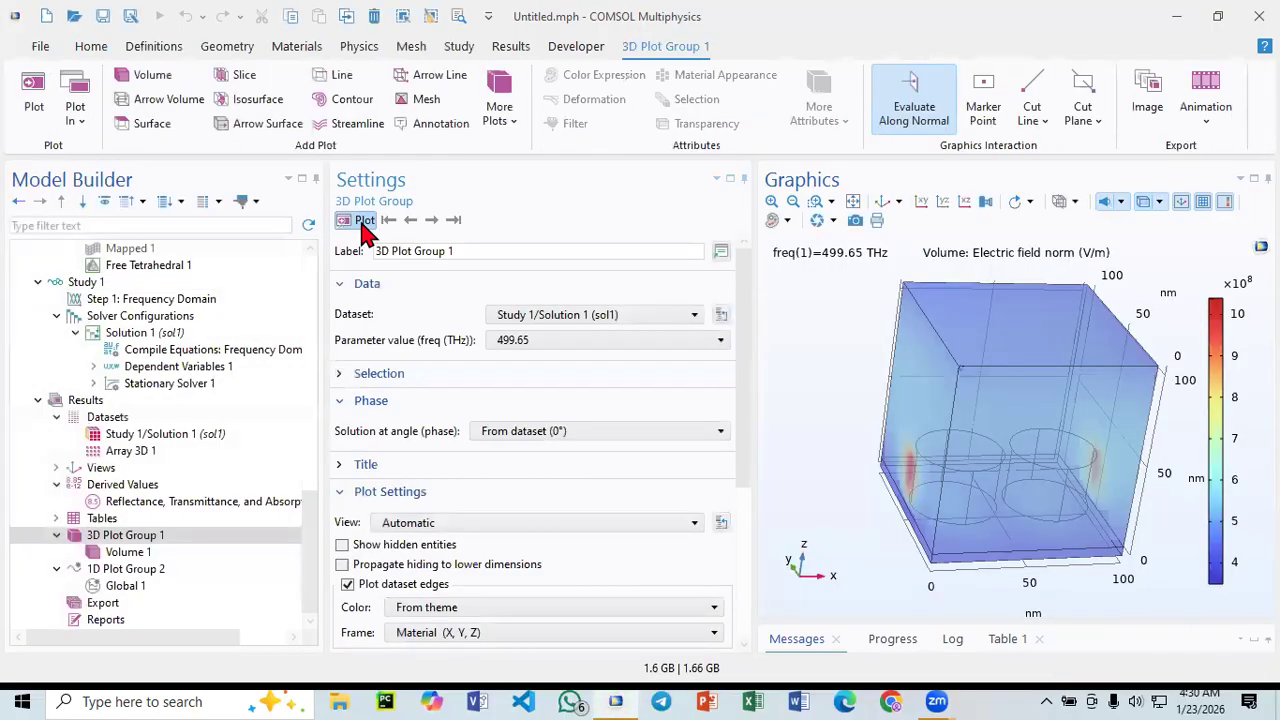
- Read the absorptance and total reflectance of the new solution in the Global 1 plot
{"action": "left_click", "coordinate": [128, 588]}
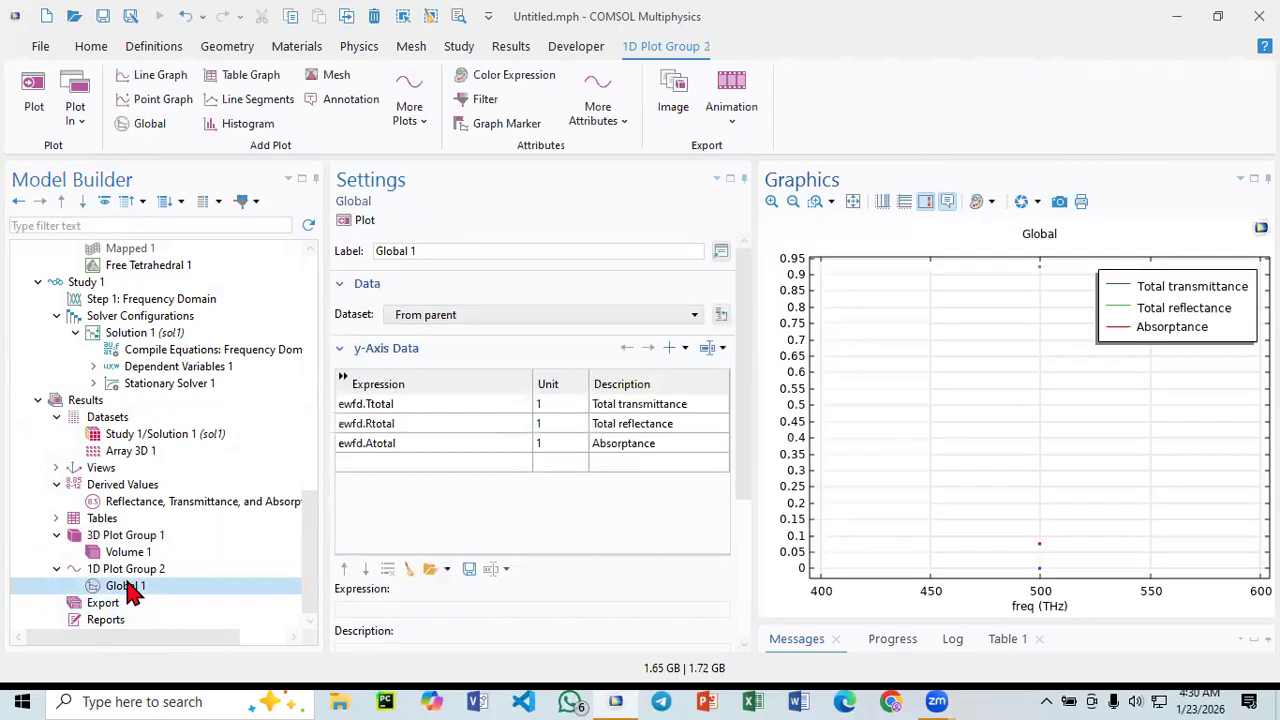
{"action": "mouse_move", "coordinate": [1041, 547]}
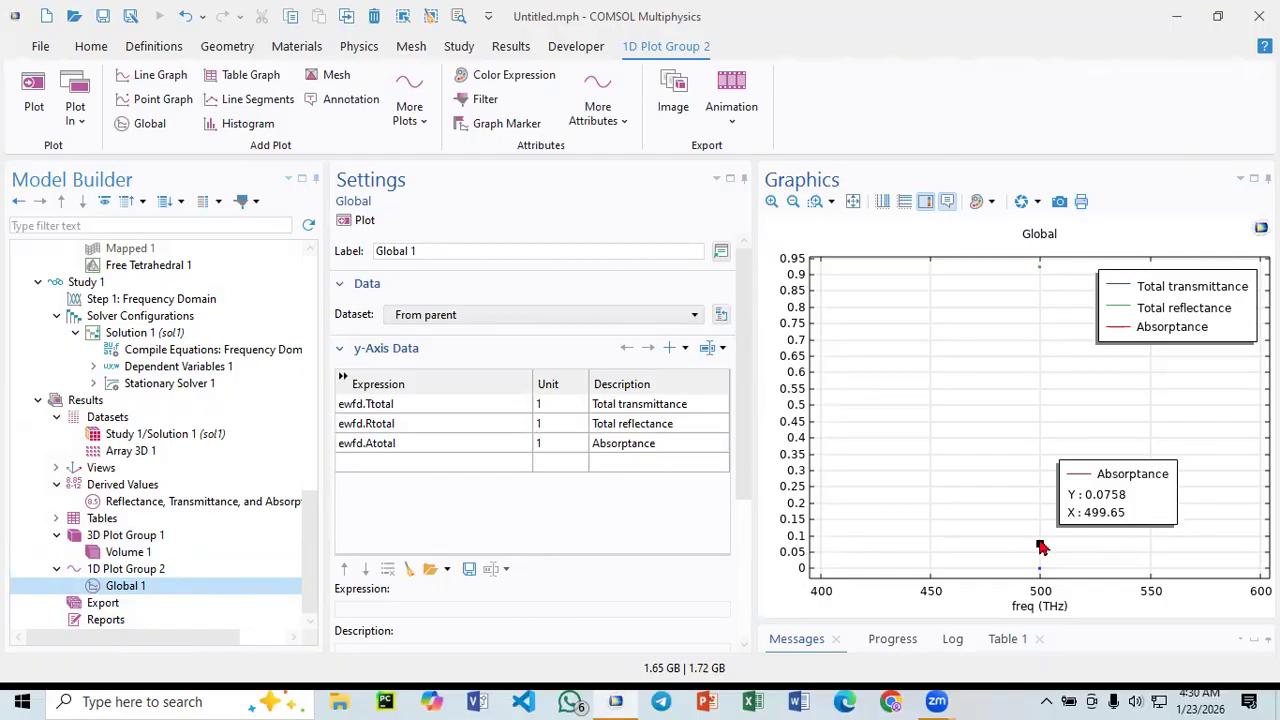
{"action": "mouse_move", "coordinate": [1040, 273]}
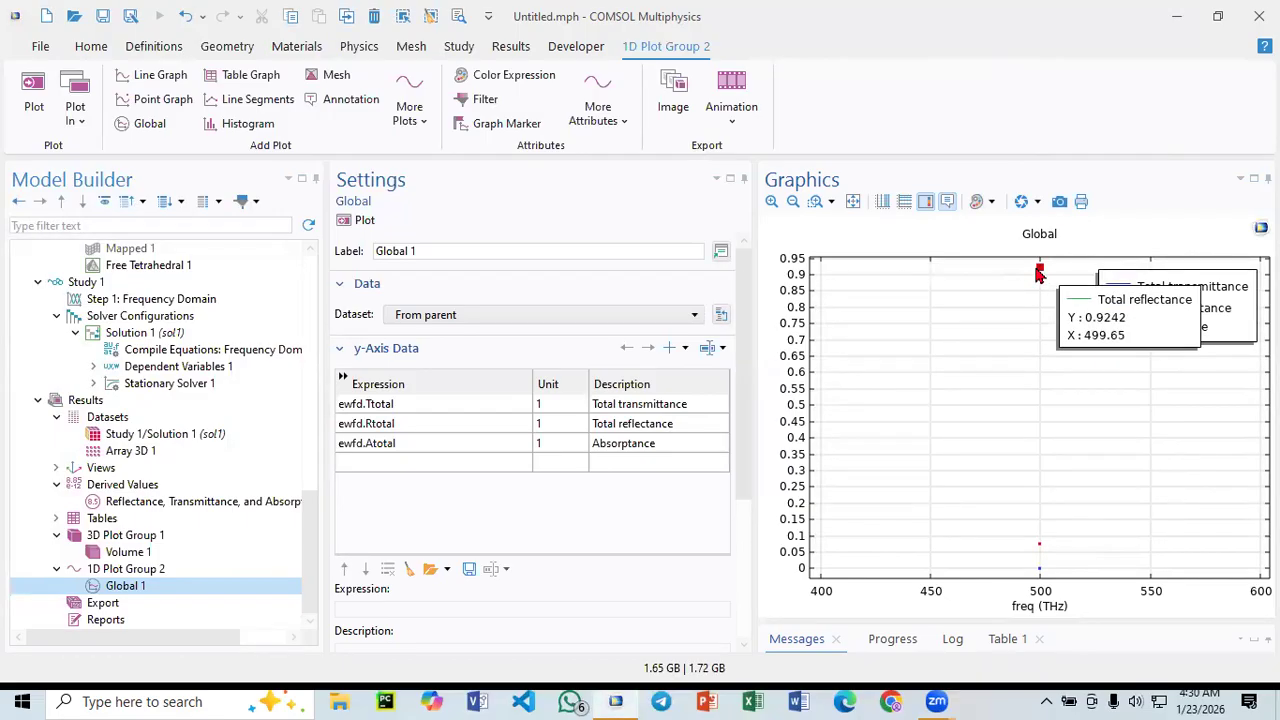
- Examine the electric field norm around the two cylinders in 3D Plot Group 1, including in the default 3D view
{"action": "left_click", "coordinate": [95, 541]}
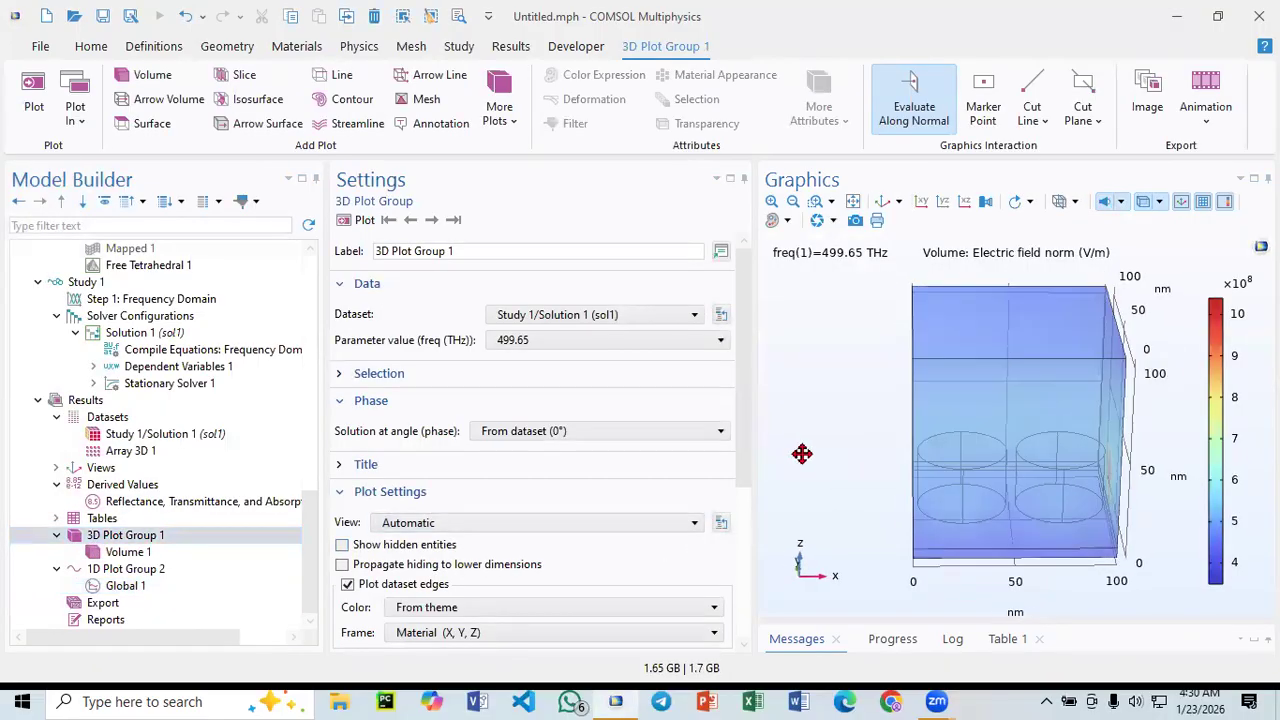
{"action": "left_click_drag", "start_coordinate": [813, 489], "coordinate": [812, 441]}
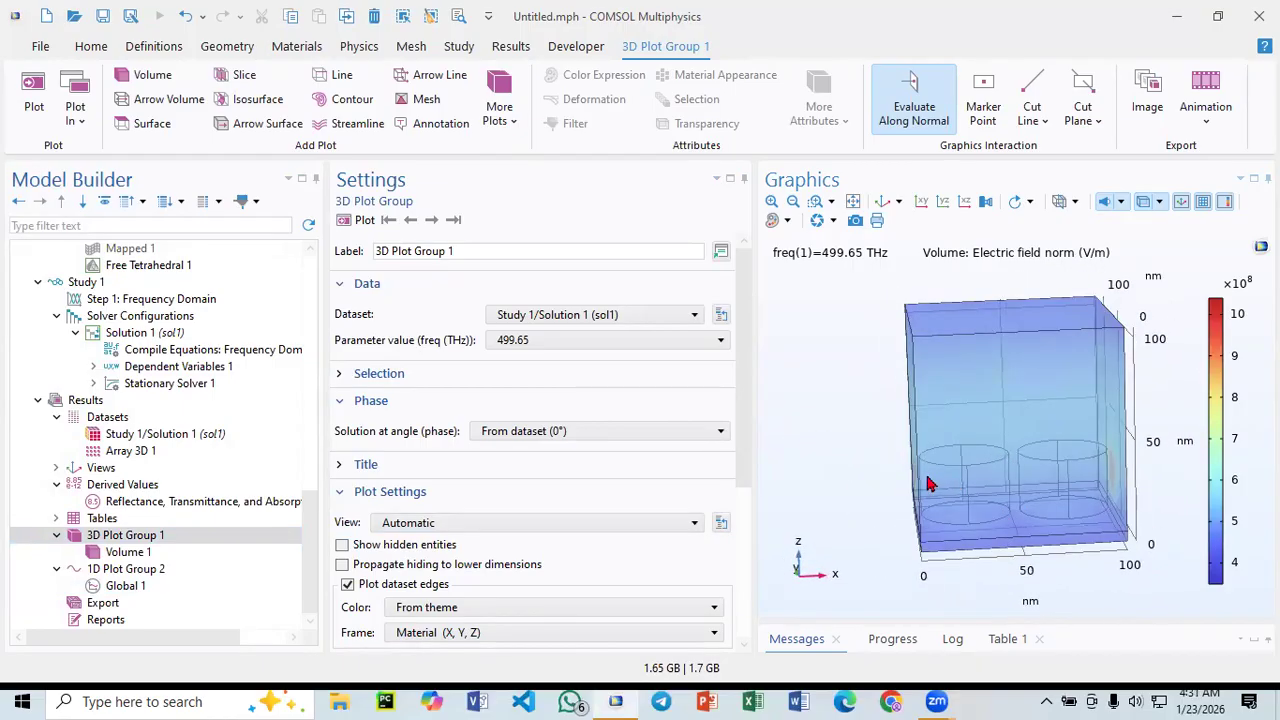
{"action": "left_click", "coordinate": [882, 201]}
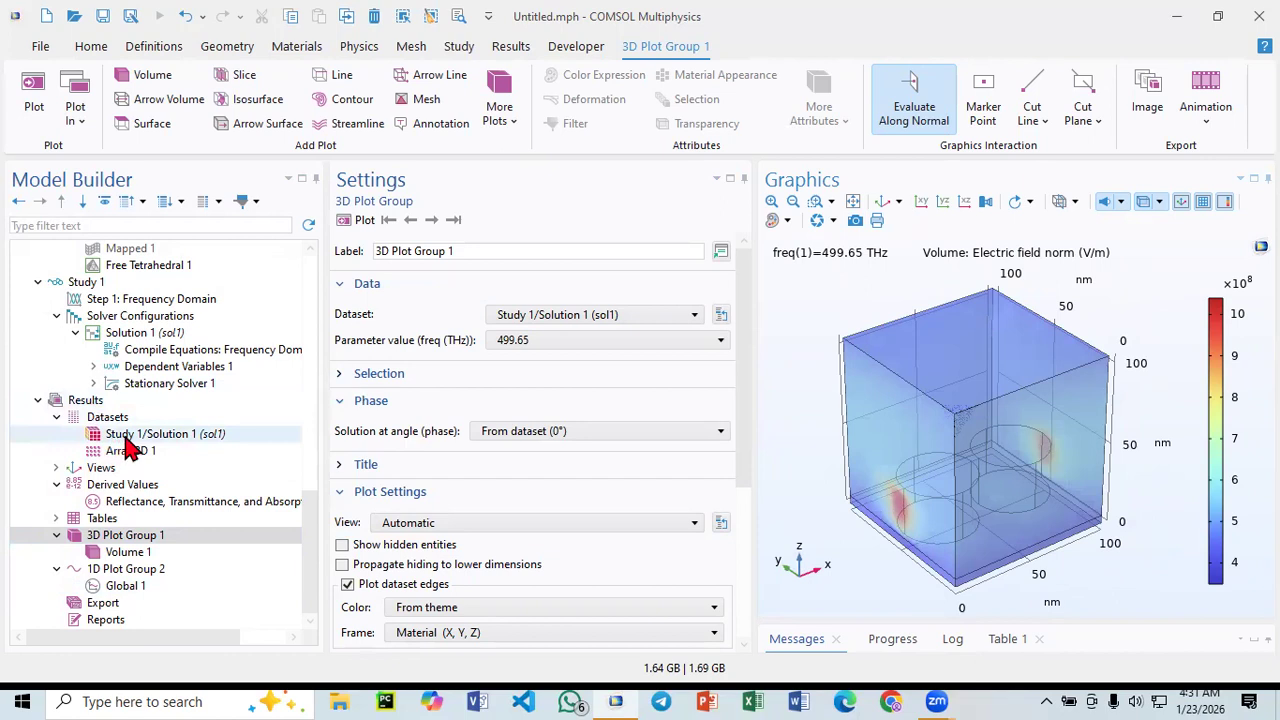
- Check the frequency expression in the Frequency Domain study step and the expression of parameter l in Parameters 1
{"action": "scroll", "coordinate": [130, 445], "scroll_direction": "up", "scroll_amount": 1}
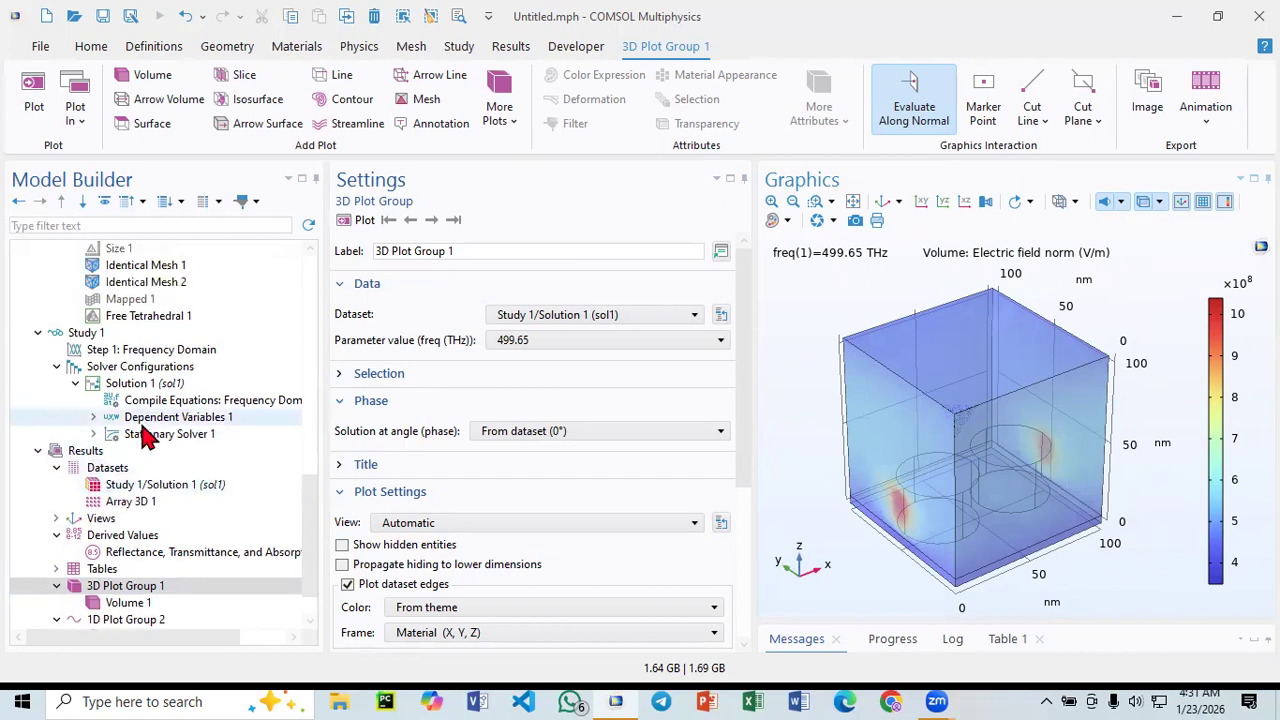
{"action": "left_click", "coordinate": [177, 352]}
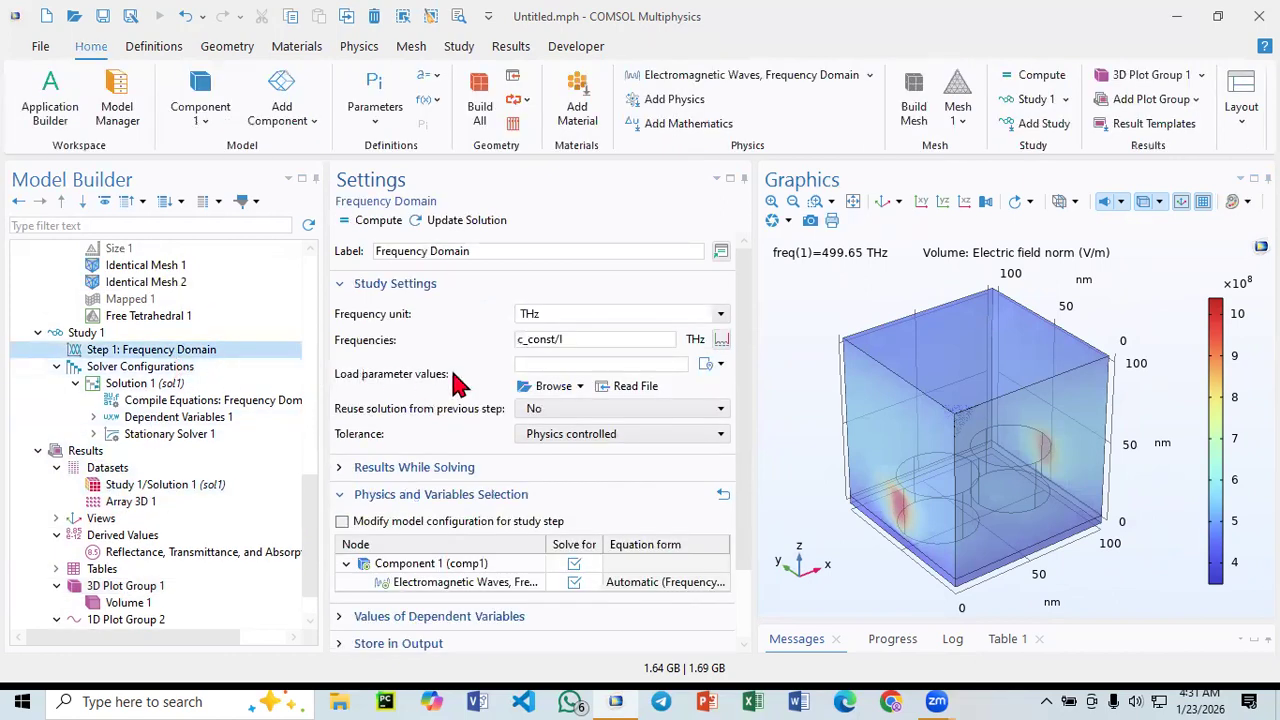
{"action": "scroll", "coordinate": [197, 358], "scroll_direction": "up", "scroll_amount": 15}
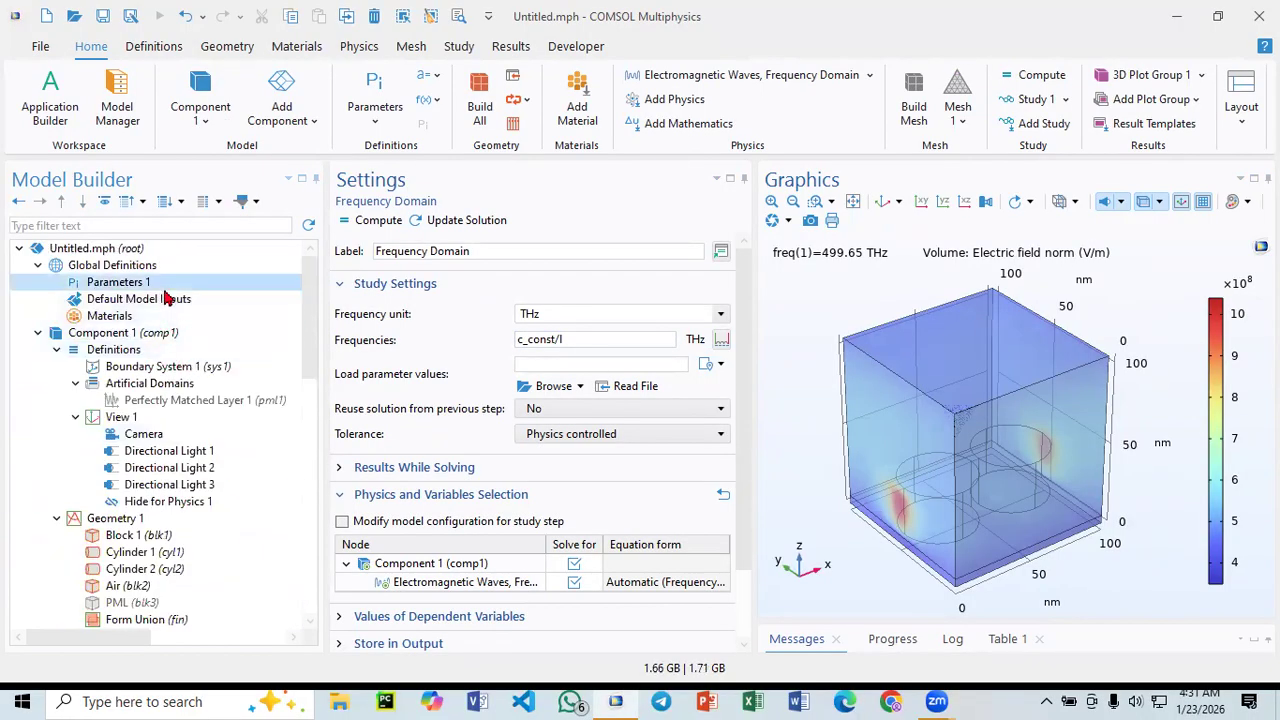
{"action": "left_click", "coordinate": [162, 284]}
{"action": "left_click", "coordinate": [415, 321]}
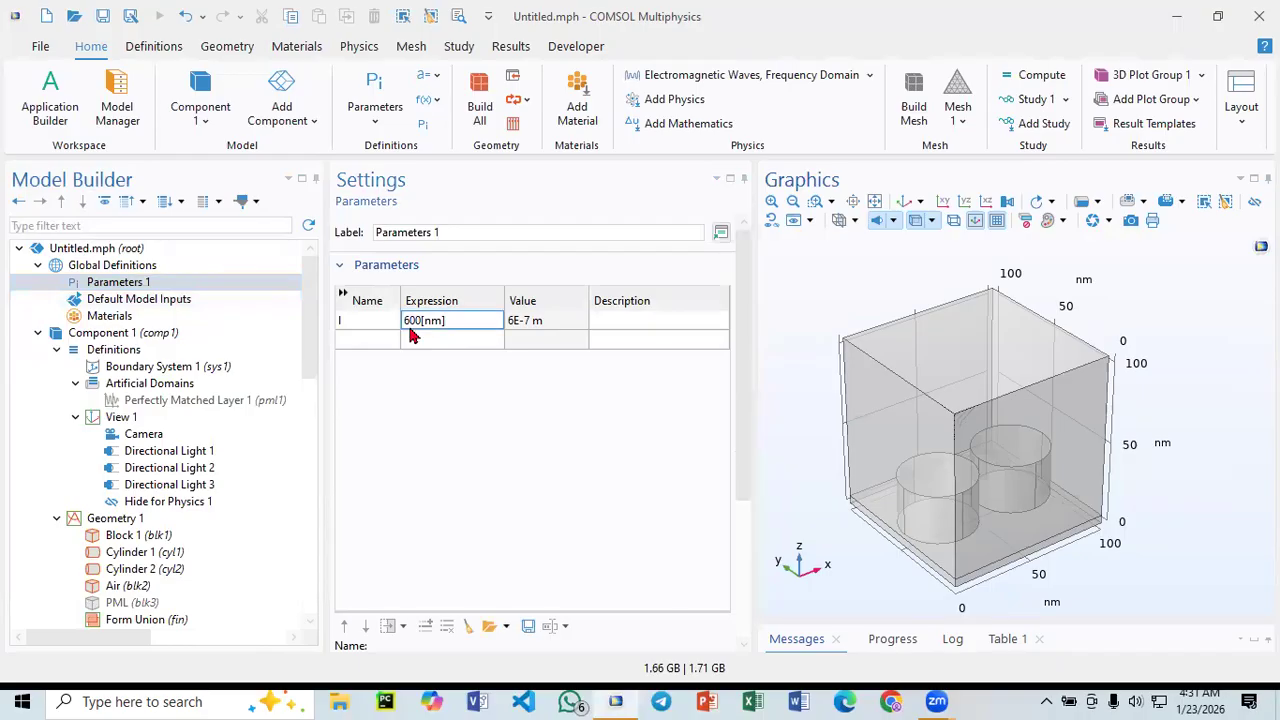
- Plot the imaginary refractive index interpolation (ni) of the SiO2 material and inspect its peak
{"action": "scroll", "coordinate": [105, 540], "scroll_direction": "down", "scroll_amount": 10}
{"action": "scroll", "coordinate": [100, 508], "scroll_direction": "up", "scroll_amount": 4}
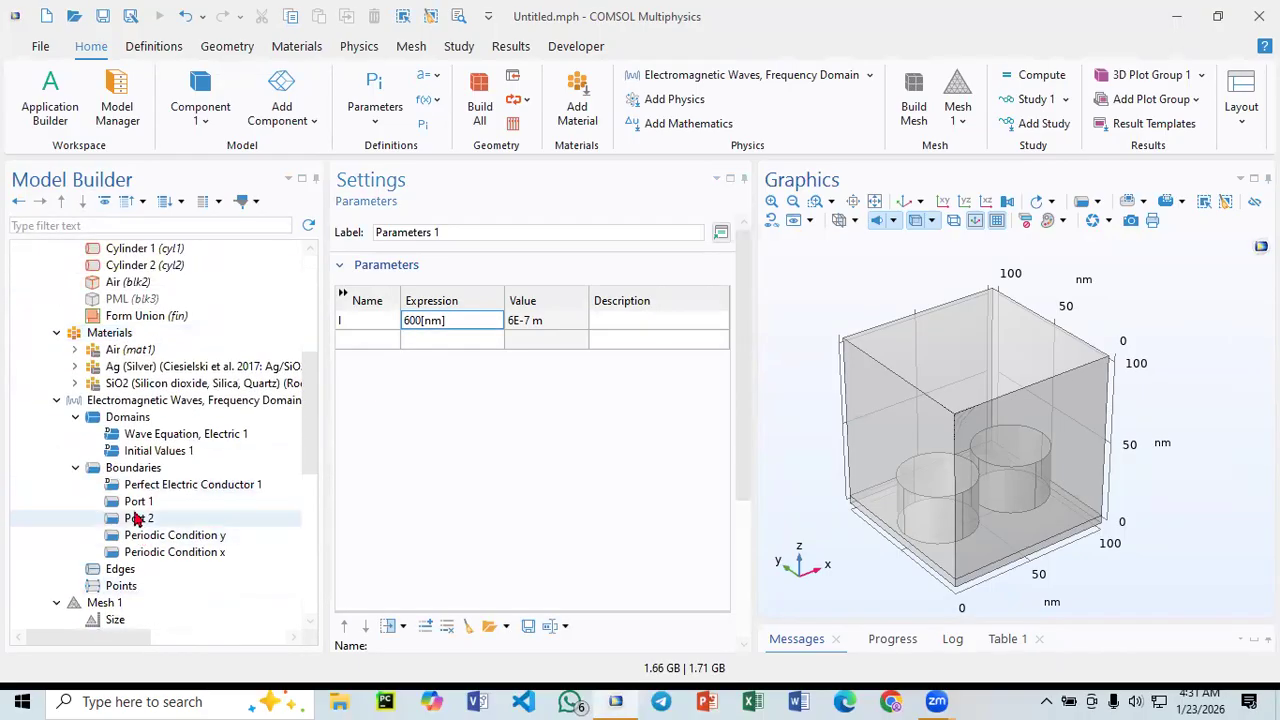
{"action": "left_click", "coordinate": [76, 384]}
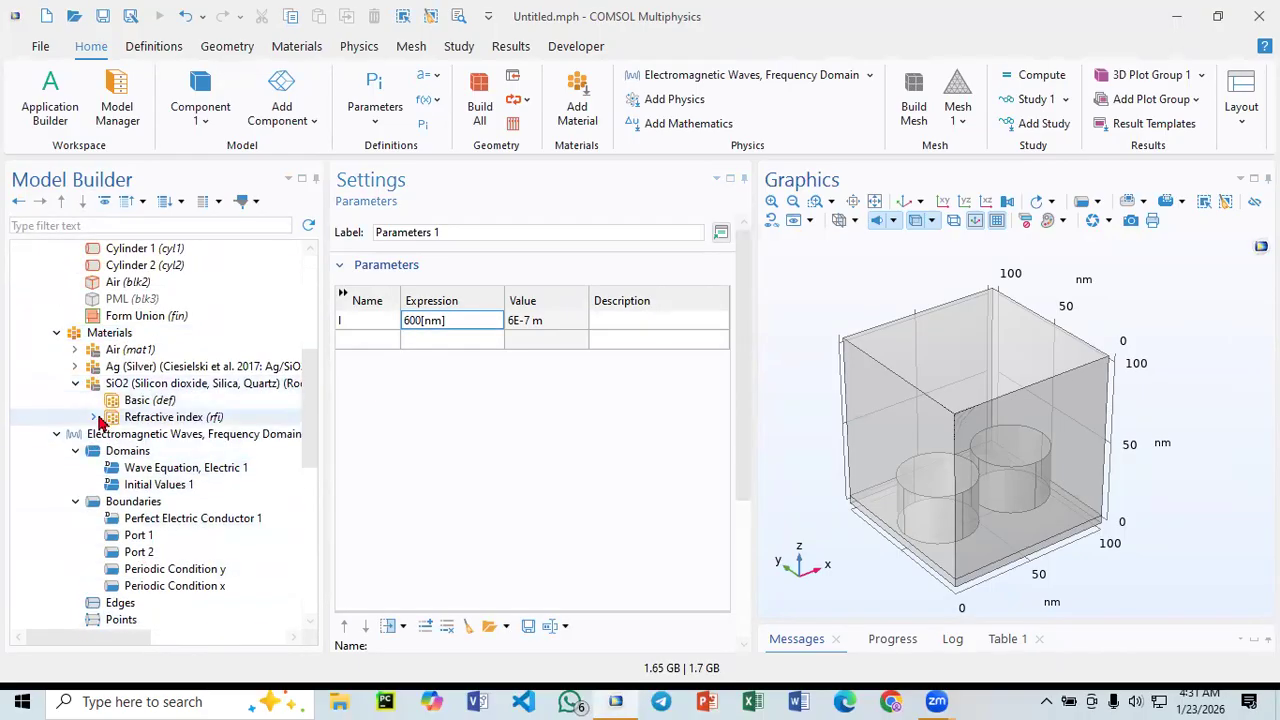
{"action": "left_click", "coordinate": [94, 417]}
{"action": "left_click", "coordinate": [198, 452]}
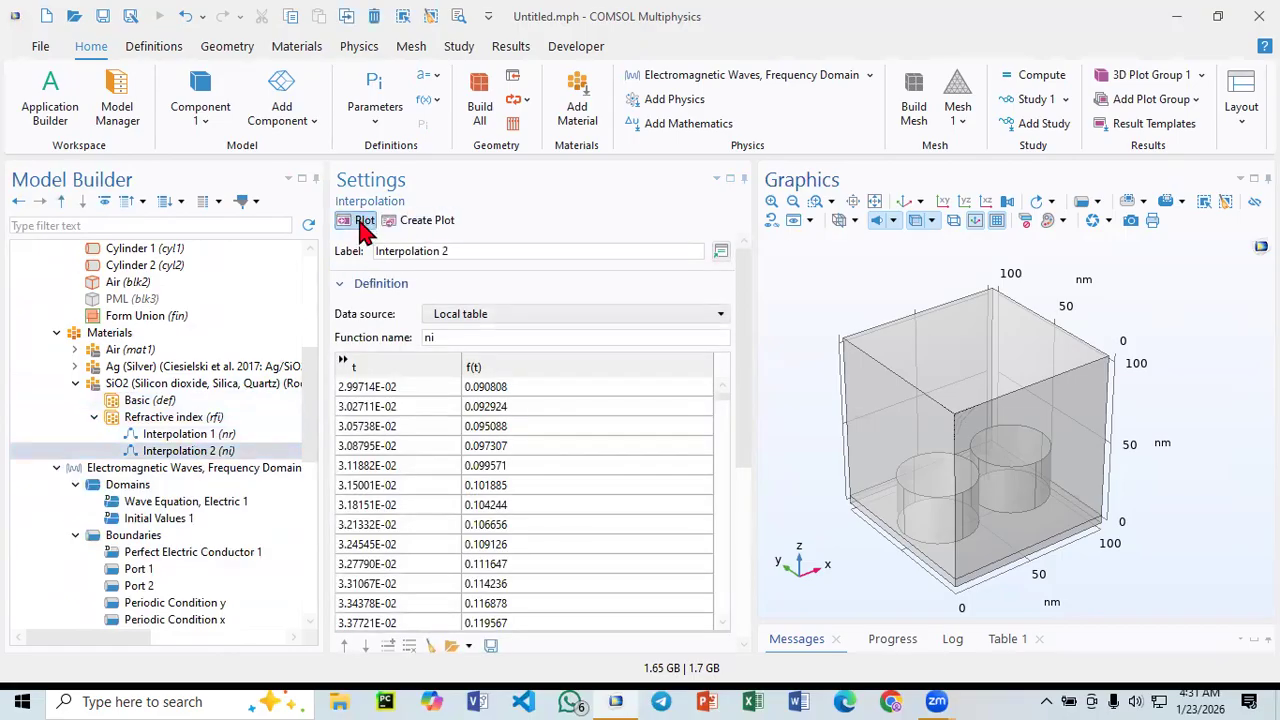
{"action": "left_click", "coordinate": [363, 221]}
{"action": "mouse_move", "coordinate": [890, 270]}
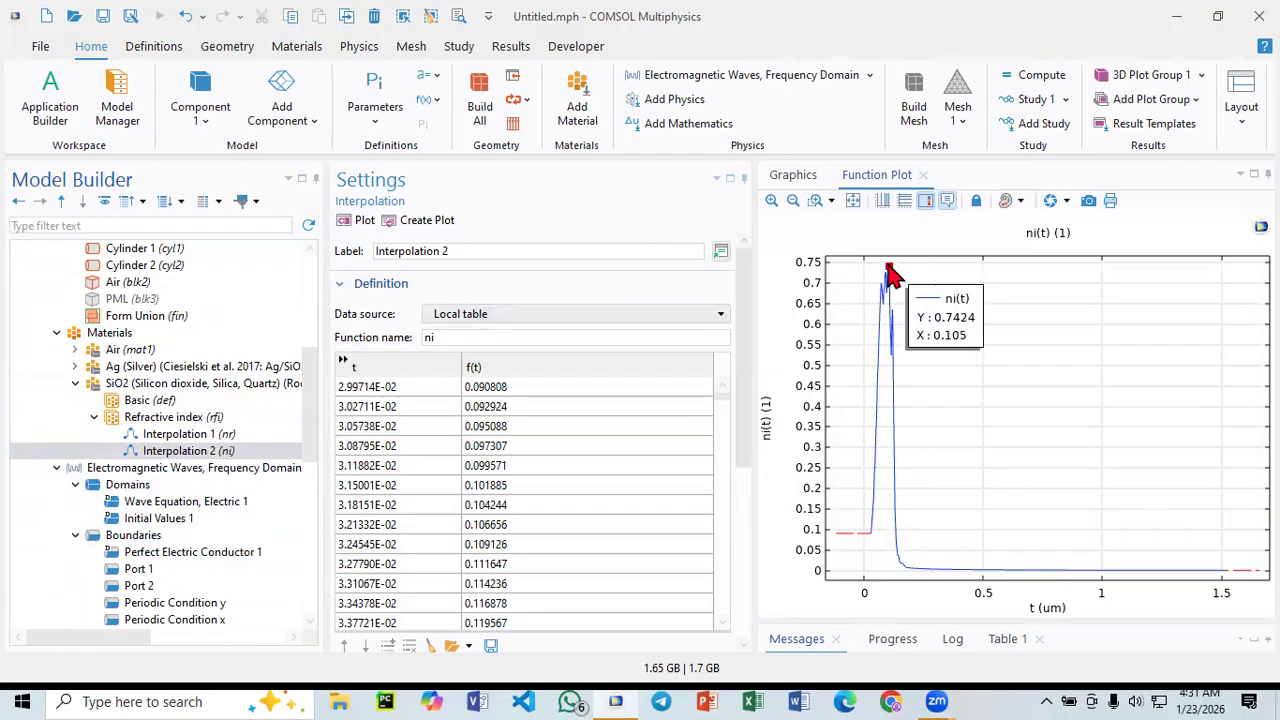
- Plot the imaginary refractive index interpolation (ni) of the Ag (Silver) material
{"action": "left_click", "coordinate": [97, 368]}
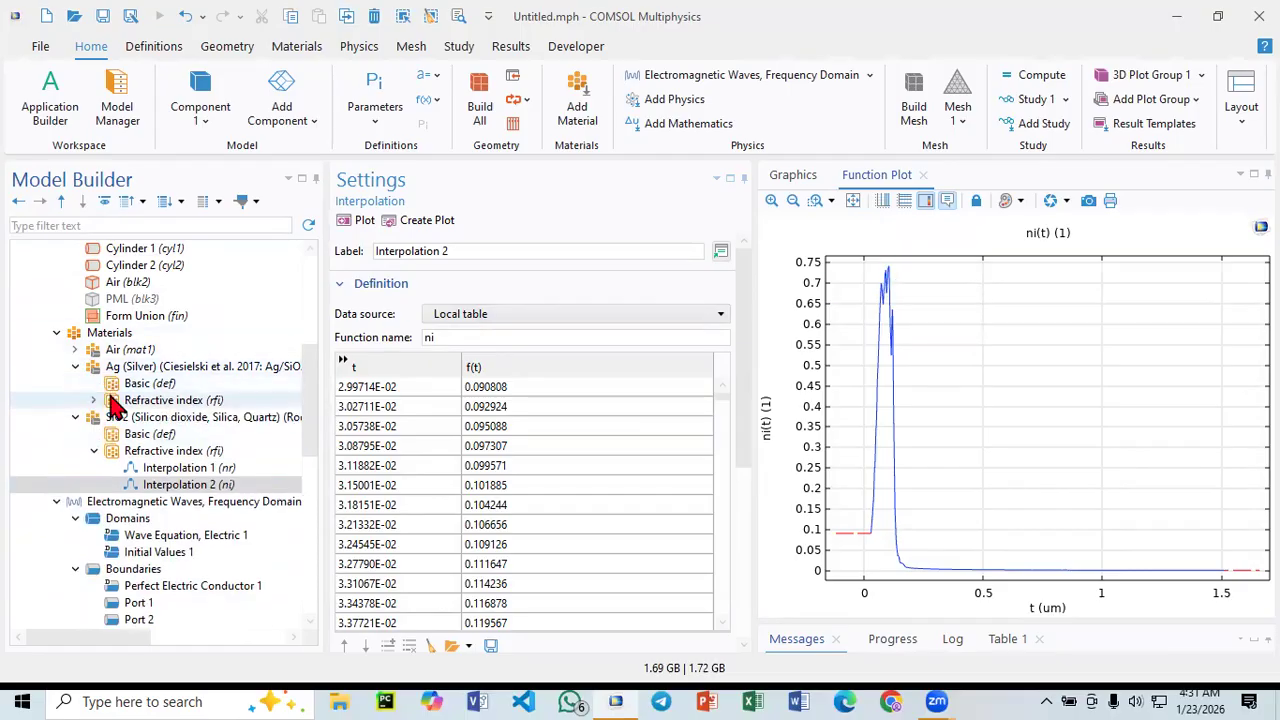
{"action": "left_click", "coordinate": [94, 400]}
{"action": "left_click", "coordinate": [166, 434]}
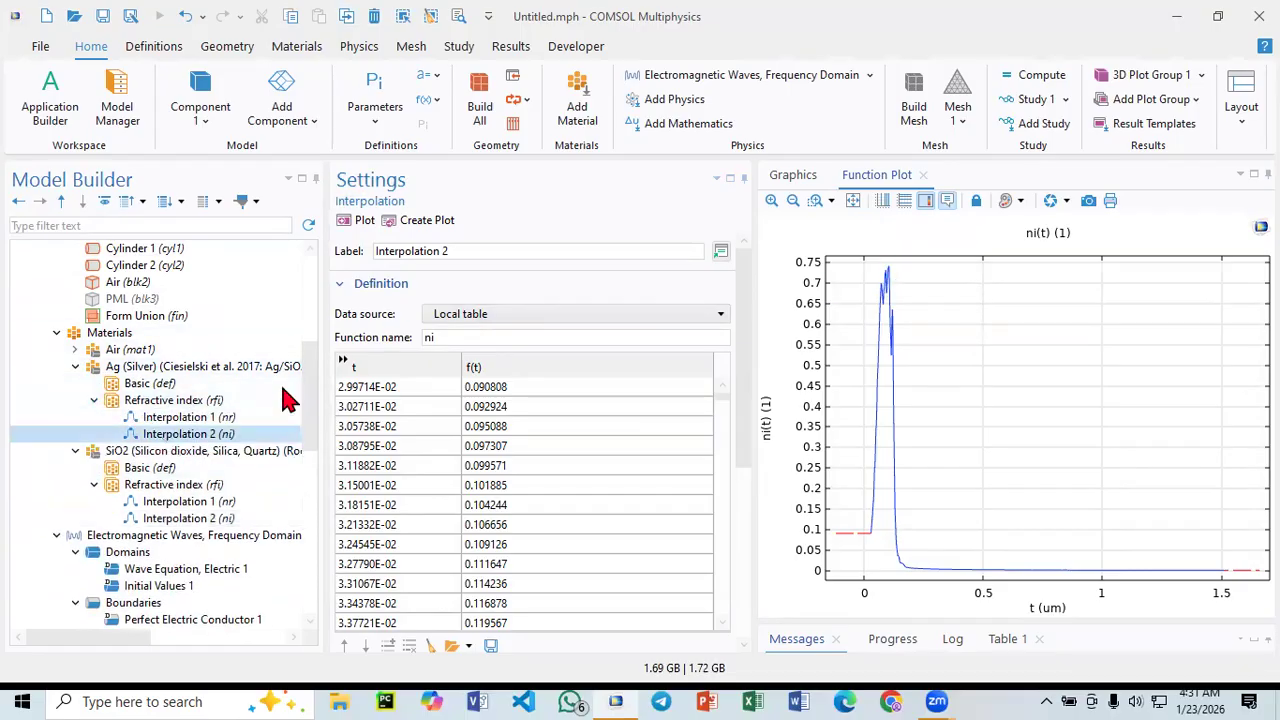
{"action": "left_click", "coordinate": [366, 222]}
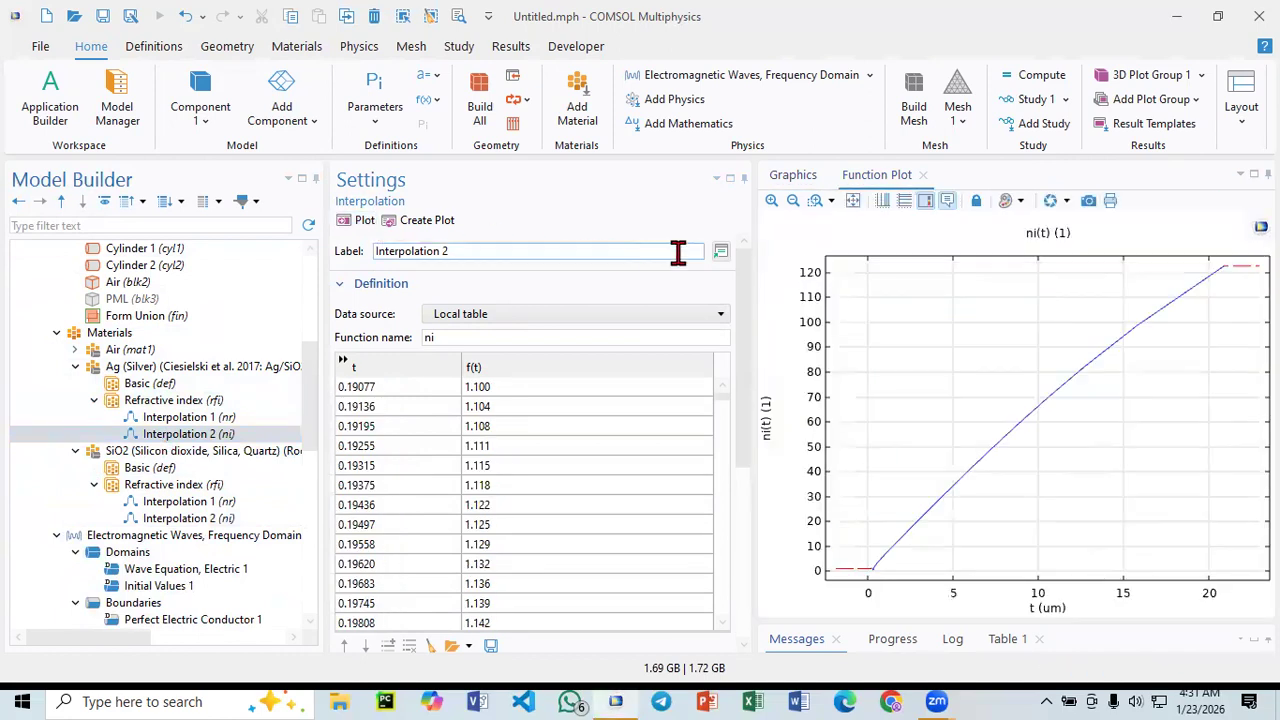
{"action": "mouse_move", "coordinate": [1078, 373]}
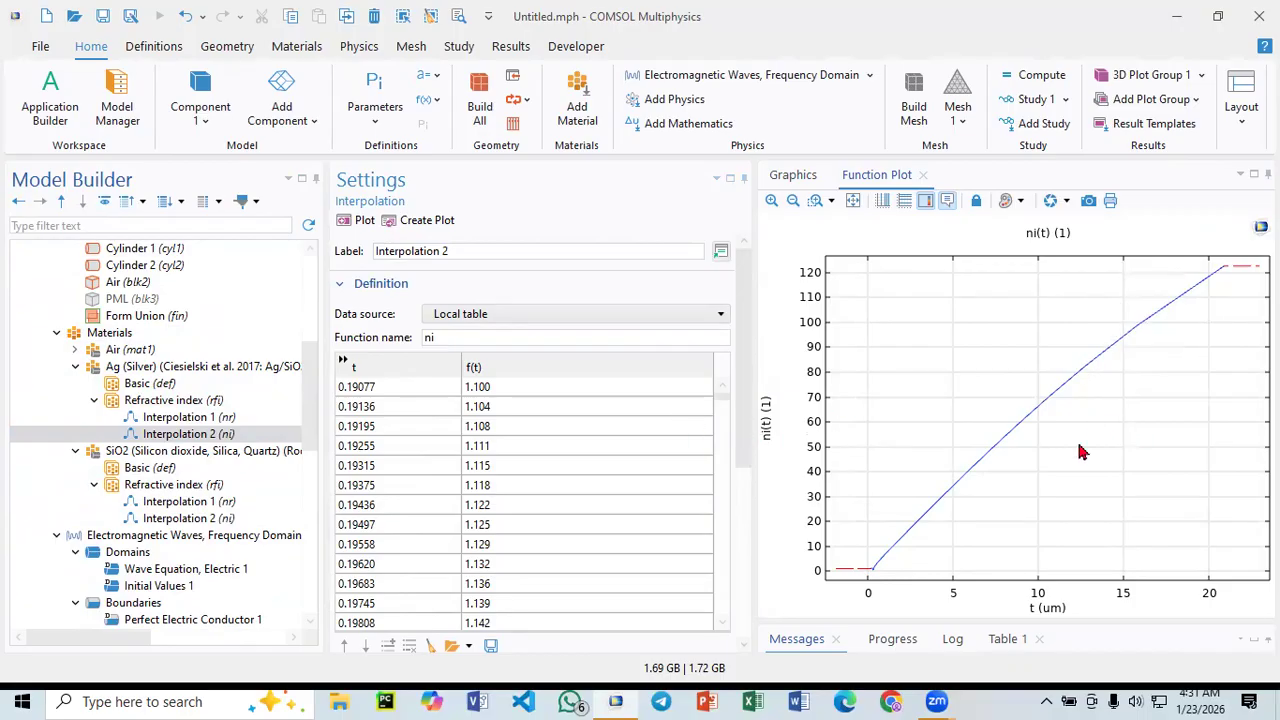
- Examine the short-wavelength part of silver's ni curve and read its value at about 0.6 µm
{"action": "mouse_move", "coordinate": [869, 570]}
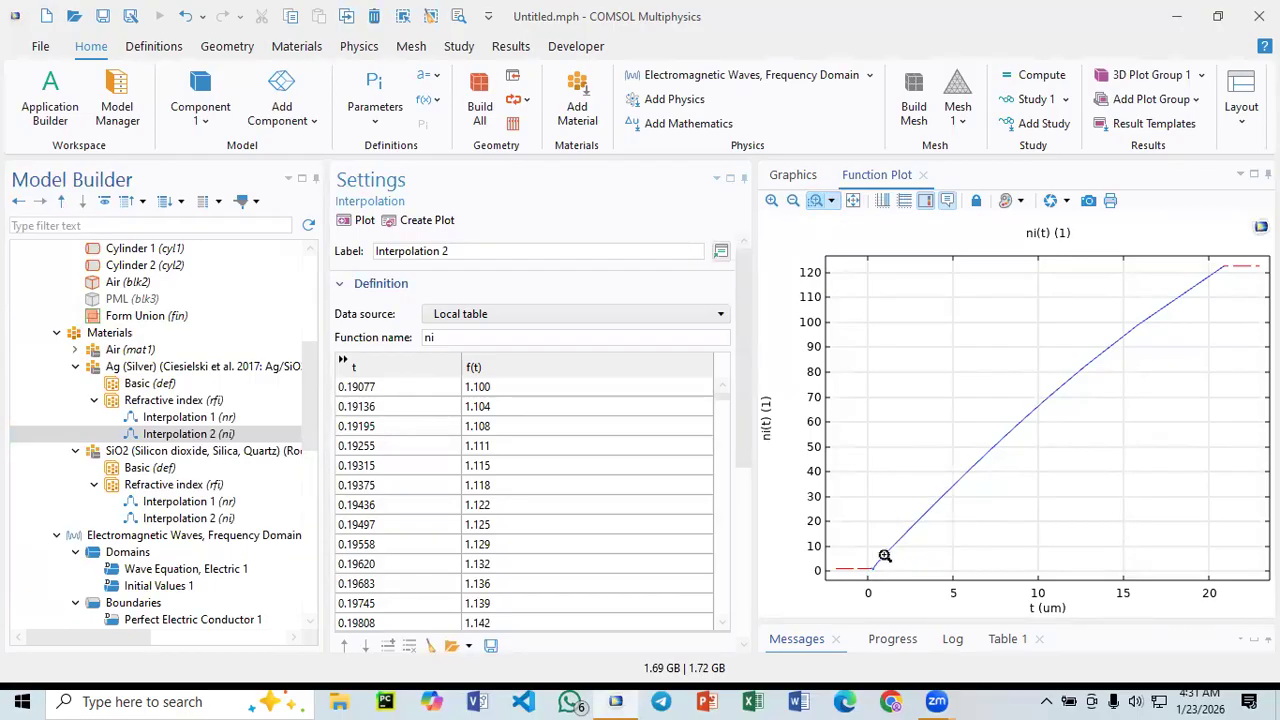
{"action": "left_click_drag", "start_coordinate": [866, 557], "coordinate": [893, 592]}
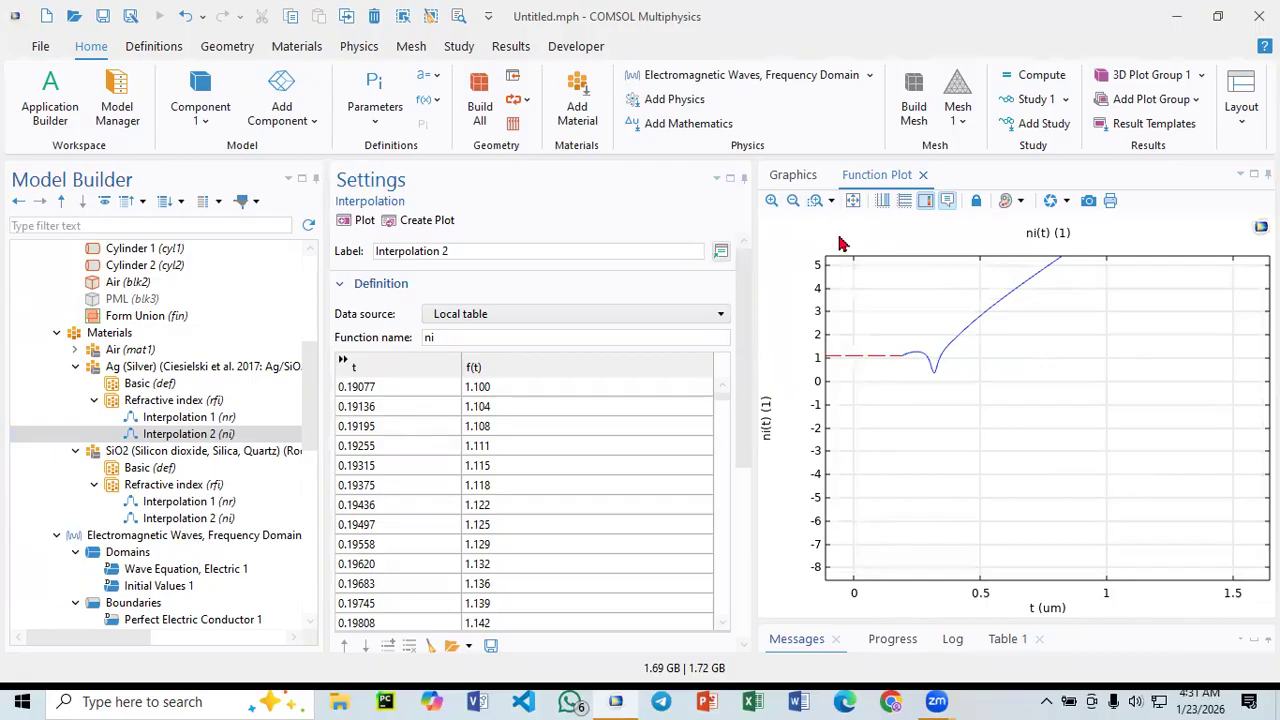
{"action": "left_click", "coordinate": [793, 176]}
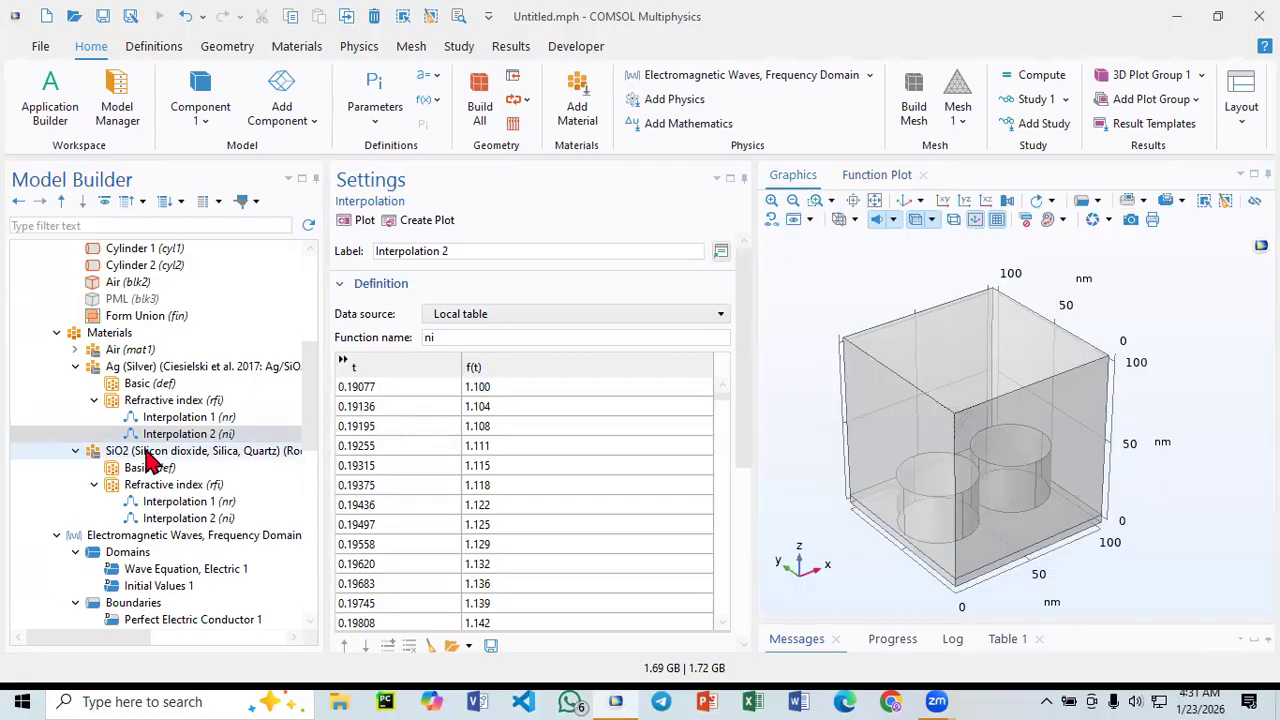
{"action": "left_click", "coordinate": [876, 176]}
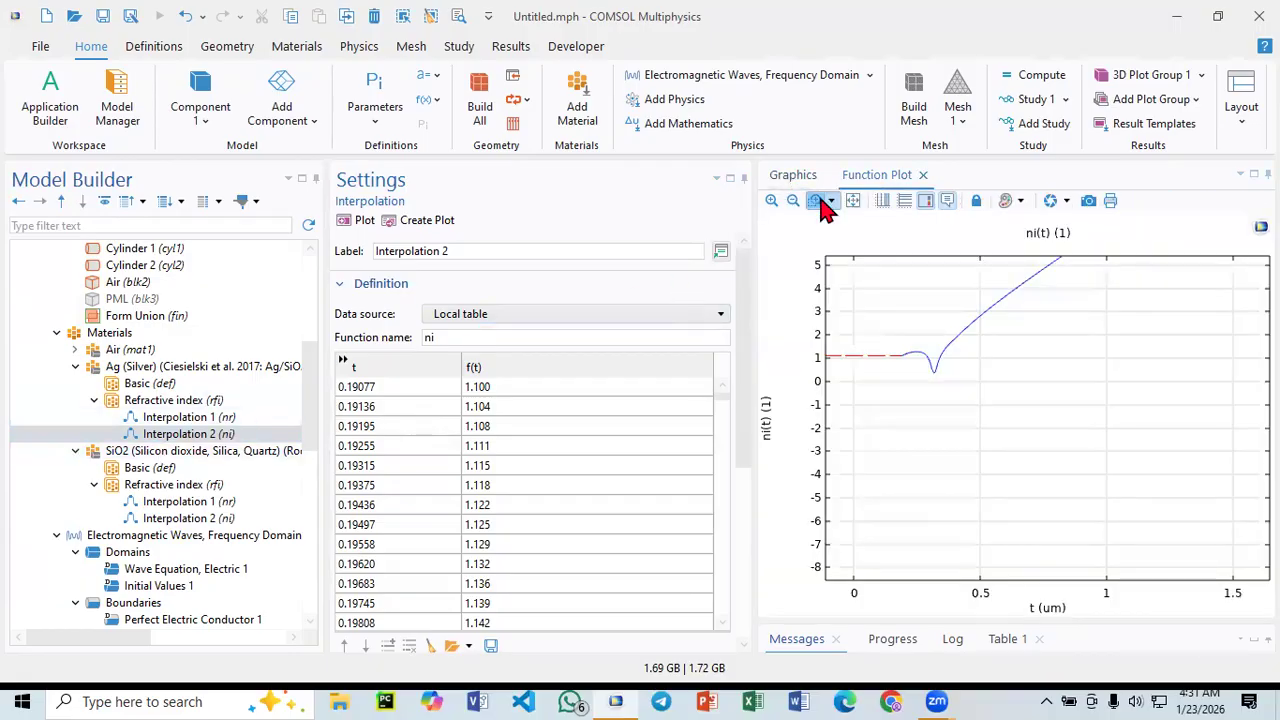
{"action": "left_click", "coordinate": [815, 201]}
{"action": "left_click_drag", "start_coordinate": [884, 318], "coordinate": [1006, 418]}
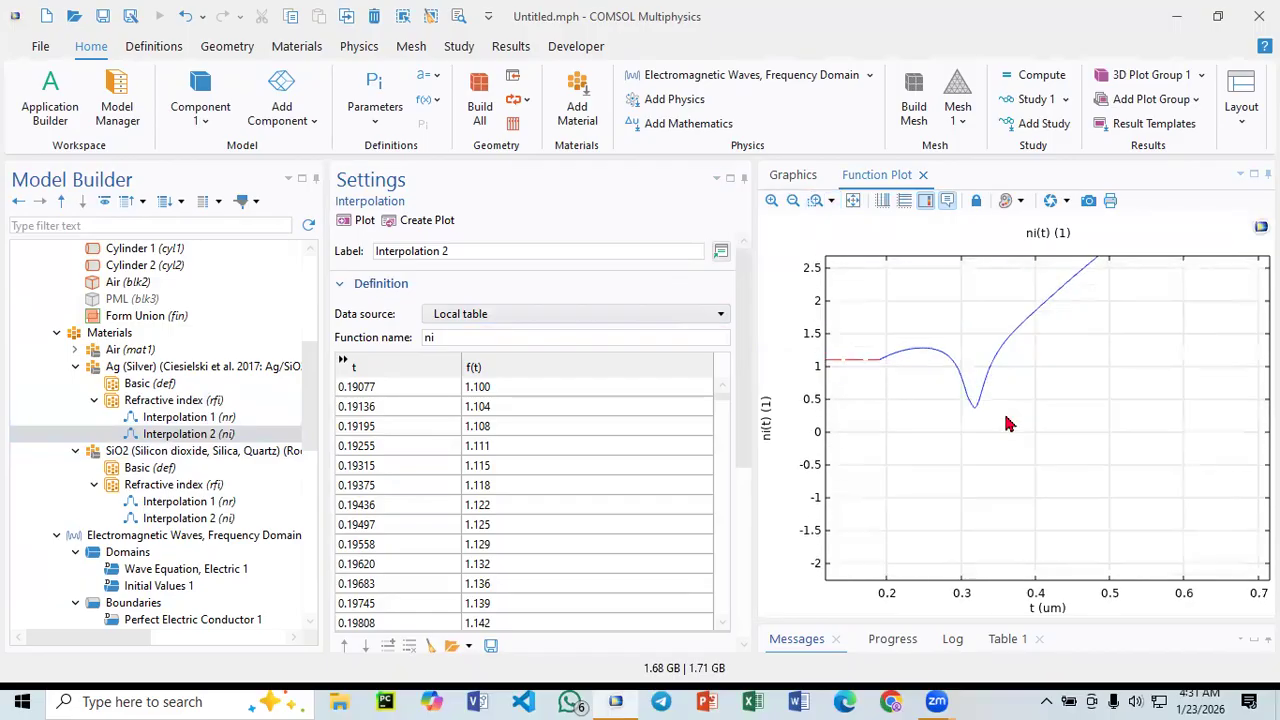
{"action": "mouse_move", "coordinate": [1075, 294]}
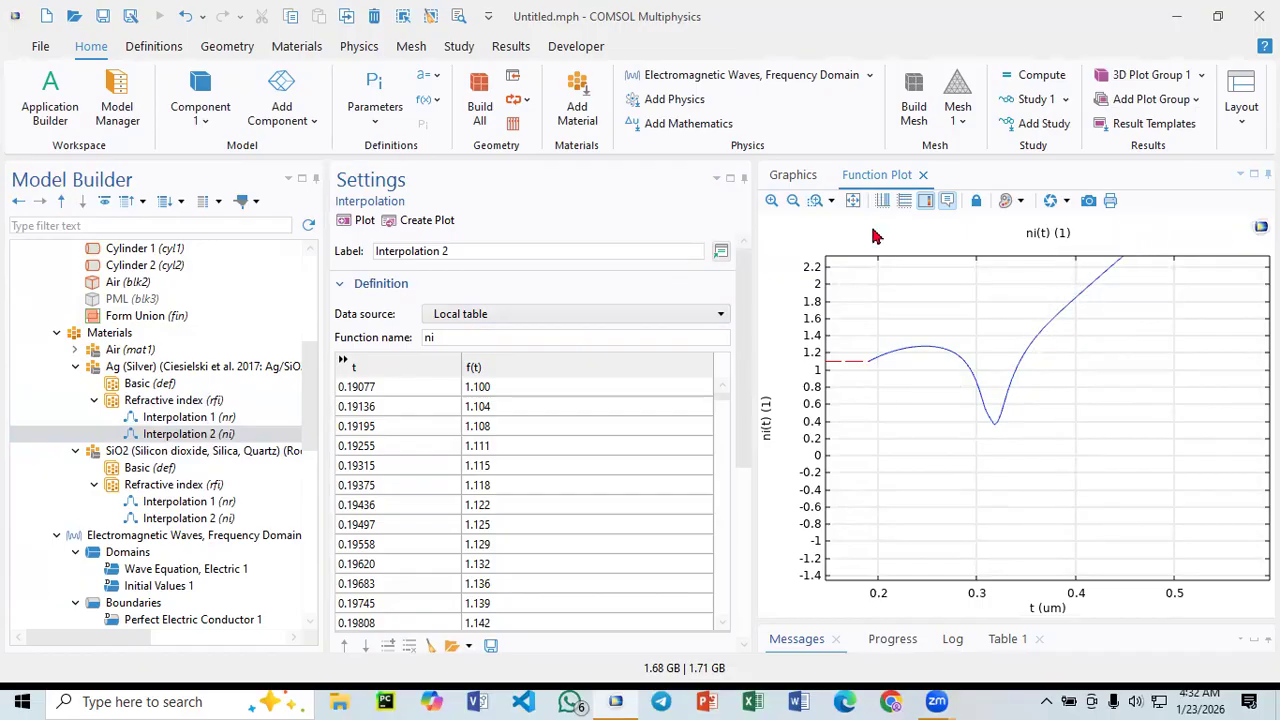
{"action": "left_click", "coordinate": [792, 200]}
{"action": "left_click", "coordinate": [828, 202]}
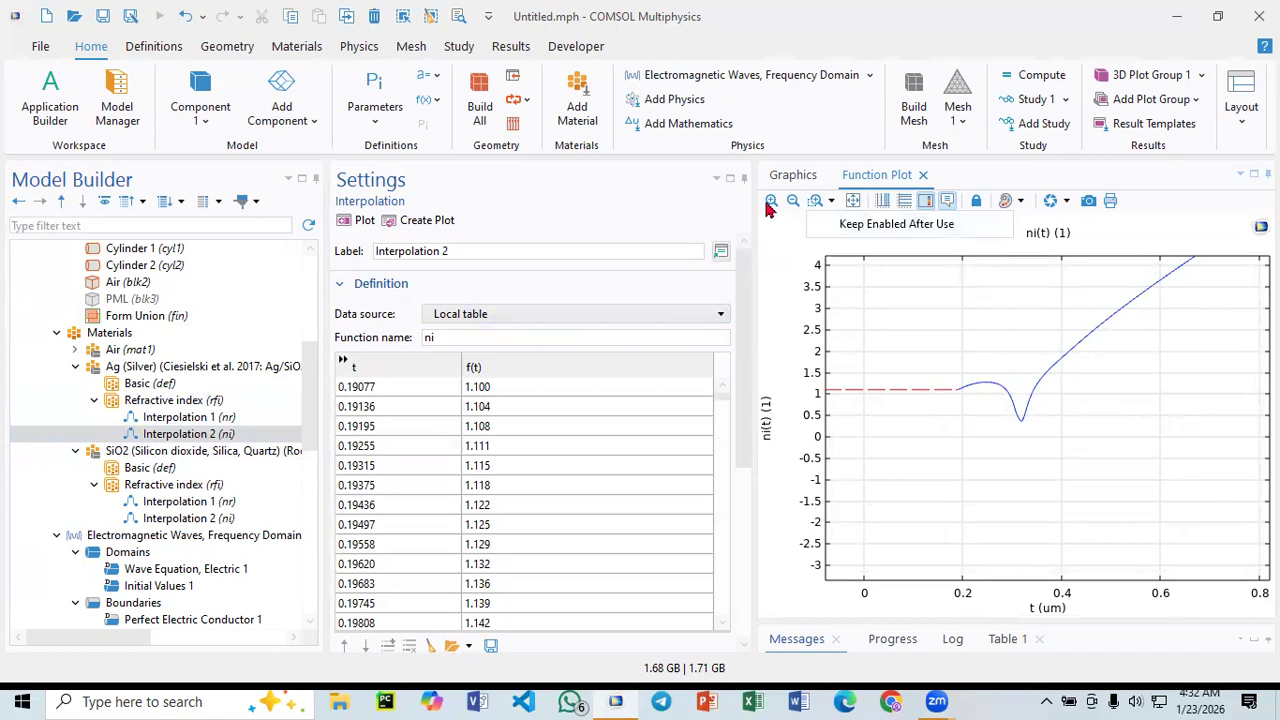
{"action": "left_click", "coordinate": [815, 202]}
{"action": "left_click_drag", "start_coordinate": [1153, 274], "coordinate": [1202, 302]}
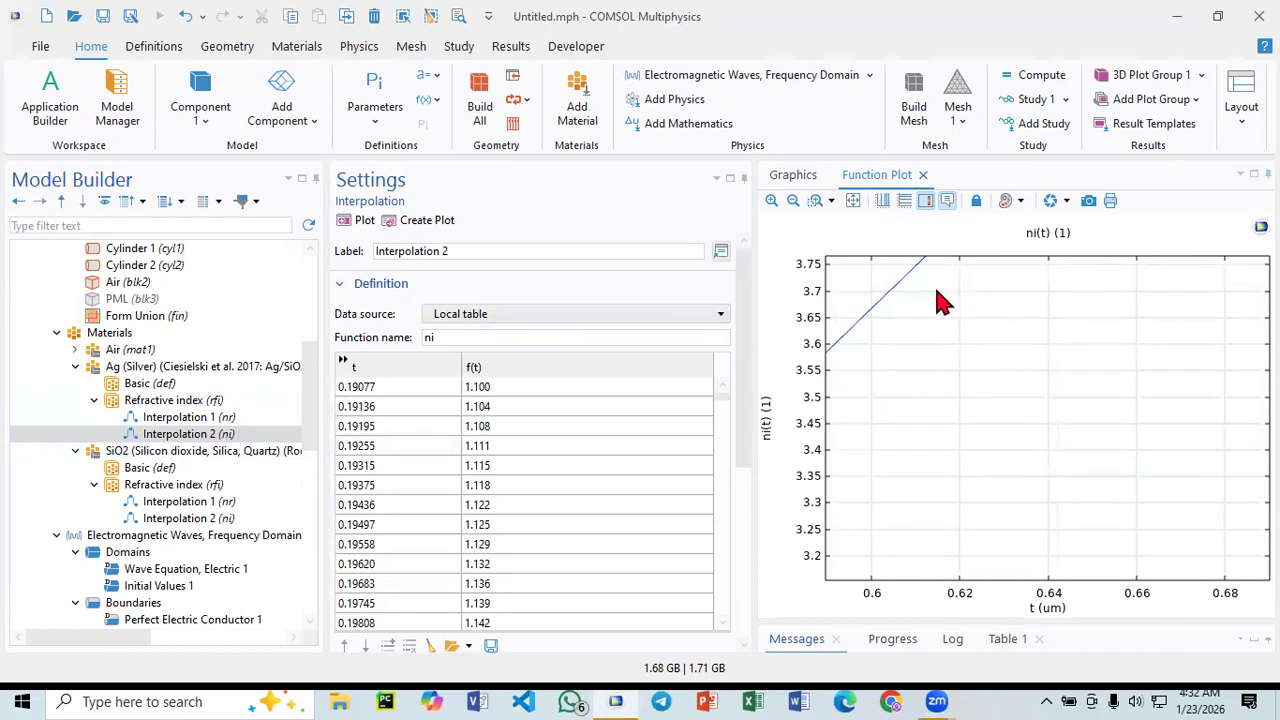
{"action": "mouse_move", "coordinate": [866, 322]}
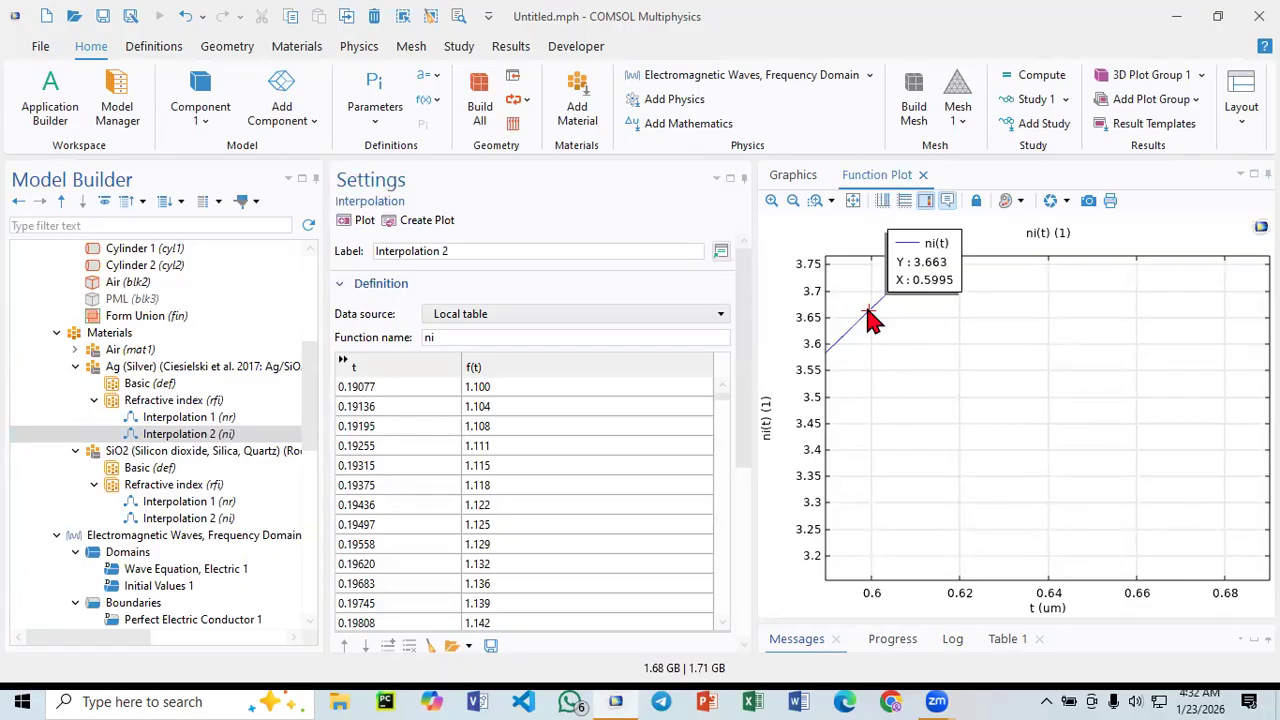
- Plot silver's real refractive index interpolation (nr) and examine the curve at short wavelengths, then in full extent
{"action": "left_click", "coordinate": [250, 420]}
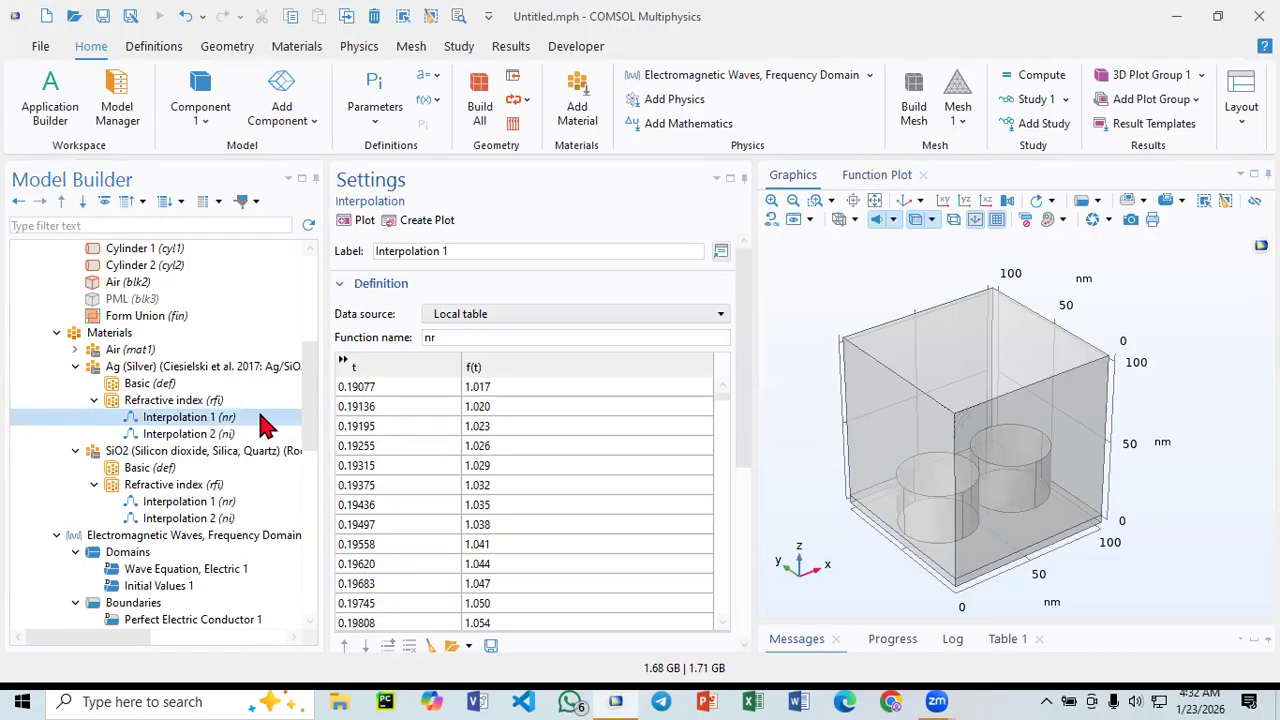
{"action": "left_click", "coordinate": [358, 224]}
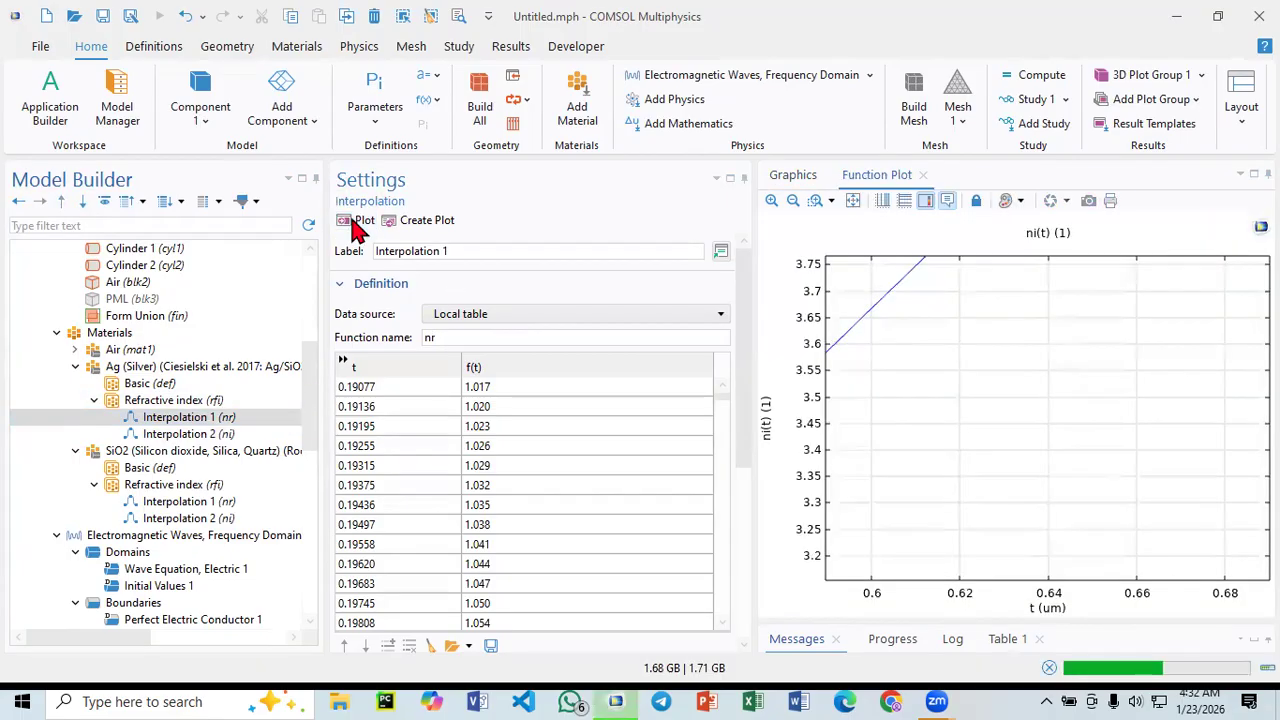
{"action": "mouse_move", "coordinate": [1017, 506]}
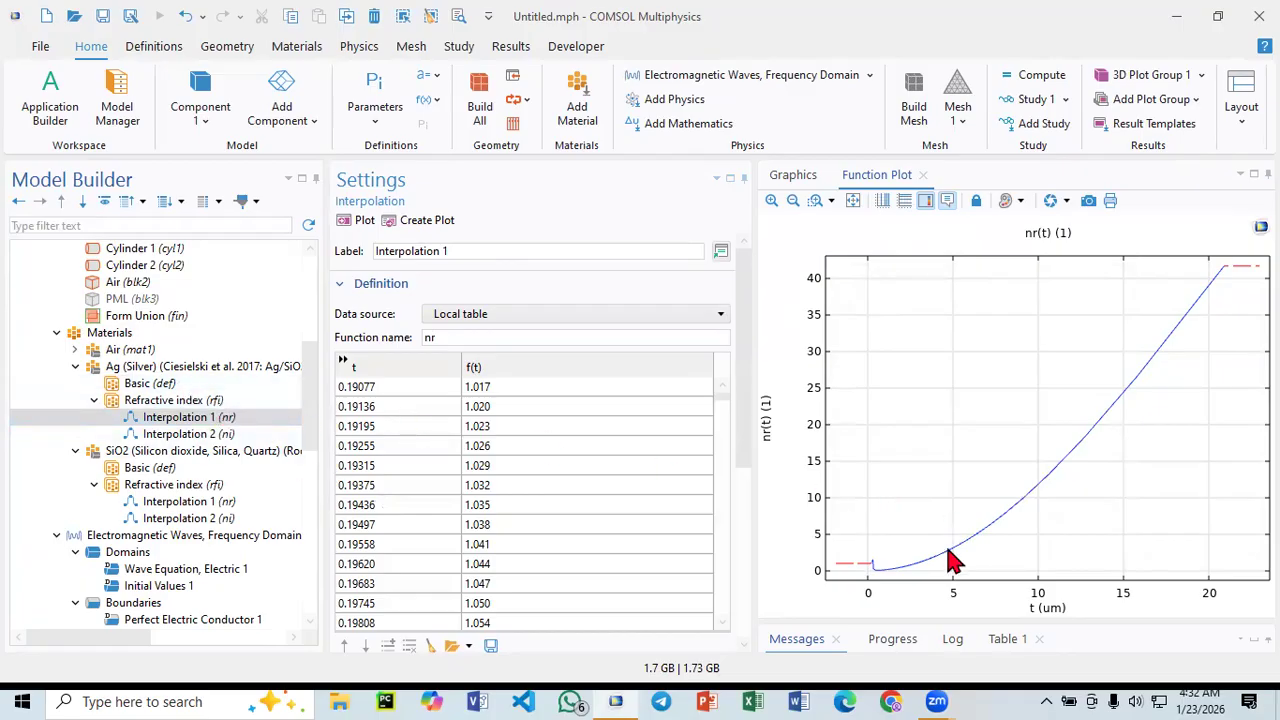
{"action": "left_click", "coordinate": [817, 200]}
{"action": "left_click_drag", "start_coordinate": [864, 538], "coordinate": [905, 580]}
{"action": "mouse_move", "coordinate": [986, 436]}
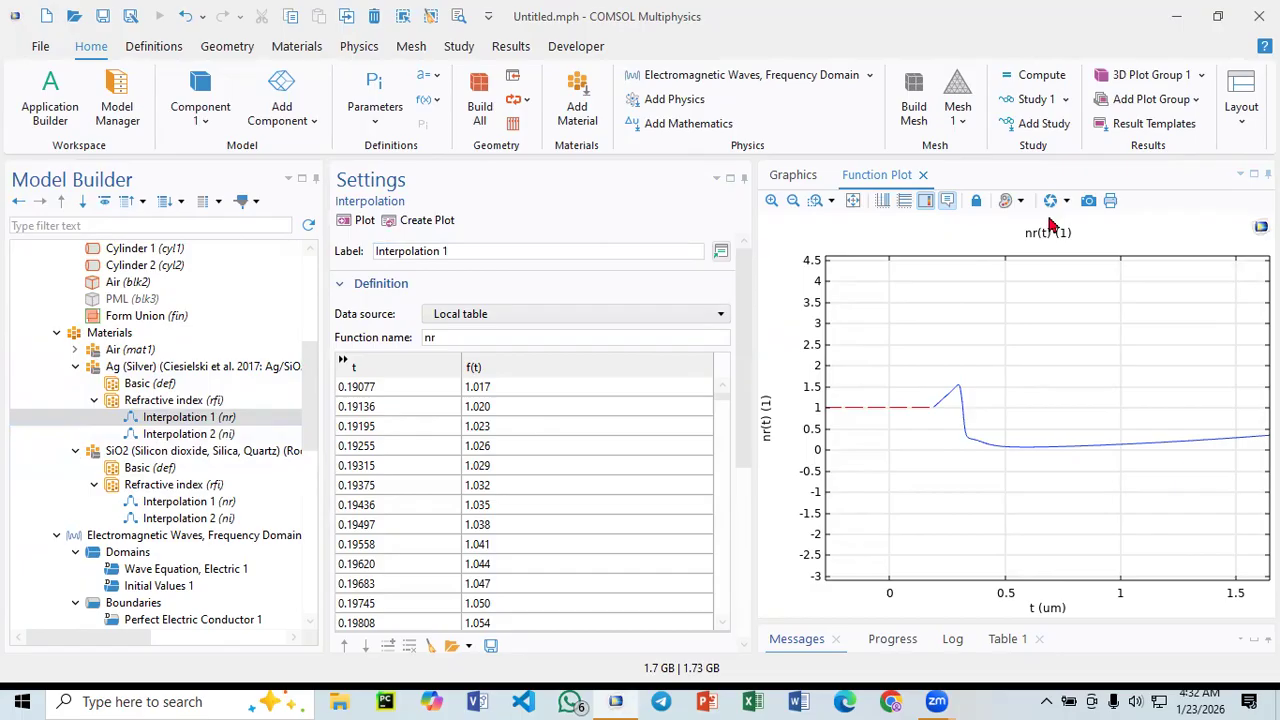
{"action": "left_click", "coordinate": [853, 200]}
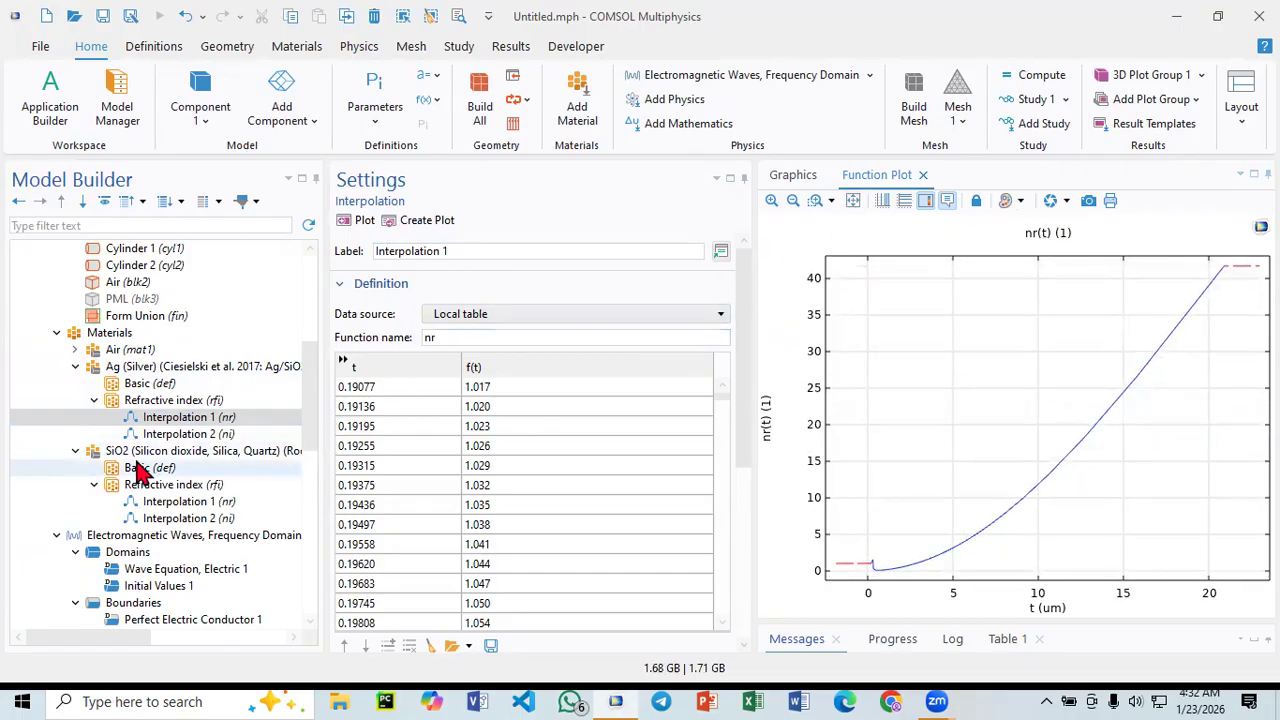
- Check the domains assigned to SiO2 and disable Cylinder 2 in Geometry 1
{"action": "left_click", "coordinate": [162, 450]}
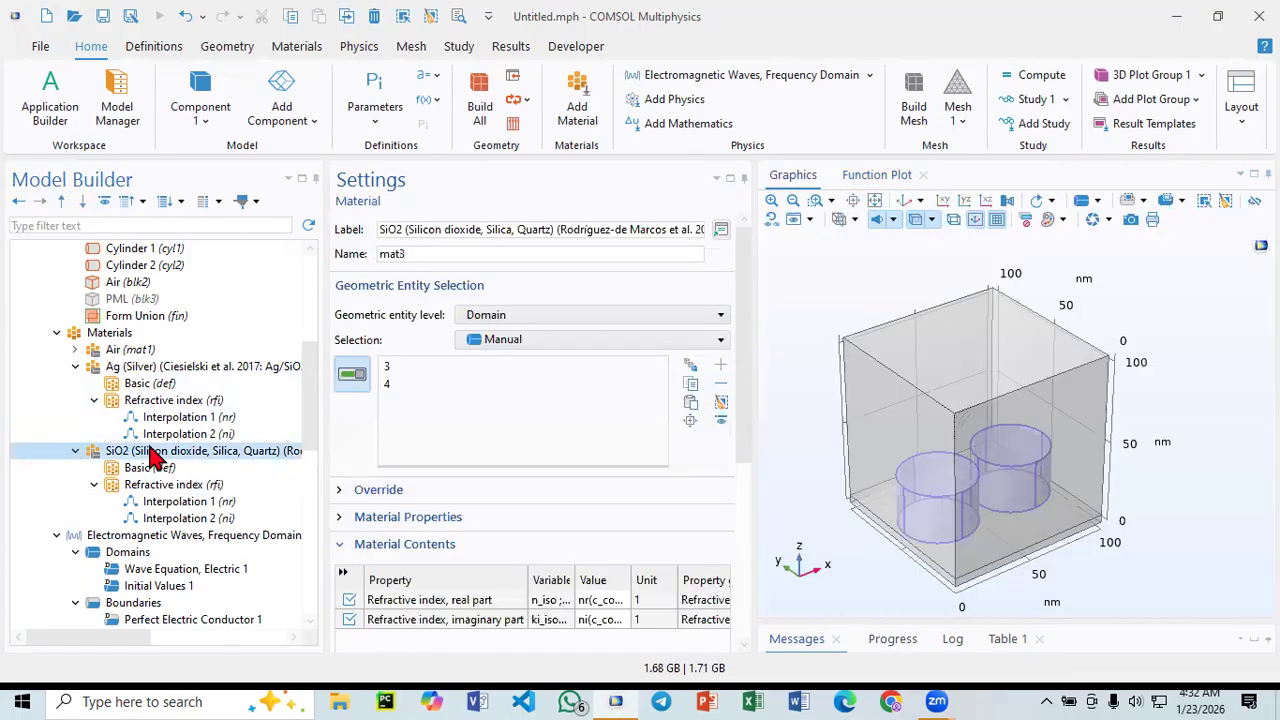
{"action": "scroll", "coordinate": [195, 410], "scroll_direction": "up", "scroll_amount": 4}
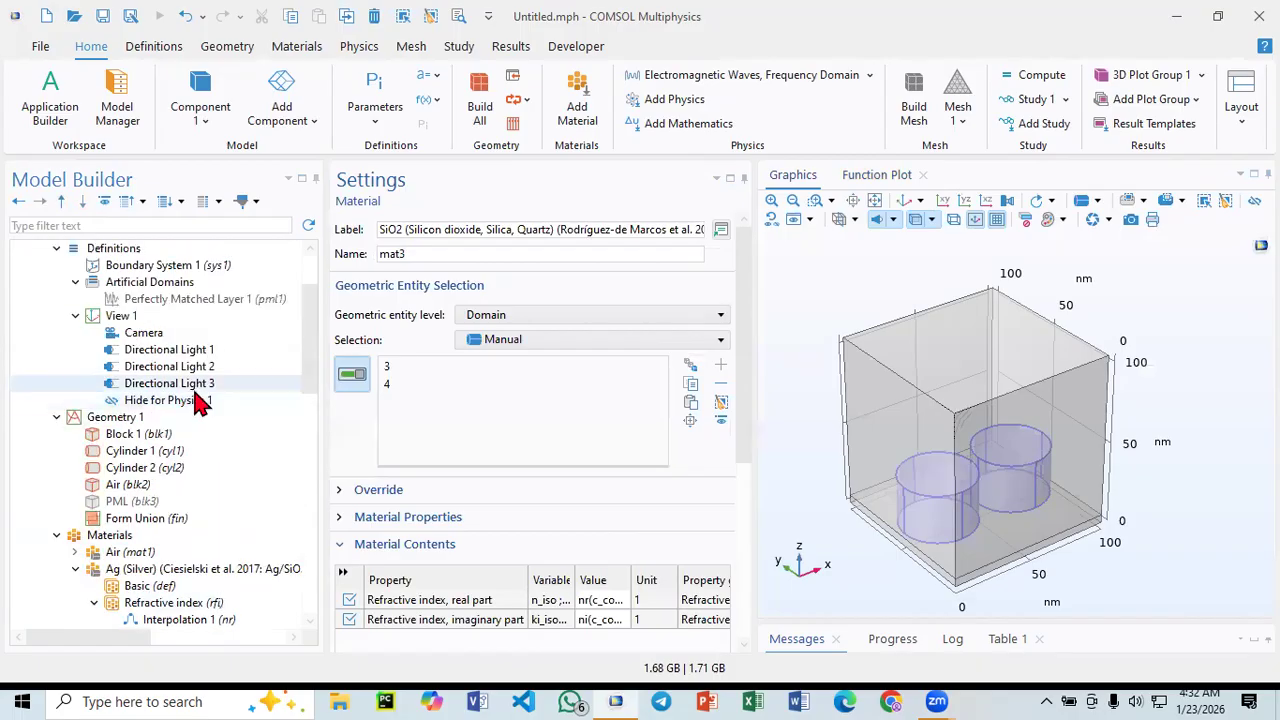
{"action": "left_click", "coordinate": [167, 476]}
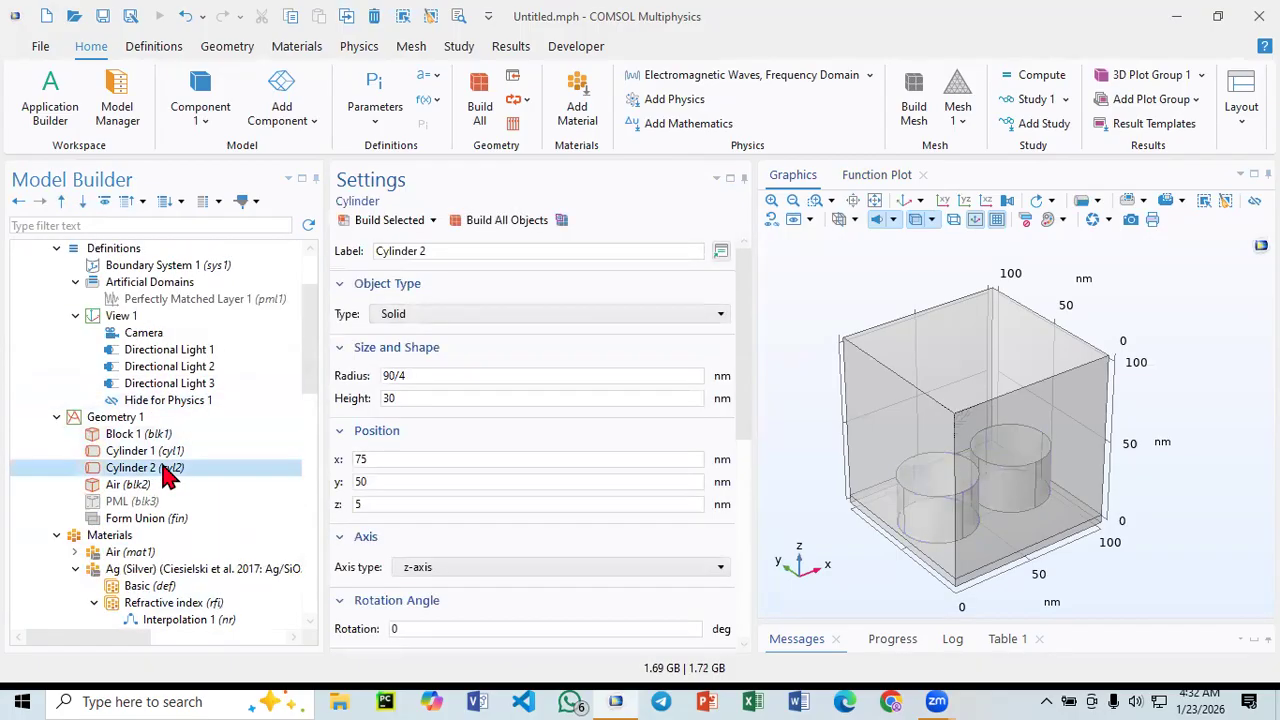
{"action": "right_click", "coordinate": [167, 476]}
{"action": "left_click", "coordinate": [214, 352]}
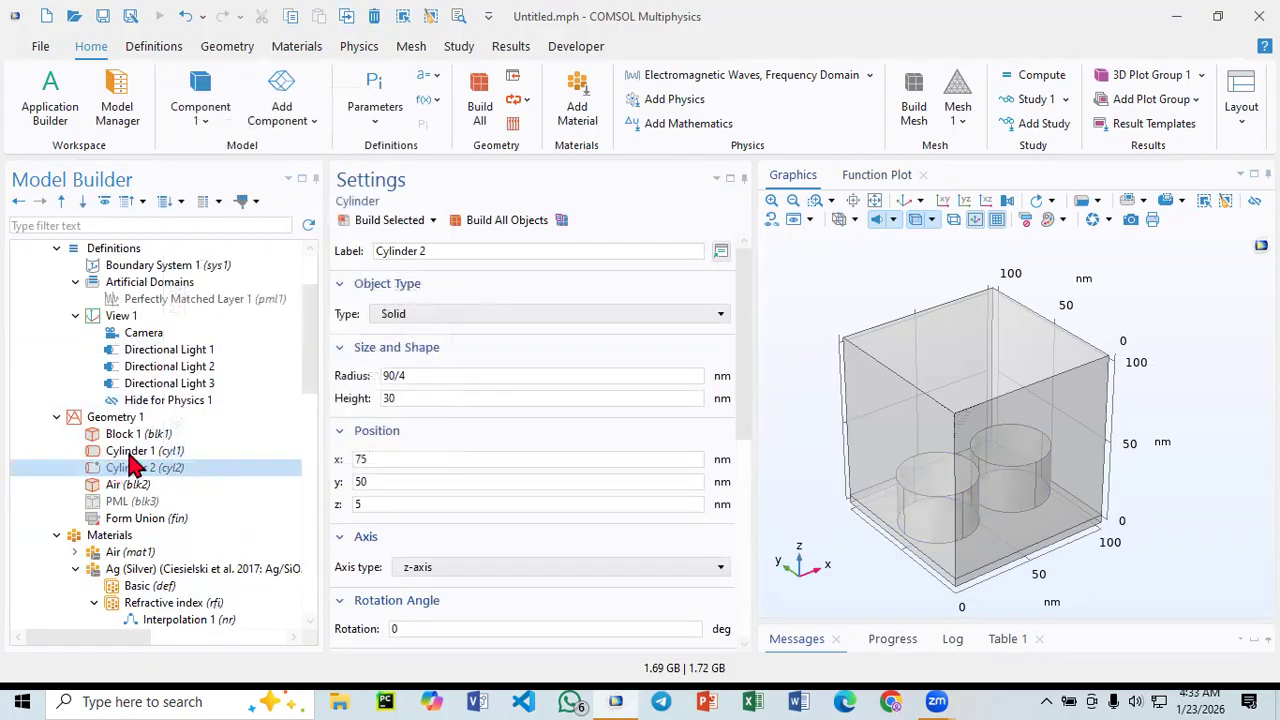
- Set Cylinder 1's radius to 90/2 nm and its x position to 50 nm, and build it
{"action": "left_click", "coordinate": [133, 455]}
{"action": "right_click", "coordinate": [133, 458]}
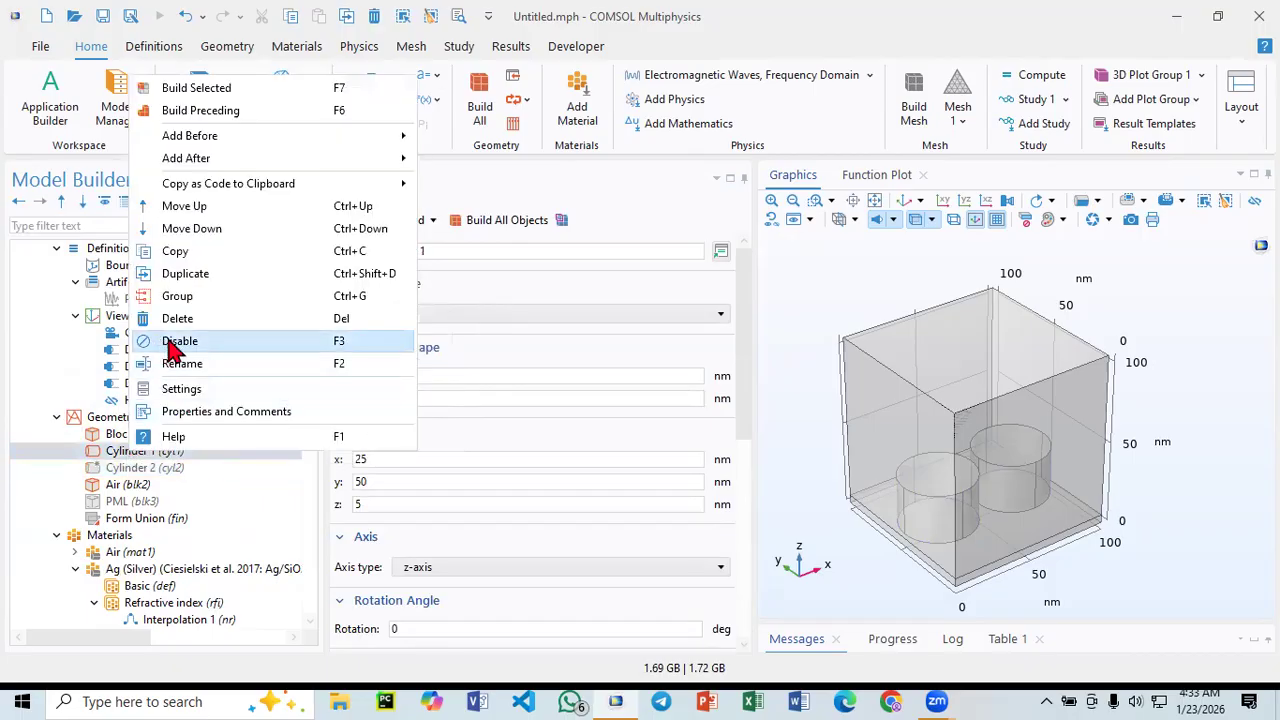
{"action": "left_click", "coordinate": [509, 375]}
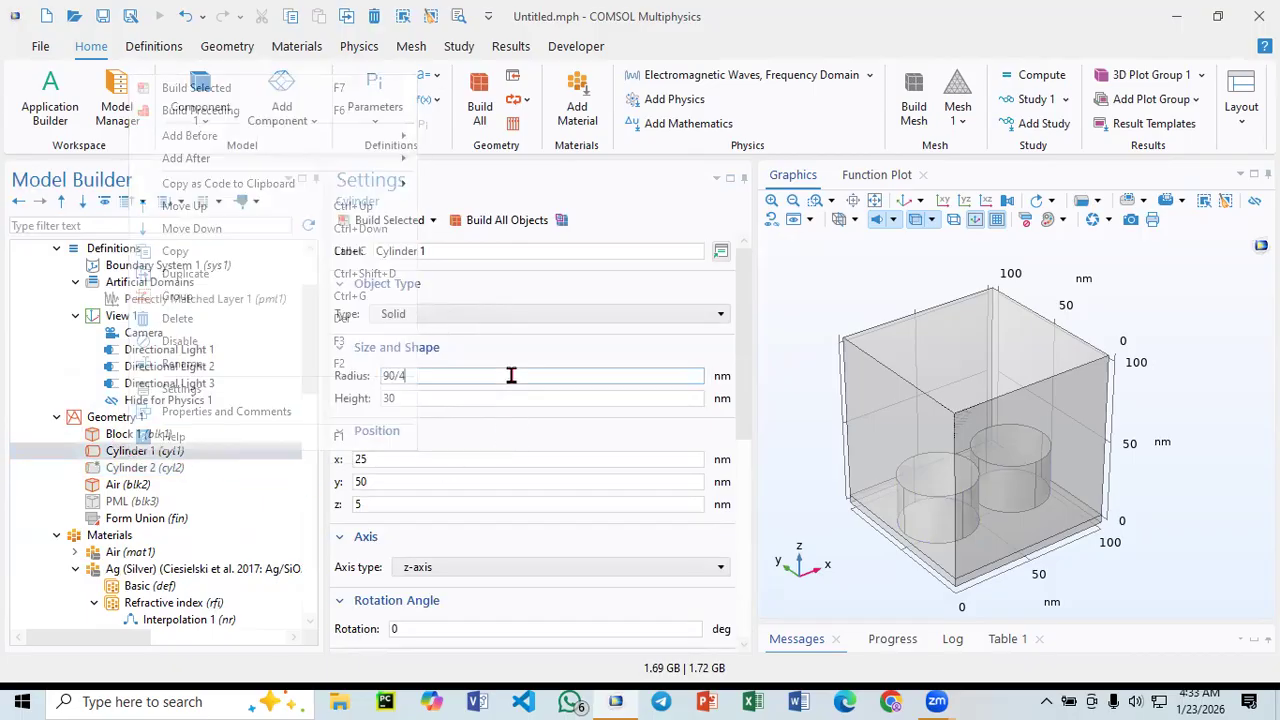
{"action": "left_click", "coordinate": [419, 377]}
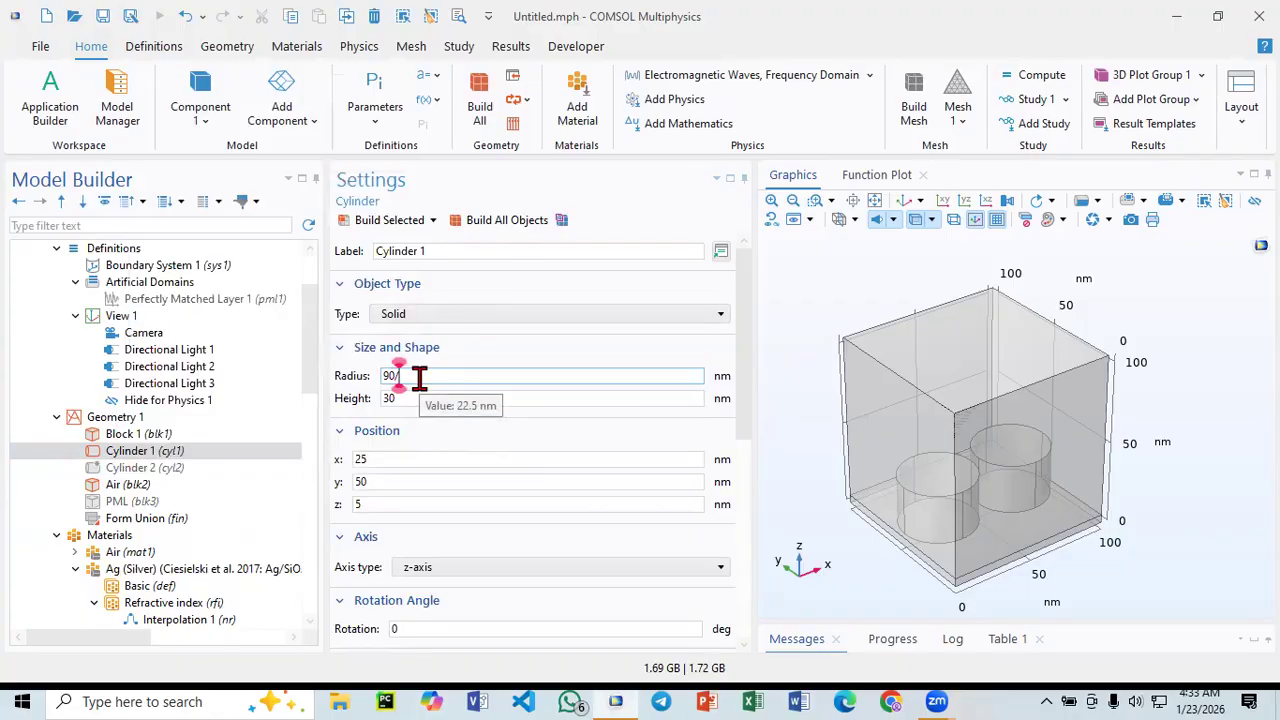
{"action": "type", "text": "2"}
{"action": "double_click", "coordinate": [368, 459]}
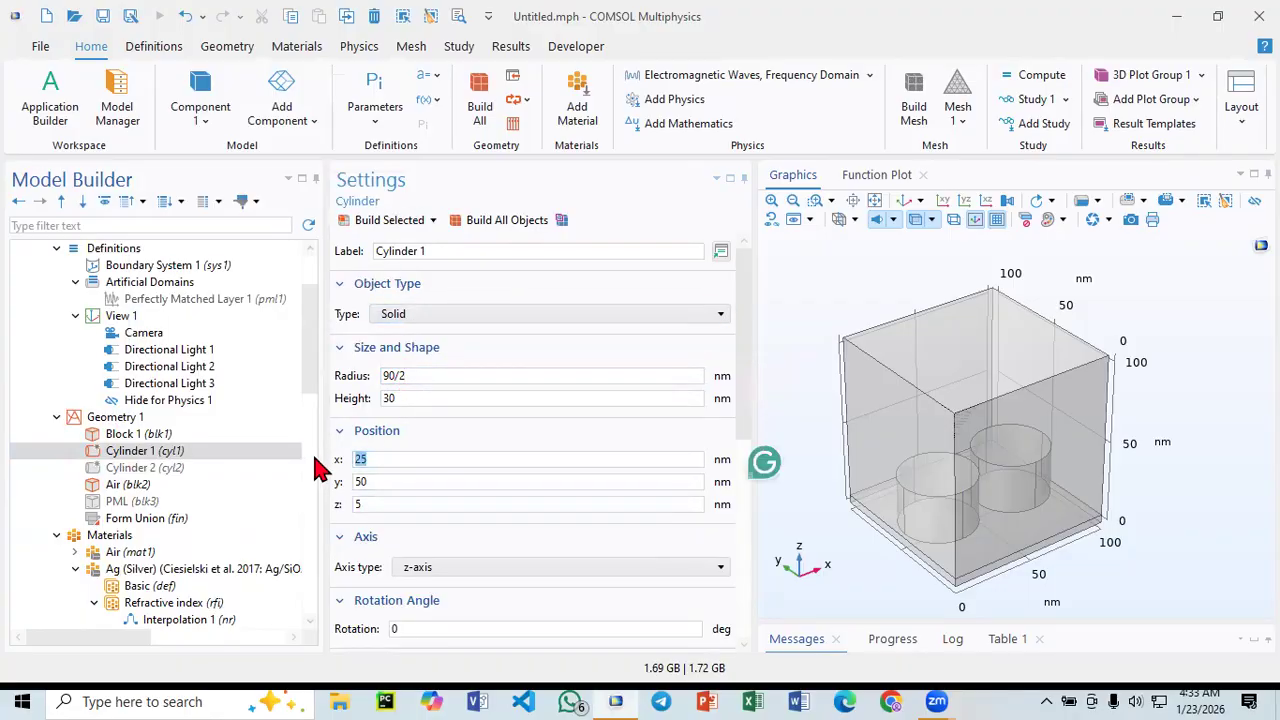
{"action": "type", "text": "50"}
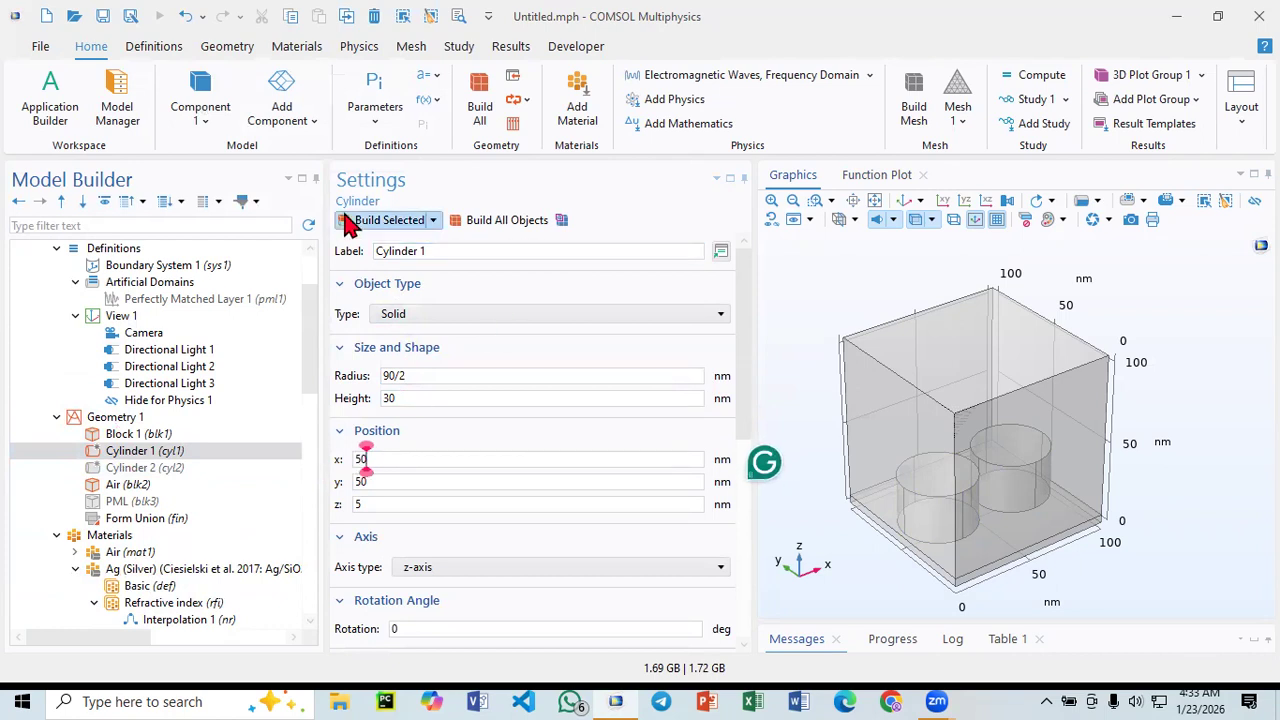
{"action": "left_click", "coordinate": [385, 221]}
- Change the radius of Cylinder 1 to 95/2 nm and rebuild all geometry objects
{"action": "left_click", "coordinate": [394, 376]}
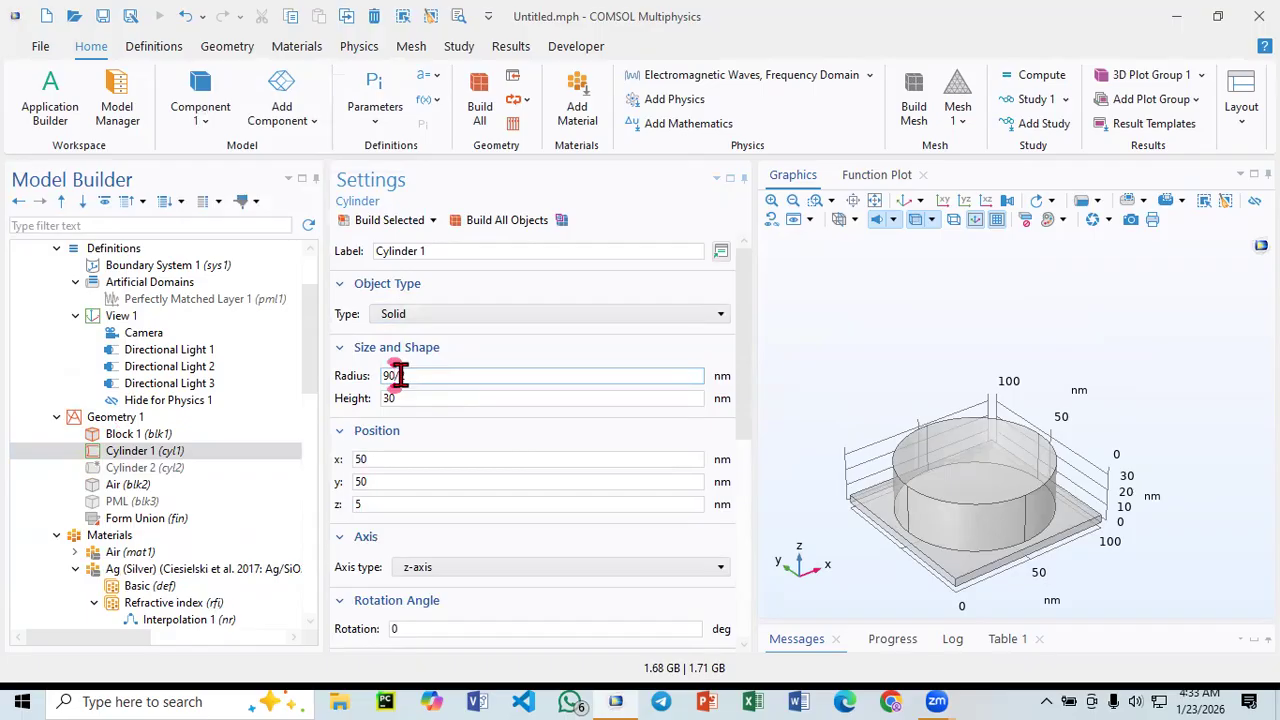
{"action": "key", "text": "BackSpace"}
{"action": "type", "text": "5"}
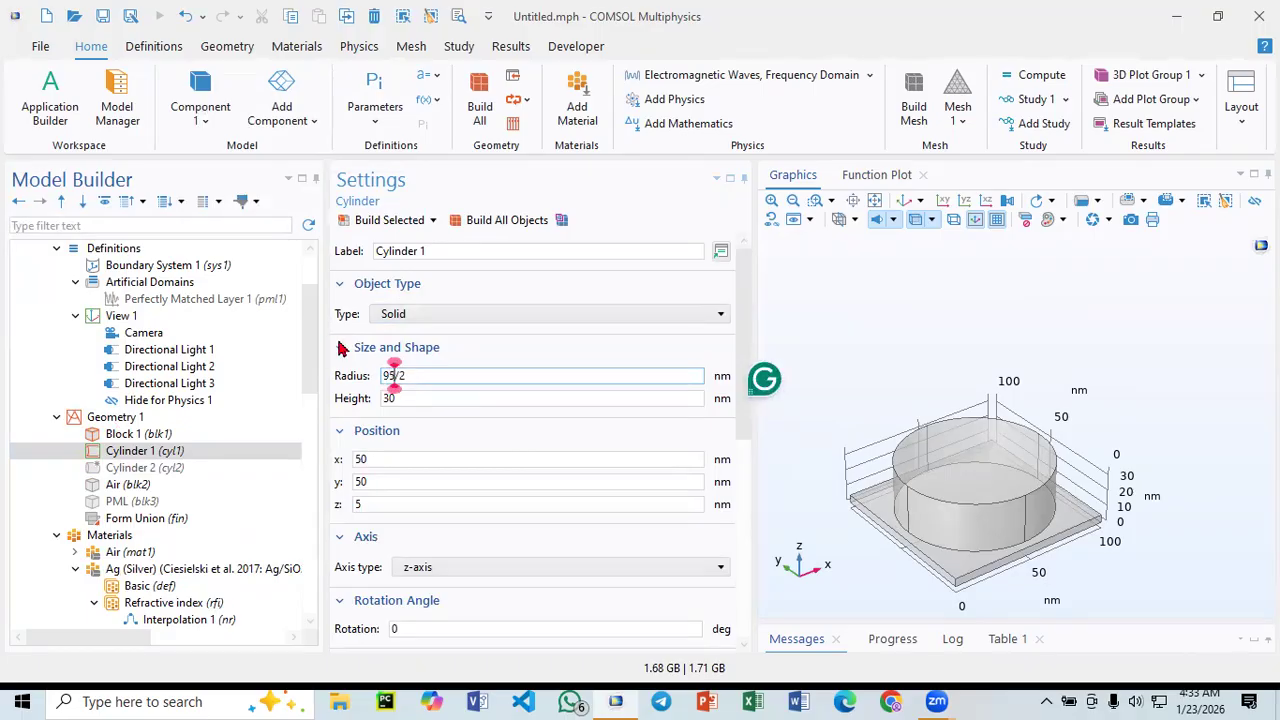
{"action": "left_click", "coordinate": [492, 226]}
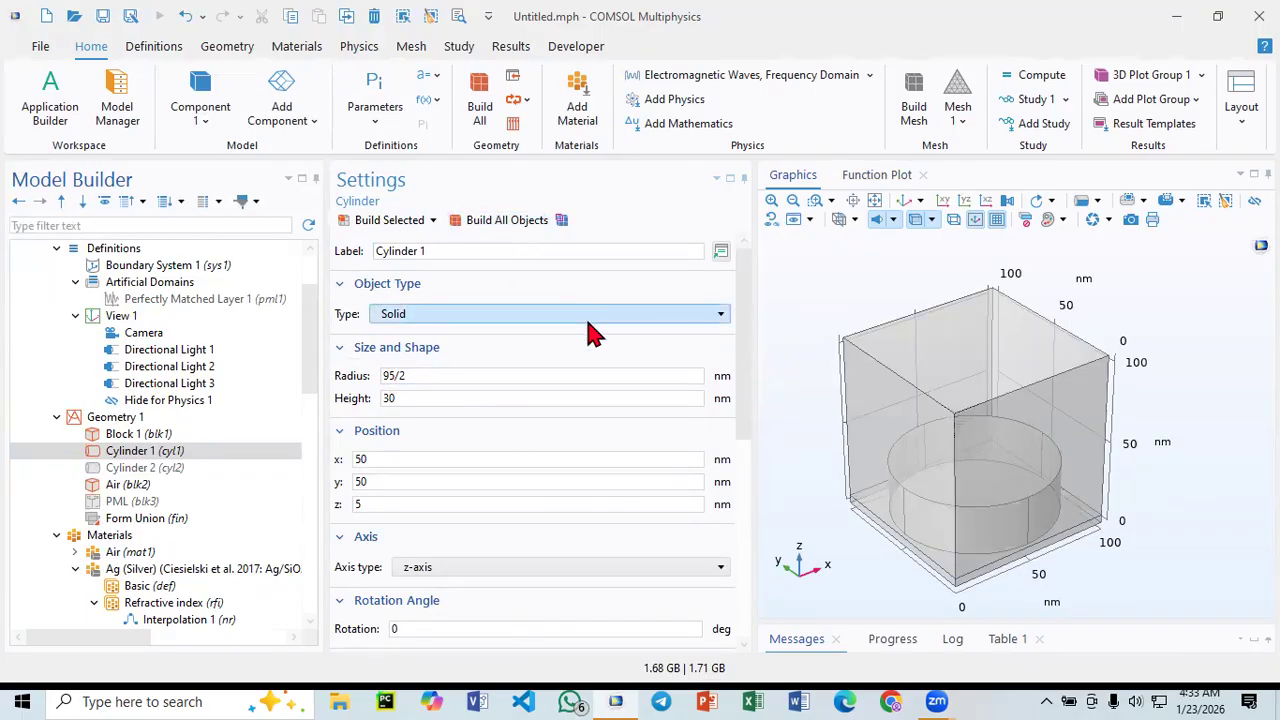
- Set Cylinder 1's height to 50 nm and rebuild all geometry objects
{"action": "left_click_drag", "start_coordinate": [771, 285], "coordinate": [790, 328]}
{"action": "left_click", "coordinate": [381, 398]}
{"action": "double_click", "coordinate": [400, 398]}
{"action": "type", "text": "5"}
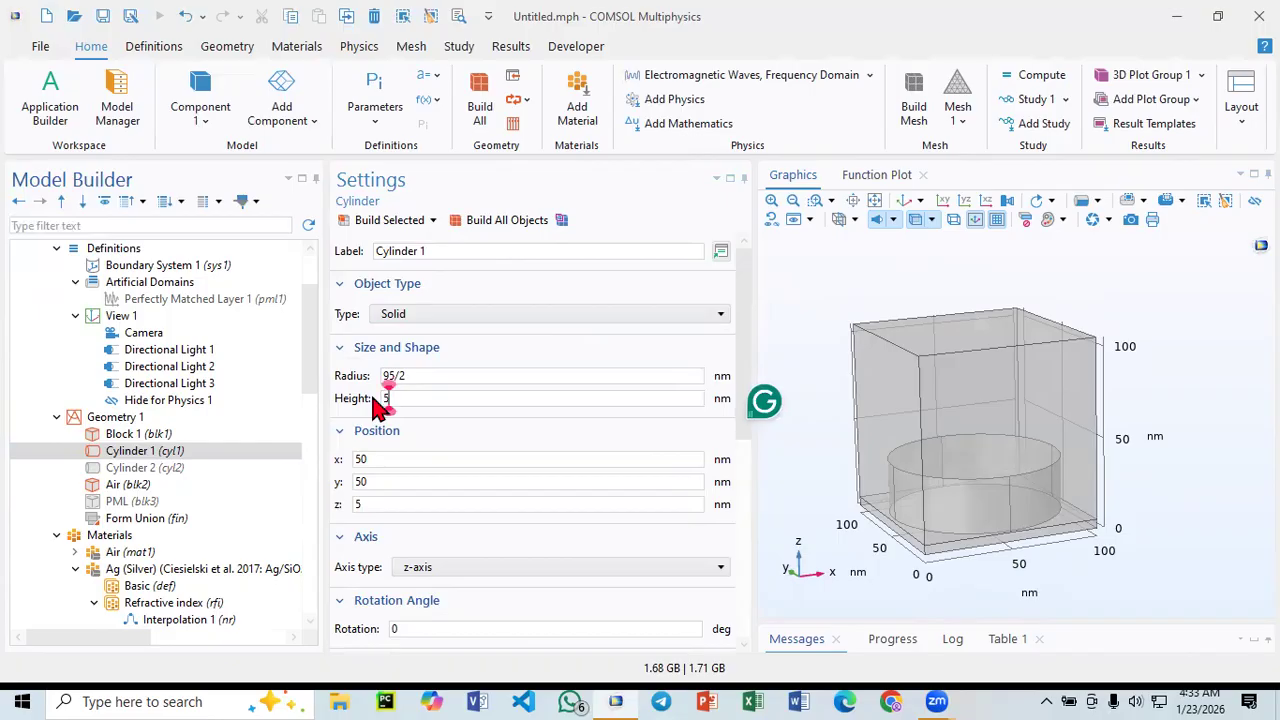
{"action": "type", "text": "0"}
{"action": "left_click", "coordinate": [507, 220]}
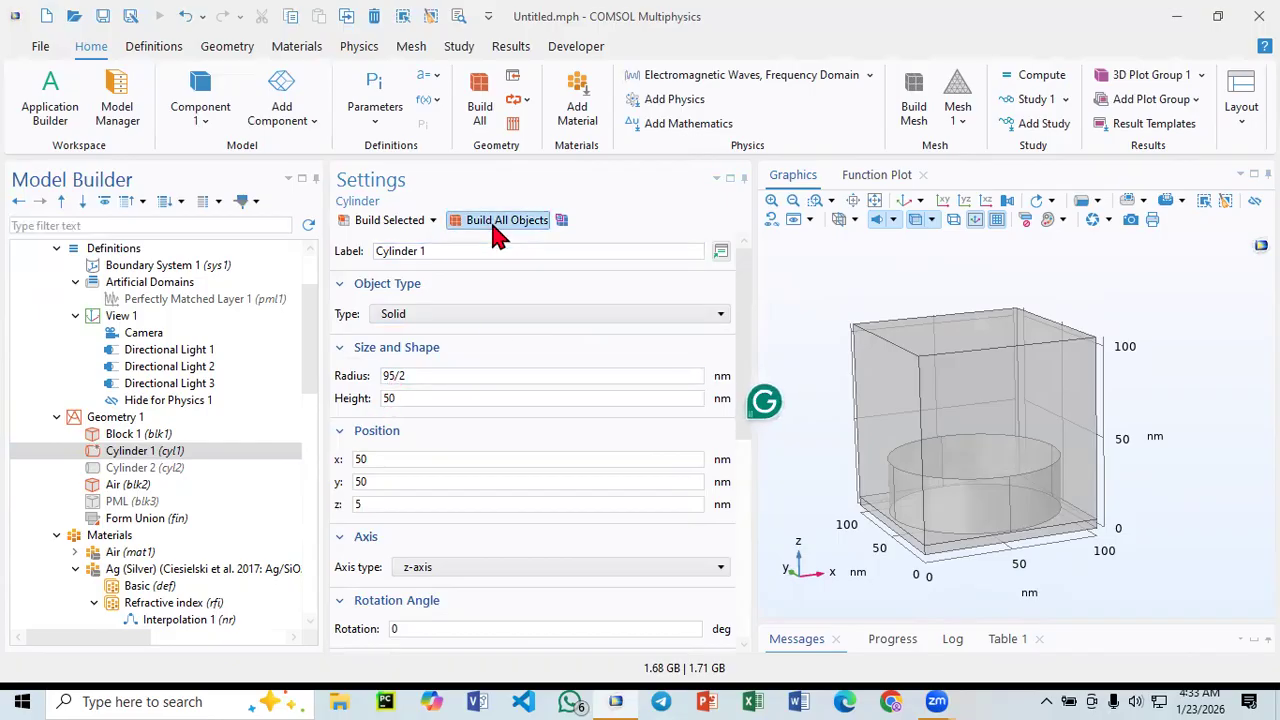
{"action": "mouse_move", "coordinate": [815, 320]}
{"action": "left_mouse_down"}
{"action": "mouse_move", "coordinate": [809, 357]}
{"action": "mouse_move", "coordinate": [808, 320]}
{"action": "left_mouse_up"}
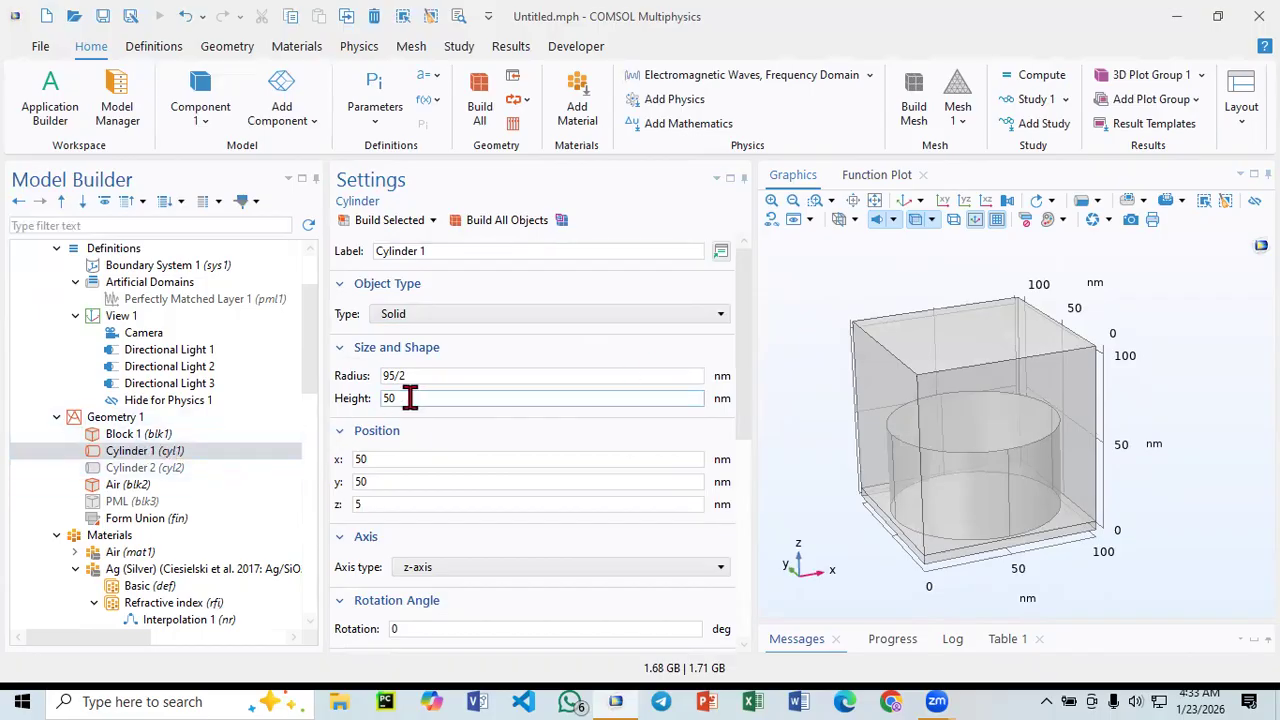
- Set the height of Block 1 to 10 nm and rebuild the geometry
{"action": "left_click", "coordinate": [150, 436]}
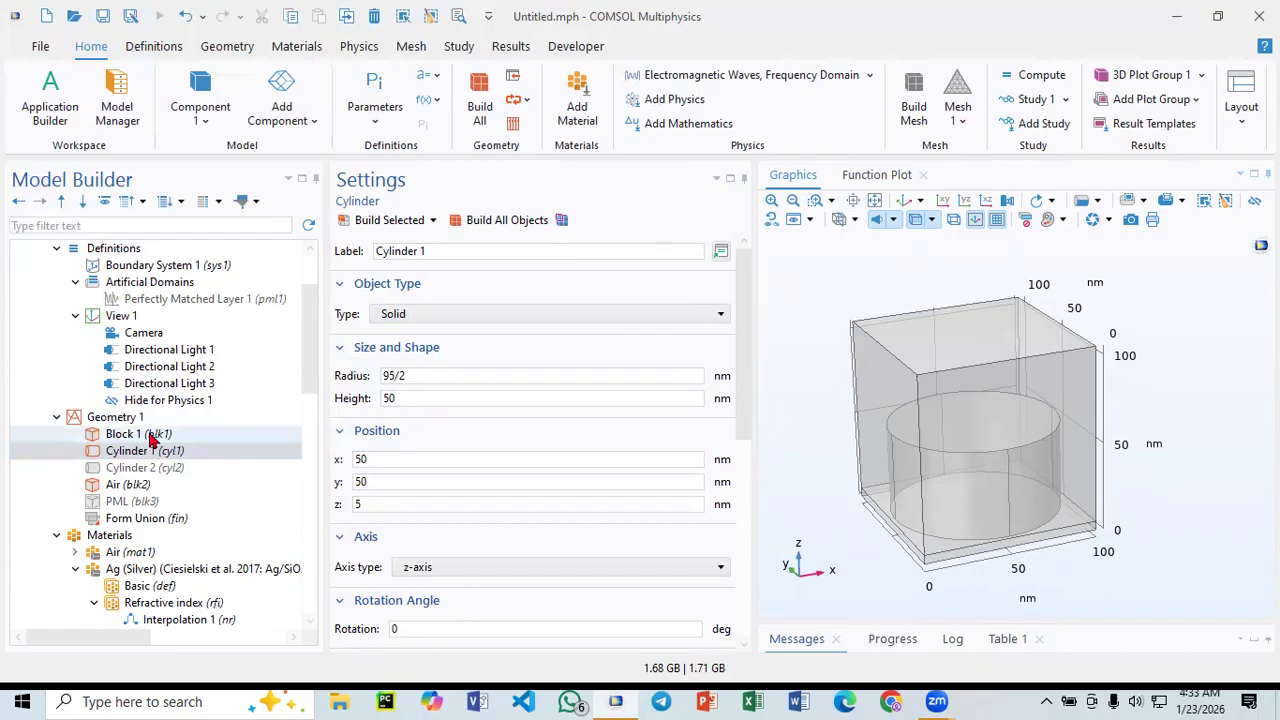
{"action": "double_click", "coordinate": [400, 421]}
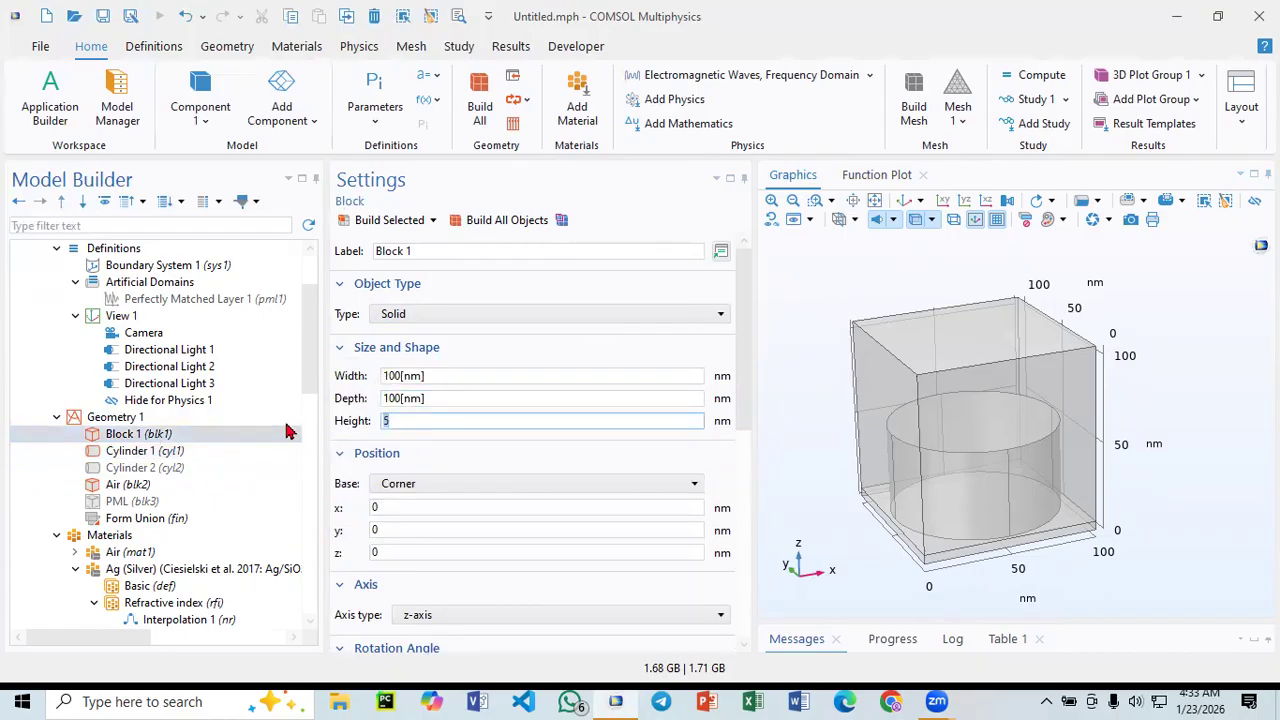
{"action": "type", "text": "10"}
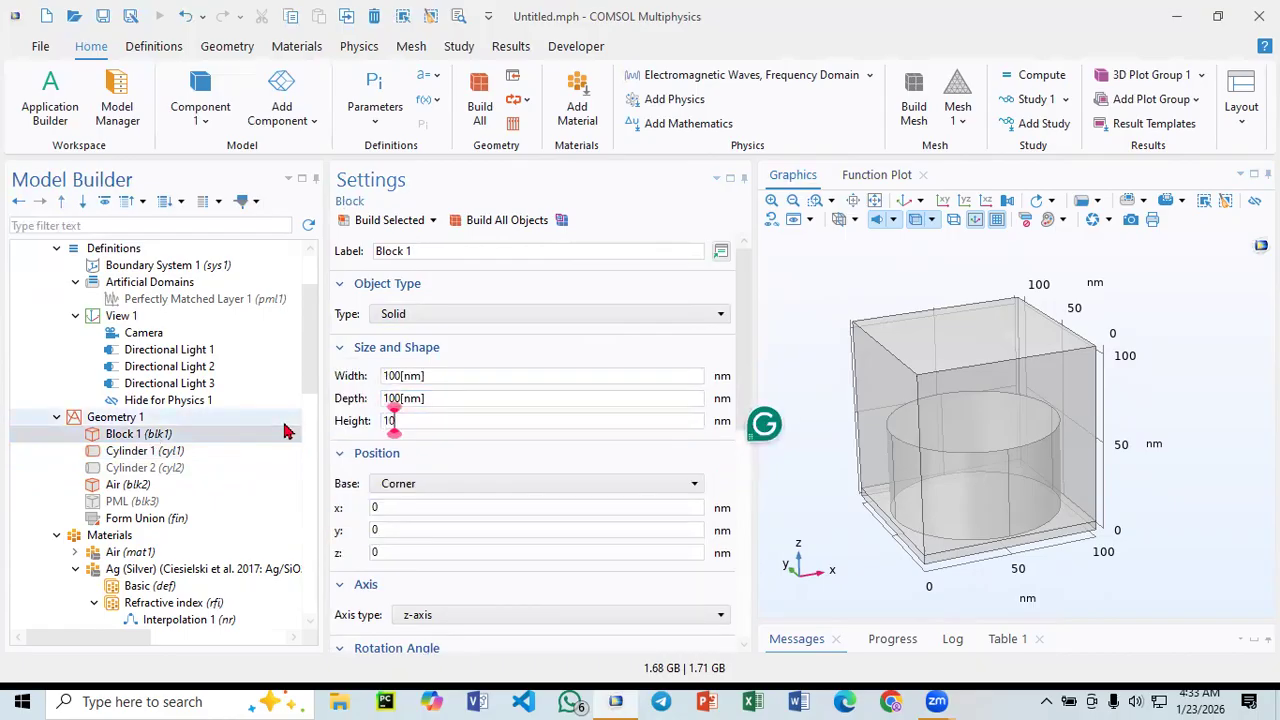
{"action": "left_click", "coordinate": [155, 489]}
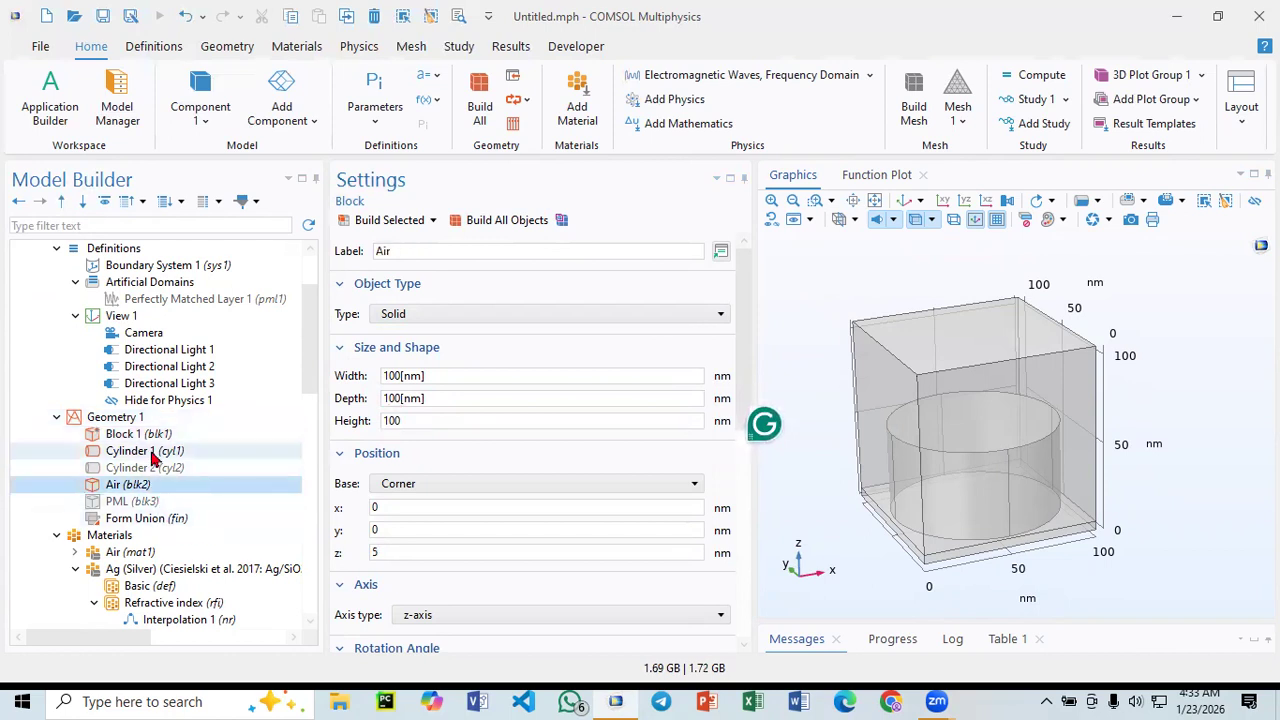
{"action": "left_click", "coordinate": [151, 452]}
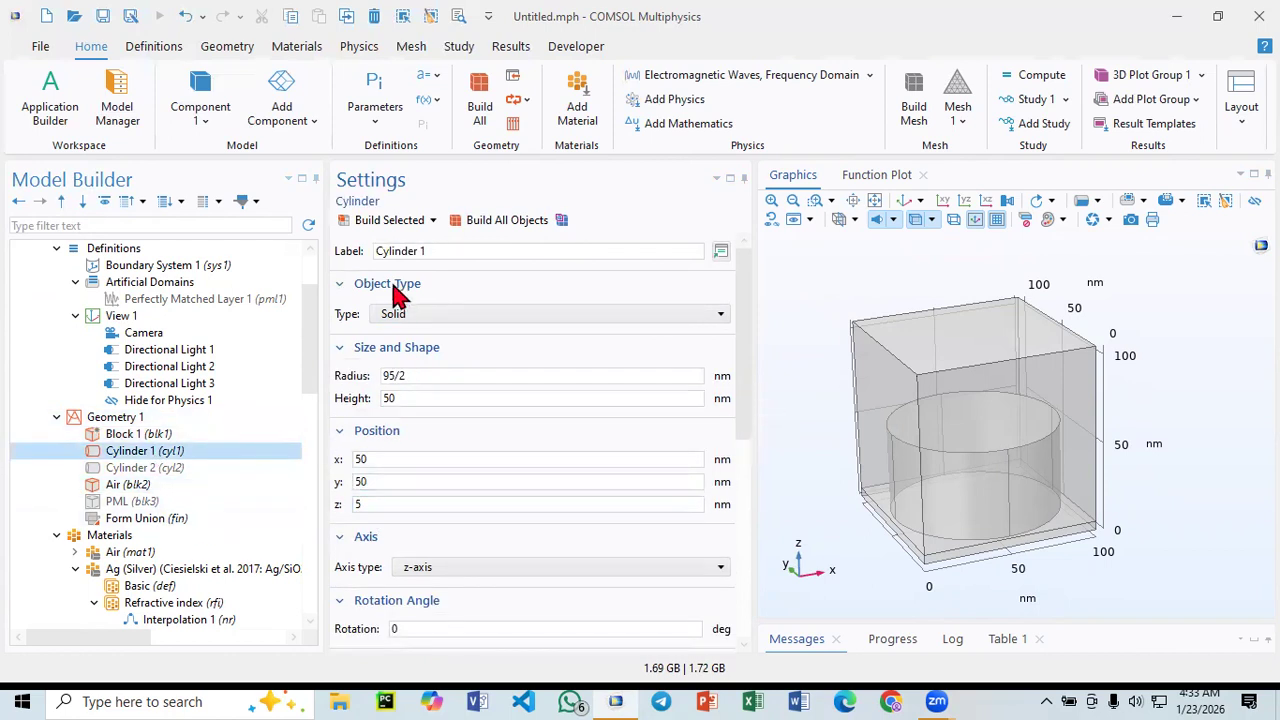
{"action": "mouse_move", "coordinate": [786, 343]}
{"action": "left_mouse_down"}
{"action": "mouse_move", "coordinate": [785, 296]}
{"action": "mouse_move", "coordinate": [775, 333]}
{"action": "left_mouse_up"}
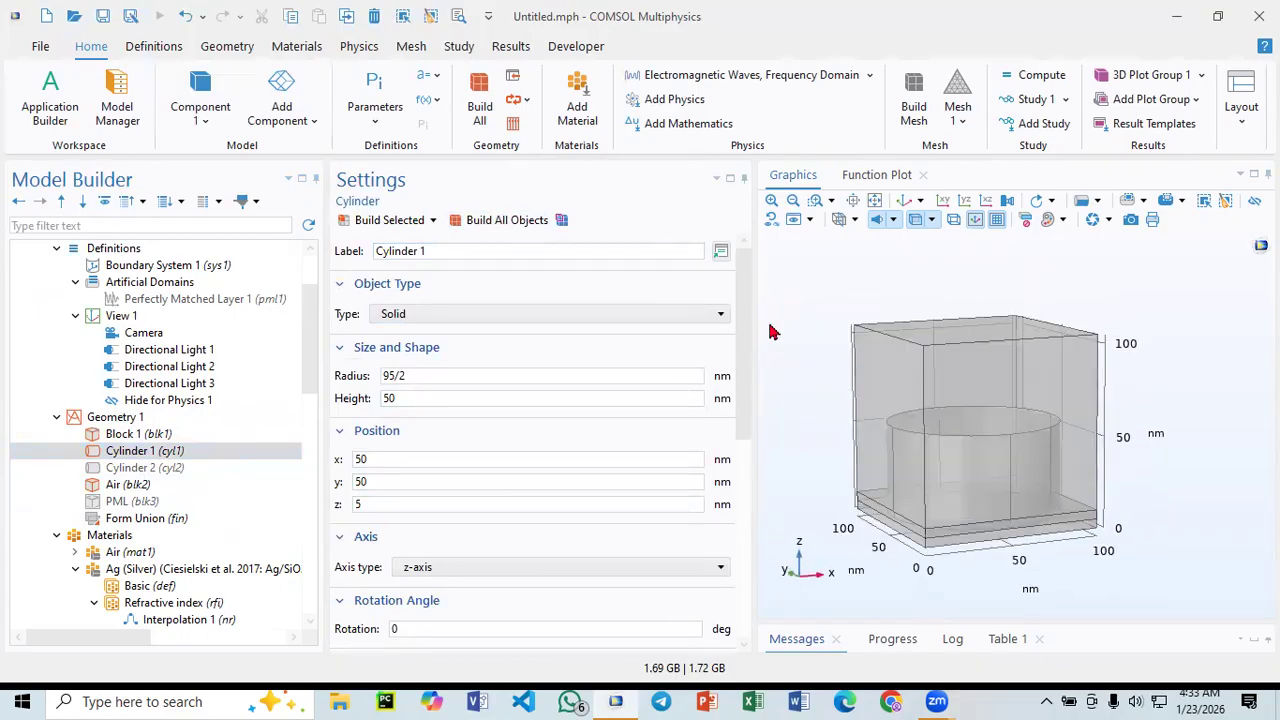
- Set the Air block's z position to 10 nm and build all objects
{"action": "left_click", "coordinate": [146, 489]}
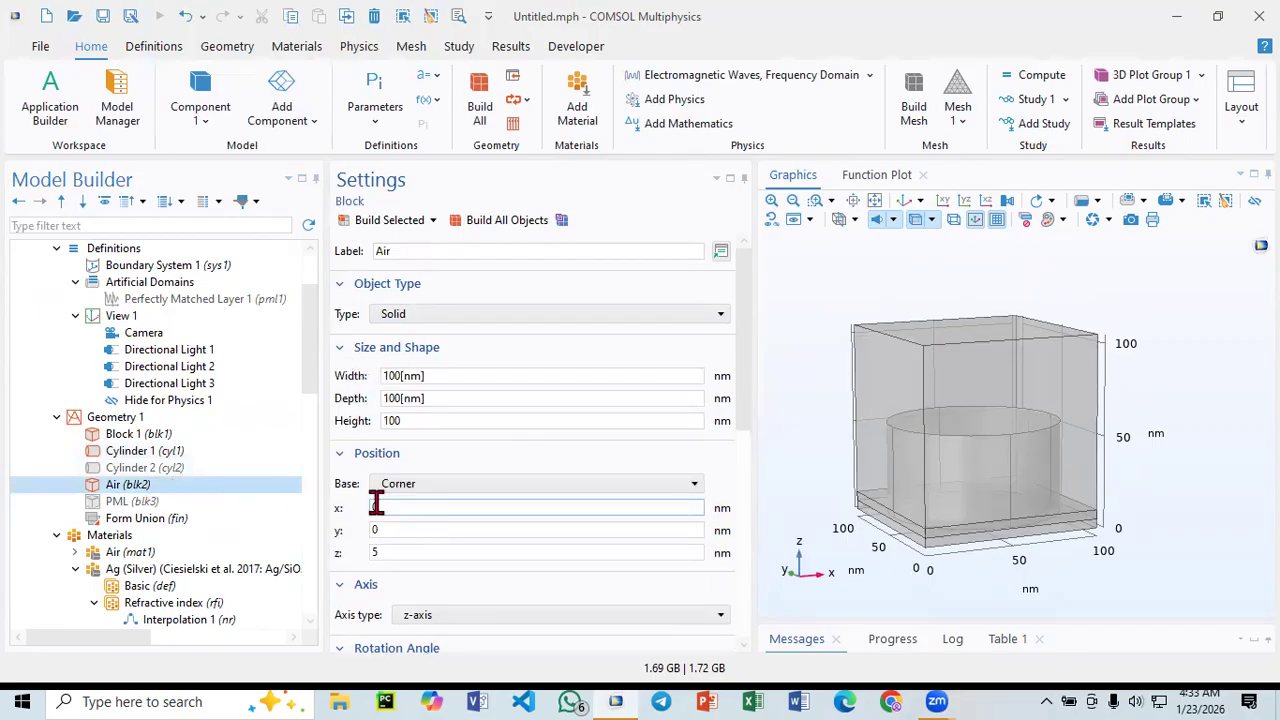
{"action": "left_click", "coordinate": [398, 553]}
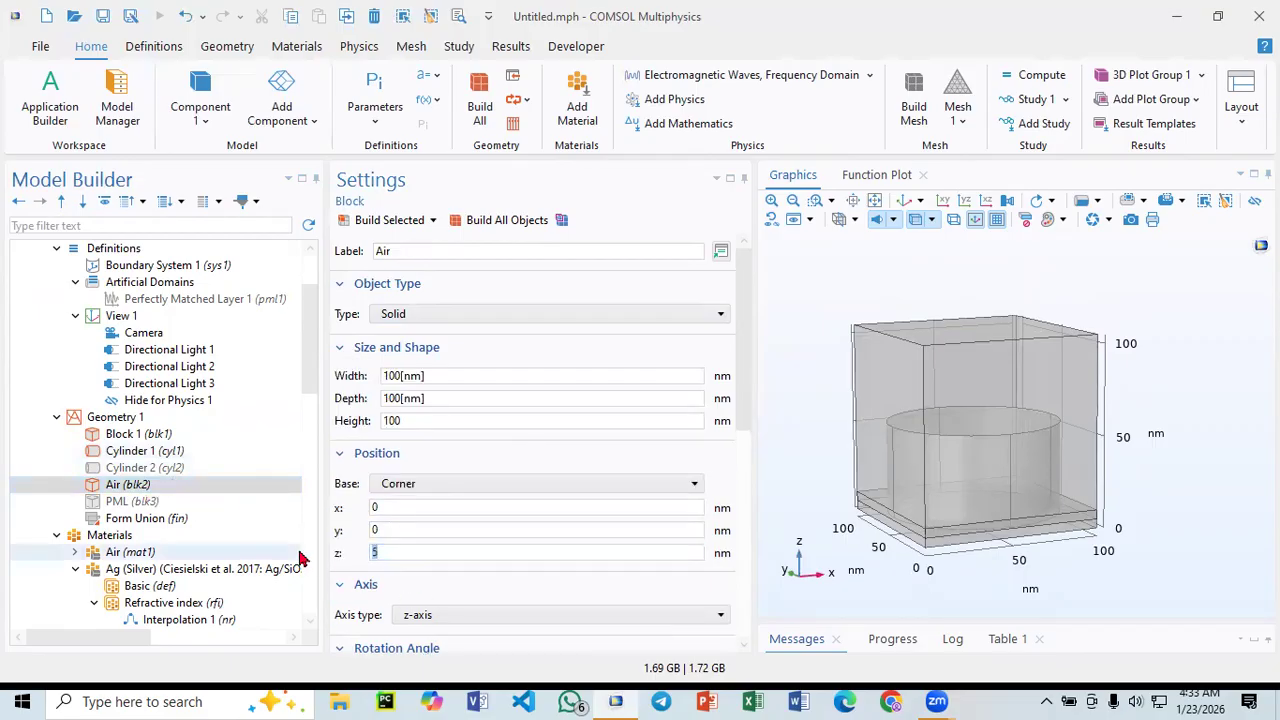
{"action": "type", "text": "10"}
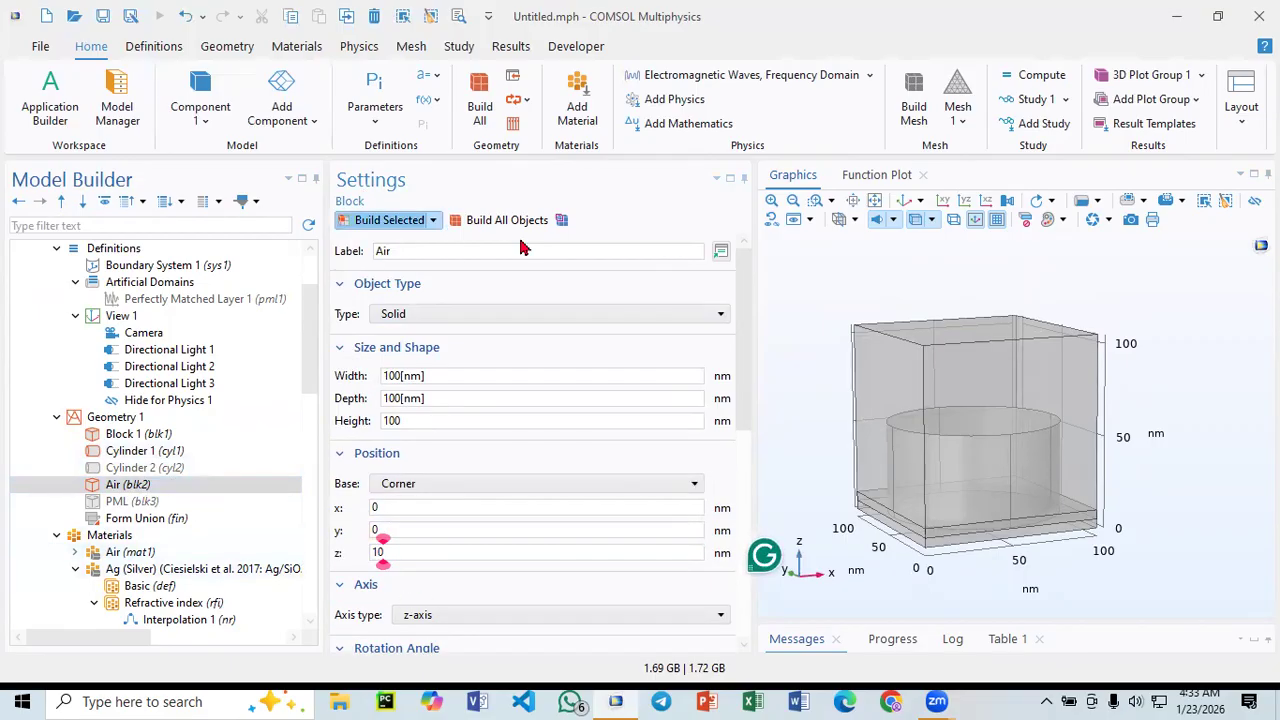
{"action": "left_click", "coordinate": [516, 224]}
{"action": "mouse_move", "coordinate": [777, 360]}
{"action": "left_mouse_down"}
{"action": "mouse_move", "coordinate": [779, 323]}
{"action": "mouse_move", "coordinate": [760, 326]}
{"action": "mouse_move", "coordinate": [760, 340]}
{"action": "mouse_move", "coordinate": [759, 323]}
{"action": "mouse_move", "coordinate": [772, 357]}
{"action": "left_mouse_up"}
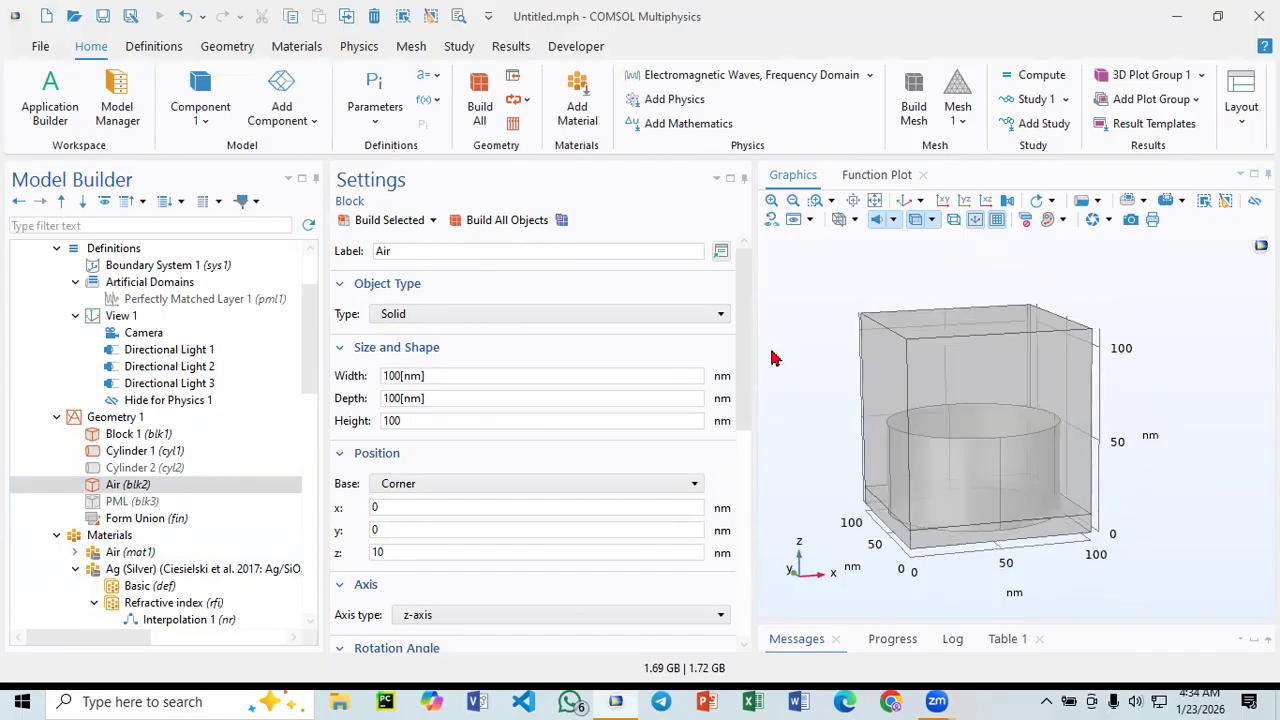
- Check which domains are assigned to the SiO2, silver and air materials
{"action": "scroll", "coordinate": [120, 460], "scroll_direction": "down", "scroll_amount": 5}
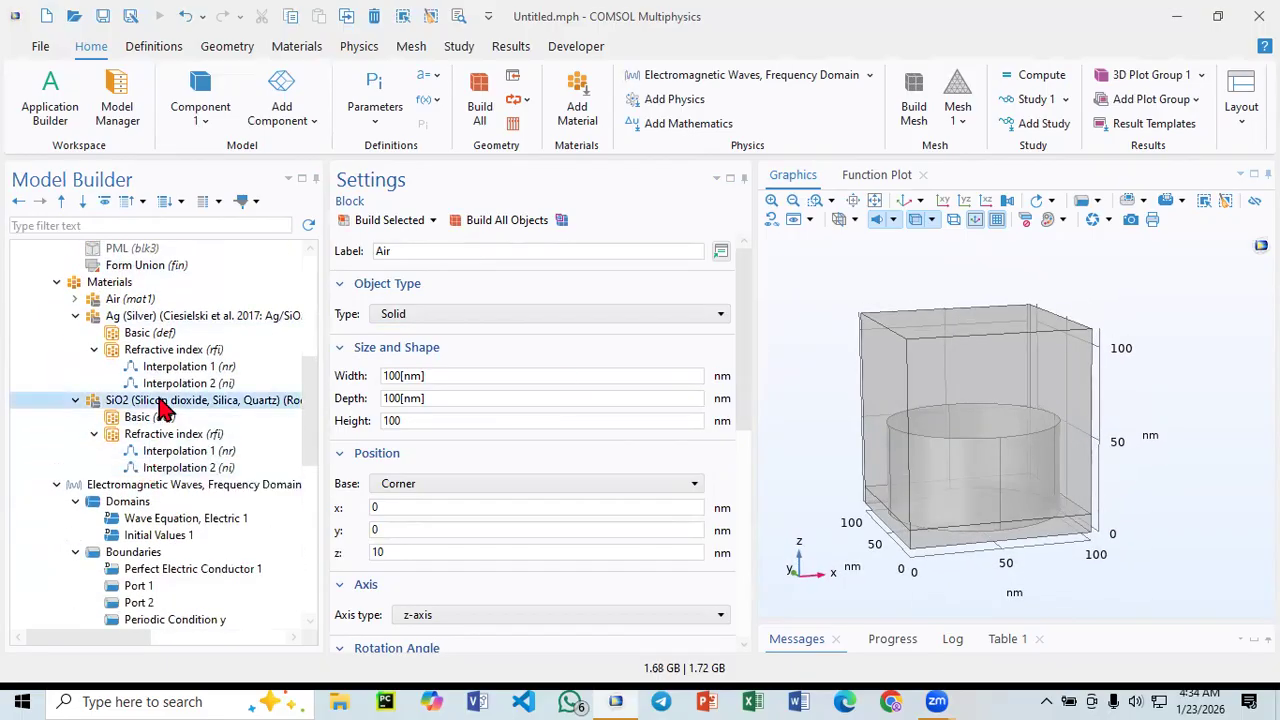
{"action": "left_click", "coordinate": [160, 405]}
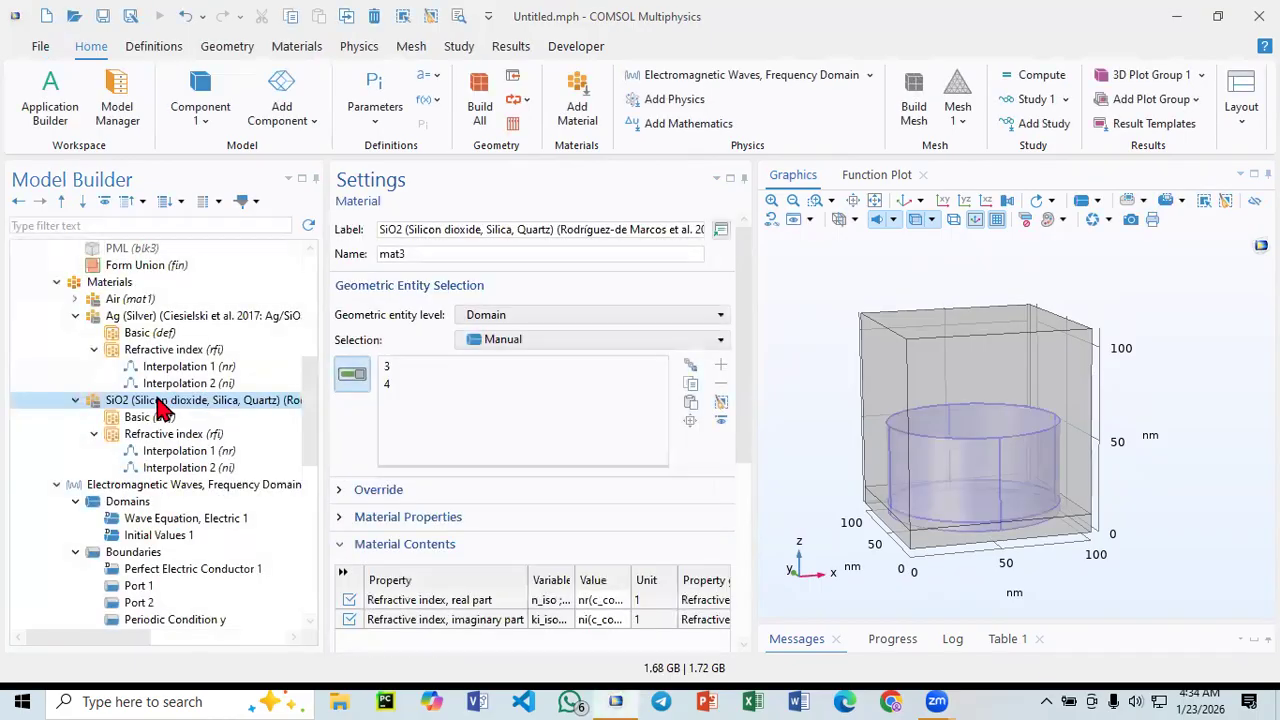
{"action": "left_click", "coordinate": [146, 318]}
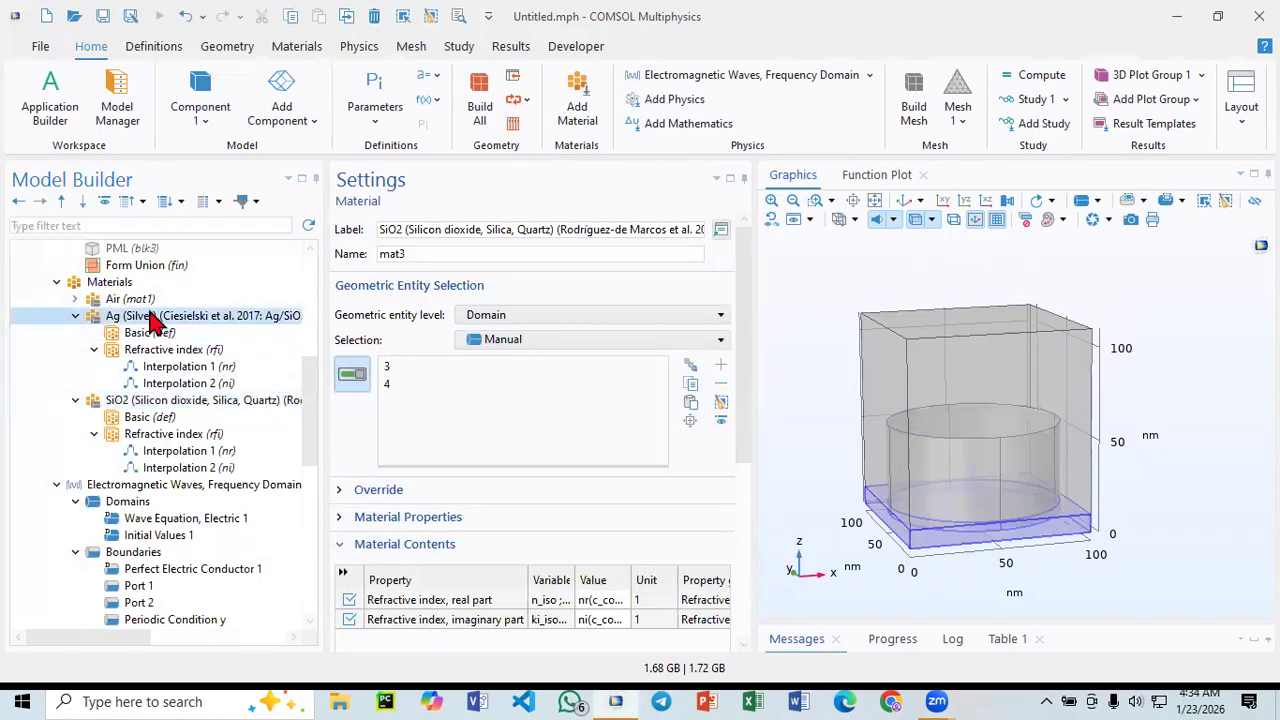
{"action": "left_click", "coordinate": [140, 303]}
- Compute Study 1 for the modified cylinder and block geometry
{"action": "scroll", "coordinate": [110, 400], "scroll_direction": "down", "scroll_amount": 8}
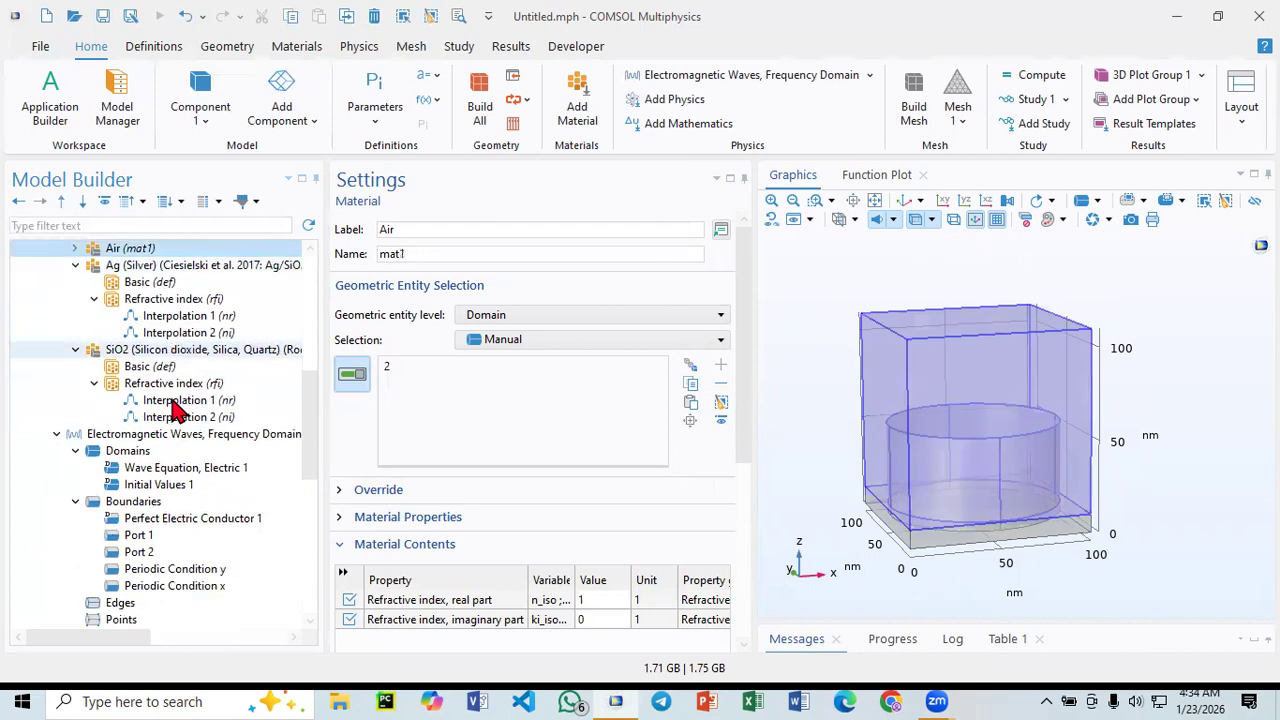
{"action": "left_click", "coordinate": [90, 400]}
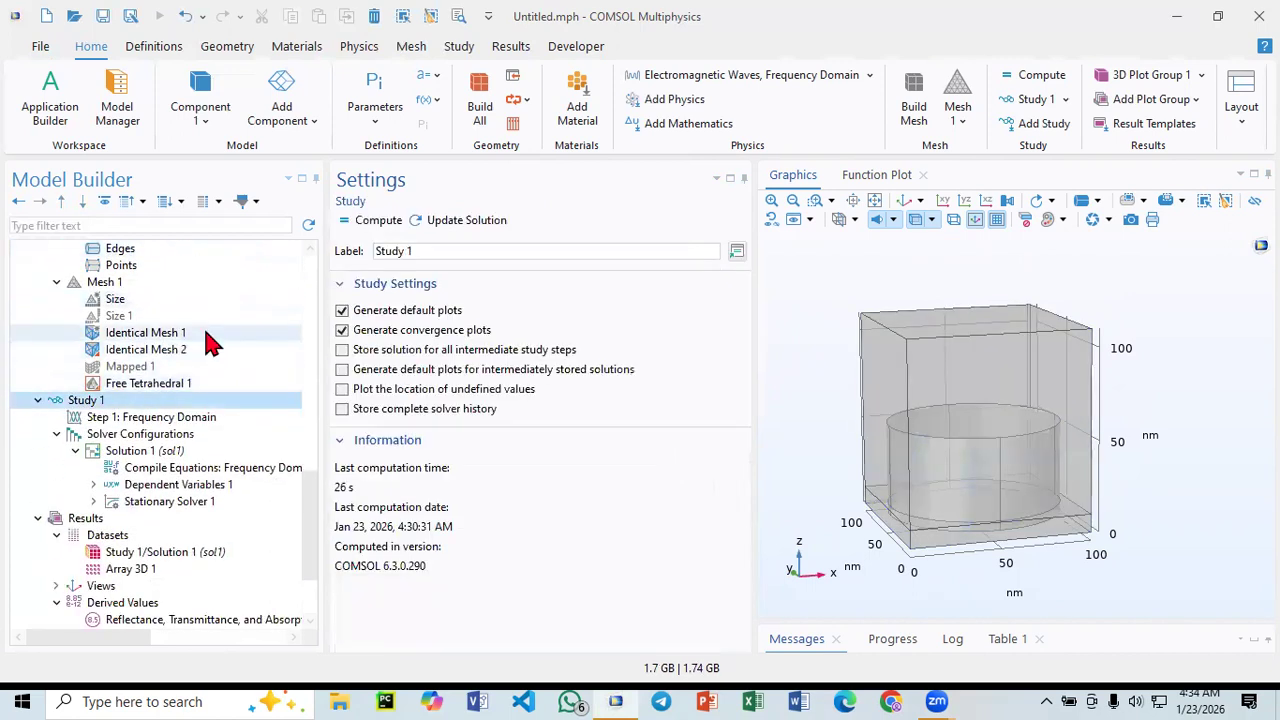
{"action": "left_click", "coordinate": [378, 222]}
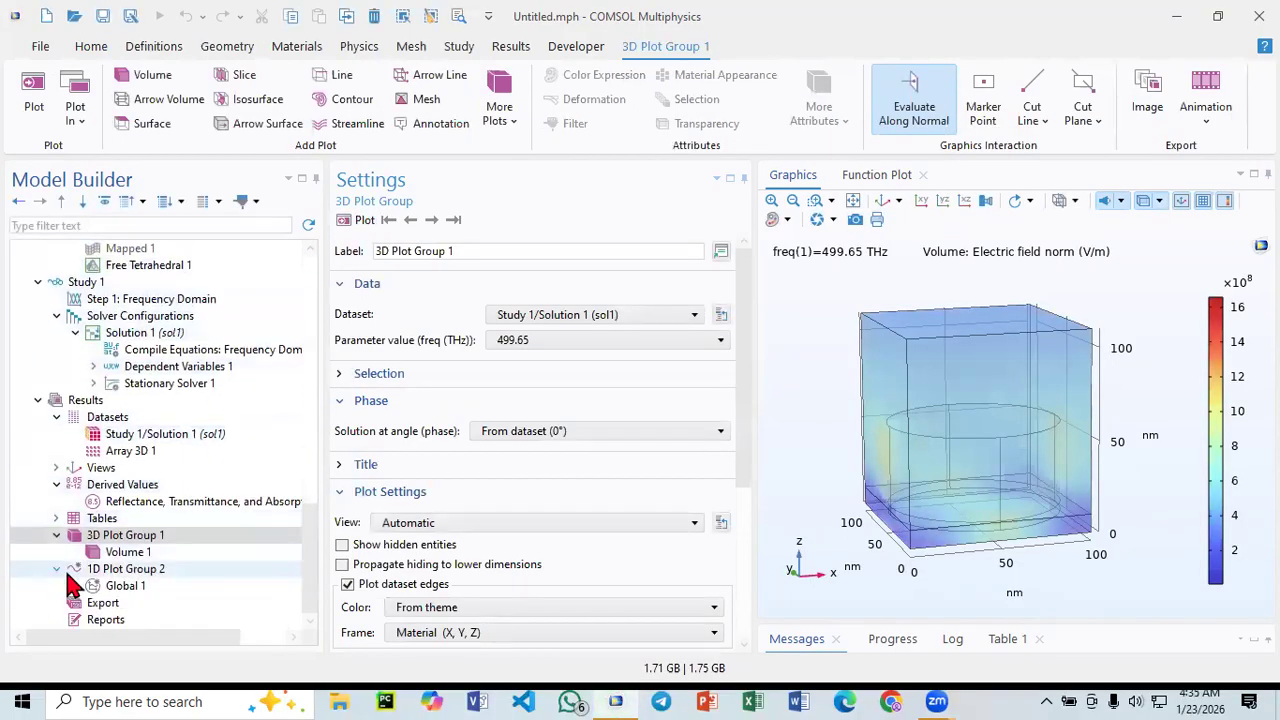
- Inspect the electric field norm plot, then read the absorptance and reflectance points in 1D Plot Group 2
{"action": "mouse_move", "coordinate": [854, 317]}
{"action": "left_mouse_down"}
{"action": "mouse_move", "coordinate": [886, 249]}
{"action": "mouse_move", "coordinate": [878, 290]}
{"action": "mouse_move", "coordinate": [853, 309]}
{"action": "mouse_move", "coordinate": [802, 289]}
{"action": "mouse_move", "coordinate": [835, 308]}
{"action": "left_mouse_up"}
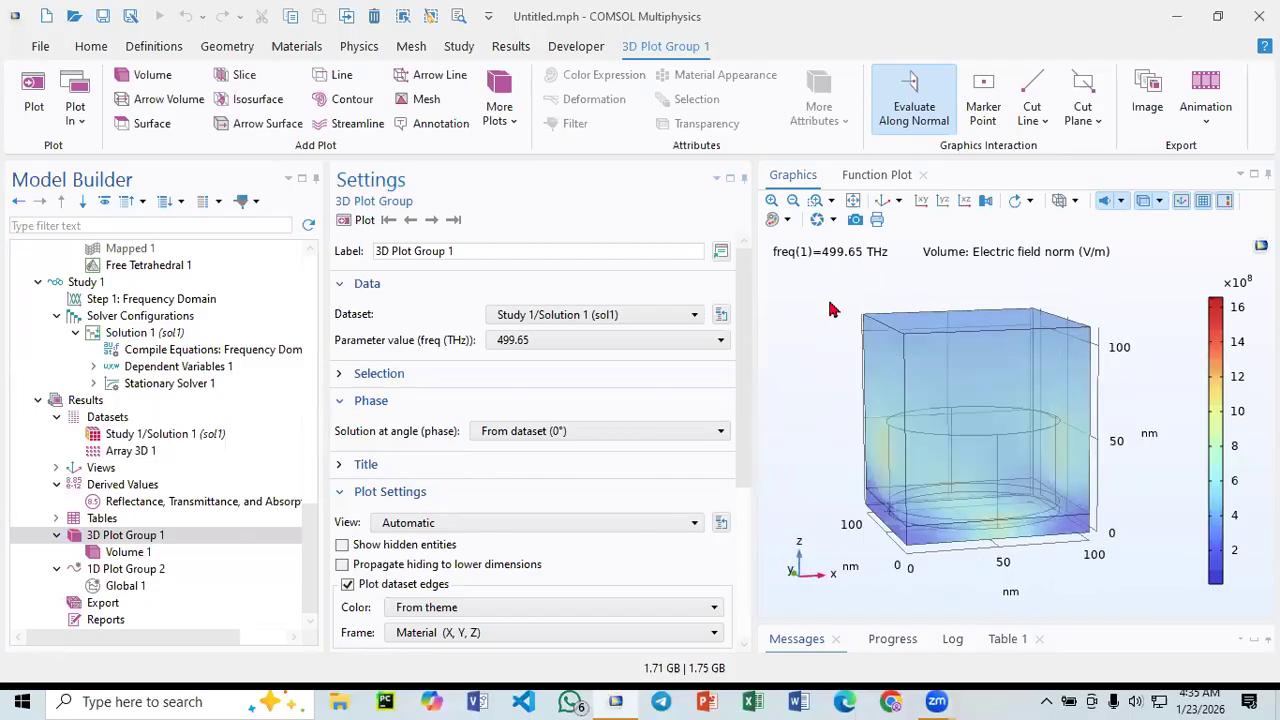
{"action": "left_click", "coordinate": [150, 568]}
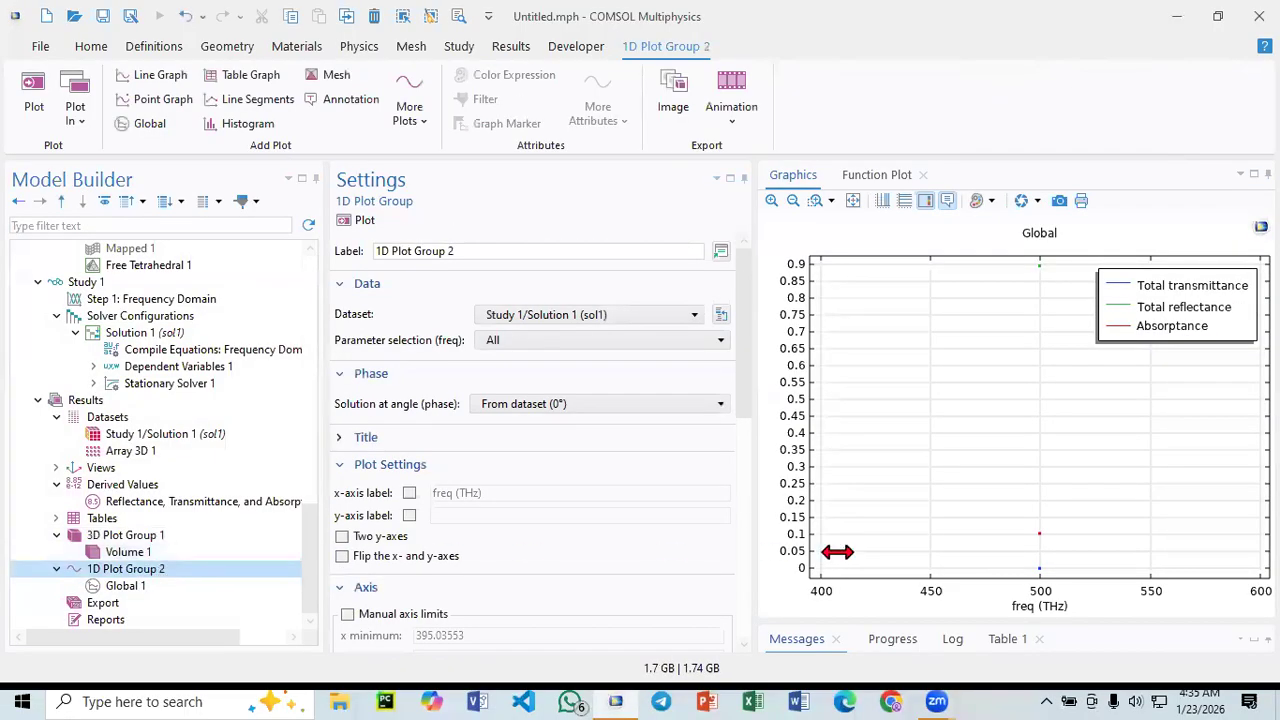
{"action": "mouse_move", "coordinate": [1038, 533]}
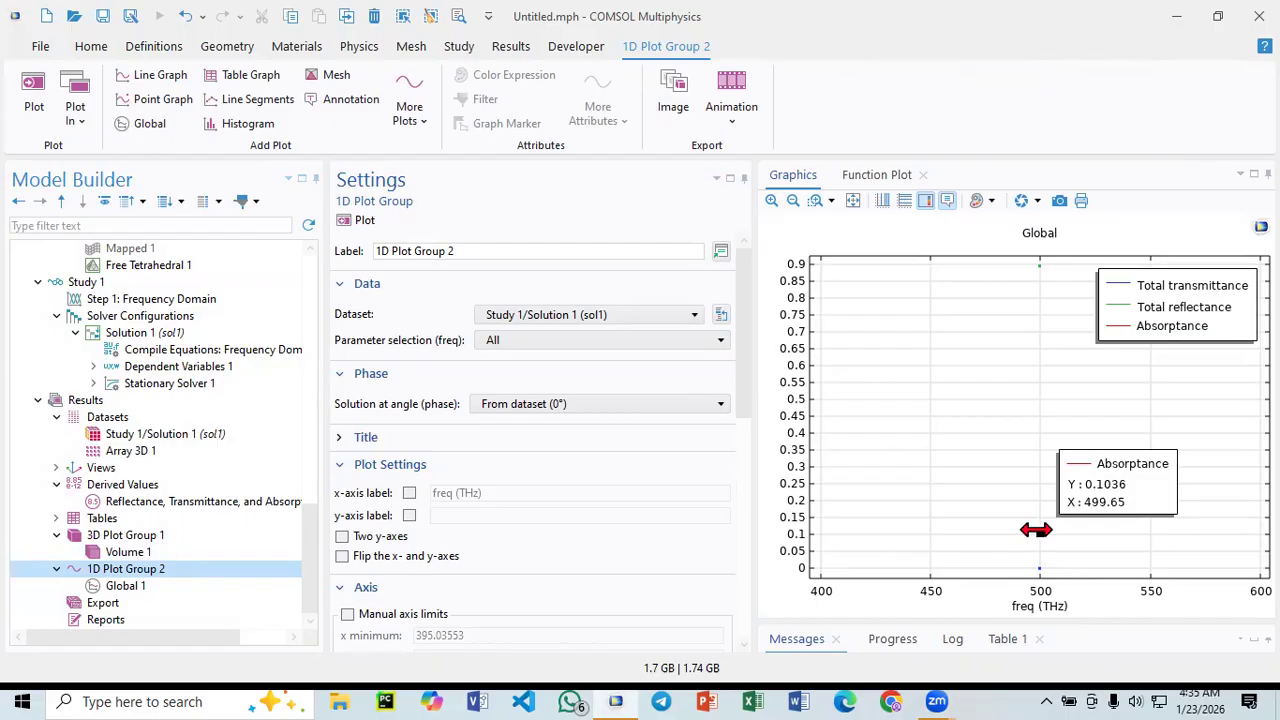
{"action": "mouse_move", "coordinate": [1040, 268]}
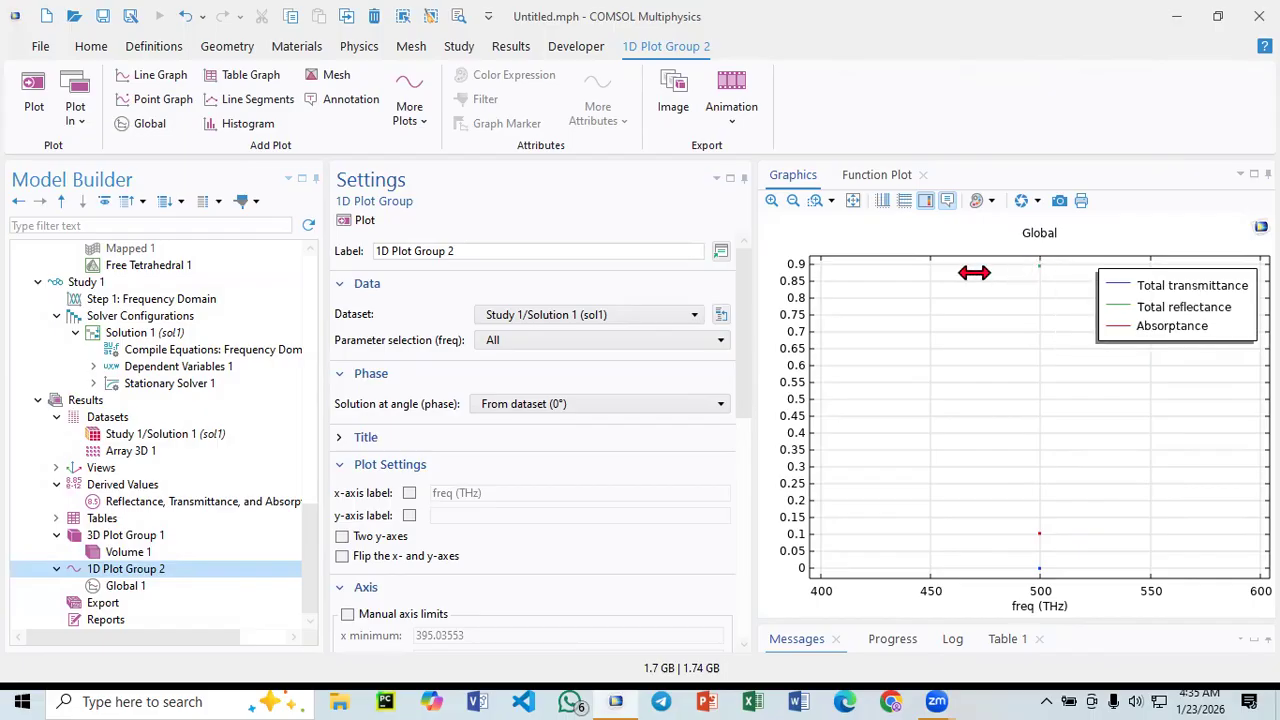
- Change the wavelength expression in Parameters 1 to 300[nm]
{"action": "scroll", "coordinate": [142, 535], "scroll_direction": "up", "scroll_amount": 7}
{"action": "scroll", "coordinate": [142, 535], "scroll_direction": "up", "scroll_amount": 9}
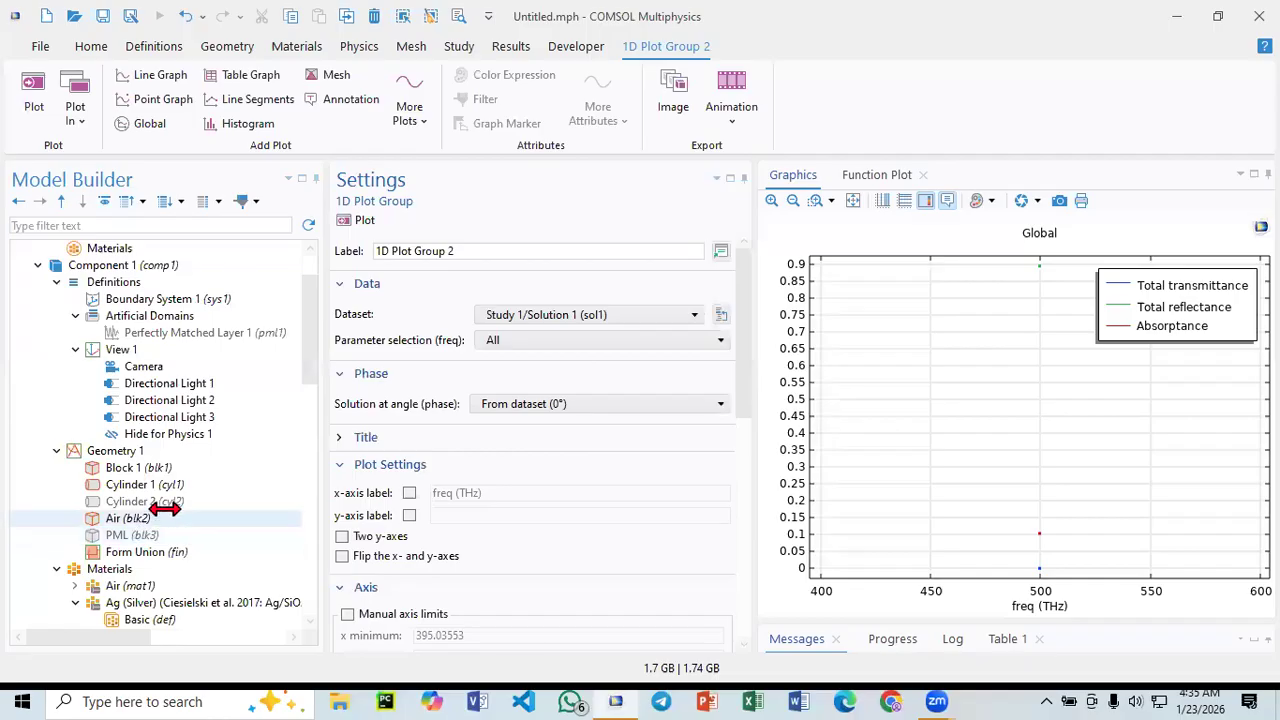
{"action": "left_click", "coordinate": [167, 484]}
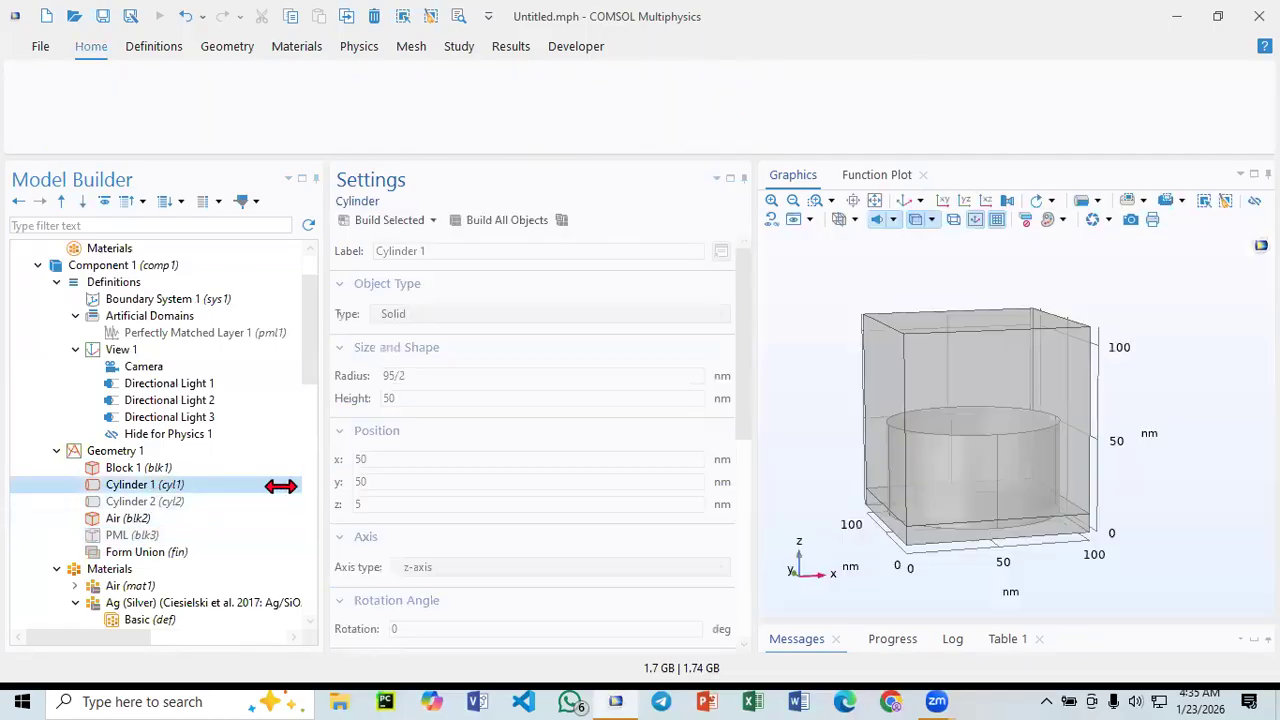
{"action": "scroll", "coordinate": [86, 428], "scroll_direction": "up", "scroll_amount": 2}
{"action": "left_click", "coordinate": [128, 289]}
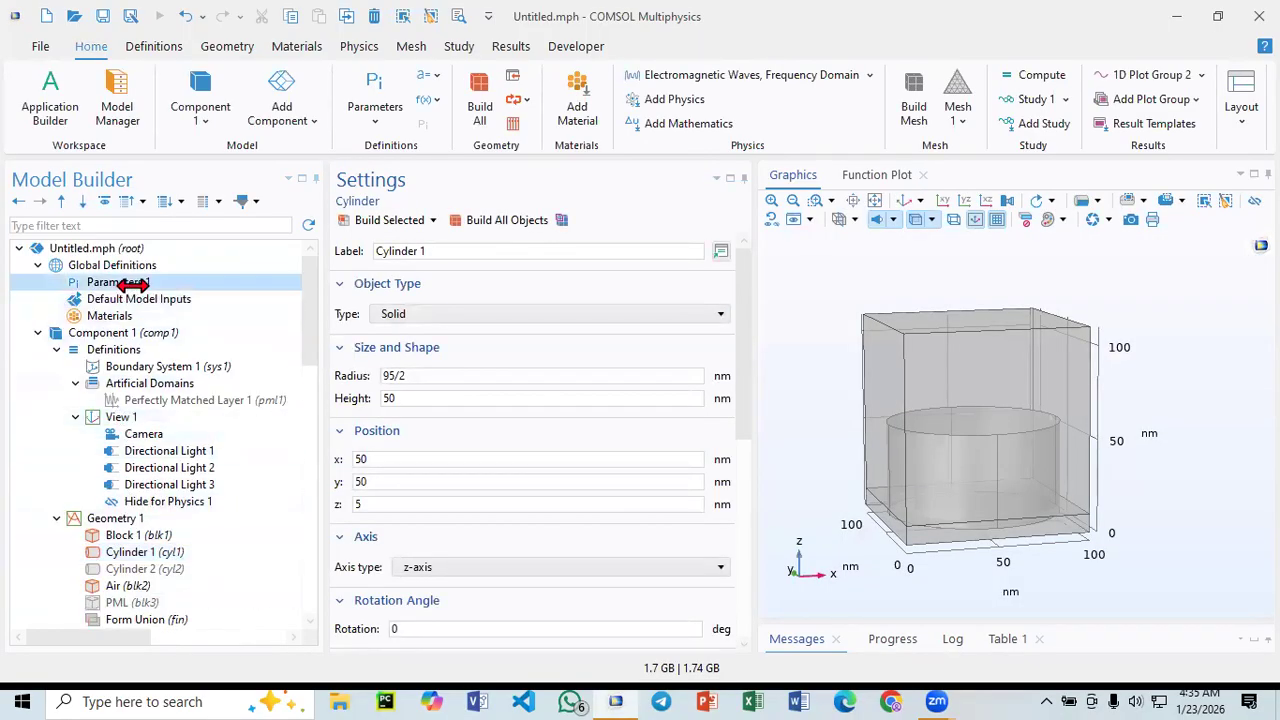
{"action": "left_click", "coordinate": [418, 324]}
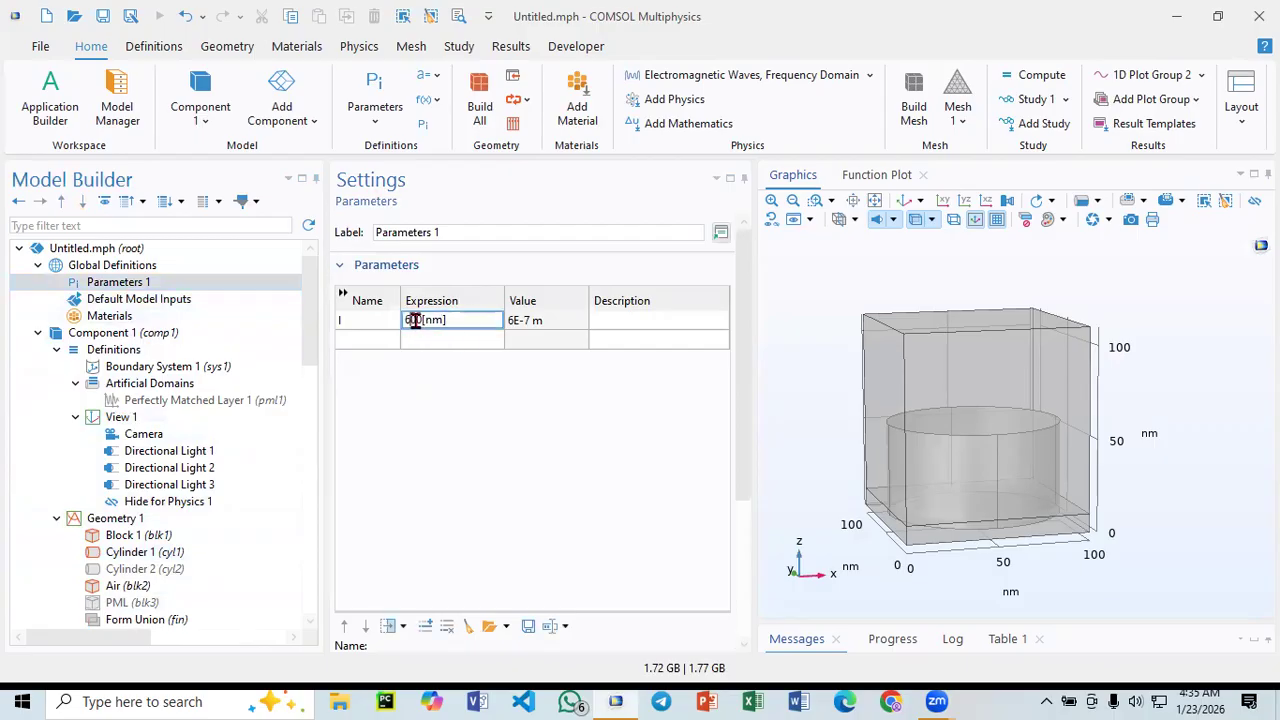
{"action": "key", "text": "BackSpace"}
{"action": "type", "text": "3"}
- Recompute Study 1 with the 300 nm wavelength
{"action": "scroll", "coordinate": [226, 518], "scroll_direction": "down", "scroll_amount": 2}
{"action": "scroll", "coordinate": [210, 530], "scroll_direction": "down", "scroll_amount": 10}
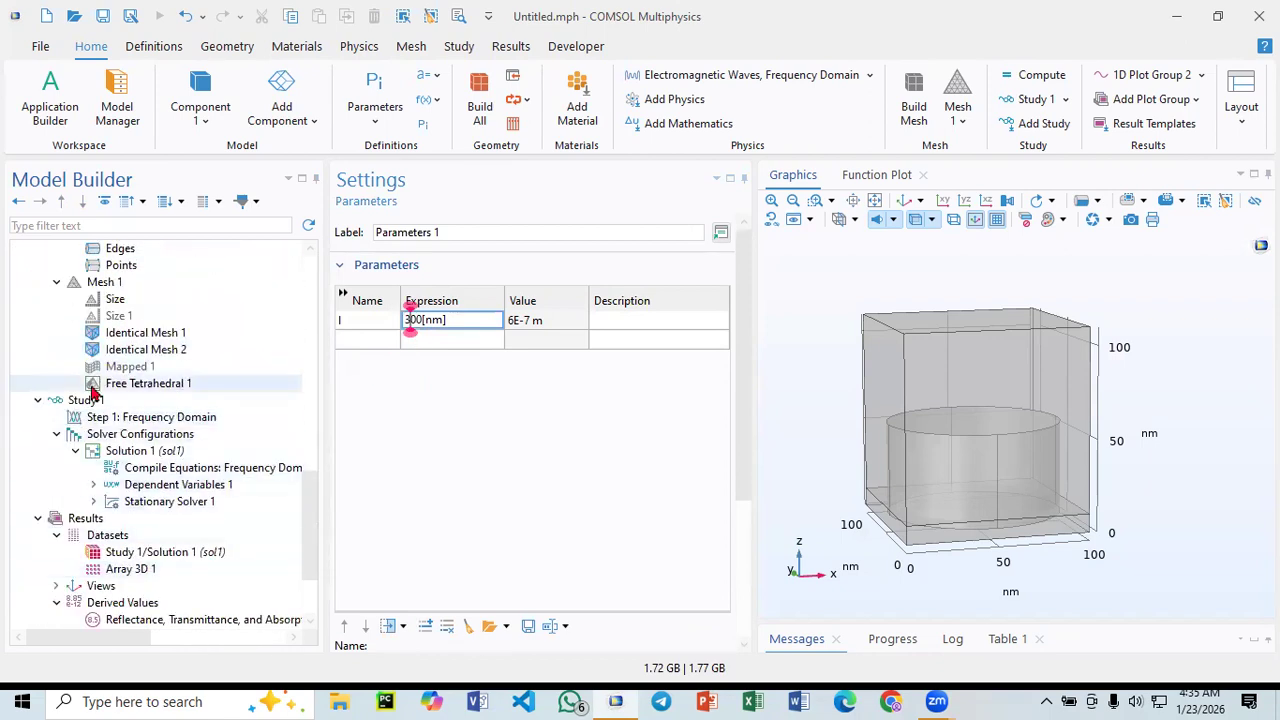
{"action": "left_click", "coordinate": [90, 400]}
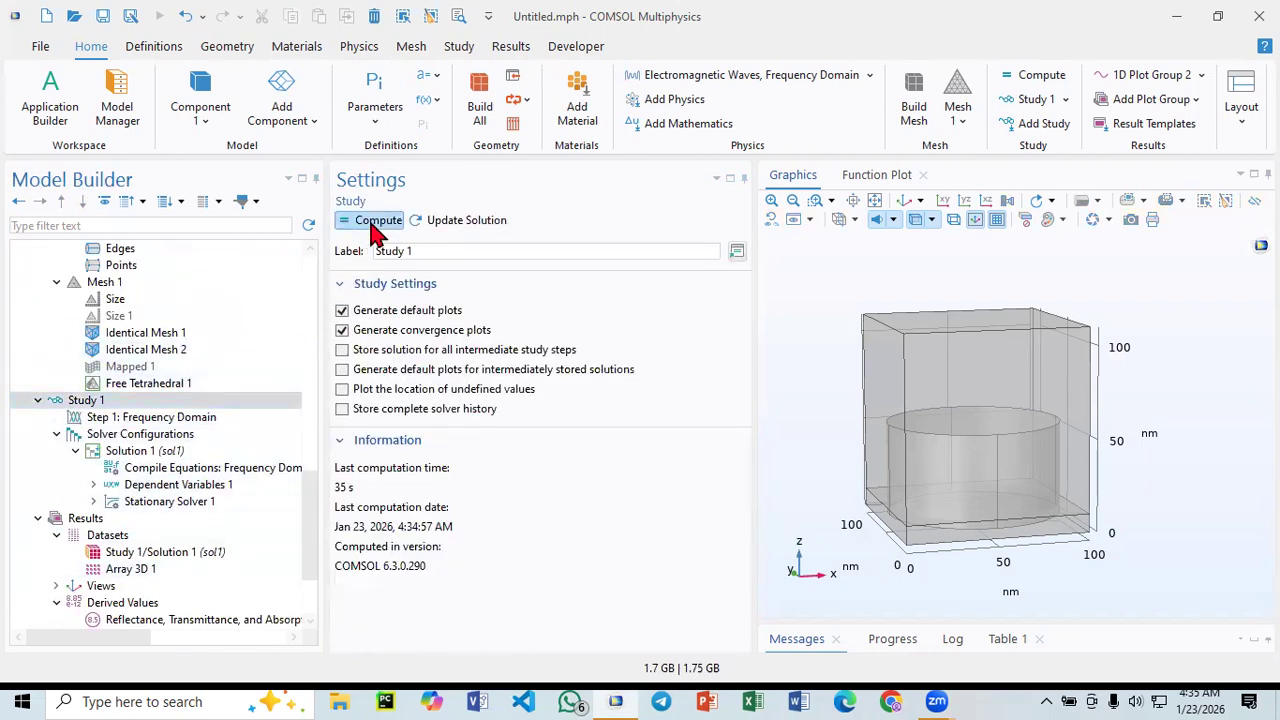
{"action": "left_click", "coordinate": [378, 221]}
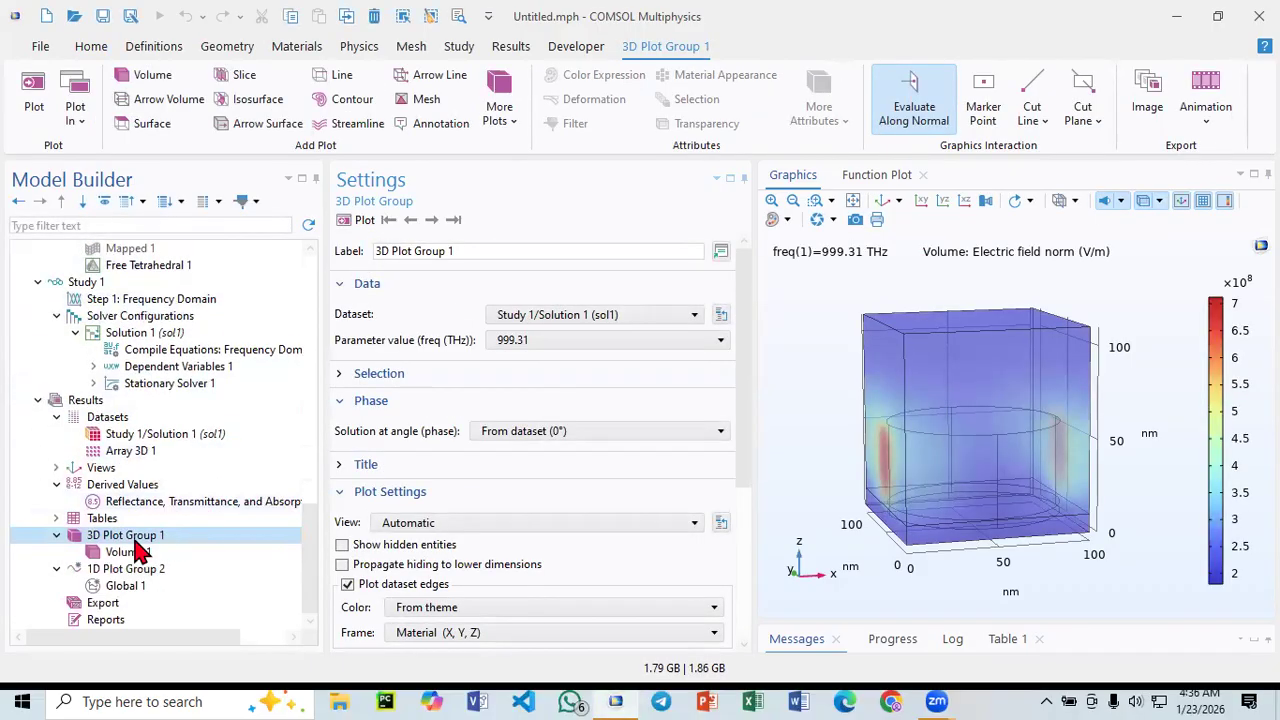
- Read the absorptance, transmittance and reflectance points in 1D Plot Group 2, then examine the electric field norm from below in 3D Plot Group 1
{"action": "left_click", "coordinate": [120, 569]}
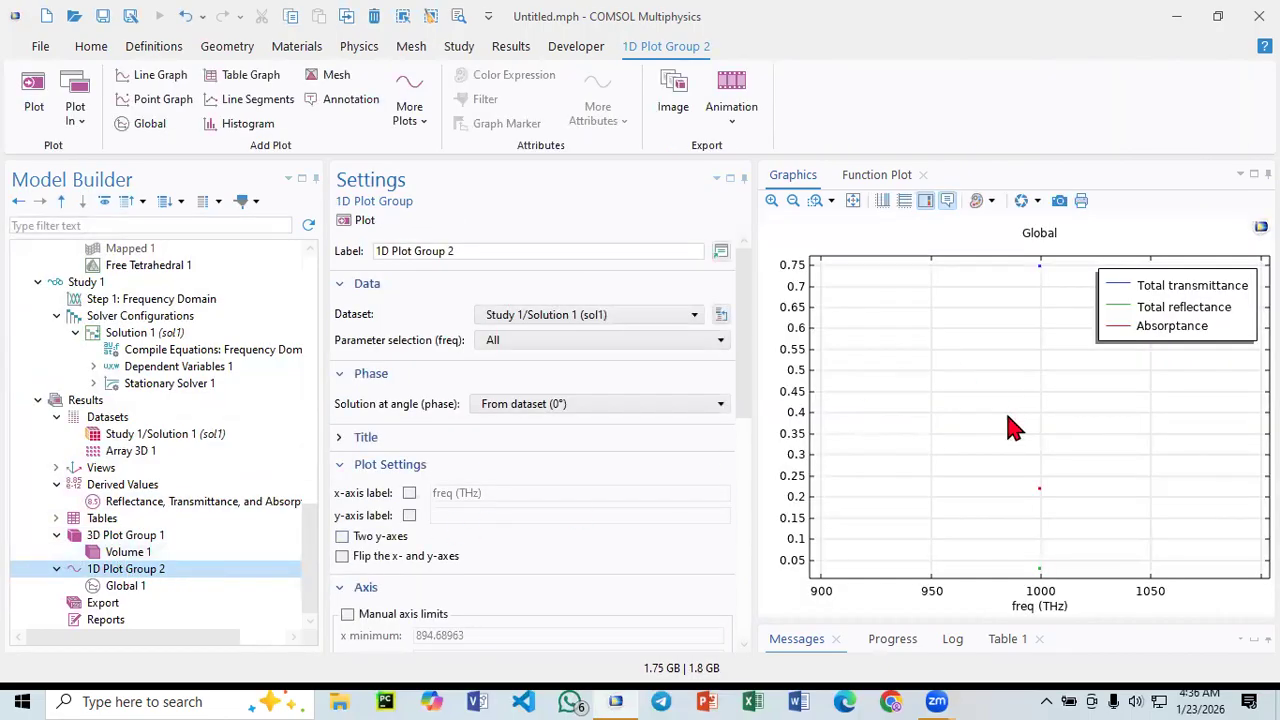
{"action": "mouse_move", "coordinate": [1040, 491]}
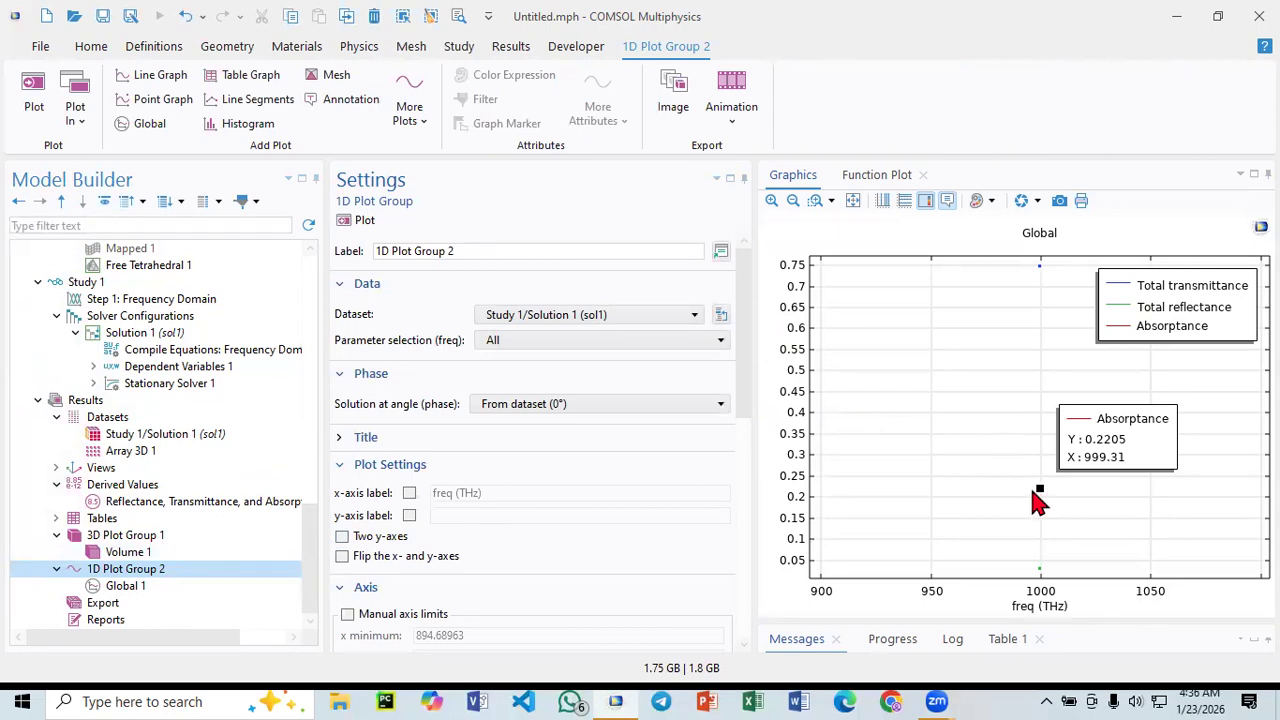
{"action": "mouse_move", "coordinate": [1044, 270]}
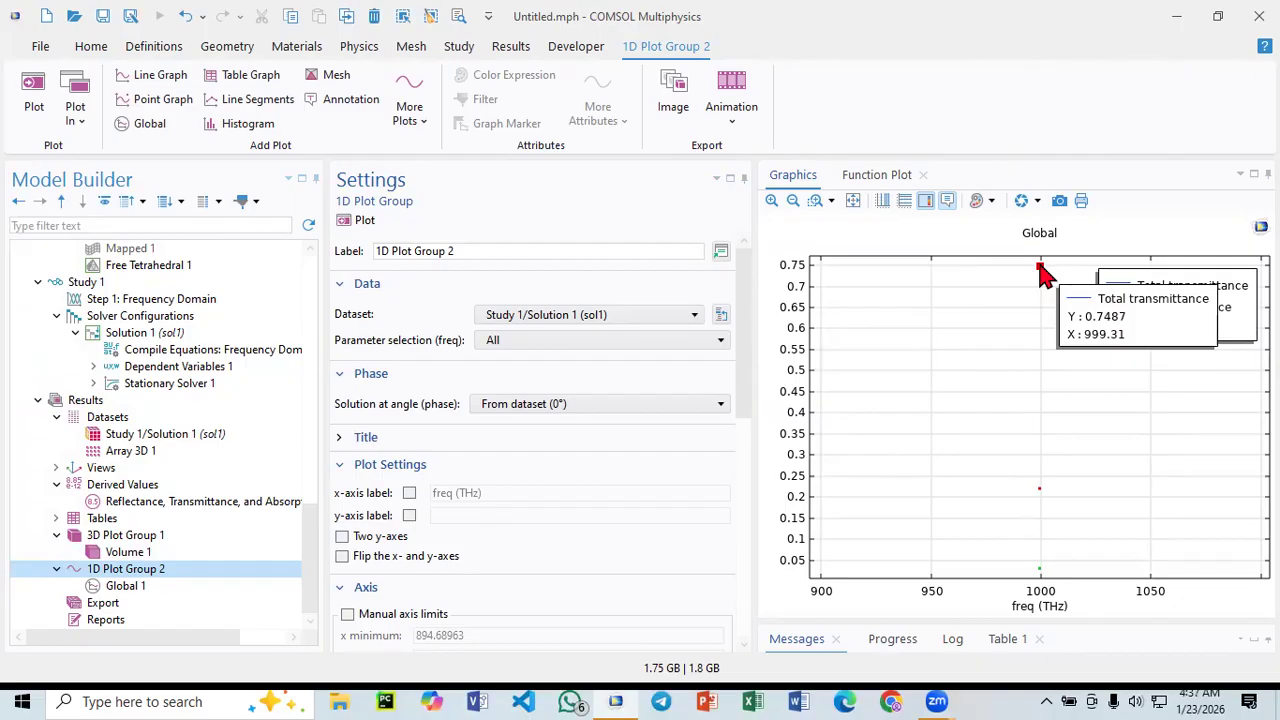
{"action": "mouse_move", "coordinate": [1041, 570]}
{"action": "left_click", "coordinate": [133, 537]}
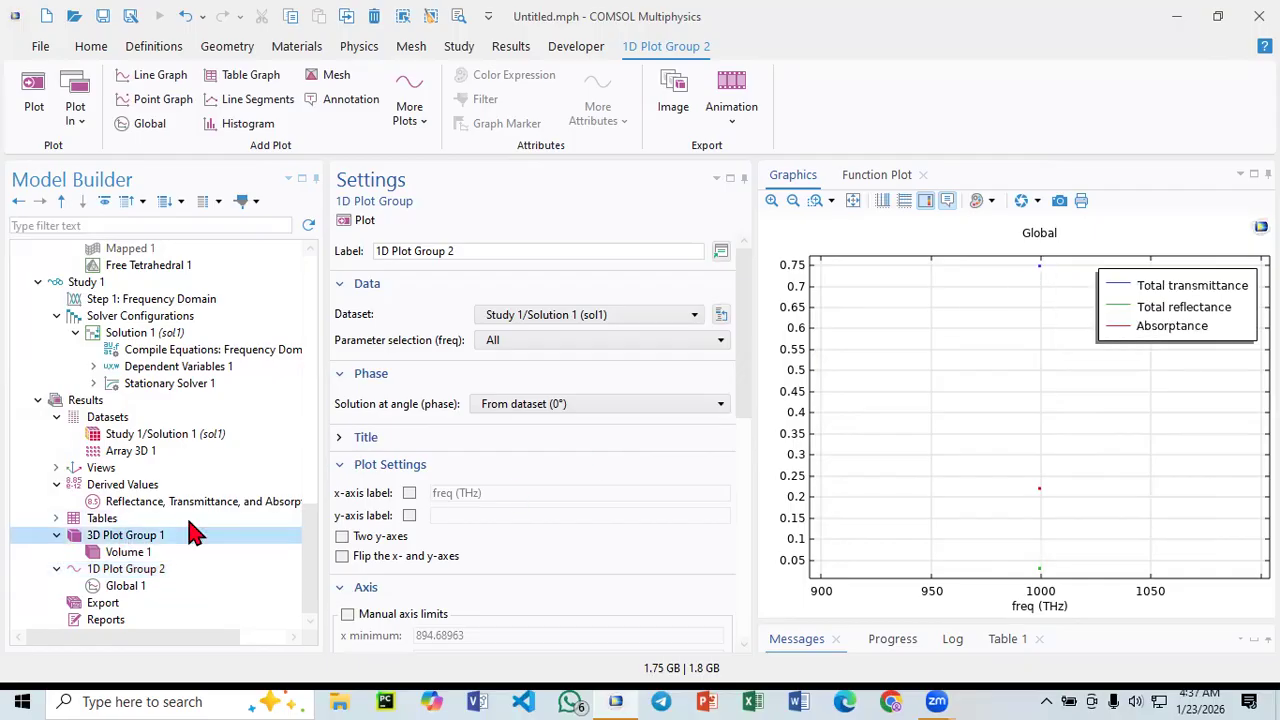
{"action": "left_click_drag", "start_coordinate": [1009, 488], "coordinate": [971, 604]}
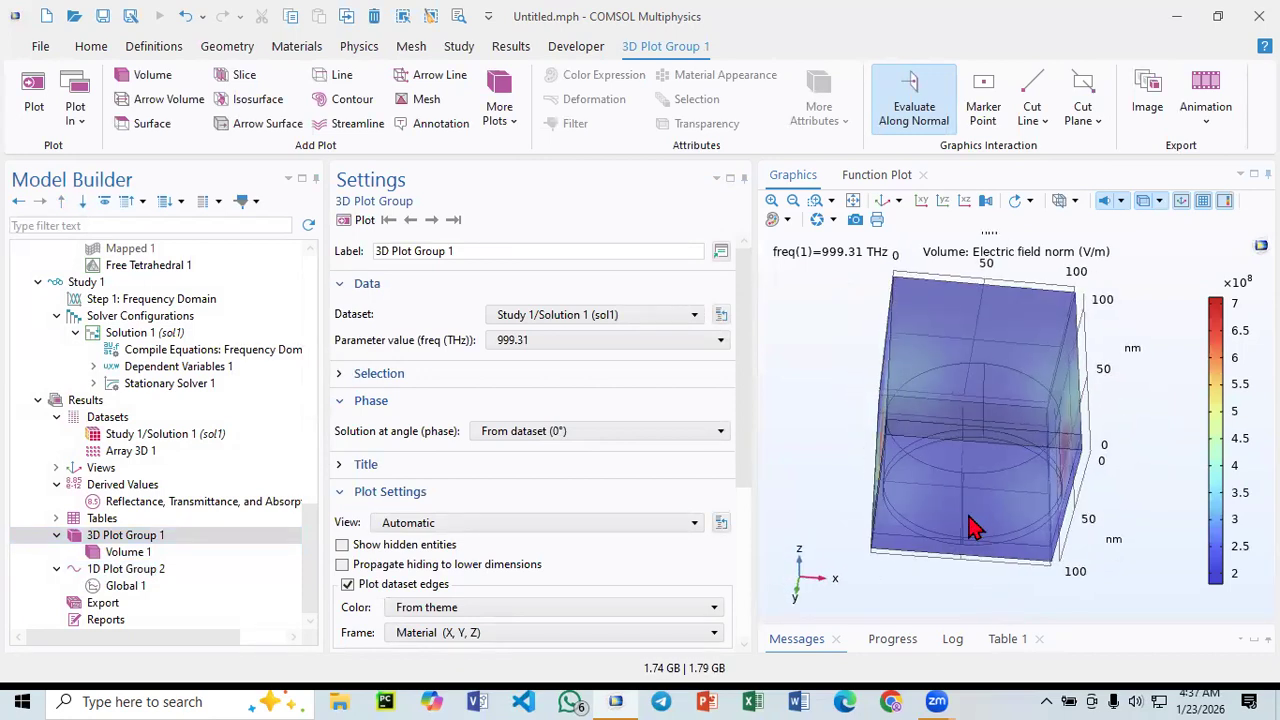
- Review the Global 1 transmittance, reflectance and absorptance points, then examine the electric field norm of 3D Plot Group 1 in the default 3D view
{"action": "left_click", "coordinate": [133, 588]}
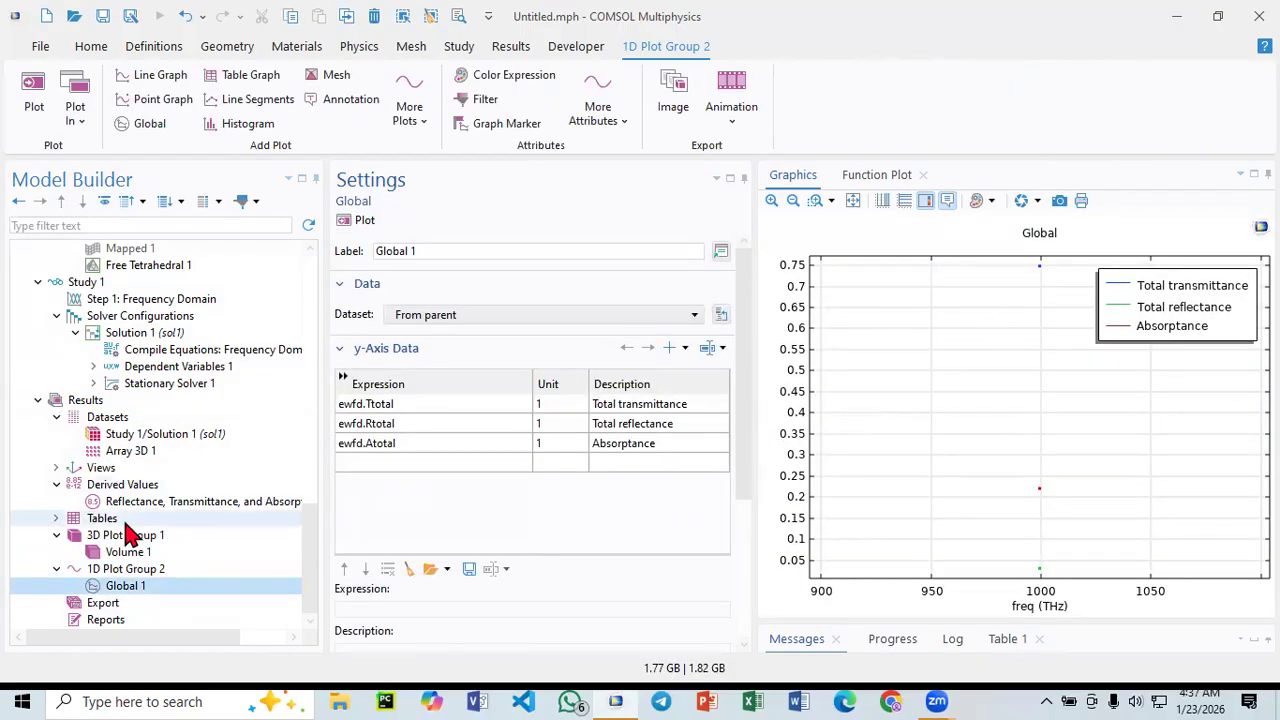
{"action": "scroll", "coordinate": [140, 518], "scroll_direction": "up", "scroll_amount": 15}
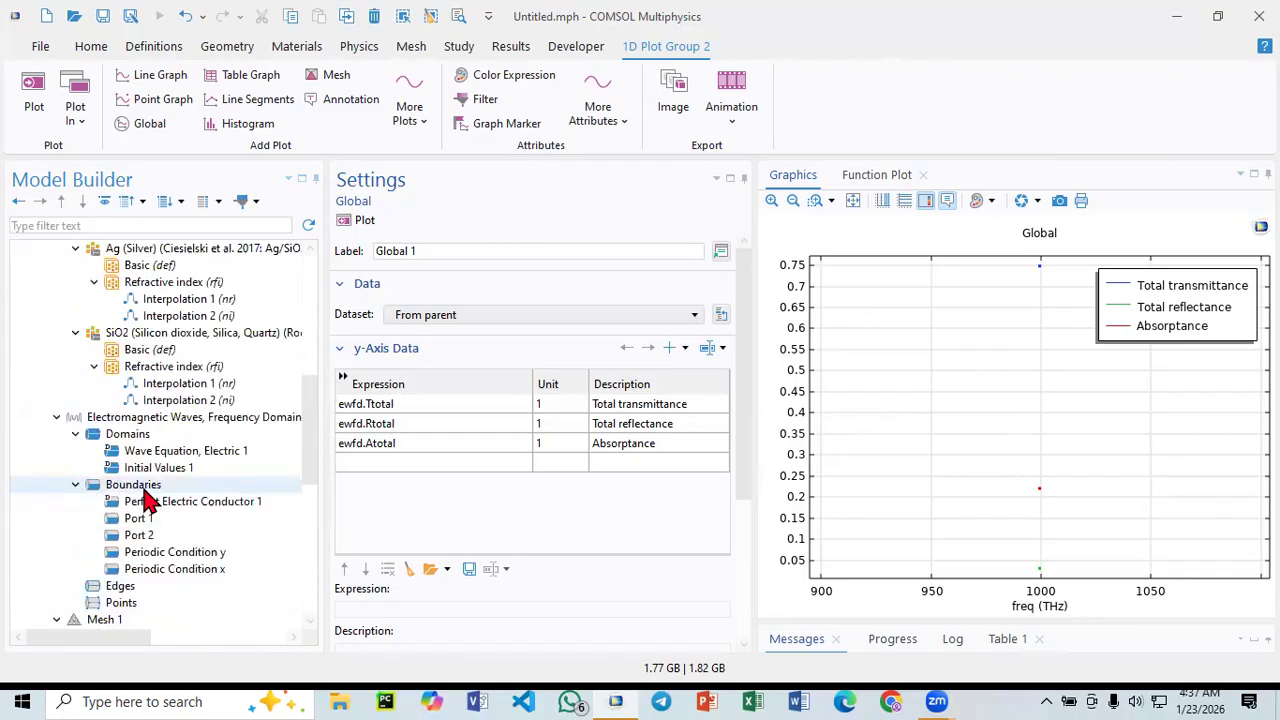
{"action": "scroll", "coordinate": [155, 495], "scroll_direction": "up", "scroll_amount": 1}
{"action": "scroll", "coordinate": [155, 495], "scroll_direction": "down", "scroll_amount": 3}
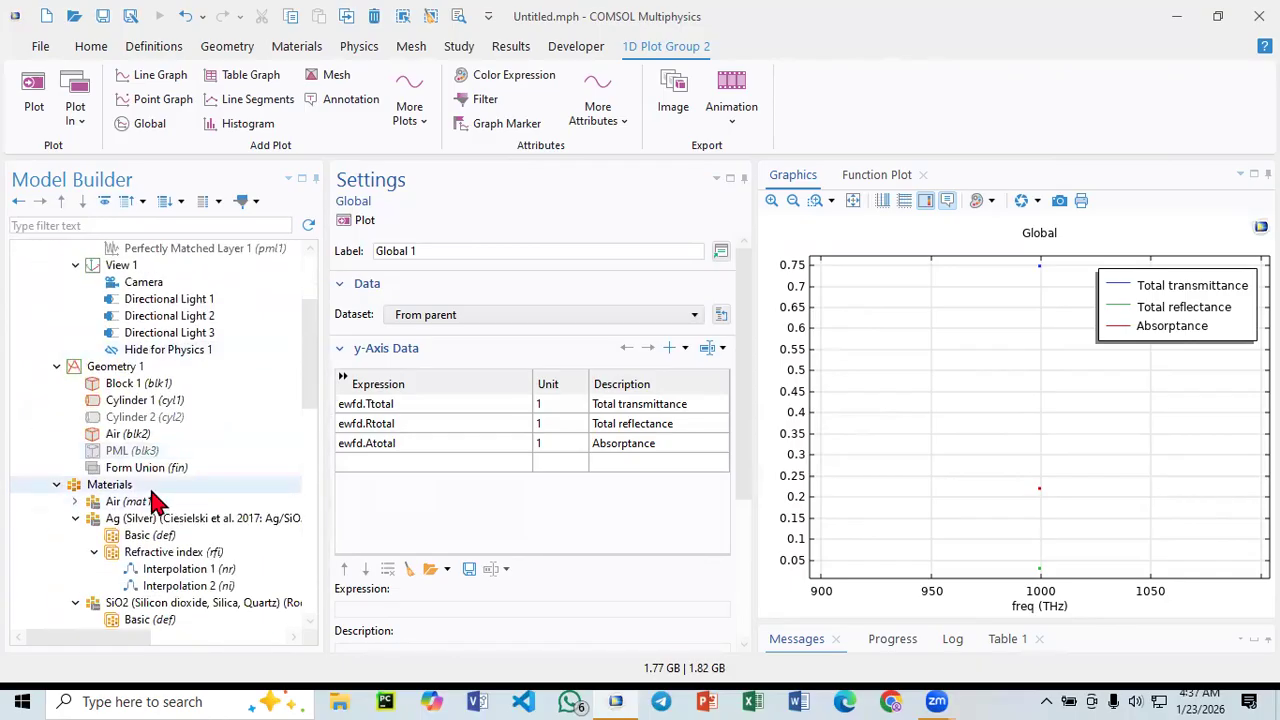
{"action": "scroll", "coordinate": [155, 497], "scroll_direction": "down", "scroll_amount": 2}
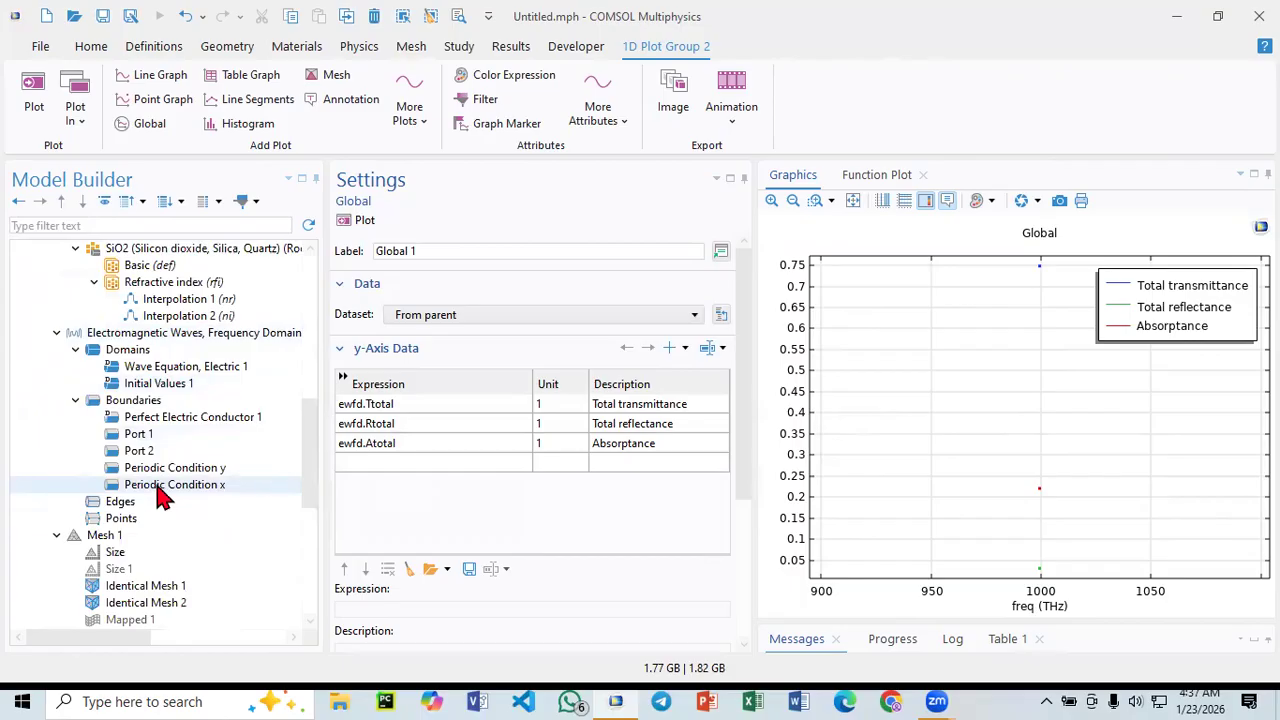
{"action": "scroll", "coordinate": [163, 493], "scroll_direction": "down", "scroll_amount": 7}
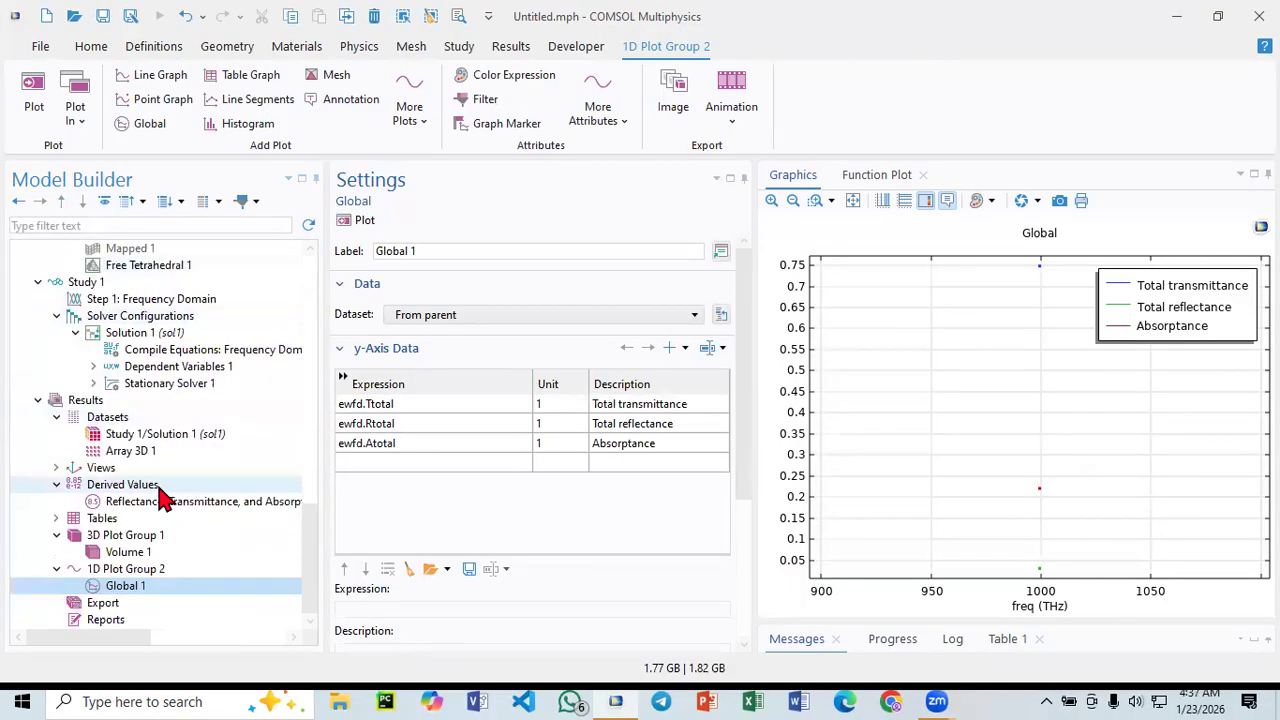
{"action": "left_click", "coordinate": [160, 536]}
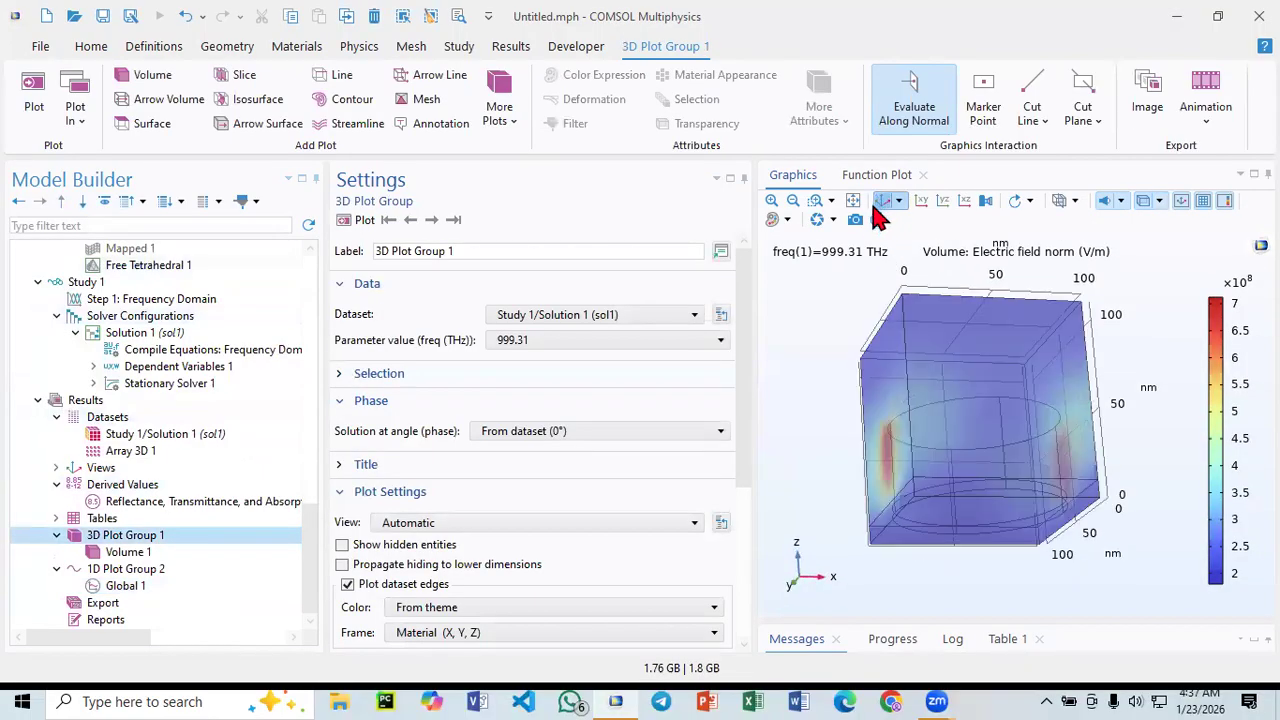
{"action": "left_click", "coordinate": [878, 203]}
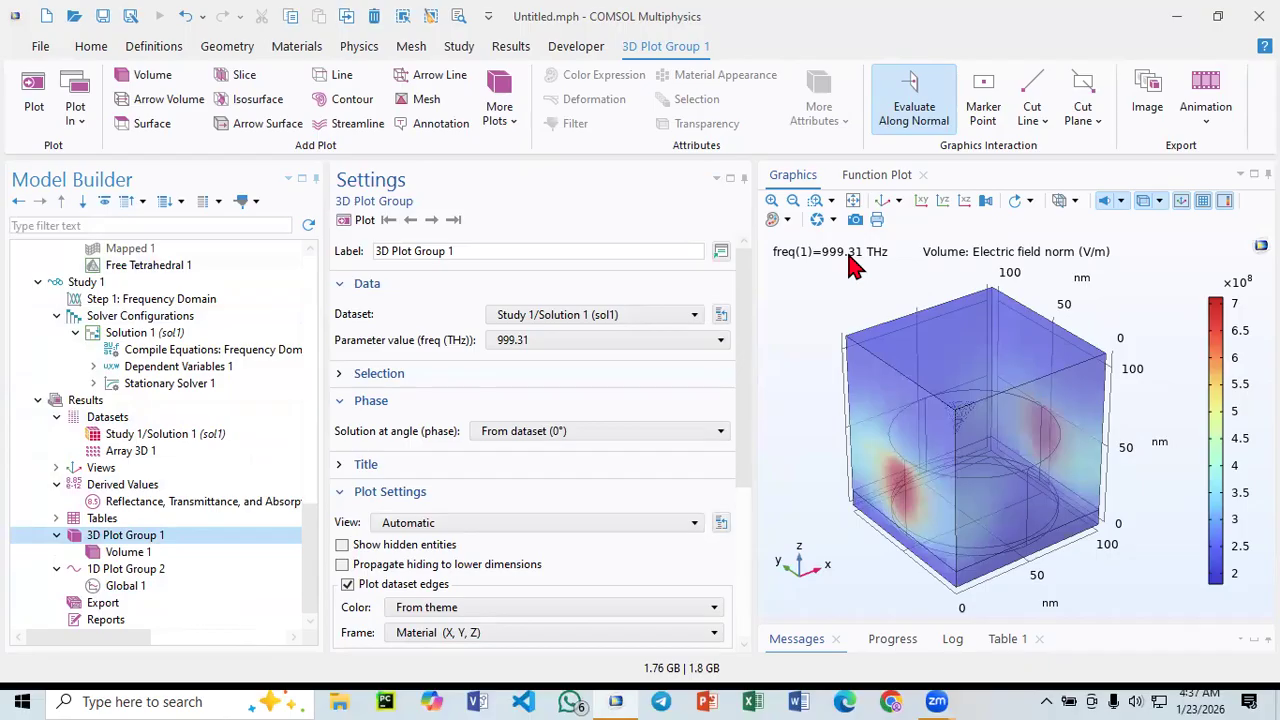